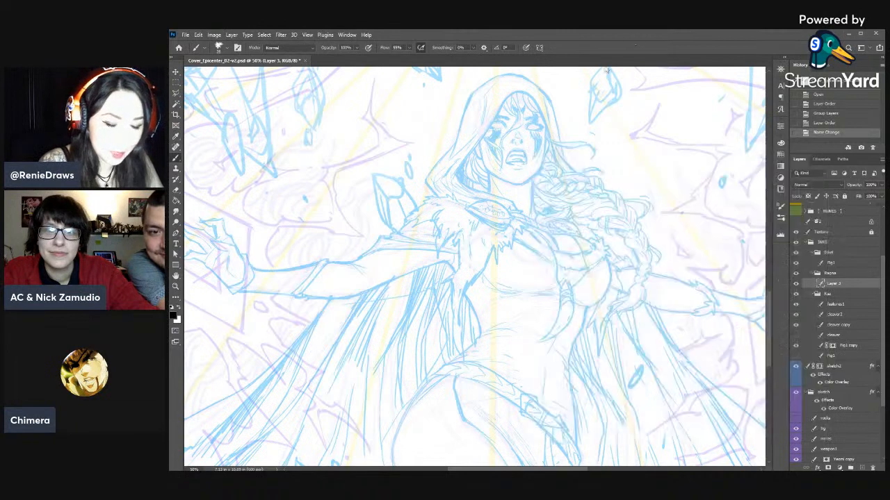
# - Ink the hood opening's left inner edge from its peak down past the cheek, adjusting the brush size between strokes
pyautogui.moveTo(591, 148); pyautogui.dragTo(576, 164)
pyautogui.moveTo(581, 156); pyautogui.dragTo(570, 177)
pyautogui.rightClick(623, 185)
pyautogui.moveTo(644, 202); pyautogui.dragTo(641, 201)
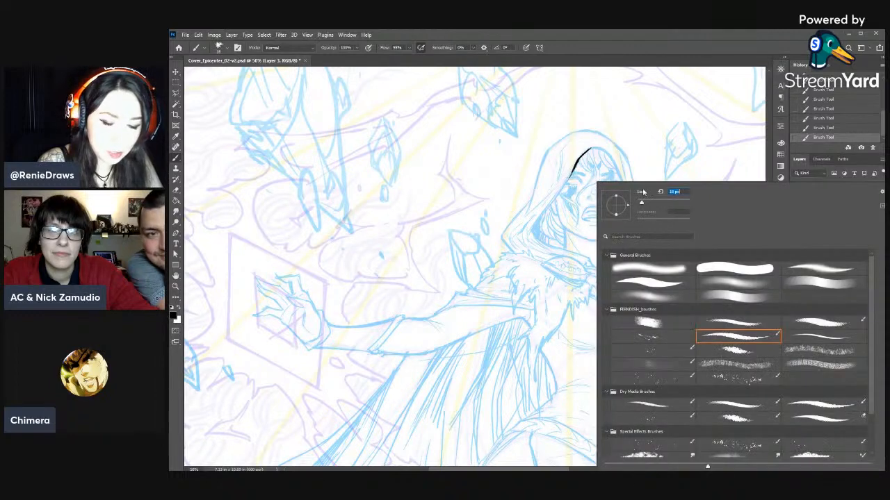
pyautogui.click(678, 46)
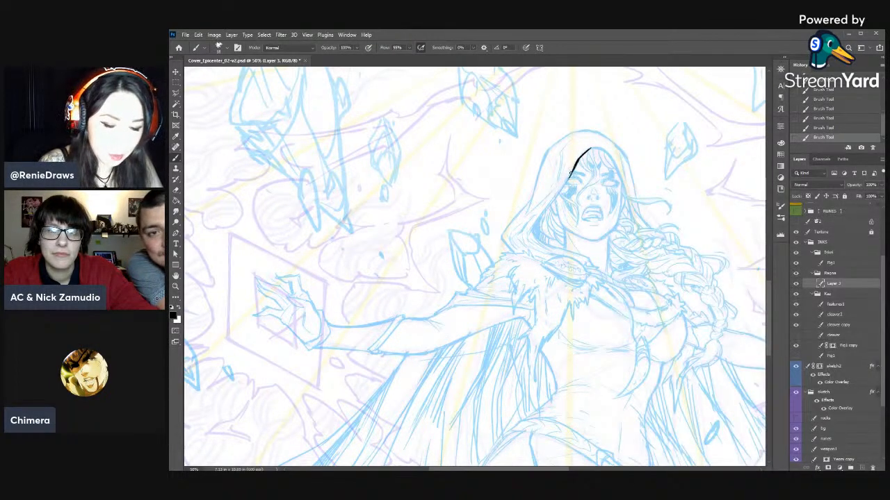
pyautogui.moveTo(567, 179)
pyautogui.mouseDown()
pyautogui.moveTo(532, 230)
pyautogui.moveTo(553, 201)
pyautogui.mouseUp()
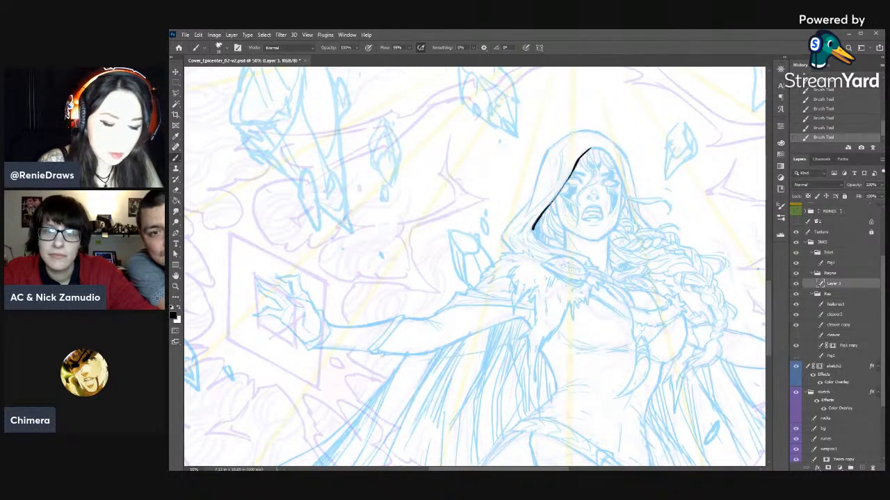
pyautogui.rightClick(557, 197)
pyautogui.click(708, 37)
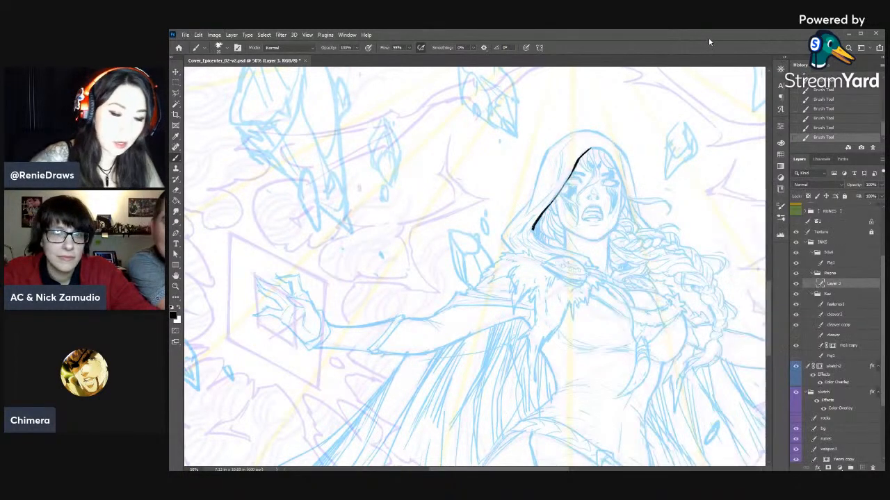
pyautogui.moveTo(577, 162); pyautogui.dragTo(545, 211)
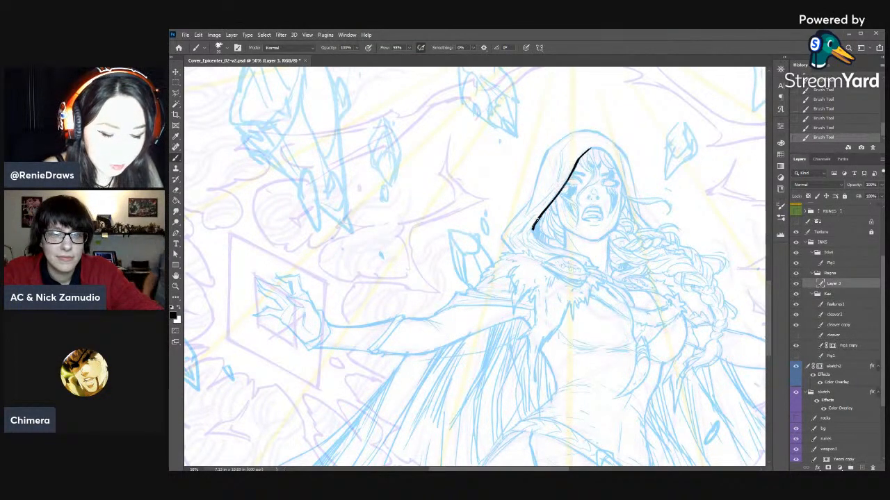
# - Trim the lower end of the hood's left inner line with a smaller eraser
pyautogui.press('e')
pyautogui.moveTo(532, 229); pyautogui.dragTo(529, 231)
pyautogui.moveTo(532, 222); pyautogui.dragTo(530, 228)
pyautogui.rightClick(547, 227)
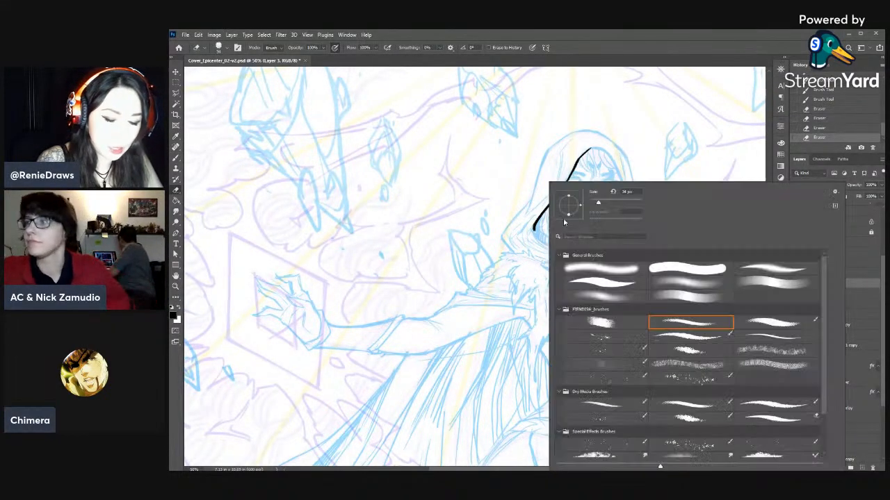
pyautogui.moveTo(598, 204); pyautogui.dragTo(596, 203)
pyautogui.click(651, 153)
pyautogui.moveTo(532, 224); pyautogui.dragTo(534, 237)
# - Ink the hood opening's lower fold toward the collar and its right inner edge down to the braid
pyautogui.press('b')
pyautogui.press('r')
pyautogui.moveTo(664, 203); pyautogui.dragTo(681, 297)
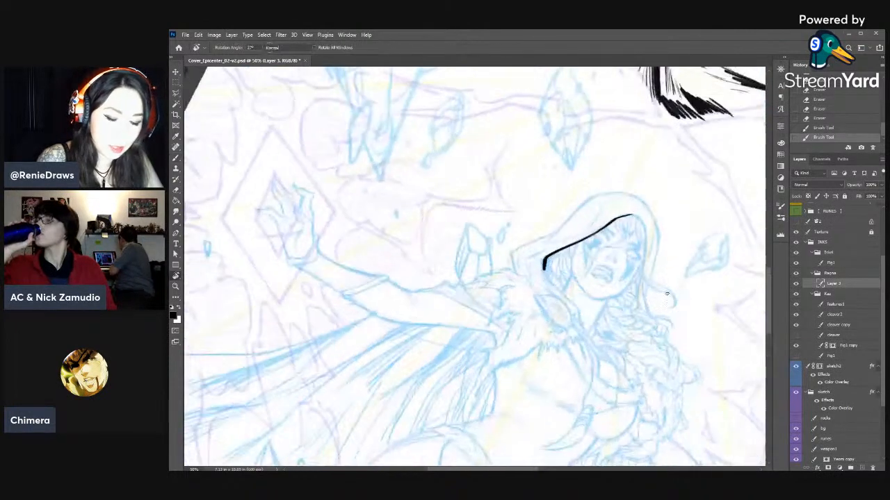
pyautogui.moveTo(544, 267); pyautogui.dragTo(550, 282)
pyautogui.moveTo(546, 270); pyautogui.dragTo(581, 321)
pyautogui.press('r')
pyautogui.moveTo(665, 299); pyautogui.dragTo(664, 241)
pyautogui.press('b')
pyautogui.moveTo(594, 180)
pyautogui.mouseDown()
pyautogui.moveTo(620, 157)
pyautogui.moveTo(613, 169)
pyautogui.moveTo(629, 191)
pyautogui.moveTo(643, 256)
pyautogui.mouseUp()
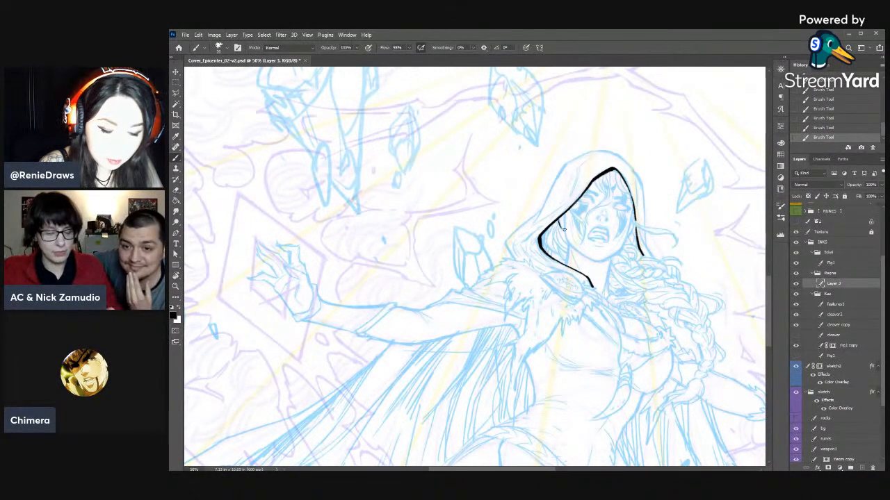
# - Ink the left side of the face and continue the jawline to the chin
pyautogui.moveTo(562, 213)
pyautogui.mouseDown()
pyautogui.moveTo(567, 242)
pyautogui.moveTo(563, 230)
pyautogui.mouseUp()
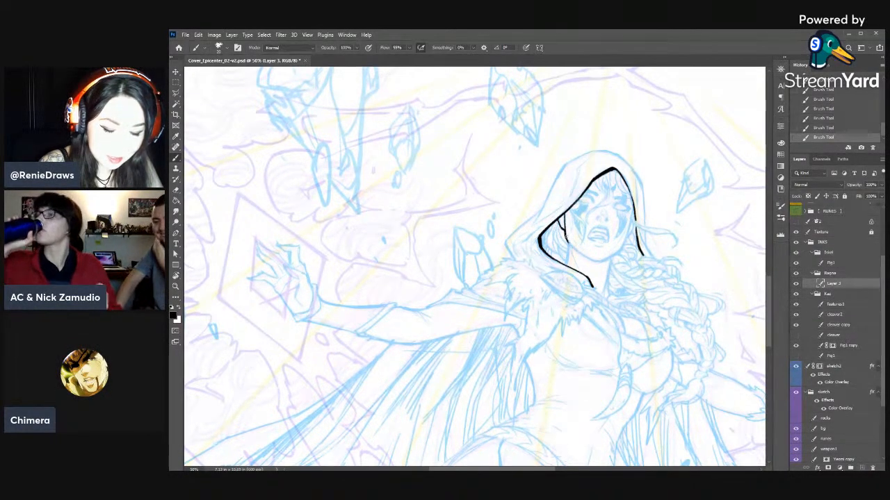
pyautogui.press('r')
pyautogui.moveTo(632, 193)
pyautogui.mouseDown()
pyautogui.moveTo(615, 354)
pyautogui.moveTo(595, 261)
pyautogui.mouseUp()
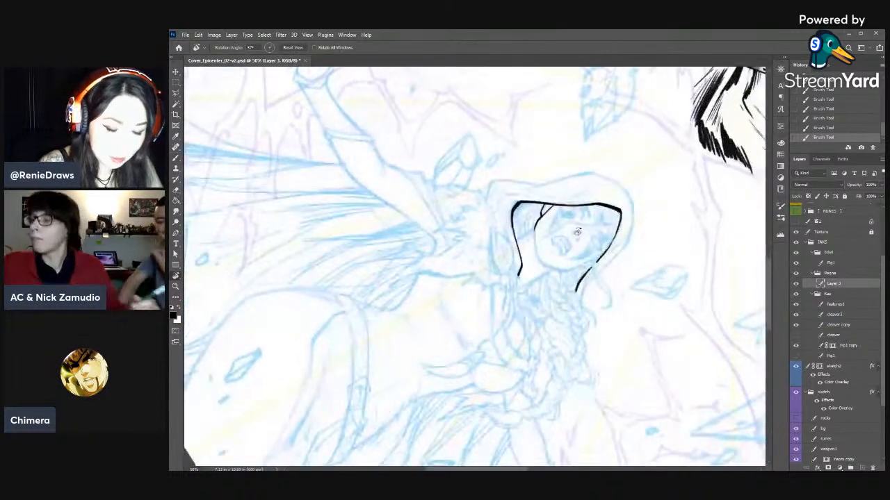
pyautogui.press('b')
pyautogui.moveTo(535, 237); pyautogui.dragTo(544, 265)
pyautogui.press('r')
pyautogui.moveTo(660, 243)
pyautogui.mouseDown()
pyautogui.moveTo(656, 200)
pyautogui.moveTo(563, 99)
pyautogui.mouseUp()
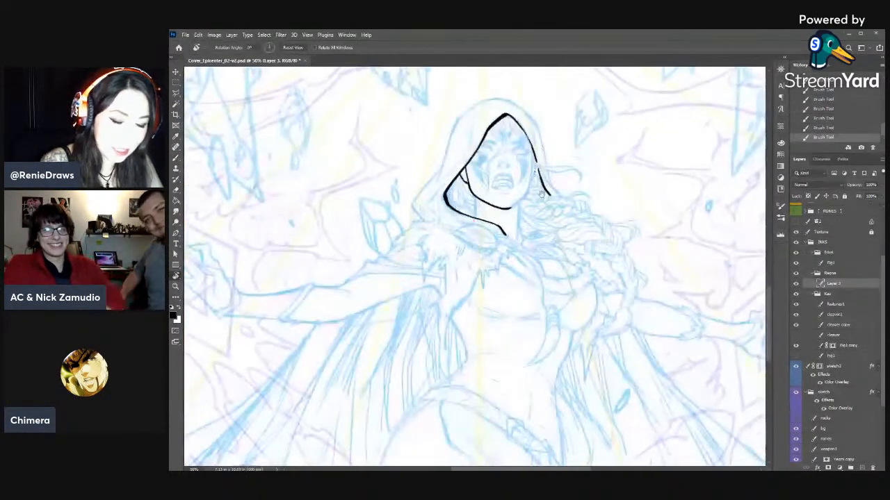
# - Ink the right side of the face beside the hood, trim the stroke, and adjust the eraser size
pyautogui.press('space')
pyautogui.moveTo(555, 199); pyautogui.dragTo(641, 244)
pyautogui.moveTo(615, 188); pyautogui.dragTo(616, 232)
pyautogui.press('e')
pyautogui.moveTo(617, 234); pyautogui.dragTo(615, 240)
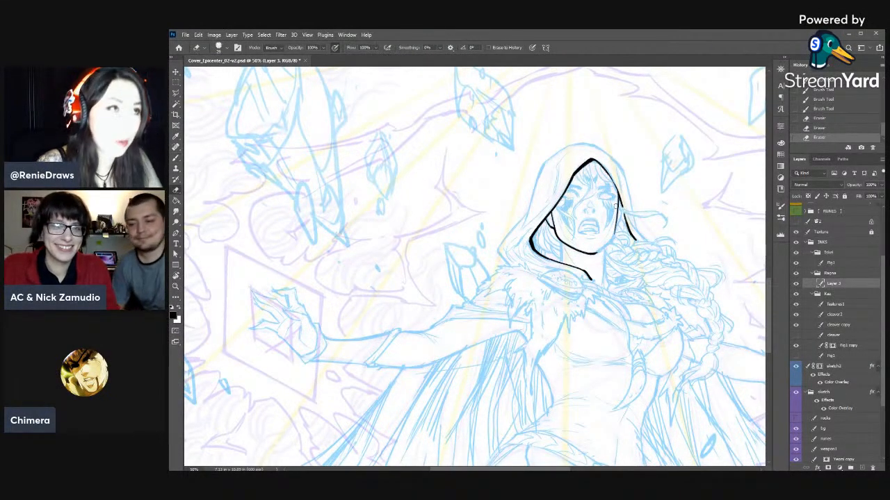
pyautogui.rightClick(612, 242)
pyautogui.click(643, 203)
pyautogui.click(659, 172)
# - Redraw the right cheek contour down to the chin and clean up its outer edge with the Eraser
pyautogui.press('r')
pyautogui.moveTo(673, 193); pyautogui.dragTo(655, 157)
pyautogui.moveTo(602, 180); pyautogui.dragTo(604, 205)
pyautogui.press('b')
pyautogui.moveTo(605, 199); pyautogui.dragTo(604, 209)
pyautogui.moveTo(605, 202)
pyautogui.mouseDown()
pyautogui.moveTo(589, 231)
pyautogui.moveTo(596, 220)
pyautogui.mouseUp()
pyautogui.press('e')
pyautogui.moveTo(600, 211); pyautogui.dragTo(592, 231)
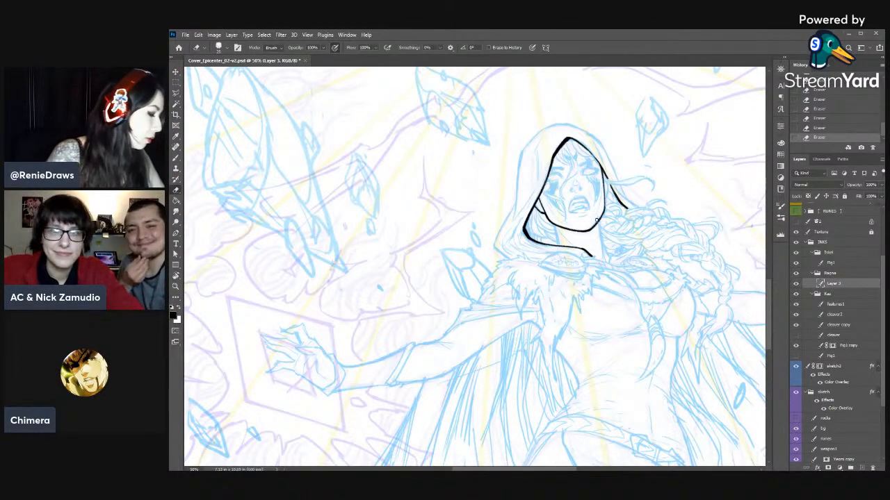
pyautogui.moveTo(597, 220); pyautogui.dragTo(604, 452)
pyautogui.moveTo(599, 316)
pyautogui.mouseDown()
pyautogui.moveTo(647, 420)
pyautogui.moveTo(657, 407)
pyautogui.mouseUp()
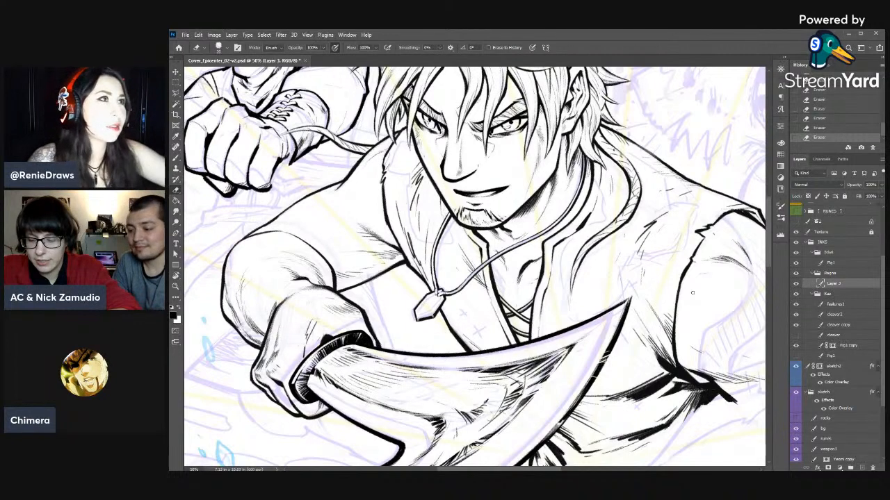
pyautogui.moveTo(614, 397); pyautogui.dragTo(542, 169)
pyautogui.moveTo(643, 387); pyautogui.dragTo(592, 163)
# - Thicken and clean up the right hood edge where it meets the cheek, alternating Brush and Eraser
pyautogui.press('b')
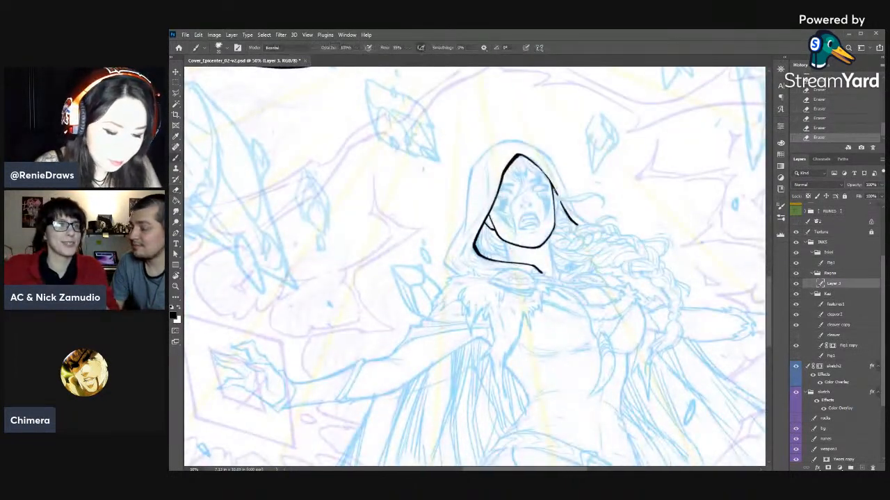
pyautogui.moveTo(553, 189); pyautogui.dragTo(557, 196)
pyautogui.moveTo(554, 191); pyautogui.dragTo(559, 202)
pyautogui.press('e')
pyautogui.moveTo(556, 197); pyautogui.dragTo(558, 202)
pyautogui.moveTo(556, 197); pyautogui.dragTo(558, 198)
pyautogui.rightClick(557, 200)
pyautogui.press('b')
pyautogui.moveTo(554, 190); pyautogui.dragTo(560, 202)
# - Ink the loose hair strand blowing out from the hood's right edge and thin it with the Eraser
pyautogui.press('r')
pyautogui.moveTo(649, 178)
pyautogui.mouseDown()
pyautogui.moveTo(665, 218)
pyautogui.moveTo(666, 307)
pyautogui.mouseUp()
pyautogui.moveTo(582, 261)
pyautogui.mouseDown()
pyautogui.moveTo(592, 281)
pyautogui.moveTo(615, 287)
pyautogui.mouseUp()
pyautogui.moveTo(584, 261); pyautogui.dragTo(591, 279)
pyautogui.press('e')
pyautogui.moveTo(586, 273); pyautogui.dragTo(592, 280)
pyautogui.moveTo(587, 271); pyautogui.dragTo(612, 290)
pyautogui.press('b')
pyautogui.press('e')
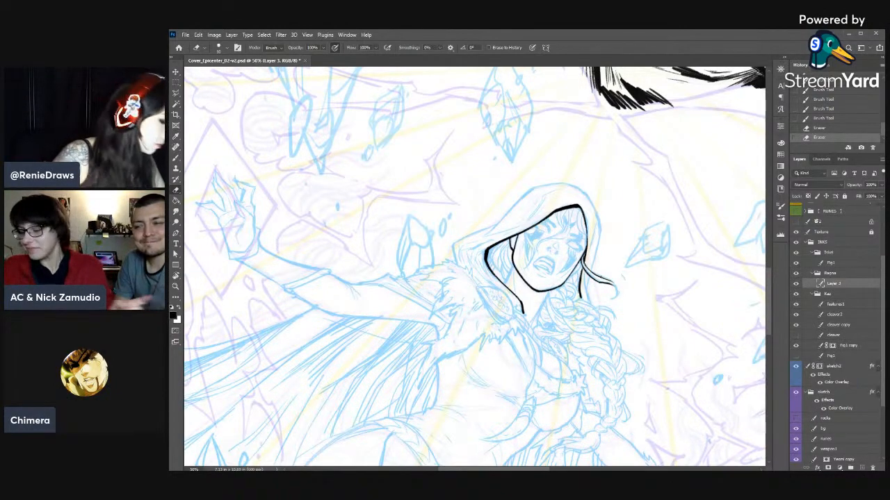
# - Refine the loose strand's base beside the cheek with short brush strokes and erase the excess ink
pyautogui.press('r')
pyautogui.moveTo(667, 265)
pyautogui.mouseDown()
pyautogui.moveTo(426, 230)
pyautogui.moveTo(637, 275)
pyautogui.mouseUp()
pyautogui.press('b')
pyautogui.moveTo(568, 215)
pyautogui.mouseDown()
pyautogui.moveTo(561, 226)
pyautogui.moveTo(571, 238)
pyautogui.mouseUp()
pyautogui.moveTo(560, 220)
pyautogui.mouseDown()
pyautogui.moveTo(564, 232)
pyautogui.moveTo(567, 213)
pyautogui.mouseUp()
pyautogui.press('e')
pyautogui.moveTo(565, 215); pyautogui.dragTo(570, 216)
pyautogui.moveTo(566, 214); pyautogui.dragTo(563, 231)
pyautogui.moveTo(560, 226)
pyautogui.mouseDown()
pyautogui.moveTo(569, 237)
pyautogui.moveTo(557, 318)
pyautogui.moveTo(445, 359)
pyautogui.mouseUp()
# - Reinforce the right cheek contour where it meets the hood with short ink strokes
pyautogui.press('r')
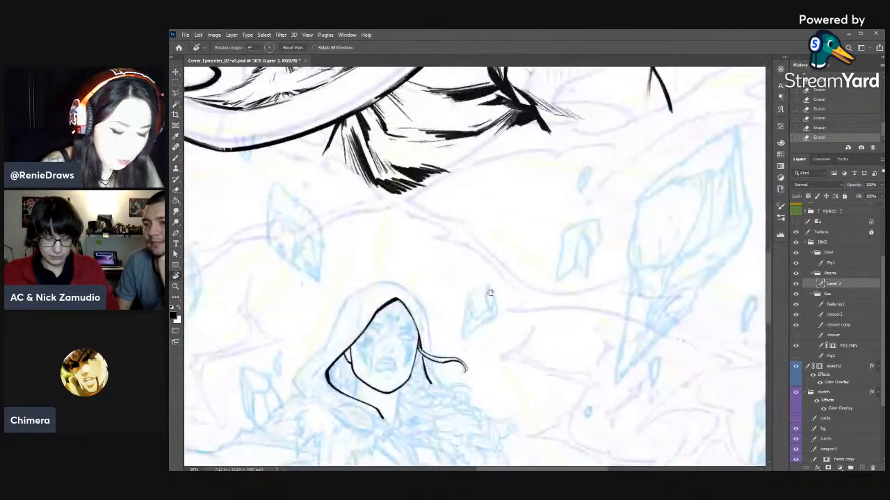
pyautogui.moveTo(488, 292); pyautogui.dragTo(618, 153)
pyautogui.press('b')
pyautogui.moveTo(543, 213); pyautogui.dragTo(542, 215)
pyautogui.moveTo(541, 211); pyautogui.dragTo(540, 217)
pyautogui.moveTo(542, 212); pyautogui.dragTo(539, 225)
pyautogui.press('e')
pyautogui.press('b')
pyautogui.moveTo(540, 219); pyautogui.dragTo(538, 228)
pyautogui.moveTo(539, 222); pyautogui.dragTo(536, 226)
# - Ink the neck's right contour from the jaw to the collar, repeatedly erasing and redrawing it to refine the line
pyautogui.moveTo(683, 314); pyautogui.dragTo(690, 288)
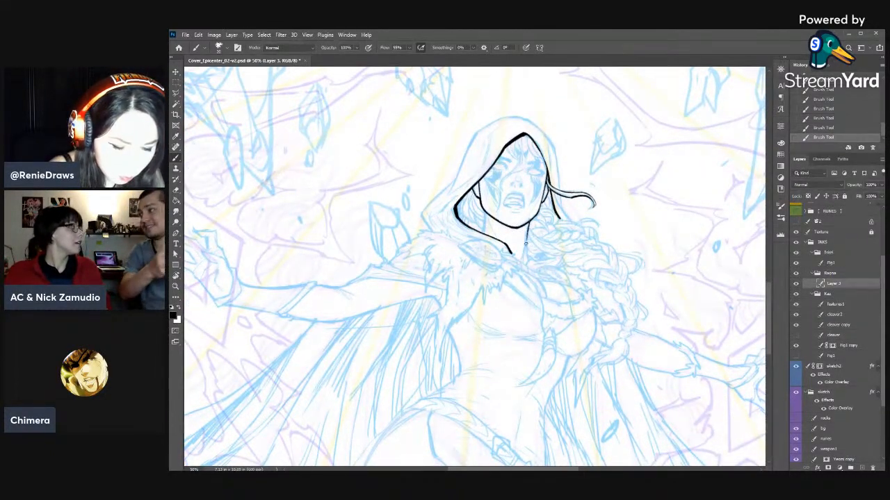
pyautogui.press('e')
pyautogui.moveTo(528, 226); pyautogui.dragTo(526, 245)
pyautogui.press('b')
pyautogui.moveTo(528, 237); pyautogui.dragTo(524, 255)
pyautogui.moveTo(530, 222)
pyautogui.mouseDown()
pyautogui.moveTo(524, 257)
pyautogui.moveTo(527, 244)
pyautogui.mouseUp()
pyautogui.press('e')
pyautogui.moveTo(530, 227); pyautogui.dragTo(526, 259)
pyautogui.press('b')
pyautogui.moveTo(529, 225); pyautogui.dragTo(524, 257)
pyautogui.press('e')
pyautogui.moveTo(526, 240); pyautogui.dragTo(525, 260)
pyautogui.press('b')
pyautogui.moveTo(529, 224); pyautogui.dragTo(526, 246)
pyautogui.moveTo(529, 229); pyautogui.dragTo(526, 257)
pyautogui.press('e')
# - Ink the neck's left side with fine lines running from the jaw to the hood's fold
pyautogui.press('b')
pyautogui.moveTo(492, 227); pyautogui.dragTo(497, 240)
pyautogui.moveTo(493, 229); pyautogui.dragTo(498, 240)
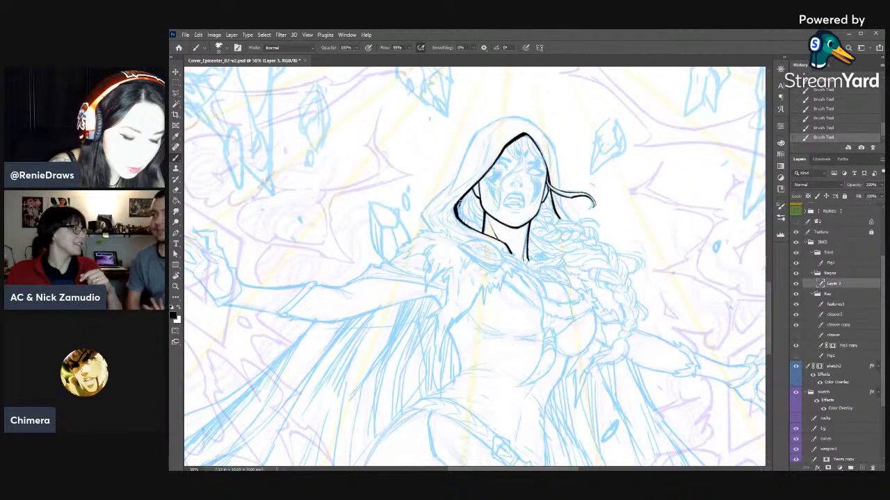
# - Ink the hair strands and dark shadow inside the hood's left side, and save the file
pyautogui.moveTo(463, 200)
pyautogui.mouseDown()
pyautogui.moveTo(457, 212)
pyautogui.moveTo(478, 228)
pyautogui.moveTo(485, 220)
pyautogui.moveTo(474, 232)
pyautogui.moveTo(478, 219)
pyautogui.mouseUp()
pyautogui.moveTo(475, 187); pyautogui.dragTo(470, 200)
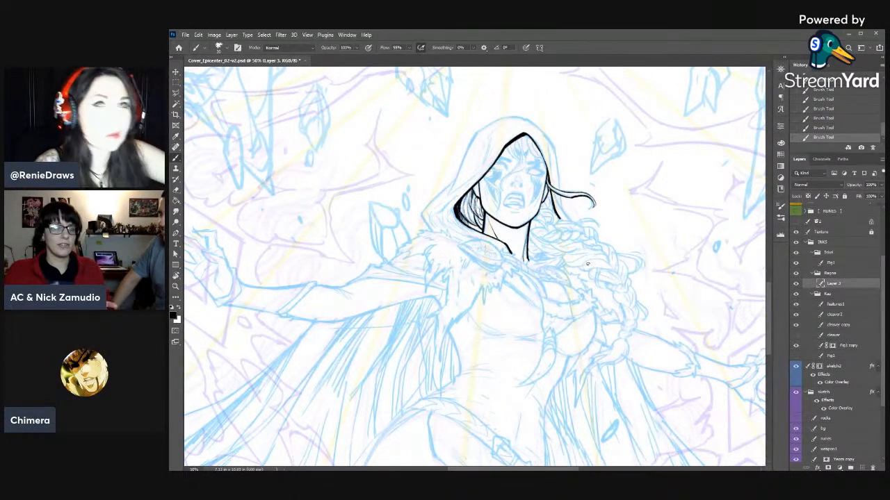
pyautogui.hotkey('ctrl', 's')
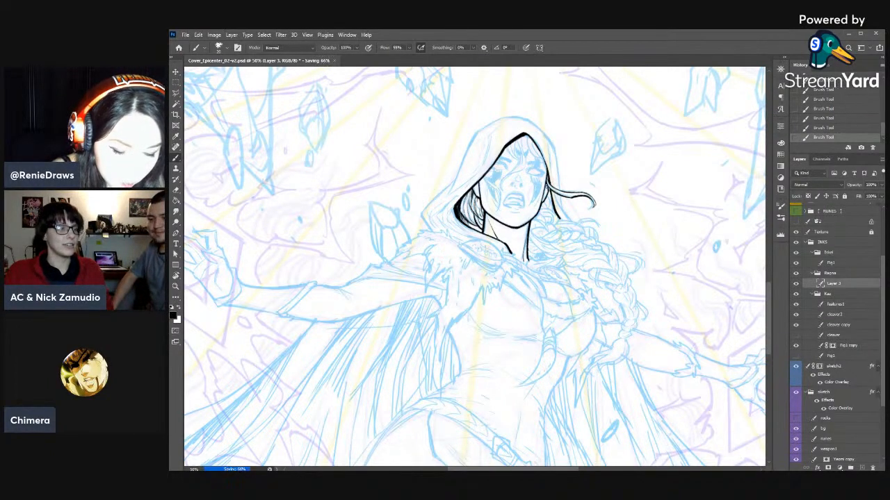
# - Touch up the neck detail and redraw the hair lines beside the left cheek after erasing overlapping ink
pyautogui.press('e')
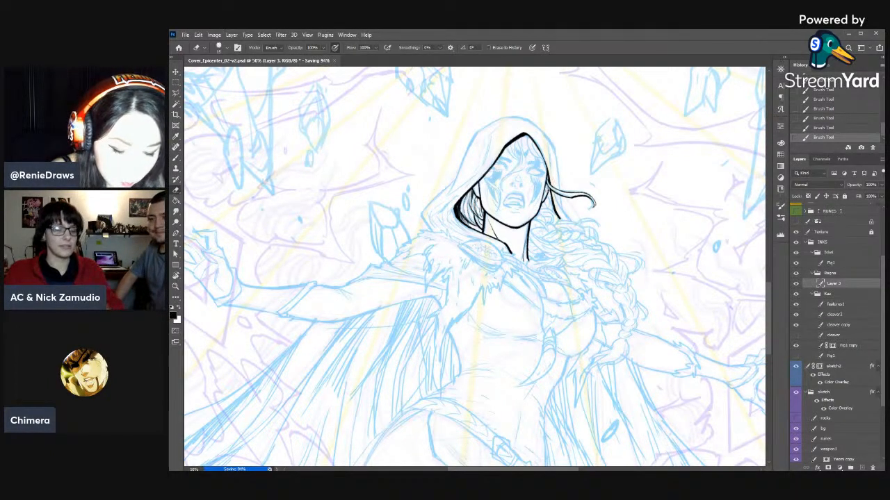
pyautogui.press('b')
pyautogui.moveTo(490, 251); pyautogui.dragTo(486, 253)
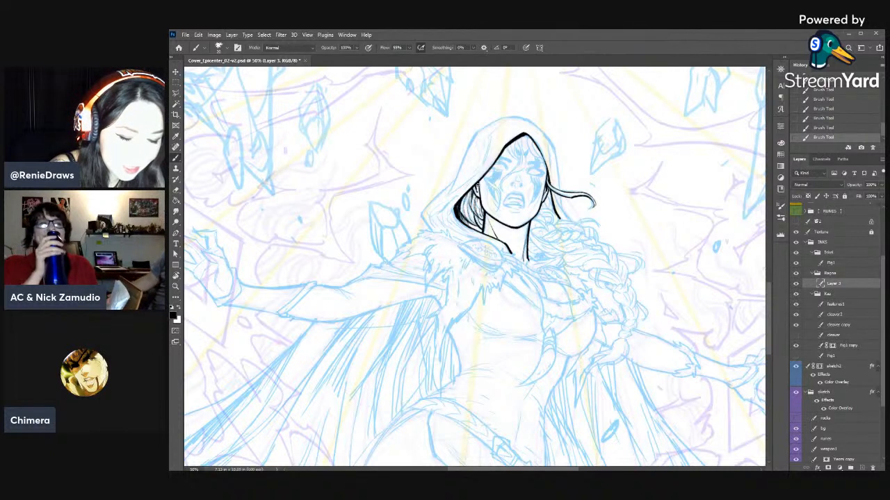
pyautogui.press('e')
pyautogui.moveTo(476, 182); pyautogui.dragTo(478, 188)
pyautogui.press('b')
pyautogui.moveTo(477, 184); pyautogui.dragTo(481, 214)
# - Ink the hair tucked between the right cheek and the hood edge, erasing the stray stroke ends
pyautogui.moveTo(545, 190); pyautogui.dragTo(551, 210)
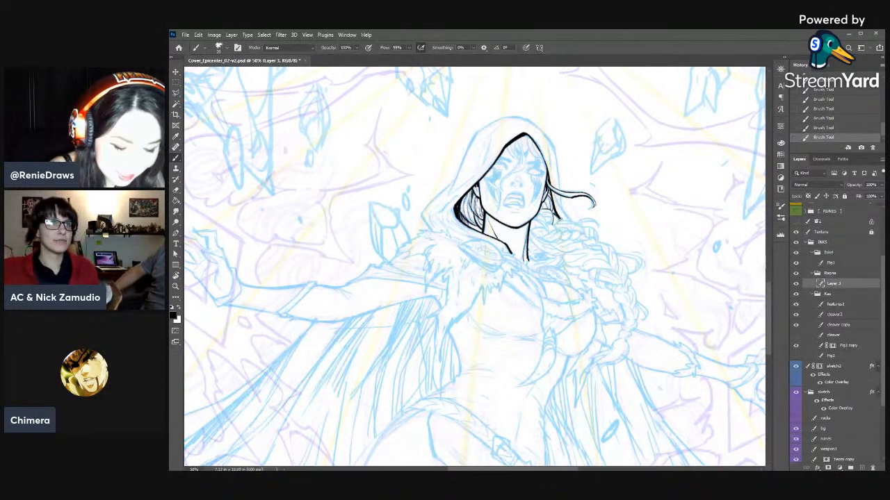
pyautogui.press('e')
pyautogui.moveTo(554, 217); pyautogui.dragTo(558, 222)
pyautogui.press('b')
pyautogui.moveTo(556, 211)
pyautogui.mouseDown()
pyautogui.moveTo(560, 221)
pyautogui.moveTo(552, 215)
pyautogui.moveTo(550, 222)
pyautogui.mouseUp()
pyautogui.press('e')
pyautogui.press('b')
pyautogui.press('e')
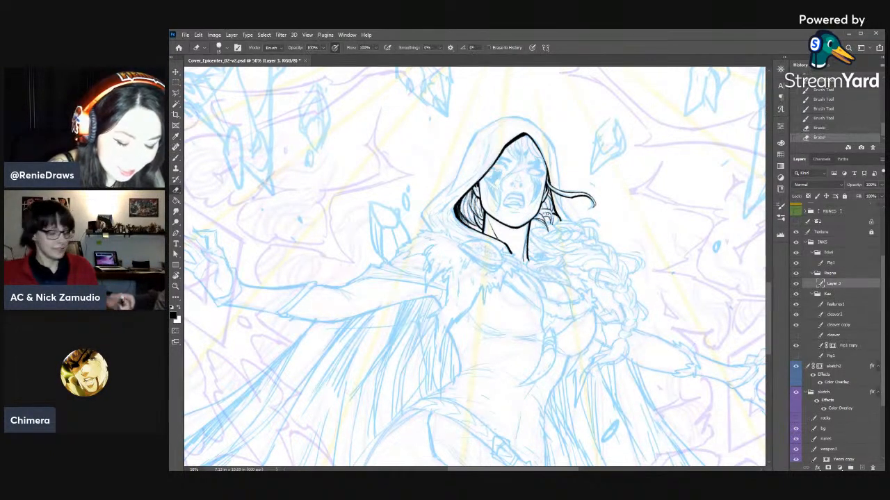
# - Taper the tips of the hair strands beneath the right side of the hood with the Eraser
pyautogui.press('r')
pyautogui.moveTo(641, 258)
pyautogui.mouseDown()
pyautogui.moveTo(419, 185)
pyautogui.moveTo(445, 189)
pyautogui.mouseUp()
pyautogui.moveTo(469, 191); pyautogui.dragTo(600, 176)
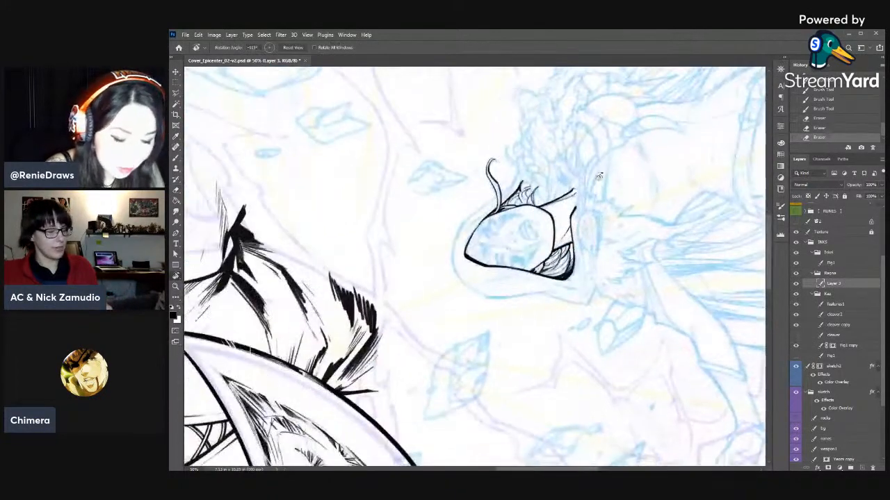
pyautogui.press('e')
pyautogui.moveTo(539, 184); pyautogui.dragTo(535, 193)
pyautogui.moveTo(538, 186); pyautogui.dragTo(533, 199)
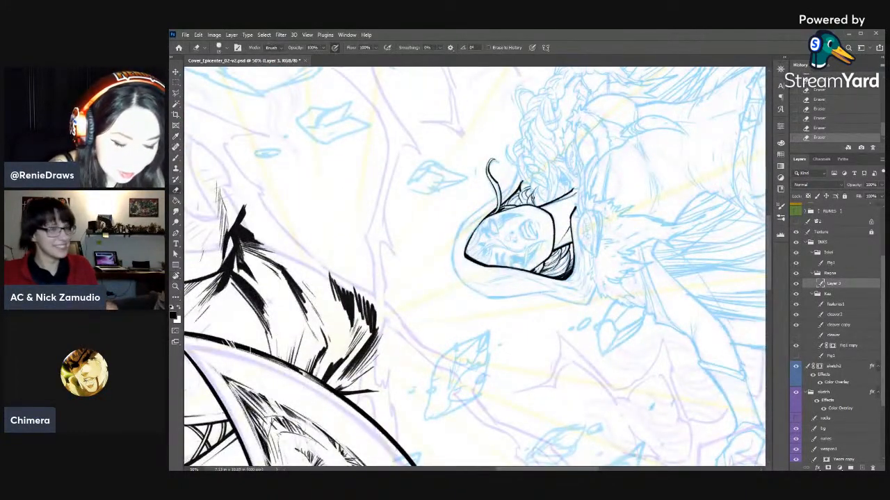
pyautogui.press('r')
pyautogui.moveTo(606, 149)
pyautogui.mouseDown()
pyautogui.moveTo(513, 400)
pyautogui.moveTo(491, 406)
pyautogui.mouseUp()
pyautogui.moveTo(490, 405); pyautogui.dragTo(539, 247)
pyautogui.moveTo(651, 182); pyautogui.dragTo(671, 243)
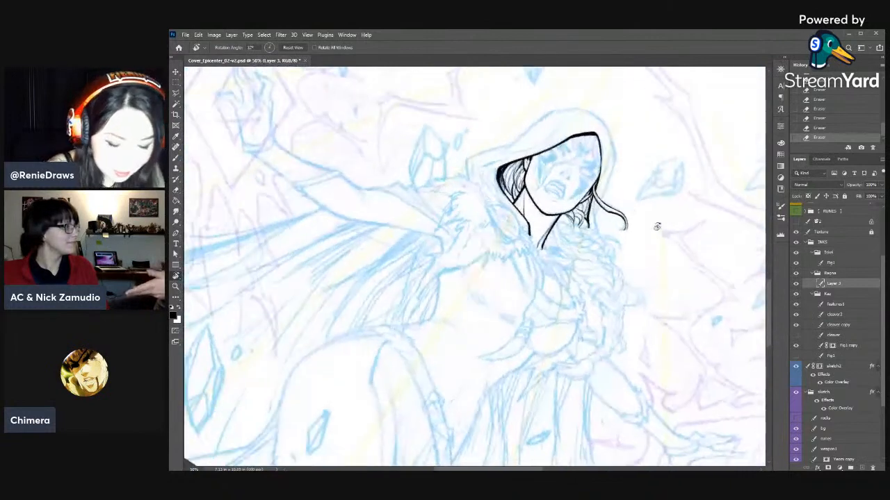
# - Ink the first hair lines at the top of the braid beside the neck, comparing them with an earlier history state
pyautogui.press('b')
pyautogui.moveTo(553, 225)
pyautogui.mouseDown()
pyautogui.moveTo(563, 255)
pyautogui.moveTo(554, 236)
pyautogui.moveTo(577, 259)
pyautogui.moveTo(566, 240)
pyautogui.mouseUp()
pyautogui.press('e')
pyautogui.press('b')
pyautogui.click(824, 119)
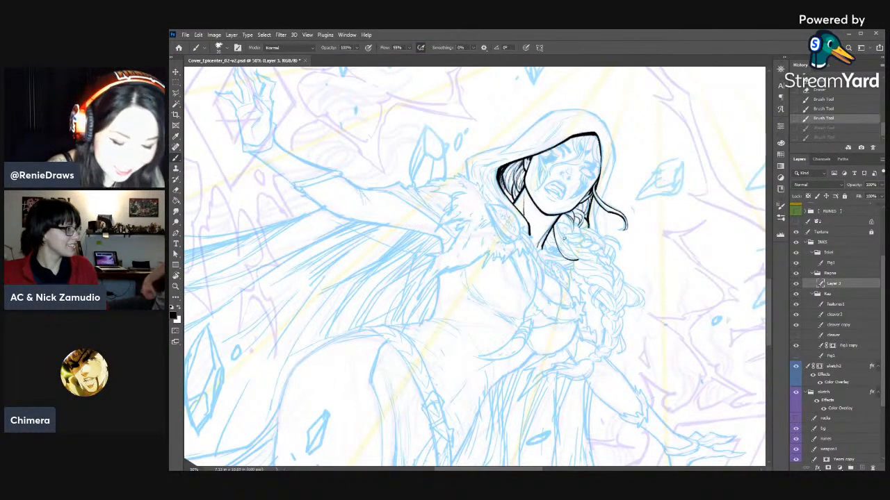
pyautogui.hotkey('ctrl', 'shift', 'z')
pyautogui.hotkey('ctrl', 'shift', 'z')
# - Ink the overlapping strands in the first segment of the braid beside the neck, erasing stray line ends between strokes
pyautogui.moveTo(563, 238); pyautogui.dragTo(568, 243)
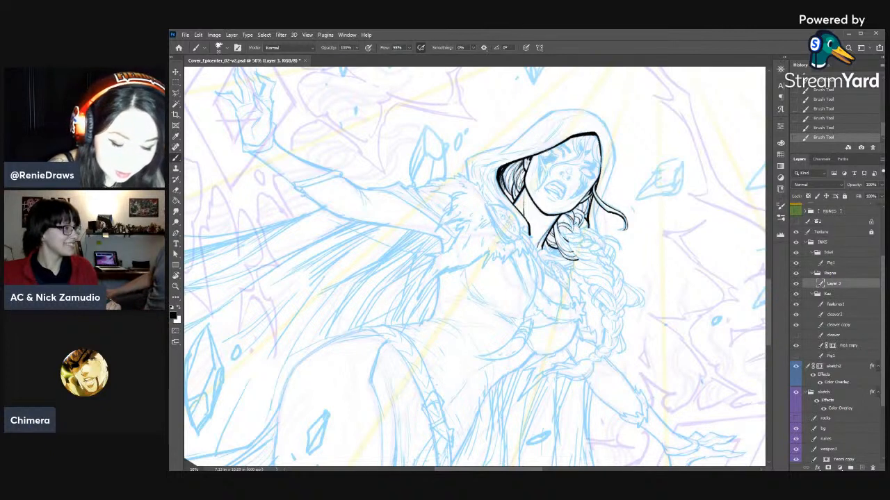
pyautogui.moveTo(574, 227); pyautogui.dragTo(584, 237)
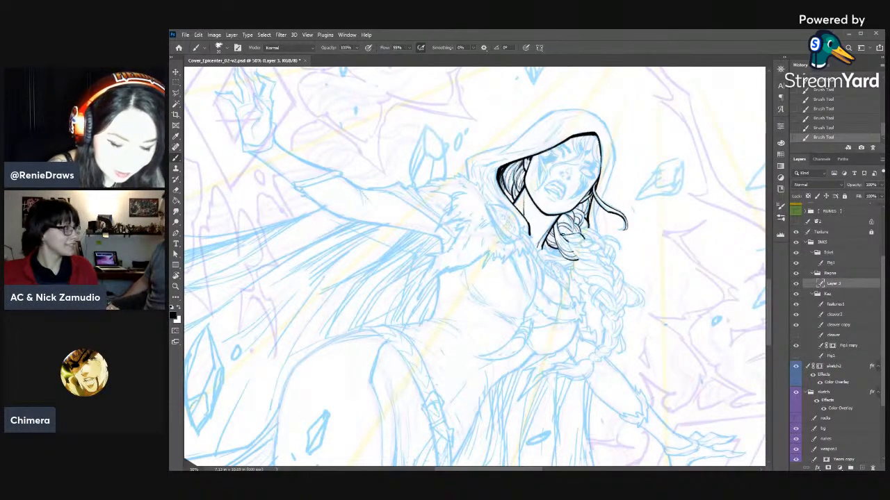
pyautogui.press('e')
pyautogui.moveTo(584, 240); pyautogui.dragTo(586, 236)
pyautogui.moveTo(583, 241)
pyautogui.mouseDown()
pyautogui.moveTo(570, 243)
pyautogui.moveTo(585, 244)
pyautogui.mouseUp()
pyautogui.press('b')
pyautogui.moveTo(582, 243); pyautogui.dragTo(588, 246)
pyautogui.moveTo(584, 246); pyautogui.dragTo(590, 248)
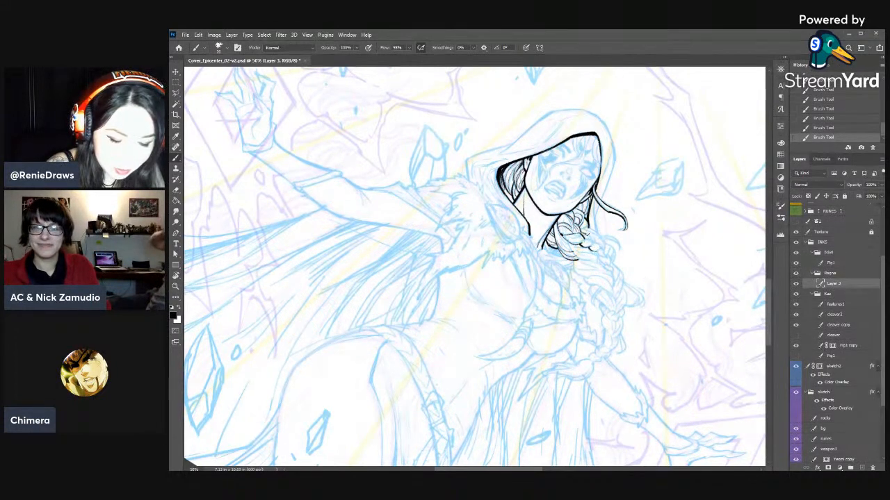
# - Ink the second segment of the braid and trim its strand ends with the Eraser
pyautogui.press('e')
pyautogui.moveTo(594, 241); pyautogui.dragTo(592, 243)
pyautogui.moveTo(594, 239); pyautogui.dragTo(599, 245)
pyautogui.press('b')
pyautogui.moveTo(597, 242); pyautogui.dragTo(598, 245)
pyautogui.press('e')
pyautogui.press('b')
pyautogui.press('e')
pyautogui.moveTo(600, 249); pyautogui.dragTo(601, 249)
pyautogui.press('b')
pyautogui.press('e')
pyautogui.moveTo(599, 245); pyautogui.dragTo(606, 260)
pyautogui.press('b')
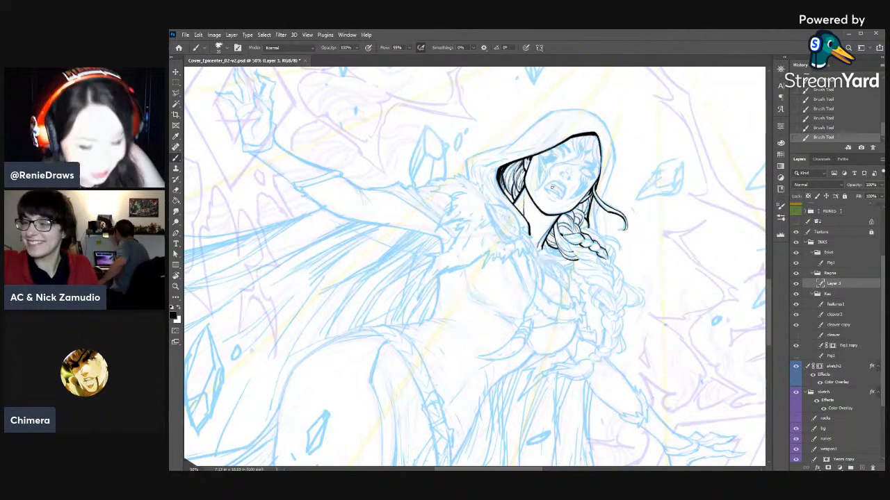
# - Erase overlapping ink in the upper braid and redraw the short strand along its outer edge
pyautogui.press('e')
pyautogui.moveTo(582, 243); pyautogui.dragTo(591, 240)
pyautogui.moveTo(589, 237); pyautogui.dragTo(592, 241)
pyautogui.press('b')
pyautogui.moveTo(590, 237); pyautogui.dragTo(592, 240)
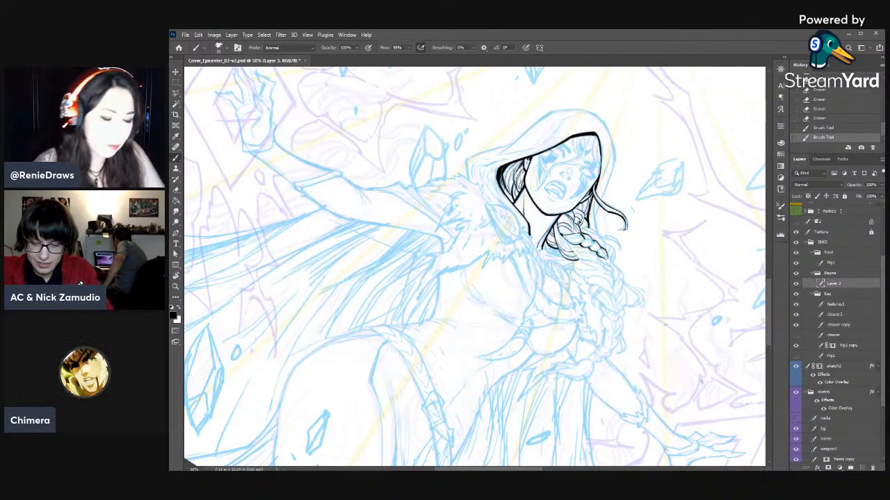
# - Extend the inked braid downward with smaller strand segments, stepping back in the history and erasing excess line ends
pyautogui.moveTo(576, 239); pyautogui.dragTo(582, 245)
pyautogui.moveTo(578, 239)
pyautogui.mouseDown()
pyautogui.moveTo(598, 247)
pyautogui.moveTo(611, 270)
pyautogui.mouseUp()
pyautogui.click(824, 120)
pyautogui.press('e')
pyautogui.press('b')
pyautogui.press('e')
pyautogui.moveTo(609, 264); pyautogui.dragTo(612, 270)
pyautogui.press('b')
pyautogui.press('e')
pyautogui.moveTo(611, 270); pyautogui.dragTo(611, 277)
pyautogui.press('b')
pyautogui.press('e')
pyautogui.moveTo(610, 274); pyautogui.dragTo(611, 279)
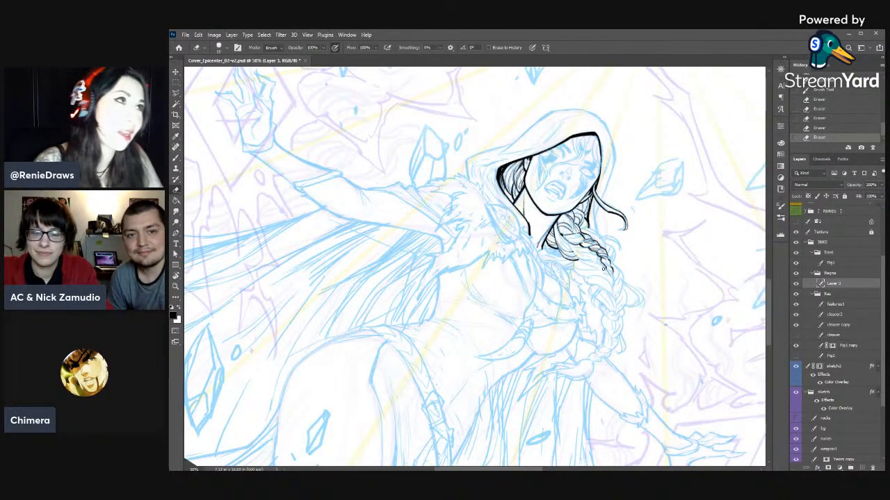
pyautogui.press('b')
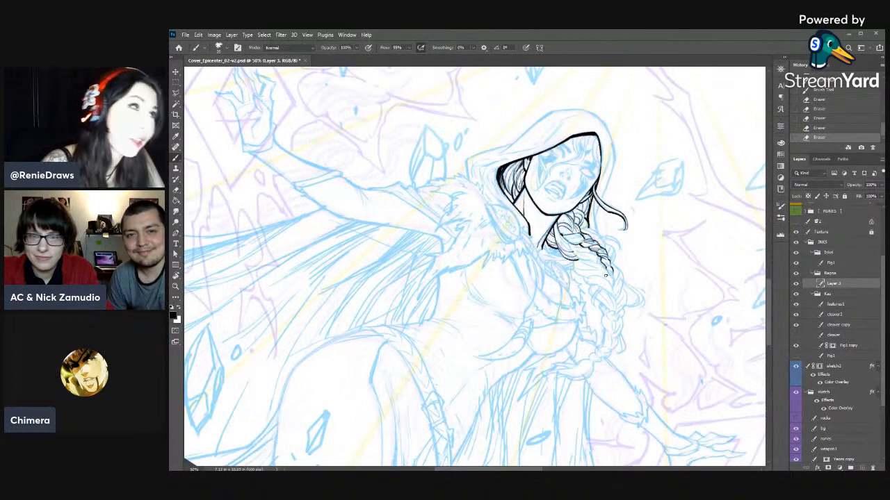
# - Refine the narrow strands at the lower end of the inked braid with short Brush and Eraser strokes
pyautogui.moveTo(610, 273); pyautogui.dragTo(611, 276)
pyautogui.press('e')
pyautogui.moveTo(612, 277); pyautogui.dragTo(609, 271)
pyautogui.press('b')
pyautogui.moveTo(605, 264)
pyautogui.mouseDown()
pyautogui.moveTo(615, 286)
pyautogui.moveTo(607, 264)
pyautogui.mouseUp()
pyautogui.press('e')
pyautogui.press('b')
pyautogui.press('e')
pyautogui.moveTo(606, 264); pyautogui.dragTo(607, 265)
pyautogui.press('b')
# - Ink the hair lines beneath the start of the braid and erase the overlaps there and at its upper edge
pyautogui.moveTo(572, 245); pyautogui.dragTo(575, 257)
pyautogui.press('e')
pyautogui.moveTo(576, 259); pyautogui.dragTo(575, 256)
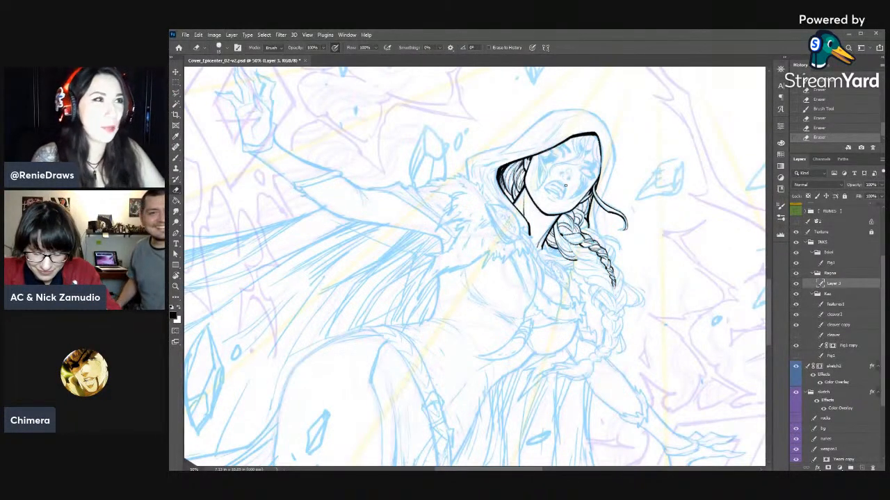
pyautogui.press('b')
pyautogui.press('e')
pyautogui.press('b')
pyautogui.moveTo(572, 249)
pyautogui.mouseDown()
pyautogui.moveTo(604, 264)
pyautogui.moveTo(576, 255)
pyautogui.mouseUp()
pyautogui.press('e')
pyautogui.moveTo(571, 246); pyautogui.dragTo(578, 255)
pyautogui.moveTo(572, 249); pyautogui.dragTo(580, 256)
pyautogui.moveTo(590, 224); pyautogui.dragTo(592, 228)
pyautogui.press('b')
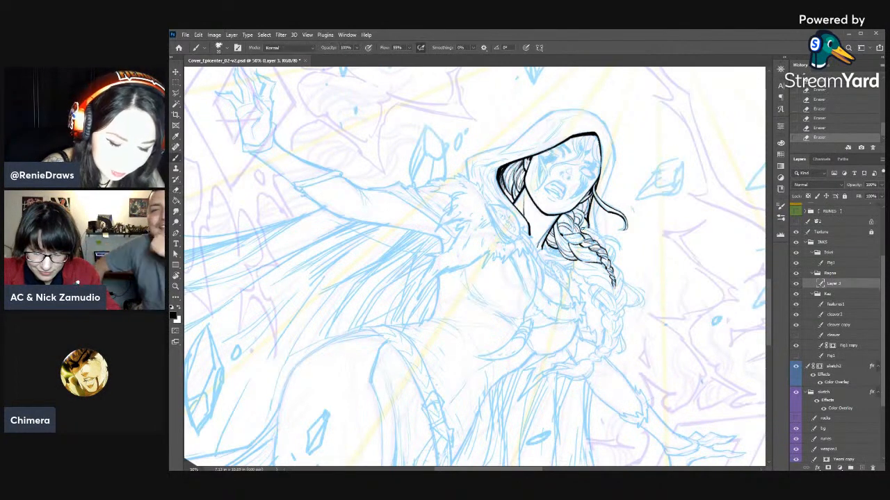
# - Ink a loose hair strand along the braid's outer side and step back the last stroke in the history
pyautogui.press('e')
pyautogui.press('b')
pyautogui.moveTo(590, 220)
pyautogui.mouseDown()
pyautogui.moveTo(584, 228)
pyautogui.moveTo(621, 246)
pyautogui.mouseUp()
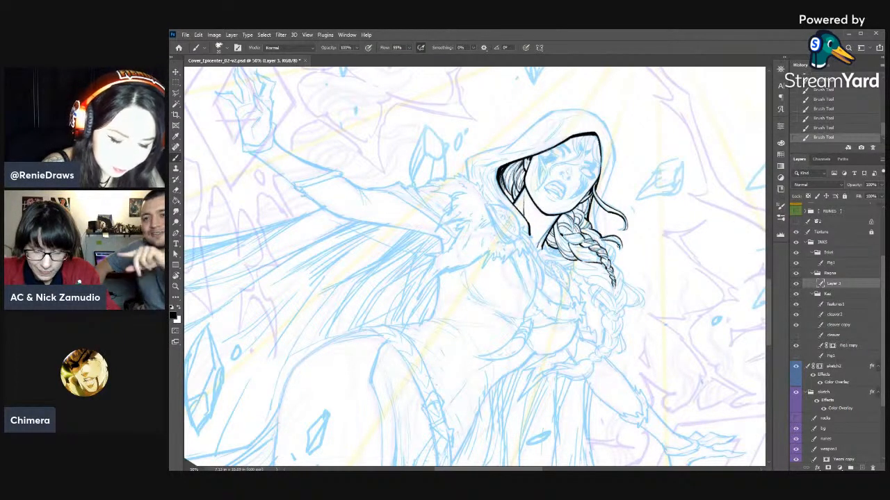
pyautogui.click(844, 128)
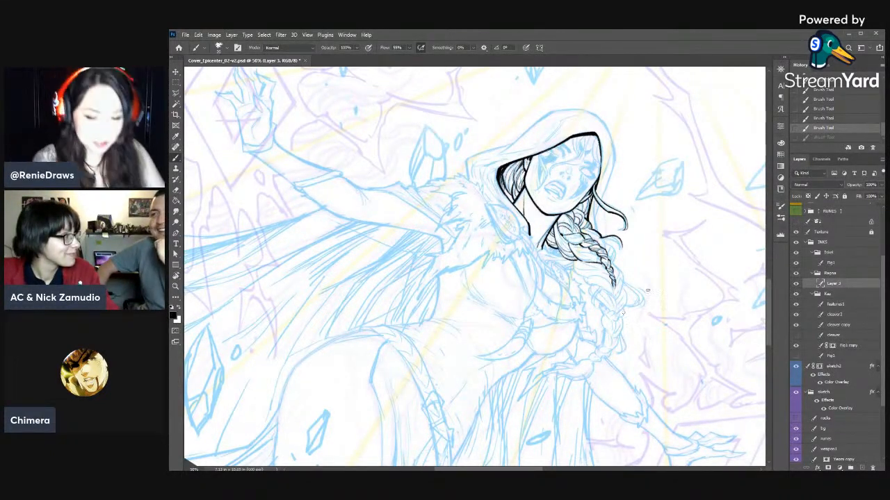
# - Rotate the canvas and ink the loose curling strand between the hood and the braid, thinning it with the Eraser
pyautogui.press('r')
pyautogui.moveTo(655, 280); pyautogui.dragTo(480, 87)
pyautogui.moveTo(560, 191); pyautogui.dragTo(713, 269)
pyautogui.moveTo(713, 270); pyautogui.dragTo(708, 218)
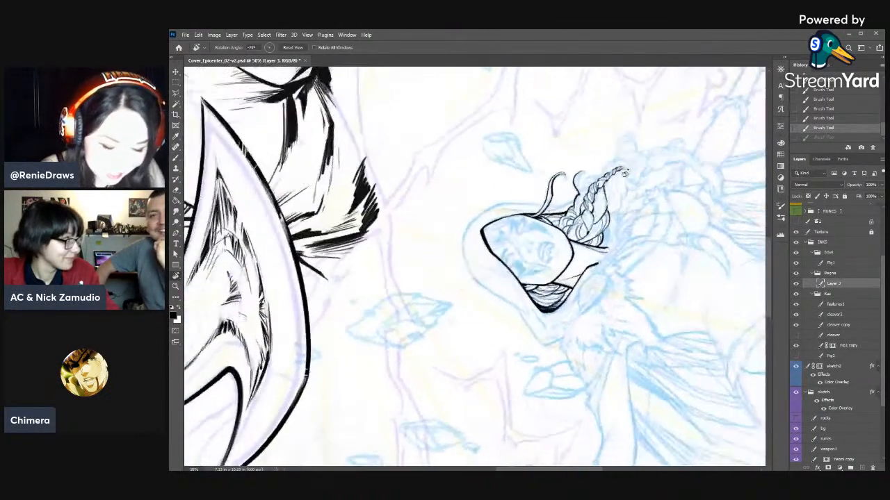
pyautogui.press('e')
pyautogui.press('b')
pyautogui.moveTo(586, 171); pyautogui.dragTo(577, 185)
pyautogui.press('e')
pyautogui.moveTo(580, 178); pyautogui.dragTo(574, 188)
pyautogui.press('b')
pyautogui.moveTo(581, 178); pyautogui.dragTo(576, 189)
pyautogui.moveTo(581, 179); pyautogui.dragTo(577, 197)
pyautogui.press('e')
pyautogui.moveTo(581, 186); pyautogui.dragTo(578, 192)
pyautogui.press('b')
pyautogui.moveTo(580, 183); pyautogui.dragTo(576, 192)
pyautogui.press('e')
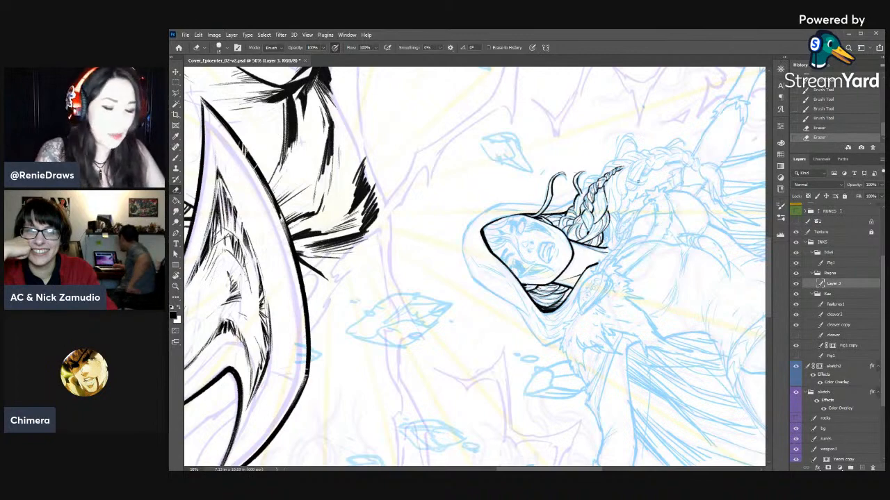
# - Rotate the canvas back toward upright, ink the fold lines on the left side of the hood and save the file
pyautogui.press('r')
pyautogui.moveTo(612, 174)
pyautogui.mouseDown()
pyautogui.moveTo(618, 370)
pyautogui.moveTo(644, 269)
pyautogui.moveTo(614, 361)
pyautogui.mouseUp()
pyautogui.press('b')
pyautogui.moveTo(585, 199); pyautogui.dragTo(596, 216)
pyautogui.moveTo(588, 202)
pyautogui.mouseDown()
pyautogui.moveTo(598, 221)
pyautogui.moveTo(560, 209)
pyautogui.moveTo(554, 218)
pyautogui.mouseUp()
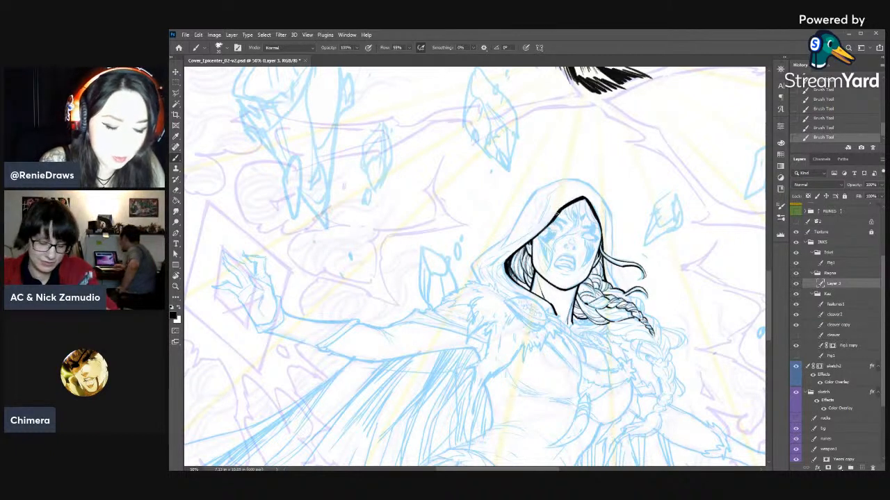
pyautogui.moveTo(607, 220)
pyautogui.mouseDown()
pyautogui.moveTo(669, 224)
pyautogui.moveTo(650, 240)
pyautogui.mouseUp()
pyautogui.moveTo(600, 203)
pyautogui.mouseDown()
pyautogui.moveTo(575, 250)
pyautogui.moveTo(541, 271)
pyautogui.mouseUp()
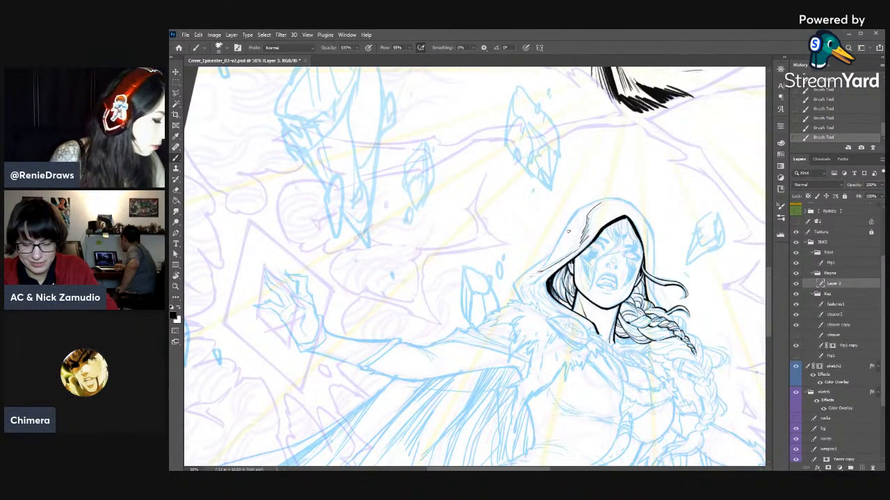
pyautogui.hotkey('ctrl', 's')
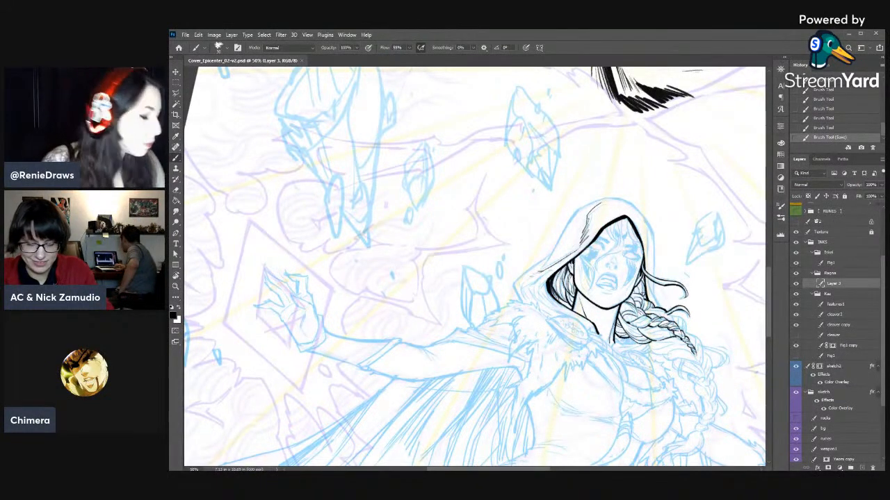
# - Ink the hood's outer left edge down to its pointed lower corner and on toward the fur collar
pyautogui.press('r')
pyautogui.moveTo(670, 240); pyautogui.dragTo(639, 155)
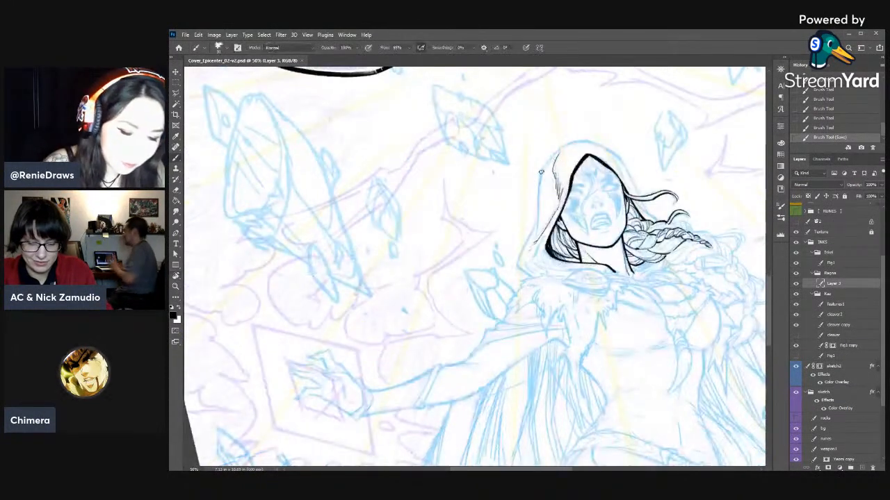
pyautogui.moveTo(541, 169); pyautogui.dragTo(537, 225)
pyautogui.press('e')
pyautogui.press('b')
pyautogui.moveTo(538, 214); pyautogui.dragTo(535, 231)
pyautogui.moveTo(537, 218); pyautogui.dragTo(516, 268)
pyautogui.moveTo(537, 218); pyautogui.dragTo(534, 229)
pyautogui.press('e')
pyautogui.moveTo(515, 264); pyautogui.dragTo(518, 269)
pyautogui.press('b')
pyautogui.moveTo(517, 264); pyautogui.dragTo(520, 268)
pyautogui.moveTo(518, 265); pyautogui.dragTo(534, 280)
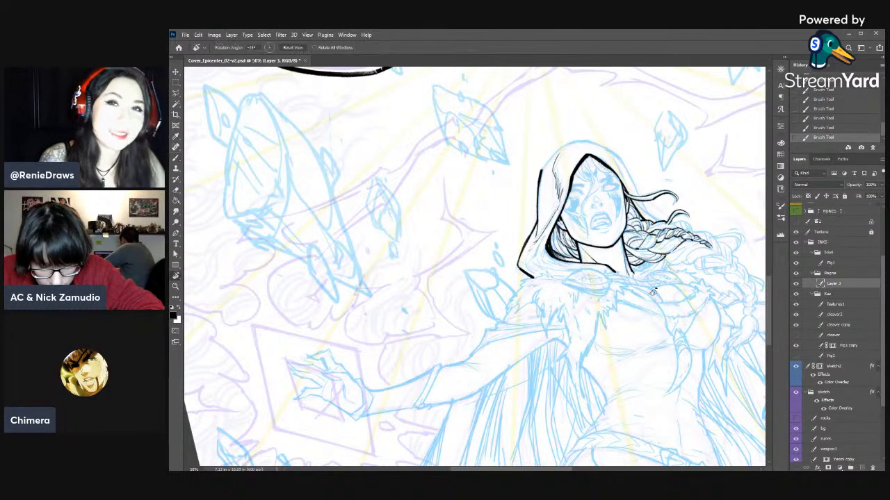
# - Rotate the canvas and ink the upper-left curve of the hood, joining the side edge to the crown
pyautogui.press('r')
pyautogui.moveTo(652, 293); pyautogui.dragTo(628, 366)
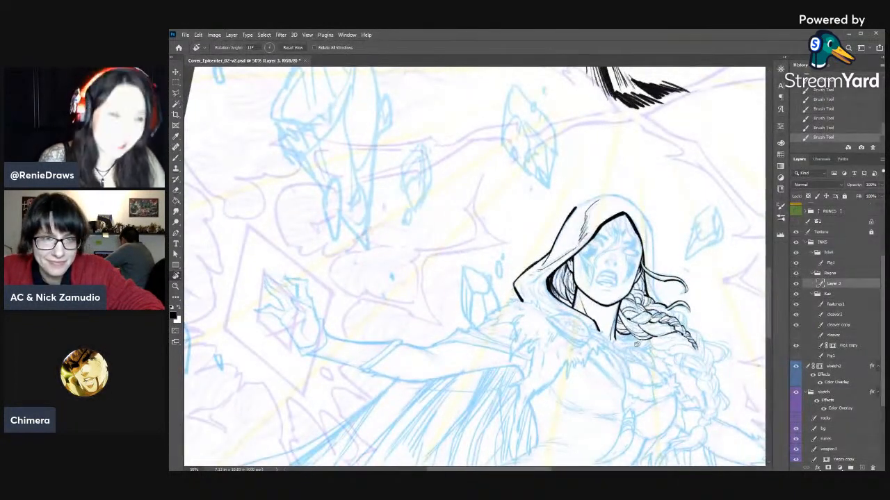
pyautogui.moveTo(677, 247); pyautogui.dragTo(600, 110)
pyautogui.press('b')
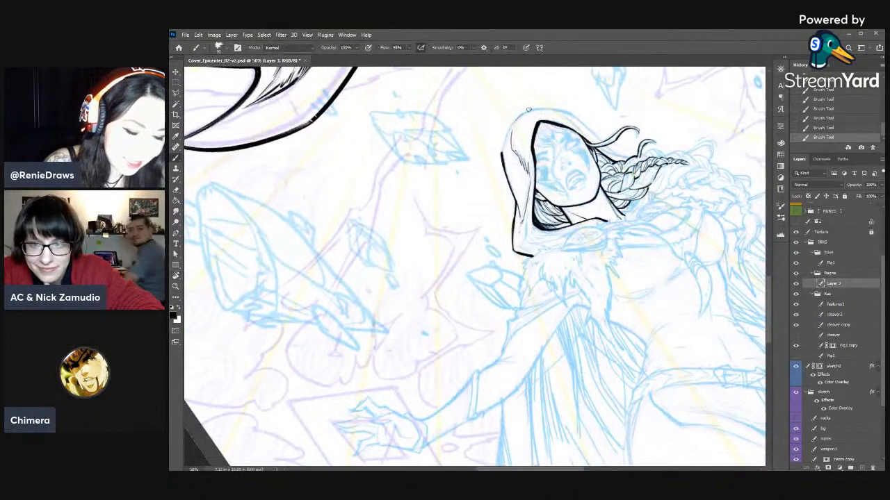
pyautogui.moveTo(521, 115); pyautogui.dragTo(503, 149)
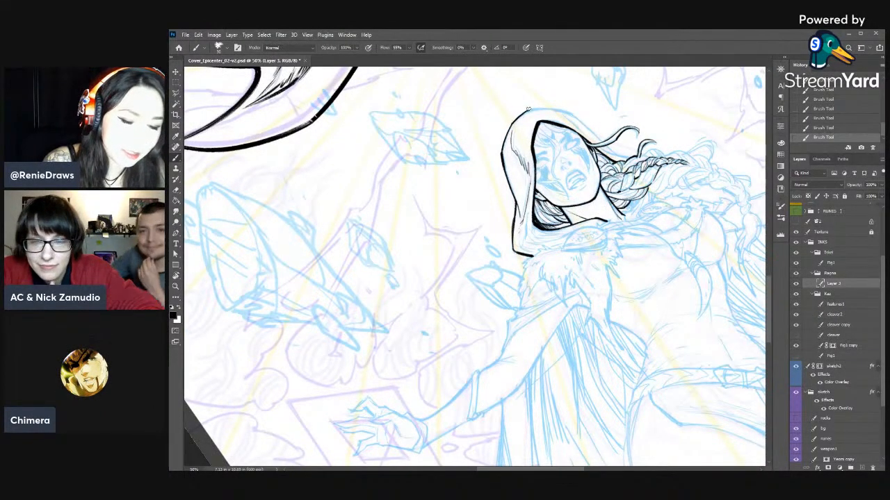
# - Ink the hood's outer contour over the crown and down the right side, erasing the rough parts of the line
pyautogui.press('r')
pyautogui.moveTo(637, 115)
pyautogui.mouseDown()
pyautogui.moveTo(671, 374)
pyautogui.moveTo(589, 298)
pyautogui.mouseUp()
pyautogui.press('b')
pyautogui.moveTo(555, 186); pyautogui.dragTo(569, 228)
pyautogui.press('e')
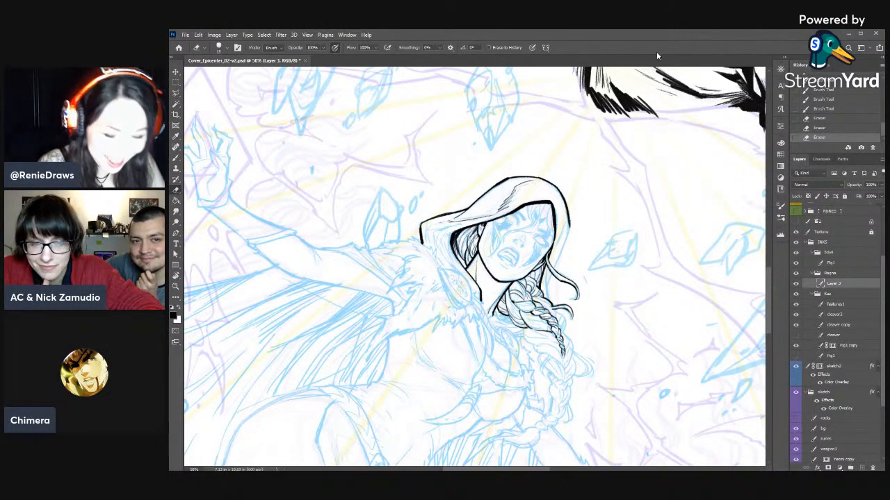
pyautogui.moveTo(556, 193); pyautogui.dragTo(562, 204)
pyautogui.moveTo(563, 211)
pyautogui.mouseDown()
pyautogui.moveTo(568, 228)
pyautogui.moveTo(528, 174)
pyautogui.moveTo(412, 316)
pyautogui.moveTo(606, 283)
pyautogui.moveTo(578, 186)
pyautogui.mouseUp()
# - Turn the canvas upside down and touch up the inked right edge of the hood
pyautogui.press('r')
pyautogui.press('b')
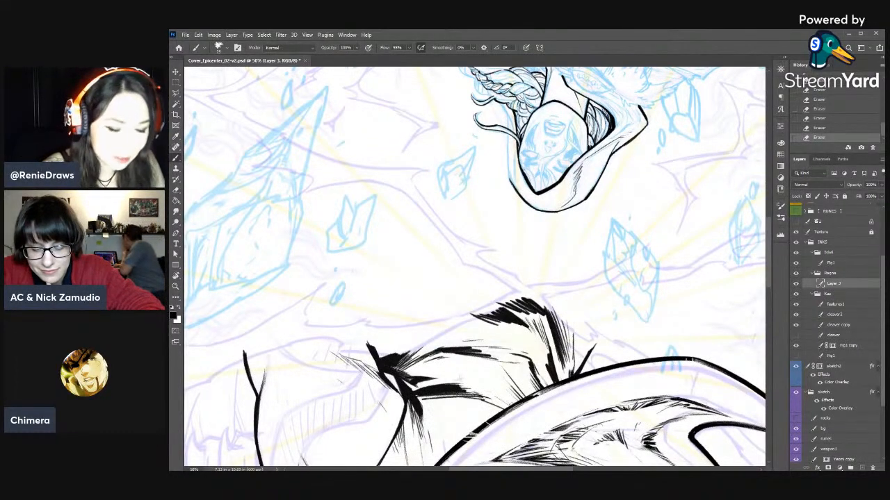
pyautogui.press('e')
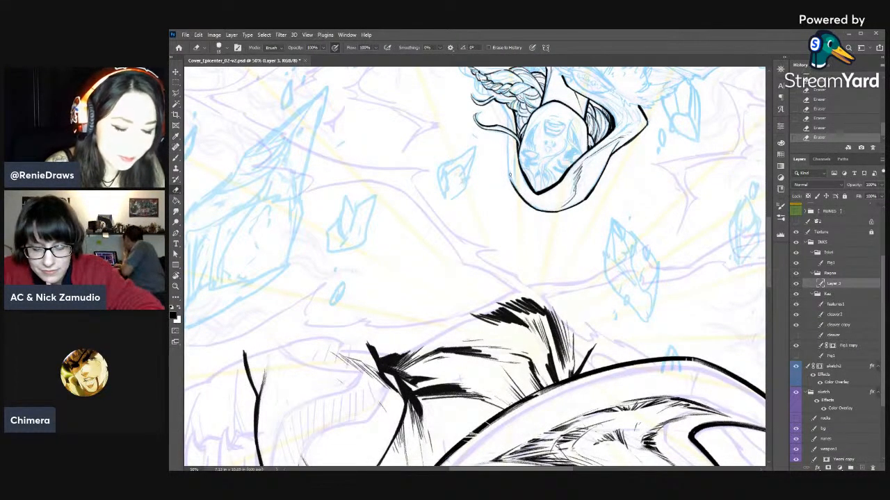
pyautogui.press('b')
pyautogui.moveTo(513, 130)
pyautogui.mouseDown()
pyautogui.moveTo(511, 182)
pyautogui.moveTo(677, 259)
pyautogui.moveTo(548, 405)
pyautogui.moveTo(460, 420)
pyautogui.moveTo(542, 258)
pyautogui.moveTo(587, 191)
pyautogui.moveTo(599, 209)
pyautogui.moveTo(651, 248)
pyautogui.mouseUp()
pyautogui.press('e')
# - Return the canvas to near upright, then erase and redraw the hood's lower right edge down to the loose hair
pyautogui.press('r')
pyautogui.press('b')
pyautogui.press('e')
pyautogui.moveTo(608, 216); pyautogui.dragTo(610, 226)
pyautogui.moveTo(609, 221); pyautogui.dragTo(611, 235)
pyautogui.press('b')
pyautogui.moveTo(610, 224); pyautogui.dragTo(611, 244)
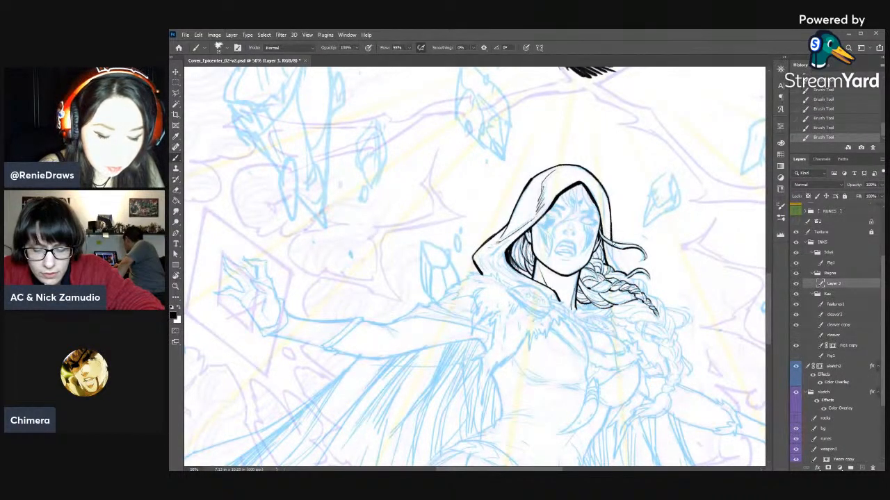
pyautogui.press('e')
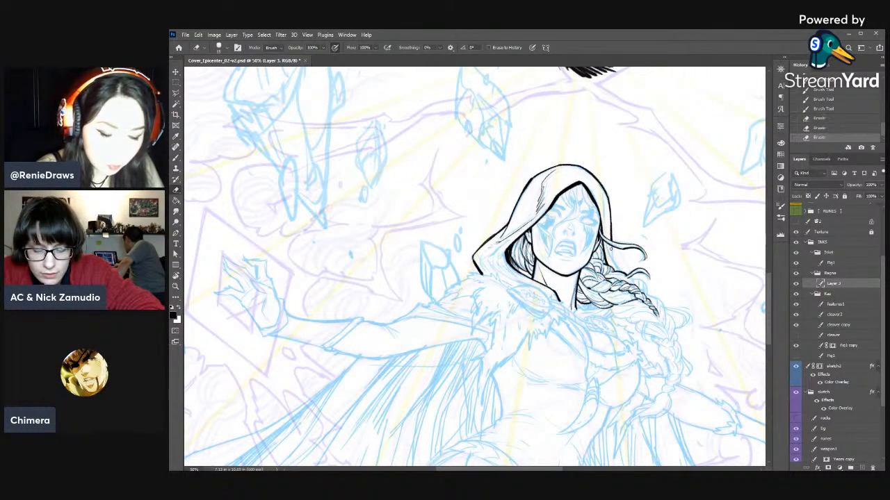
pyautogui.press('b')
pyautogui.moveTo(611, 240); pyautogui.dragTo(613, 260)
pyautogui.moveTo(611, 247); pyautogui.dragTo(611, 260)
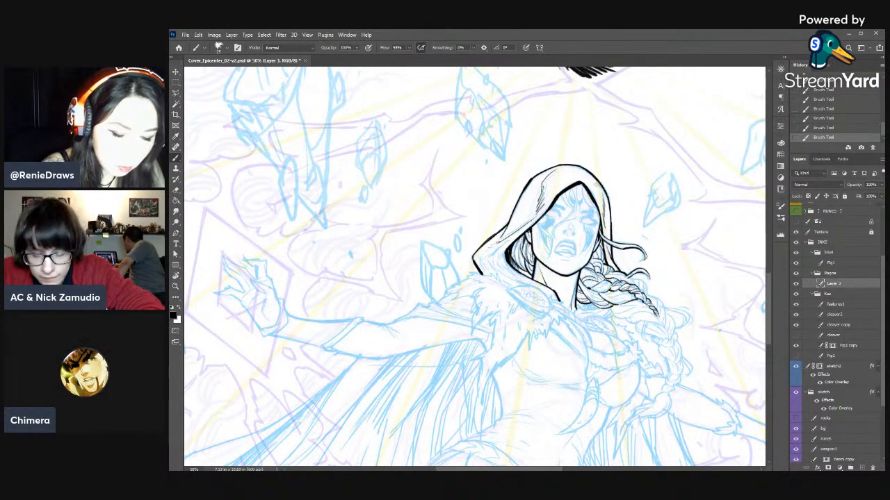
# - Ink short fold lines on the hood's upper right above the face opening and taper them with the Eraser
pyautogui.moveTo(592, 178)
pyautogui.mouseDown()
pyautogui.moveTo(603, 203)
pyautogui.moveTo(579, 174)
pyautogui.mouseUp()
pyautogui.press('e')
pyautogui.moveTo(585, 181); pyautogui.dragTo(580, 174)
pyautogui.press('b')
pyautogui.moveTo(576, 170); pyautogui.dragTo(583, 176)
pyautogui.moveTo(578, 170)
pyautogui.mouseDown()
pyautogui.moveTo(588, 184)
pyautogui.moveTo(579, 171)
pyautogui.mouseUp()
pyautogui.press('e')
pyautogui.moveTo(585, 181); pyautogui.dragTo(578, 171)
pyautogui.moveTo(585, 180); pyautogui.dragTo(582, 176)
pyautogui.moveTo(588, 185); pyautogui.dragTo(583, 177)
pyautogui.moveTo(588, 183); pyautogui.dragTo(584, 177)
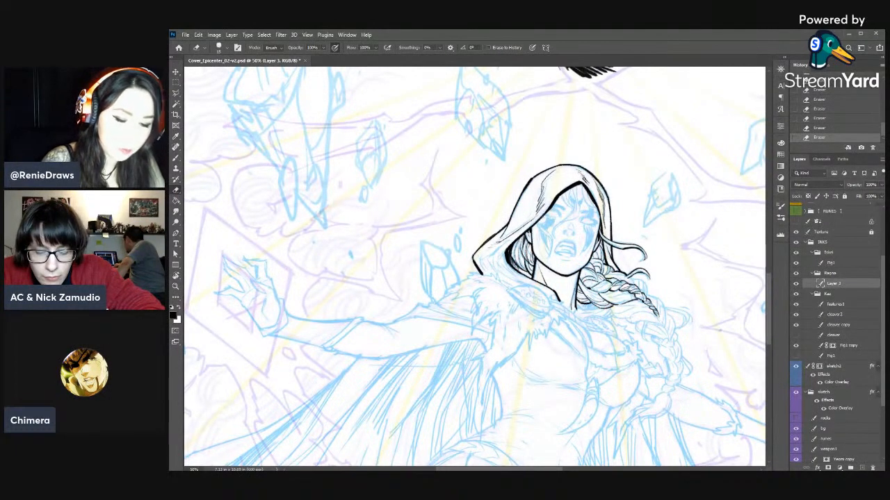
pyautogui.press('b')
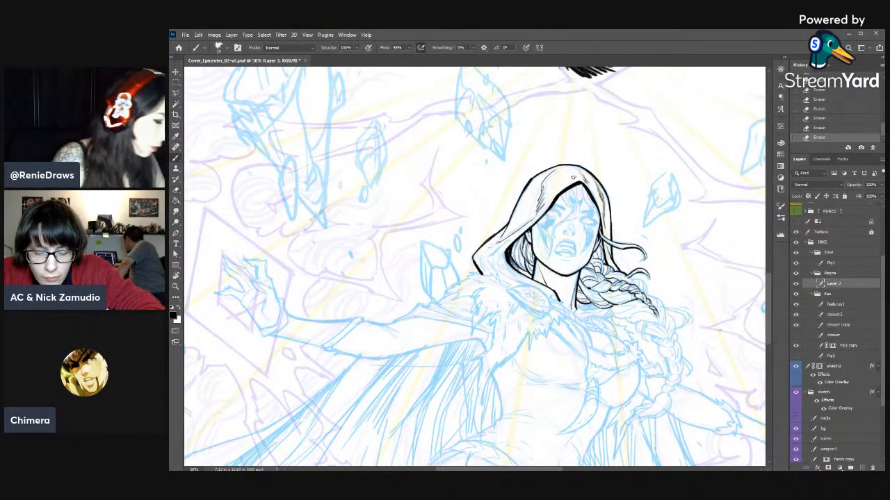
# - Rotate the canvas and thicken the outer line on the upper left of the hood
pyautogui.press('r')
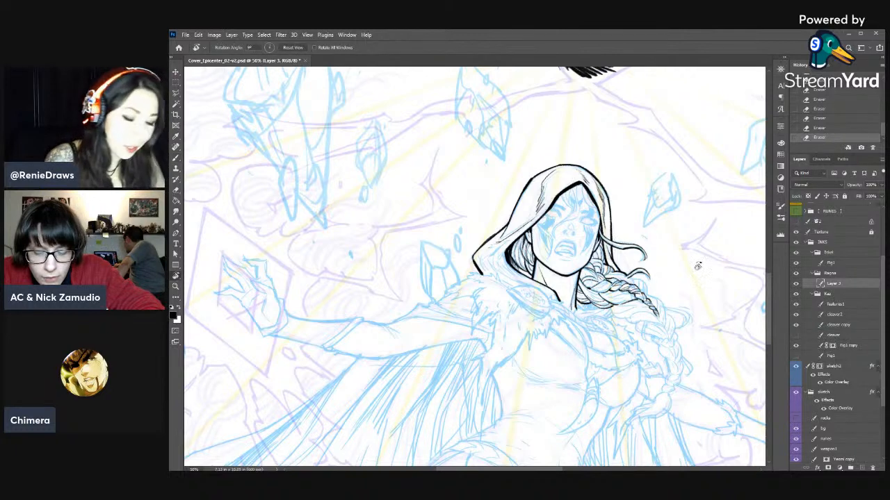
pyautogui.moveTo(571, 178); pyautogui.dragTo(636, 179)
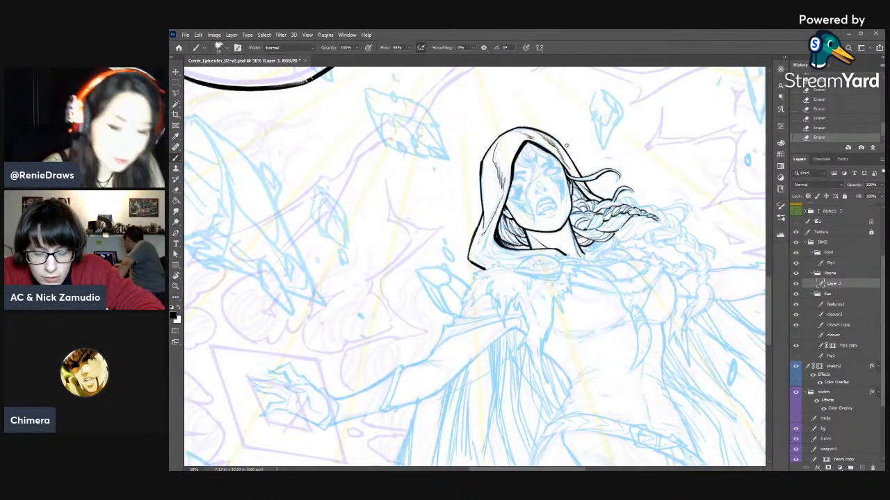
pyautogui.moveTo(480, 164); pyautogui.dragTo(494, 142)
pyautogui.moveTo(481, 162); pyautogui.dragTo(500, 135)
# - Rotate the canvas back upright and ink fold and shading lines near the hood's lower left corner
pyautogui.press('r')
pyautogui.moveTo(632, 175)
pyautogui.mouseDown()
pyautogui.moveTo(653, 230)
pyautogui.moveTo(638, 190)
pyautogui.mouseUp()
pyautogui.press('space')
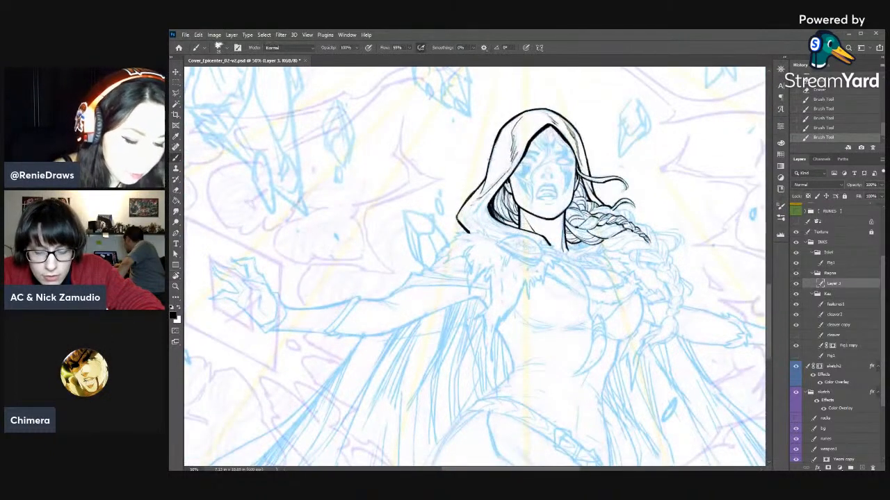
pyautogui.moveTo(474, 199); pyautogui.dragTo(462, 219)
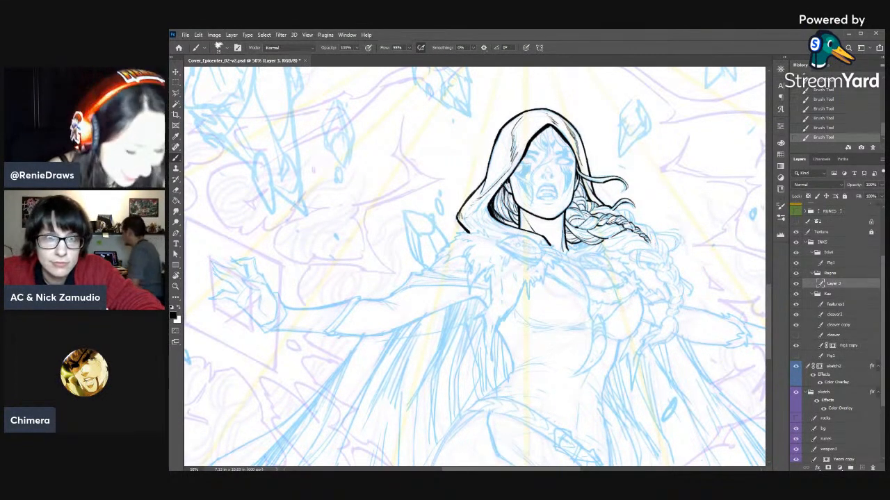
pyautogui.moveTo(491, 195); pyautogui.dragTo(469, 224)
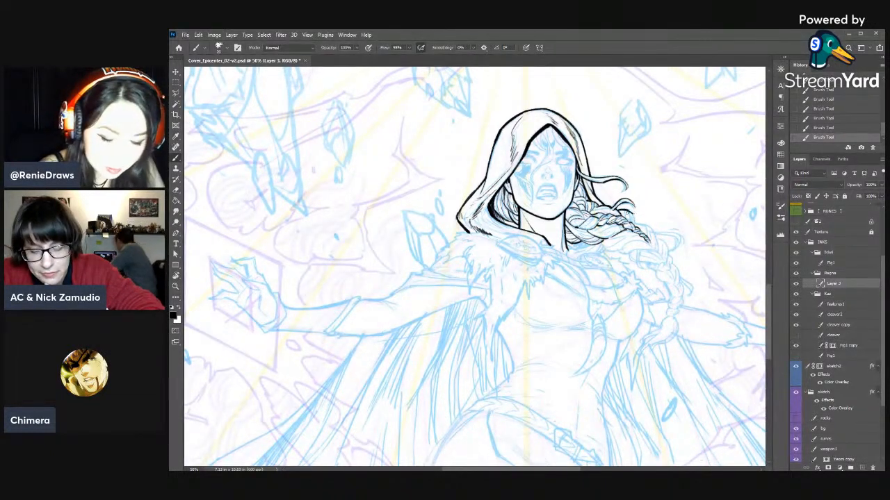
# - Trim the tips of the loose hair strands beside the upper braid with the Eraser
pyautogui.press('e')
pyautogui.moveTo(621, 212); pyautogui.dragTo(616, 217)
pyautogui.moveTo(623, 212)
pyautogui.mouseDown()
pyautogui.moveTo(618, 218)
pyautogui.moveTo(634, 215)
pyautogui.moveTo(637, 224)
pyautogui.moveTo(617, 216)
pyautogui.mouseUp()
pyautogui.press('b')
pyautogui.press('e')
pyautogui.moveTo(622, 211); pyautogui.dragTo(619, 216)
pyautogui.press('b')
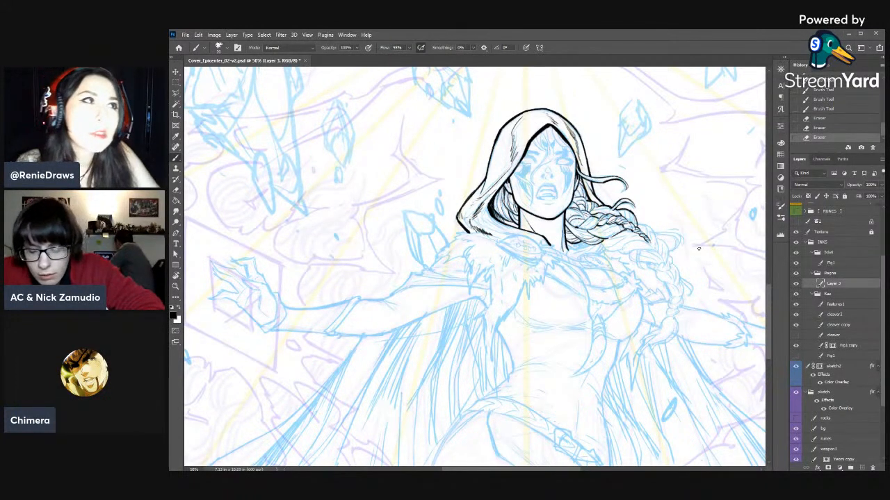
# - Clean up and re-ink short strand lines in the upper part of the braid
pyautogui.moveTo(591, 213)
pyautogui.mouseDown()
pyautogui.moveTo(535, 135)
pyautogui.moveTo(530, 163)
pyautogui.mouseUp()
pyautogui.press('e')
pyautogui.moveTo(527, 160); pyautogui.dragTo(525, 162)
pyautogui.press('b')
pyautogui.moveTo(522, 158); pyautogui.dragTo(533, 165)
pyautogui.moveTo(527, 161)
pyautogui.mouseDown()
pyautogui.moveTo(591, 277)
pyautogui.moveTo(608, 216)
pyautogui.moveTo(598, 197)
pyautogui.moveTo(598, 208)
pyautogui.mouseUp()
# - Rotate the canvas clockwise and erase rough line ends along the braid's underside near the neck
pyautogui.press('r')
pyautogui.press('b')
pyautogui.press('r')
pyautogui.press('b')
pyautogui.press('e')
pyautogui.moveTo(590, 176); pyautogui.dragTo(594, 187)
pyautogui.moveTo(591, 179)
pyautogui.mouseDown()
pyautogui.moveTo(600, 197)
pyautogui.moveTo(594, 185)
pyautogui.mouseUp()
pyautogui.press('b')
pyautogui.press('e')
pyautogui.press('b')
# - Ink the braid's underside contour and strand lines down to its inked end, then return the canvas to near upright
pyautogui.moveTo(592, 181); pyautogui.dragTo(599, 196)
pyautogui.moveTo(596, 189); pyautogui.dragTo(604, 218)
pyautogui.moveTo(599, 209)
pyautogui.mouseDown()
pyautogui.moveTo(606, 219)
pyautogui.moveTo(599, 216)
pyautogui.mouseUp()
pyautogui.press('e')
pyautogui.moveTo(598, 211); pyautogui.dragTo(603, 220)
pyautogui.press('b')
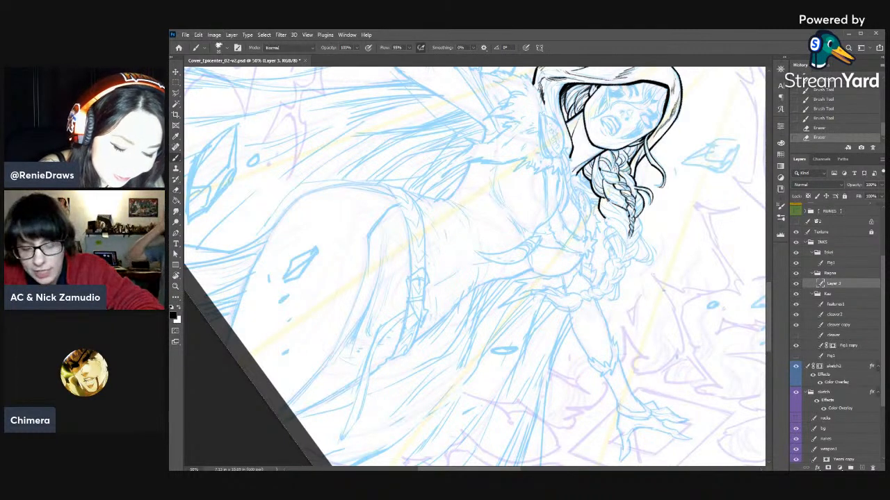
pyautogui.moveTo(602, 202)
pyautogui.mouseDown()
pyautogui.moveTo(615, 221)
pyautogui.moveTo(627, 217)
pyautogui.mouseUp()
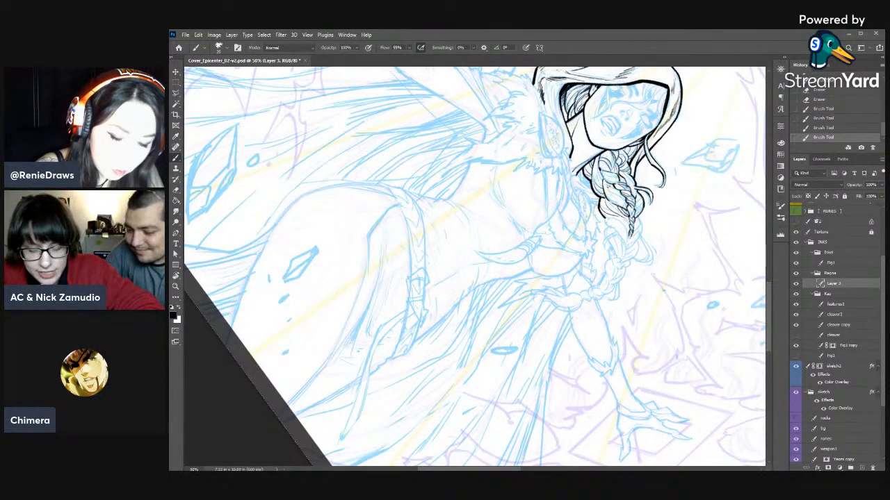
pyautogui.moveTo(603, 193)
pyautogui.mouseDown()
pyautogui.moveTo(626, 205)
pyautogui.moveTo(610, 208)
pyautogui.moveTo(608, 243)
pyautogui.mouseUp()
pyautogui.press('r')
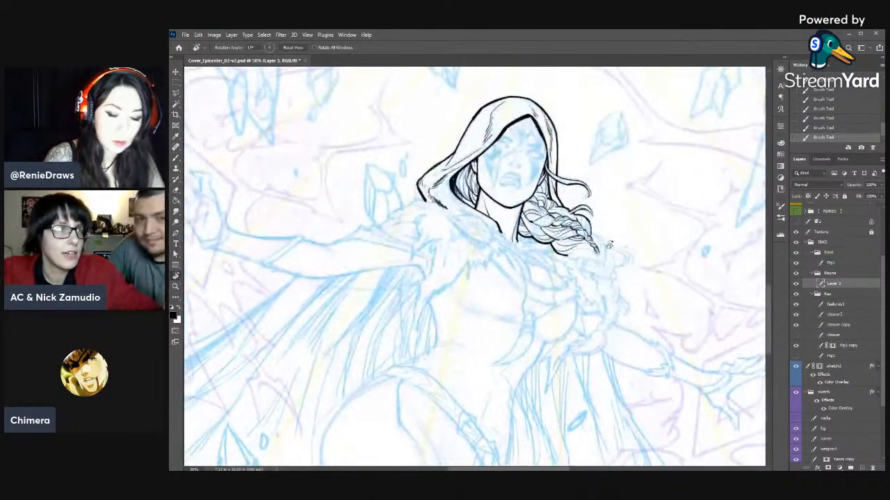
# - Thin and break up the strand lines in the middle of the braid with the Eraser
pyautogui.press('b')
pyautogui.press('e')
pyautogui.moveTo(558, 207)
pyautogui.mouseDown()
pyautogui.moveTo(587, 230)
pyautogui.moveTo(591, 219)
pyautogui.mouseUp()
pyautogui.press('b')
pyautogui.press('e')
pyautogui.moveTo(586, 217); pyautogui.dragTo(572, 230)
pyautogui.moveTo(567, 224); pyautogui.dragTo(574, 230)
pyautogui.press('b')
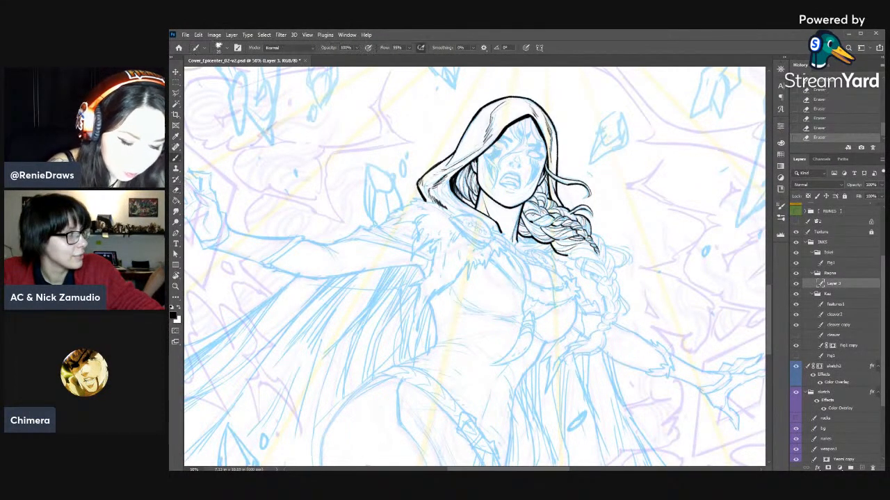
# - Ink strands where the braid starts beside the neck and add a contour line at its lower right end
pyautogui.moveTo(524, 209); pyautogui.dragTo(531, 219)
pyautogui.click(839, 114)
pyautogui.moveTo(528, 209); pyautogui.dragTo(540, 216)
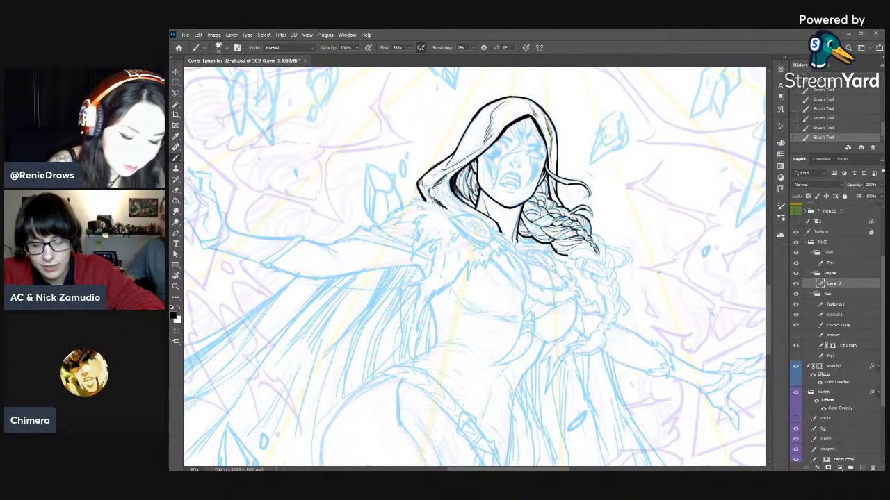
pyautogui.moveTo(591, 229)
pyautogui.mouseDown()
pyautogui.moveTo(606, 248)
pyautogui.moveTo(592, 247)
pyautogui.mouseUp()
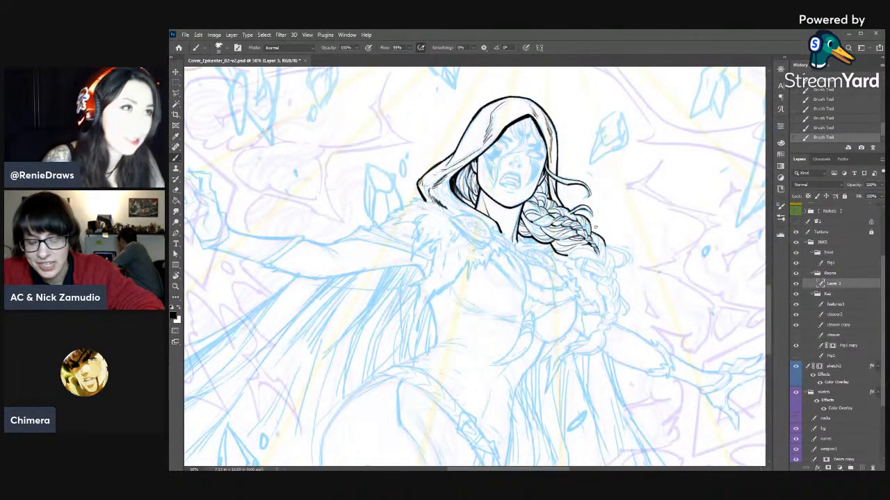
# - Taper the new contour line at the braid's lower right end with the Eraser
pyautogui.moveTo(621, 248)
pyautogui.mouseDown()
pyautogui.moveTo(645, 184)
pyautogui.moveTo(650, 191)
pyautogui.mouseUp()
pyautogui.press('e')
pyautogui.moveTo(654, 197); pyautogui.dragTo(648, 189)
pyautogui.moveTo(651, 195)
pyautogui.mouseDown()
pyautogui.moveTo(647, 188)
pyautogui.moveTo(653, 206)
pyautogui.mouseUp()
pyautogui.press('b')
pyautogui.moveTo(644, 186)
pyautogui.mouseDown()
pyautogui.moveTo(615, 372)
pyautogui.moveTo(623, 267)
pyautogui.mouseUp()
# - Rotate the canvas, ink short strokes along the braid's underside and undo the last two
pyautogui.press('r')
pyautogui.press('b')
pyautogui.moveTo(623, 209); pyautogui.dragTo(627, 220)
pyautogui.moveTo(624, 210); pyautogui.dragTo(629, 221)
pyautogui.moveTo(627, 217)
pyautogui.mouseDown()
pyautogui.moveTo(642, 237)
pyautogui.moveTo(641, 214)
pyautogui.mouseUp()
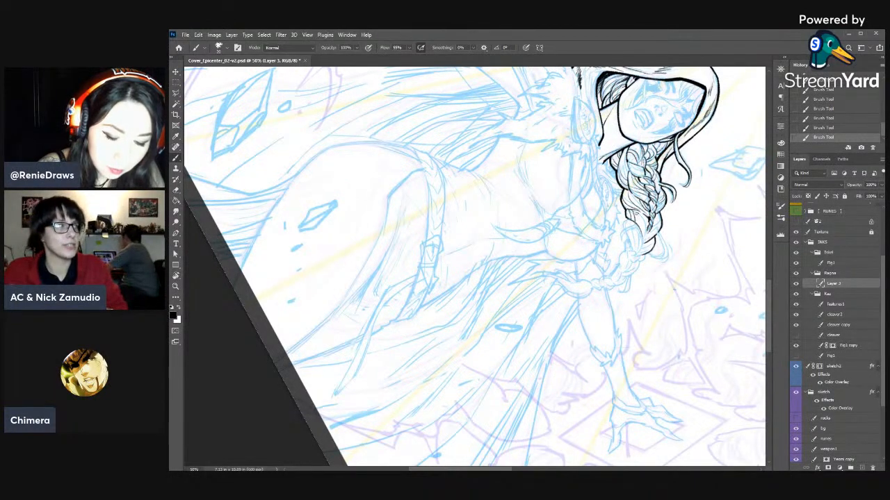
pyautogui.hotkey('ctrl', 'z')
pyautogui.hotkey('ctrl', 'z')
# - Readjust the canvas rotation and ink the braid's underside contour further toward the tail
pyautogui.moveTo(627, 211)
pyautogui.mouseDown()
pyautogui.moveTo(648, 240)
pyautogui.moveTo(613, 164)
pyautogui.mouseUp()
pyautogui.press('r')
pyautogui.press('e')
pyautogui.press('b')
pyautogui.press('e')
pyautogui.press('b')
pyautogui.moveTo(603, 153)
pyautogui.mouseDown()
pyautogui.moveTo(609, 162)
pyautogui.moveTo(595, 160)
pyautogui.moveTo(594, 184)
pyautogui.mouseUp()
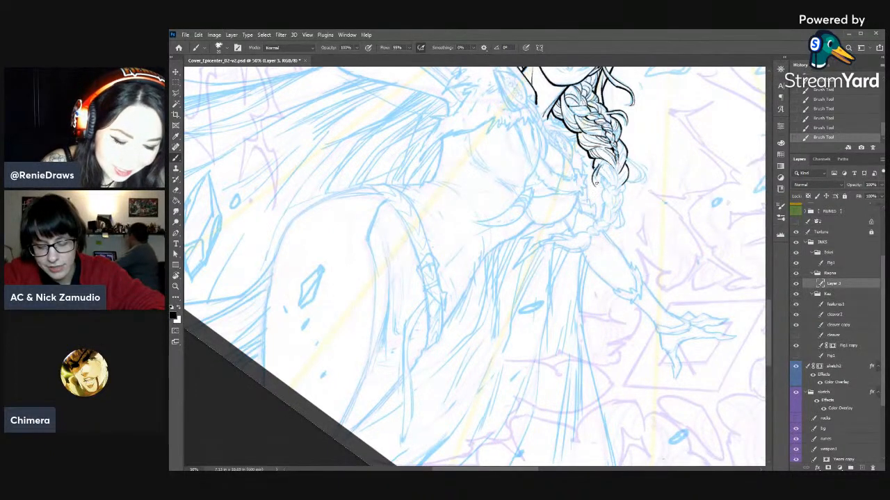
# - Erase the overshooting line ends at the bottom of the inked braid
pyautogui.press('e')
pyautogui.moveTo(595, 182); pyautogui.dragTo(596, 188)
pyautogui.moveTo(595, 184); pyautogui.dragTo(597, 187)
pyautogui.moveTo(595, 183); pyautogui.dragTo(599, 188)
pyautogui.moveTo(596, 183); pyautogui.dragTo(602, 178)
pyautogui.press('b')
# - Ink the next rounded braid segment with a smaller brush, clean its edge and close its lower outline
pyautogui.press('[')
pyautogui.moveTo(601, 171); pyautogui.dragTo(605, 179)
pyautogui.moveTo(604, 172); pyautogui.dragTo(614, 194)
pyautogui.press('e')
pyautogui.moveTo(610, 191); pyautogui.dragTo(618, 191)
pyautogui.press('b')
pyautogui.press(']')
pyautogui.press('e')
pyautogui.press('b')
pyautogui.moveTo(614, 186); pyautogui.dragTo(619, 189)
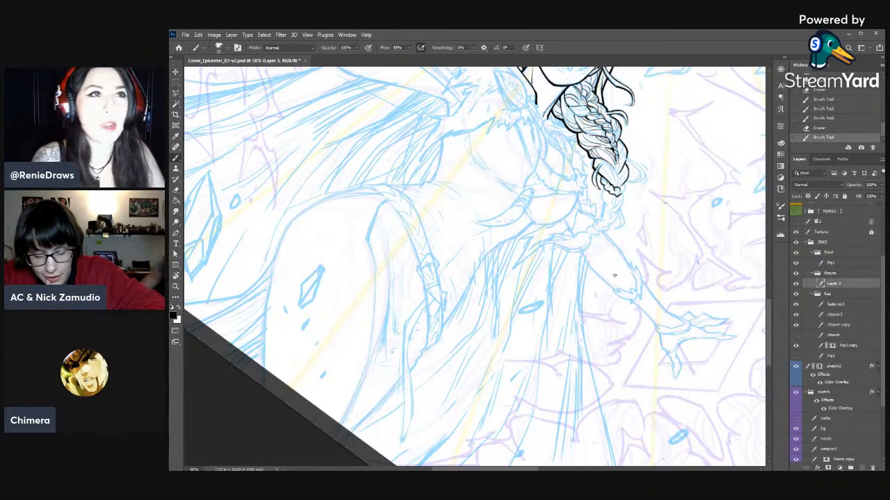
pyautogui.moveTo(613, 279); pyautogui.dragTo(606, 321)
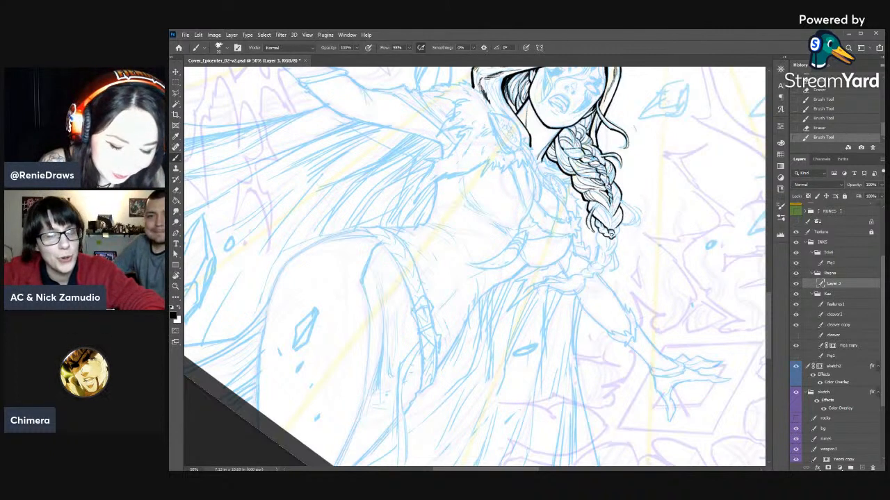
# - Trim the braid segment's lower outline, rotate the canvas back and start the next segment below it
pyautogui.press('e')
pyautogui.moveTo(617, 234); pyautogui.dragTo(611, 233)
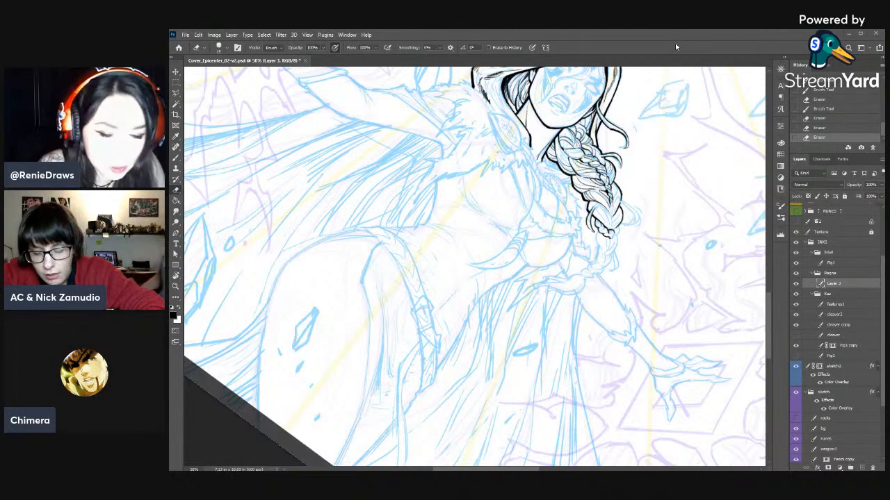
pyautogui.press('r')
pyautogui.press('Escape')
pyautogui.press('b')
pyautogui.moveTo(574, 168)
pyautogui.mouseDown()
pyautogui.moveTo(580, 173)
pyautogui.moveTo(579, 159)
pyautogui.moveTo(578, 171)
pyautogui.mouseUp()
pyautogui.press('e')
pyautogui.press('b')
pyautogui.moveTo(580, 166); pyautogui.dragTo(579, 171)
pyautogui.moveTo(581, 167); pyautogui.dragTo(564, 181)
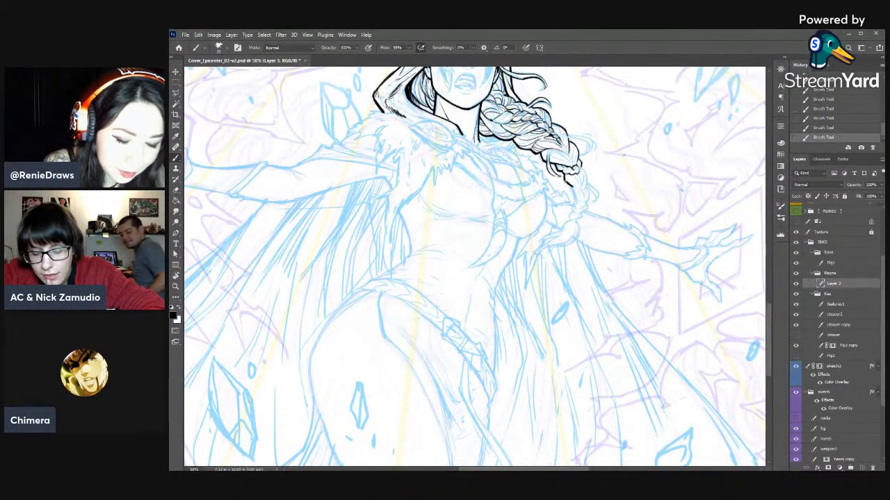
# - Extend the braid's inner contour down toward the forearm and clean the outline of that segment
pyautogui.moveTo(571, 186)
pyautogui.mouseDown()
pyautogui.moveTo(578, 202)
pyautogui.moveTo(574, 193)
pyautogui.mouseUp()
pyautogui.press('e')
pyautogui.moveTo(580, 201)
pyautogui.mouseDown()
pyautogui.moveTo(583, 172)
pyautogui.moveTo(589, 184)
pyautogui.moveTo(581, 165)
pyautogui.mouseUp()
pyautogui.press('b')
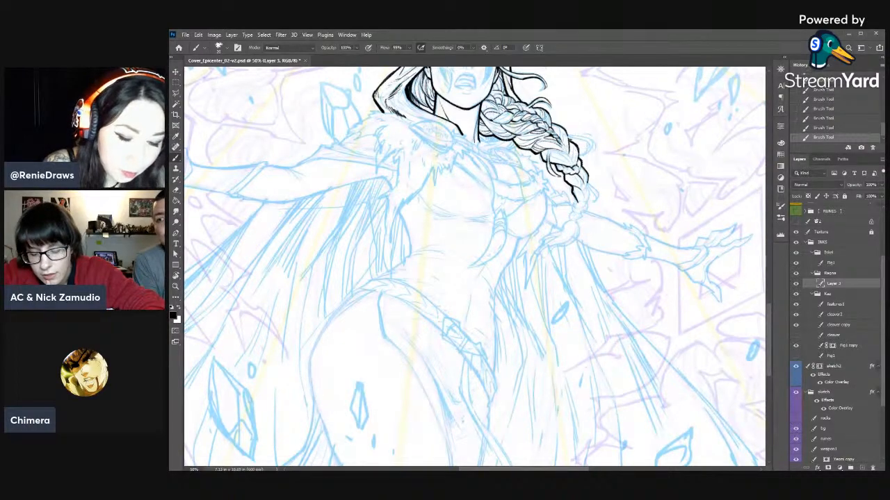
# - Rotate the canvas slightly, ink the narrowing braid segments above the forearm and erase their overlapping lines
pyautogui.press('r')
pyautogui.moveTo(530, 225)
pyautogui.mouseDown()
pyautogui.moveTo(542, 282)
pyautogui.moveTo(522, 216)
pyautogui.moveTo(420, 221)
pyautogui.moveTo(652, 253)
pyautogui.mouseUp()
pyautogui.press('b')
pyautogui.moveTo(575, 226)
pyautogui.mouseDown()
pyautogui.moveTo(558, 214)
pyautogui.moveTo(556, 225)
pyautogui.mouseUp()
pyautogui.press('e')
pyautogui.press('b')
pyautogui.moveTo(560, 221); pyautogui.dragTo(555, 239)
pyautogui.moveTo(561, 224); pyautogui.dragTo(554, 232)
pyautogui.press('e')
pyautogui.moveTo(556, 221)
pyautogui.mouseDown()
pyautogui.moveTo(555, 233)
pyautogui.moveTo(557, 220)
pyautogui.mouseUp()
pyautogui.moveTo(559, 211); pyautogui.dragTo(556, 216)
pyautogui.press('b')
# - Rotate the canvas steeply and ink a loose hair loop off the braid's outer side, trimming it with the Eraser
pyautogui.press('r')
pyautogui.moveTo(615, 174); pyautogui.dragTo(341, 291)
pyautogui.moveTo(592, 248); pyautogui.dragTo(763, 232)
pyautogui.press('b')
pyautogui.moveTo(545, 256); pyautogui.dragTo(548, 267)
pyautogui.press('e')
pyautogui.moveTo(545, 262); pyautogui.dragTo(548, 268)
pyautogui.press('b')
pyautogui.press('e')
pyautogui.moveTo(544, 258)
pyautogui.mouseDown()
pyautogui.moveTo(555, 270)
pyautogui.moveTo(549, 268)
pyautogui.mouseUp()
pyautogui.press('b')
# - Refine the loose hair loop's line weight by alternately erasing its tip and inking over it
pyautogui.press('e')
pyautogui.moveTo(545, 262); pyautogui.dragTo(553, 269)
pyautogui.press('b')
pyautogui.press('e')
pyautogui.moveTo(544, 261); pyautogui.dragTo(549, 267)
pyautogui.press('b')
pyautogui.press('e')
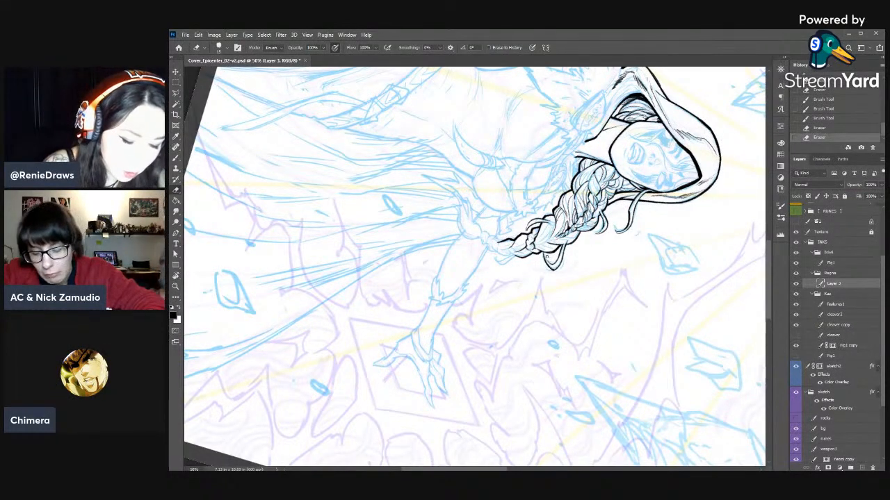
pyautogui.moveTo(546, 258); pyautogui.dragTo(549, 264)
pyautogui.moveTo(547, 258); pyautogui.dragTo(556, 266)
pyautogui.press('b')
pyautogui.moveTo(549, 261); pyautogui.dragTo(556, 267)
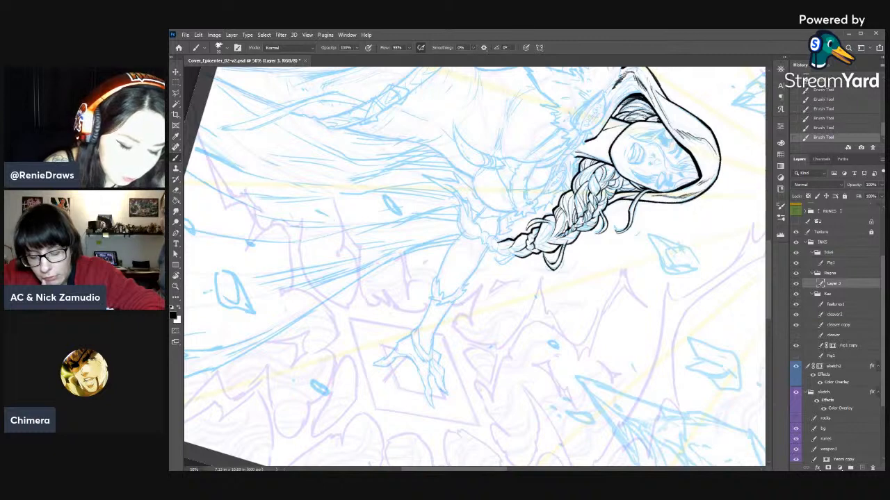
# - Rotate the canvas back to near upright and clean up the contours of the lower braid with the Eraser
pyautogui.press('r')
pyautogui.moveTo(522, 328)
pyautogui.mouseDown()
pyautogui.moveTo(552, 257)
pyautogui.moveTo(535, 223)
pyautogui.mouseUp()
pyautogui.moveTo(535, 223); pyautogui.dragTo(631, 212)
pyautogui.press('b')
pyautogui.press('e')
pyautogui.moveTo(556, 214); pyautogui.dragTo(552, 226)
pyautogui.press('b')
pyautogui.press('e')
pyautogui.moveTo(557, 219); pyautogui.dragTo(561, 241)
pyautogui.press('b')
pyautogui.press('e')
pyautogui.press('b')
pyautogui.press('e')
pyautogui.moveTo(567, 234)
pyautogui.mouseDown()
pyautogui.moveTo(559, 241)
pyautogui.moveTo(554, 228)
pyautogui.moveTo(557, 236)
pyautogui.mouseUp()
pyautogui.press('b')
pyautogui.press('e')
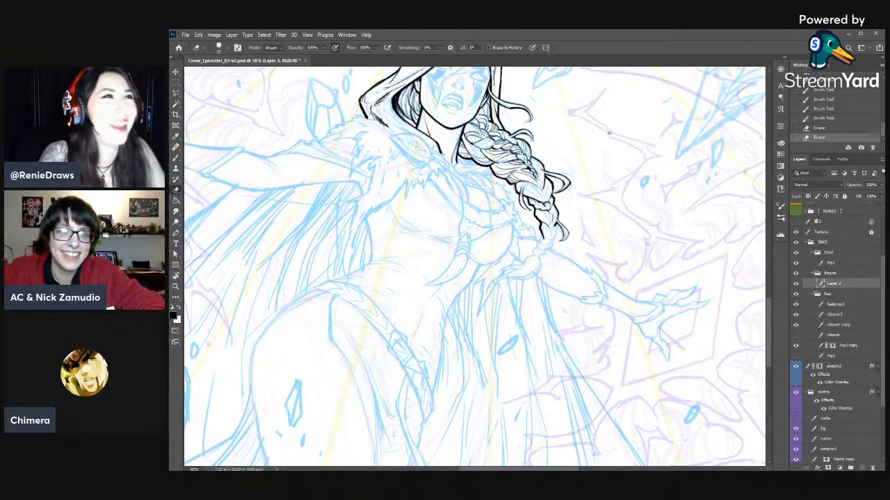
# - Ink the last braid segments down to the forearm and save the file
pyautogui.press('b')
pyautogui.moveTo(555, 222); pyautogui.dragTo(559, 232)
pyautogui.moveTo(556, 225)
pyautogui.mouseDown()
pyautogui.moveTo(554, 241)
pyautogui.moveTo(538, 247)
pyautogui.mouseUp()
pyautogui.press('e')
pyautogui.press('b')
pyautogui.moveTo(544, 238); pyautogui.dragTo(539, 247)
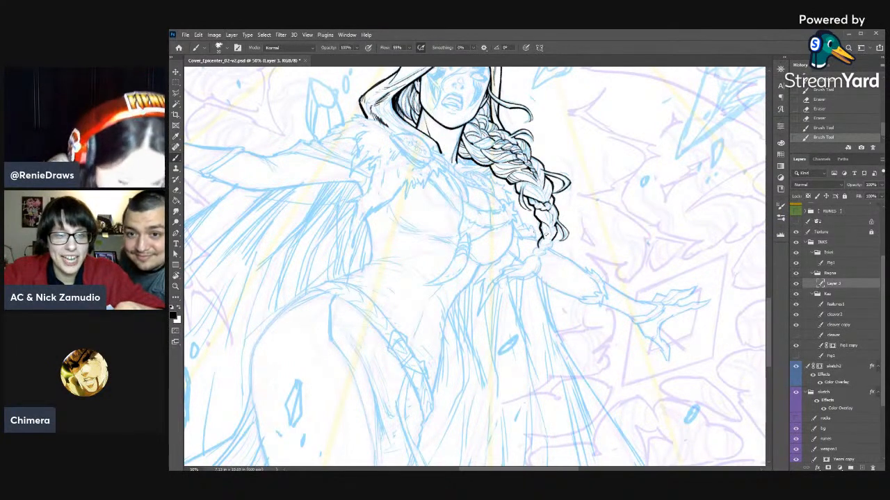
pyautogui.moveTo(552, 241)
pyautogui.mouseDown()
pyautogui.moveTo(546, 251)
pyautogui.moveTo(553, 242)
pyautogui.mouseUp()
pyautogui.moveTo(558, 232); pyautogui.dragTo(538, 256)
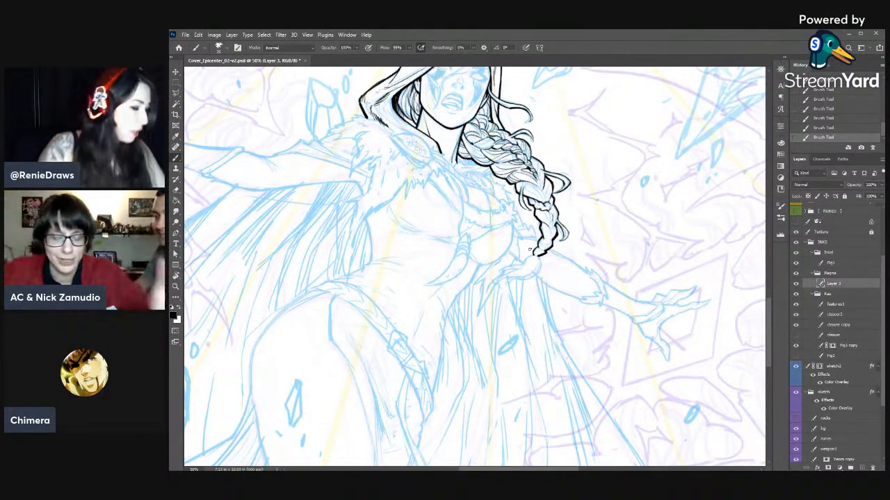
pyautogui.hotkey('ctrl', 's')
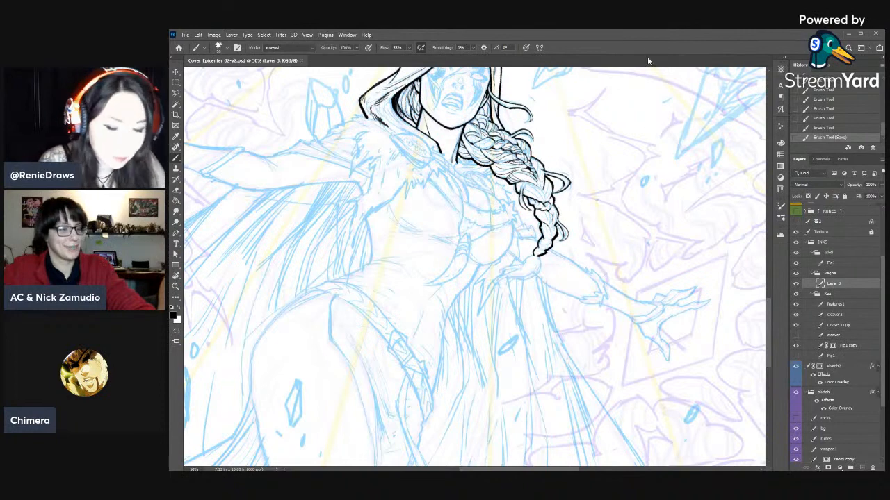
# - Rotate the canvas counterclockwise and erase part of the line at the braid's lowest end
pyautogui.moveTo(583, 245); pyautogui.dragTo(654, 206)
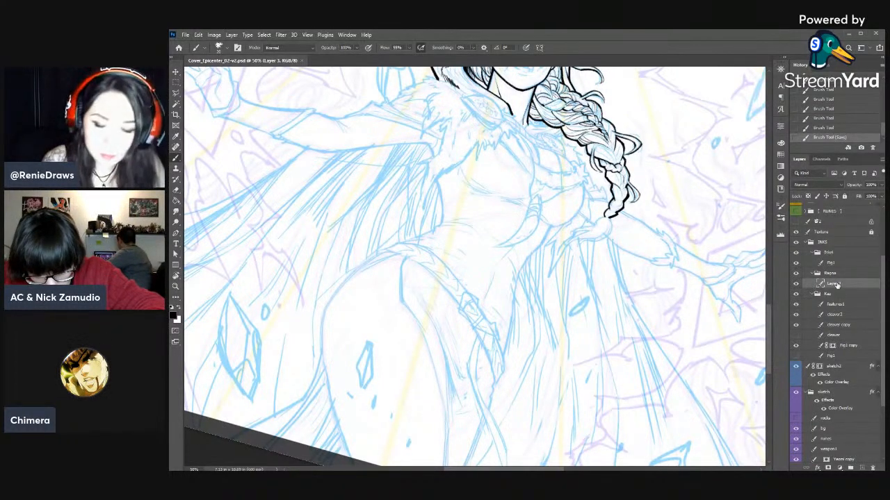
pyautogui.press('r')
pyautogui.moveTo(600, 203)
pyautogui.mouseDown()
pyautogui.moveTo(559, 154)
pyautogui.moveTo(539, 148)
pyautogui.mouseUp()
pyautogui.press('e')
pyautogui.moveTo(540, 150); pyautogui.dragTo(537, 143)
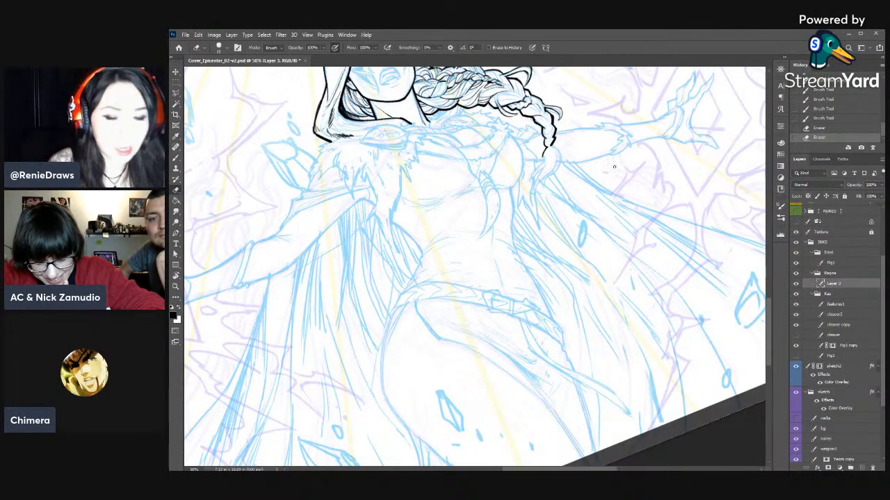
# - Ink the outline and first strands of the loose hair tuft at the braid's end, cleaning stray edges with the Eraser
pyautogui.press('b')
pyautogui.moveTo(547, 145); pyautogui.dragTo(543, 155)
pyautogui.moveTo(545, 148); pyautogui.dragTo(542, 158)
pyautogui.moveTo(545, 151); pyautogui.dragTo(533, 182)
pyautogui.press('e')
pyautogui.moveTo(538, 172); pyautogui.dragTo(535, 180)
pyautogui.press('b')
pyautogui.moveTo(539, 172); pyautogui.dragTo(534, 182)
pyautogui.moveTo(535, 178); pyautogui.dragTo(540, 195)
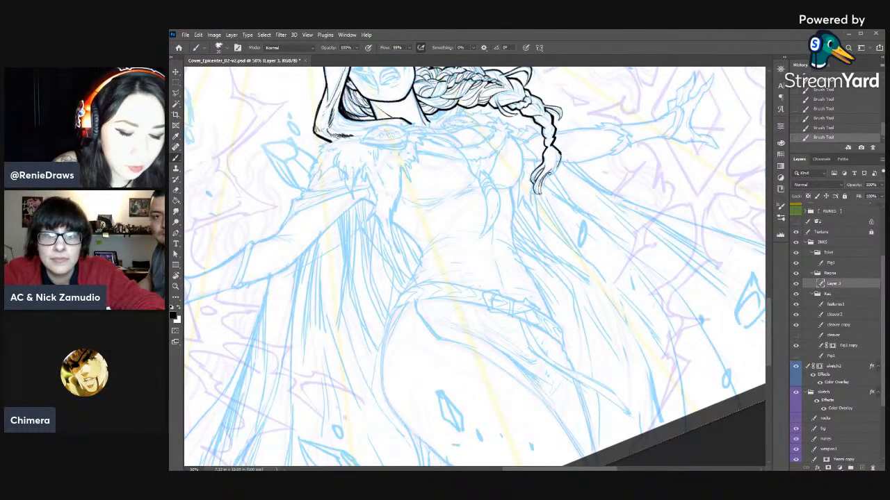
pyautogui.moveTo(560, 154)
pyautogui.mouseDown()
pyautogui.moveTo(549, 178)
pyautogui.moveTo(561, 163)
pyautogui.mouseUp()
pyautogui.press('e')
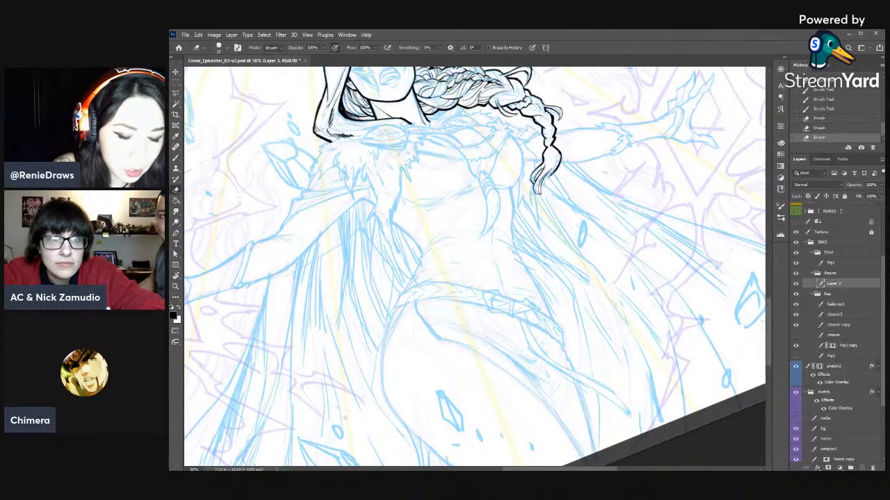
pyautogui.press('b')
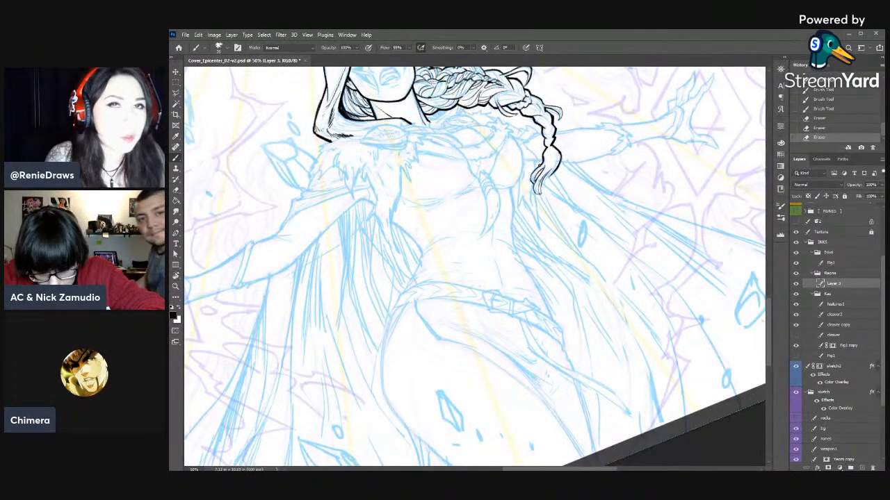
# - Refine the tuft's strands and extend its pointed tip by alternately erasing and inking
pyautogui.press('e')
pyautogui.moveTo(548, 166)
pyautogui.mouseDown()
pyautogui.moveTo(553, 159)
pyautogui.moveTo(555, 178)
pyautogui.moveTo(552, 150)
pyautogui.mouseUp()
pyautogui.press('b')
pyautogui.press('e')
pyautogui.moveTo(557, 158); pyautogui.dragTo(553, 151)
pyautogui.press('b')
pyautogui.press('e')
pyautogui.moveTo(558, 164)
pyautogui.mouseDown()
pyautogui.moveTo(554, 155)
pyautogui.moveTo(538, 201)
pyautogui.moveTo(540, 187)
pyautogui.mouseUp()
pyautogui.press('b')
pyautogui.press('e')
pyautogui.moveTo(541, 198)
pyautogui.mouseDown()
pyautogui.moveTo(539, 190)
pyautogui.moveTo(536, 206)
pyautogui.moveTo(539, 193)
pyautogui.mouseUp()
pyautogui.press('b')
pyautogui.press('e')
pyautogui.moveTo(539, 201); pyautogui.dragTo(537, 198)
pyautogui.moveTo(535, 205); pyautogui.dragTo(539, 201)
# - Sharpen the tuft's lowest tip with short alternating brush and eraser touches
pyautogui.press('b')
pyautogui.press('e')
pyautogui.press('b')
pyautogui.press('e')
pyautogui.press('b')
pyautogui.press('e')
pyautogui.moveTo(538, 206); pyautogui.dragTo(540, 201)
pyautogui.press('b')
pyautogui.press('e')
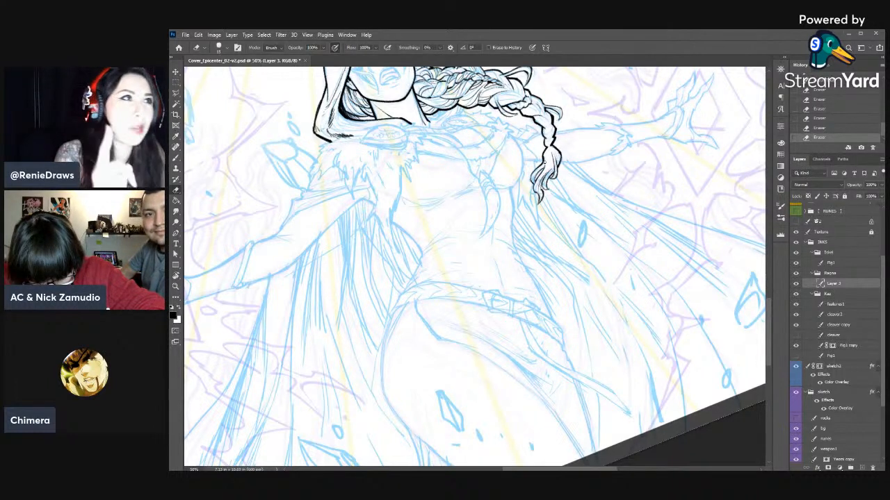
pyautogui.press('b')
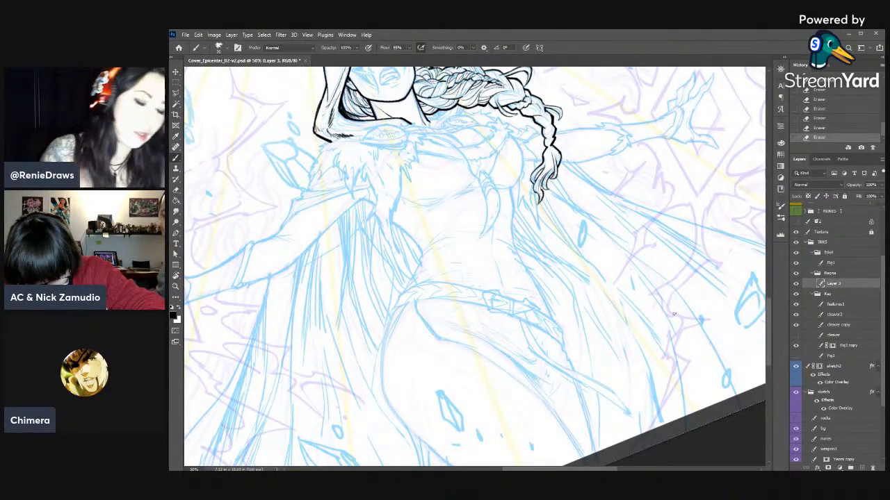
pyautogui.press('e')
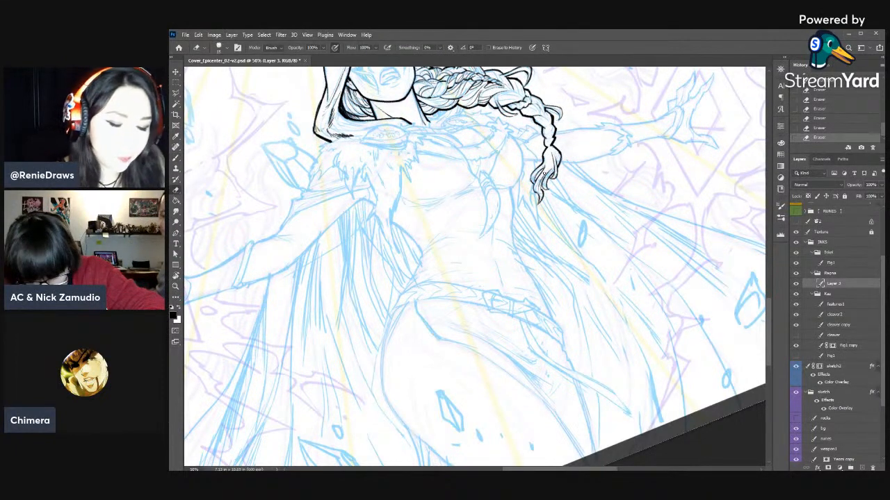
# - Ink strand lines inside the upper part of the tuft and thin them with the Eraser
pyautogui.press('b')
pyautogui.moveTo(537, 171); pyautogui.dragTo(540, 173)
pyautogui.moveTo(548, 165); pyautogui.dragTo(541, 174)
pyautogui.press('e')
pyautogui.moveTo(543, 168); pyautogui.dragTo(540, 174)
pyautogui.press('b')
pyautogui.moveTo(544, 166); pyautogui.dragTo(537, 182)
pyautogui.press('e')
pyautogui.press('b')
pyautogui.moveTo(541, 172); pyautogui.dragTo(534, 183)
pyautogui.moveTo(535, 179)
pyautogui.mouseDown()
pyautogui.moveTo(532, 192)
pyautogui.moveTo(541, 178)
pyautogui.mouseUp()
pyautogui.press('e')
pyautogui.moveTo(540, 183); pyautogui.dragTo(544, 172)
pyautogui.moveTo(541, 180); pyautogui.dragTo(543, 178)
pyautogui.press('b')
# - Touch up the lower braid with alternating brush and eraser strokes, and rotate the canvas clockwise to near upright
pyautogui.moveTo(542, 186)
pyautogui.mouseDown()
pyautogui.moveTo(554, 137)
pyautogui.moveTo(545, 111)
pyautogui.moveTo(551, 143)
pyautogui.moveTo(547, 119)
pyautogui.mouseUp()
pyautogui.press('e')
pyautogui.press('b')
pyautogui.press('e')
pyautogui.press('b')
pyautogui.press('e')
pyautogui.press('b')
pyautogui.press('e')
pyautogui.moveTo(542, 112); pyautogui.dragTo(617, 132)
pyautogui.press('r')
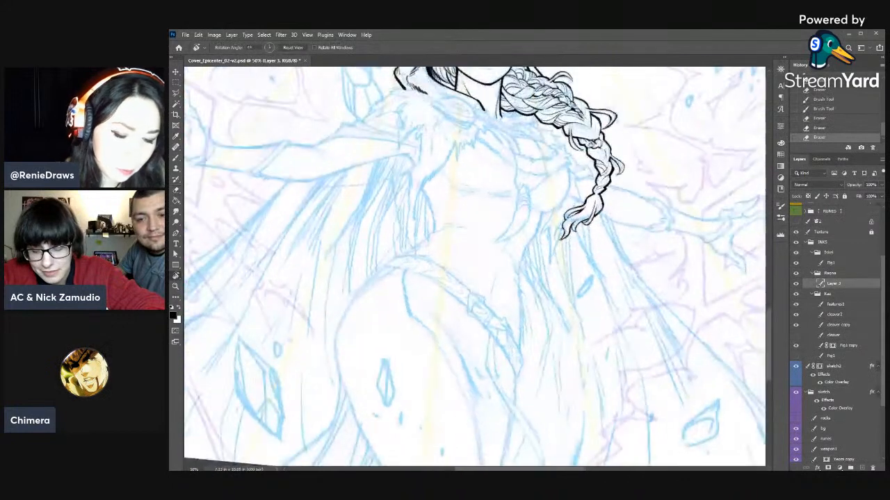
# - Add ink accents to the middle and lower braid segments and trim their lines with the Eraser
pyautogui.press('b')
pyautogui.press('e')
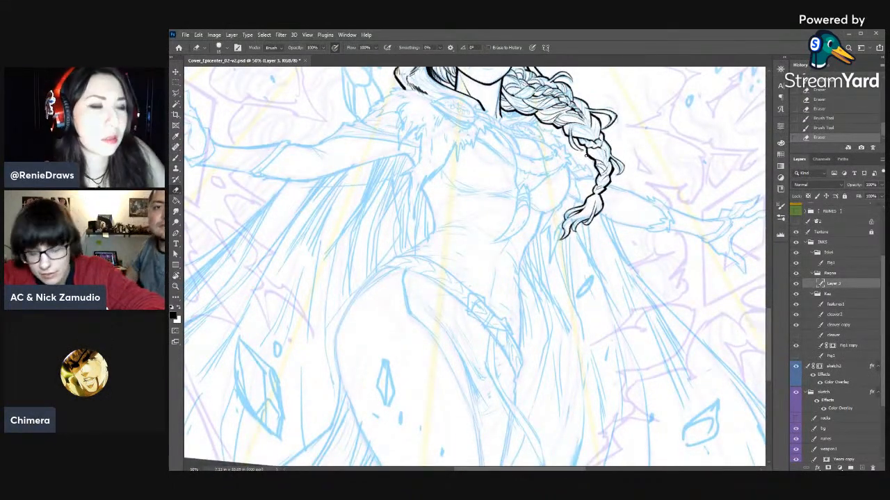
pyautogui.press('b')
pyautogui.moveTo(589, 148); pyautogui.dragTo(607, 153)
pyautogui.moveTo(603, 149); pyautogui.dragTo(608, 155)
pyautogui.press('e')
pyautogui.moveTo(569, 127)
pyautogui.mouseDown()
pyautogui.moveTo(597, 139)
pyautogui.moveTo(598, 125)
pyautogui.mouseUp()
pyautogui.press('b')
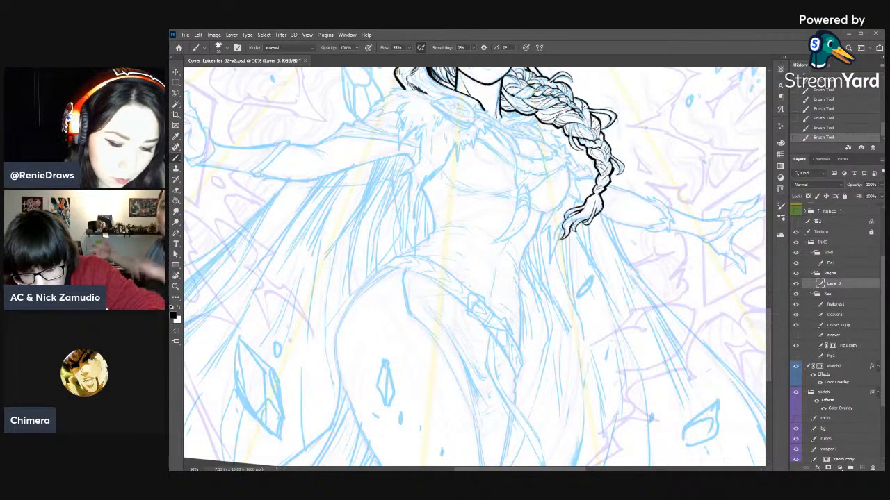
pyautogui.moveTo(579, 112); pyautogui.dragTo(592, 120)
pyautogui.moveTo(640, 226)
pyautogui.mouseDown()
pyautogui.moveTo(656, 358)
pyautogui.moveTo(634, 219)
pyautogui.moveTo(636, 227)
pyautogui.mouseUp()
pyautogui.press('e')
pyautogui.hotkey('ctrl', 'z')
pyautogui.hotkey('ctrl', 'z')
pyautogui.hotkey('ctrl', 'z')
pyautogui.hotkey('ctrl', 'z')
# - Ink strand lines down the middle of the tuft and erase excess ink toward its tip
pyautogui.press('b')
pyautogui.moveTo(598, 184); pyautogui.dragTo(592, 196)
pyautogui.moveTo(597, 186); pyautogui.dragTo(589, 196)
pyautogui.press('e')
pyautogui.moveTo(590, 192)
pyautogui.mouseDown()
pyautogui.moveTo(602, 189)
pyautogui.moveTo(595, 212)
pyautogui.moveTo(608, 195)
pyautogui.moveTo(572, 228)
pyautogui.mouseUp()
pyautogui.press('b')
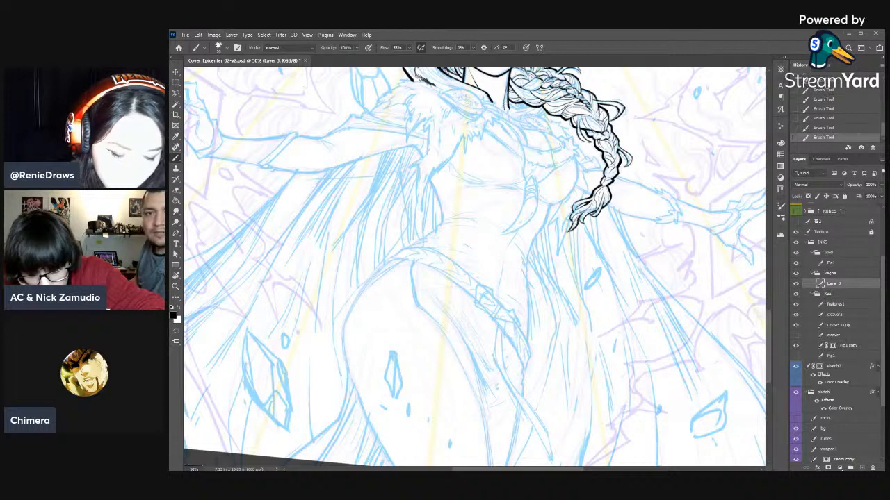
# - Erase and re-ink the tuft's outer contour just below the last braid segment, and save the file
pyautogui.press('e')
pyautogui.moveTo(609, 192); pyautogui.dragTo(607, 199)
pyautogui.moveTo(610, 192); pyautogui.dragTo(606, 200)
pyautogui.moveTo(609, 195); pyautogui.dragTo(609, 200)
pyautogui.press('b')
pyautogui.moveTo(610, 193); pyautogui.dragTo(609, 204)
pyautogui.moveTo(611, 198); pyautogui.dragTo(584, 225)
pyautogui.press('e')
pyautogui.press('b')
pyautogui.moveTo(587, 217); pyautogui.dragTo(582, 221)
pyautogui.press('e')
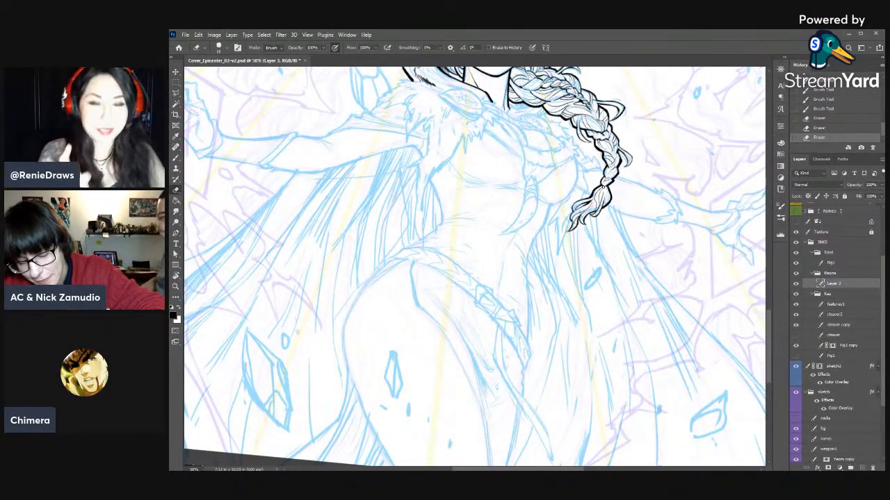
pyautogui.hotkey('ctrl', 's')
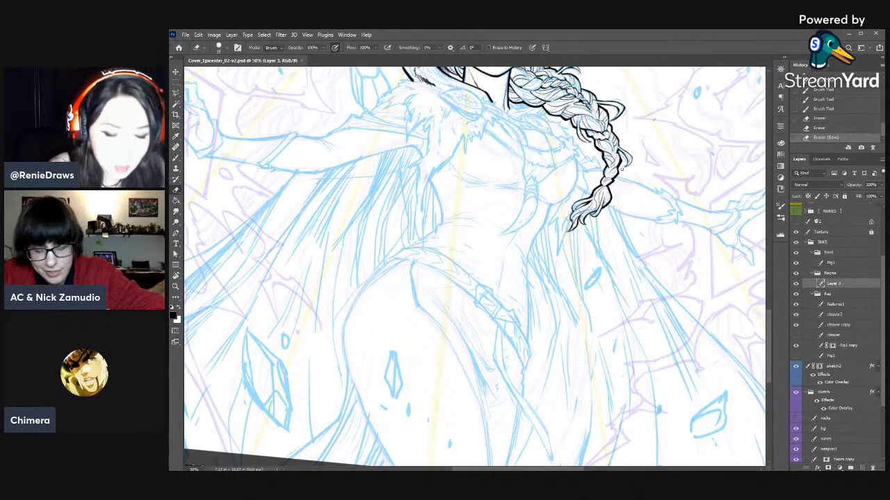
# - Thin the strand lines inside the tuft with the Eraser and re-ink its inner strands
pyautogui.moveTo(603, 186); pyautogui.dragTo(607, 183)
pyautogui.moveTo(604, 186); pyautogui.dragTo(599, 213)
pyautogui.moveTo(600, 213)
pyautogui.mouseDown()
pyautogui.moveTo(592, 219)
pyautogui.moveTo(599, 209)
pyautogui.mouseUp()
pyautogui.moveTo(603, 191); pyautogui.dragTo(598, 211)
pyautogui.press('b')
pyautogui.moveTo(601, 201); pyautogui.dragTo(593, 214)
pyautogui.press('e')
pyautogui.moveTo(596, 208); pyautogui.dragTo(591, 214)
pyautogui.press('b')
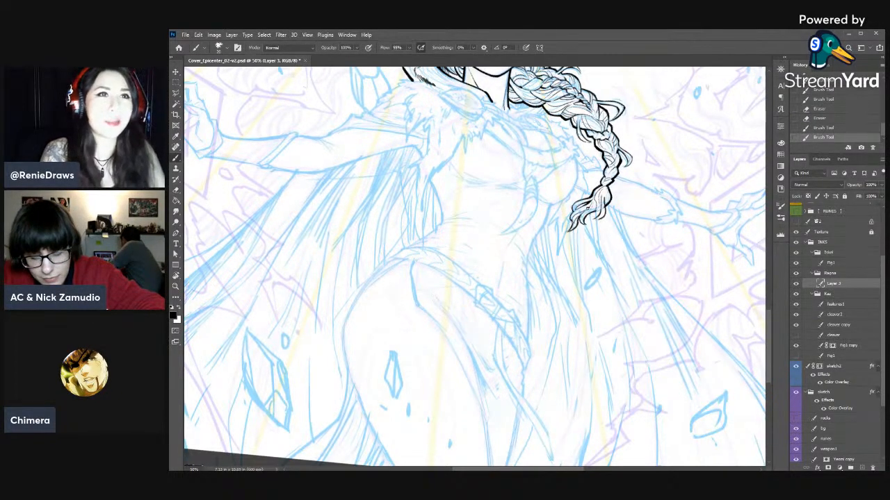
# - Rotate the canvas counterclockwise and rework the tuft's strands with alternating ink and eraser strokes
pyautogui.press('r')
pyautogui.moveTo(659, 143)
pyautogui.mouseDown()
pyautogui.moveTo(609, 387)
pyautogui.moveTo(544, 398)
pyautogui.mouseUp()
pyautogui.moveTo(544, 397)
pyautogui.mouseDown()
pyautogui.moveTo(558, 211)
pyautogui.moveTo(570, 203)
pyautogui.moveTo(562, 223)
pyautogui.mouseUp()
pyautogui.press('e')
pyautogui.moveTo(561, 215)
pyautogui.mouseDown()
pyautogui.moveTo(564, 228)
pyautogui.moveTo(537, 220)
pyautogui.mouseUp()
pyautogui.press('b')
pyautogui.moveTo(536, 211); pyautogui.dragTo(537, 215)
pyautogui.moveTo(539, 213)
pyautogui.mouseDown()
pyautogui.moveTo(546, 235)
pyautogui.moveTo(544, 224)
pyautogui.mouseUp()
pyautogui.press('e')
pyautogui.moveTo(541, 217); pyautogui.dragTo(544, 223)
pyautogui.moveTo(542, 213); pyautogui.dragTo(545, 228)
pyautogui.press('b')
pyautogui.moveTo(540, 217); pyautogui.dragTo(553, 225)
pyautogui.press('e')
pyautogui.moveTo(549, 218); pyautogui.dragTo(551, 225)
pyautogui.press('e')
pyautogui.moveTo(549, 219)
pyautogui.mouseDown()
pyautogui.moveTo(556, 292)
pyautogui.moveTo(480, 333)
pyautogui.mouseUp()
pyautogui.press('r')
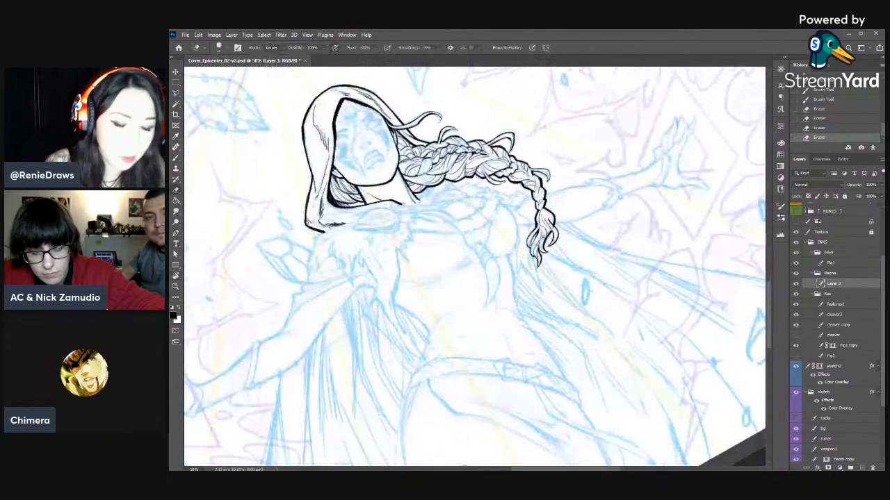
# - Clean up the upper part of the tuft with the Eraser and ink a strand line through its middle
pyautogui.moveTo(547, 224); pyautogui.dragTo(550, 232)
pyautogui.press('b')
pyautogui.press('e')
pyautogui.press('b')
pyautogui.press('e')
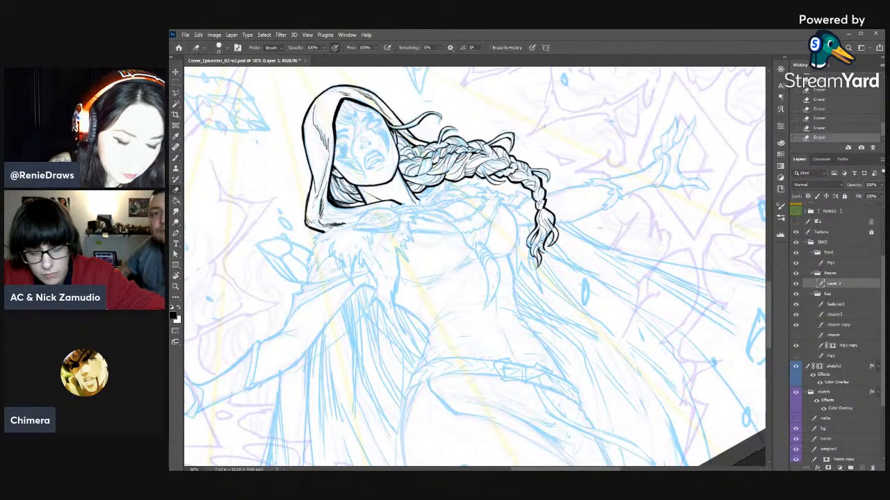
pyautogui.press('b')
pyautogui.press('e')
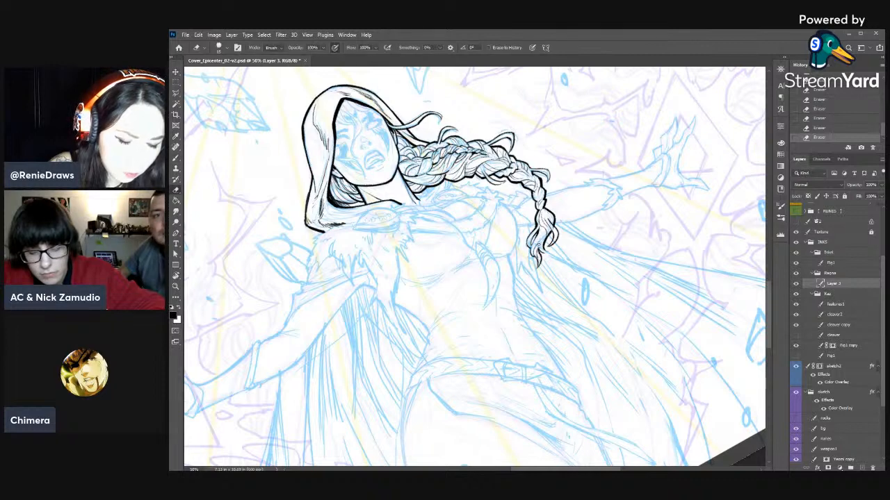
pyautogui.press('b')
pyautogui.moveTo(538, 249); pyautogui.dragTo(544, 229)
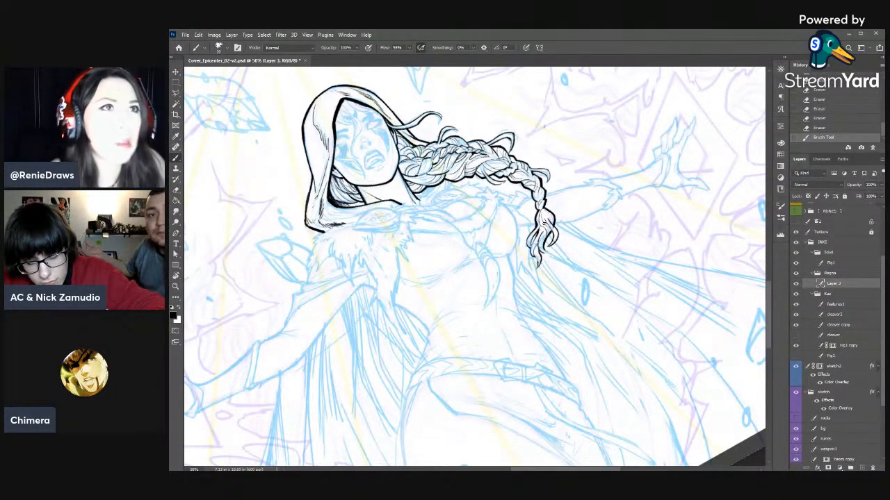
# - Erase parts of the strand lines in the tuft's center to open up white gaps
pyautogui.scroll(-3, 560, 230)
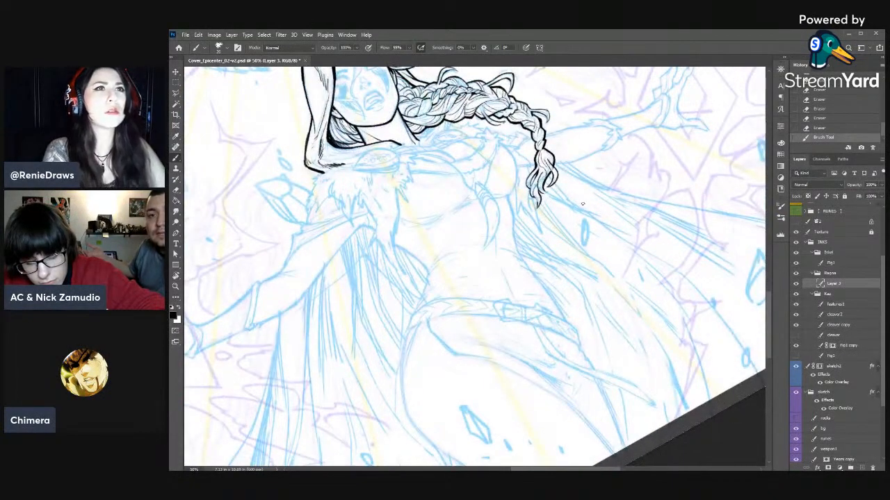
pyautogui.press('e')
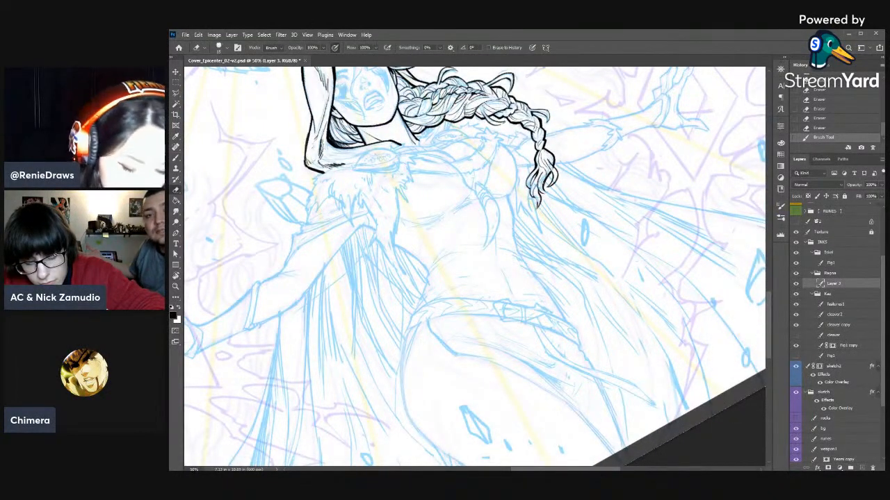
pyautogui.moveTo(542, 182); pyautogui.dragTo(543, 181)
pyautogui.moveTo(544, 174); pyautogui.dragTo(538, 184)
pyautogui.press('b')
pyautogui.press('e')
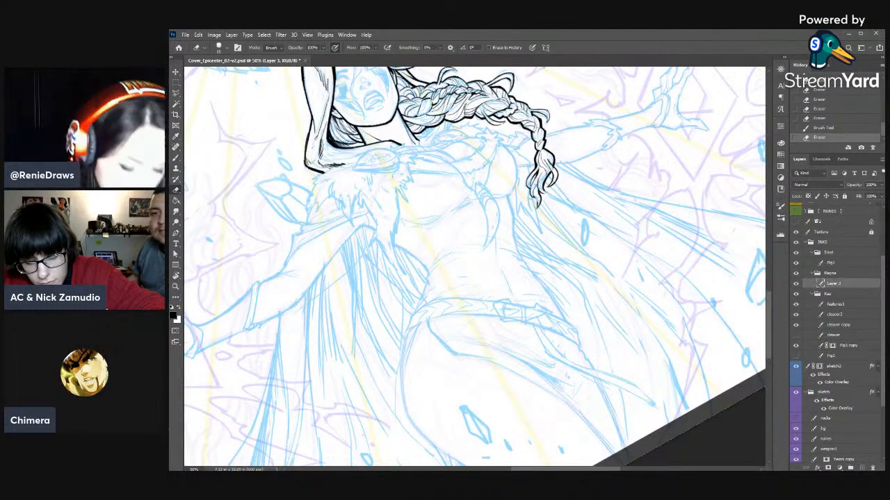
pyautogui.moveTo(544, 177); pyautogui.dragTo(540, 185)
pyautogui.moveTo(543, 178); pyautogui.dragTo(539, 188)
# - Ink an accent at the top of the tuft and thicken the strokes of its pointed tip
pyautogui.press('b')
pyautogui.moveTo(549, 154); pyautogui.dragTo(546, 164)
pyautogui.moveTo(537, 195); pyautogui.dragTo(533, 203)
pyautogui.moveTo(538, 196); pyautogui.dragTo(535, 208)
pyautogui.moveTo(539, 200)
pyautogui.mouseDown()
pyautogui.moveTo(536, 212)
pyautogui.moveTo(533, 200)
pyautogui.mouseUp()
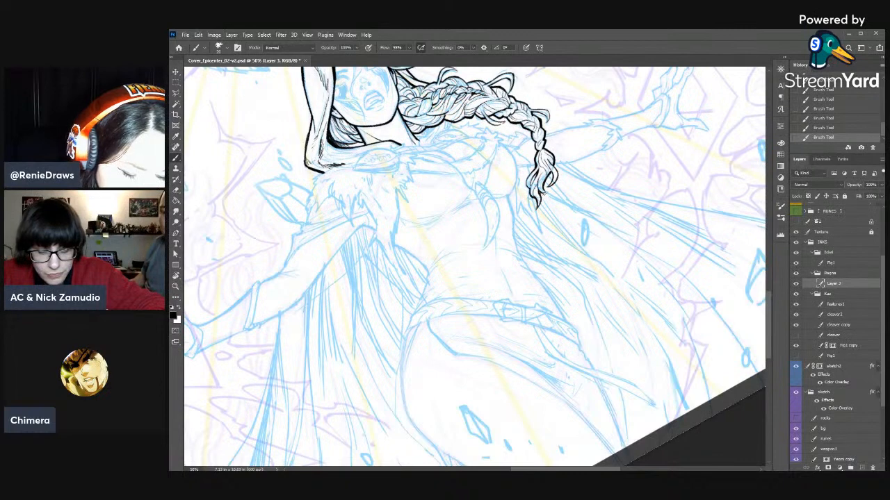
# - Ink the small side curls near the tuft's end and trim their edges with the Eraser
pyautogui.press('e')
pyautogui.moveTo(540, 185); pyautogui.dragTo(537, 191)
pyautogui.press('b')
pyautogui.moveTo(541, 187); pyautogui.dragTo(545, 189)
pyautogui.moveTo(550, 192); pyautogui.dragTo(546, 191)
pyautogui.press('e')
pyautogui.moveTo(550, 192); pyautogui.dragTo(523, 177)
pyautogui.press('b')
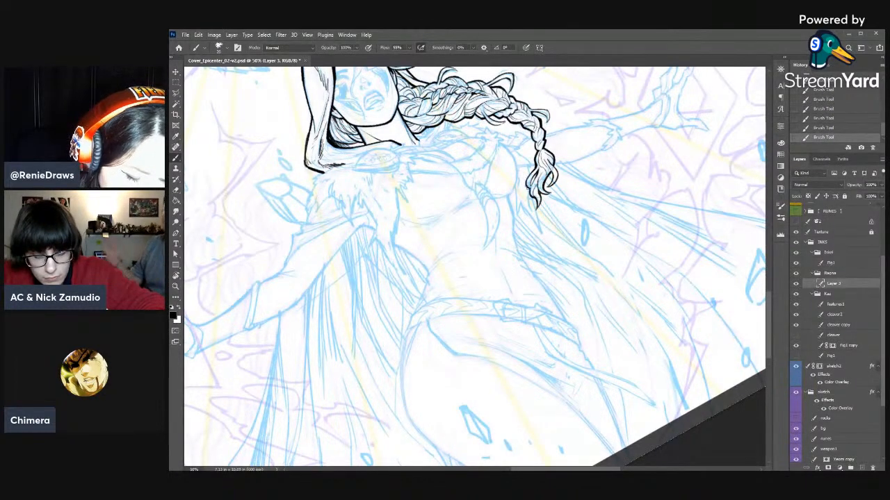
# - Rotate the canvas clockwise toward upright and save the file
pyautogui.press('r')
pyautogui.moveTo(630, 144); pyautogui.dragTo(662, 202)
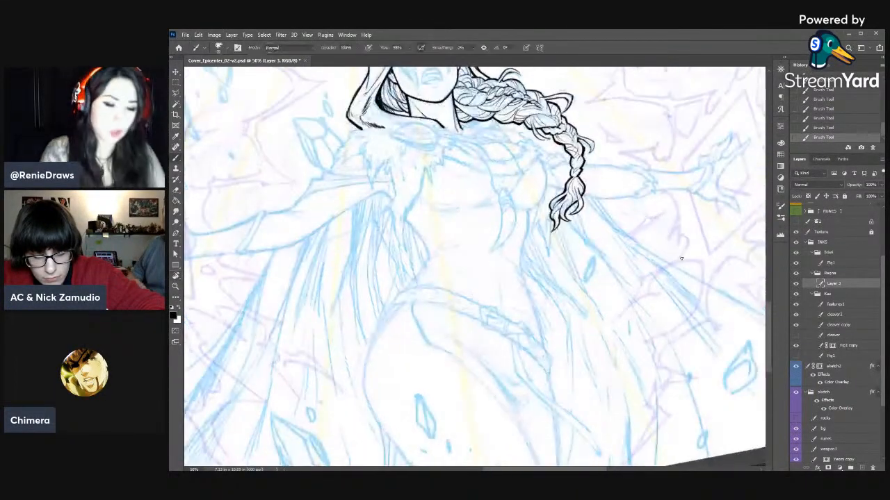
pyautogui.hotkey('ctrl', 's')
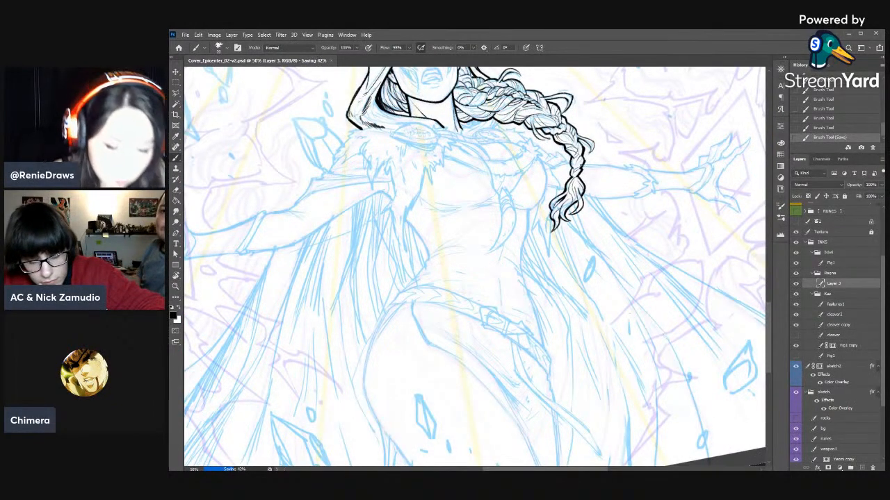
# - Erase part of the line where the braid meets the tuft and rotate the canvas further clockwise
pyautogui.press('e')
pyautogui.moveTo(582, 165); pyautogui.dragTo(578, 176)
pyautogui.press('b')
pyautogui.press('r')
pyautogui.moveTo(657, 155); pyautogui.dragTo(677, 197)
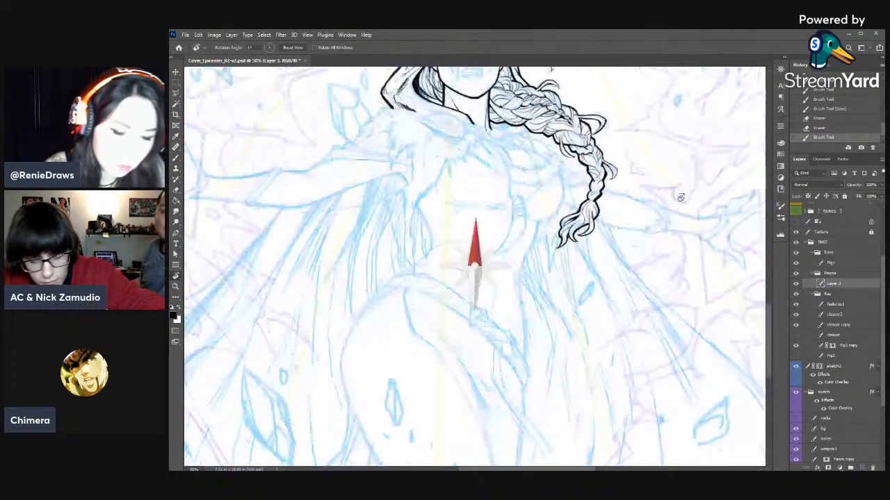
# - Ink and thicken the small loose curl on the outer side of the braid's lower section
pyautogui.moveTo(602, 160); pyautogui.dragTo(613, 175)
pyautogui.moveTo(609, 166); pyautogui.dragTo(611, 177)
pyautogui.press('e')
pyautogui.press('b')
pyautogui.moveTo(615, 173); pyautogui.dragTo(608, 179)
pyautogui.press('r')
pyautogui.press('b')
pyautogui.moveTo(622, 113)
pyautogui.mouseDown()
pyautogui.moveTo(633, 164)
pyautogui.moveTo(645, 171)
pyautogui.mouseUp()
pyautogui.moveTo(615, 143); pyautogui.dragTo(592, 219)
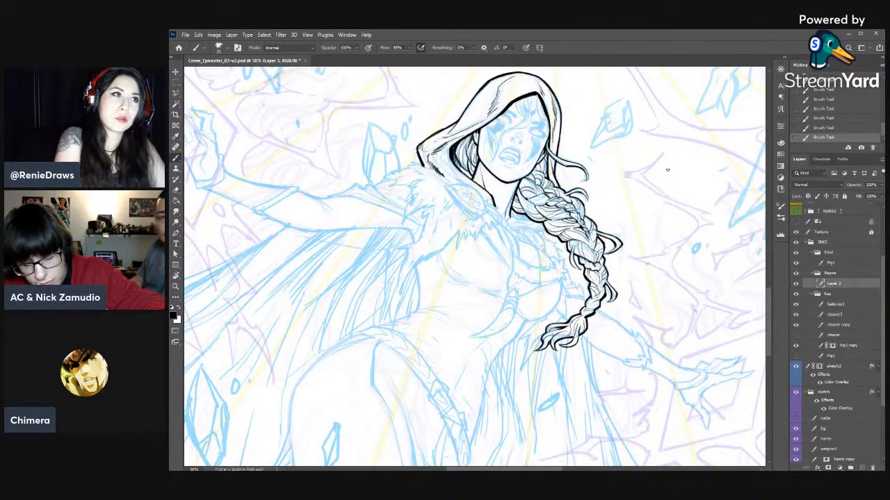
pyautogui.moveTo(617, 215); pyautogui.dragTo(652, 159)
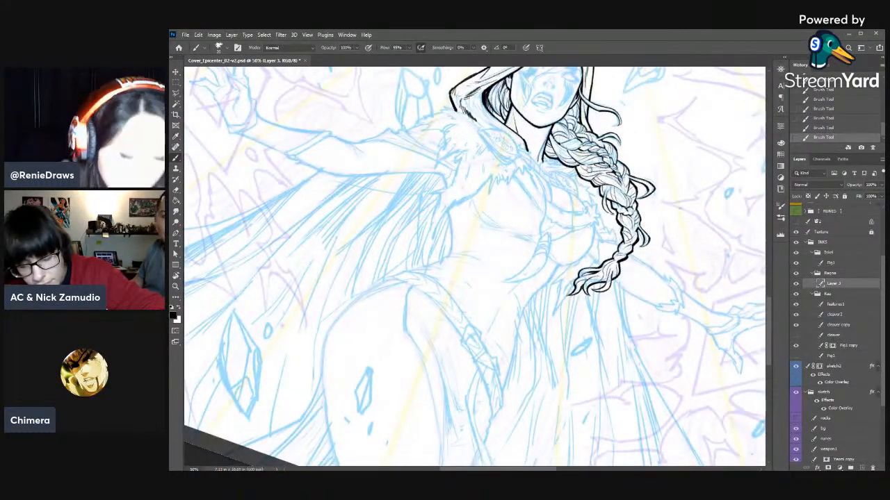
pyautogui.moveTo(617, 226); pyautogui.dragTo(649, 315)
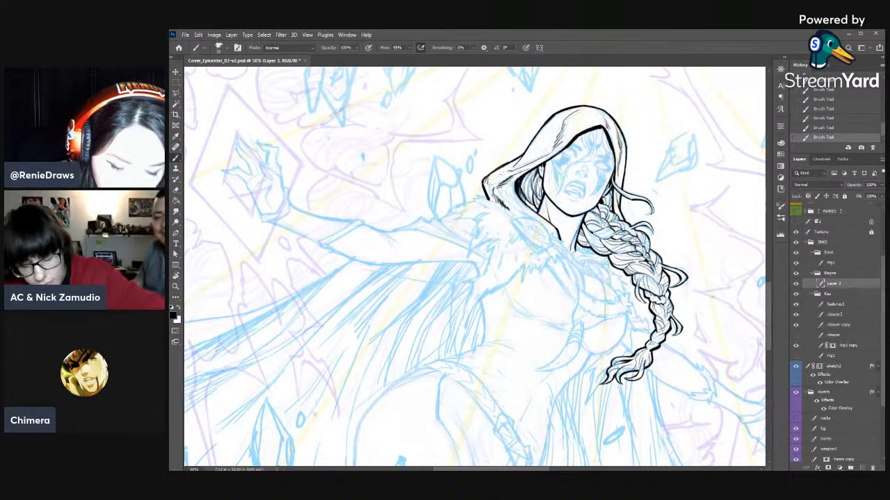
# - Step back over the last brush strokes in the history and erase a bit of line where the braid meets the hood
pyautogui.click(811, 120)
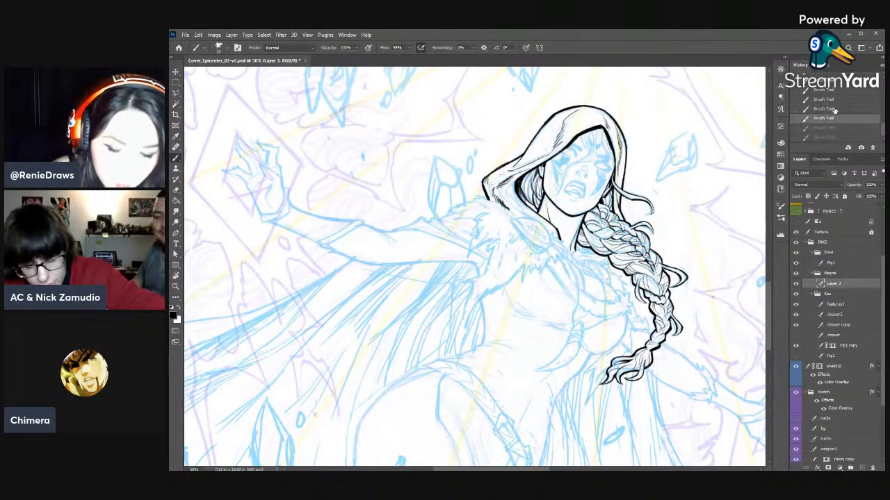
pyautogui.click(838, 108)
pyautogui.press('e')
pyautogui.moveTo(610, 185)
pyautogui.mouseDown()
pyautogui.moveTo(613, 194)
pyautogui.moveTo(599, 200)
pyautogui.mouseUp()
pyautogui.press('b')
# - Ink the shadow strokes on the neck just under the jaw and save the file
pyautogui.press('r')
pyautogui.moveTo(656, 182); pyautogui.dragTo(577, 119)
pyautogui.press('b')
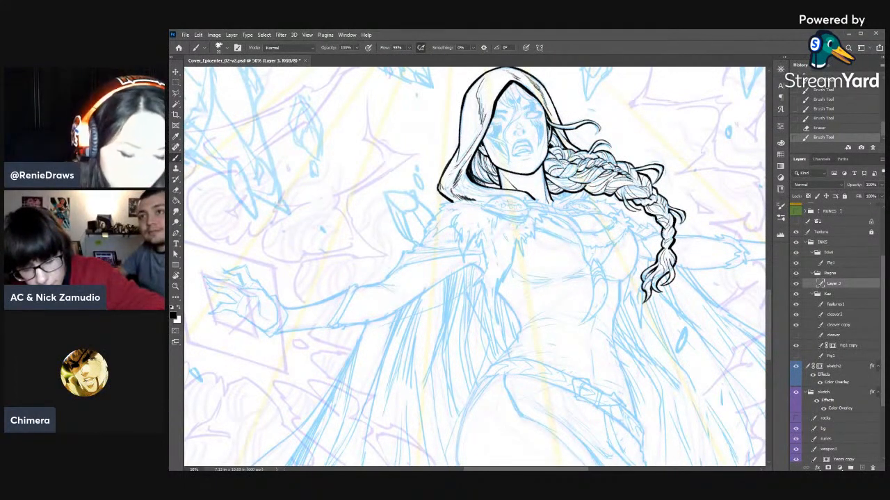
pyautogui.moveTo(555, 179); pyautogui.dragTo(609, 180)
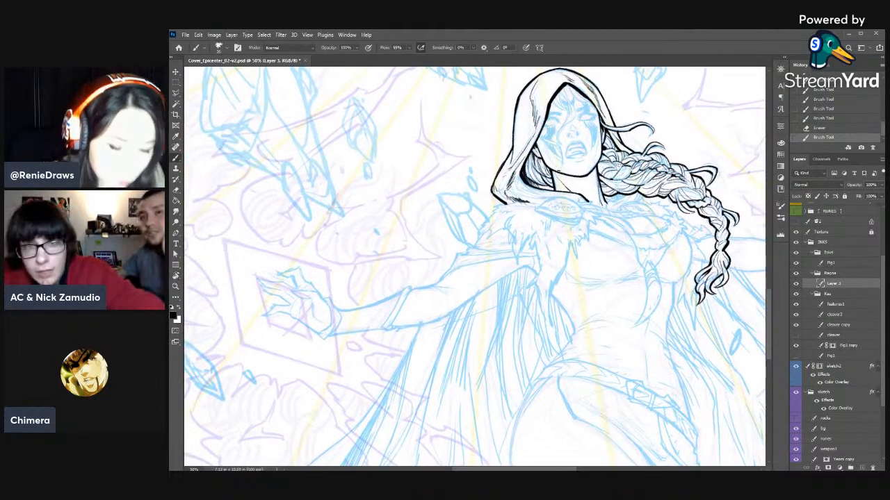
pyautogui.moveTo(556, 170); pyautogui.dragTo(567, 175)
pyautogui.moveTo(558, 171); pyautogui.dragTo(587, 180)
pyautogui.press('r')
pyautogui.moveTo(609, 254); pyautogui.dragTo(449, 135)
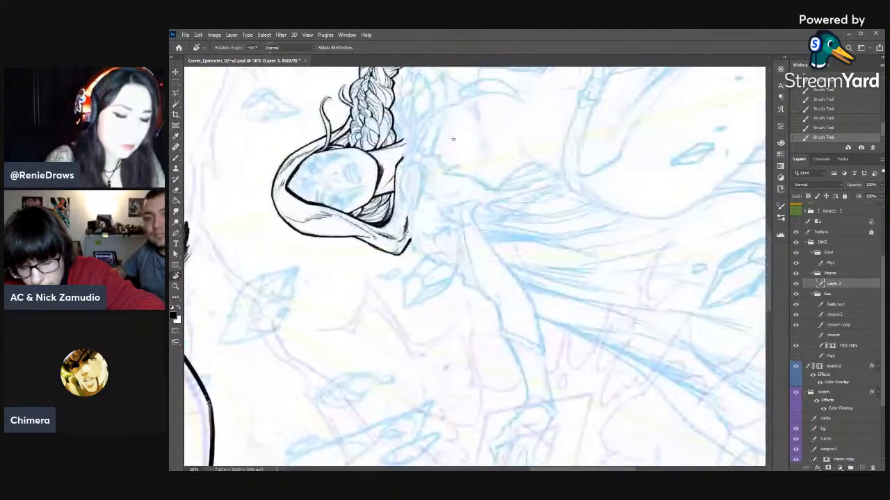
pyautogui.press('space')
pyautogui.moveTo(529, 223)
pyautogui.mouseDown()
pyautogui.moveTo(667, 235)
pyautogui.moveTo(695, 245)
pyautogui.mouseUp()
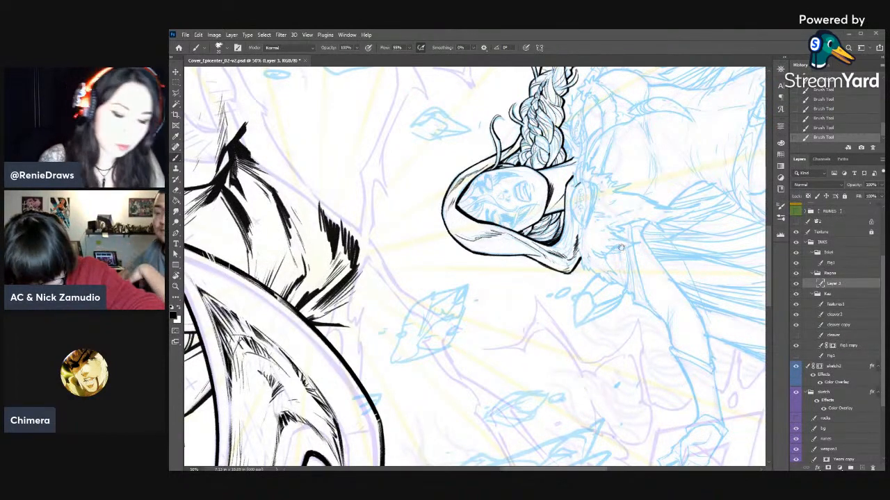
pyautogui.moveTo(628, 244); pyautogui.dragTo(530, 294)
pyautogui.press('r')
pyautogui.moveTo(636, 202); pyautogui.dragTo(665, 261)
pyautogui.hotkey('ctrl', 's')
# - Ink the first curved strokes for the neck-side edge of the oval cloak clasp
pyautogui.moveTo(543, 197); pyautogui.dragTo(563, 181)
pyautogui.press('e')
pyautogui.press('r')
pyautogui.moveTo(644, 186)
pyautogui.mouseDown()
pyautogui.moveTo(597, 209)
pyautogui.moveTo(560, 180)
pyautogui.moveTo(557, 195)
pyautogui.mouseUp()
pyautogui.press('b')
pyautogui.moveTo(554, 188); pyautogui.dragTo(556, 205)
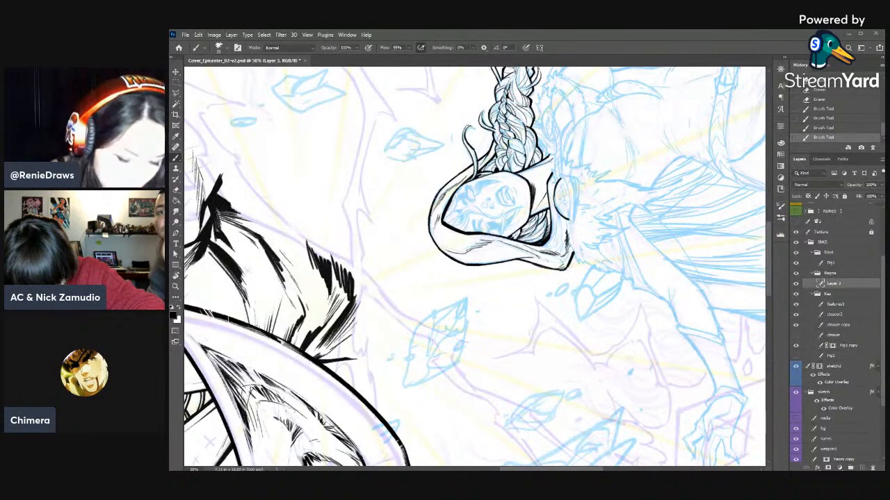
# - Trim the clasp's neck-side edge with the Eraser and re-ink it as a heavier curve reaching around its end
pyautogui.press('e')
pyautogui.moveTo(561, 182); pyautogui.dragTo(558, 191)
pyautogui.moveTo(559, 185); pyautogui.dragTo(556, 198)
pyautogui.moveTo(557, 193); pyautogui.dragTo(554, 198)
pyautogui.press('b')
pyautogui.moveTo(554, 189); pyautogui.dragTo(556, 208)
pyautogui.moveTo(554, 201); pyautogui.dragTo(563, 216)
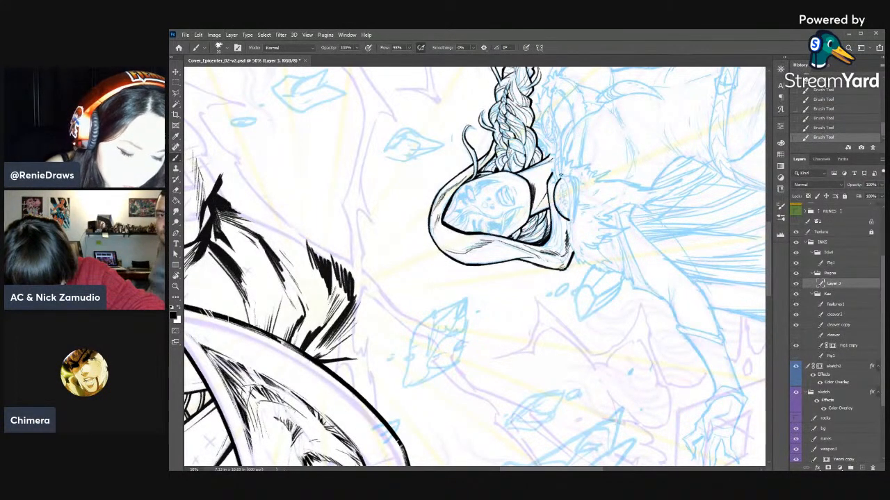
pyautogui.moveTo(568, 173); pyautogui.dragTo(560, 178)
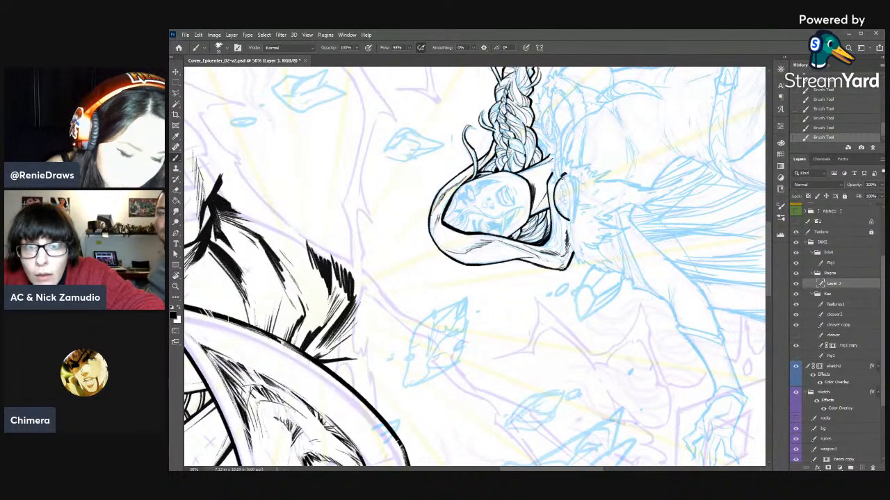
# - Ink the clasp's fur-side edge to close the oval, erasing the excess line inside it
pyautogui.press('e')
pyautogui.moveTo(570, 193); pyautogui.dragTo(572, 204)
pyautogui.moveTo(572, 197); pyautogui.dragTo(574, 227)
pyautogui.press('b')
pyautogui.moveTo(565, 171); pyautogui.dragTo(575, 195)
pyautogui.moveTo(570, 183); pyautogui.dragTo(573, 202)
pyautogui.press('e')
pyautogui.moveTo(566, 180); pyautogui.dragTo(570, 196)
pyautogui.press('b')
# - Erase the spill near the clasp's hood-side end and ink short shadow strokes along its outer edge
pyautogui.press('e')
pyautogui.moveTo(570, 226); pyautogui.dragTo(572, 237)
pyautogui.moveTo(572, 223); pyautogui.dragTo(571, 240)
pyautogui.press('b')
pyautogui.moveTo(575, 201)
pyautogui.mouseDown()
pyautogui.moveTo(573, 220)
pyautogui.moveTo(576, 198)
pyautogui.mouseUp()
pyautogui.moveTo(575, 187); pyautogui.dragTo(576, 204)
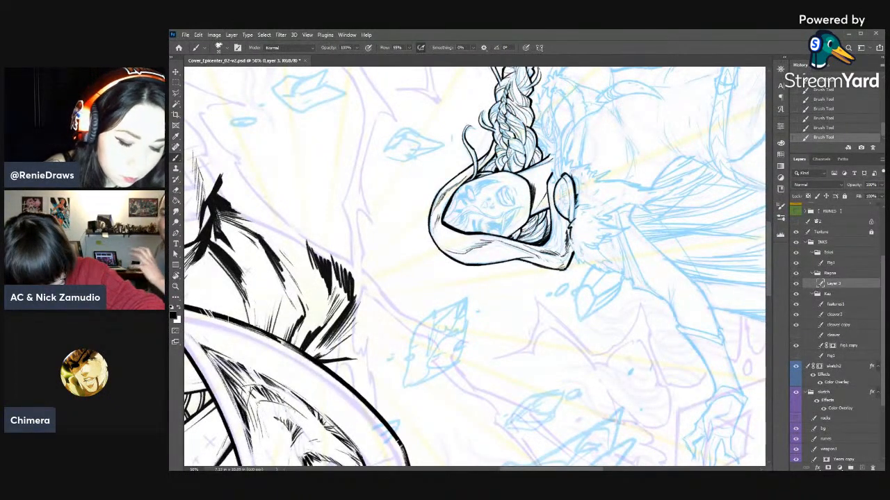
# - Erase small gaps along the clasp's outer shadow to shape it into fur-like strokes
pyautogui.press('e')
pyautogui.moveTo(579, 198); pyautogui.dragTo(578, 203)
pyautogui.moveTo(578, 192); pyautogui.dragTo(579, 194)
pyautogui.moveTo(579, 183); pyautogui.dragTo(579, 190)
pyautogui.moveTo(577, 178); pyautogui.dragTo(578, 183)
pyautogui.press('b')
# - Thicken the clasp's outer shadow with more short brush strokes where it sinks into the fur
pyautogui.press('r')
pyautogui.moveTo(603, 252)
pyautogui.mouseDown()
pyautogui.moveTo(568, 355)
pyautogui.moveTo(510, 390)
pyautogui.mouseUp()
pyautogui.press('space')
pyautogui.moveTo(510, 390)
pyautogui.mouseDown()
pyautogui.moveTo(554, 255)
pyautogui.moveTo(543, 224)
pyautogui.mouseUp()
pyautogui.moveTo(560, 168); pyautogui.dragTo(551, 185)
pyautogui.press('e')
pyautogui.press('b')
pyautogui.moveTo(553, 180); pyautogui.dragTo(545, 188)
pyautogui.moveTo(549, 183); pyautogui.dragTo(544, 188)
pyautogui.press('r')
pyautogui.moveTo(586, 227)
pyautogui.mouseDown()
pyautogui.moveTo(589, 358)
pyautogui.moveTo(618, 301)
pyautogui.mouseUp()
pyautogui.press('b')
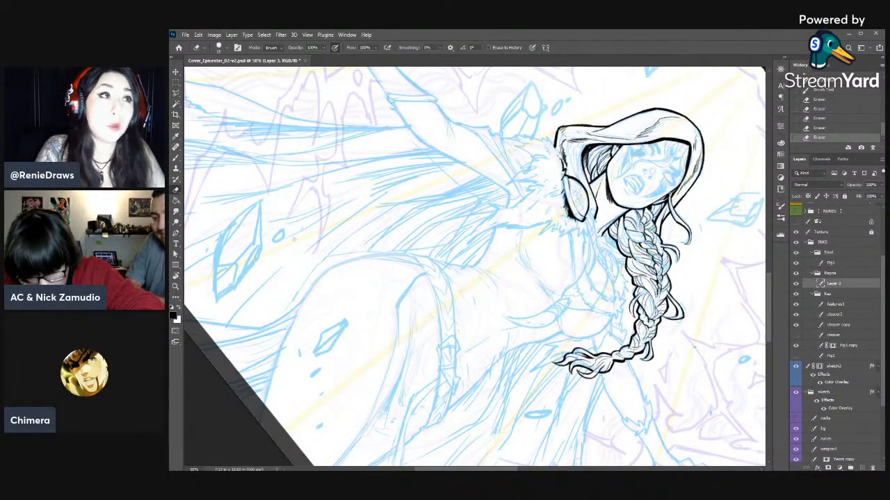
# - Ink the first fur tufts of the collar beside the hood's lower corner, refining their edges with the Eraser
pyautogui.moveTo(638, 202); pyautogui.dragTo(504, 161)
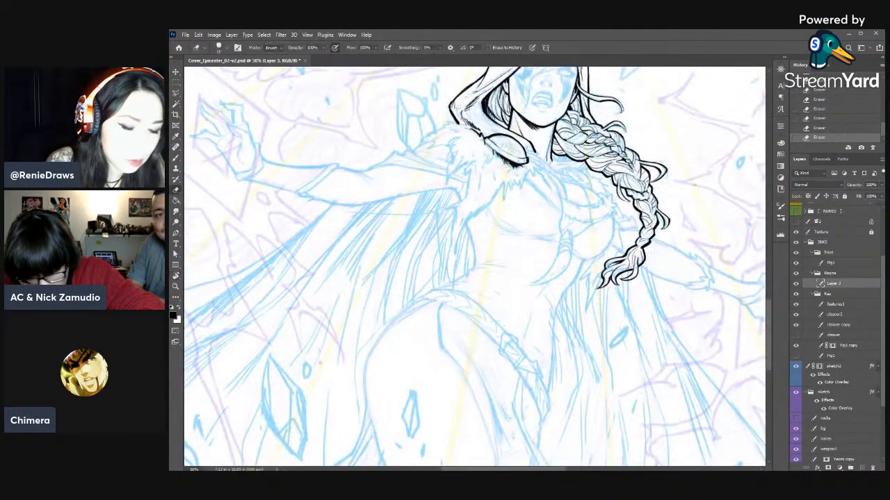
pyautogui.moveTo(579, 191); pyautogui.dragTo(682, 230)
pyautogui.press('b')
pyautogui.press('e')
pyautogui.press('b')
pyautogui.moveTo(548, 160); pyautogui.dragTo(551, 162)
pyautogui.press('e')
pyautogui.moveTo(559, 167); pyautogui.dragTo(571, 165)
pyautogui.press('b')
pyautogui.press('e')
pyautogui.moveTo(576, 169); pyautogui.dragTo(578, 168)
pyautogui.press('b')
pyautogui.moveTo(569, 164); pyautogui.dragTo(581, 170)
pyautogui.moveTo(574, 166)
pyautogui.mouseDown()
pyautogui.moveTo(583, 174)
pyautogui.moveTo(547, 166)
pyautogui.mouseUp()
# - Ink the next pointed fur tufts down the outer side of the shoulder and trim their tips with the Eraser
pyautogui.moveTo(554, 162); pyautogui.dragTo(400, 163)
pyautogui.press('r')
pyautogui.press('space')
pyautogui.moveTo(396, 168)
pyautogui.mouseDown()
pyautogui.moveTo(549, 194)
pyautogui.moveTo(550, 214)
pyautogui.mouseUp()
pyautogui.press('e')
pyautogui.press('b')
pyautogui.moveTo(548, 204); pyautogui.dragTo(557, 232)
pyautogui.press('e')
# - Undo the last two strokes on the shoulder fur and erase along its inner edge below the clasp
pyautogui.press('e')
pyautogui.moveTo(553, 228)
pyautogui.mouseDown()
pyautogui.moveTo(558, 233)
pyautogui.moveTo(565, 219)
pyautogui.mouseUp()
pyautogui.press('b')
pyautogui.press('r')
pyautogui.moveTo(573, 186)
pyautogui.mouseDown()
pyautogui.moveTo(603, 308)
pyautogui.moveTo(614, 238)
pyautogui.moveTo(592, 235)
pyautogui.moveTo(600, 271)
pyautogui.moveTo(623, 239)
pyautogui.moveTo(618, 247)
pyautogui.mouseUp()
pyautogui.press('space')
pyautogui.press('b')
pyautogui.press('e')
pyautogui.hotkey('ctrl', 'z')
pyautogui.hotkey('ctrl', 'z')
pyautogui.press('b')
# - Thin the long hanging fur tips and their inner strands with the Eraser, and undo the last stroke
pyautogui.press('e')
pyautogui.moveTo(621, 243)
pyautogui.mouseDown()
pyautogui.moveTo(615, 253)
pyautogui.moveTo(624, 255)
pyautogui.moveTo(622, 274)
pyautogui.moveTo(614, 254)
pyautogui.mouseUp()
# - Thicken the shadow under the lower edge of the oval clasp with brush strokes
pyautogui.press('b')
pyautogui.moveTo(646, 228); pyautogui.dragTo(663, 234)
pyautogui.moveTo(657, 231); pyautogui.dragTo(667, 232)
pyautogui.press('e')
pyautogui.moveTo(602, 259); pyautogui.dragTo(604, 272)
pyautogui.moveTo(606, 260); pyautogui.dragTo(602, 271)
pyautogui.press('b')
pyautogui.press('e')
pyautogui.moveTo(594, 232); pyautogui.dragTo(596, 243)
pyautogui.press('b')
pyautogui.hotkey('ctrl', 'z')
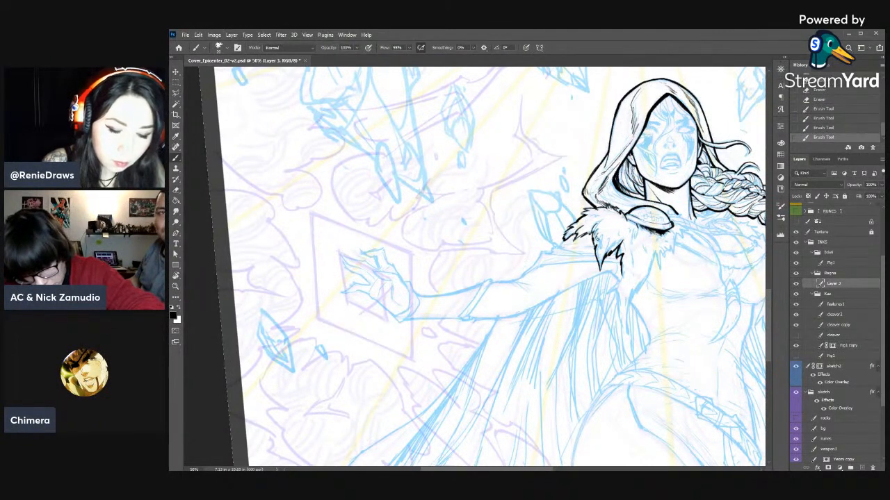
# - Erase into the outer shoulder tufts and ink a fine strand running up toward the hood
pyautogui.press('e')
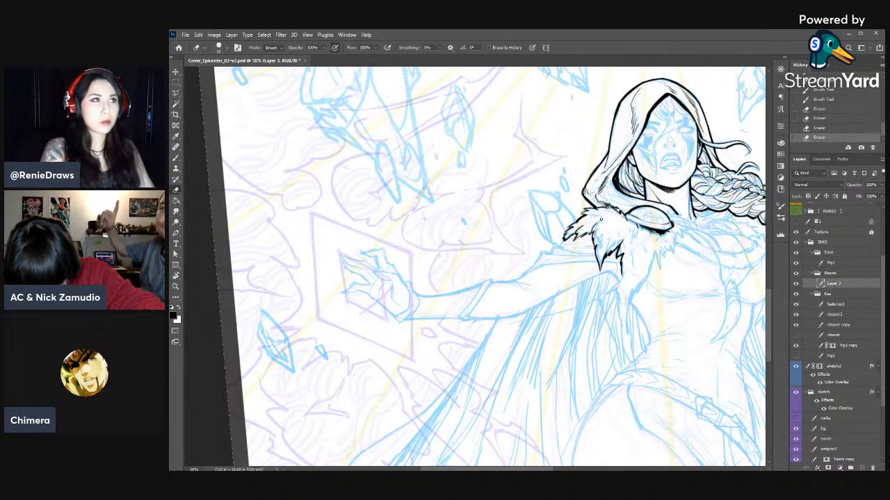
pyautogui.press('b')
pyautogui.press('e')
pyautogui.moveTo(578, 234); pyautogui.dragTo(584, 226)
pyautogui.moveTo(580, 231); pyautogui.dragTo(587, 223)
pyautogui.press('b')
pyautogui.moveTo(585, 226); pyautogui.dragTo(596, 212)
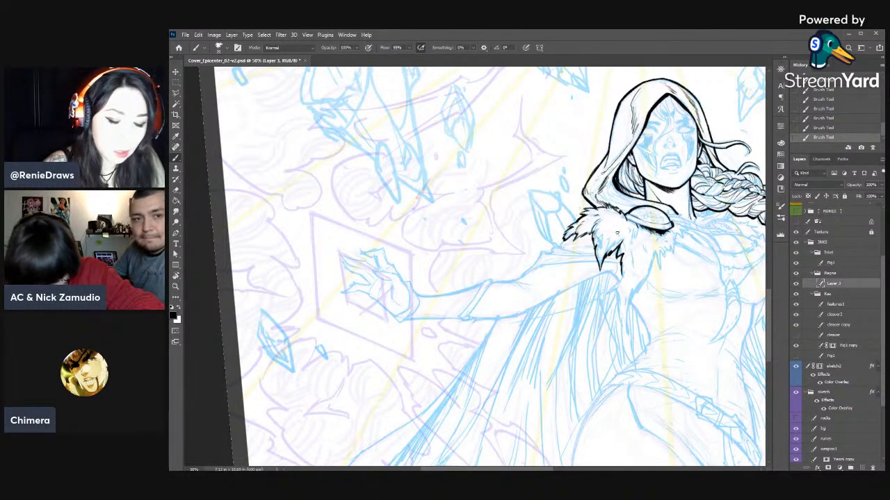
# - Ink a short strand in the middle of the shoulder fur and trim its end with the Eraser
pyautogui.moveTo(602, 233); pyautogui.dragTo(601, 247)
pyautogui.press('e')
pyautogui.moveTo(602, 240); pyautogui.dragTo(601, 235)
pyautogui.press('b')
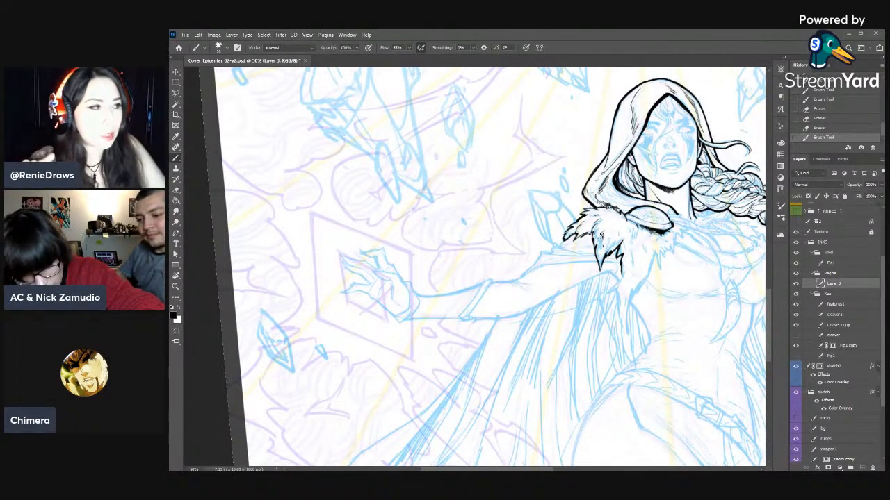
pyautogui.moveTo(631, 293); pyautogui.dragTo(512, 337)
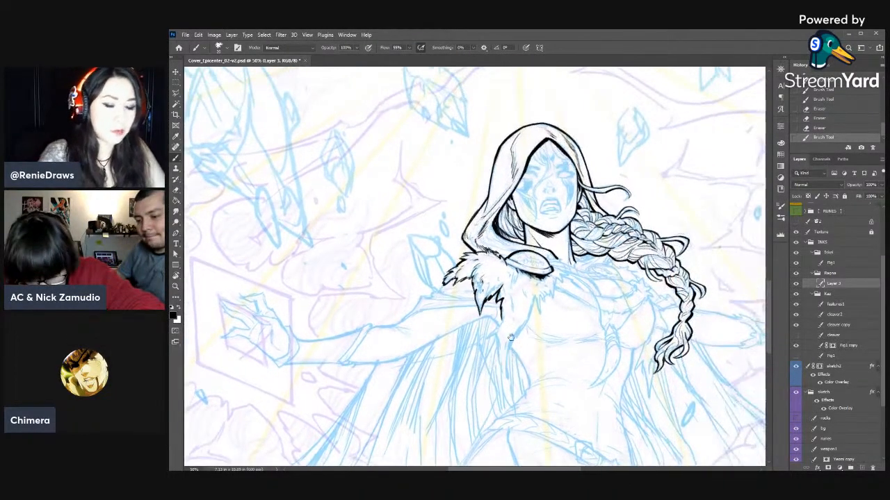
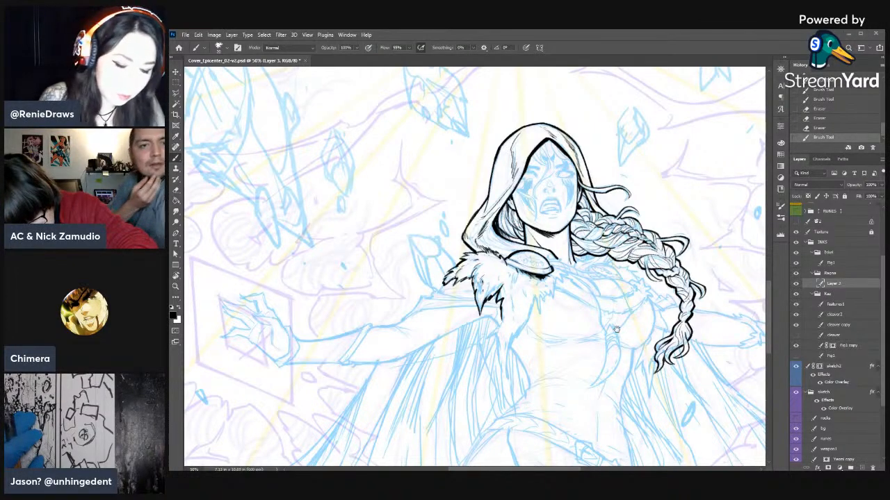
# - Ink brush strokes along the hood's lower edge where it meets the oval clasp
pyautogui.moveTo(615, 329); pyautogui.dragTo(610, 280)
pyautogui.moveTo(507, 208); pyautogui.dragTo(499, 215)
pyautogui.moveTo(484, 183)
pyautogui.mouseDown()
pyautogui.moveTo(477, 194)
pyautogui.moveTo(535, 228)
pyautogui.mouseUp()
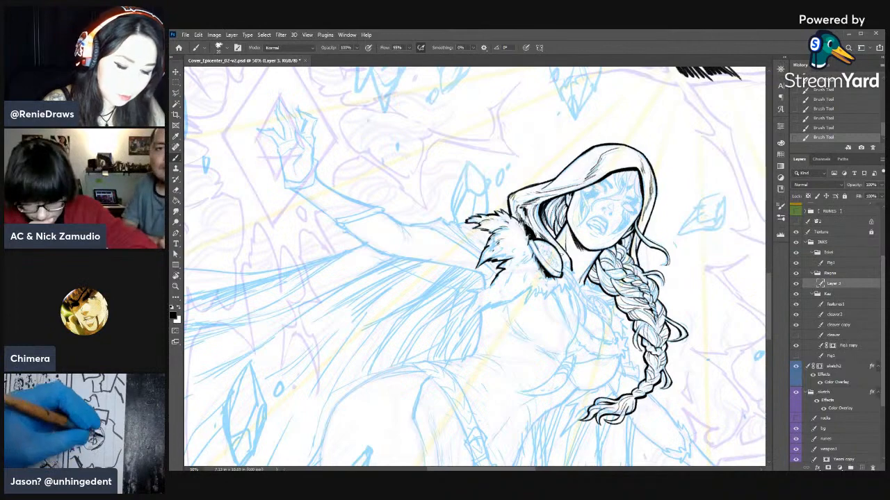
# - Ink short strokes between the neck and the upper rim of the oval clasp
pyautogui.press('r')
pyautogui.moveTo(521, 383)
pyautogui.mouseDown()
pyautogui.moveTo(585, 326)
pyautogui.moveTo(591, 221)
pyautogui.mouseUp()
pyautogui.press('space')
pyautogui.moveTo(591, 221); pyautogui.dragTo(661, 270)
pyautogui.press('e')
pyautogui.press('b')
pyautogui.moveTo(542, 222); pyautogui.dragTo(544, 221)
pyautogui.moveTo(550, 214); pyautogui.dragTo(546, 221)
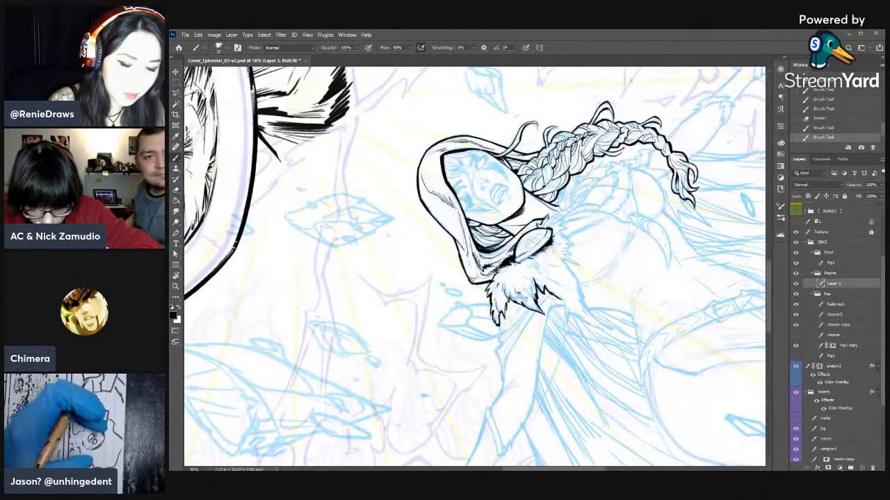
# - Ink the cloak's upper neckline from the clasp out across the collarbone, trimming the line with the Eraser
pyautogui.press('r')
pyautogui.moveTo(654, 235)
pyautogui.mouseDown()
pyautogui.moveTo(598, 161)
pyautogui.moveTo(537, 173)
pyautogui.mouseUp()
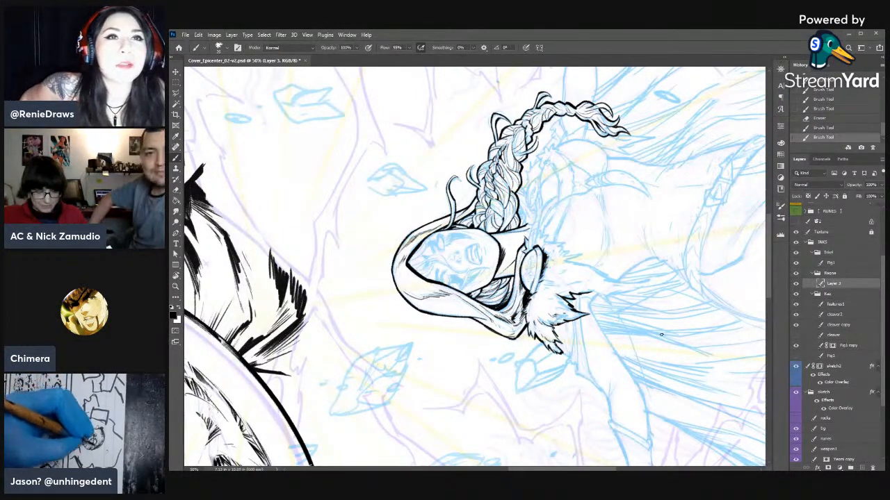
pyautogui.hotkey('ctrl', 'z')
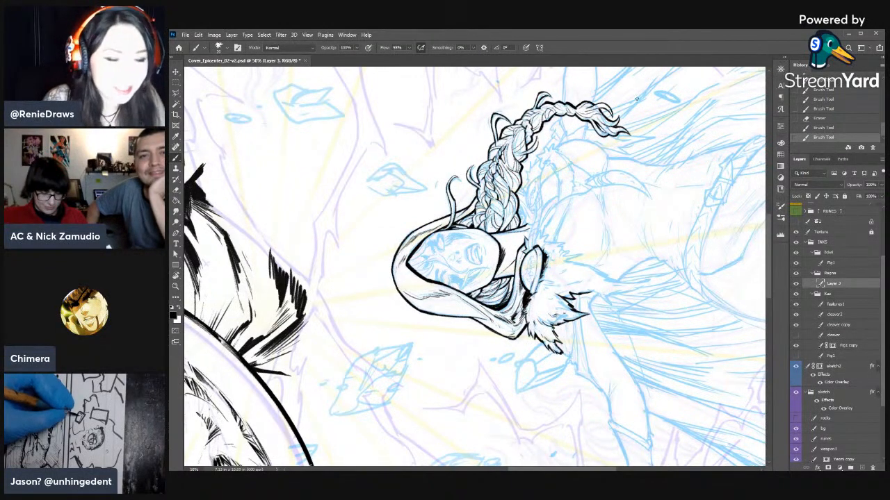
pyautogui.scroll(-3, 548, 246)
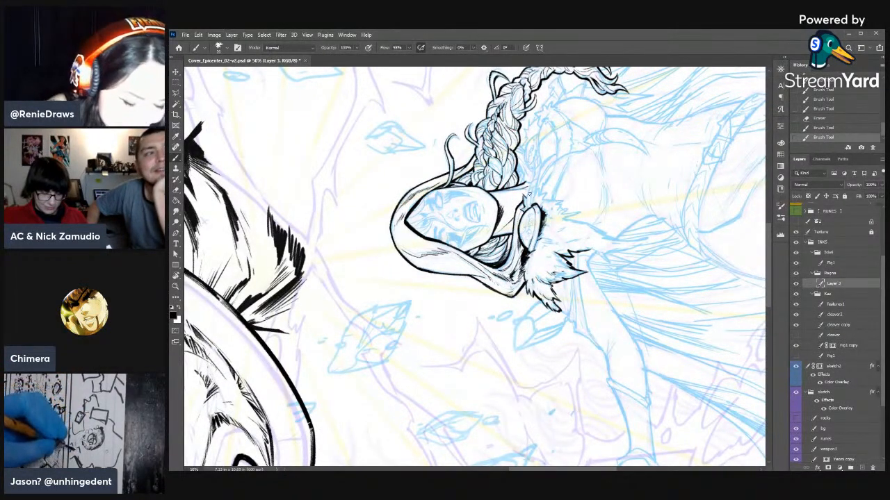
pyautogui.moveTo(532, 153); pyautogui.dragTo(534, 159)
pyautogui.moveTo(534, 157); pyautogui.dragTo(528, 195)
pyautogui.press('e')
pyautogui.press('b')
pyautogui.press('e')
pyautogui.moveTo(531, 186); pyautogui.dragTo(525, 212)
pyautogui.press('b')
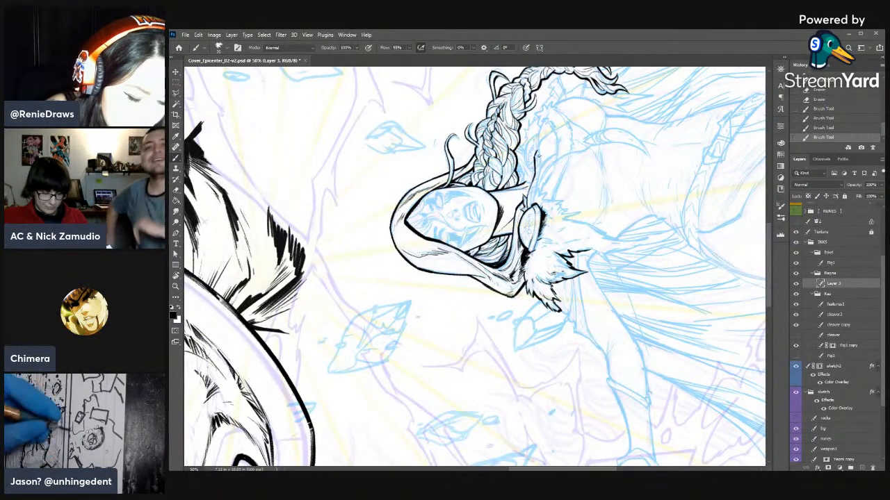
pyautogui.moveTo(539, 153); pyautogui.dragTo(542, 169)
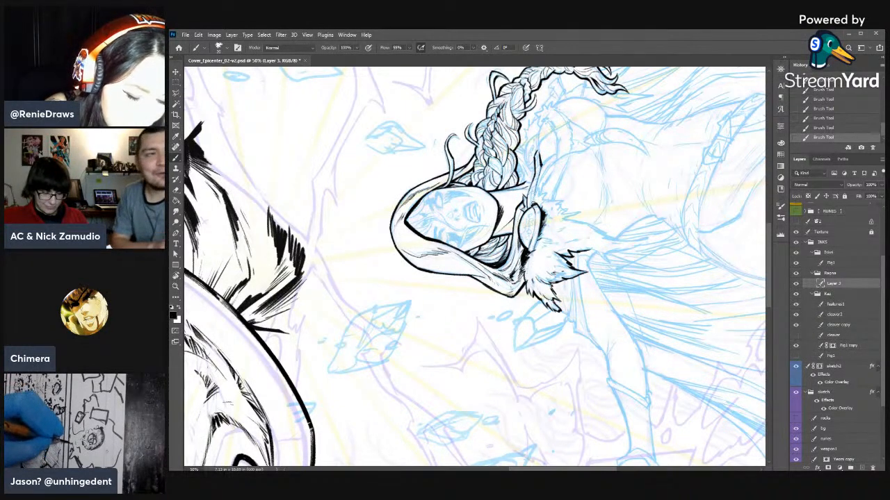
# - Clean up the neckline beside the clasp with the Eraser and re-ink its joint with a short stroke
pyautogui.press('e')
pyautogui.moveTo(533, 194); pyautogui.dragTo(531, 201)
pyautogui.moveTo(533, 194); pyautogui.dragTo(533, 197)
pyautogui.press('b')
pyautogui.press('e')
pyautogui.press('b')
pyautogui.moveTo(537, 189); pyautogui.dragTo(534, 197)
# - Ink the jagged fur edge on the chest side below the clasp and thin its tips with the Eraser
pyautogui.press('r')
pyautogui.moveTo(592, 242); pyautogui.dragTo(560, 408)
pyautogui.moveTo(605, 333); pyautogui.dragTo(587, 206)
pyautogui.press('b')
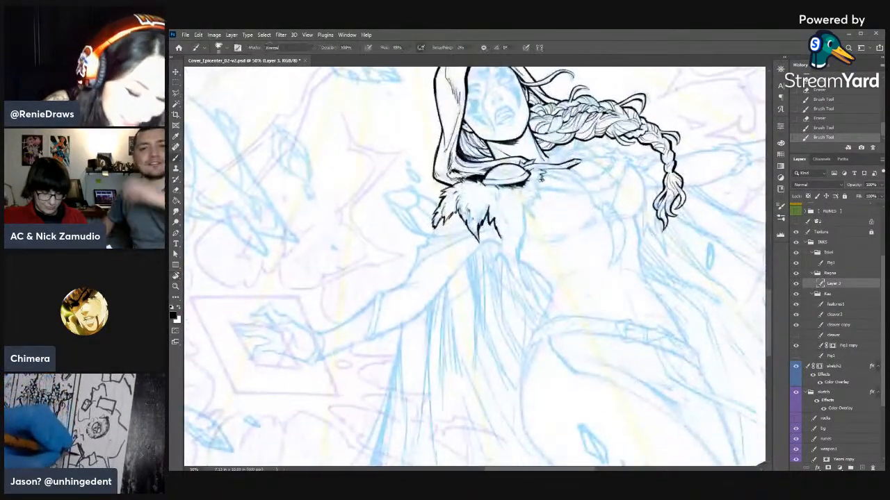
pyautogui.moveTo(542, 179); pyautogui.dragTo(527, 203)
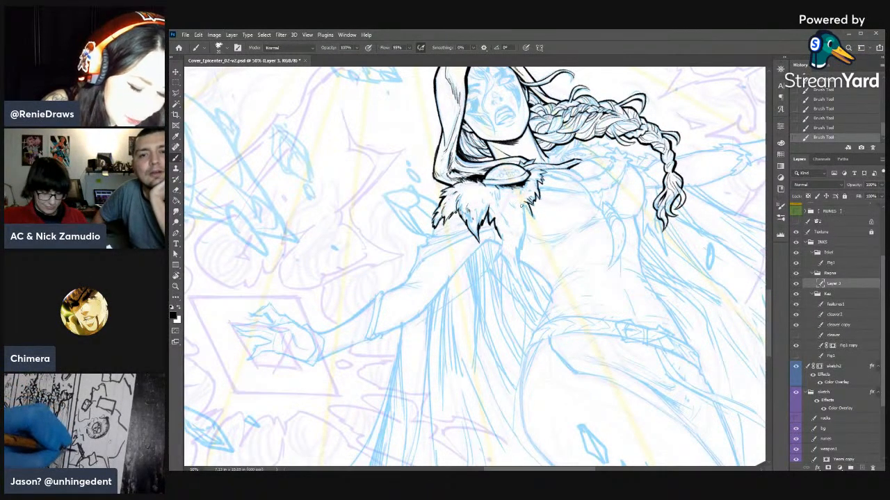
pyautogui.press('e')
pyautogui.moveTo(530, 209); pyautogui.dragTo(528, 215)
pyautogui.moveTo(530, 208); pyautogui.dragTo(529, 216)
# - Continue the jagged fur edge down the chest side of the long hanging tuft, refining it with the Eraser
pyautogui.press('b')
pyautogui.press('e')
pyautogui.moveTo(533, 211); pyautogui.dragTo(530, 213)
pyautogui.press('b')
pyautogui.moveTo(527, 206); pyautogui.dragTo(529, 214)
pyautogui.press('e')
pyautogui.moveTo(531, 207); pyautogui.dragTo(529, 216)
pyautogui.moveTo(531, 211); pyautogui.dragTo(524, 232)
pyautogui.press('b')
pyautogui.moveTo(526, 218); pyautogui.dragTo(522, 254)
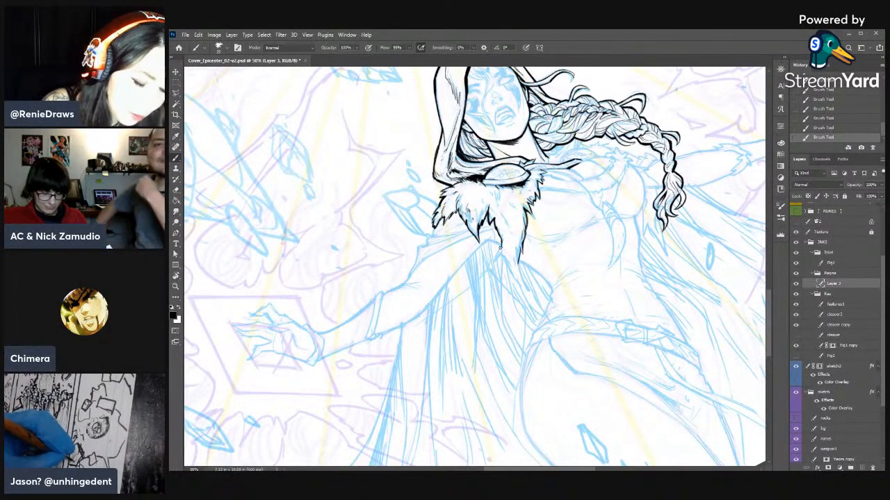
# - Ink the outer edge of the hanging tuft's lower end and trim the line with the Eraser
pyautogui.press('e')
pyautogui.moveTo(497, 260); pyautogui.dragTo(498, 255)
pyautogui.press('b')
pyautogui.moveTo(499, 249)
pyautogui.mouseDown()
pyautogui.moveTo(495, 262)
pyautogui.moveTo(504, 263)
pyautogui.mouseUp()
pyautogui.moveTo(501, 258)
pyautogui.mouseDown()
pyautogui.moveTo(516, 282)
pyautogui.moveTo(511, 275)
pyautogui.mouseUp()
pyautogui.press('e')
pyautogui.moveTo(512, 278)
pyautogui.mouseDown()
pyautogui.moveTo(508, 272)
pyautogui.moveTo(514, 284)
pyautogui.mouseUp()
pyautogui.press('b')
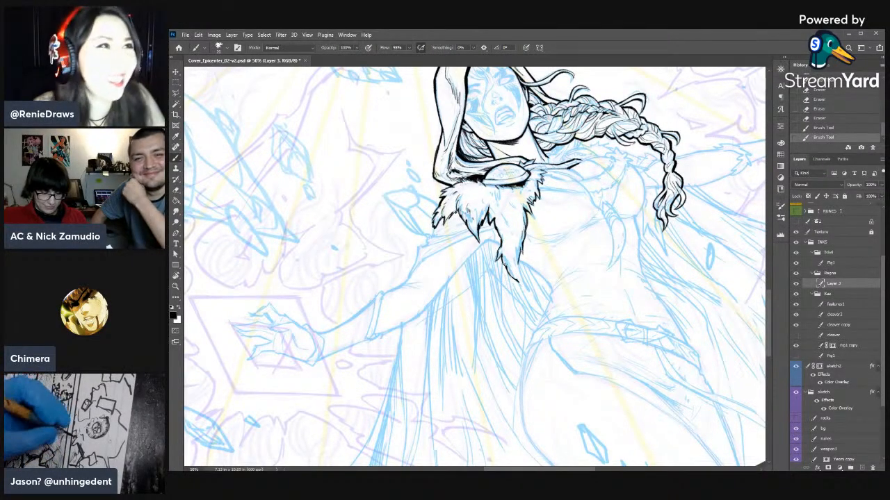
# - Bring the hanging tuft to a long pointed tip and sharpen it with the Eraser
pyautogui.press('e')
pyautogui.moveTo(513, 278)
pyautogui.mouseDown()
pyautogui.moveTo(506, 268)
pyautogui.moveTo(525, 285)
pyautogui.mouseUp()
pyautogui.press('b')
pyautogui.press('e')
pyautogui.moveTo(526, 287)
pyautogui.mouseDown()
pyautogui.moveTo(520, 268)
pyautogui.moveTo(530, 291)
pyautogui.mouseUp()
pyautogui.press('b')
pyautogui.press('e')
pyautogui.press('b')
pyautogui.press('e')
pyautogui.moveTo(526, 290); pyautogui.dragTo(529, 291)
pyautogui.press('b')
pyautogui.press('e')
pyautogui.press('b')
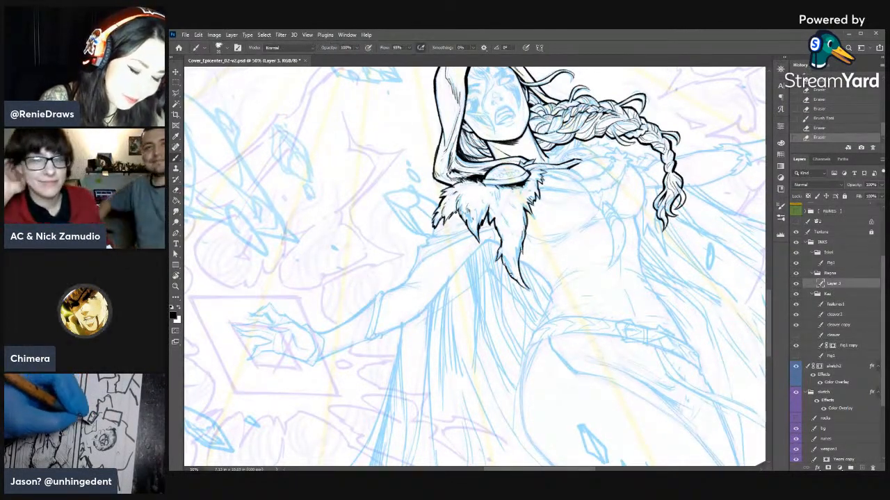
# - Ink short fur strands along both sides of the tuft's lower end and thin them with the Eraser
pyautogui.moveTo(505, 263); pyautogui.dragTo(509, 269)
pyautogui.press('e')
pyautogui.moveTo(506, 263)
pyautogui.mouseDown()
pyautogui.moveTo(510, 271)
pyautogui.moveTo(516, 264)
pyautogui.mouseUp()
pyautogui.press('b')
pyautogui.moveTo(516, 259); pyautogui.dragTo(519, 271)
pyautogui.moveTo(517, 264); pyautogui.dragTo(519, 275)
pyautogui.press('e')
pyautogui.moveTo(517, 267)
pyautogui.mouseDown()
pyautogui.moveTo(519, 276)
pyautogui.moveTo(512, 271)
pyautogui.mouseUp()
pyautogui.press('b')
pyautogui.moveTo(508, 265); pyautogui.dragTo(513, 275)
pyautogui.press('e')
pyautogui.moveTo(505, 259); pyautogui.dragTo(506, 259)
pyautogui.moveTo(504, 256); pyautogui.dragTo(506, 261)
pyautogui.press('b')
# - Ink fine strands along the upper shoulder-side edge of the long hanging tuft
pyautogui.moveTo(496, 228)
pyautogui.mouseDown()
pyautogui.moveTo(502, 240)
pyautogui.moveTo(498, 232)
pyautogui.mouseUp()
pyautogui.press('e')
pyautogui.press('b')
pyautogui.moveTo(492, 219); pyautogui.dragTo(497, 228)
pyautogui.moveTo(493, 213); pyautogui.dragTo(497, 222)
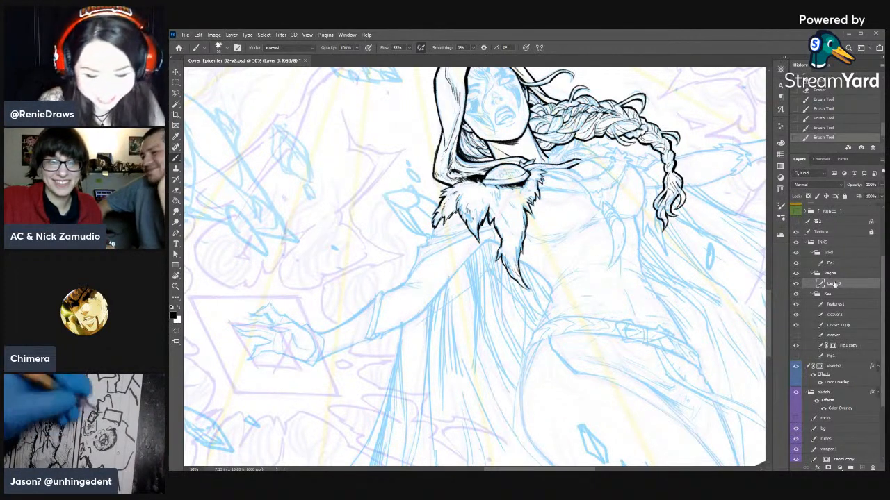
# - Erase small spots from the fur just below the oval clasp
pyautogui.press('e')
pyautogui.click(497, 191)
pyautogui.click(498, 193)
pyautogui.click(498, 192)
pyautogui.click(503, 191)
pyautogui.click(511, 190)
pyautogui.press('b')
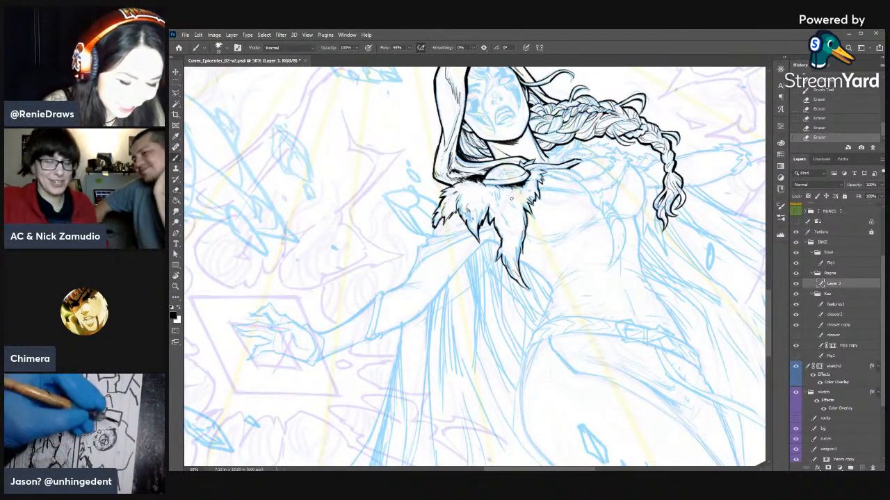
# - Ink inner strands through the upper part of the hanging fur and thin the chest-side ones with the Eraser
pyautogui.moveTo(496, 204); pyautogui.dragTo(508, 229)
pyautogui.moveTo(517, 191); pyautogui.dragTo(520, 203)
pyautogui.moveTo(518, 196)
pyautogui.mouseDown()
pyautogui.moveTo(520, 210)
pyautogui.moveTo(519, 201)
pyautogui.mouseUp()
pyautogui.press('e')
pyautogui.moveTo(519, 204); pyautogui.dragTo(519, 198)
pyautogui.moveTo(518, 202); pyautogui.dragTo(519, 200)
pyautogui.moveTo(519, 194); pyautogui.dragTo(520, 198)
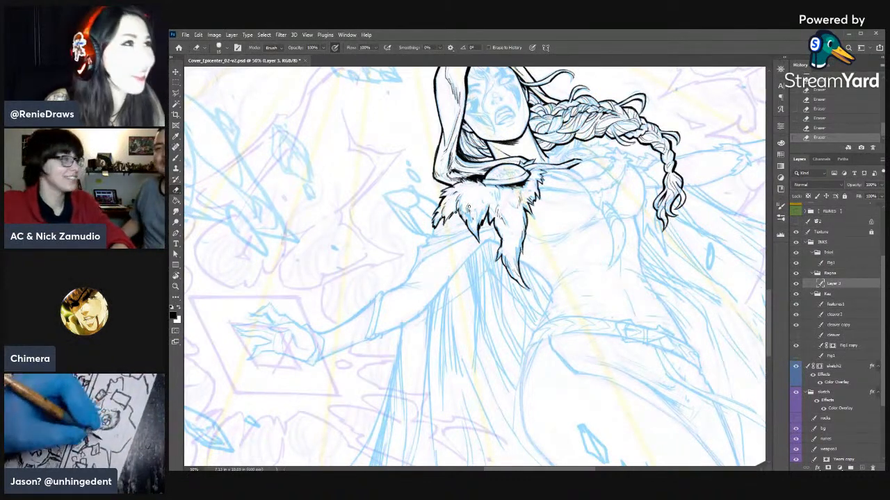
# - Ink short strands in the middle of the shoulder fur and on the hanging tuft's shoulder-side edge
pyautogui.press('b')
pyautogui.moveTo(467, 194); pyautogui.dragTo(465, 192)
pyautogui.moveTo(467, 196); pyautogui.dragTo(466, 202)
pyautogui.moveTo(500, 229); pyautogui.dragTo(502, 238)
pyautogui.moveTo(500, 234)
pyautogui.mouseDown()
pyautogui.moveTo(503, 244)
pyautogui.moveTo(522, 230)
pyautogui.moveTo(503, 240)
pyautogui.mouseUp()
# - Trim the hanging tuft's lower edges with the Eraser and re-ink its chest side
pyautogui.press('e')
pyautogui.moveTo(501, 229)
pyautogui.mouseDown()
pyautogui.moveTo(500, 251)
pyautogui.moveTo(521, 273)
pyautogui.moveTo(523, 255)
pyautogui.mouseUp()
pyautogui.press('b')
pyautogui.press('e')
pyautogui.moveTo(523, 243); pyautogui.dragTo(522, 254)
pyautogui.press('b')
pyautogui.moveTo(521, 241); pyautogui.dragTo(525, 255)
pyautogui.press('e')
pyautogui.press('b')
pyautogui.moveTo(523, 243); pyautogui.dragTo(522, 255)
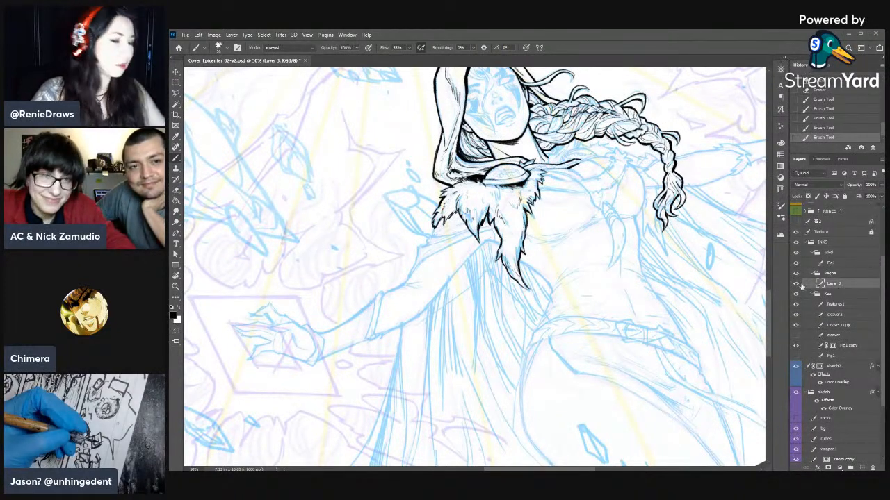
# - Examine the inks across the whole upright cover, including the woman's hood, braid and fur collar
pyautogui.hotkey('ctrl', '-')
pyautogui.hotkey('ctrl', '-')
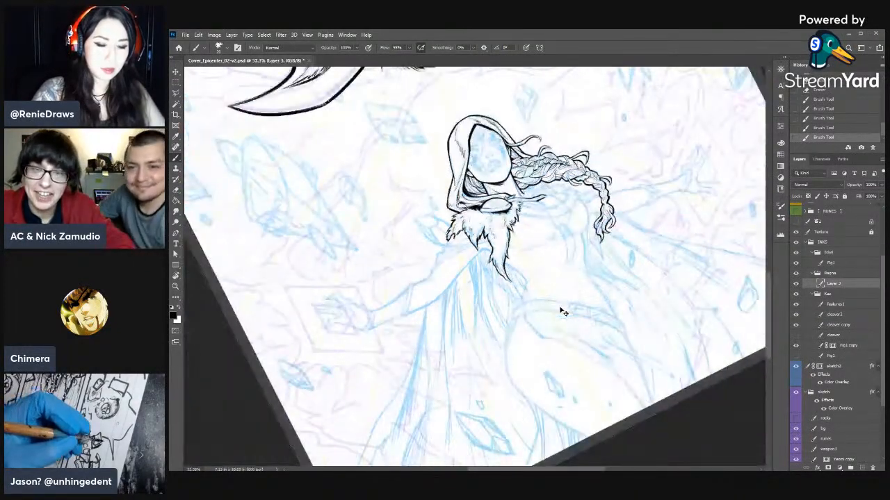
pyautogui.press('Escape')
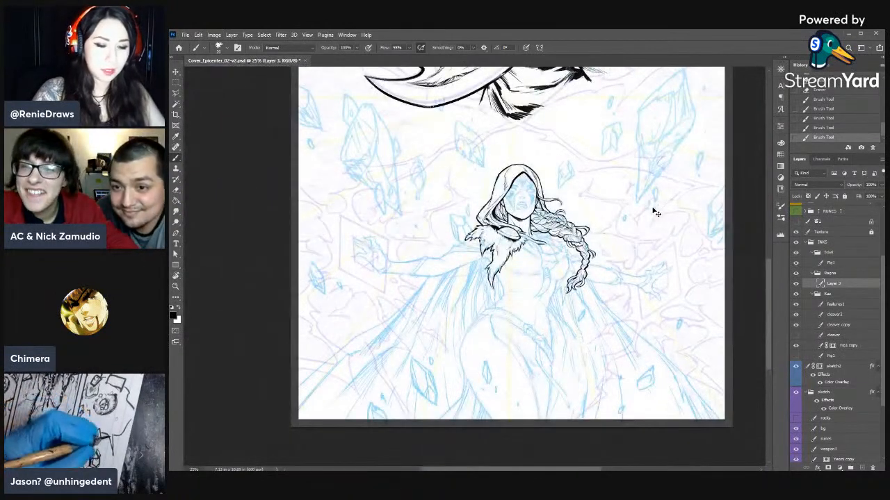
pyautogui.hotkey('ctrl', '+')
pyautogui.hotkey('ctrl', '-')
pyautogui.hotkey('ctrl', '-')
pyautogui.hotkey('ctrl', '-')
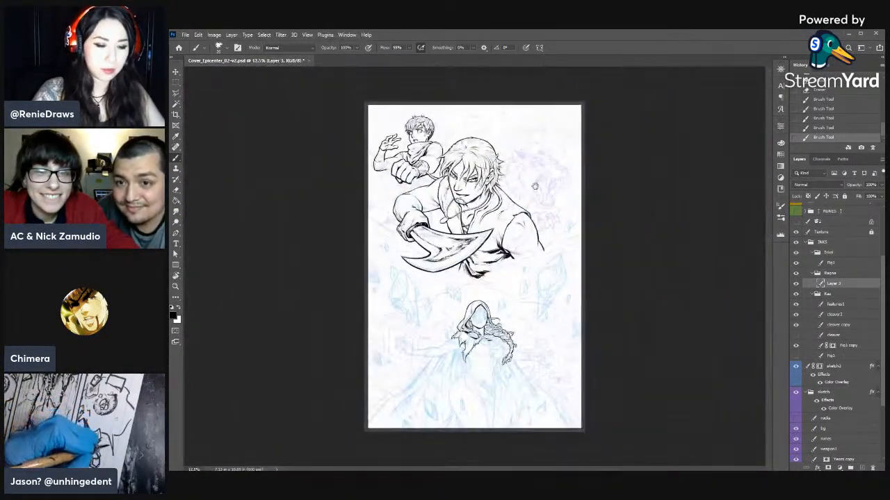
pyautogui.press('z')
pyautogui.moveTo(622, 270); pyautogui.dragTo(643, 270)
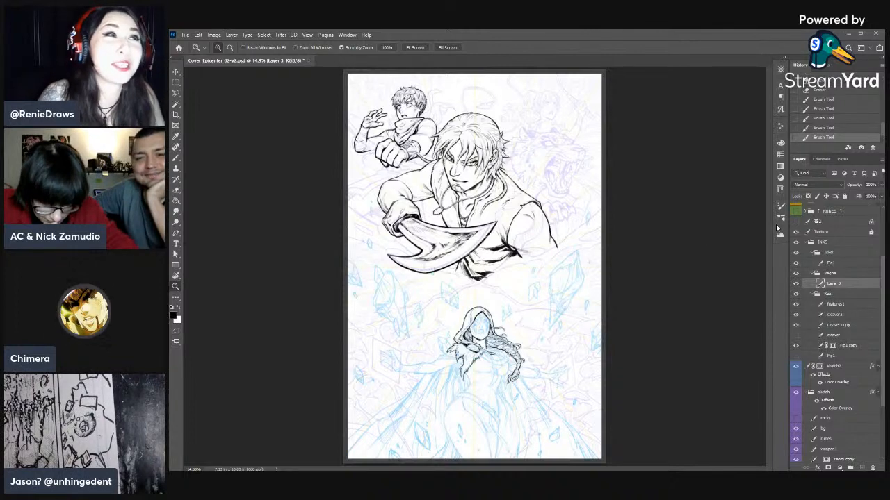
pyautogui.hotkey('ctrl', '+')
pyautogui.hotkey('ctrl', '+')
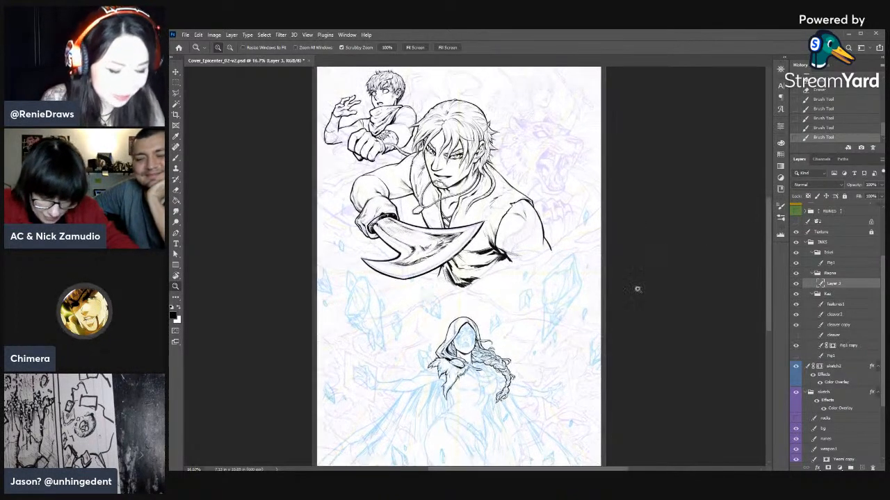
pyautogui.scroll(-5, 579, 274)
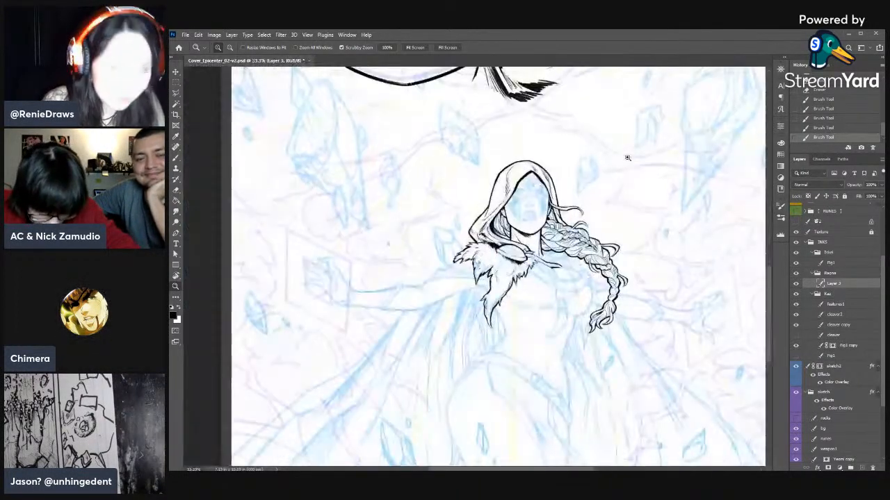
pyautogui.hotkey('ctrl', '+')
pyautogui.hotkey('ctrl', '+')
pyautogui.moveTo(599, 323)
pyautogui.mouseDown()
pyautogui.moveTo(605, 200)
pyautogui.moveTo(594, 251)
pyautogui.mouseUp()
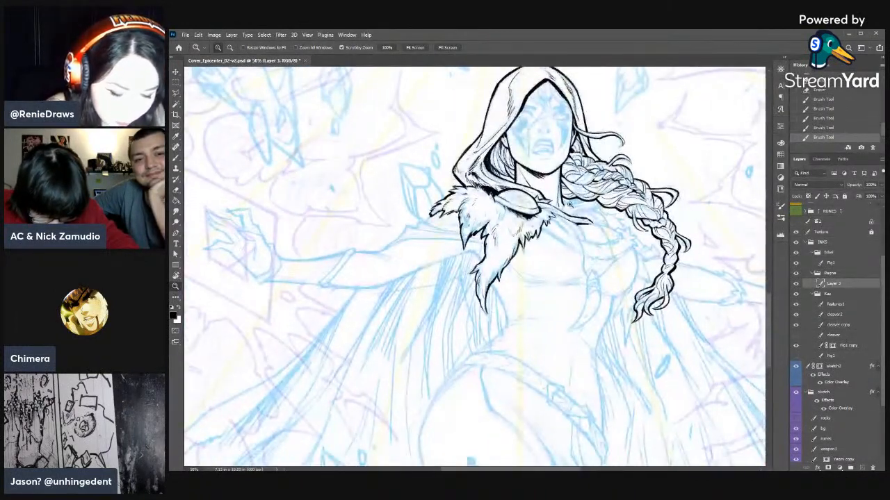
# - Step back two brush strokes in the history and ink the collar's lower edge across the chest toward the braid
pyautogui.press('b')
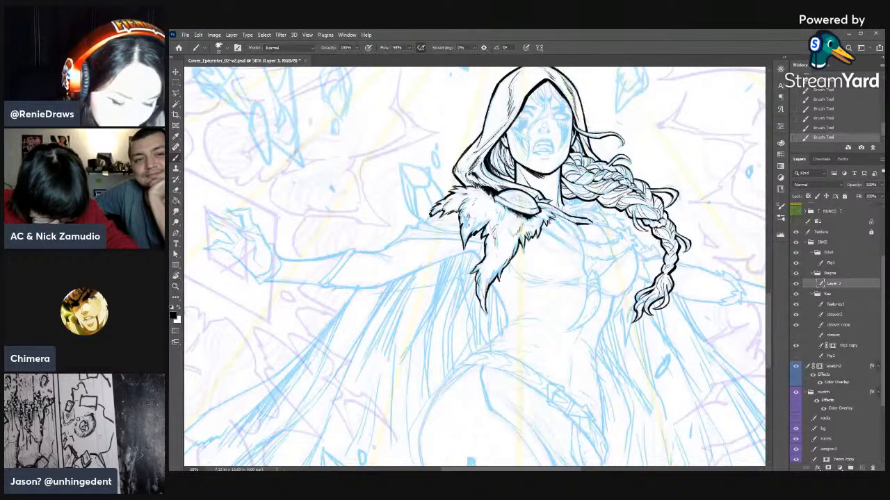
pyautogui.click(834, 119)
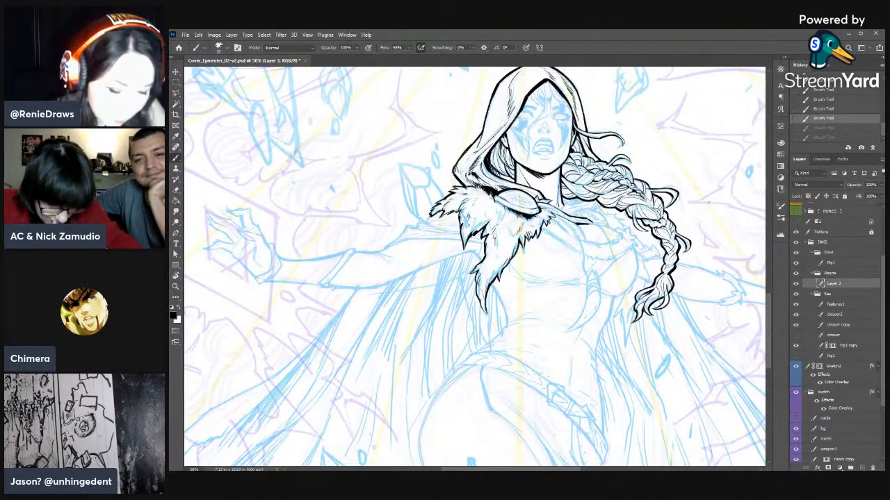
pyautogui.moveTo(558, 222); pyautogui.dragTo(567, 224)
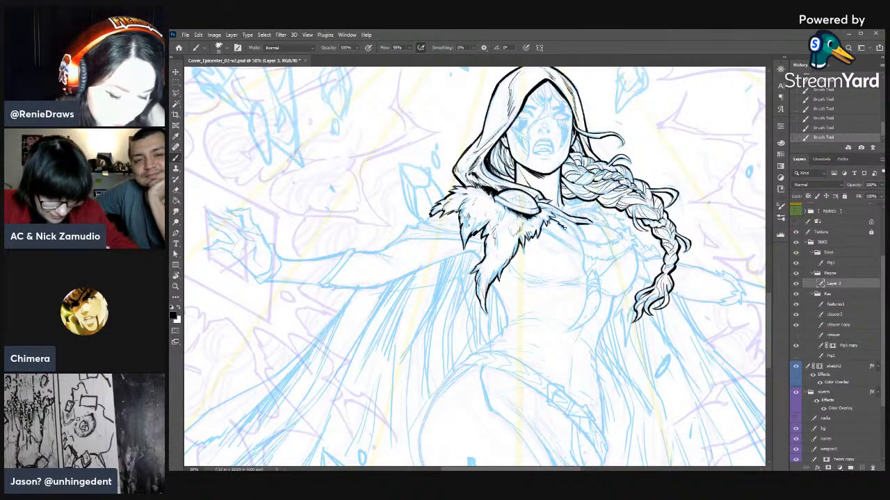
pyautogui.moveTo(541, 228)
pyautogui.mouseDown()
pyautogui.moveTo(598, 261)
pyautogui.moveTo(631, 248)
pyautogui.mouseUp()
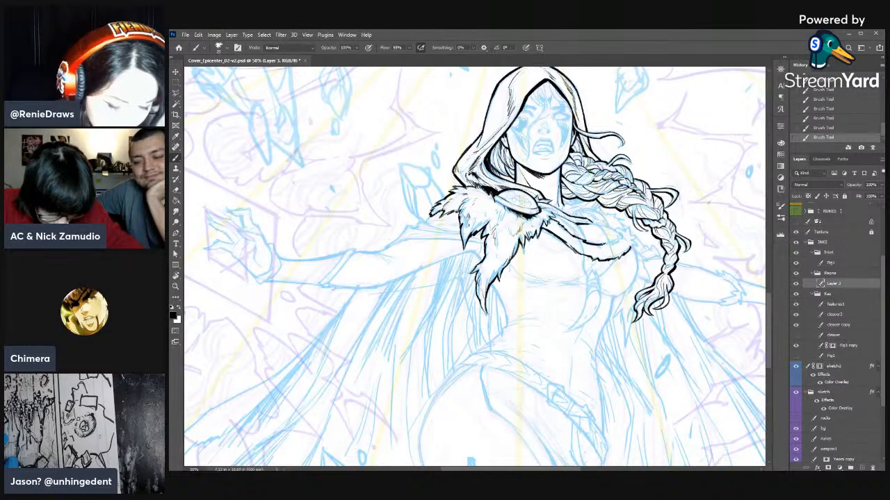
pyautogui.press('e')
pyautogui.press('b')
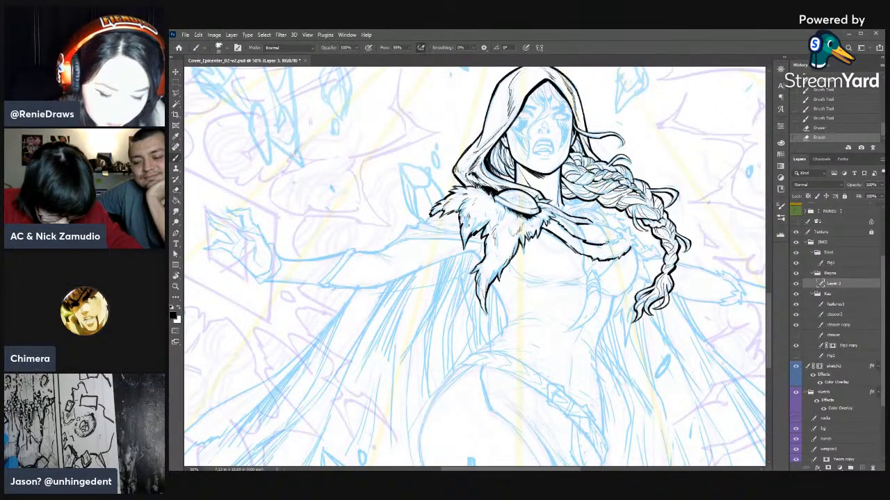
# - Ink the upper contour at the collar's far end beside the braid, trimming it with the Eraser
pyautogui.moveTo(618, 243); pyautogui.dragTo(629, 240)
pyautogui.press('e')
pyautogui.moveTo(624, 238); pyautogui.dragTo(619, 237)
pyautogui.press('b')
pyautogui.moveTo(623, 236); pyautogui.dragTo(620, 238)
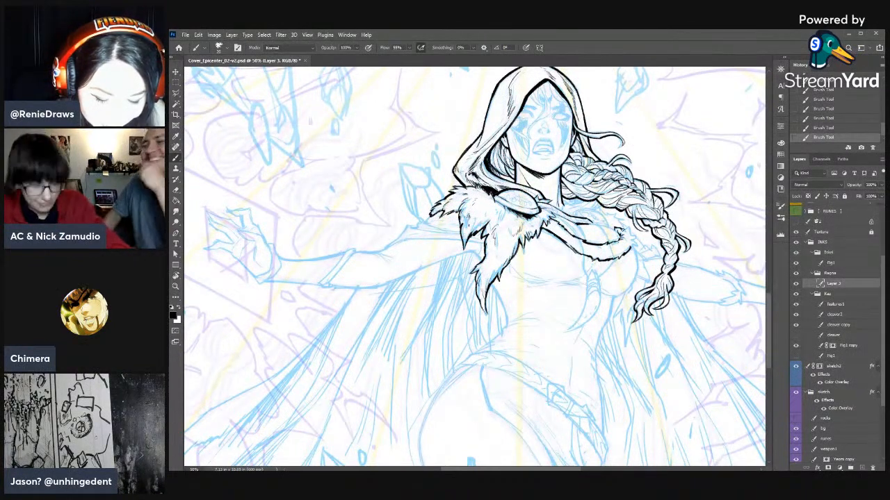
# - Shape the small fur tips at the collar's far end with alternating brush strokes and Eraser touches
pyautogui.press('e')
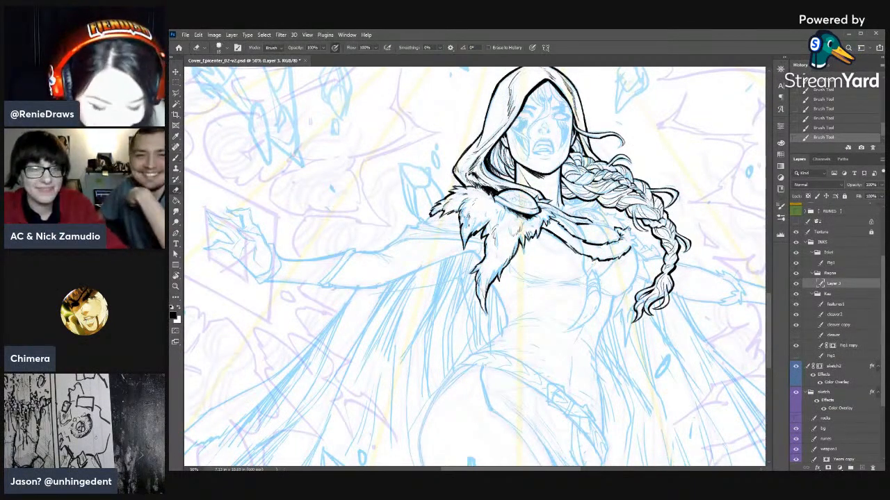
pyautogui.moveTo(626, 234); pyautogui.dragTo(629, 238)
pyautogui.press('b')
pyautogui.moveTo(627, 235); pyautogui.dragTo(630, 237)
pyautogui.press('e')
pyautogui.moveTo(627, 234); pyautogui.dragTo(628, 231)
pyautogui.press('b')
pyautogui.moveTo(624, 235); pyautogui.dragTo(633, 238)
pyautogui.press('e')
pyautogui.press('b')
pyautogui.press('e')
pyautogui.moveTo(629, 235); pyautogui.dragTo(632, 238)
pyautogui.moveTo(630, 236); pyautogui.dragTo(634, 241)
pyautogui.press('b')
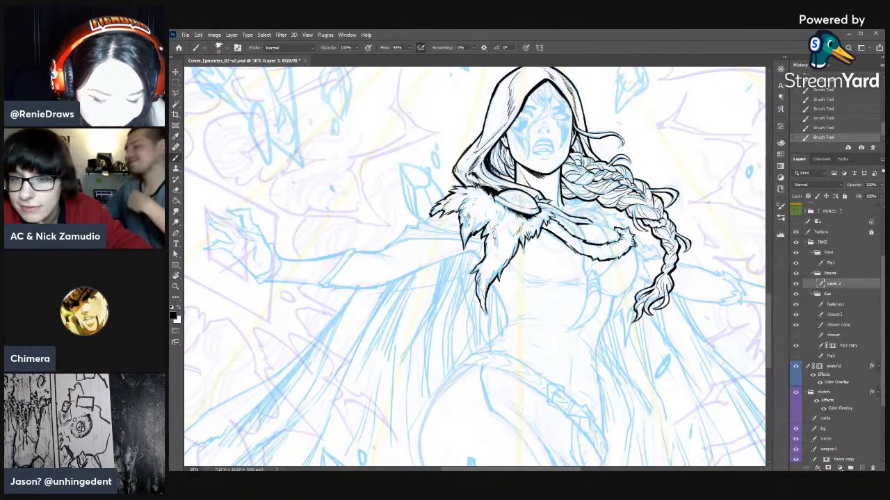
# - Trim a spot on the collar's lower fur edge with the Eraser and re-ink the edge across the chest
pyautogui.press('e')
pyautogui.moveTo(609, 256); pyautogui.dragTo(602, 260)
pyautogui.press('b')
pyautogui.moveTo(606, 260); pyautogui.dragTo(575, 246)
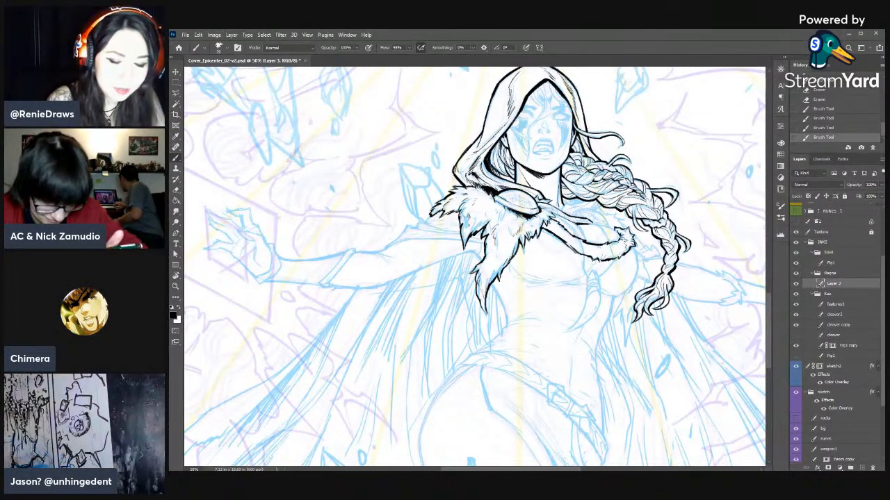
# - Refine the fur tips on the inner side of the collar's far end with brush strokes and Eraser touches
pyautogui.moveTo(614, 244)
pyautogui.mouseDown()
pyautogui.moveTo(605, 245)
pyautogui.moveTo(616, 243)
pyautogui.mouseUp()
pyautogui.press('e')
pyautogui.moveTo(619, 241); pyautogui.dragTo(617, 243)
pyautogui.moveTo(620, 242); pyautogui.dragTo(628, 239)
pyautogui.press('b')
pyautogui.moveTo(628, 237); pyautogui.dragTo(632, 242)
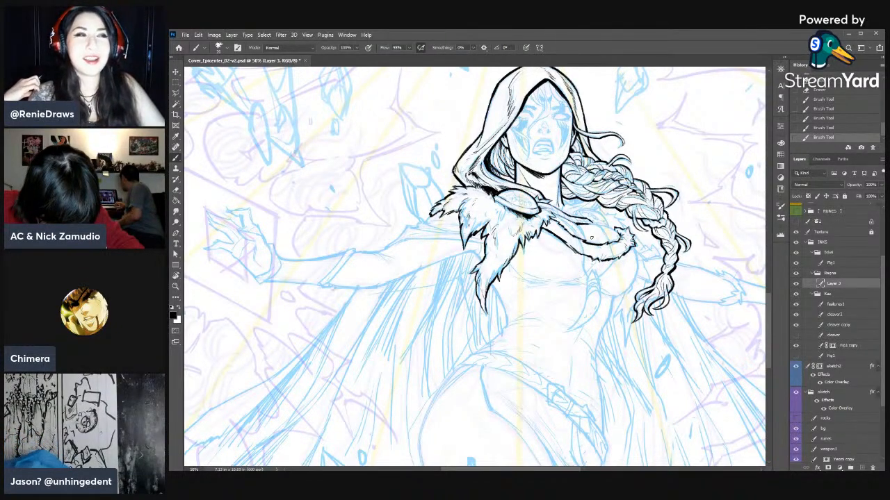
pyautogui.press('e')
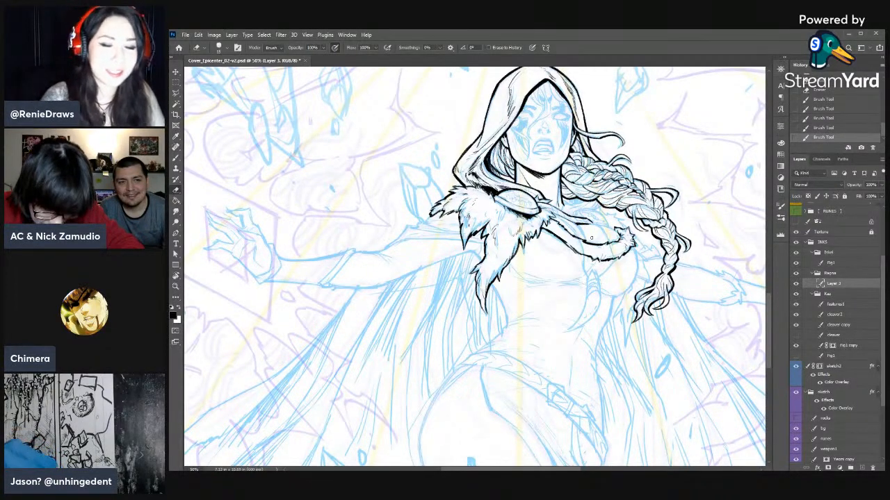
# - Rotate the canvas and ink the collar's inner contour line just below the brooch
pyautogui.moveTo(612, 255); pyautogui.dragTo(577, 214)
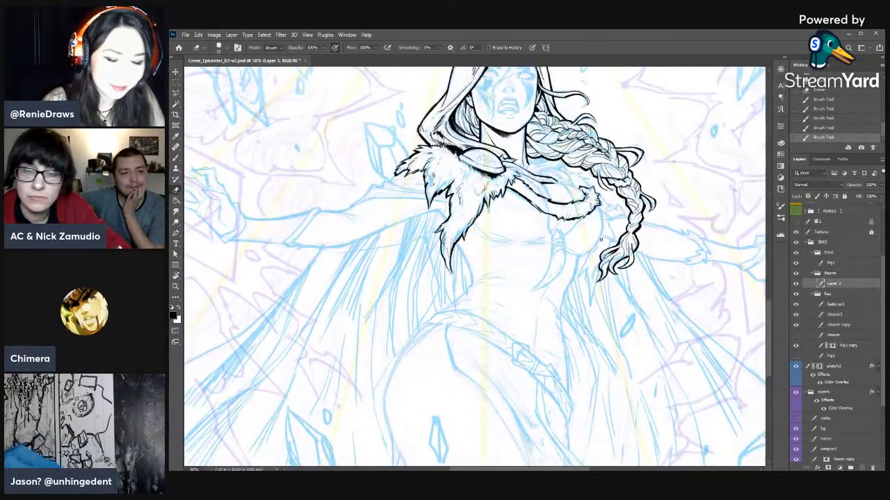
pyautogui.press('r')
pyautogui.moveTo(601, 240); pyautogui.dragTo(600, 296)
pyautogui.press('b')
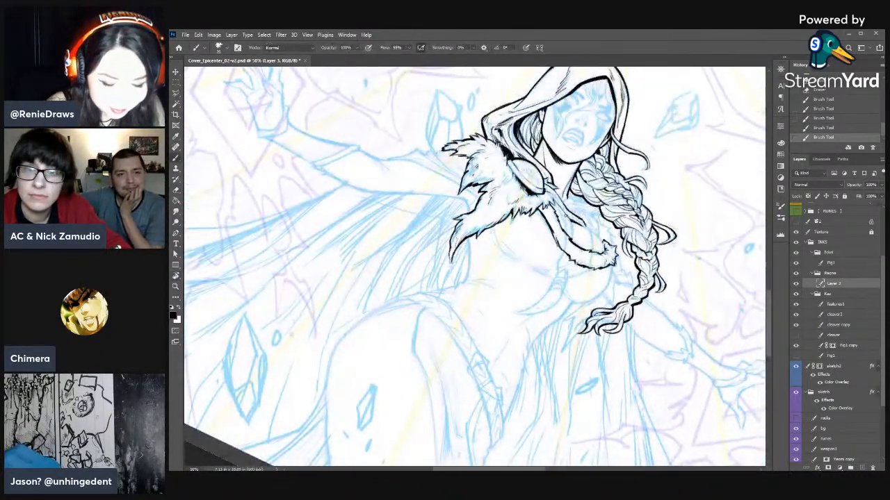
pyautogui.moveTo(565, 213); pyautogui.dragTo(563, 232)
pyautogui.press('e')
pyautogui.press('b')
pyautogui.moveTo(563, 228); pyautogui.dragTo(572, 240)
# - Thin and reshape the inner collar line below the brooch with alternating small Eraser and brush touches
pyautogui.press('e')
pyautogui.moveTo(569, 233)
pyautogui.mouseDown()
pyautogui.moveTo(574, 242)
pyautogui.moveTo(572, 235)
pyautogui.mouseUp()
pyautogui.moveTo(568, 229); pyautogui.dragTo(572, 234)
pyautogui.moveTo(570, 227); pyautogui.dragTo(571, 236)
pyautogui.press('b')
pyautogui.moveTo(568, 230); pyautogui.dragTo(572, 235)
pyautogui.press('e')
pyautogui.moveTo(568, 230); pyautogui.dragTo(572, 236)
pyautogui.press('b')
pyautogui.moveTo(569, 229); pyautogui.dragTo(571, 236)
pyautogui.press('e')
pyautogui.press('b')
pyautogui.press('e')
pyautogui.moveTo(568, 229); pyautogui.dragTo(570, 235)
pyautogui.press('b')
pyautogui.press('e')
pyautogui.moveTo(567, 229); pyautogui.dragTo(570, 235)
pyautogui.press('b')
pyautogui.press('e')
pyautogui.press('b')
pyautogui.press('e')
pyautogui.press('b')
pyautogui.press('e')
pyautogui.moveTo(568, 230); pyautogui.dragTo(572, 236)
pyautogui.press('b')
pyautogui.moveTo(569, 231); pyautogui.dragTo(574, 237)
pyautogui.press('e')
pyautogui.moveTo(571, 232); pyautogui.dragTo(574, 238)
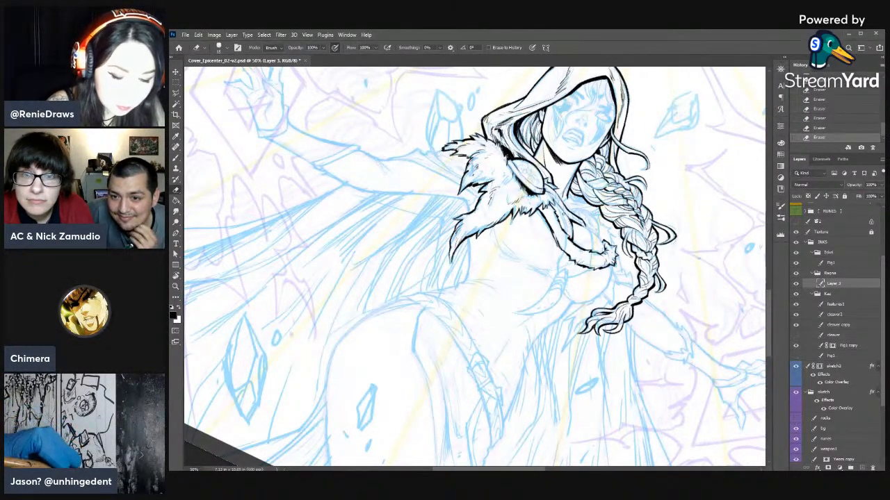
# - Ink the collar's upper contour from the brooch along the chest toward its far end
pyautogui.press('b')
pyautogui.moveTo(552, 199); pyautogui.dragTo(558, 205)
pyautogui.moveTo(552, 199); pyautogui.dragTo(559, 206)
pyautogui.moveTo(553, 200); pyautogui.dragTo(592, 235)
pyautogui.press('e')
pyautogui.press('b')
pyautogui.moveTo(584, 228); pyautogui.dragTo(603, 244)
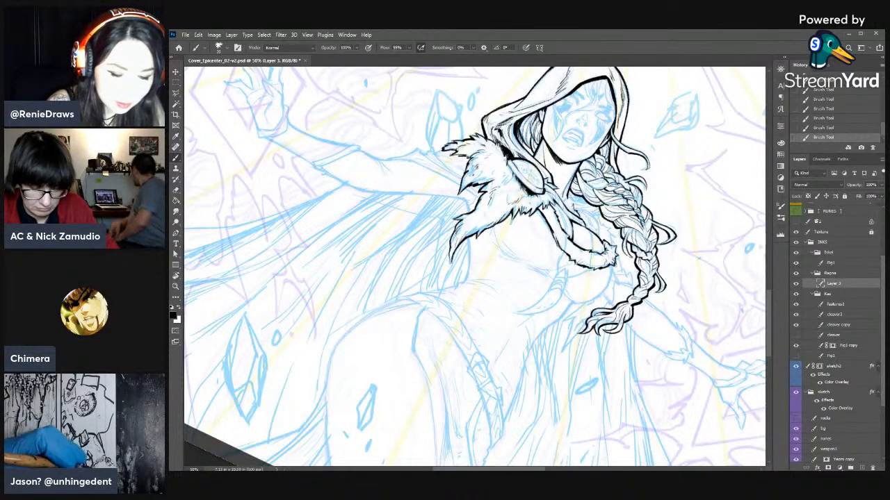
# - Touch up the small marks between the collar's upper contour and the braid with the brush and Eraser
pyautogui.press('e')
pyautogui.click(572, 205)
pyautogui.press('b')
pyautogui.click(572, 204)
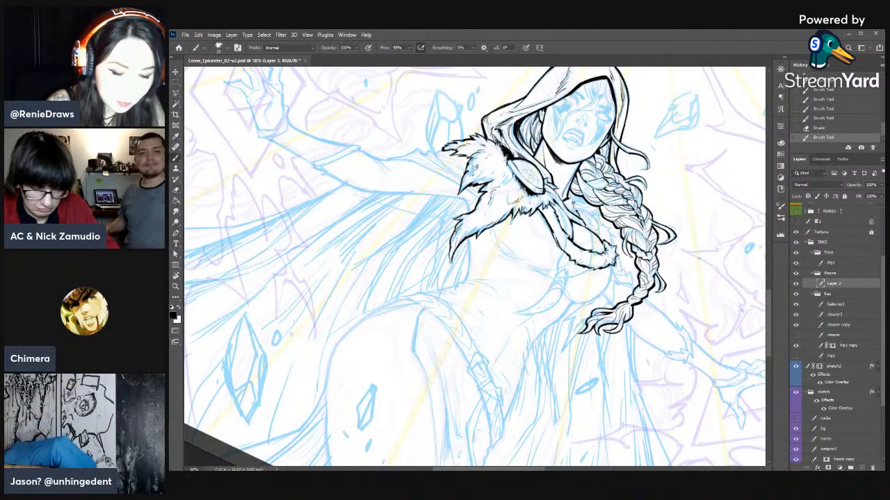
pyautogui.click(572, 206)
pyautogui.press('e')
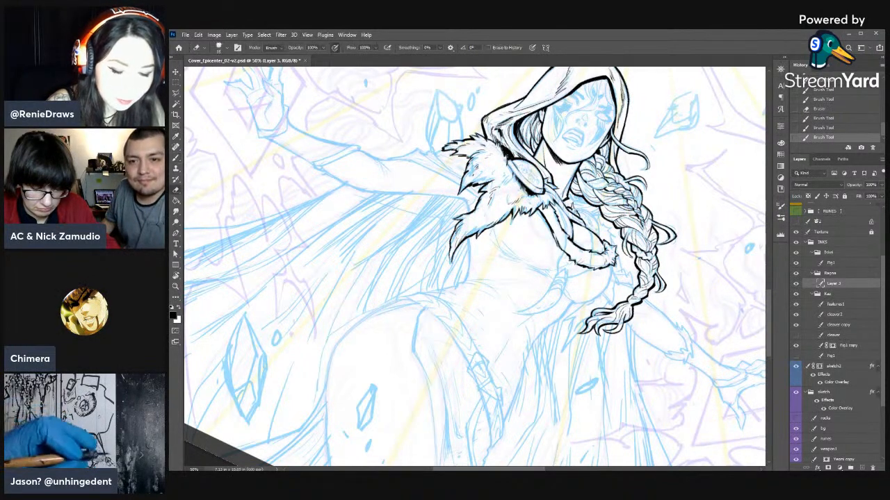
pyautogui.click(581, 216)
pyautogui.click(581, 216)
pyautogui.press('b')
# - Turn the canvas sideways and ink the short contour between the neck and the braid above the collar
pyautogui.moveTo(573, 207)
pyautogui.mouseDown()
pyautogui.moveTo(597, 235)
pyautogui.moveTo(588, 216)
pyautogui.moveTo(597, 221)
pyautogui.moveTo(602, 239)
pyautogui.moveTo(598, 221)
pyautogui.moveTo(525, 385)
pyautogui.moveTo(533, 381)
pyautogui.mouseUp()
pyautogui.press('e')
pyautogui.press('b')
pyautogui.press('r')
pyautogui.moveTo(533, 381); pyautogui.dragTo(535, 294)
pyautogui.press('b')
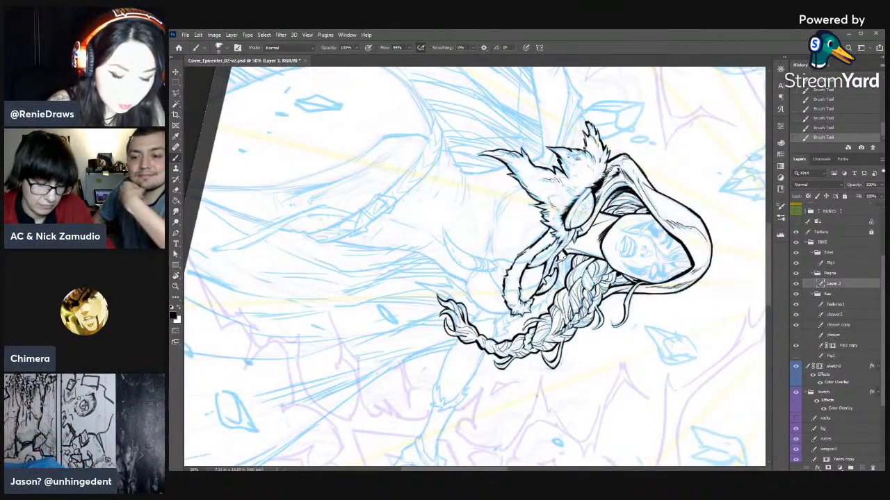
pyautogui.moveTo(564, 254); pyautogui.dragTo(568, 276)
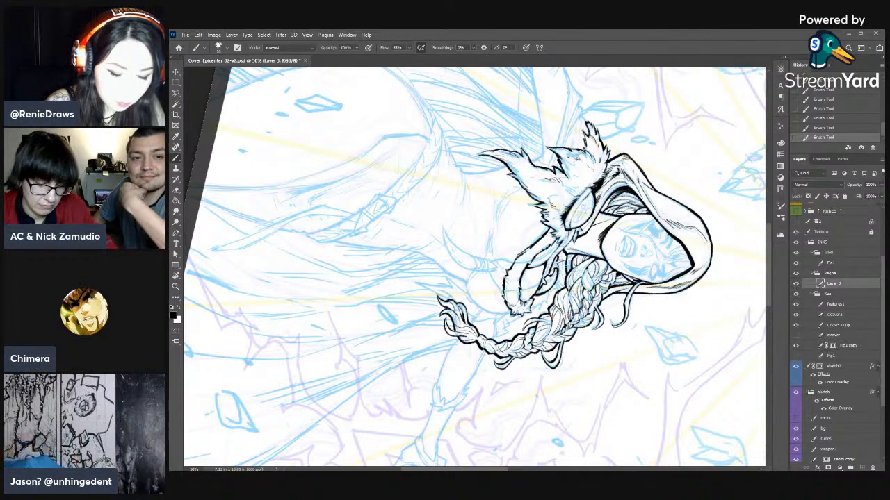
# - Rotate the canvas back and ink the fur edge running just beneath the braid
pyautogui.press('r')
pyautogui.moveTo(409, 345)
pyautogui.mouseDown()
pyautogui.moveTo(439, 363)
pyautogui.moveTo(567, 287)
pyautogui.mouseUp()
pyautogui.moveTo(567, 287); pyautogui.dragTo(669, 355)
pyautogui.moveTo(684, 284); pyautogui.dragTo(679, 214)
pyautogui.press('b')
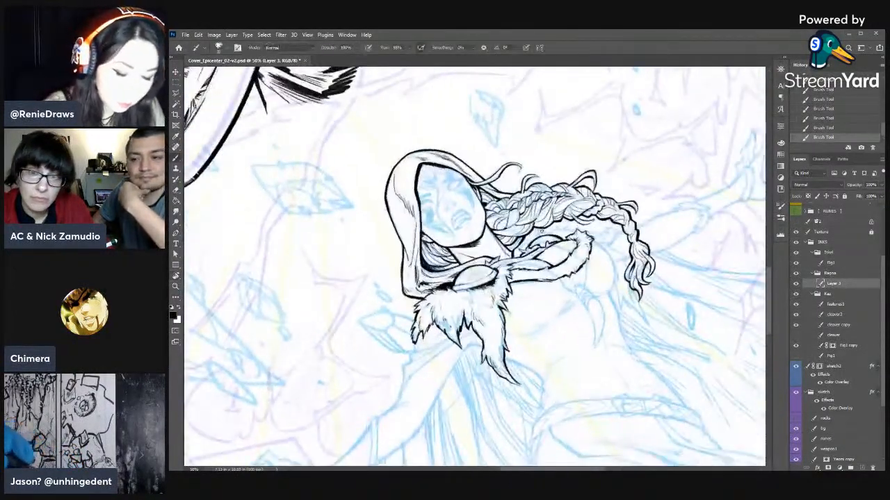
pyautogui.moveTo(551, 232); pyautogui.dragTo(570, 226)
# - Shape the fur tufts beneath the braid with small brush and Eraser touches, stepping back in the history once
pyautogui.press('r')
pyautogui.moveTo(676, 254); pyautogui.dragTo(629, 394)
pyautogui.press('e')
pyautogui.moveTo(550, 292); pyautogui.dragTo(553, 298)
pyautogui.press('b')
pyautogui.press('e')
pyautogui.moveTo(548, 291); pyautogui.dragTo(558, 296)
pyautogui.press('b')
pyautogui.press('e')
pyautogui.press('b')
pyautogui.press('e')
pyautogui.press('b')
pyautogui.press('e')
pyautogui.moveTo(555, 295); pyautogui.dragTo(561, 301)
pyautogui.press('b')
pyautogui.moveTo(559, 297)
pyautogui.mouseDown()
pyautogui.moveTo(564, 307)
pyautogui.moveTo(562, 299)
pyautogui.mouseUp()
pyautogui.click(831, 91)
pyautogui.moveTo(558, 297); pyautogui.dragTo(563, 303)
pyautogui.moveTo(559, 300); pyautogui.dragTo(563, 305)
pyautogui.moveTo(558, 298); pyautogui.dragTo(561, 302)
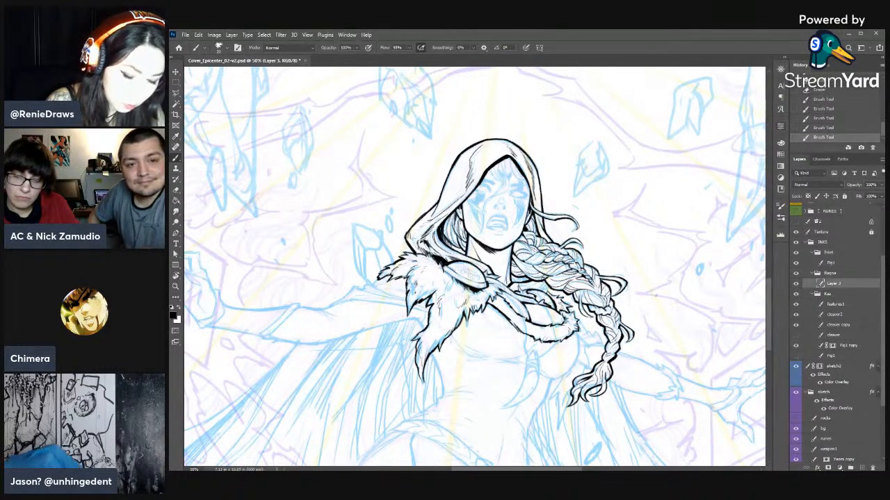
# - Clean up and ink the fur strands where the collar tucks under the braid near the neck
pyautogui.press('r')
pyautogui.moveTo(655, 296); pyautogui.dragTo(638, 187)
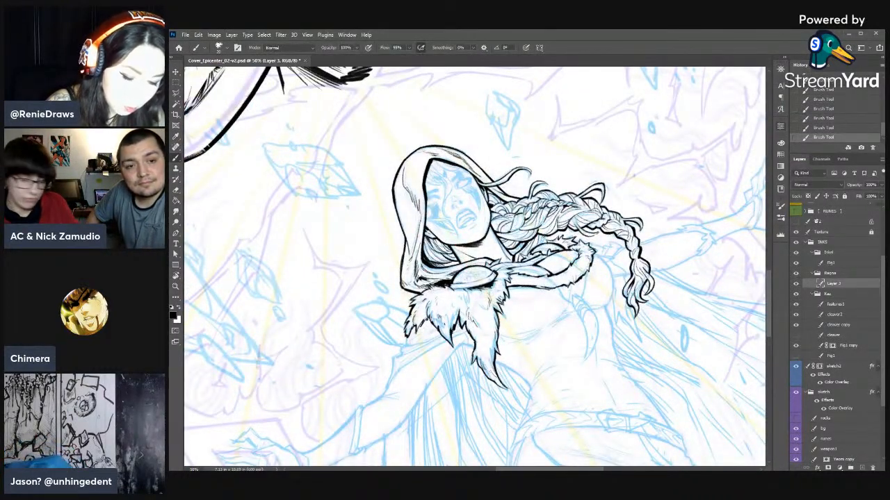
pyautogui.press('e')
pyautogui.moveTo(542, 236); pyautogui.dragTo(539, 245)
pyautogui.press('b')
pyautogui.moveTo(542, 236); pyautogui.dragTo(542, 247)
pyautogui.moveTo(546, 238); pyautogui.dragTo(541, 248)
pyautogui.moveTo(546, 239)
pyautogui.mouseDown()
pyautogui.moveTo(533, 253)
pyautogui.moveTo(539, 245)
pyautogui.mouseUp()
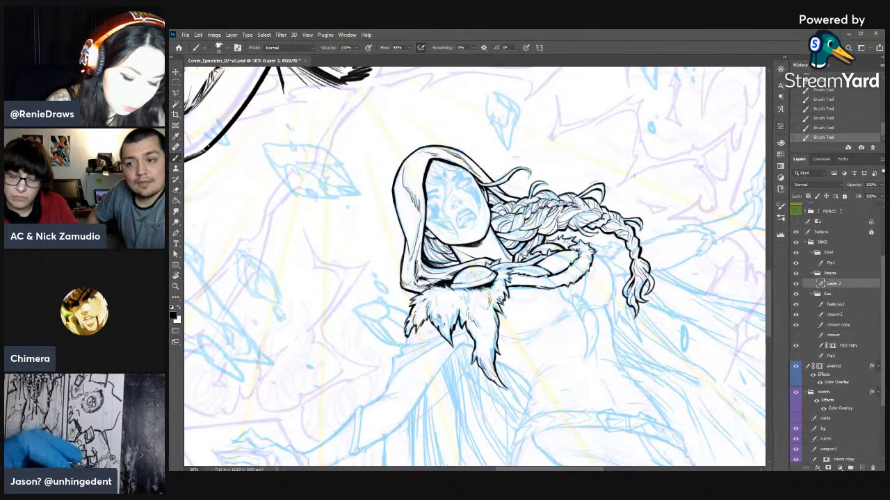
# - Return the canvas to a near-upright view and save the cover file
pyautogui.press('r')
pyautogui.press('Escape')
pyautogui.press('b')
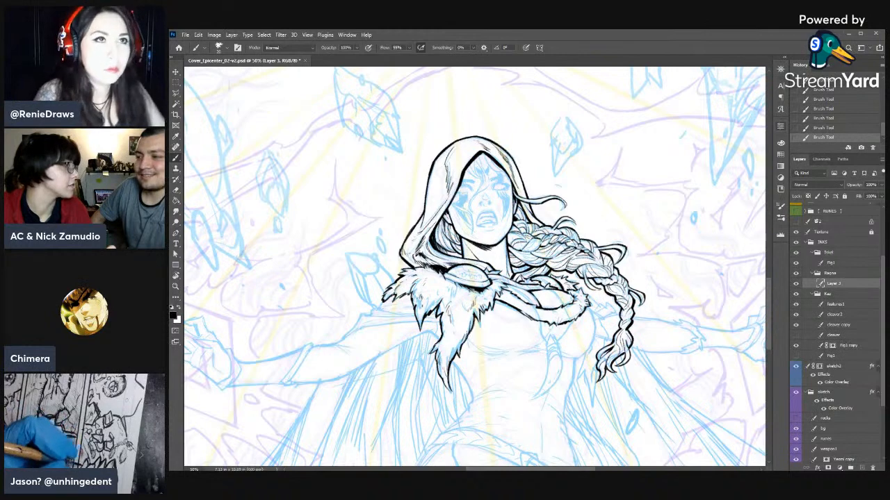
pyautogui.moveTo(605, 307)
pyautogui.mouseDown()
pyautogui.moveTo(610, 217)
pyautogui.moveTo(594, 232)
pyautogui.mouseUp()
pyautogui.hotkey('ctrl', 's')
# - Enlarge the brush by two steps and ink the start of the chest's outer contour below the collar's far end
pyautogui.press(']')
pyautogui.press(']')
pyautogui.moveTo(591, 222); pyautogui.dragTo(595, 240)
pyautogui.moveTo(593, 230)
pyautogui.mouseDown()
pyautogui.moveTo(596, 244)
pyautogui.moveTo(591, 218)
pyautogui.moveTo(596, 240)
pyautogui.mouseUp()
pyautogui.press('e')
pyautogui.press('b')
pyautogui.press('e')
pyautogui.press('b')
pyautogui.moveTo(592, 229); pyautogui.dragTo(596, 245)
# - Rotate the canvas to follow the curve and extend the chest's outer contour with a long brush stroke
pyautogui.moveTo(594, 232)
pyautogui.mouseDown()
pyautogui.moveTo(595, 244)
pyautogui.moveTo(409, 467)
pyautogui.moveTo(323, 412)
pyautogui.mouseUp()
pyautogui.press('r')
pyautogui.press('space')
pyautogui.moveTo(386, 314)
pyautogui.mouseDown()
pyautogui.moveTo(563, 168)
pyautogui.moveTo(592, 166)
pyautogui.moveTo(589, 195)
pyautogui.mouseUp()
pyautogui.press('b')
pyautogui.moveTo(593, 166)
pyautogui.mouseDown()
pyautogui.moveTo(589, 193)
pyautogui.moveTo(608, 240)
pyautogui.moveTo(610, 282)
pyautogui.mouseUp()
pyautogui.press('r')
pyautogui.press('space')
pyautogui.moveTo(631, 204); pyautogui.dragTo(633, 112)
# - Smooth the middle of the chest's outer contour beside the braid with alternating Eraser and brush strokes
pyautogui.press('e')
pyautogui.moveTo(623, 162); pyautogui.dragTo(616, 175)
pyautogui.moveTo(620, 166); pyautogui.dragTo(616, 194)
pyautogui.moveTo(616, 182); pyautogui.dragTo(616, 201)
pyautogui.press('b')
pyautogui.moveTo(613, 186); pyautogui.dragTo(613, 197)
pyautogui.press('e')
pyautogui.moveTo(611, 175); pyautogui.dragTo(613, 195)
pyautogui.press('b')
pyautogui.press('e')
pyautogui.press('b')
pyautogui.moveTo(612, 179)
pyautogui.mouseDown()
pyautogui.moveTo(615, 198)
pyautogui.moveTo(567, 146)
pyautogui.moveTo(617, 187)
pyautogui.mouseUp()
# - Ink the next stretch of the chest's outer contour past the braid's tip, trimming it with the Eraser
pyautogui.press('r')
pyautogui.press('b')
pyautogui.moveTo(605, 128); pyautogui.dragTo(599, 154)
pyautogui.moveTo(601, 135)
pyautogui.mouseDown()
pyautogui.moveTo(600, 158)
pyautogui.moveTo(602, 140)
pyautogui.mouseUp()
pyautogui.press('e')
pyautogui.moveTo(606, 129); pyautogui.dragTo(599, 145)
pyautogui.press('b')
pyautogui.moveTo(604, 130); pyautogui.dragTo(599, 143)
pyautogui.moveTo(604, 130); pyautogui.dragTo(600, 189)
pyautogui.press('e')
pyautogui.press('b')
# - Draw the tapered end of the chest contour beyond the braid's tip and blend it into the thicker curve
pyautogui.moveTo(583, 133); pyautogui.dragTo(589, 152)
pyautogui.moveTo(583, 136); pyautogui.dragTo(592, 167)
pyautogui.moveTo(591, 161); pyautogui.dragTo(596, 175)
pyautogui.moveTo(593, 168); pyautogui.dragTo(598, 182)
pyautogui.press('e')
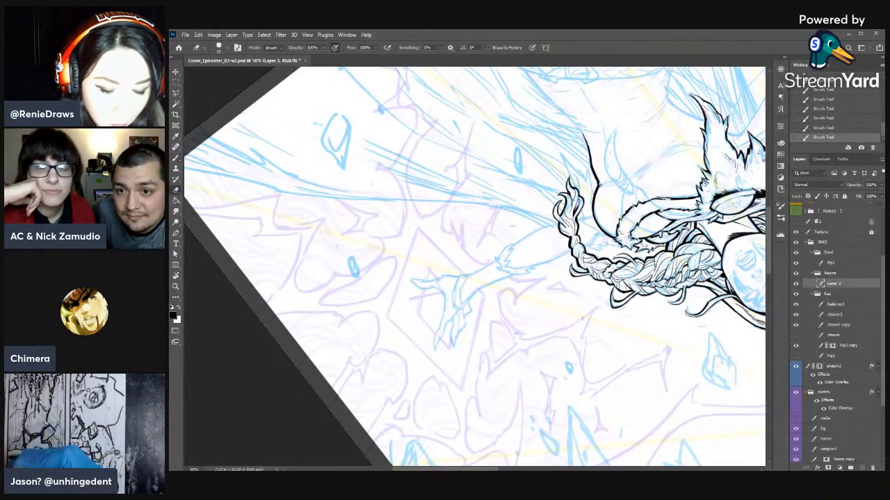
pyautogui.press('b')
pyautogui.moveTo(592, 169); pyautogui.dragTo(596, 178)
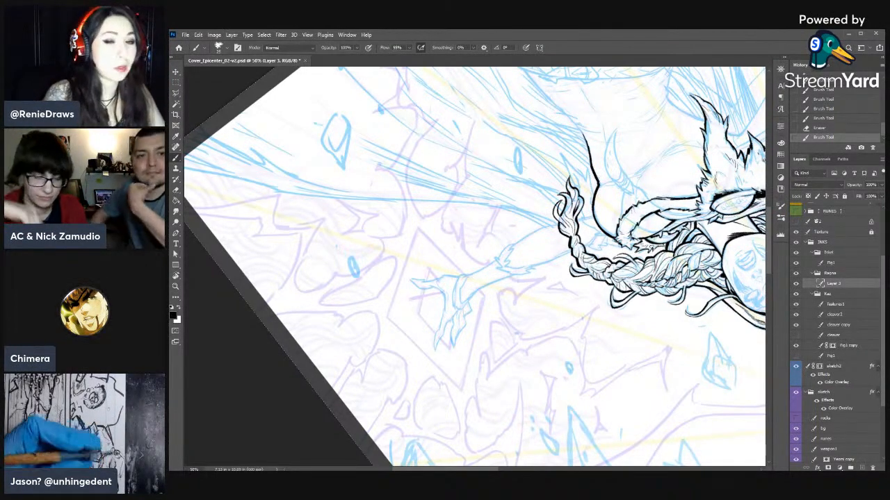
# - Extend the torso contour on the braid side from beneath the chest down toward the waist
pyautogui.press('r')
pyautogui.moveTo(597, 177)
pyautogui.mouseDown()
pyautogui.moveTo(482, 417)
pyautogui.moveTo(548, 396)
pyautogui.moveTo(609, 330)
pyautogui.moveTo(623, 267)
pyautogui.moveTo(617, 212)
pyautogui.mouseUp()
pyautogui.press('b')
pyautogui.moveTo(596, 163); pyautogui.dragTo(578, 193)
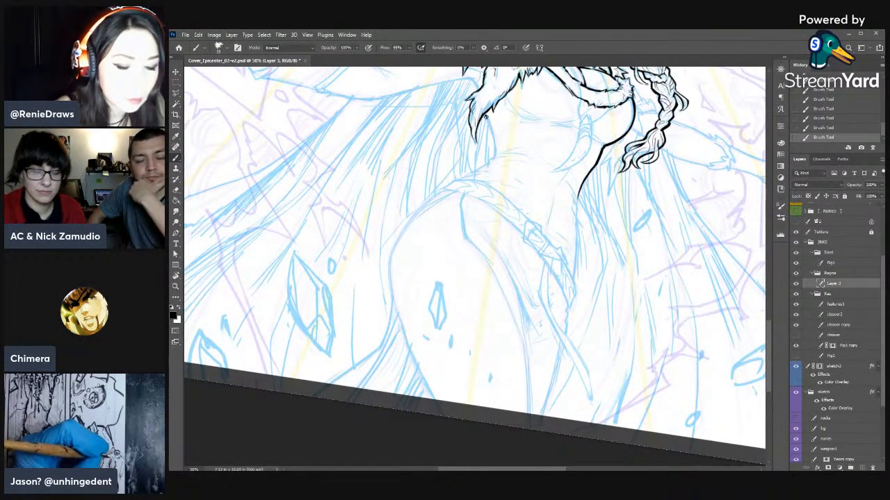
# - Ink the opposite torso contour beneath the fur collar's hanging tip, trimming its end with the Eraser
pyautogui.moveTo(484, 113)
pyautogui.mouseDown()
pyautogui.moveTo(495, 154)
pyautogui.moveTo(492, 142)
pyautogui.mouseUp()
pyautogui.press('e')
pyautogui.moveTo(491, 138); pyautogui.dragTo(497, 149)
pyautogui.press('r')
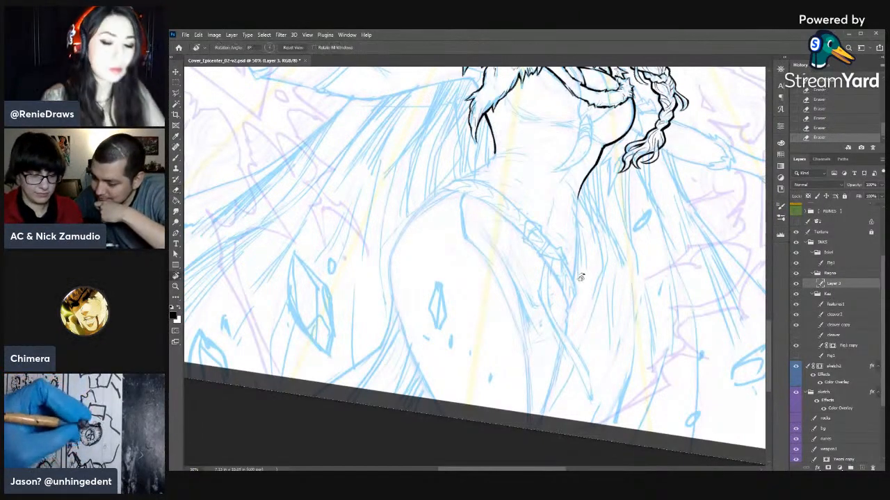
pyautogui.moveTo(622, 295); pyautogui.dragTo(638, 259)
pyautogui.moveTo(556, 269); pyautogui.dragTo(659, 373)
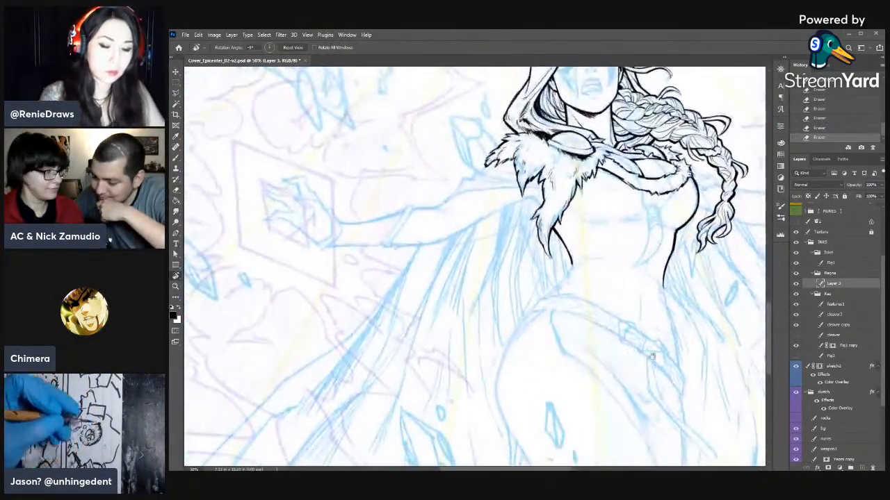
pyautogui.moveTo(657, 313); pyautogui.dragTo(671, 253)
pyautogui.press('b')
pyautogui.moveTo(589, 212)
pyautogui.mouseDown()
pyautogui.moveTo(590, 222)
pyautogui.moveTo(485, 263)
pyautogui.moveTo(473, 278)
pyautogui.mouseUp()
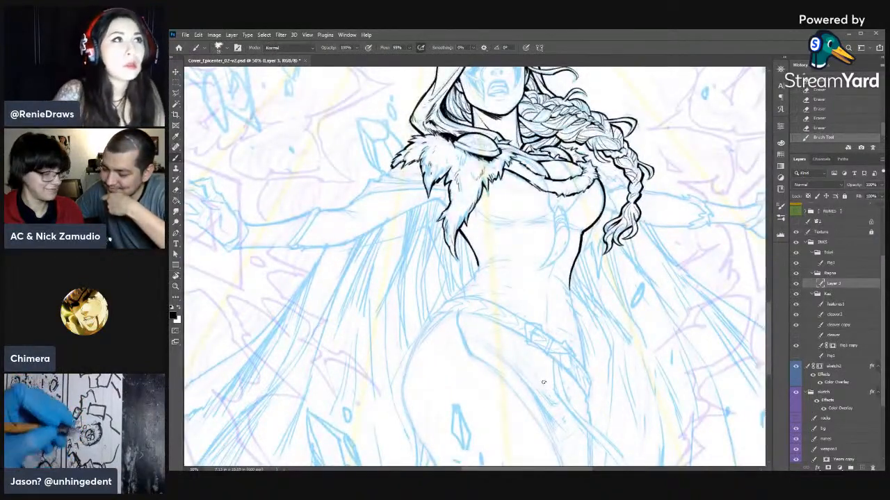
# - Ink the outward-flaring contour from the waist to the hip on the fur-tip side of the torso
pyautogui.moveTo(471, 290)
pyautogui.mouseDown()
pyautogui.moveTo(534, 277)
pyautogui.moveTo(542, 252)
pyautogui.moveTo(542, 261)
pyautogui.mouseUp()
pyautogui.press('e')
pyautogui.press('b')
pyautogui.moveTo(543, 255); pyautogui.dragTo(495, 299)
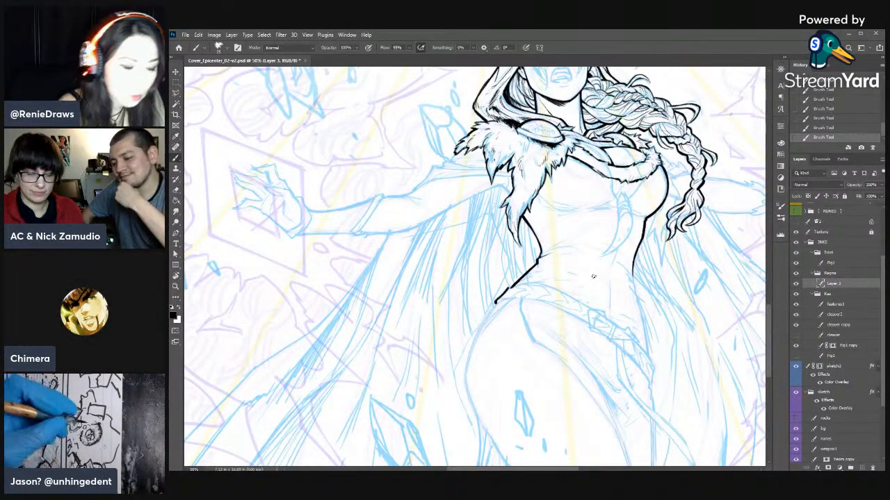
# - Ink the curved garment edge meeting the hip contour in a sharp point, cleaning it up with Eraser and brush
pyautogui.press('r')
pyautogui.moveTo(571, 314)
pyautogui.mouseDown()
pyautogui.moveTo(563, 178)
pyautogui.moveTo(532, 155)
pyautogui.mouseUp()
pyautogui.press('space')
pyautogui.moveTo(495, 191)
pyautogui.mouseDown()
pyautogui.moveTo(533, 143)
pyautogui.moveTo(514, 159)
pyautogui.moveTo(528, 184)
pyautogui.mouseUp()
pyautogui.press('e')
pyautogui.moveTo(521, 179); pyautogui.dragTo(542, 188)
pyautogui.press('b')
pyautogui.moveTo(534, 182); pyautogui.dragTo(543, 189)
pyautogui.moveTo(535, 185); pyautogui.dragTo(544, 189)
pyautogui.moveTo(530, 143); pyautogui.dragTo(546, 189)
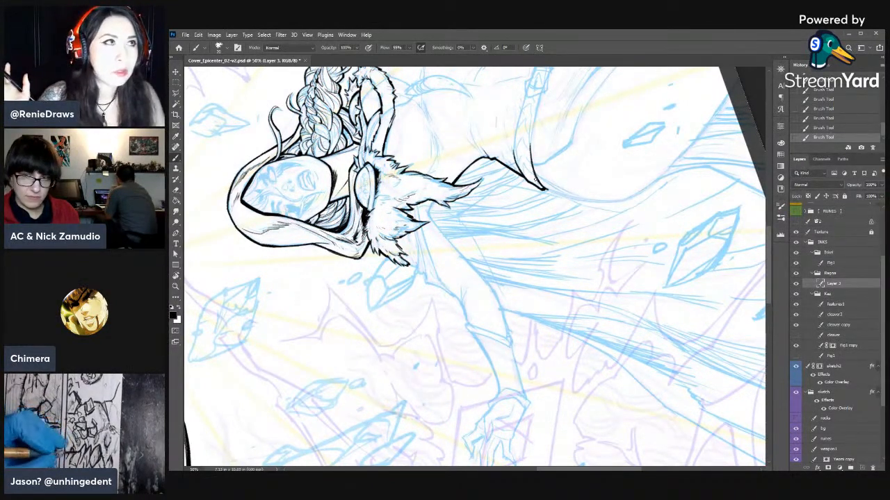
# - Clean up the fur collar's strands beside the braid with alternating Eraser and brush strokes
pyautogui.moveTo(464, 133); pyautogui.dragTo(603, 190)
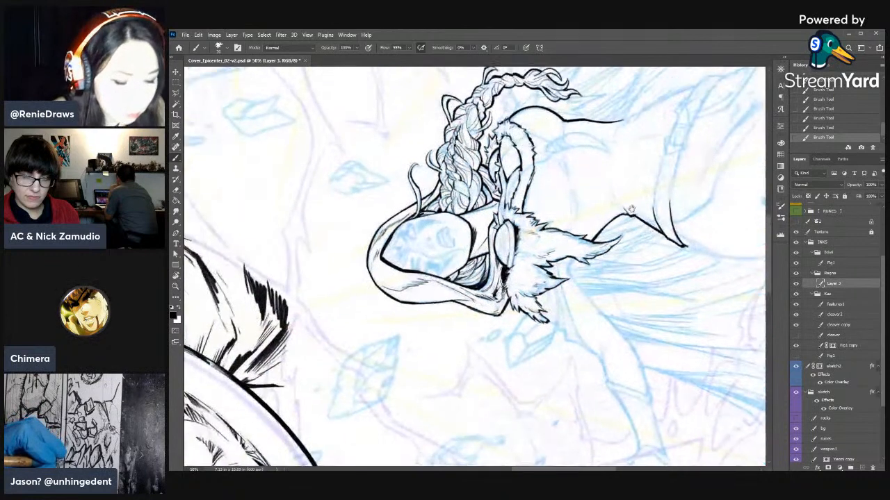
pyautogui.press('e')
pyautogui.moveTo(499, 141); pyautogui.dragTo(500, 163)
pyautogui.moveTo(499, 161); pyautogui.dragTo(507, 201)
pyautogui.press('b')
pyautogui.moveTo(502, 195)
pyautogui.mouseDown()
pyautogui.moveTo(508, 207)
pyautogui.moveTo(509, 190)
pyautogui.mouseUp()
pyautogui.press('e')
pyautogui.moveTo(508, 191)
pyautogui.mouseDown()
pyautogui.moveTo(513, 179)
pyautogui.moveTo(507, 201)
pyautogui.moveTo(510, 192)
pyautogui.mouseUp()
pyautogui.press('b')
pyautogui.moveTo(509, 178); pyautogui.dragTo(512, 187)
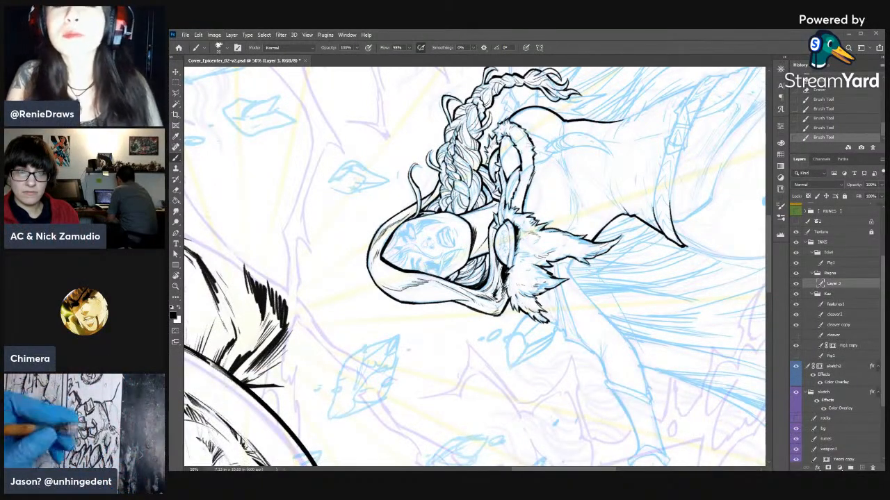
# - Reselect the woman's ink layer, Layer 3, and add brush detail to the tips of the shoulder fur
pyautogui.click(838, 273)
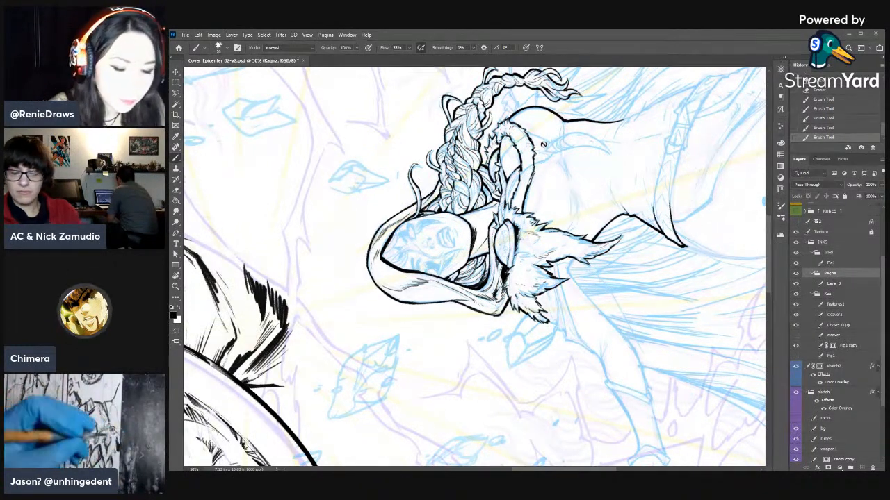
pyautogui.click(833, 284)
pyautogui.press('r')
pyautogui.moveTo(643, 250)
pyautogui.mouseDown()
pyautogui.moveTo(649, 282)
pyautogui.moveTo(636, 203)
pyautogui.mouseUp()
pyautogui.press('b')
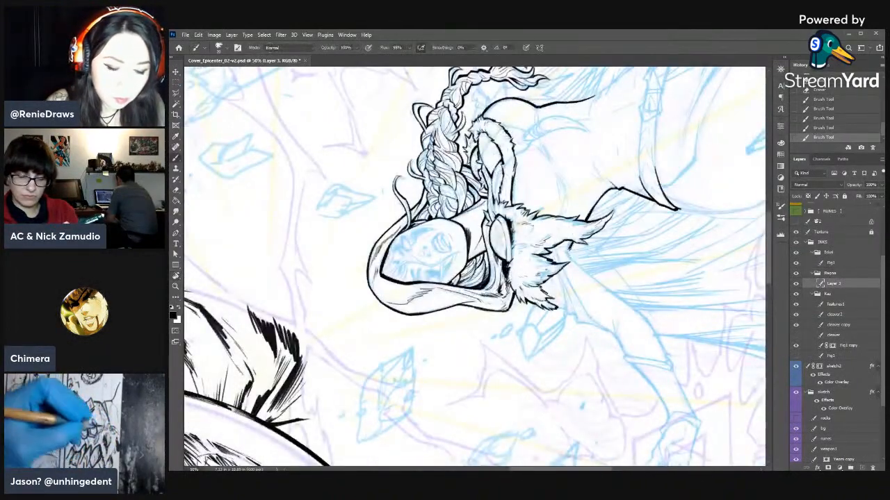
pyautogui.moveTo(573, 241); pyautogui.dragTo(571, 247)
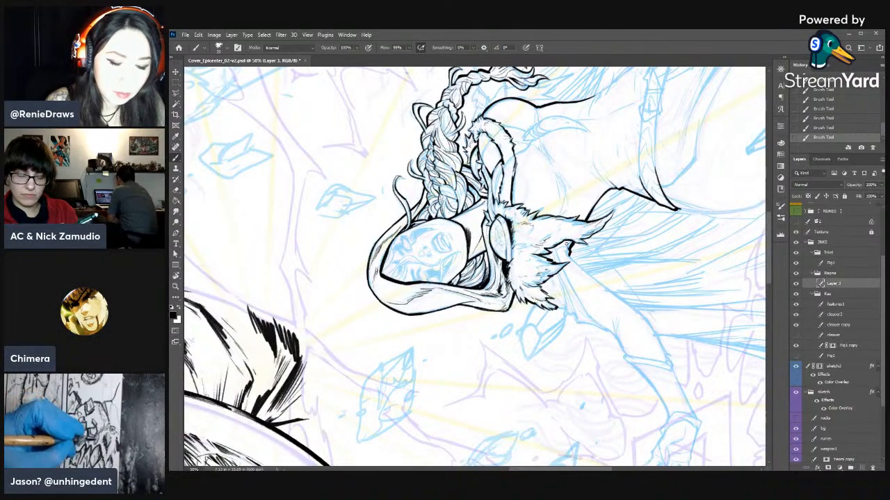
# - Rotate the canvas and ink both edges of the upper arm descending from beneath the shoulder fur
pyautogui.press('r')
pyautogui.moveTo(630, 243)
pyautogui.mouseDown()
pyautogui.moveTo(445, 419)
pyautogui.moveTo(350, 361)
pyautogui.mouseUp()
pyautogui.press('space')
pyautogui.moveTo(375, 330)
pyautogui.mouseDown()
pyautogui.moveTo(483, 278)
pyautogui.moveTo(629, 259)
pyautogui.moveTo(597, 176)
pyautogui.mouseUp()
pyautogui.press('r')
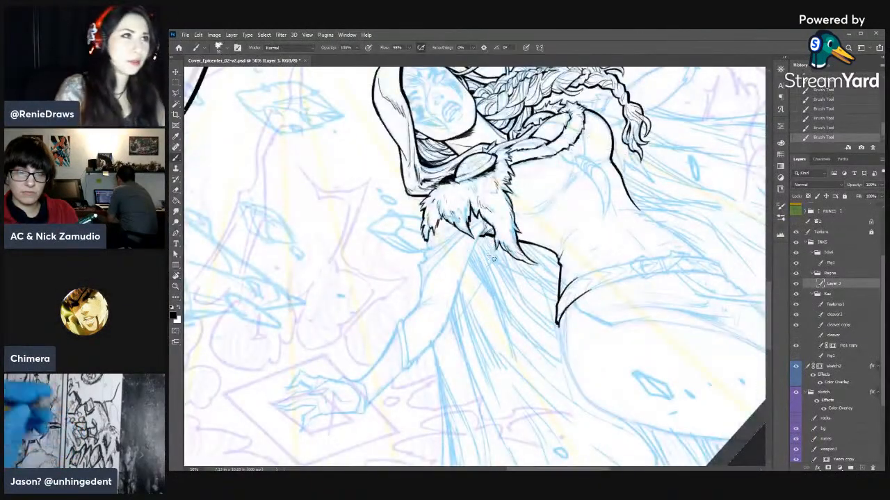
pyautogui.moveTo(435, 296); pyautogui.dragTo(516, 271)
pyautogui.moveTo(564, 209); pyautogui.dragTo(532, 295)
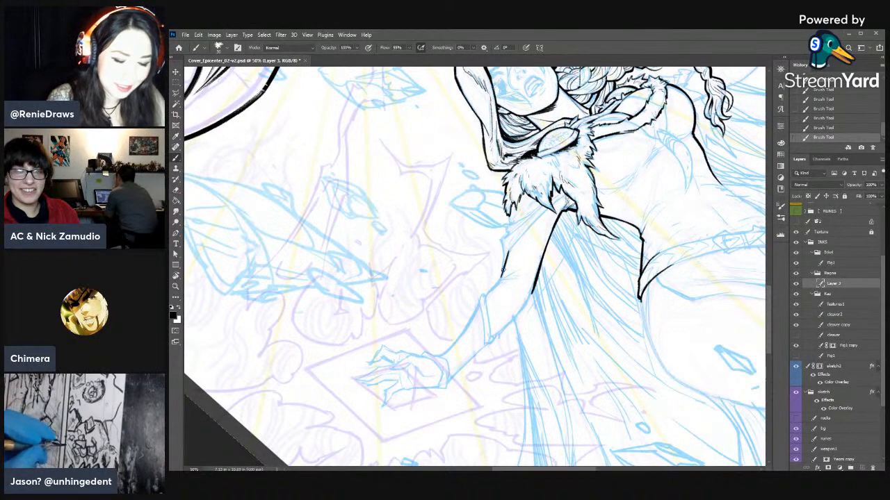
# - Shape the outer elbow crease with small Eraser and brush touches and continue the arm's edges to the forearm band
pyautogui.press('e')
pyautogui.click(505, 275)
pyautogui.click(505, 275)
pyautogui.press('b')
pyautogui.click(499, 279)
pyautogui.click(500, 278)
pyautogui.press('e')
pyautogui.click(500, 279)
pyautogui.click(501, 279)
pyautogui.press('b')
pyautogui.click(499, 280)
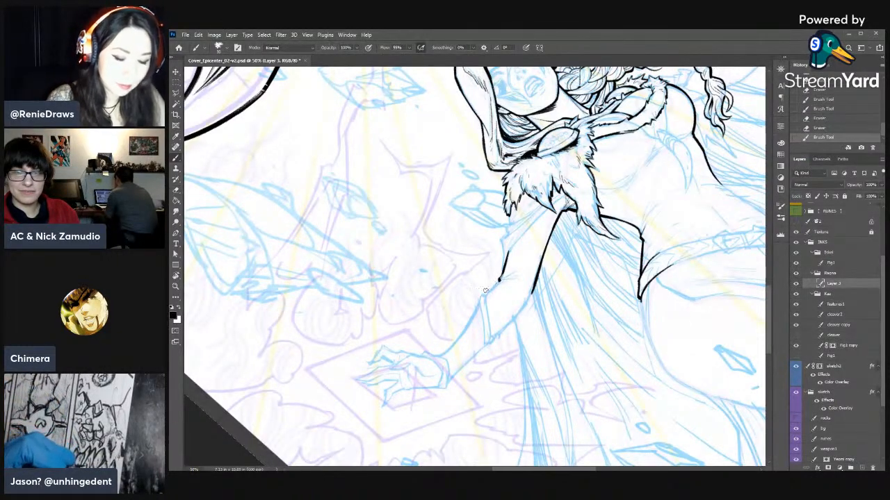
pyautogui.moveTo(499, 280); pyautogui.dragTo(493, 287)
pyautogui.moveTo(499, 281); pyautogui.dragTo(485, 299)
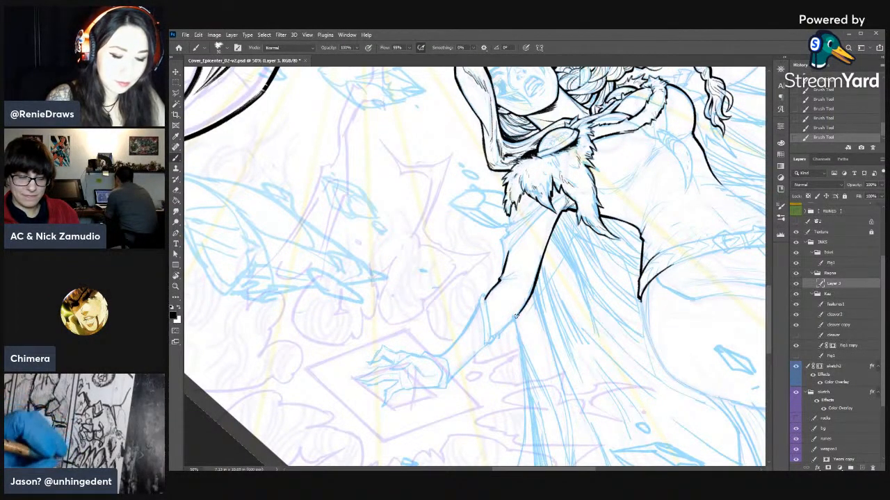
# - Thicken the underside contour of the arm up to the forearm band and trim its end with the Eraser
pyautogui.press('r')
pyautogui.moveTo(634, 236)
pyautogui.mouseDown()
pyautogui.moveTo(326, 363)
pyautogui.moveTo(310, 285)
pyautogui.mouseUp()
pyautogui.press('b')
pyautogui.moveTo(540, 230); pyautogui.dragTo(561, 202)
pyautogui.moveTo(533, 241); pyautogui.dragTo(546, 219)
pyautogui.moveTo(527, 261); pyautogui.dragTo(530, 250)
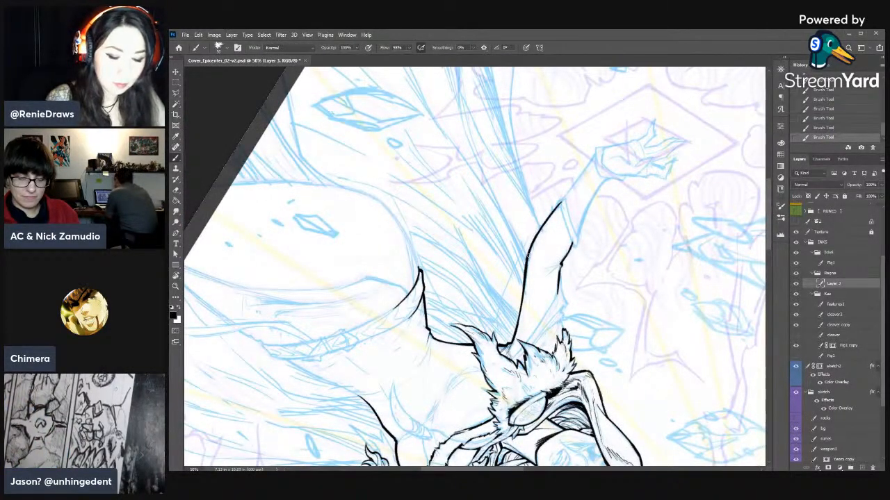
pyautogui.press('e')
pyautogui.moveTo(559, 199); pyautogui.dragTo(563, 198)
pyautogui.moveTo(558, 201); pyautogui.dragTo(562, 198)
pyautogui.press('b')
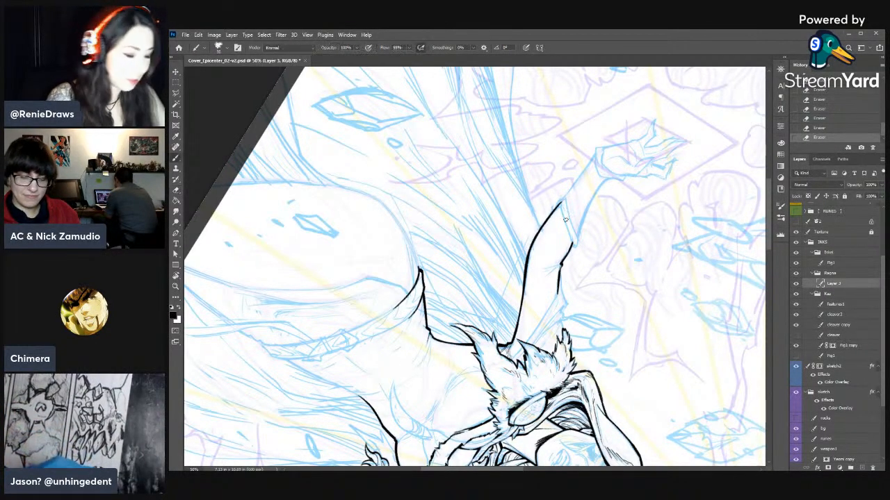
# - Reinforce the arm's underside contour next to the forearm band and erase the excess at its tip
pyautogui.press('r')
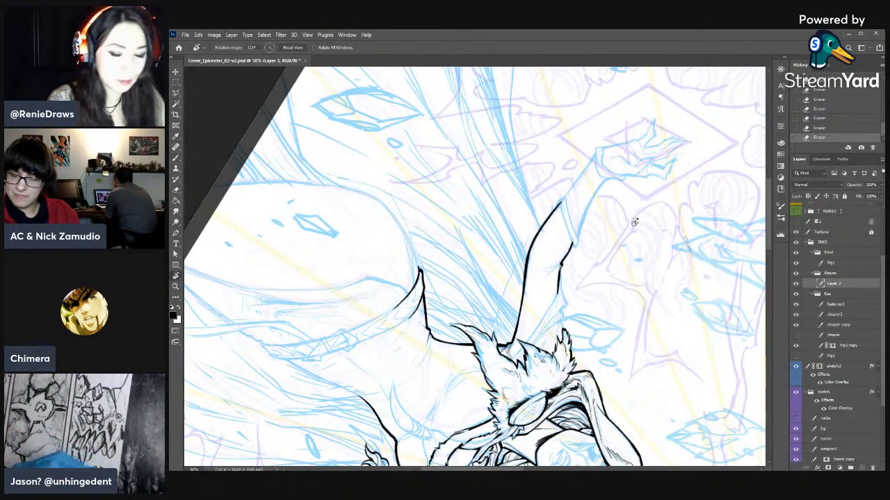
pyautogui.moveTo(634, 222); pyautogui.dragTo(584, 142)
pyautogui.press('e')
pyautogui.press('b')
pyautogui.moveTo(511, 167); pyautogui.dragTo(510, 201)
pyautogui.moveTo(511, 178); pyautogui.dragTo(510, 217)
pyautogui.press('e')
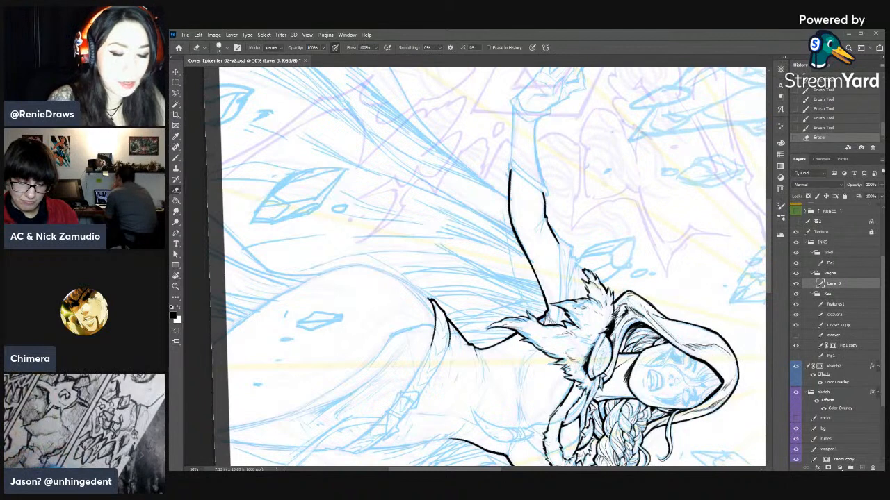
pyautogui.click(512, 167)
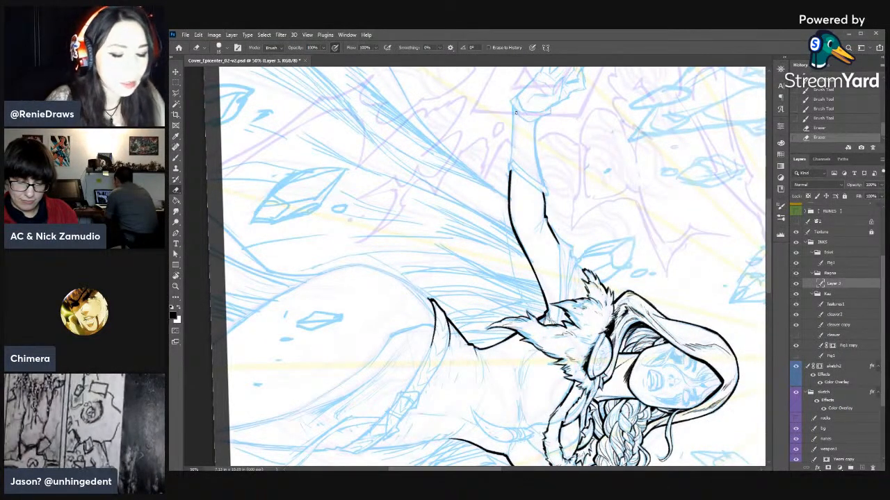
pyautogui.press('b')
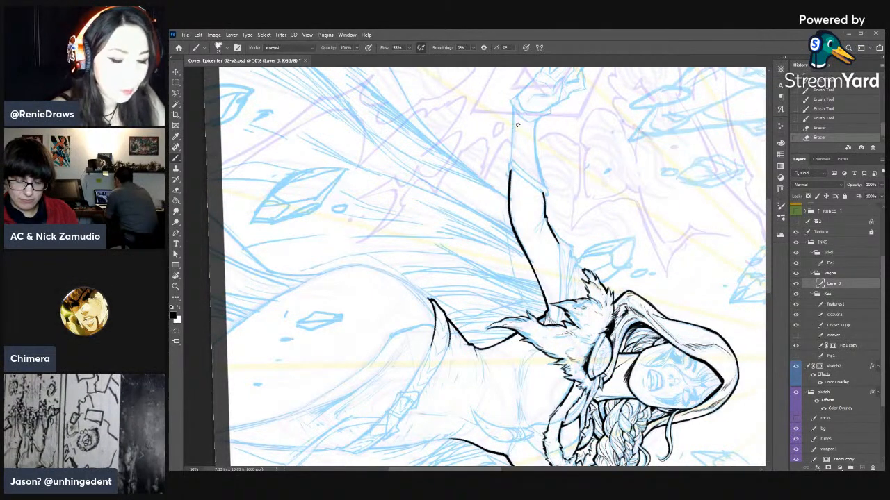
# - Ink both edges of the forearm between the forearm band and the wrist
pyautogui.moveTo(514, 106)
pyautogui.mouseDown()
pyautogui.moveTo(510, 164)
pyautogui.moveTo(511, 154)
pyautogui.mouseUp()
pyautogui.press('e')
pyautogui.press('b')
pyautogui.moveTo(512, 140); pyautogui.dragTo(510, 159)
pyautogui.moveTo(511, 143); pyautogui.dragTo(510, 161)
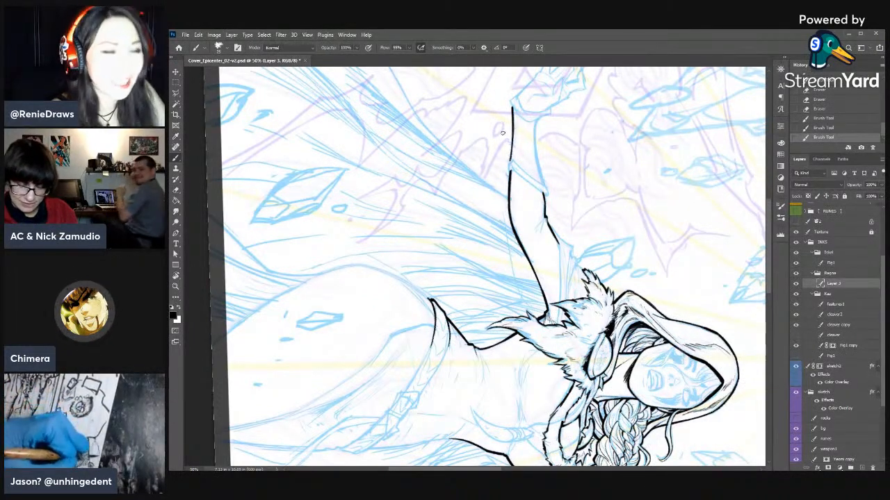
pyautogui.moveTo(539, 119); pyautogui.dragTo(536, 126)
pyautogui.moveTo(538, 120); pyautogui.dragTo(542, 185)
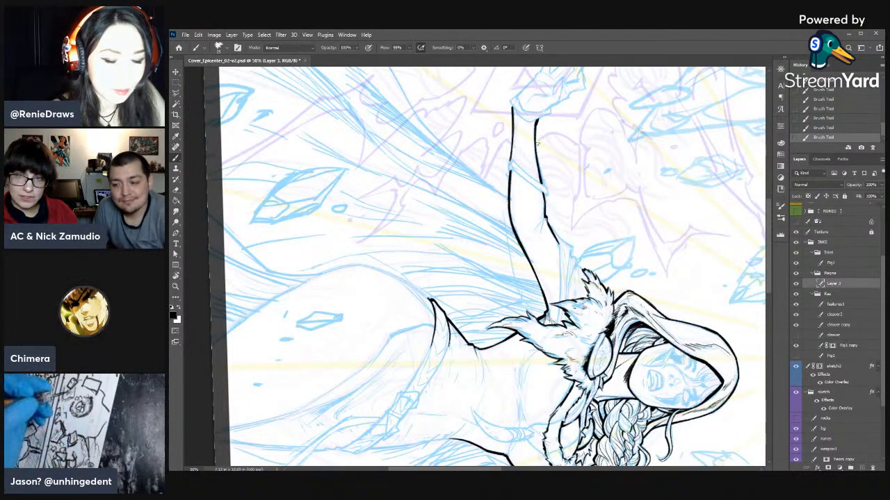
# - Thicken the forearm's underside line and clean up where it meets the forearm band
pyautogui.moveTo(512, 132); pyautogui.dragTo(510, 158)
pyautogui.press('e')
pyautogui.moveTo(511, 146); pyautogui.dragTo(510, 172)
pyautogui.press('b')
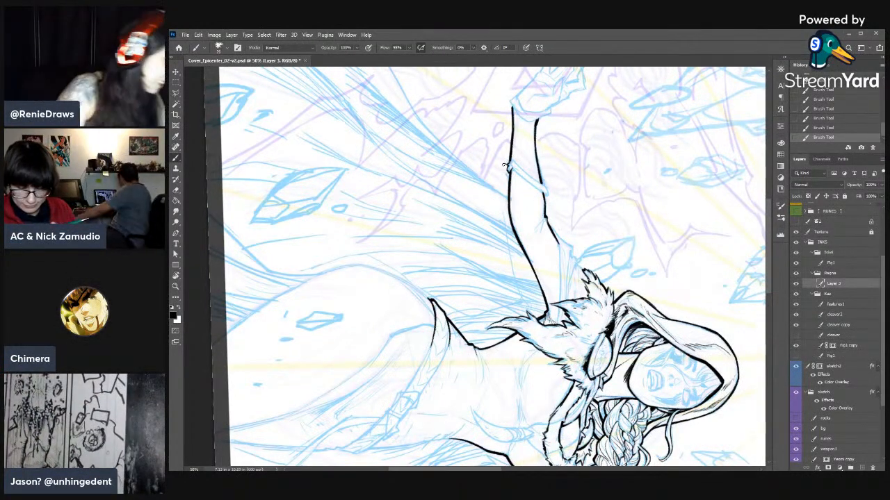
# - Ink the jagged band around the forearm with short brush strokes, trimming its far edge with the Eraser
pyautogui.press('e')
pyautogui.moveTo(513, 164); pyautogui.dragTo(514, 170)
pyautogui.press('b')
pyautogui.moveTo(513, 170); pyautogui.dragTo(529, 184)
pyautogui.moveTo(523, 179); pyautogui.dragTo(543, 193)
pyautogui.moveTo(512, 162); pyautogui.dragTo(545, 195)
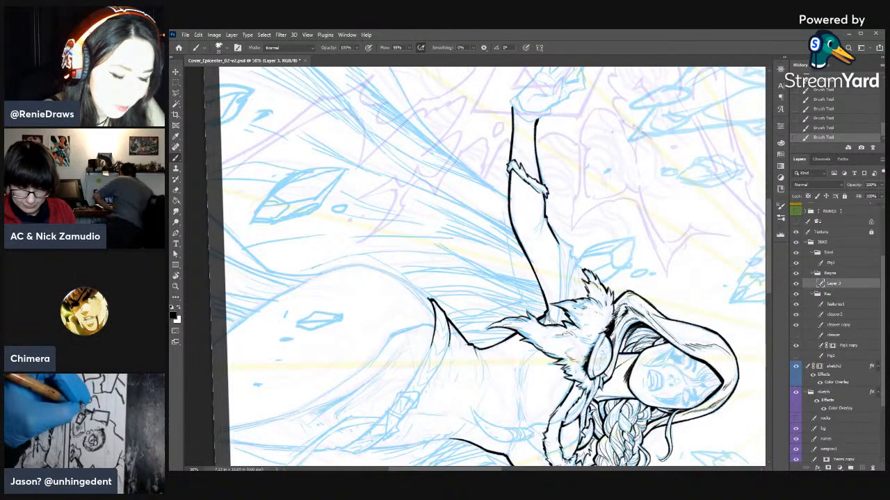
pyautogui.press('e')
pyautogui.moveTo(534, 183); pyautogui.dragTo(546, 194)
pyautogui.press('b')
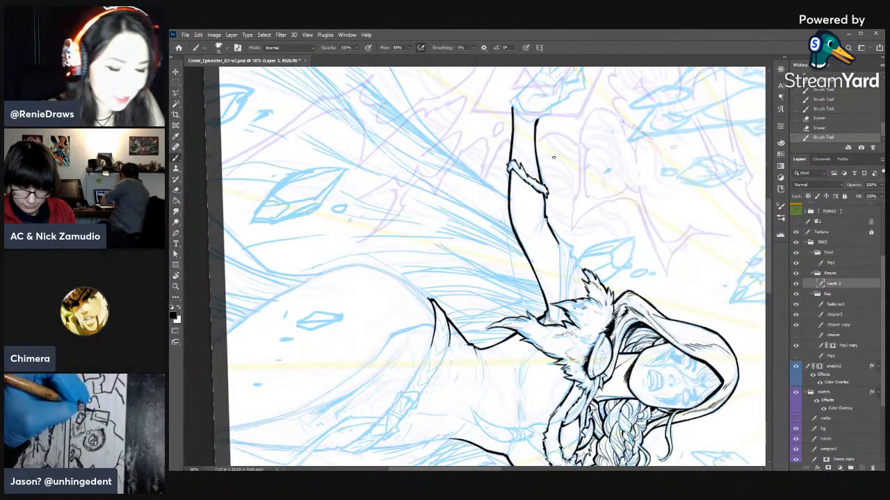
# - Reduce the brush size and ink the jagged cuff around the wrist, closing its edge against the palm
pyautogui.press('[')
pyautogui.moveTo(511, 106); pyautogui.dragTo(518, 97)
pyautogui.press('r')
pyautogui.moveTo(563, 126)
pyautogui.mouseDown()
pyautogui.moveTo(486, 112)
pyautogui.moveTo(410, 121)
pyautogui.mouseUp()
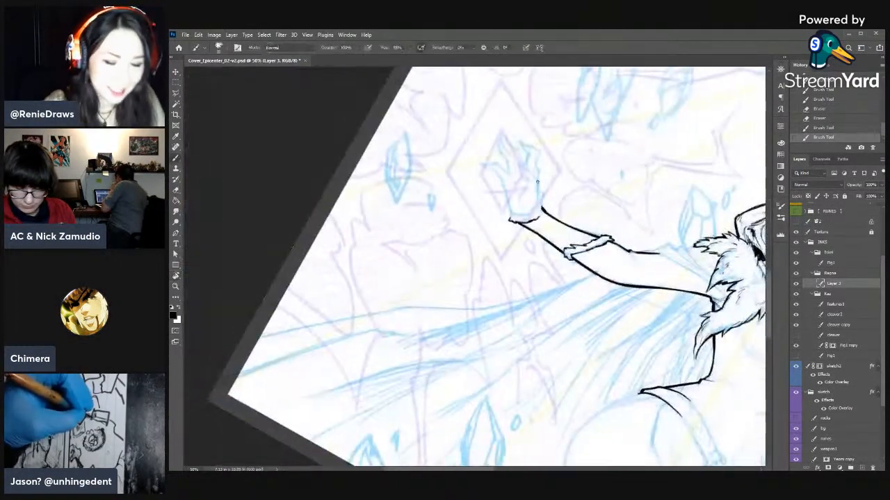
pyautogui.moveTo(542, 200); pyautogui.dragTo(529, 213)
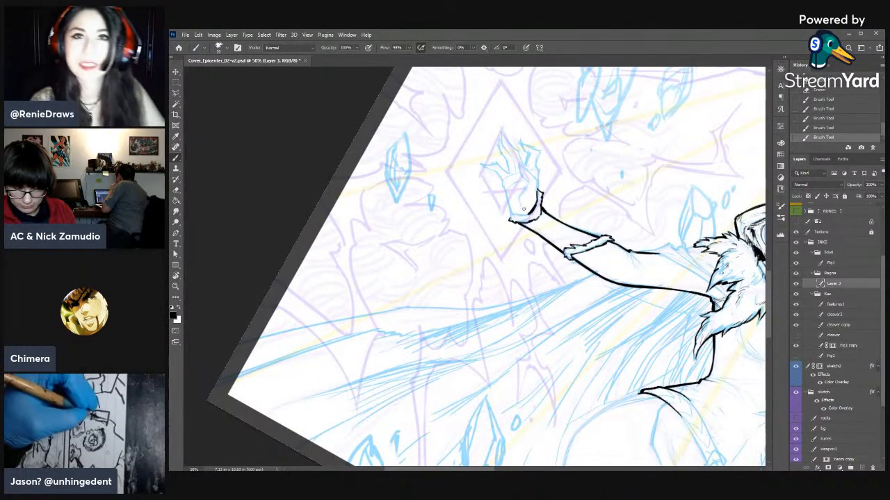
pyautogui.press('r')
pyautogui.moveTo(616, 217); pyautogui.dragTo(602, 187)
pyautogui.moveTo(496, 207); pyautogui.dragTo(517, 203)
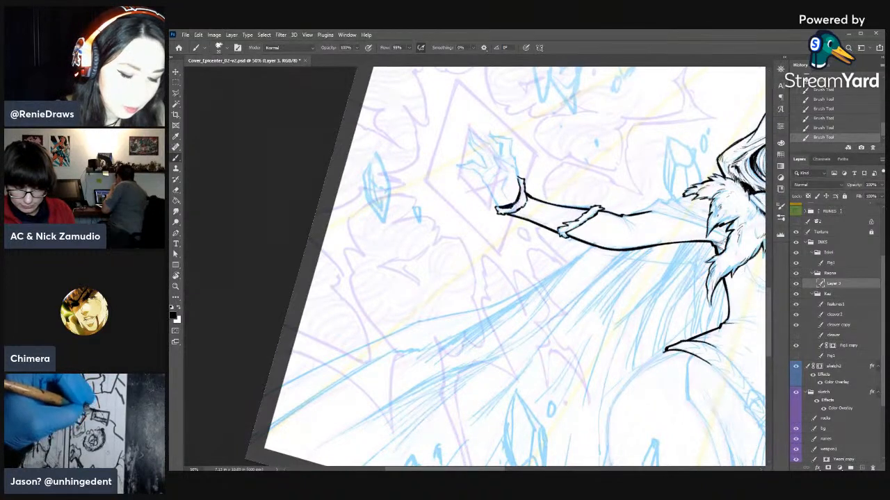
# - Ink the palm's outer edges and the bent digit above it, refining its tip with a smaller brush and Eraser
pyautogui.moveTo(486, 186); pyautogui.dragTo(495, 204)
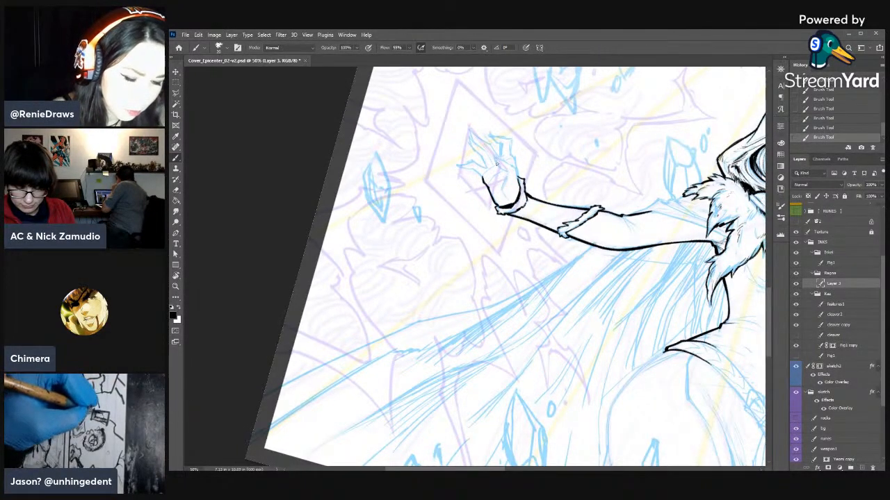
pyautogui.moveTo(496, 160); pyautogui.dragTo(507, 172)
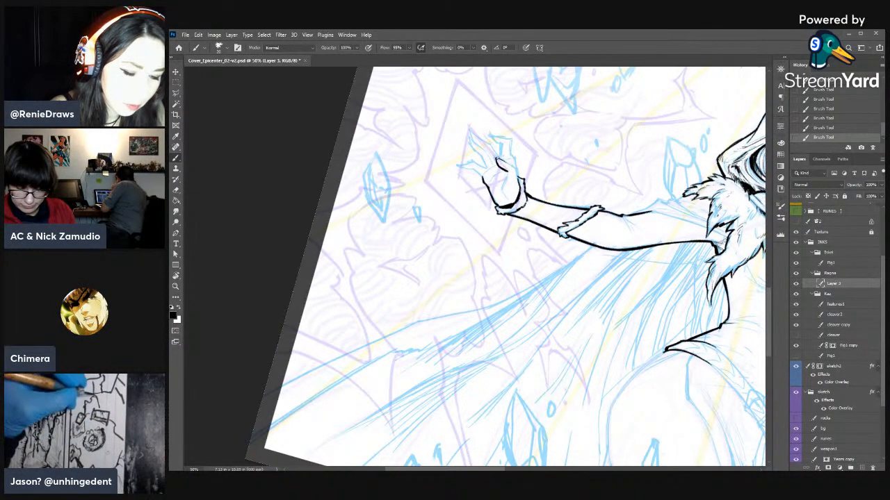
pyautogui.press('e')
pyautogui.moveTo(502, 171)
pyautogui.mouseDown()
pyautogui.moveTo(515, 170)
pyautogui.moveTo(506, 167)
pyautogui.mouseUp()
pyautogui.press('b')
pyautogui.press('[')
pyautogui.press('e')
pyautogui.press('b')
pyautogui.moveTo(499, 161); pyautogui.dragTo(507, 174)
pyautogui.moveTo(508, 169); pyautogui.dragTo(502, 186)
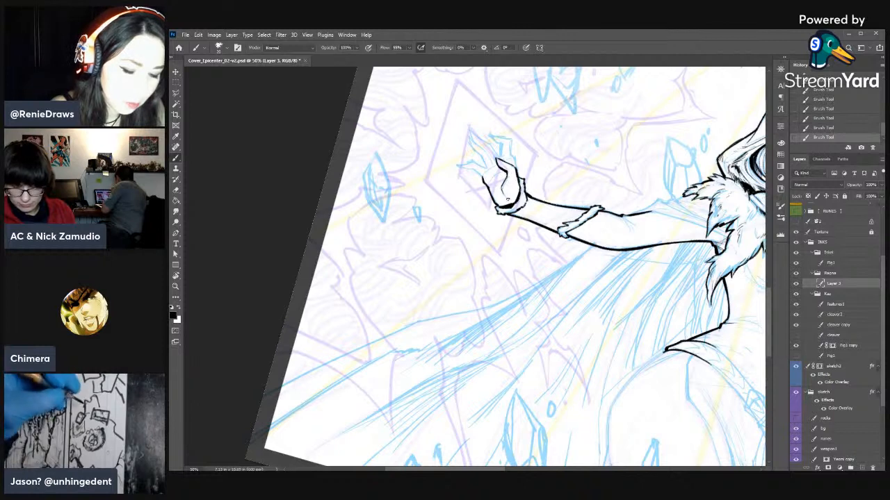
# - Ink the second bent finger above the palm, closing and sharpening its squared tip with the Eraser
pyautogui.press('e')
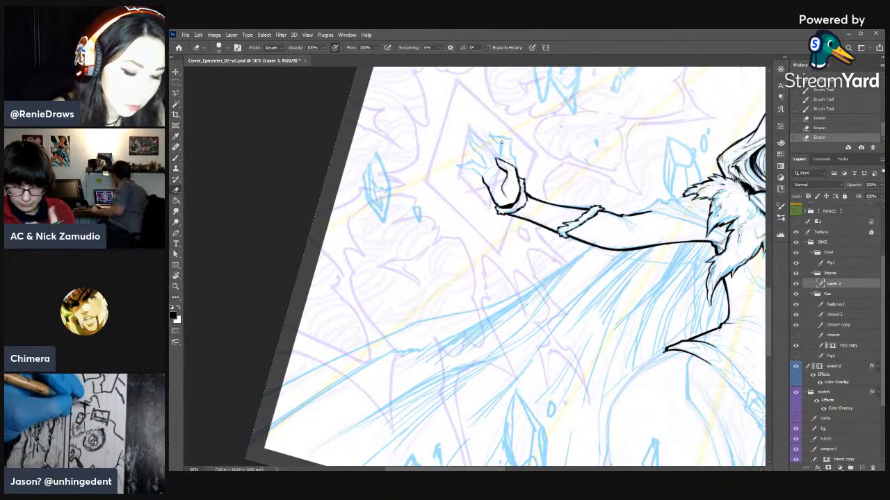
pyautogui.press('b')
pyautogui.moveTo(502, 144); pyautogui.dragTo(514, 169)
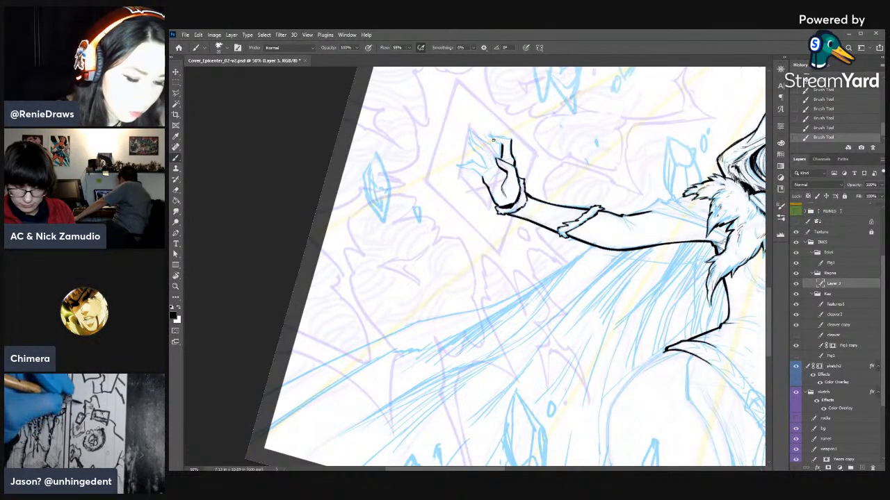
pyautogui.moveTo(492, 140); pyautogui.dragTo(502, 145)
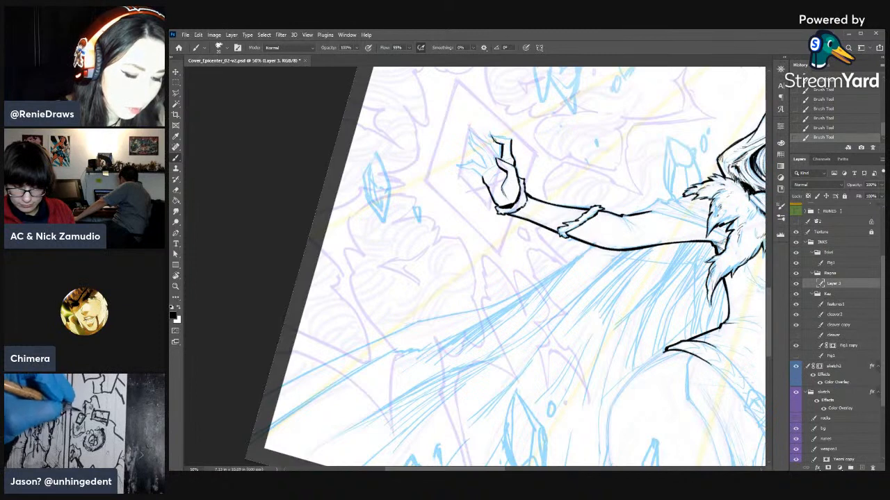
pyautogui.press('e')
pyautogui.moveTo(494, 137); pyautogui.dragTo(501, 142)
pyautogui.moveTo(495, 140); pyautogui.dragTo(501, 143)
pyautogui.moveTo(496, 141); pyautogui.dragTo(502, 134)
pyautogui.press('b')
pyautogui.press('e')
pyautogui.moveTo(495, 132); pyautogui.dragTo(502, 133)
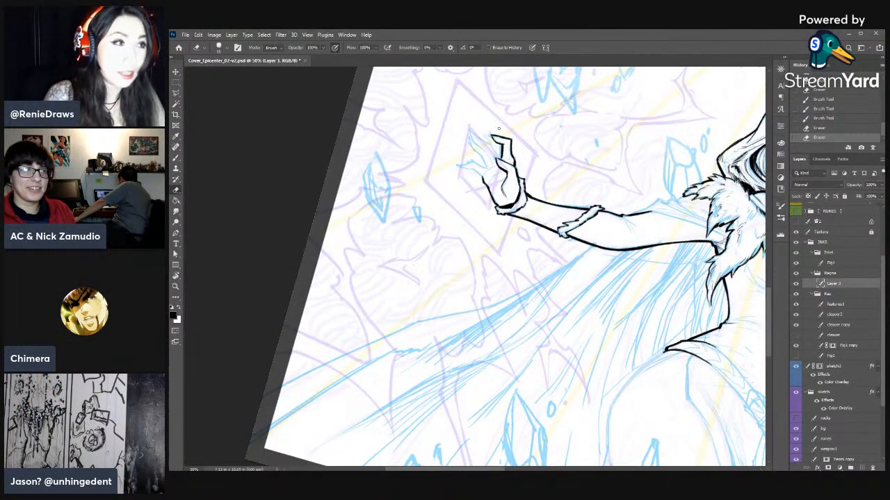
# - Ink the raised middle finger's pointed tip and sides along the sketch, trimming the tip with the Eraser
pyautogui.press('b')
pyautogui.moveTo(470, 132); pyautogui.dragTo(475, 132)
pyautogui.moveTo(470, 132); pyautogui.dragTo(470, 133)
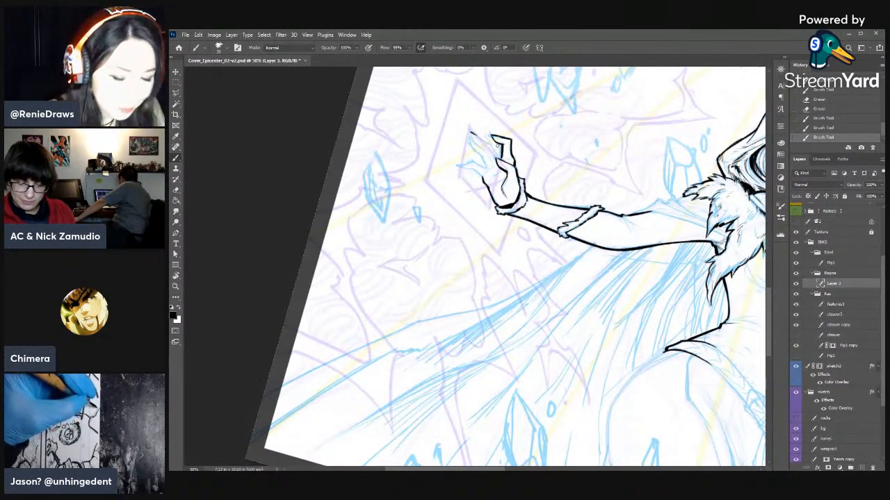
pyautogui.press('r')
pyautogui.moveTo(503, 135)
pyautogui.mouseDown()
pyautogui.moveTo(555, 159)
pyautogui.moveTo(532, 151)
pyautogui.mouseUp()
pyautogui.moveTo(528, 145)
pyautogui.mouseDown()
pyautogui.moveTo(539, 163)
pyautogui.moveTo(535, 157)
pyautogui.mouseUp()
pyautogui.moveTo(534, 156); pyautogui.dragTo(540, 164)
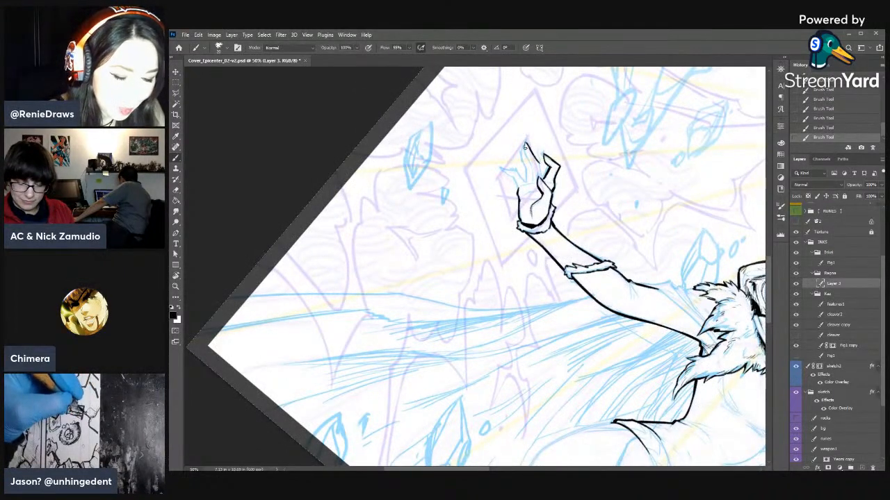
pyautogui.press('e')
pyautogui.moveTo(524, 155); pyautogui.dragTo(525, 147)
pyautogui.moveTo(524, 153); pyautogui.dragTo(521, 146)
pyautogui.press('b')
pyautogui.moveTo(522, 159)
pyautogui.mouseDown()
pyautogui.moveTo(521, 145)
pyautogui.moveTo(525, 167)
pyautogui.mouseUp()
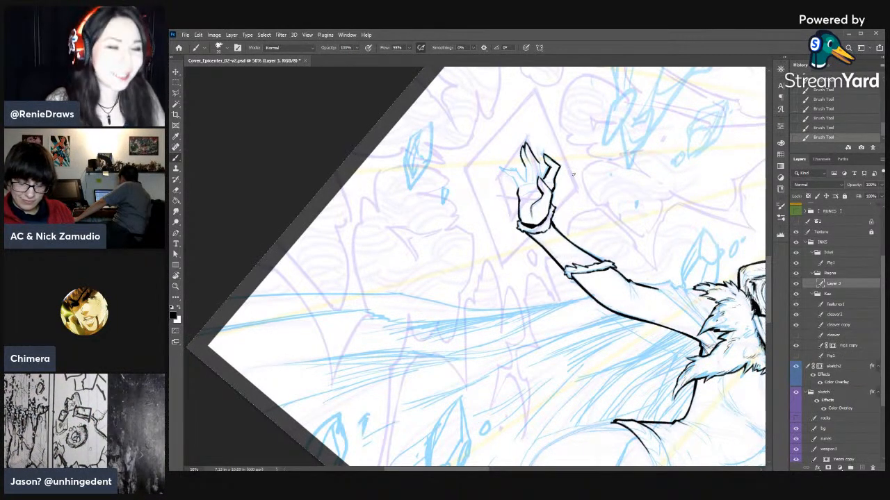
# - Ink the inner edges of the middle fingers and the outlines of the remaining outer digit
pyautogui.press('r')
pyautogui.moveTo(574, 177); pyautogui.dragTo(545, 152)
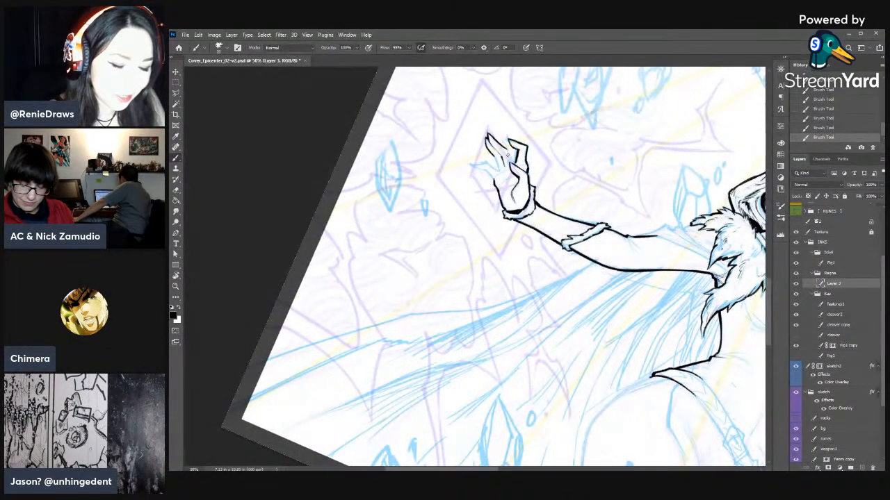
pyautogui.moveTo(507, 150); pyautogui.dragTo(513, 166)
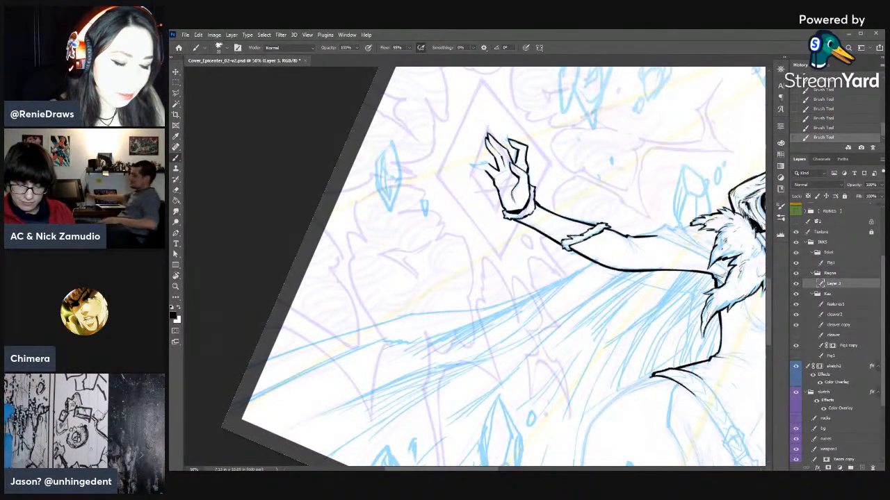
pyautogui.press('r')
pyautogui.moveTo(481, 198)
pyautogui.mouseDown()
pyautogui.moveTo(405, 240)
pyautogui.moveTo(555, 239)
pyautogui.moveTo(524, 251)
pyautogui.moveTo(533, 252)
pyautogui.mouseUp()
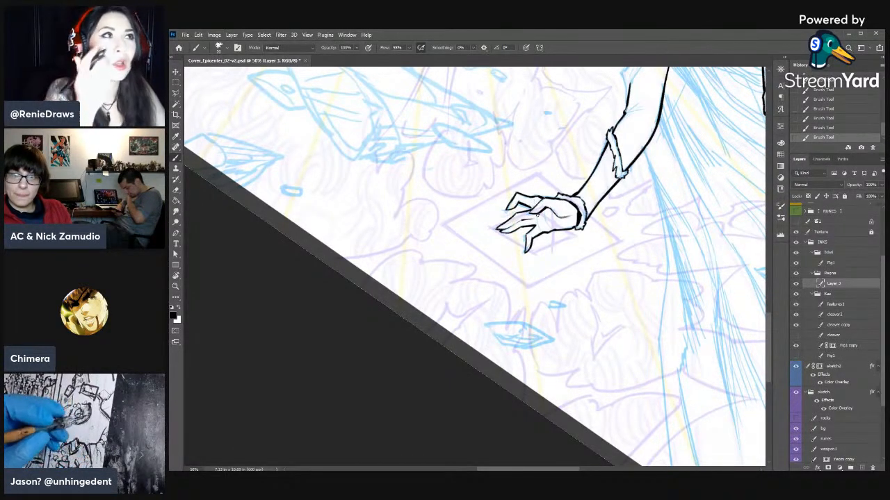
# - Refine the bent finger's tip and knuckle lines, alternating short brush strokes with small Eraser trims
pyautogui.press('r')
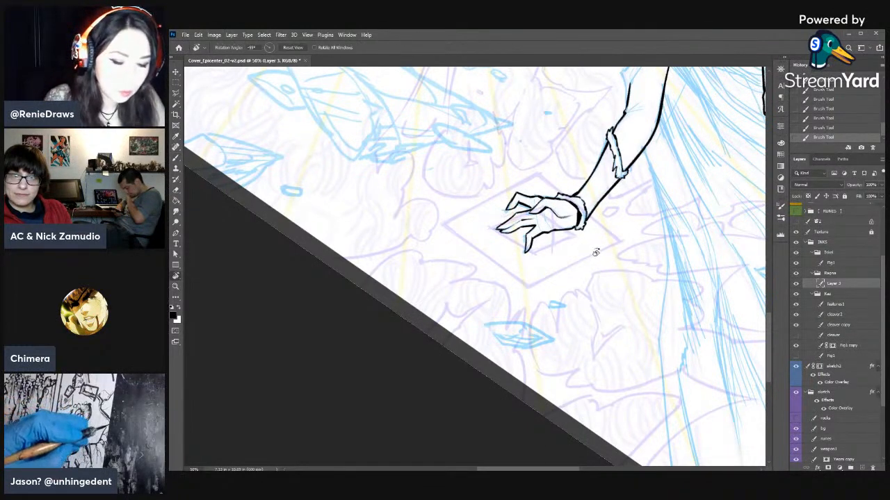
pyautogui.moveTo(595, 252); pyautogui.dragTo(481, 147)
pyautogui.moveTo(431, 201)
pyautogui.mouseDown()
pyautogui.moveTo(497, 238)
pyautogui.moveTo(476, 263)
pyautogui.mouseUp()
pyautogui.press('e')
pyautogui.moveTo(472, 257); pyautogui.dragTo(477, 264)
pyautogui.press('b')
pyautogui.moveTo(472, 257); pyautogui.dragTo(479, 260)
pyautogui.moveTo(473, 256); pyautogui.dragTo(484, 267)
pyautogui.press('e')
pyautogui.moveTo(482, 265); pyautogui.dragTo(480, 261)
pyautogui.moveTo(478, 258); pyautogui.dragTo(480, 261)
pyautogui.moveTo(477, 258); pyautogui.dragTo(479, 260)
pyautogui.press('b')
pyautogui.moveTo(474, 255); pyautogui.dragTo(478, 262)
pyautogui.press('e')
pyautogui.moveTo(474, 256); pyautogui.dragTo(478, 261)
pyautogui.press('b')
pyautogui.moveTo(473, 256); pyautogui.dragTo(476, 260)
pyautogui.press('e')
pyautogui.press('b')
pyautogui.moveTo(473, 255); pyautogui.dragTo(478, 261)
pyautogui.press('e')
pyautogui.press('b')
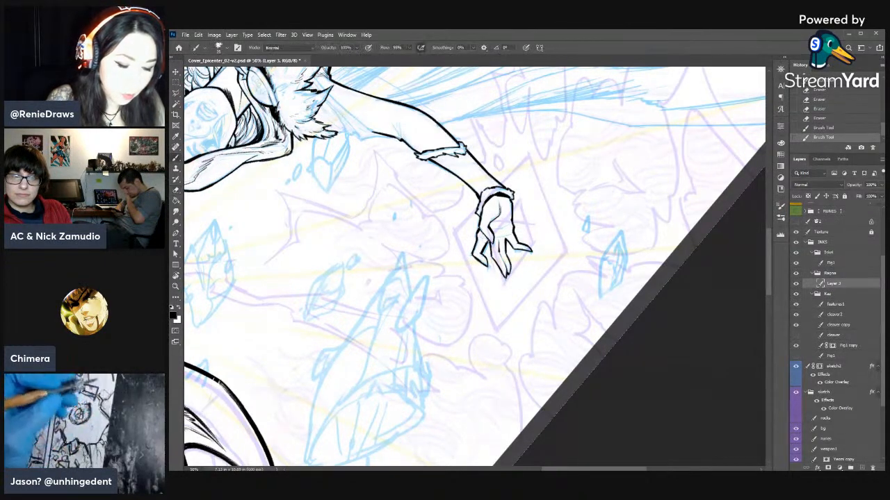
# - Touch up the hand's side contour and ink thin crease lines across the palm
pyautogui.moveTo(478, 225); pyautogui.dragTo(478, 235)
pyautogui.moveTo(498, 202); pyautogui.dragTo(499, 214)
pyautogui.press('e')
pyautogui.press('b')
pyautogui.moveTo(499, 203); pyautogui.dragTo(499, 213)
pyautogui.press('r')
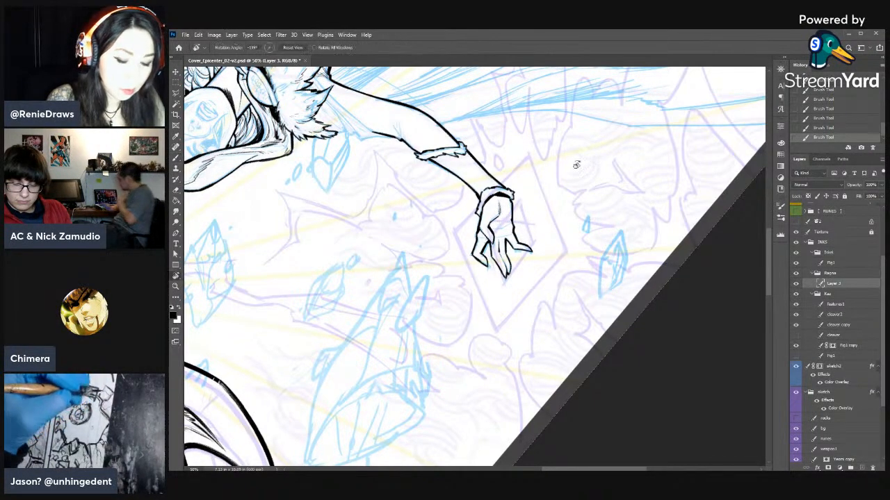
pyautogui.moveTo(538, 171); pyautogui.dragTo(536, 309)
pyautogui.press('b')
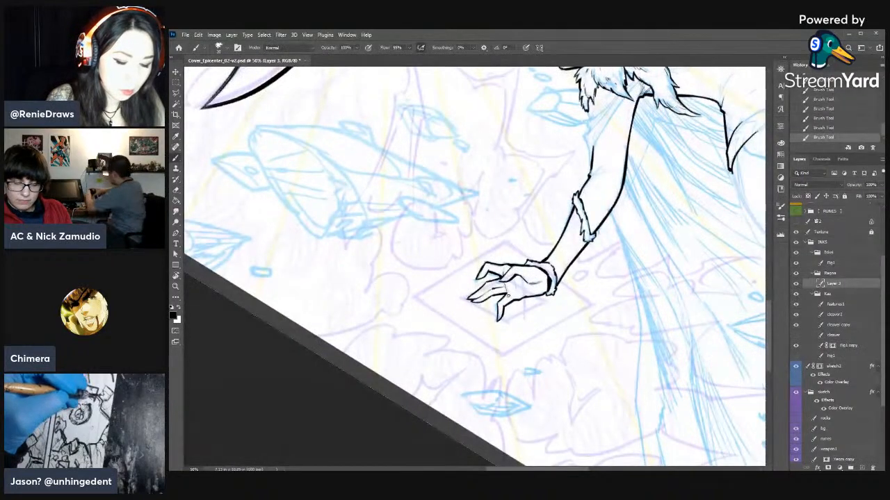
pyautogui.press('r')
pyautogui.moveTo(515, 285)
pyautogui.mouseDown()
pyautogui.moveTo(586, 373)
pyautogui.moveTo(482, 320)
pyautogui.mouseUp()
pyautogui.press('b')
pyautogui.press('r')
pyautogui.moveTo(542, 241); pyautogui.dragTo(541, 295)
pyautogui.press('b')
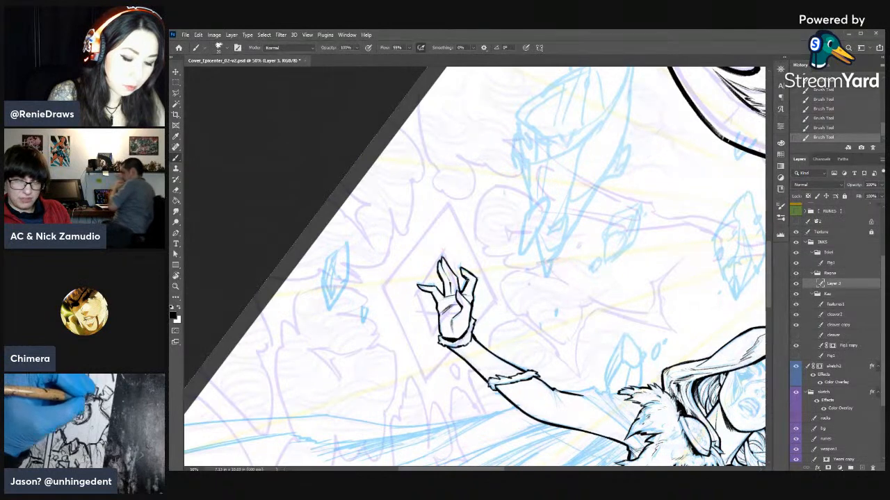
pyautogui.moveTo(493, 300); pyautogui.dragTo(556, 245)
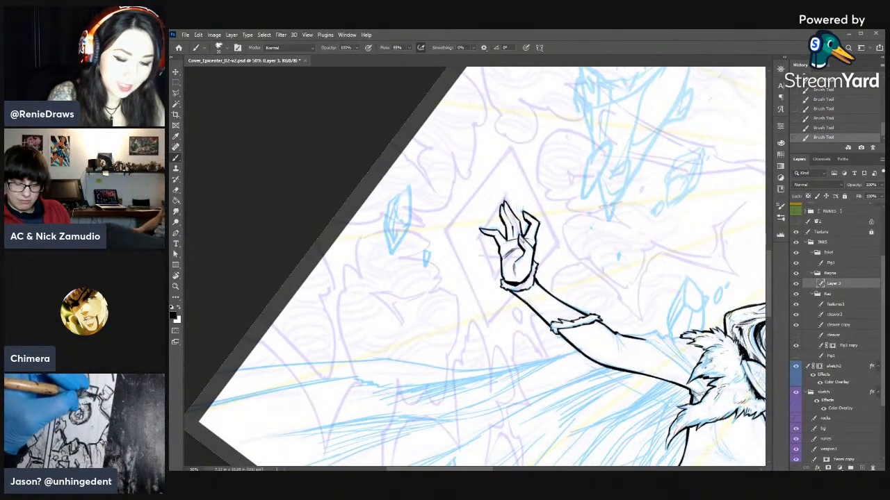
# - Trim the outstretched outer digit's tip with the Eraser, touch up the ink lines, and save the document
pyautogui.press('e')
pyautogui.moveTo(478, 228); pyautogui.dragTo(481, 234)
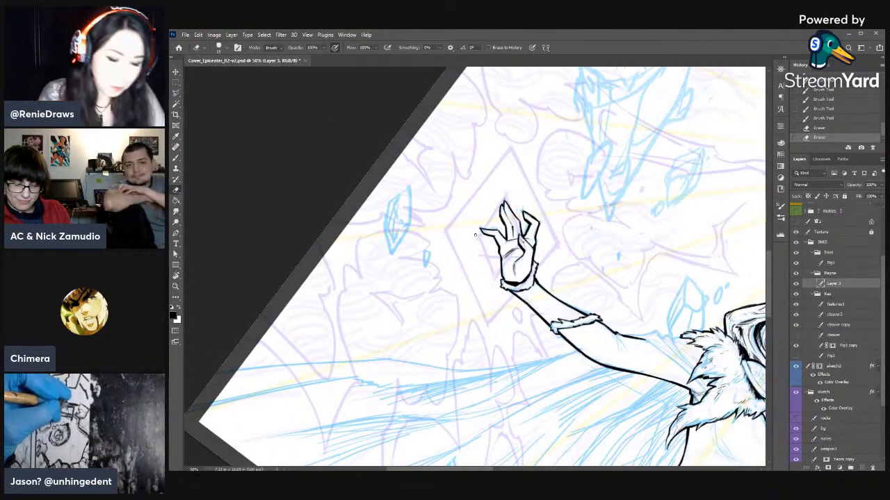
pyautogui.press('r')
pyautogui.moveTo(476, 235); pyautogui.dragTo(589, 223)
pyautogui.press('b')
pyautogui.moveTo(583, 211)
pyautogui.mouseDown()
pyautogui.moveTo(596, 227)
pyautogui.moveTo(603, 222)
pyautogui.mouseUp()
pyautogui.press('r')
pyautogui.press('Escape')
pyautogui.moveTo(569, 288); pyautogui.dragTo(598, 185)
pyautogui.hotkey('ctrl', 's')
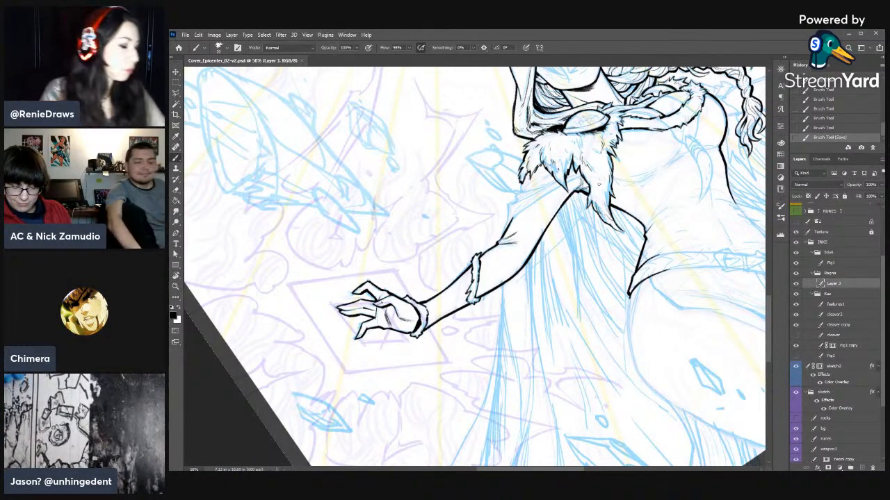
# - Ink the outer edge of the draped cloth on the upper arm, from the fur collar to the elbow
pyautogui.moveTo(508, 207); pyautogui.dragTo(506, 228)
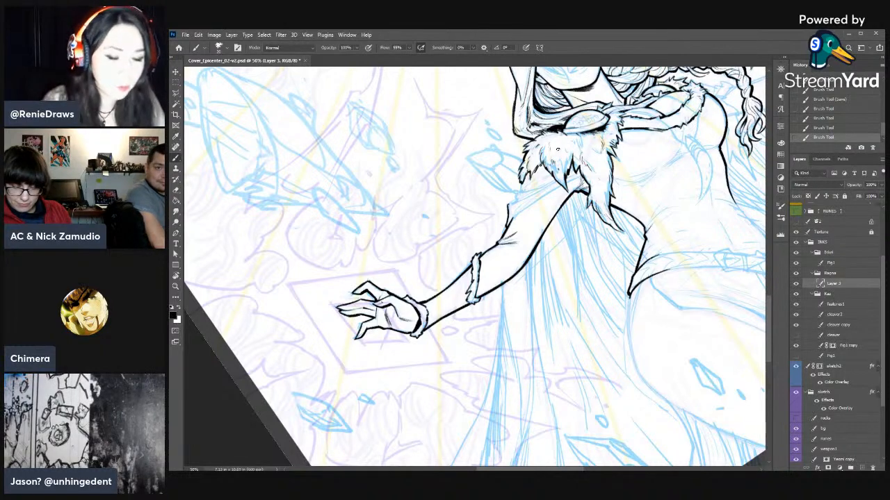
pyautogui.press('e')
pyautogui.moveTo(507, 206); pyautogui.dragTo(508, 221)
pyautogui.press('b')
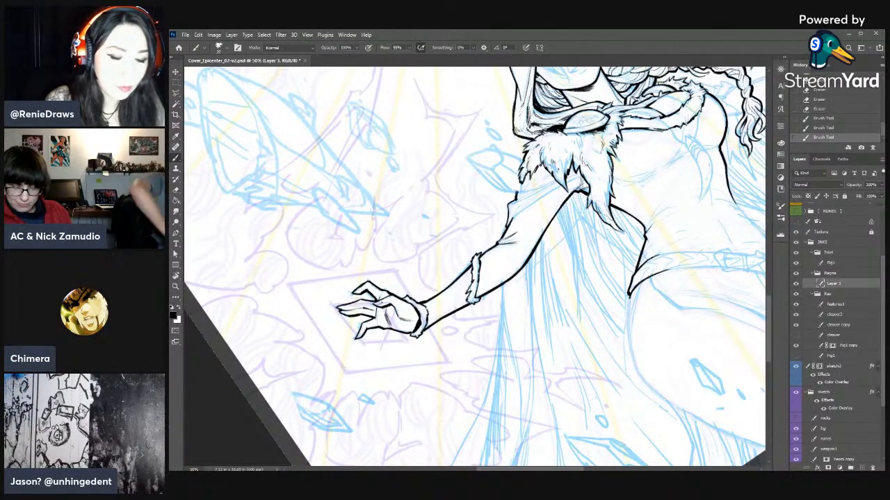
pyautogui.press('e')
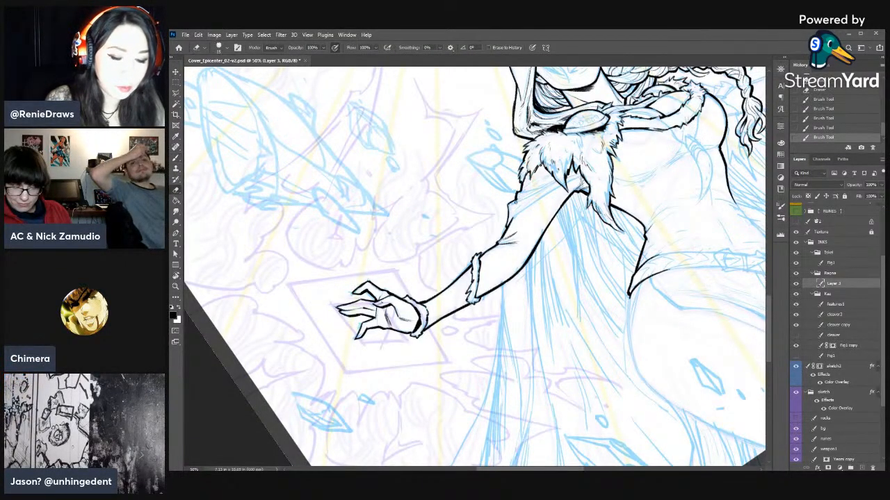
pyautogui.press('b')
pyautogui.moveTo(518, 200)
pyautogui.mouseDown()
pyautogui.moveTo(542, 186)
pyautogui.moveTo(526, 192)
pyautogui.mouseUp()
pyautogui.press('e')
pyautogui.moveTo(523, 195)
pyautogui.mouseDown()
pyautogui.moveTo(542, 186)
pyautogui.moveTo(510, 207)
pyautogui.moveTo(536, 199)
pyautogui.mouseUp()
pyautogui.press('b')
pyautogui.press('e')
pyautogui.press('b')
# - Ink long fold lines in the upper arm's draped cloth, running from the fur toward the elbow
pyautogui.press('r')
pyautogui.moveTo(589, 258); pyautogui.dragTo(511, 194)
pyautogui.press('space')
pyautogui.moveTo(510, 194); pyautogui.dragTo(570, 301)
pyautogui.moveTo(532, 235); pyautogui.dragTo(524, 290)
pyautogui.press('e')
pyautogui.press('b')
pyautogui.moveTo(527, 259); pyautogui.dragTo(513, 293)
pyautogui.press('e')
pyautogui.press('b')
pyautogui.press('e')
pyautogui.press('b')
pyautogui.moveTo(521, 264); pyautogui.dragTo(515, 301)
pyautogui.moveTo(520, 289); pyautogui.dragTo(520, 316)
pyautogui.moveTo(515, 301); pyautogui.dragTo(523, 318)
# - Erase the upper ends of the cloth folds beneath the fur and redraw them with short brush strokes
pyautogui.press('e')
pyautogui.moveTo(521, 260); pyautogui.dragTo(518, 272)
pyautogui.moveTo(522, 257); pyautogui.dragTo(517, 276)
pyautogui.moveTo(522, 260)
pyautogui.mouseDown()
pyautogui.moveTo(520, 268)
pyautogui.moveTo(530, 252)
pyautogui.mouseUp()
pyautogui.press('b')
pyautogui.moveTo(523, 246); pyautogui.dragTo(532, 254)
pyautogui.moveTo(520, 251); pyautogui.dragTo(530, 254)
pyautogui.moveTo(518, 256); pyautogui.dragTo(528, 254)
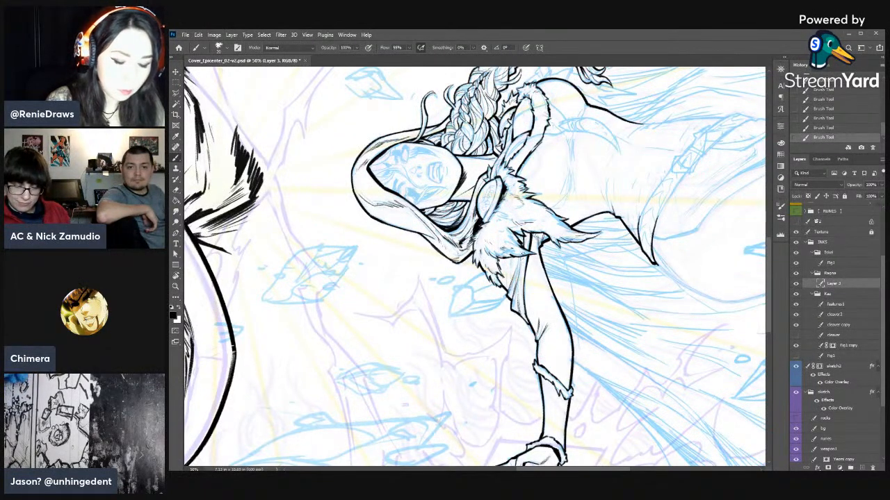
# - Clean up stray ink where the draped cloth meets the fur, thinning the overlapping strokes with the Eraser
pyautogui.press('e')
pyautogui.press('b')
pyautogui.press('e')
pyautogui.moveTo(523, 240); pyautogui.dragTo(526, 248)
pyautogui.moveTo(521, 243); pyautogui.dragTo(526, 252)
pyautogui.moveTo(519, 251)
pyautogui.mouseDown()
pyautogui.moveTo(527, 255)
pyautogui.moveTo(522, 244)
pyautogui.mouseUp()
pyautogui.press('b')
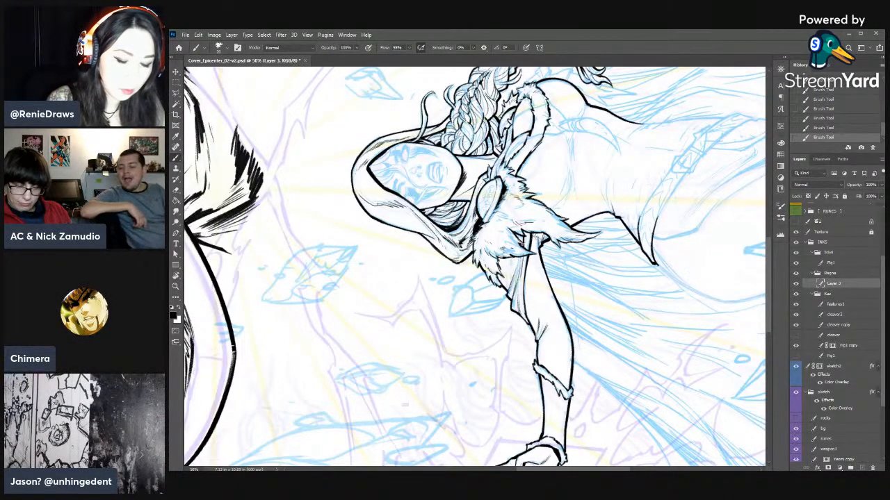
pyautogui.press('e')
pyautogui.moveTo(522, 261)
pyautogui.mouseDown()
pyautogui.moveTo(518, 287)
pyautogui.moveTo(517, 254)
pyautogui.mouseUp()
pyautogui.moveTo(520, 259); pyautogui.dragTo(514, 257)
pyautogui.press('b')
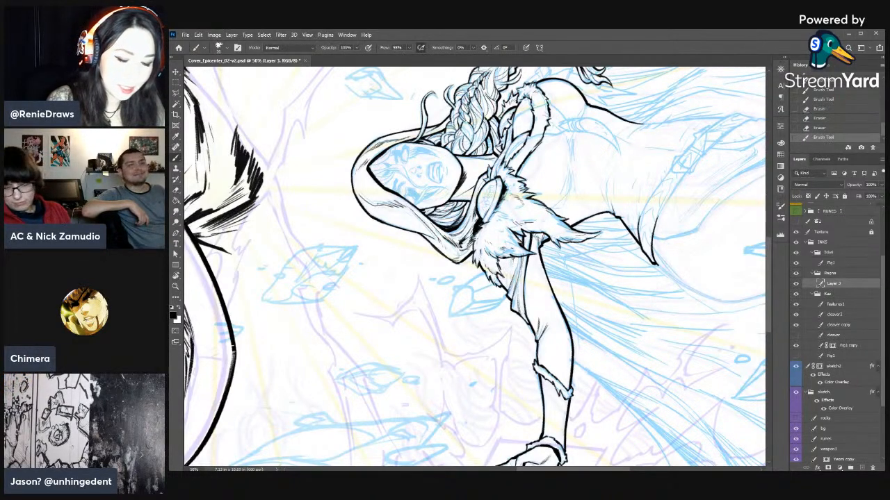
pyautogui.press('e')
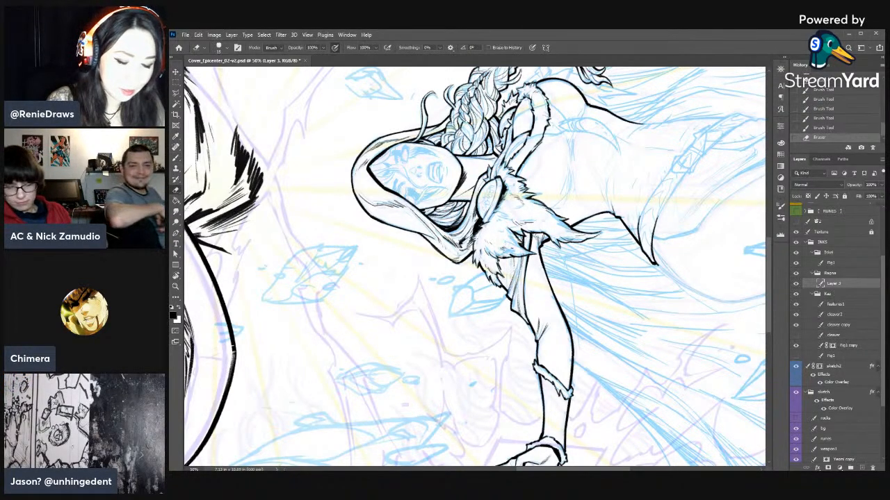
pyautogui.moveTo(523, 256); pyautogui.dragTo(520, 249)
pyautogui.moveTo(524, 253); pyautogui.dragTo(521, 248)
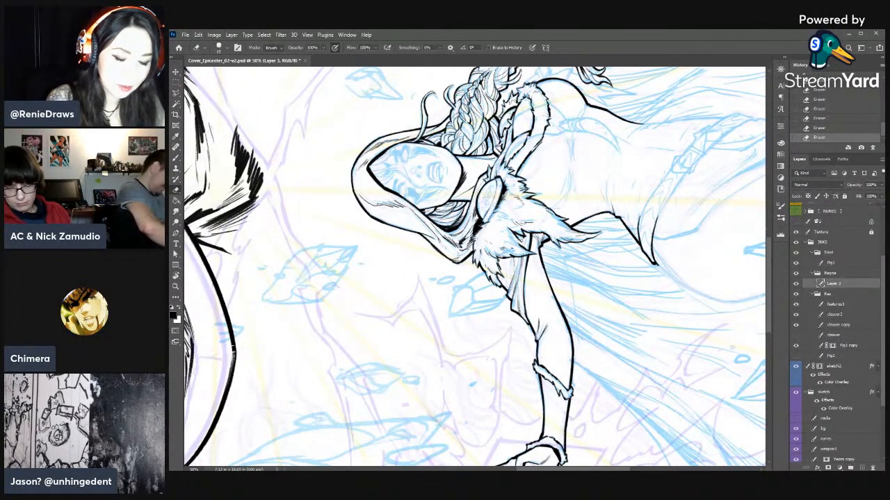
pyautogui.press('b')
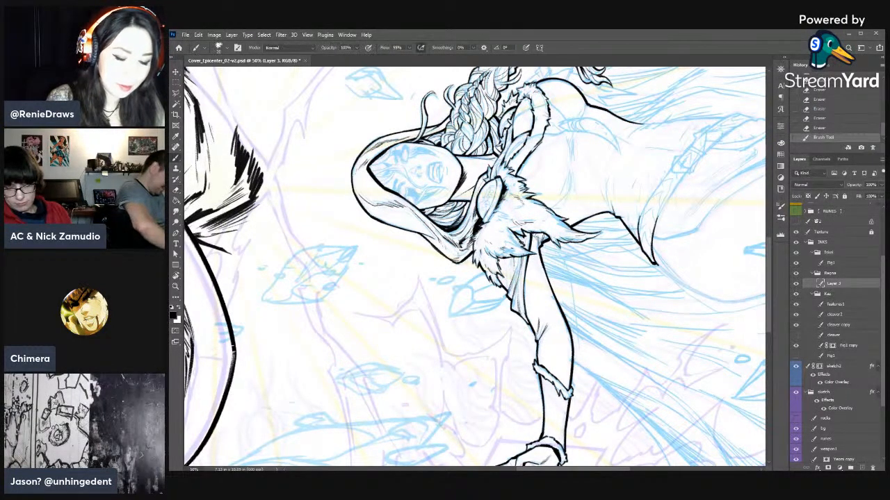
# - Add further fold strokes down the draped cloth and trim their ends near the elbow
pyautogui.moveTo(522, 259); pyautogui.dragTo(519, 283)
pyautogui.moveTo(524, 260); pyautogui.dragTo(529, 321)
pyautogui.press('e')
pyautogui.moveTo(527, 315); pyautogui.dragTo(531, 323)
pyautogui.press('r')
pyautogui.moveTo(586, 157)
pyautogui.mouseDown()
pyautogui.moveTo(620, 311)
pyautogui.moveTo(607, 348)
pyautogui.moveTo(576, 312)
pyautogui.moveTo(611, 365)
pyautogui.mouseUp()
pyautogui.moveTo(611, 366); pyautogui.dragTo(495, 290)
pyautogui.press('e')
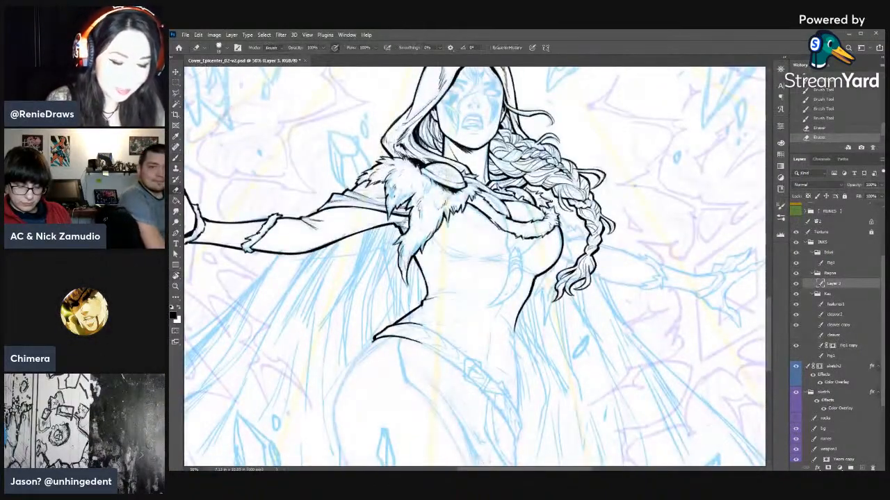
# - Erase rough spots along the shoulder fur's outer edge and re-ink the cloth contour just below it
pyautogui.press('r')
pyautogui.moveTo(556, 334)
pyautogui.mouseDown()
pyautogui.moveTo(580, 266)
pyautogui.moveTo(577, 239)
pyautogui.mouseUp()
pyautogui.moveTo(471, 293)
pyautogui.mouseDown()
pyautogui.moveTo(611, 254)
pyautogui.moveTo(643, 264)
pyautogui.mouseUp()
pyautogui.press('e')
pyautogui.moveTo(505, 264); pyautogui.dragTo(506, 277)
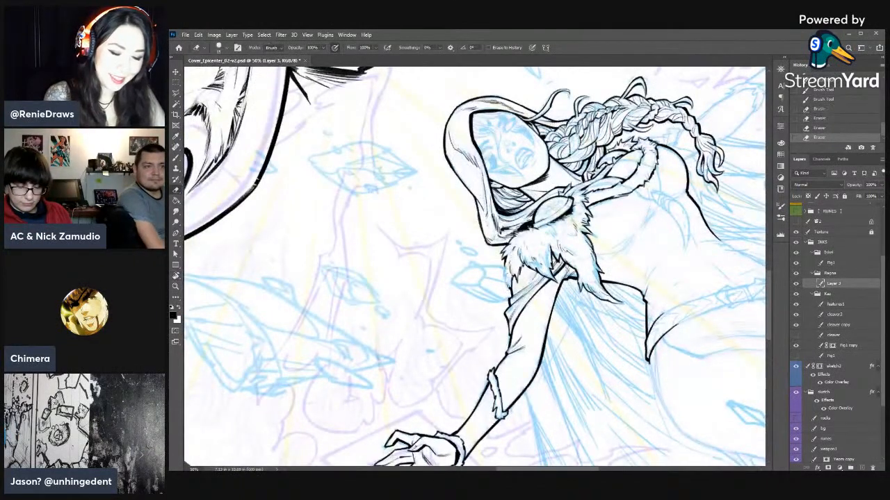
pyautogui.press('b')
pyautogui.moveTo(505, 257); pyautogui.dragTo(509, 293)
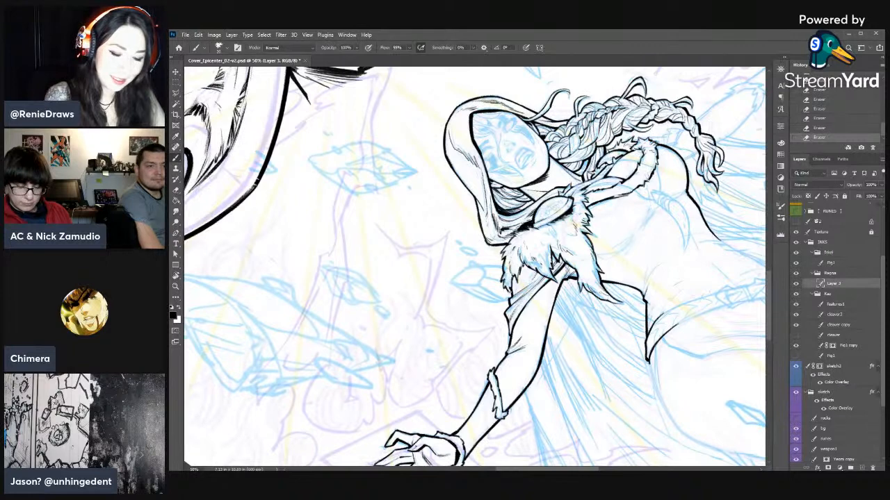
pyautogui.press('e')
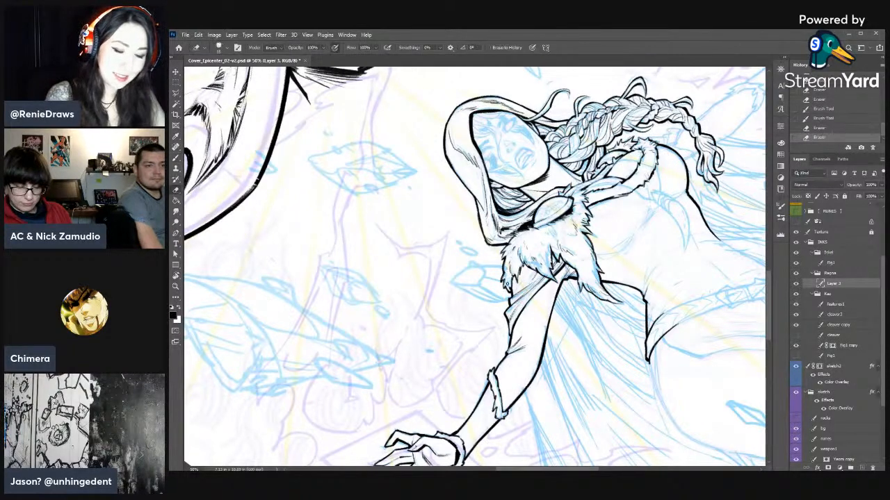
pyautogui.press('b')
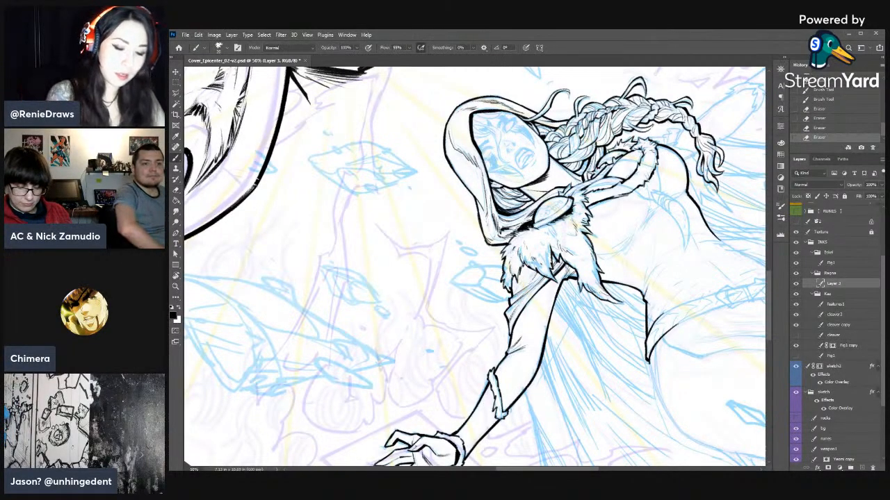
# - Darken the area beneath the fur near the armpit with short brush strokes
pyautogui.moveTo(554, 262); pyautogui.dragTo(559, 269)
pyautogui.moveTo(557, 263); pyautogui.dragTo(562, 270)
pyautogui.press('r')
pyautogui.moveTo(667, 284); pyautogui.dragTo(517, 325)
pyautogui.moveTo(455, 276); pyautogui.dragTo(460, 282)
pyautogui.moveTo(456, 276); pyautogui.dragTo(461, 283)
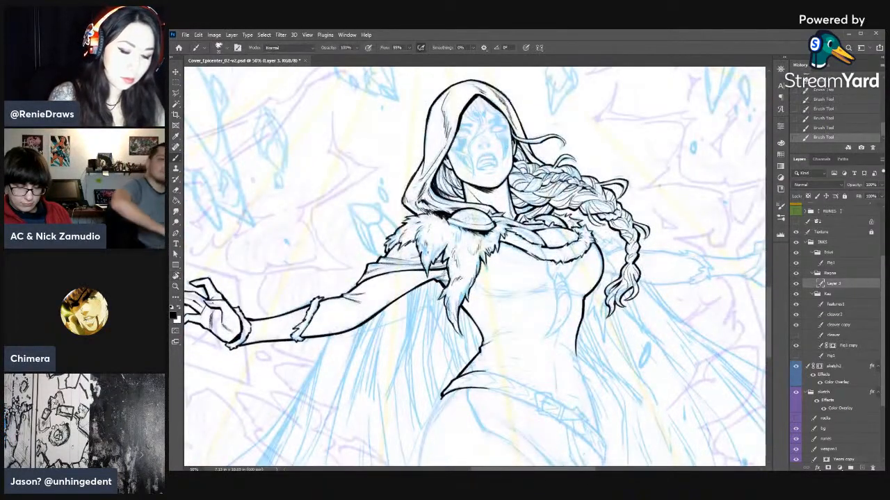
# - Trim and touch up the dark ink beside the cloak clasp at the top of the shoulder fur
pyautogui.press('e')
pyautogui.moveTo(449, 225); pyautogui.dragTo(443, 217)
pyautogui.press('b')
pyautogui.moveTo(445, 221); pyautogui.dragTo(440, 217)
pyautogui.press('e')
pyautogui.press('r')
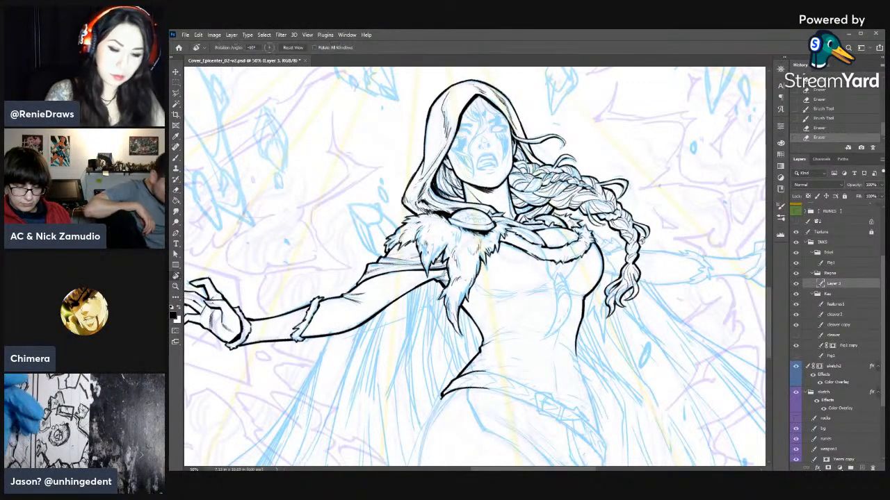
# - Clean up the fur collar's outer edge beside the braid with short eraser strokes
pyautogui.moveTo(416, 294); pyautogui.dragTo(408, 264)
pyautogui.moveTo(603, 234); pyautogui.dragTo(596, 240)
pyautogui.moveTo(601, 237); pyautogui.dragTo(595, 240)
# - Ink the curved contour beneath the bust, starting at the shoulder fur
pyautogui.press('r')
pyautogui.moveTo(496, 287); pyautogui.dragTo(485, 283)
pyautogui.press('b')
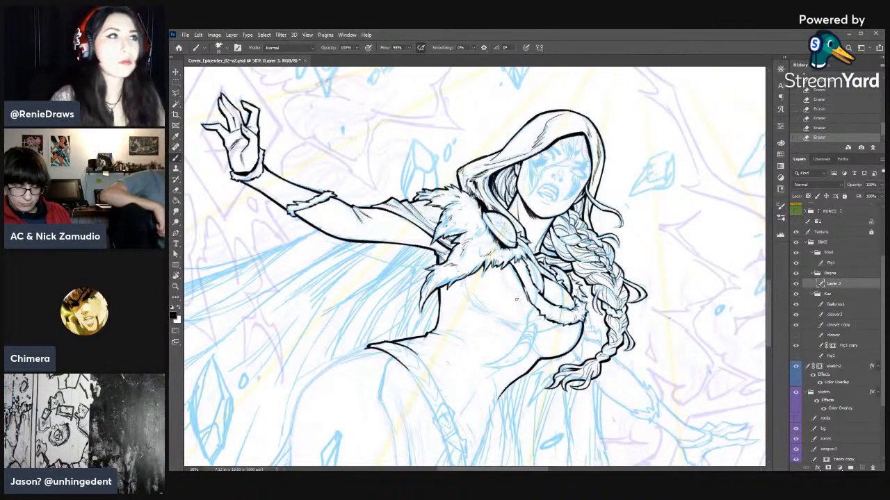
pyautogui.moveTo(530, 332); pyautogui.dragTo(571, 286)
pyautogui.moveTo(505, 233); pyautogui.dragTo(517, 259)
pyautogui.moveTo(513, 256); pyautogui.dragTo(558, 286)
# - Add short tapered hatching strokes under the centre of the bust and tidy them with the eraser
pyautogui.press('r')
pyautogui.moveTo(613, 273)
pyautogui.mouseDown()
pyautogui.moveTo(582, 186)
pyautogui.moveTo(497, 164)
pyautogui.moveTo(577, 135)
pyautogui.moveTo(571, 164)
pyautogui.mouseUp()
pyautogui.press('b')
pyautogui.moveTo(590, 141)
pyautogui.mouseDown()
pyautogui.moveTo(580, 152)
pyautogui.moveTo(582, 137)
pyautogui.mouseUp()
pyautogui.press('b')
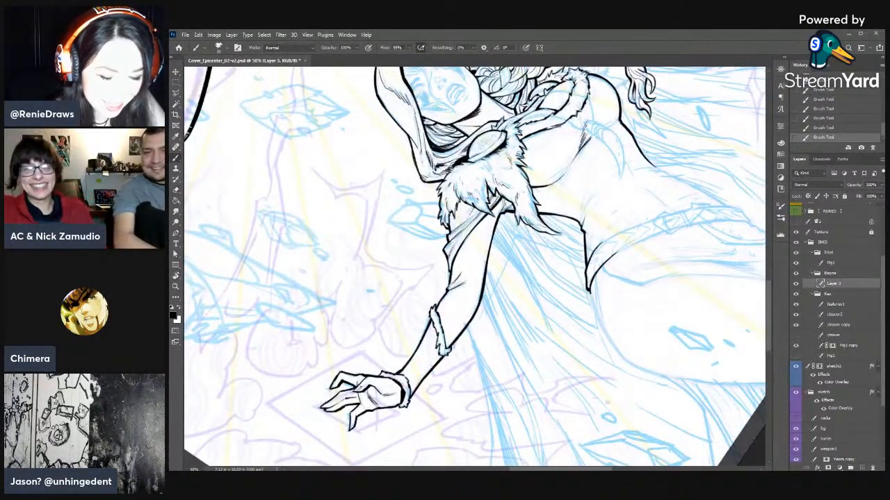
pyautogui.press('e')
pyautogui.press('b')
pyautogui.moveTo(590, 136); pyautogui.dragTo(580, 146)
pyautogui.moveTo(586, 127); pyautogui.dragTo(583, 149)
pyautogui.press('e')
pyautogui.press('b')
pyautogui.moveTo(595, 127)
pyautogui.mouseDown()
pyautogui.moveTo(577, 159)
pyautogui.moveTo(582, 147)
pyautogui.mouseUp()
pyautogui.moveTo(591, 129)
pyautogui.mouseDown()
pyautogui.moveTo(572, 163)
pyautogui.moveTo(581, 155)
pyautogui.mouseUp()
# - Trim the hatching under the bust and extend the cloth crease toward the bust's far side
pyautogui.press('e')
pyautogui.moveTo(592, 127)
pyautogui.mouseDown()
pyautogui.moveTo(603, 123)
pyautogui.moveTo(589, 137)
pyautogui.mouseUp()
pyautogui.moveTo(601, 125)
pyautogui.mouseDown()
pyautogui.moveTo(588, 136)
pyautogui.moveTo(601, 129)
pyautogui.mouseUp()
pyautogui.press('b')
pyautogui.moveTo(614, 123); pyautogui.dragTo(594, 134)
pyautogui.press('r')
pyautogui.moveTo(597, 149); pyautogui.dragTo(618, 178)
pyautogui.press('b')
pyautogui.moveTo(602, 147); pyautogui.dragTo(609, 146)
pyautogui.press('e')
pyautogui.moveTo(603, 143); pyautogui.dragTo(610, 147)
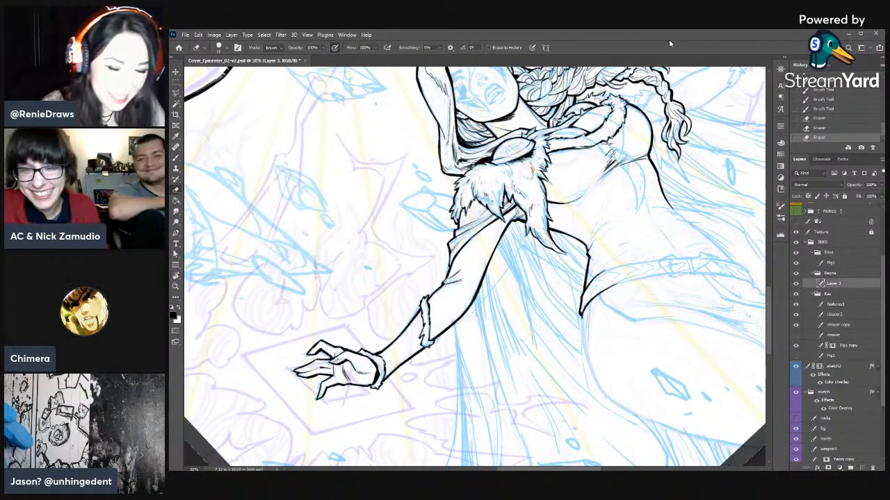
# - Ink short crease strokes across the cloth at the waist on the outstretched-arm side
pyautogui.press('r')
pyautogui.moveTo(652, 127)
pyautogui.mouseDown()
pyautogui.moveTo(647, 221)
pyautogui.moveTo(608, 155)
pyautogui.mouseUp()
pyautogui.moveTo(555, 166); pyautogui.dragTo(548, 195)
pyautogui.press('b')
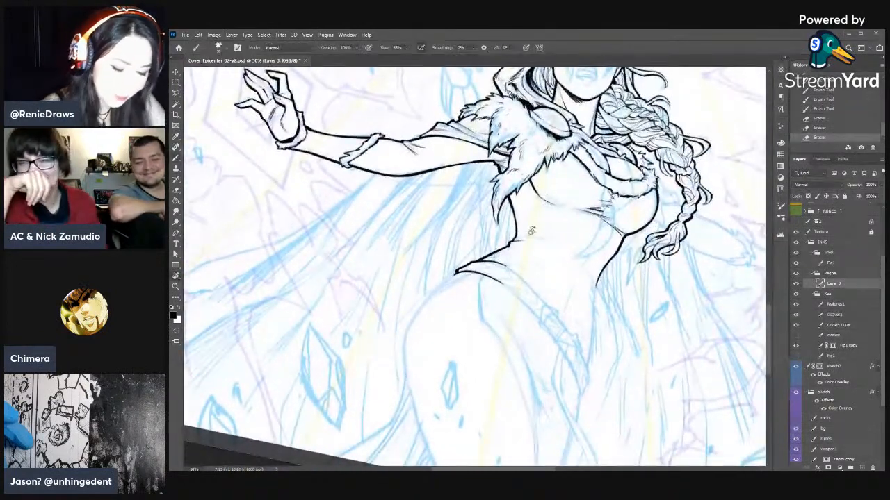
pyautogui.press('r')
pyautogui.moveTo(571, 243); pyautogui.dragTo(549, 201)
pyautogui.press('b')
pyautogui.moveTo(495, 225); pyautogui.dragTo(504, 218)
pyautogui.moveTo(496, 222); pyautogui.dragTo(509, 208)
pyautogui.moveTo(504, 219); pyautogui.dragTo(514, 209)
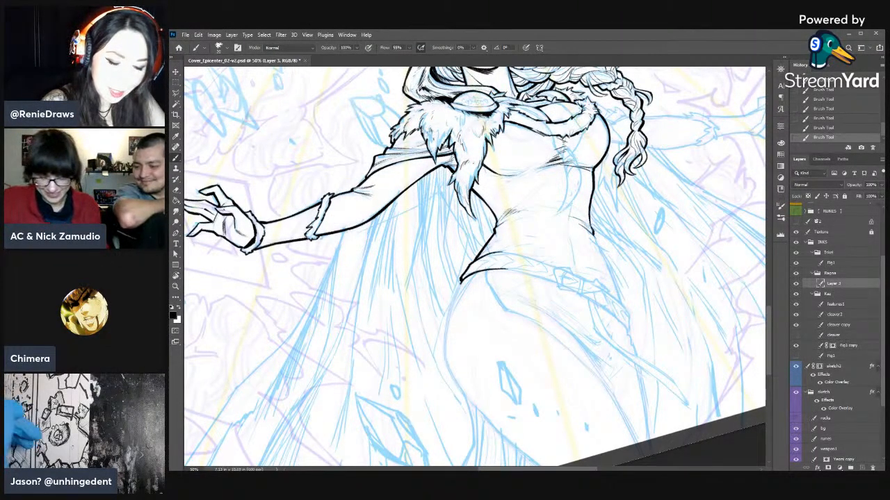
# - Ink the torso's braid-side contour from the waist down over the hip to the belt, trimming rough spots
pyautogui.press('e')
pyautogui.press('b')
pyautogui.moveTo(595, 235)
pyautogui.mouseDown()
pyautogui.moveTo(592, 228)
pyautogui.moveTo(596, 243)
pyautogui.moveTo(594, 235)
pyautogui.mouseUp()
pyautogui.press('e')
pyautogui.moveTo(597, 241)
pyautogui.mouseDown()
pyautogui.moveTo(593, 233)
pyautogui.moveTo(611, 273)
pyautogui.moveTo(598, 246)
pyautogui.mouseUp()
pyautogui.press('b')
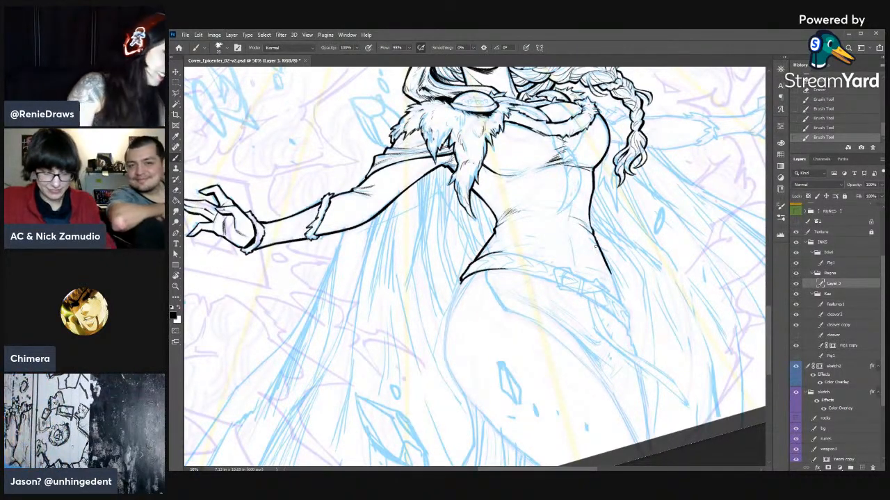
pyautogui.press('r')
pyautogui.moveTo(597, 247)
pyautogui.mouseDown()
pyautogui.moveTo(514, 229)
pyautogui.moveTo(485, 248)
pyautogui.moveTo(544, 232)
pyautogui.moveTo(549, 220)
pyautogui.moveTo(613, 250)
pyautogui.mouseUp()
pyautogui.press('e')
pyautogui.moveTo(581, 207); pyautogui.dragTo(569, 212)
pyautogui.moveTo(578, 209)
pyautogui.mouseDown()
pyautogui.moveTo(561, 216)
pyautogui.moveTo(633, 191)
pyautogui.mouseUp()
pyautogui.press('b')
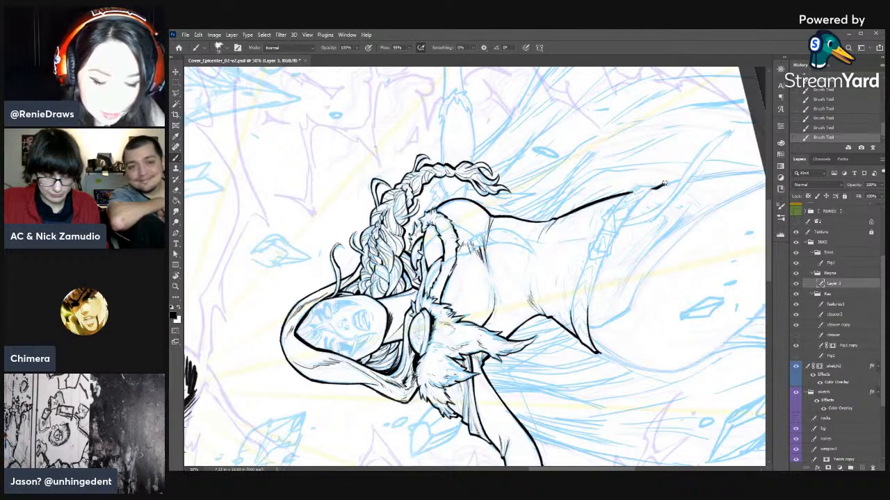
# - Clean up the line start below the belt and ink the braid-side thigh contour down to the page edge
pyautogui.press('e')
pyautogui.moveTo(666, 185); pyautogui.dragTo(653, 191)
pyautogui.moveTo(663, 187)
pyautogui.mouseDown()
pyautogui.moveTo(655, 189)
pyautogui.moveTo(764, 171)
pyautogui.mouseUp()
pyautogui.press('b')
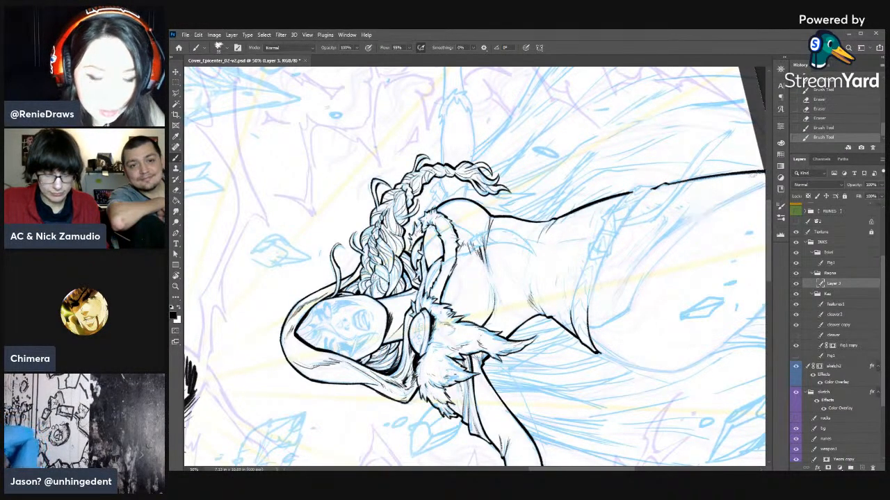
pyautogui.moveTo(621, 231); pyautogui.dragTo(582, 199)
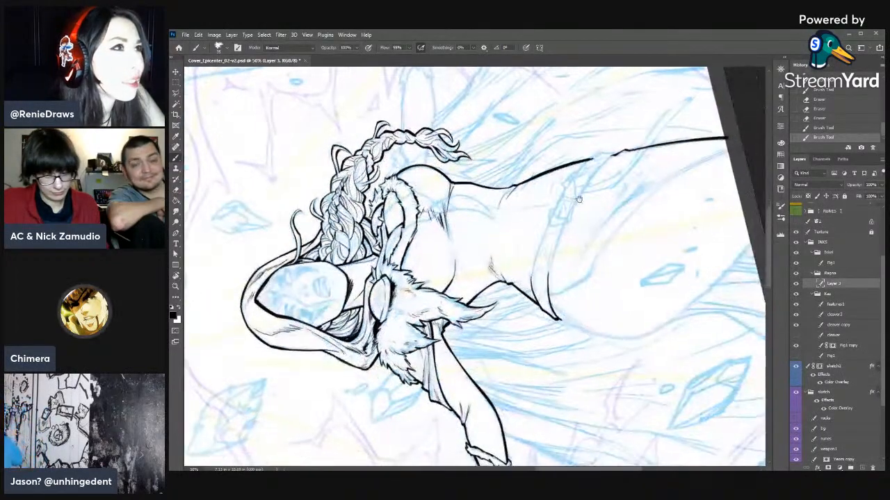
# - Ink the upper hip contour below the belt on the outstretched-arm side and trim its tapered end
pyautogui.press('r')
pyautogui.moveTo(668, 209)
pyautogui.mouseDown()
pyautogui.moveTo(625, 267)
pyautogui.moveTo(570, 264)
pyautogui.moveTo(574, 357)
pyautogui.moveTo(479, 389)
pyautogui.moveTo(528, 257)
pyautogui.mouseUp()
pyautogui.press('b')
pyautogui.moveTo(524, 208); pyautogui.dragTo(517, 272)
pyautogui.moveTo(522, 212); pyautogui.dragTo(515, 271)
pyautogui.press('e')
pyautogui.press('b')
pyautogui.moveTo(517, 235); pyautogui.dragTo(516, 274)
pyautogui.moveTo(516, 266); pyautogui.dragTo(517, 274)
pyautogui.moveTo(515, 267); pyautogui.dragTo(517, 276)
pyautogui.press('e')
pyautogui.moveTo(523, 269); pyautogui.dragTo(519, 277)
pyautogui.moveTo(523, 264); pyautogui.dragTo(519, 275)
pyautogui.moveTo(522, 260); pyautogui.dragTo(519, 274)
# - Trim the tip of the hip contour on the outstretched-arm side and re-ink it cleanly
pyautogui.press('r')
pyautogui.moveTo(628, 261); pyautogui.dragTo(606, 348)
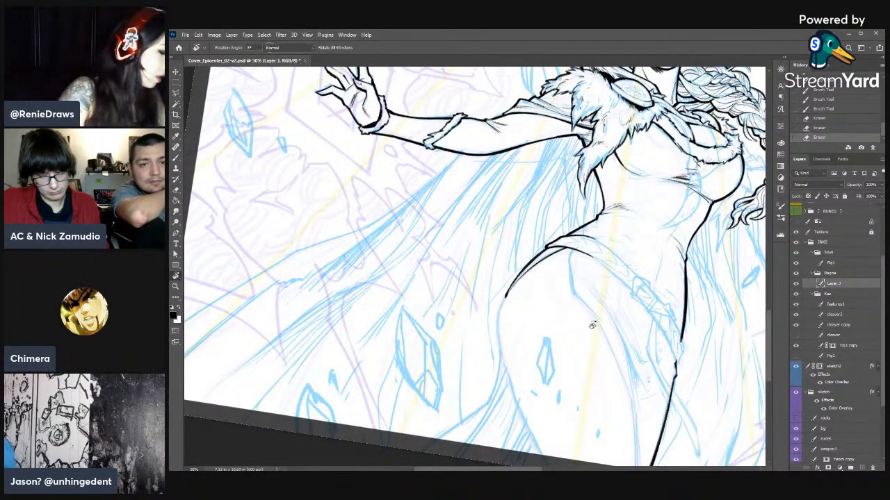
pyautogui.press('b')
pyautogui.moveTo(482, 284); pyautogui.dragTo(518, 197)
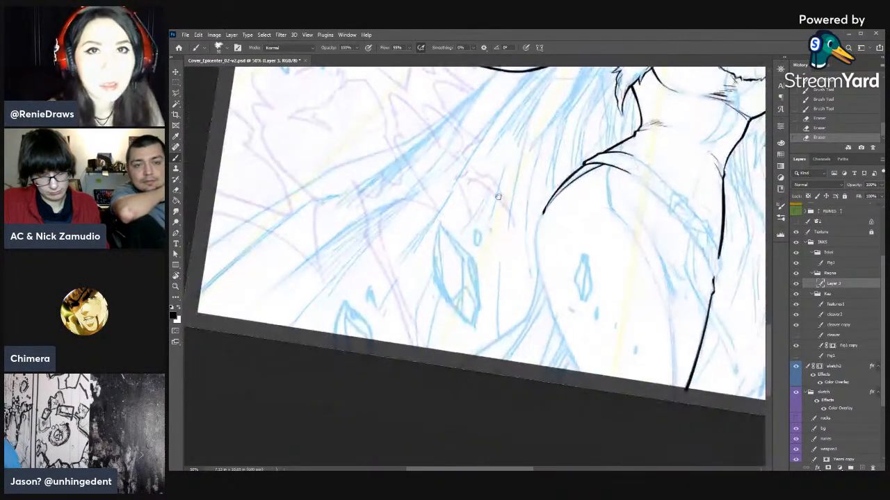
pyautogui.press('r')
pyautogui.moveTo(512, 161); pyautogui.dragTo(490, 143)
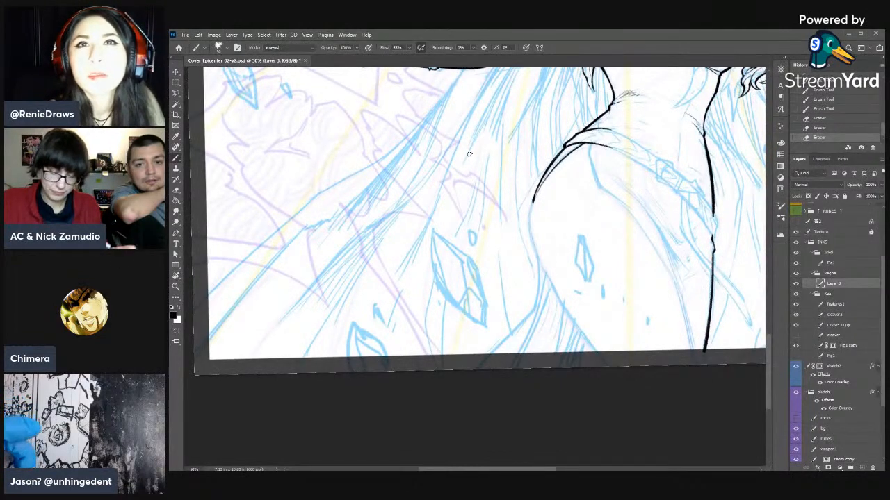
pyautogui.press('e')
pyautogui.moveTo(536, 194)
pyautogui.mouseDown()
pyautogui.moveTo(551, 171)
pyautogui.moveTo(534, 197)
pyautogui.mouseUp()
pyautogui.press('b')
pyautogui.moveTo(541, 179); pyautogui.dragTo(534, 194)
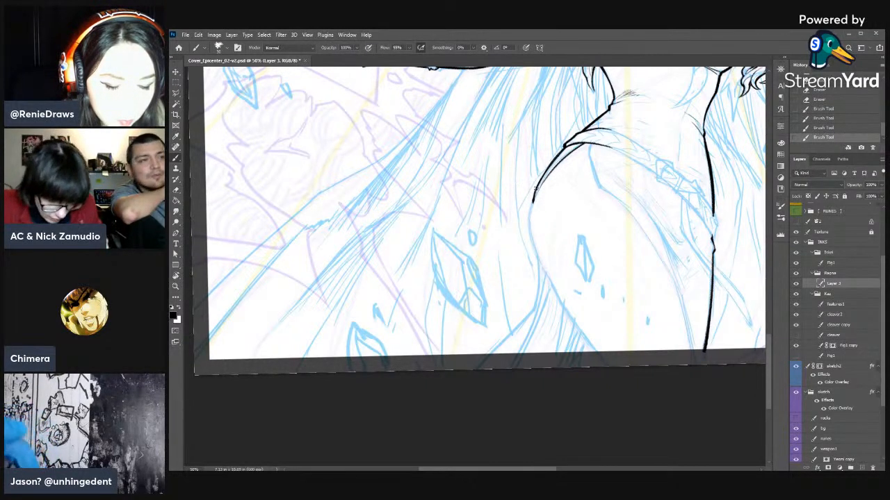
# - Thicken the hip contour, extend its curve down to the upper thigh, and trim the inner edge
pyautogui.moveTo(563, 148); pyautogui.dragTo(538, 180)
pyautogui.press('e')
pyautogui.press('b')
pyautogui.moveTo(544, 167); pyautogui.dragTo(533, 200)
pyautogui.moveTo(543, 176)
pyautogui.mouseDown()
pyautogui.moveTo(527, 229)
pyautogui.moveTo(531, 256)
pyautogui.moveTo(548, 275)
pyautogui.moveTo(536, 252)
pyautogui.mouseUp()
pyautogui.press('e')
pyautogui.moveTo(539, 259)
pyautogui.mouseDown()
pyautogui.moveTo(531, 235)
pyautogui.moveTo(551, 283)
pyautogui.mouseUp()
pyautogui.press('b')
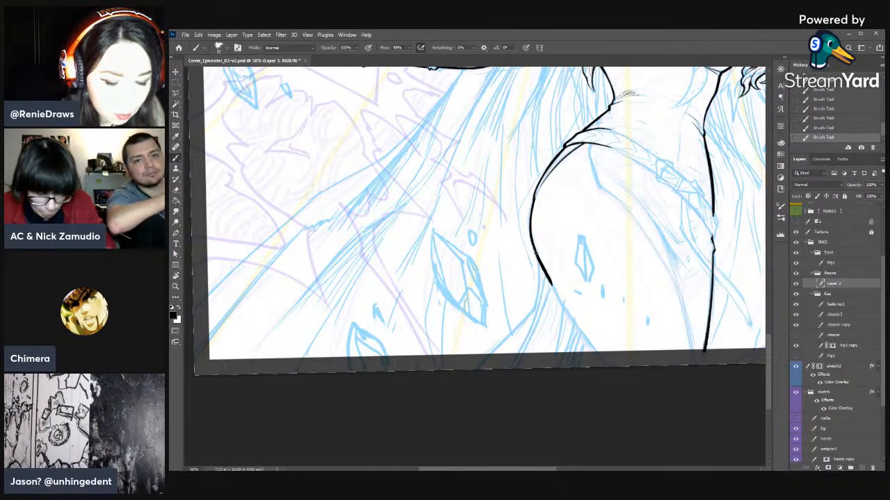
pyautogui.press('e')
pyautogui.click(542, 272)
pyautogui.click(542, 273)
pyautogui.click(542, 273)
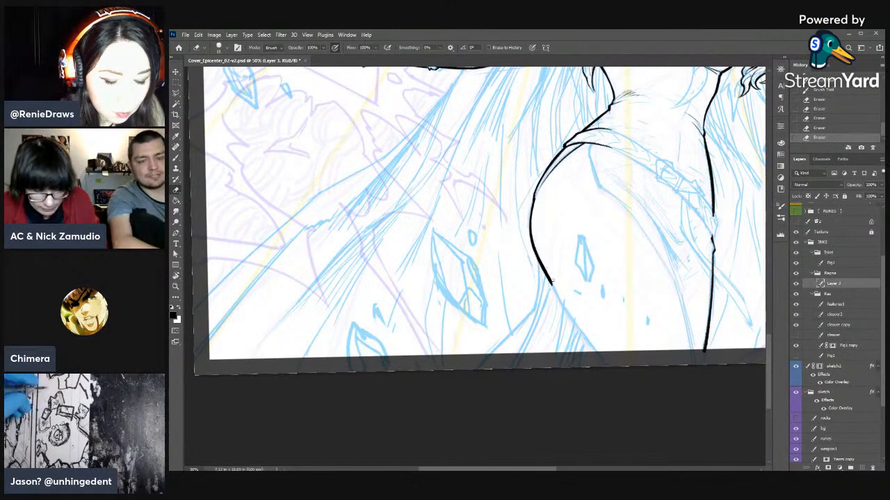
pyautogui.press('r')
pyautogui.moveTo(663, 190); pyautogui.dragTo(319, 239)
pyautogui.moveTo(581, 262)
pyautogui.mouseDown()
pyautogui.moveTo(388, 405)
pyautogui.moveTo(318, 341)
pyautogui.mouseUp()
pyautogui.moveTo(511, 300); pyautogui.dragTo(433, 297)
pyautogui.press('b')
pyautogui.moveTo(467, 205); pyautogui.dragTo(454, 312)
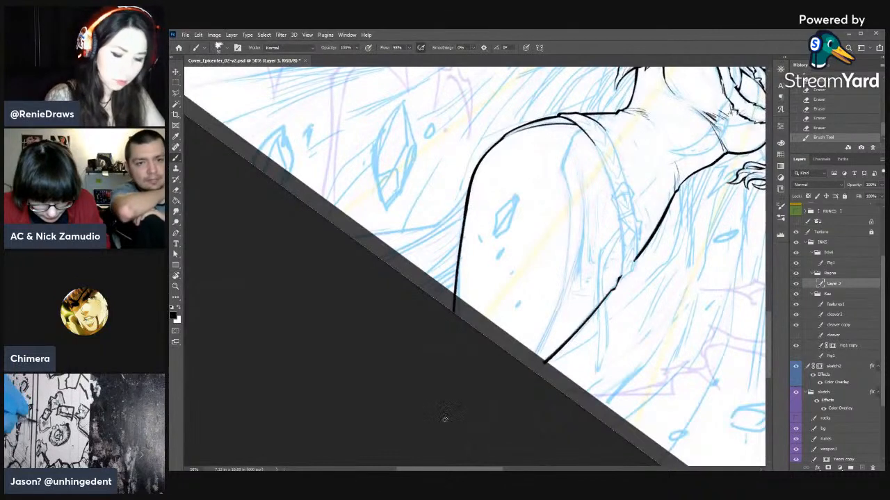
pyautogui.click(820, 128)
# - Ink the outstretched-arm-side thigh contour down to the page edge in a thick line built from overlapping strokes
pyautogui.press('r')
pyautogui.moveTo(598, 187); pyautogui.dragTo(576, 296)
pyautogui.press('b')
pyautogui.moveTo(513, 223); pyautogui.dragTo(459, 258)
pyautogui.moveTo(495, 234); pyautogui.dragTo(417, 289)
pyautogui.moveTo(486, 238)
pyautogui.mouseDown()
pyautogui.moveTo(436, 274)
pyautogui.moveTo(526, 219)
pyautogui.moveTo(417, 289)
pyautogui.mouseUp()
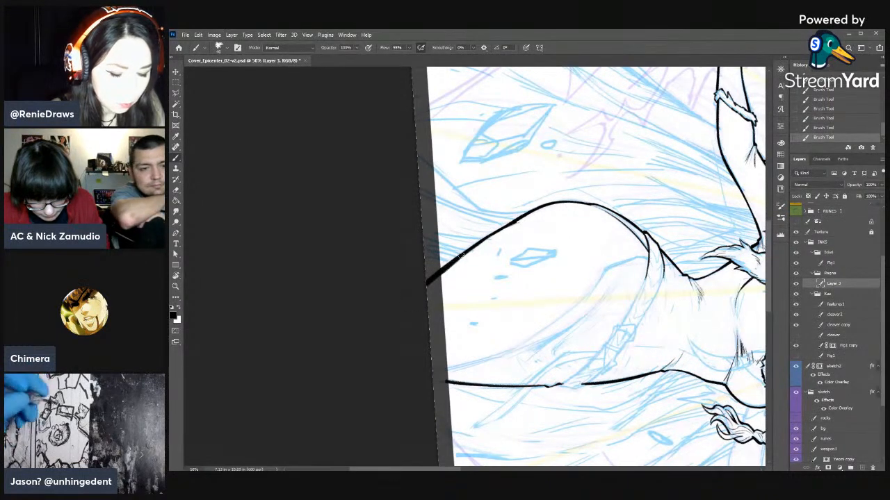
pyautogui.moveTo(508, 225); pyautogui.dragTo(448, 268)
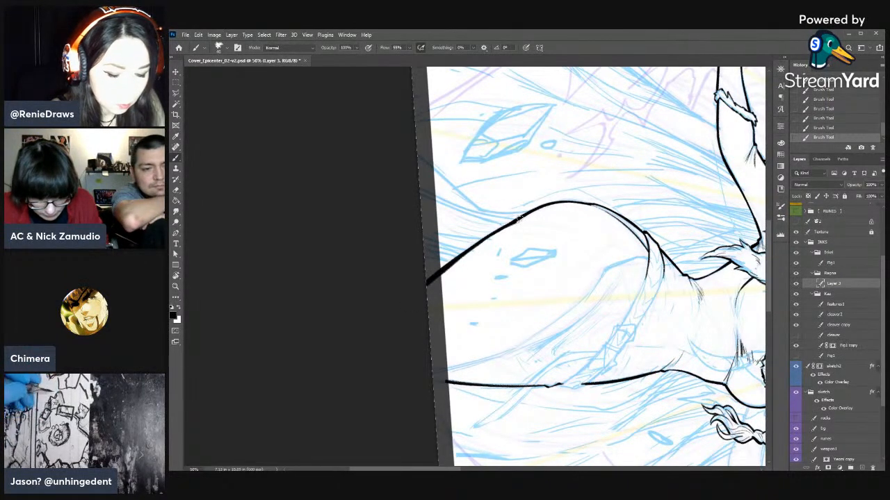
# - Thicken the braid-side thigh contour down to the page edge and erase the rough bump at its upper end
pyautogui.press('r')
pyautogui.moveTo(599, 258); pyautogui.dragTo(472, 141)
pyautogui.moveTo(648, 302); pyautogui.dragTo(647, 337)
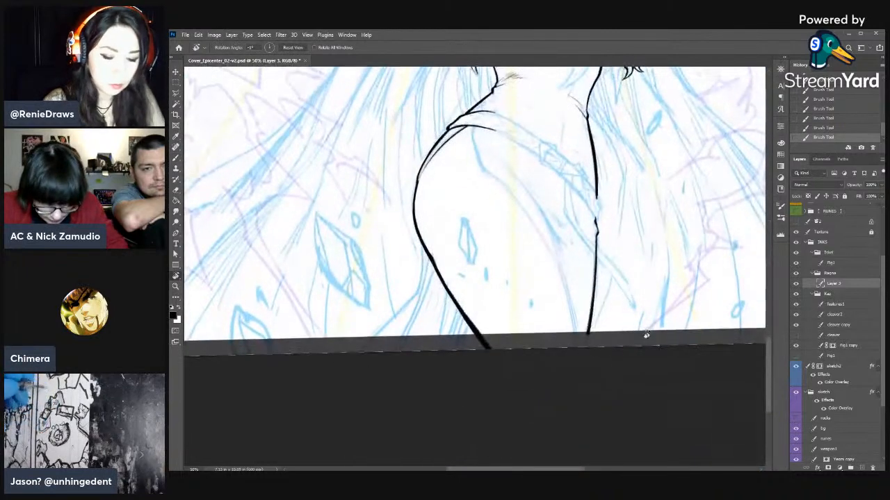
pyautogui.press('b')
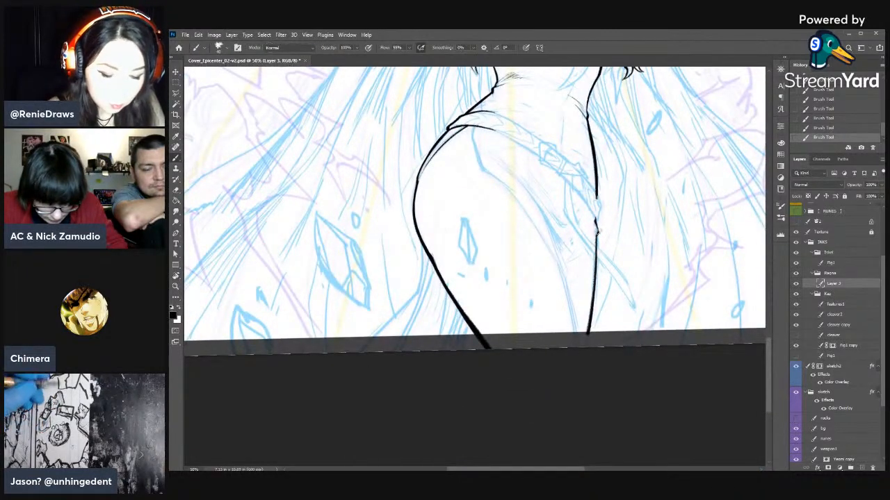
pyautogui.moveTo(596, 234); pyautogui.dragTo(597, 251)
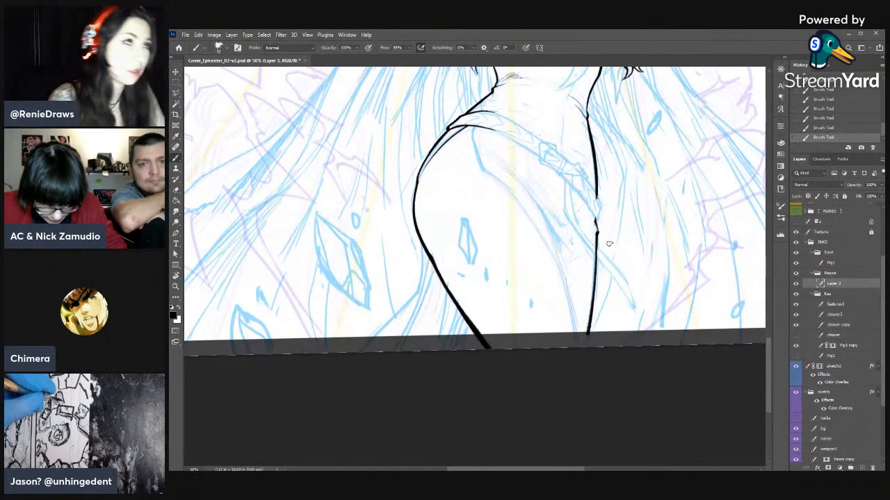
pyautogui.press('r')
pyautogui.moveTo(617, 342)
pyautogui.mouseDown()
pyautogui.moveTo(432, 159)
pyautogui.moveTo(678, 209)
pyautogui.moveTo(686, 264)
pyautogui.moveTo(660, 312)
pyautogui.mouseUp()
pyautogui.press('b')
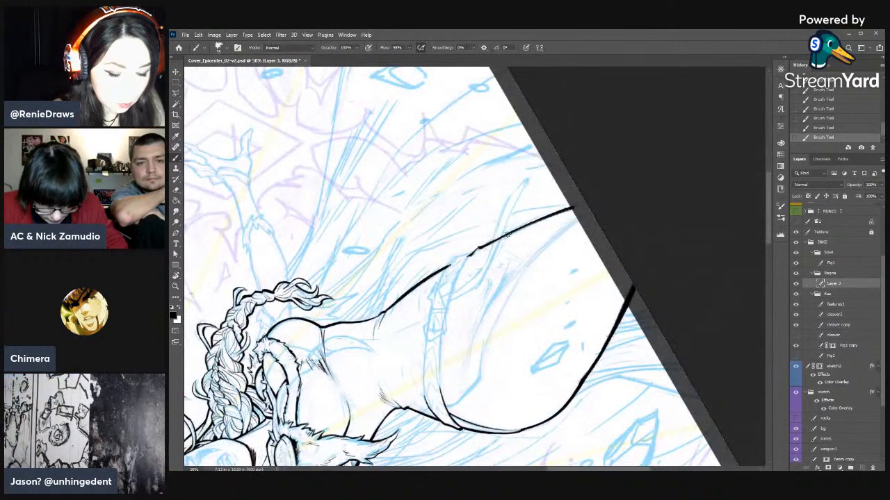
pyautogui.moveTo(510, 235); pyautogui.dragTo(560, 213)
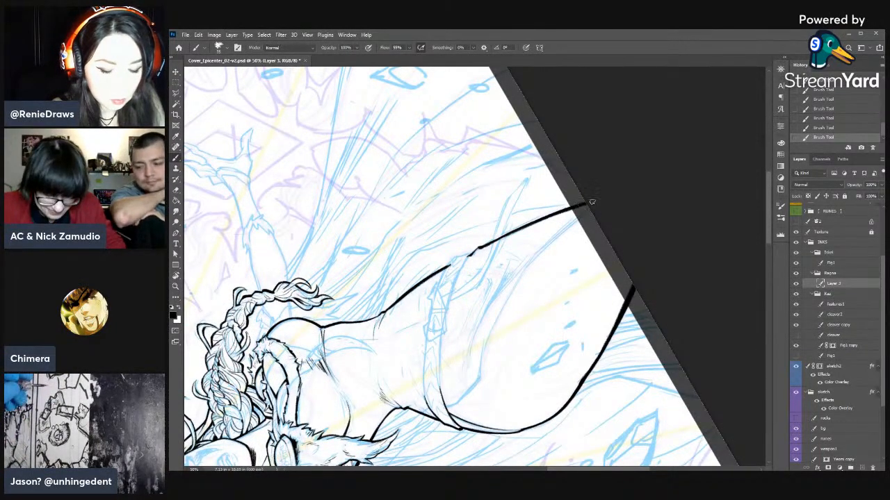
pyautogui.press('e')
pyautogui.moveTo(469, 257); pyautogui.dragTo(473, 253)
# - Erase the outer edge of the hip contour on the outstretched-arm side to thin and smooth the curve
pyautogui.press('r')
pyautogui.moveTo(617, 278)
pyautogui.mouseDown()
pyautogui.moveTo(610, 338)
pyautogui.moveTo(437, 382)
pyautogui.mouseUp()
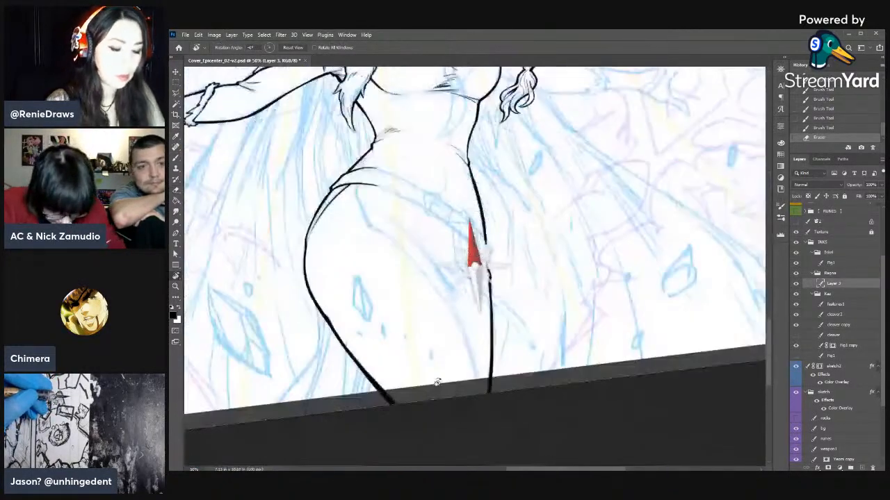
pyautogui.moveTo(511, 318); pyautogui.dragTo(639, 340)
pyautogui.moveTo(648, 291)
pyautogui.mouseDown()
pyautogui.moveTo(637, 361)
pyautogui.moveTo(672, 269)
pyautogui.mouseUp()
pyautogui.press('e')
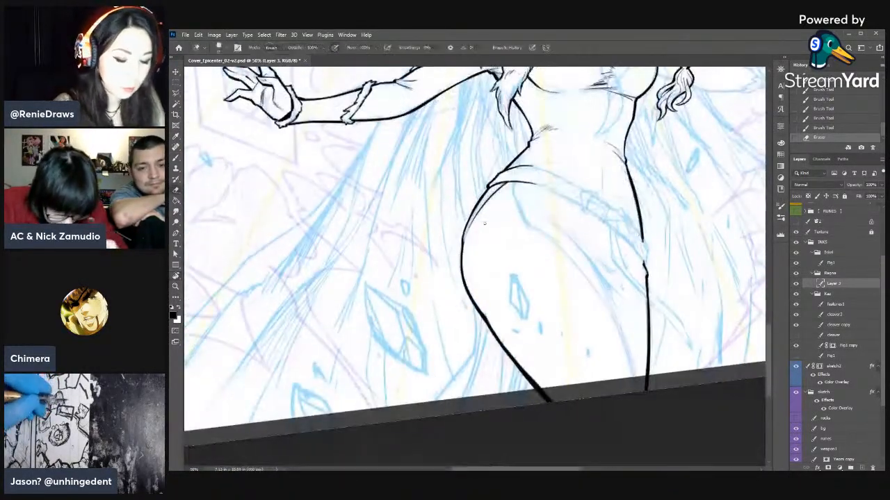
pyautogui.moveTo(459, 238); pyautogui.dragTo(459, 249)
pyautogui.moveTo(460, 237); pyautogui.dragTo(459, 254)
pyautogui.press('b')
pyautogui.press('e')
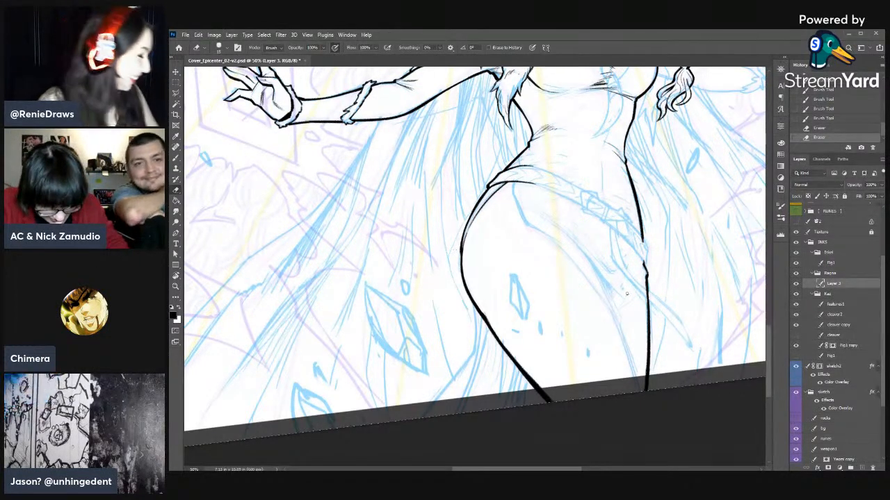
# - Ink the garment's open edge from the belt down to its bend and start along the thigh
pyautogui.press('b')
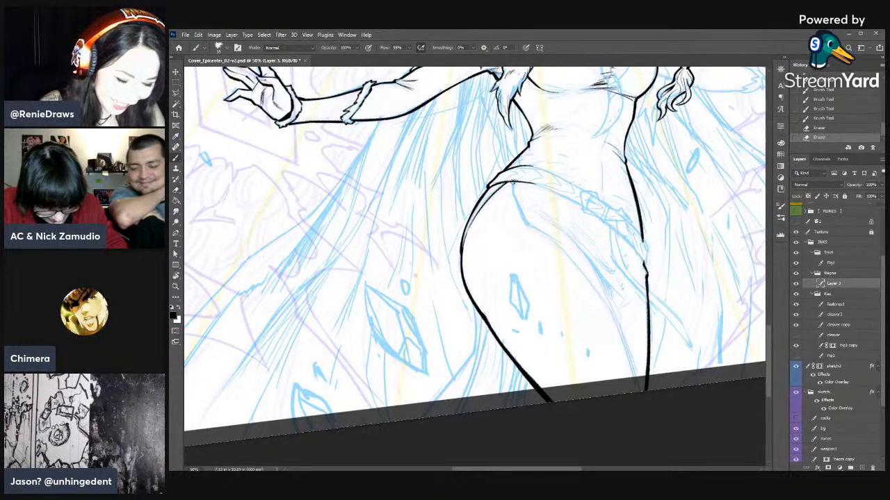
pyautogui.moveTo(512, 181); pyautogui.dragTo(532, 227)
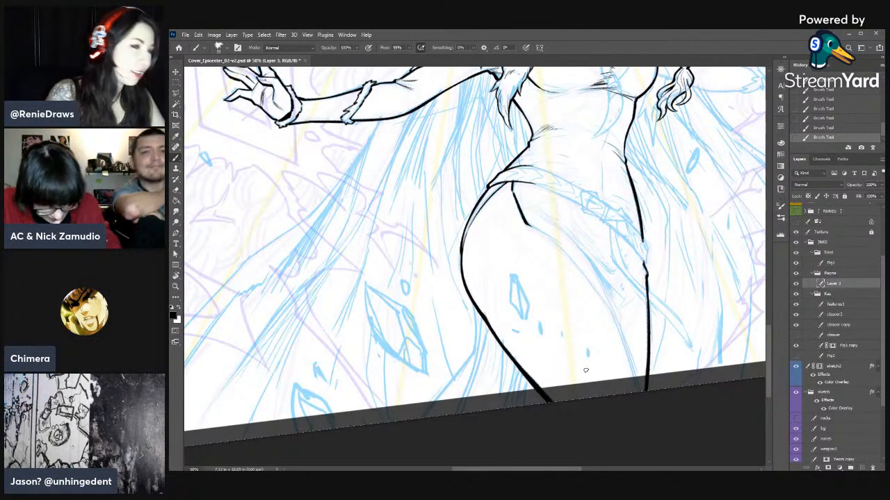
pyautogui.press('r')
pyautogui.moveTo(585, 349)
pyautogui.mouseDown()
pyautogui.moveTo(629, 319)
pyautogui.moveTo(645, 263)
pyautogui.mouseUp()
pyautogui.press('b')
pyautogui.moveTo(496, 269); pyautogui.dragTo(572, 212)
# - Refine the garment edge past its bend and continue it along the thigh to the page edge
pyautogui.press('e')
pyautogui.moveTo(535, 234); pyautogui.dragTo(544, 229)
pyautogui.moveTo(540, 232); pyautogui.dragTo(614, 201)
pyautogui.press('b')
pyautogui.moveTo(560, 221)
pyautogui.mouseDown()
pyautogui.moveTo(619, 202)
pyautogui.moveTo(684, 196)
pyautogui.mouseUp()
pyautogui.moveTo(623, 201); pyautogui.dragTo(669, 198)
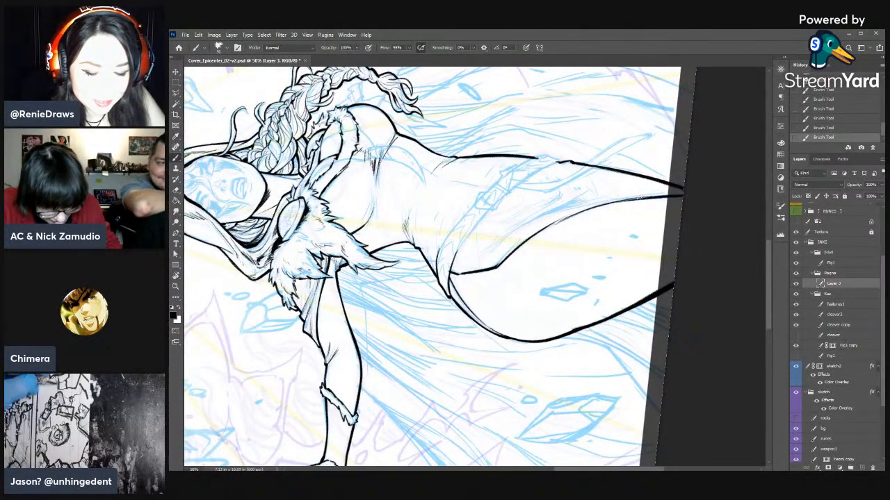
# - Touch up the garment edge's line weight near the page edge, undoing an excess eraser stroke
pyautogui.press('e')
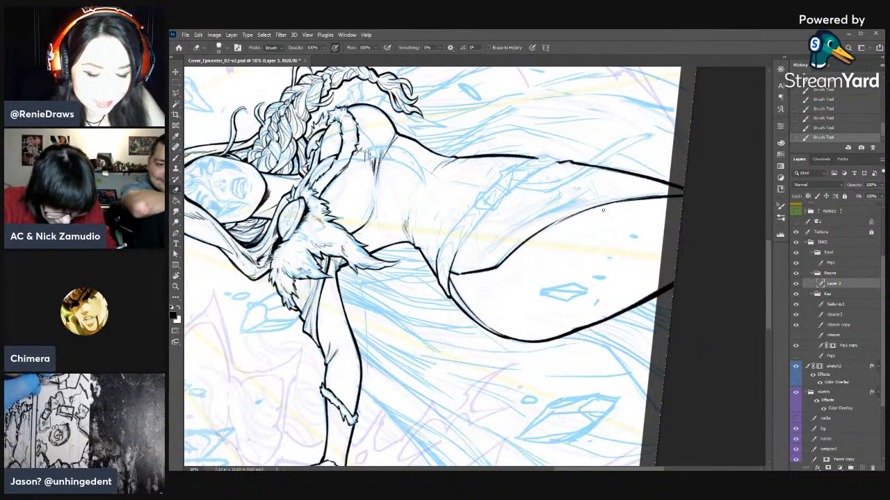
pyautogui.moveTo(655, 201); pyautogui.dragTo(635, 200)
pyautogui.moveTo(656, 200); pyautogui.dragTo(584, 208)
pyautogui.click(820, 130)
pyautogui.press('b')
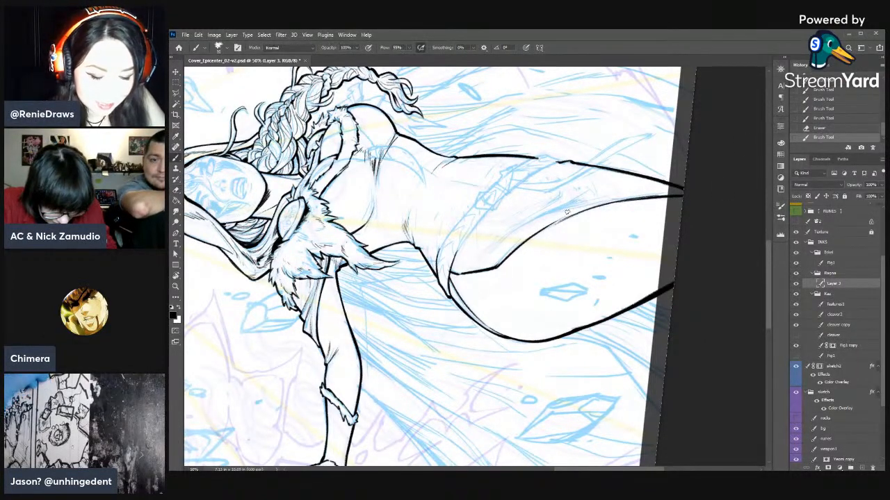
# - Thin and smooth the middle of the garment edge along the thigh with alternating eraser and brush strokes
pyautogui.press('e')
pyautogui.moveTo(544, 231); pyautogui.dragTo(571, 216)
pyautogui.moveTo(560, 222)
pyautogui.mouseDown()
pyautogui.moveTo(605, 205)
pyautogui.moveTo(594, 181)
pyautogui.moveTo(588, 192)
pyautogui.mouseUp()
pyautogui.press('r')
pyautogui.press('b')
pyautogui.moveTo(599, 159); pyautogui.dragTo(577, 207)
pyautogui.moveTo(579, 198); pyautogui.dragTo(575, 219)
pyautogui.press('e')
pyautogui.moveTo(578, 211); pyautogui.dragTo(573, 230)
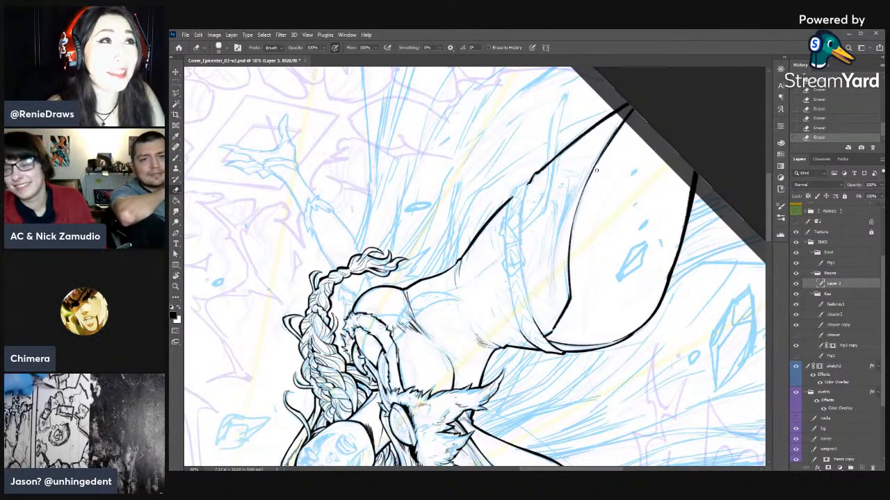
pyautogui.press('r')
pyautogui.moveTo(666, 227); pyautogui.dragTo(523, 415)
pyautogui.moveTo(606, 366); pyautogui.dragTo(640, 228)
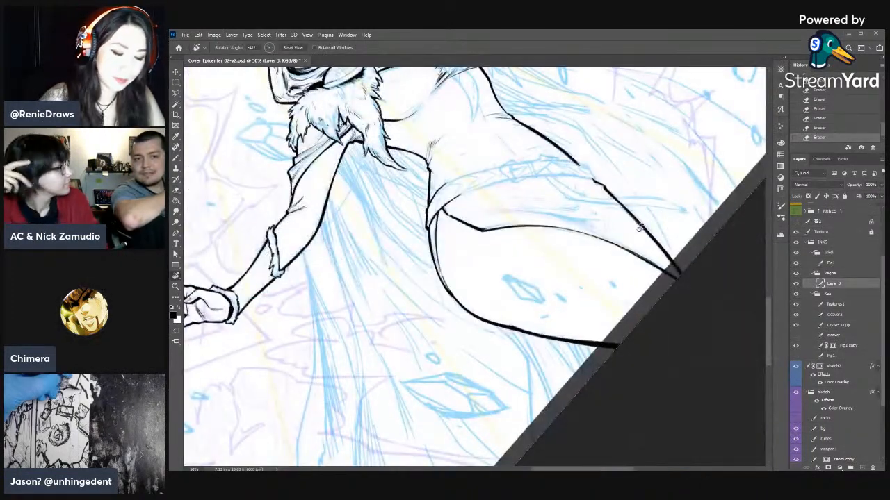
# - Touch up the garment edge around its bend on the upper thigh with small brush and eraser strokes
pyautogui.moveTo(643, 305); pyautogui.dragTo(515, 356)
pyautogui.moveTo(515, 356)
pyautogui.mouseDown()
pyautogui.moveTo(530, 318)
pyautogui.moveTo(596, 263)
pyautogui.mouseUp()
pyautogui.press('e')
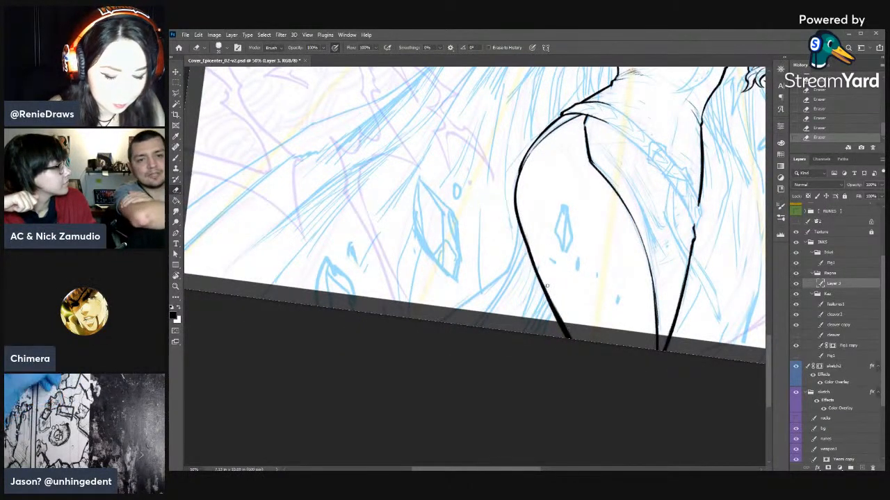
pyautogui.press('r')
pyautogui.moveTo(594, 224)
pyautogui.mouseDown()
pyautogui.moveTo(559, 344)
pyautogui.moveTo(607, 252)
pyautogui.moveTo(607, 336)
pyautogui.mouseUp()
pyautogui.press('e')
pyautogui.press('r')
pyautogui.moveTo(547, 287); pyautogui.dragTo(561, 250)
pyautogui.press('e')
pyautogui.press('b')
pyautogui.press('r')
pyautogui.moveTo(522, 362)
pyautogui.mouseDown()
pyautogui.moveTo(577, 335)
pyautogui.moveTo(590, 243)
pyautogui.mouseUp()
pyautogui.moveTo(590, 246); pyautogui.dragTo(600, 337)
pyautogui.press('e')
pyautogui.moveTo(549, 165); pyautogui.dragTo(557, 169)
pyautogui.moveTo(555, 166); pyautogui.dragTo(556, 169)
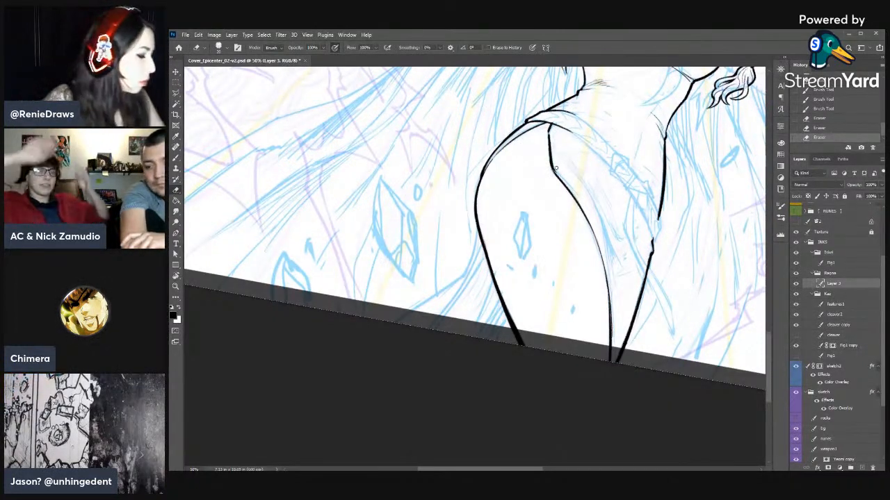
pyautogui.press('b')
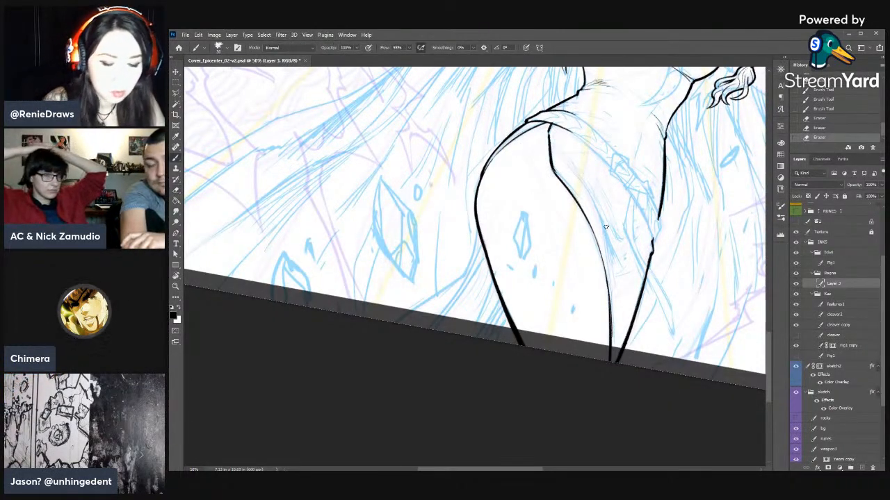
# - Ink a curved fold line with hatched shading on the garment front between the thighs
pyautogui.press('r')
pyautogui.moveTo(655, 176); pyautogui.dragTo(568, 254)
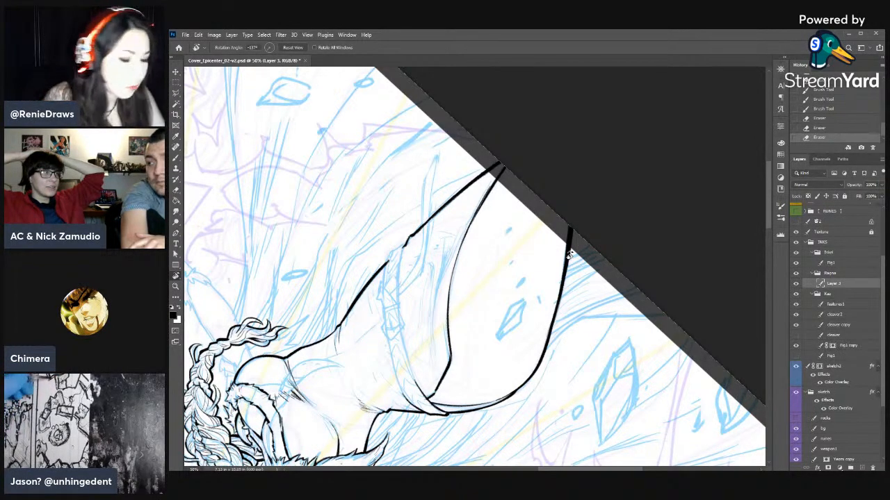
pyautogui.moveTo(622, 218)
pyautogui.mouseDown()
pyautogui.moveTo(695, 194)
pyautogui.moveTo(666, 325)
pyautogui.mouseUp()
pyautogui.press('b')
pyautogui.moveTo(493, 306)
pyautogui.mouseDown()
pyautogui.moveTo(478, 324)
pyautogui.moveTo(542, 256)
pyautogui.mouseUp()
pyautogui.moveTo(517, 288)
pyautogui.mouseDown()
pyautogui.moveTo(547, 261)
pyautogui.moveTo(510, 292)
pyautogui.mouseUp()
pyautogui.press('e')
pyautogui.press('b')
pyautogui.moveTo(560, 254); pyautogui.dragTo(494, 306)
# - Taper and sharpen the garment fold's hatching with alternating eraser and brush strokes
pyautogui.press('e')
pyautogui.moveTo(541, 270)
pyautogui.mouseDown()
pyautogui.moveTo(499, 303)
pyautogui.moveTo(517, 286)
pyautogui.moveTo(504, 285)
pyautogui.mouseUp()
pyautogui.press('b')
pyautogui.moveTo(517, 271); pyautogui.dragTo(508, 283)
pyautogui.moveTo(506, 285); pyautogui.dragTo(477, 322)
pyautogui.press('e')
pyautogui.moveTo(518, 262); pyautogui.dragTo(511, 276)
pyautogui.moveTo(516, 267); pyautogui.dragTo(513, 279)
pyautogui.press('b')
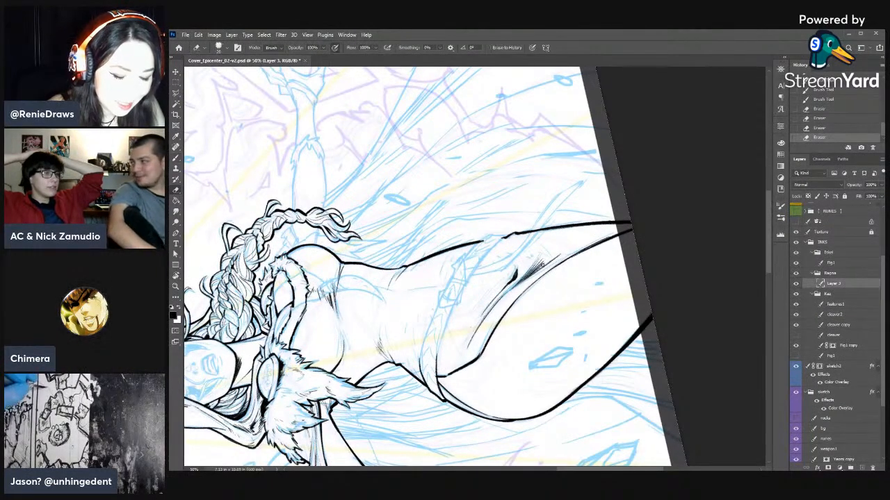
# - Refine the fold line's dark end and thin its upper part toward the garment's bend
pyautogui.press('r')
pyautogui.moveTo(671, 248); pyautogui.dragTo(453, 379)
pyautogui.press('b')
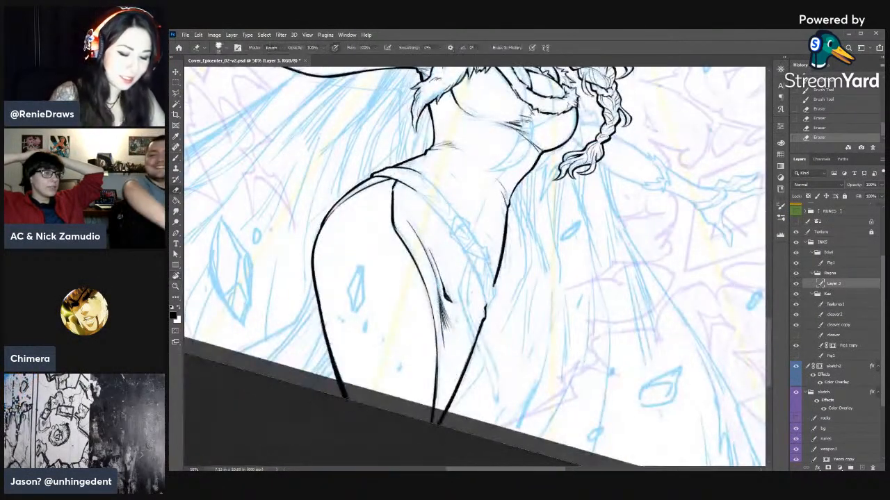
pyautogui.moveTo(443, 310)
pyautogui.mouseDown()
pyautogui.moveTo(434, 296)
pyautogui.moveTo(442, 306)
pyautogui.moveTo(437, 275)
pyautogui.mouseUp()
pyautogui.press('b')
pyautogui.press('e')
pyautogui.press('b')
pyautogui.press('e')
pyautogui.moveTo(445, 296); pyautogui.dragTo(442, 278)
pyautogui.moveTo(447, 295); pyautogui.dragTo(433, 260)
pyautogui.press('b')
pyautogui.press('e')
pyautogui.moveTo(426, 243)
pyautogui.mouseDown()
pyautogui.moveTo(437, 291)
pyautogui.moveTo(426, 255)
pyautogui.mouseUp()
pyautogui.moveTo(417, 233); pyautogui.dragTo(433, 270)
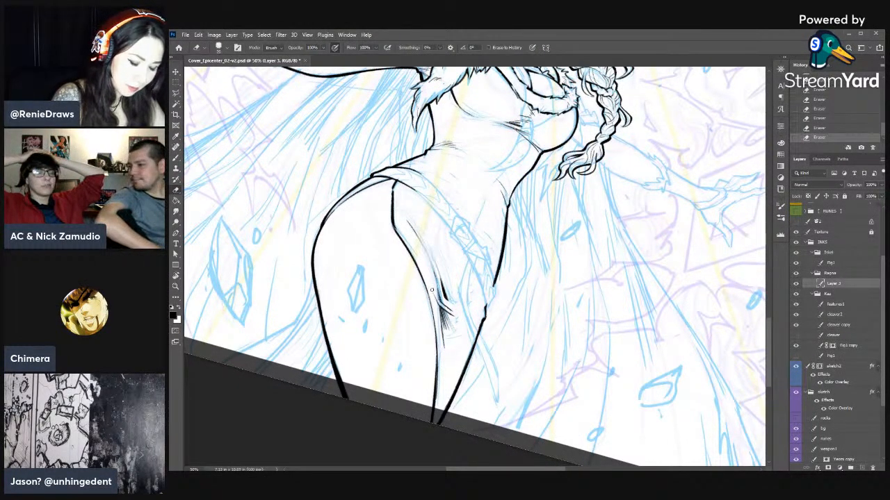
# - Add hatching below the fold toward the thigh edge and trim the ends of the strokes
pyautogui.press('b')
pyautogui.moveTo(441, 322); pyautogui.dragTo(437, 341)
pyautogui.moveTo(441, 326)
pyautogui.mouseDown()
pyautogui.moveTo(439, 357)
pyautogui.moveTo(445, 319)
pyautogui.mouseUp()
pyautogui.press('e')
pyautogui.press('b')
pyautogui.press('e')
pyautogui.moveTo(449, 332); pyautogui.dragTo(447, 320)
pyautogui.moveTo(453, 318)
pyautogui.mouseDown()
pyautogui.moveTo(440, 288)
pyautogui.moveTo(448, 300)
pyautogui.mouseUp()
# - Build up the dark crease at the fold's end with short brush strokes, thinning them with the eraser
pyautogui.press('b')
pyautogui.moveTo(452, 308); pyautogui.dragTo(446, 290)
pyautogui.press('e')
pyautogui.press('b')
pyautogui.moveTo(453, 308); pyautogui.dragTo(446, 289)
pyautogui.press('e')
pyautogui.moveTo(451, 301); pyautogui.dragTo(442, 280)
pyautogui.press('b')
pyautogui.press('e')
pyautogui.press('b')
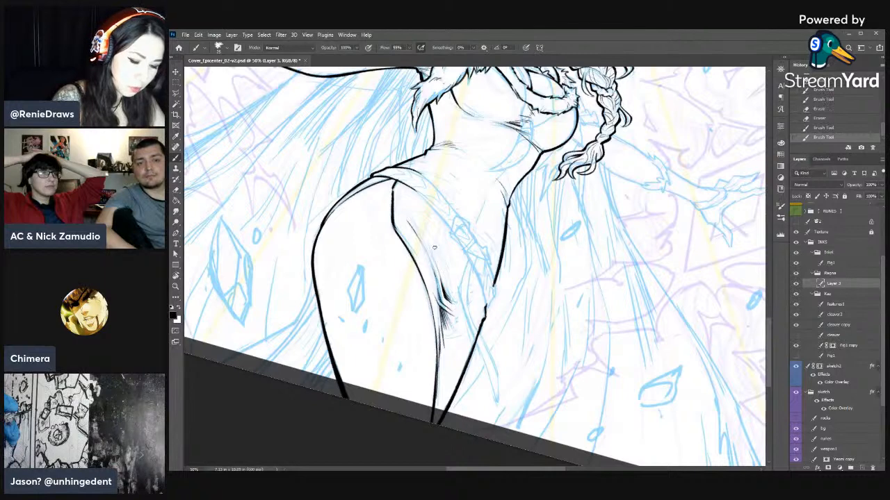
# - Add a few hatch strokes beside the fold's crease and feather them with the eraser
pyautogui.press('r')
pyautogui.moveTo(536, 322); pyautogui.dragTo(584, 213)
pyautogui.press('b')
pyautogui.moveTo(518, 307); pyautogui.dragTo(506, 316)
pyautogui.moveTo(518, 309); pyautogui.dragTo(507, 320)
pyautogui.press('e')
pyautogui.moveTo(513, 312); pyautogui.dragTo(508, 318)
pyautogui.moveTo(515, 308); pyautogui.dragTo(510, 315)
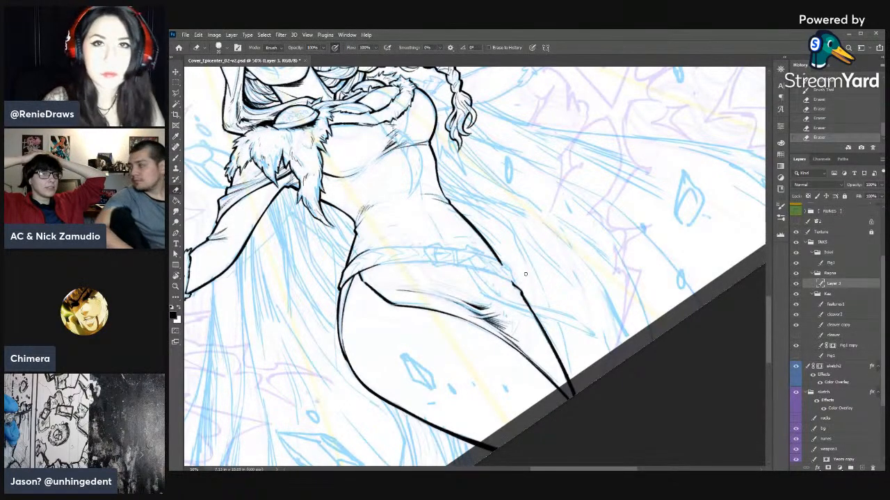
# - Ink the belt's lower edge from the buckle toward the hip nearest the open garment edge
pyautogui.press('r')
pyautogui.moveTo(599, 272); pyautogui.dragTo(535, 302)
pyautogui.press('b')
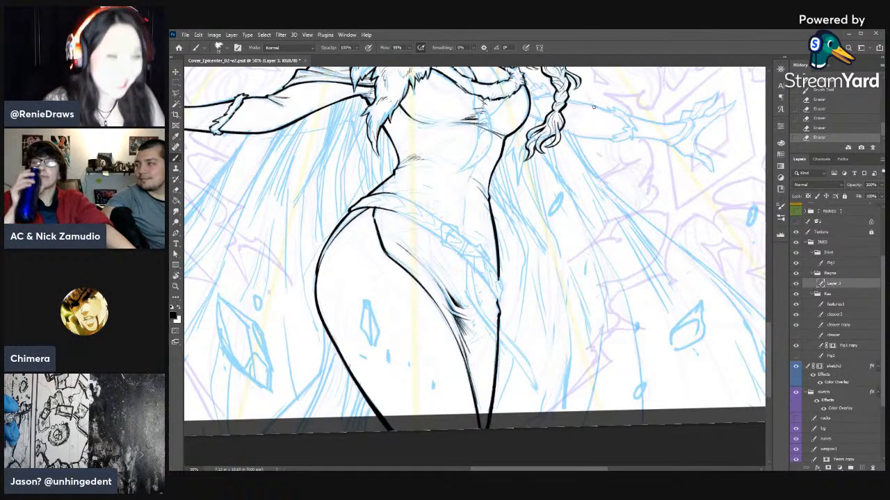
pyautogui.moveTo(547, 231); pyautogui.dragTo(588, 259)
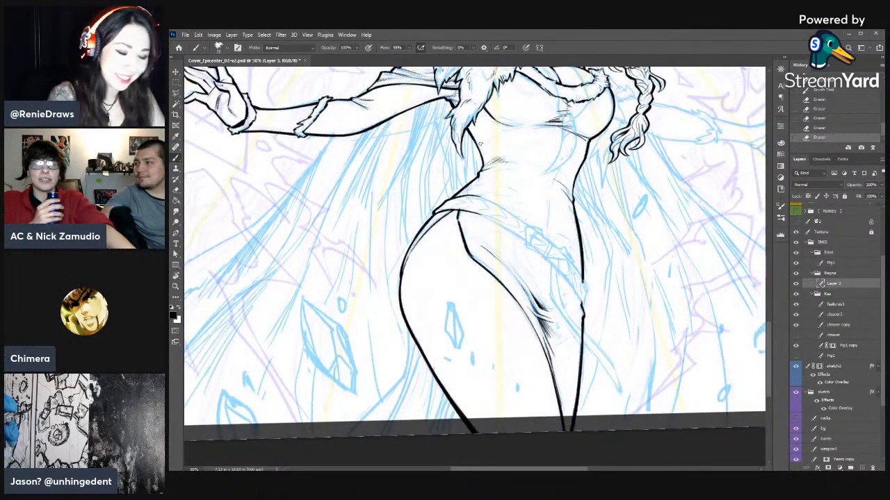
pyautogui.press('r')
pyautogui.moveTo(480, 143); pyautogui.dragTo(400, 248)
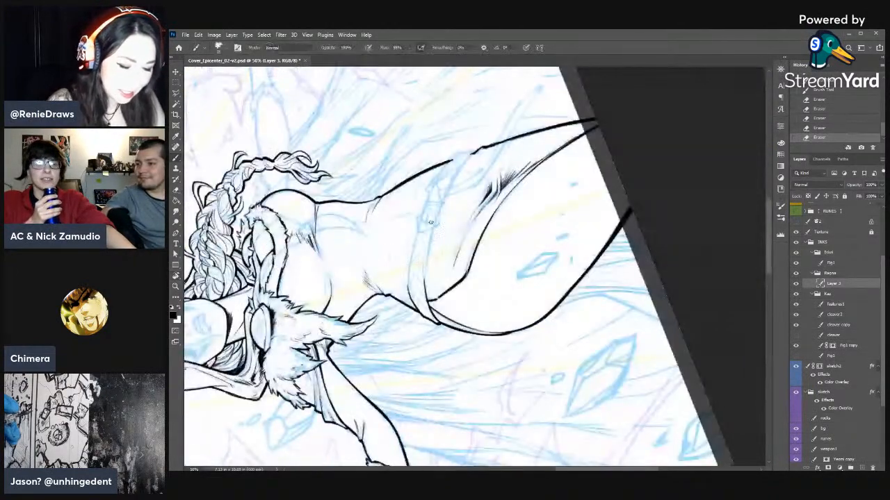
pyautogui.moveTo(492, 215); pyautogui.dragTo(570, 215)
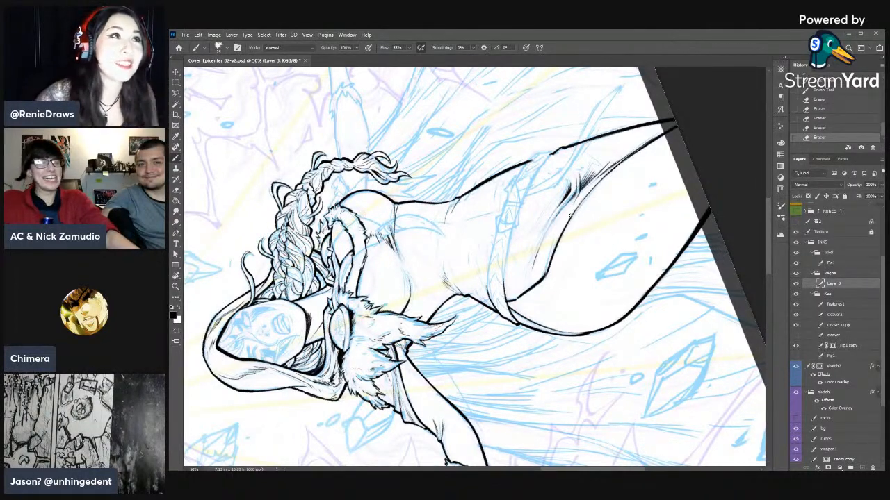
pyautogui.moveTo(503, 252); pyautogui.dragTo(506, 297)
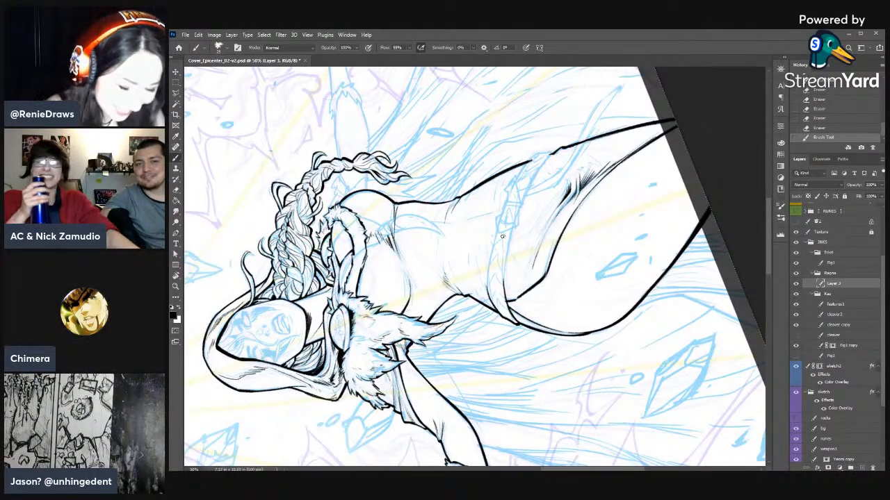
pyautogui.moveTo(511, 231); pyautogui.dragTo(505, 261)
pyautogui.moveTo(512, 231); pyautogui.dragTo(507, 263)
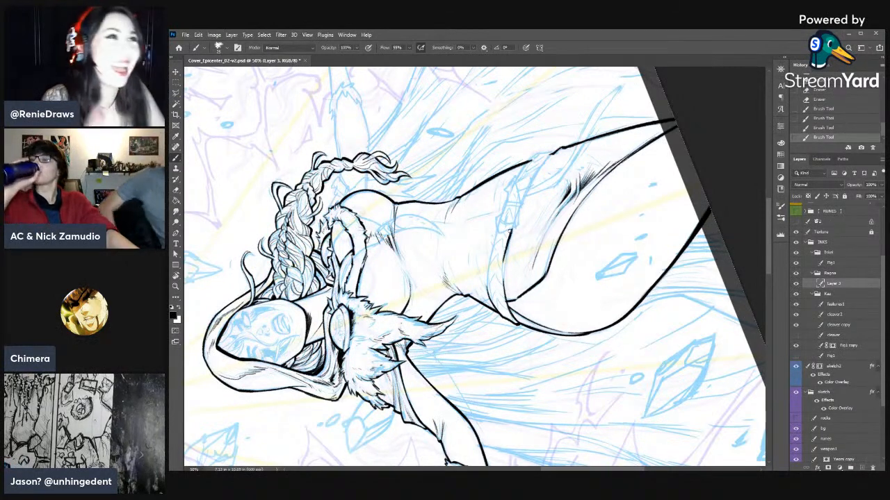
# - Clean up and reinforce the belt's lower edge between the buckle and the hip
pyautogui.press('e')
pyautogui.moveTo(502, 258); pyautogui.dragTo(500, 272)
pyautogui.moveTo(511, 230); pyautogui.dragTo(504, 267)
pyautogui.press('b')
pyautogui.moveTo(508, 240); pyautogui.dragTo(504, 288)
pyautogui.moveTo(504, 269)
pyautogui.mouseDown()
pyautogui.moveTo(506, 295)
pyautogui.moveTo(502, 259)
pyautogui.mouseUp()
# - Ink the belt's upper edge from the buckle to the hip and thin it with the eraser
pyautogui.press('e')
pyautogui.press('b')
pyautogui.moveTo(499, 226)
pyautogui.mouseDown()
pyautogui.moveTo(486, 282)
pyautogui.moveTo(488, 250)
pyautogui.mouseUp()
pyautogui.press('e')
pyautogui.moveTo(485, 295); pyautogui.dragTo(483, 283)
pyautogui.moveTo(484, 290); pyautogui.dragTo(481, 281)
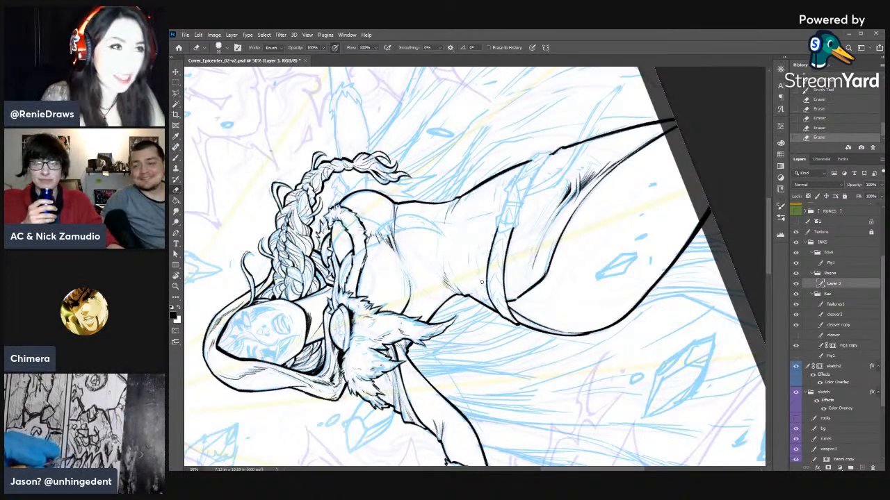
# - Ink the belt's lower edge on the far side of the buckle, up to the opposite hip outline
pyautogui.press('r')
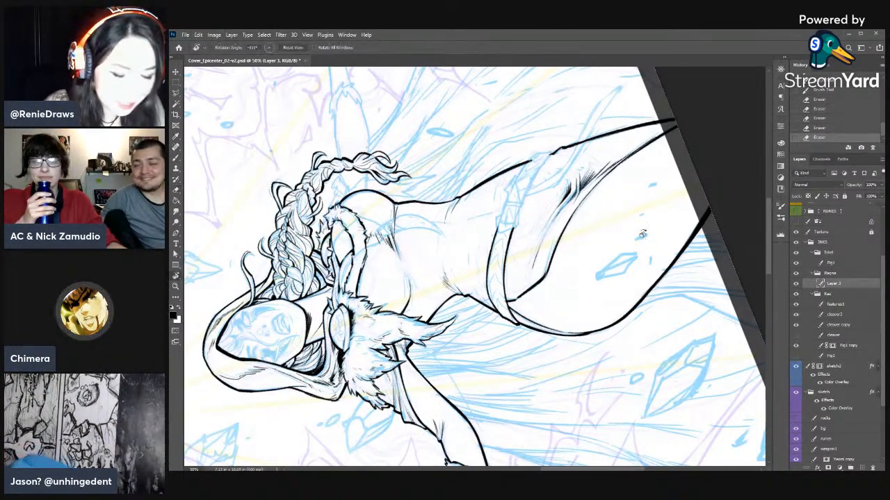
pyautogui.moveTo(549, 303); pyautogui.dragTo(558, 257)
pyautogui.moveTo(479, 236); pyautogui.dragTo(543, 273)
pyautogui.press('b')
pyautogui.moveTo(539, 164); pyautogui.dragTo(541, 188)
pyautogui.moveTo(540, 181); pyautogui.dragTo(541, 220)
pyautogui.moveTo(539, 183); pyautogui.dragTo(539, 218)
pyautogui.press('e')
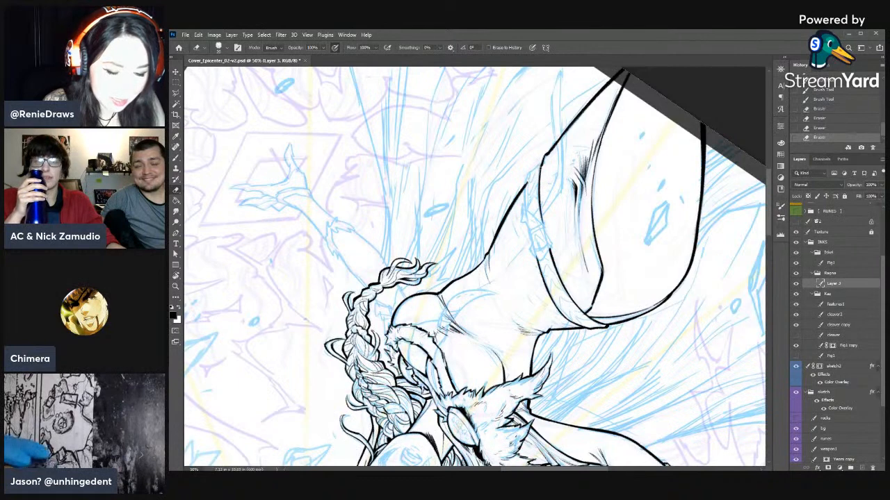
pyautogui.press('b')
pyautogui.moveTo(538, 165); pyautogui.dragTo(547, 239)
# - Thin the belt's far lower edge and ink its upper edge at the opposite hip, cleaning the line with the eraser
pyautogui.press('e')
pyautogui.moveTo(537, 201); pyautogui.dragTo(541, 227)
pyautogui.moveTo(537, 182)
pyautogui.mouseDown()
pyautogui.moveTo(538, 206)
pyautogui.moveTo(537, 197)
pyautogui.mouseUp()
pyautogui.moveTo(536, 172)
pyautogui.mouseDown()
pyautogui.moveTo(538, 211)
pyautogui.moveTo(539, 182)
pyautogui.moveTo(528, 181)
pyautogui.moveTo(526, 208)
pyautogui.mouseUp()
pyautogui.press('b')
pyautogui.press('e')
pyautogui.moveTo(528, 175); pyautogui.dragTo(529, 209)
pyautogui.moveTo(529, 192); pyautogui.dragTo(528, 198)
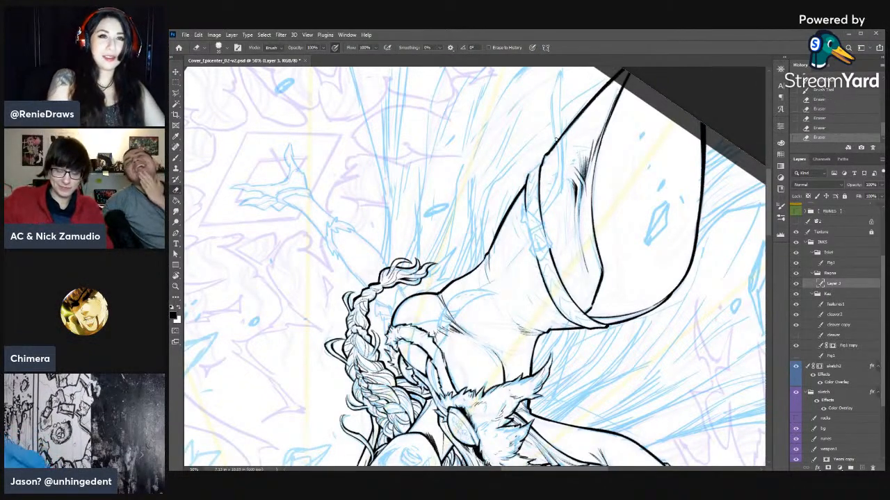
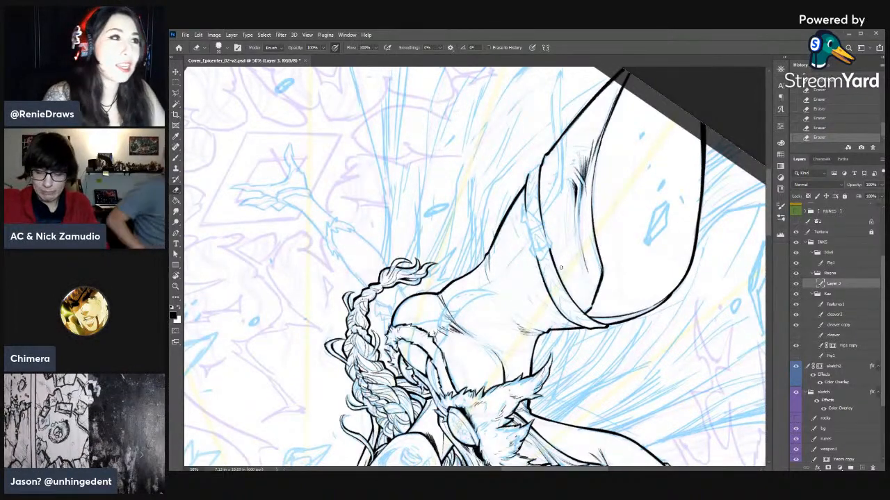
# - Ink the belt's upper edge past the buckle toward the hip outline and thin it with the eraser
pyautogui.press('r')
pyautogui.moveTo(607, 196)
pyautogui.mouseDown()
pyautogui.moveTo(612, 318)
pyautogui.moveTo(604, 339)
pyautogui.mouseUp()
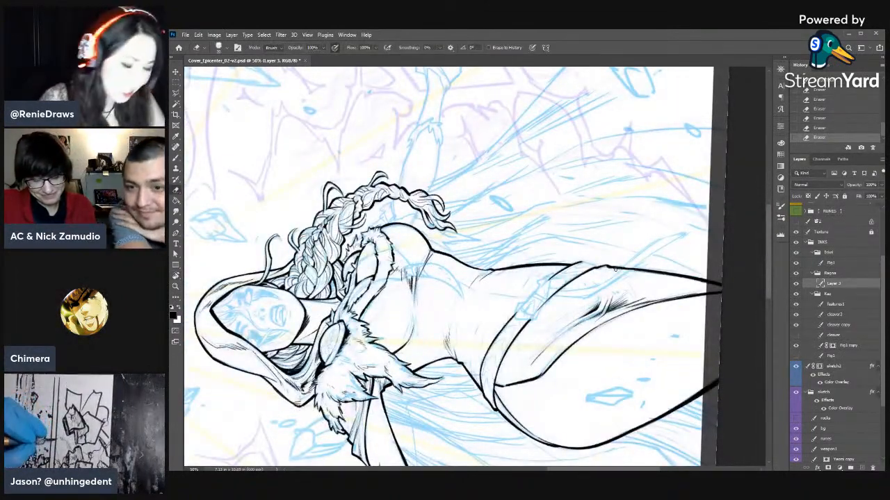
pyautogui.moveTo(565, 294)
pyautogui.mouseDown()
pyautogui.moveTo(576, 242)
pyautogui.moveTo(528, 259)
pyautogui.mouseUp()
pyautogui.press('b')
pyautogui.moveTo(557, 231); pyautogui.dragTo(535, 249)
pyautogui.press('e')
pyautogui.moveTo(537, 248)
pyautogui.mouseDown()
pyautogui.moveTo(552, 235)
pyautogui.moveTo(508, 282)
pyautogui.mouseUp()
pyautogui.press('b')
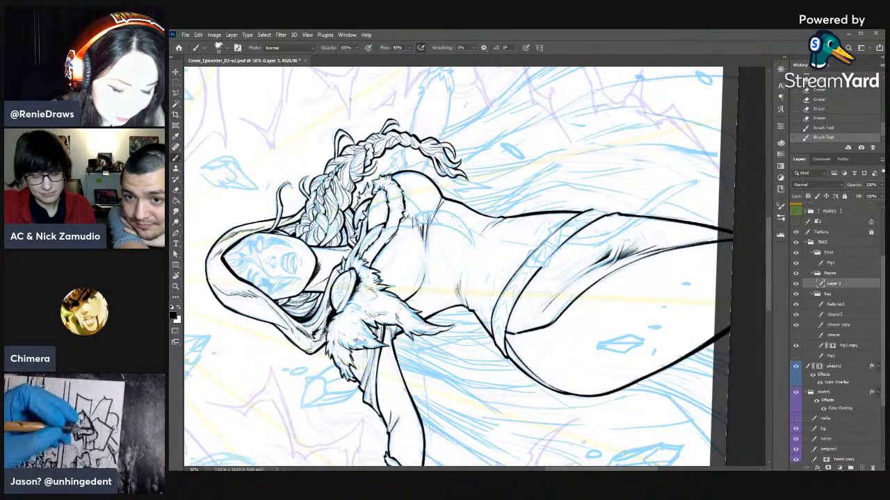
pyautogui.moveTo(537, 248); pyautogui.dragTo(582, 212)
pyautogui.press('e')
pyautogui.moveTo(563, 225); pyautogui.dragTo(596, 208)
# - Touch up the thigh outline just below the point where the belt meets the hip
pyautogui.press('b')
pyautogui.moveTo(572, 220)
pyautogui.mouseDown()
pyautogui.moveTo(593, 210)
pyautogui.moveTo(526, 386)
pyautogui.moveTo(581, 258)
pyautogui.mouseUp()
pyautogui.press('r')
pyautogui.press('space')
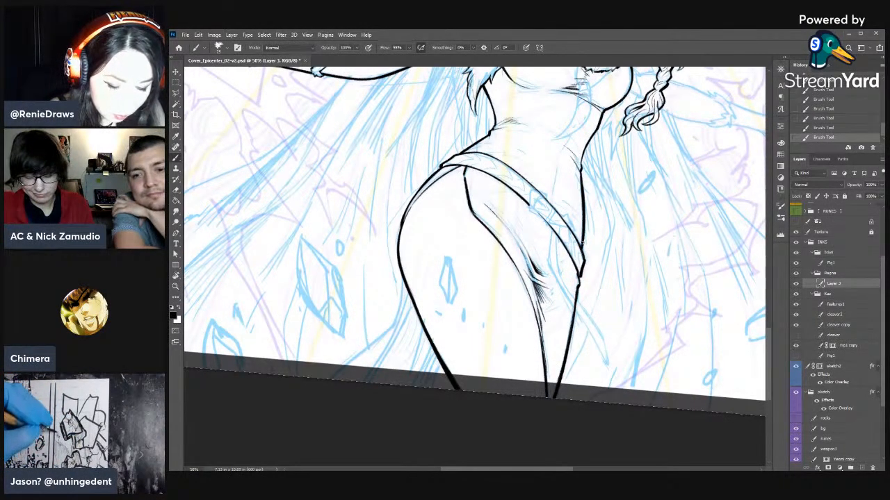
pyautogui.press('e')
pyautogui.press('b')
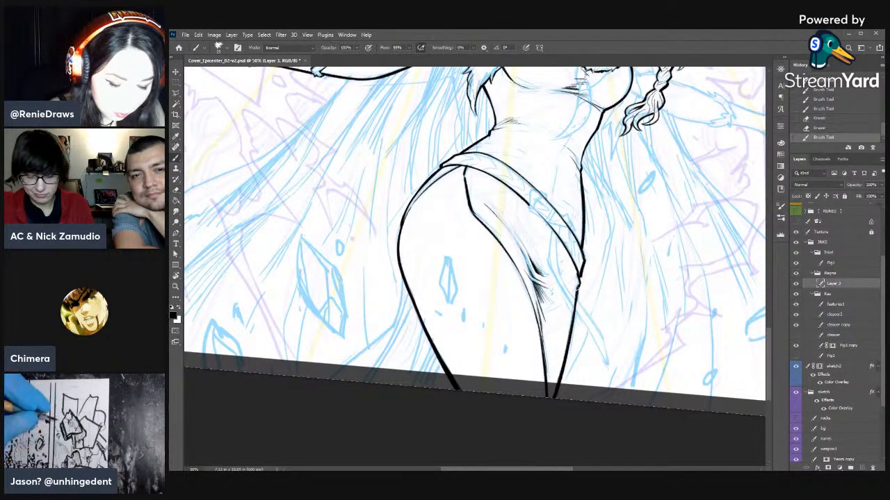
pyautogui.click(574, 311)
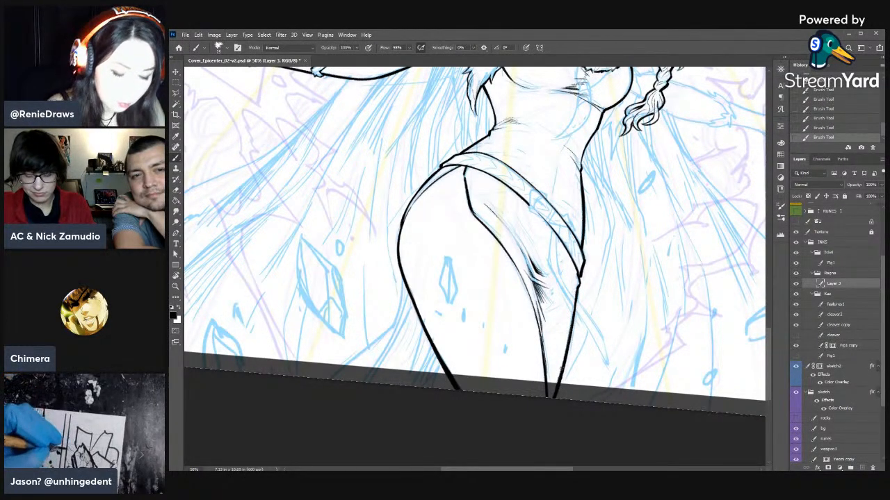
# - Try to thin the inner thigh line below the fabric folds with the eraser, and undo the strokes
pyautogui.press('e')
pyautogui.moveTo(535, 316); pyautogui.dragTo(547, 358)
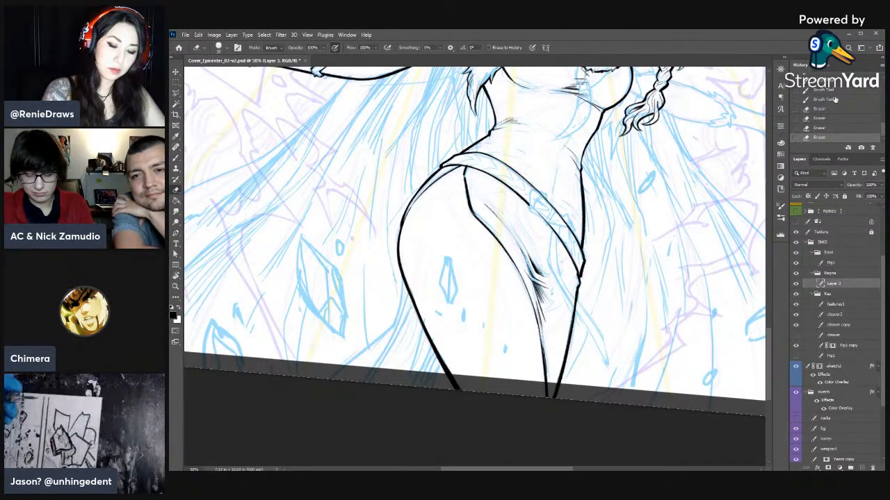
pyautogui.hotkey('ctrl', 'z')
pyautogui.hotkey('ctrl', 'z')
pyautogui.hotkey('ctrl', 'z')
pyautogui.hotkey('ctrl', 'z')
# - Clean up and ink tapered fold strokes on the skirt panel between the belt and the slit
pyautogui.press('r')
pyautogui.moveTo(595, 314); pyautogui.dragTo(517, 132)
pyautogui.press('e')
pyautogui.moveTo(492, 206)
pyautogui.mouseDown()
pyautogui.moveTo(545, 191)
pyautogui.moveTo(533, 198)
pyautogui.mouseUp()
pyautogui.press('b')
pyautogui.moveTo(581, 186); pyautogui.dragTo(549, 193)
pyautogui.moveTo(592, 183); pyautogui.dragTo(577, 187)
# - Thicken the upper part of the skirt's slit edge over the thigh and step back the last brush stroke
pyautogui.press('r')
pyautogui.moveTo(675, 217); pyautogui.dragTo(556, 410)
pyautogui.moveTo(608, 226)
pyautogui.mouseDown()
pyautogui.moveTo(611, 255)
pyautogui.moveTo(580, 355)
pyautogui.mouseUp()
pyautogui.press('e')
pyautogui.moveTo(523, 265); pyautogui.dragTo(526, 274)
pyautogui.press('b')
pyautogui.moveTo(513, 223); pyautogui.dragTo(510, 252)
pyautogui.moveTo(512, 226); pyautogui.dragTo(510, 250)
pyautogui.moveTo(511, 227); pyautogui.dragTo(510, 251)
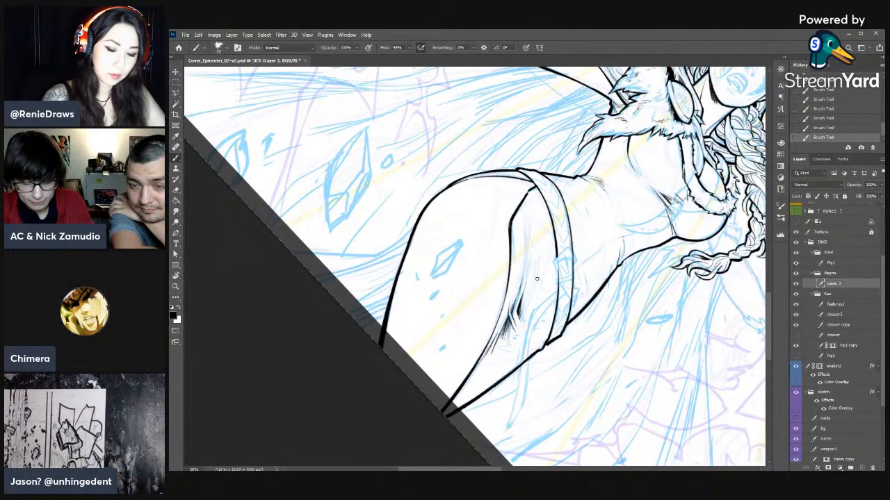
pyautogui.press('r')
pyautogui.moveTo(537, 278)
pyautogui.mouseDown()
pyautogui.moveTo(614, 299)
pyautogui.moveTo(610, 334)
pyautogui.mouseUp()
pyautogui.press('b')
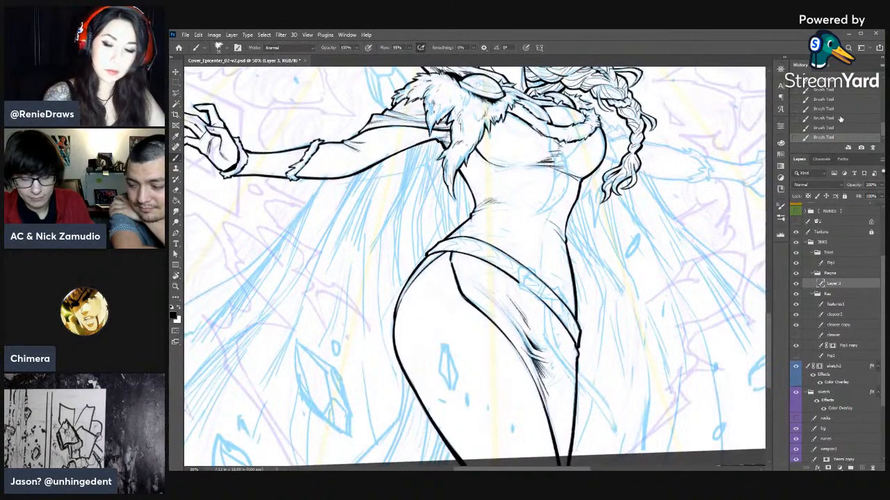
pyautogui.click(824, 128)
# - Ink a short crease at the near side of the waist above the belt
pyautogui.press('r')
pyautogui.moveTo(639, 220); pyautogui.dragTo(641, 303)
pyautogui.press('b')
pyautogui.moveTo(506, 215); pyautogui.dragTo(514, 220)
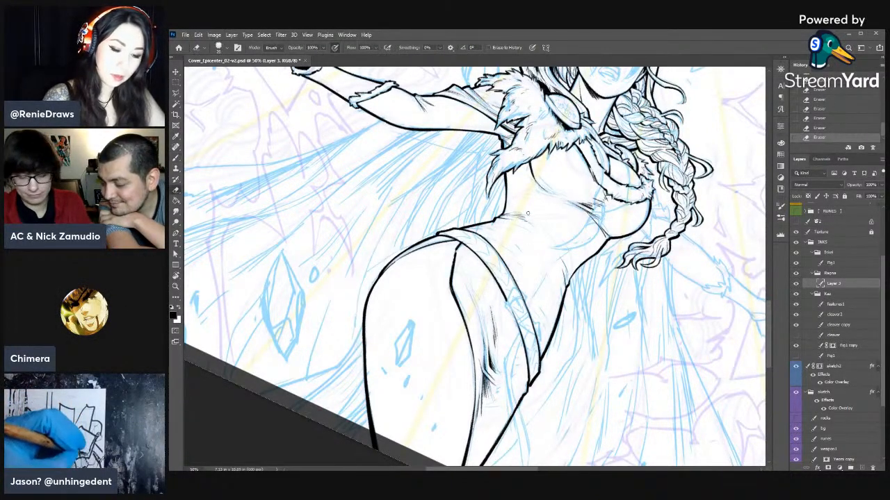
# - Ink a small fold on the far side of the waist and taper it with the eraser
pyautogui.press('b')
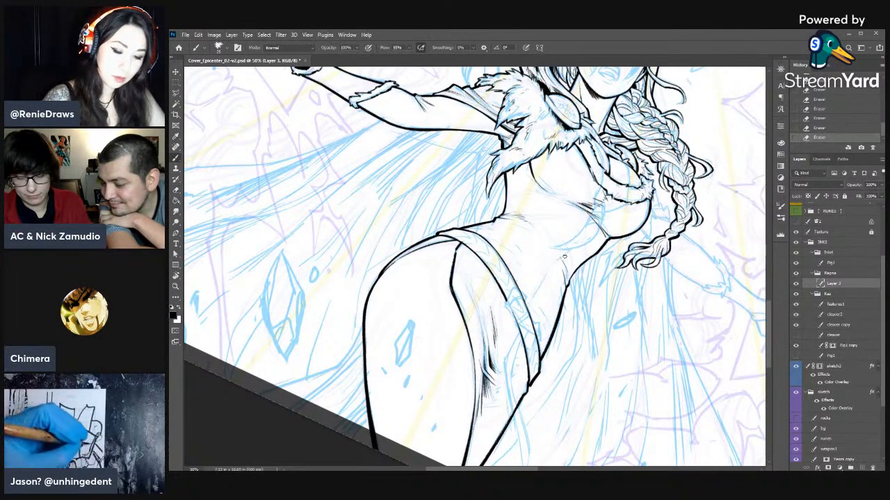
pyautogui.press('e')
pyautogui.press('b')
pyautogui.moveTo(561, 240)
pyautogui.mouseDown()
pyautogui.moveTo(552, 234)
pyautogui.moveTo(569, 264)
pyautogui.moveTo(563, 250)
pyautogui.mouseUp()
pyautogui.press('e')
pyautogui.moveTo(562, 250); pyautogui.dragTo(566, 256)
pyautogui.moveTo(556, 240)
pyautogui.mouseDown()
pyautogui.moveTo(564, 253)
pyautogui.moveTo(559, 248)
pyautogui.mouseUp()
# - Reinforce the lower edge of the fur trim across the chest with short brush strokes
pyautogui.press('r')
pyautogui.moveTo(655, 333)
pyautogui.mouseDown()
pyautogui.moveTo(667, 266)
pyautogui.moveTo(652, 210)
pyautogui.mouseUp()
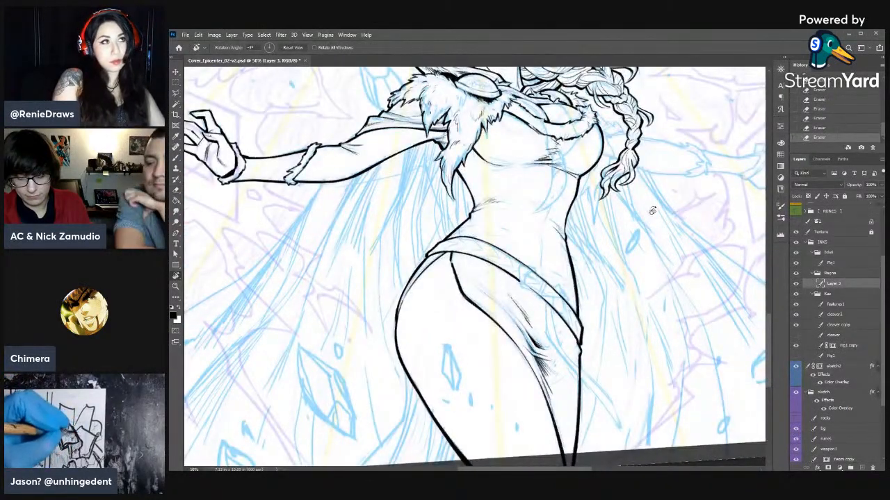
pyautogui.moveTo(662, 226); pyautogui.dragTo(644, 334)
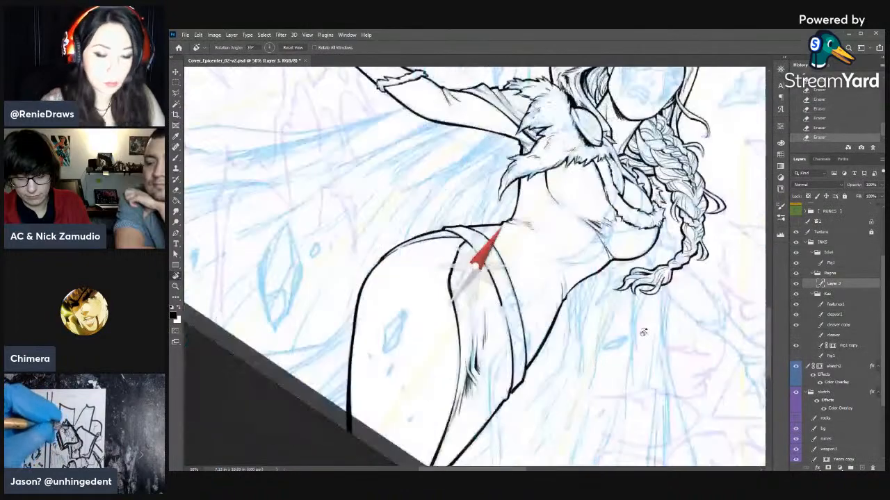
pyautogui.press('e')
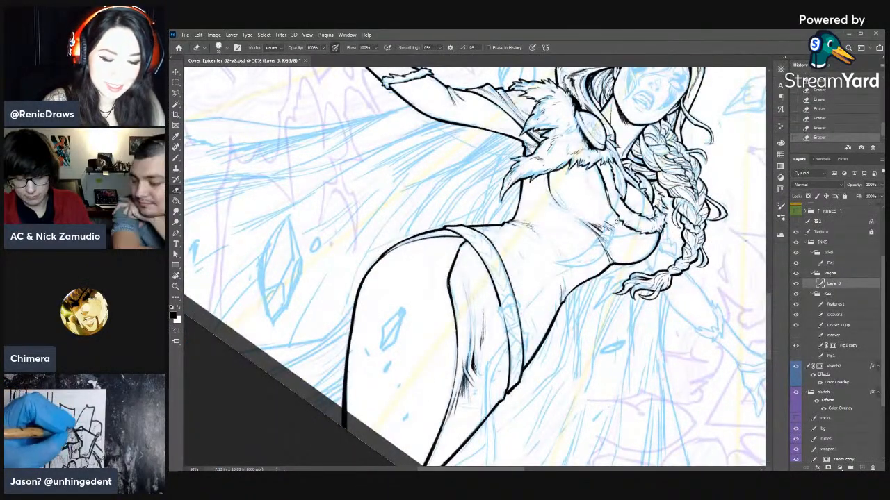
pyautogui.press('b')
pyautogui.moveTo(615, 212); pyautogui.dragTo(621, 221)
pyautogui.moveTo(615, 214); pyautogui.dragTo(622, 222)
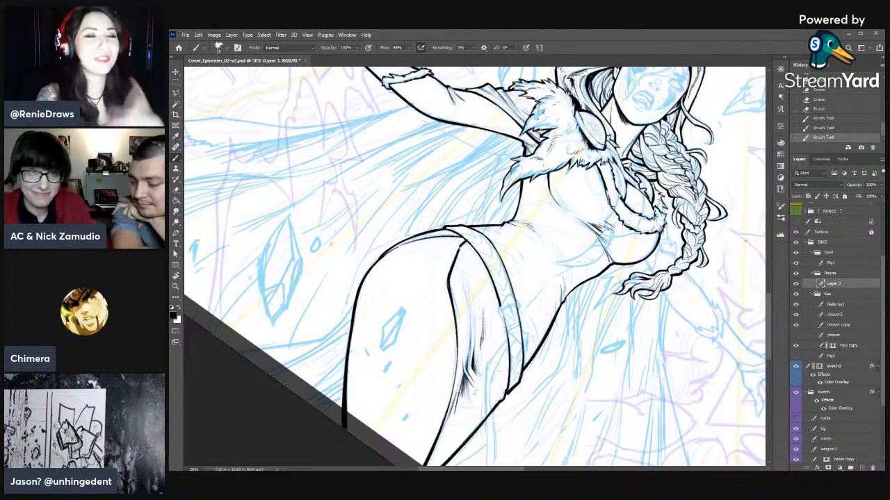
# - Add short ink strokes higher up the chest's fur trim and clean them with the eraser
pyautogui.press('e')
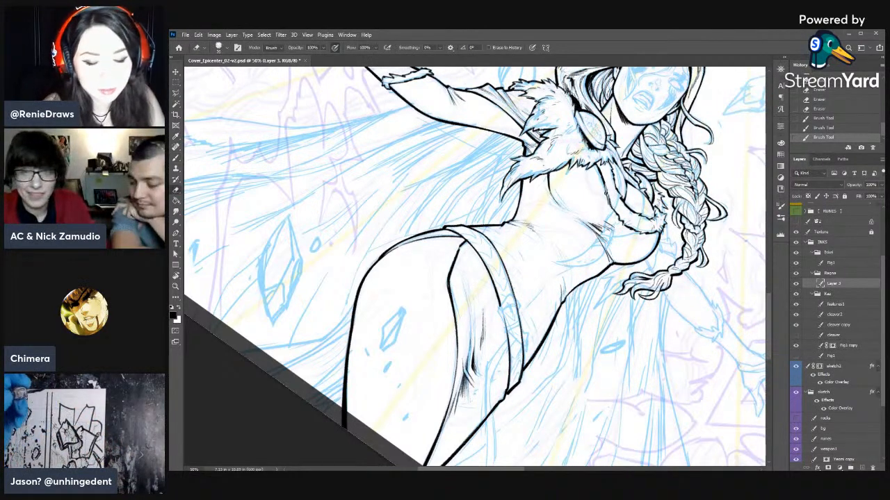
pyautogui.press('b')
pyautogui.moveTo(604, 185); pyautogui.dragTo(606, 193)
pyautogui.moveTo(604, 186); pyautogui.dragTo(608, 198)
pyautogui.moveTo(607, 192)
pyautogui.mouseDown()
pyautogui.moveTo(610, 203)
pyautogui.moveTo(606, 186)
pyautogui.mouseUp()
pyautogui.press('e')
pyautogui.press('b')
pyautogui.press('e')
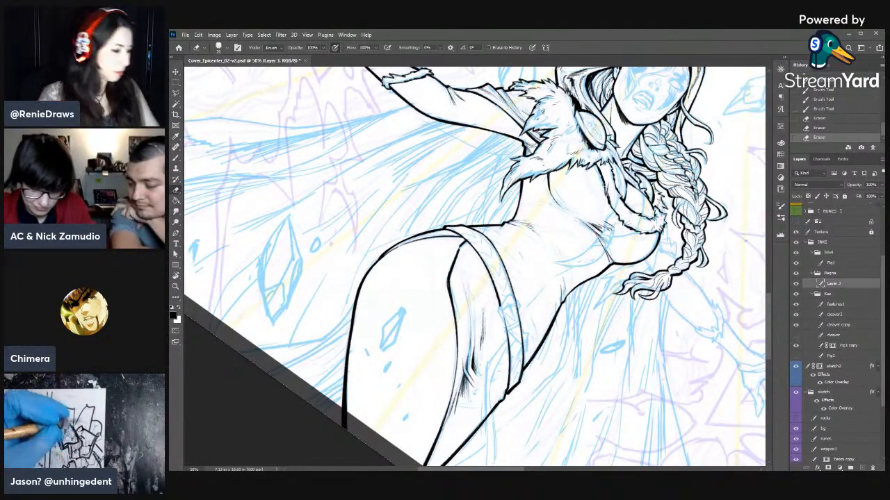
pyautogui.press('r')
pyautogui.moveTo(581, 292)
pyautogui.mouseDown()
pyautogui.moveTo(582, 254)
pyautogui.moveTo(556, 214)
pyautogui.moveTo(466, 242)
pyautogui.moveTo(584, 297)
pyautogui.mouseUp()
pyautogui.press('space')
pyautogui.press('b')
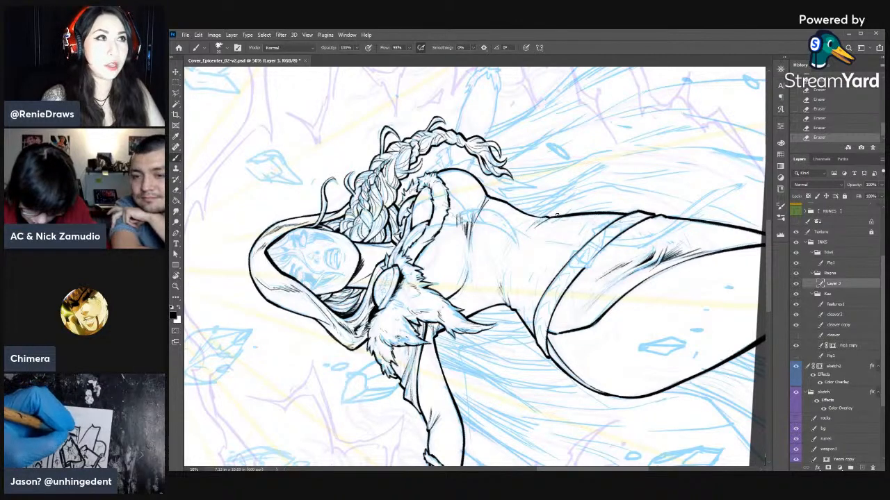
pyautogui.scroll(5, 556, 215)
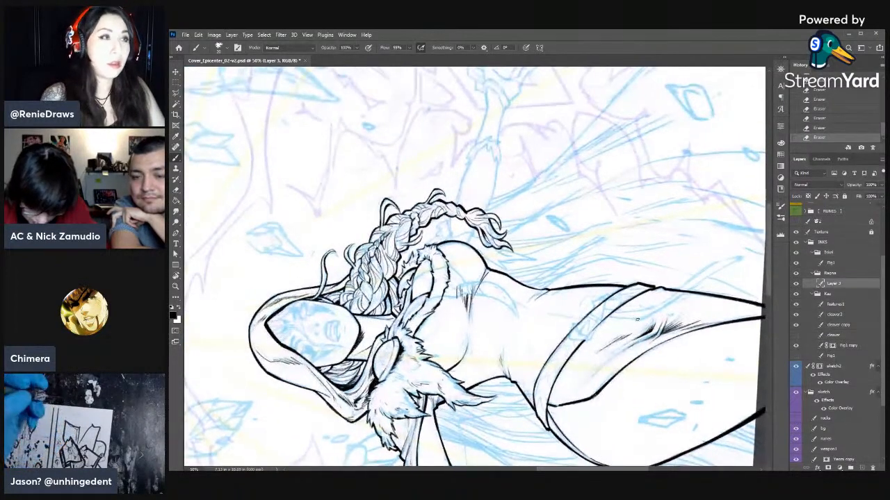
pyautogui.moveTo(626, 340); pyautogui.dragTo(622, 347)
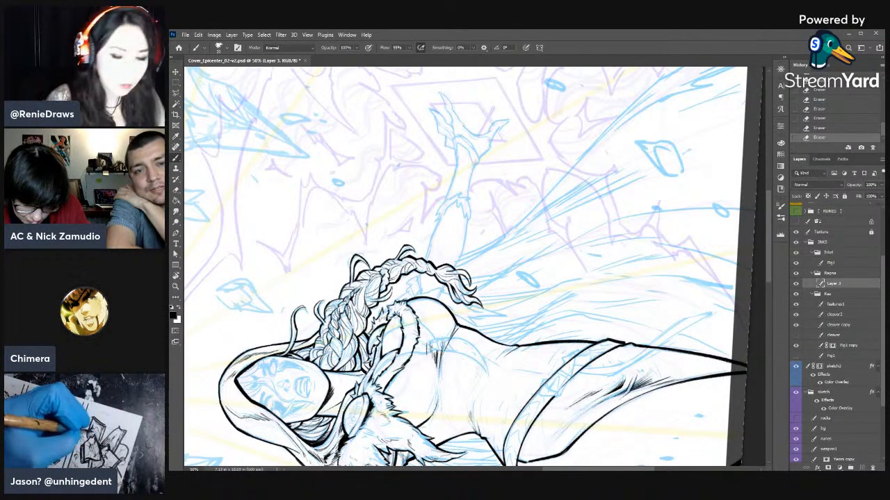
# - Rework the fur trim beside the braid on the woman's ink layer, alternating brush and eraser
pyautogui.click(832, 275)
pyautogui.moveTo(519, 284); pyautogui.dragTo(617, 238)
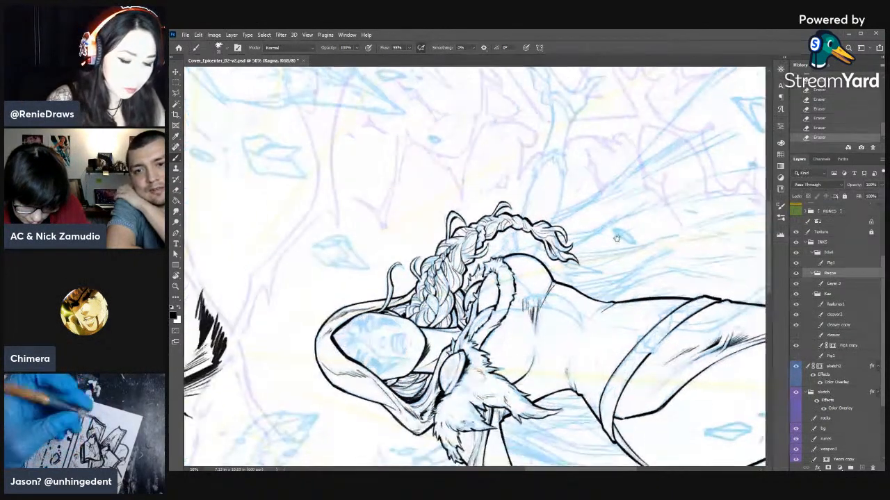
pyautogui.press('e')
pyautogui.click(833, 284)
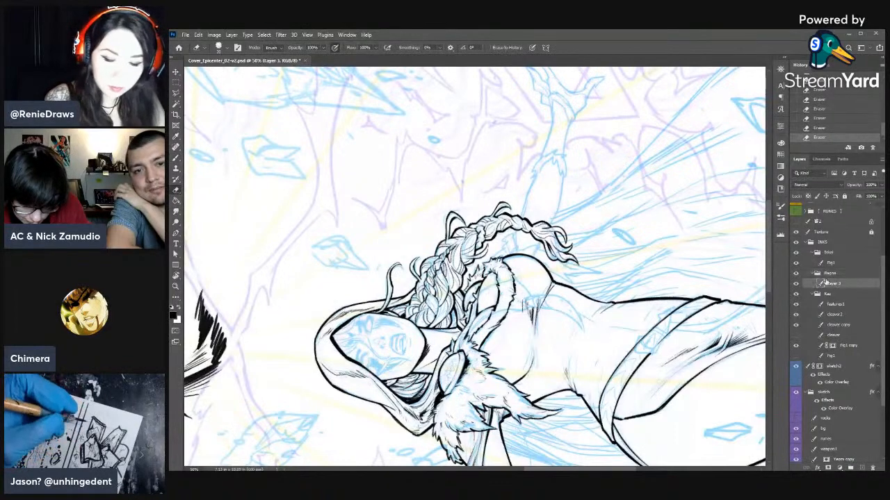
pyautogui.moveTo(567, 280); pyautogui.dragTo(574, 242)
pyautogui.press('b')
pyautogui.press('e')
pyautogui.press('b')
pyautogui.moveTo(491, 226); pyautogui.dragTo(491, 244)
pyautogui.press('e')
pyautogui.press('b')
# - Erase stray ink at the fur trim's outer end and ink the gap between the chest outline and the braid
pyautogui.press('r')
pyautogui.moveTo(584, 214)
pyautogui.mouseDown()
pyautogui.moveTo(615, 272)
pyautogui.moveTo(520, 419)
pyautogui.mouseUp()
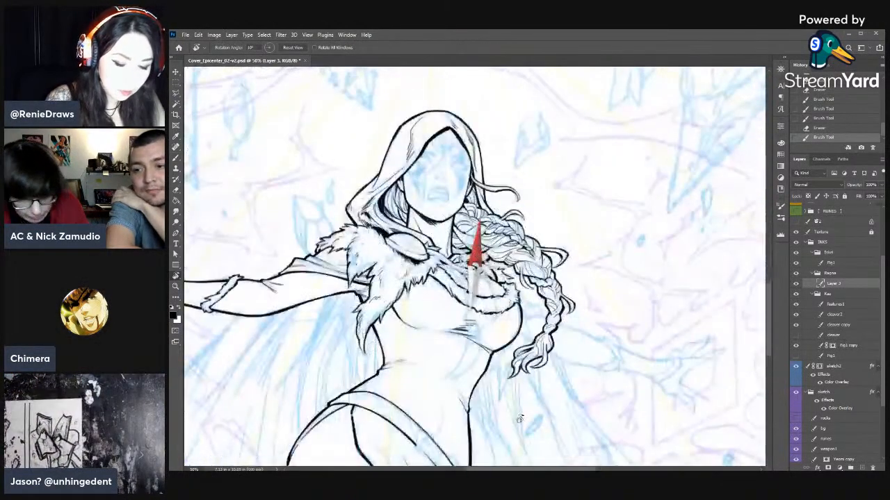
pyautogui.moveTo(581, 312); pyautogui.dragTo(616, 251)
pyautogui.press('b')
pyautogui.press('e')
pyautogui.moveTo(546, 224); pyautogui.dragTo(549, 215)
pyautogui.press('b')
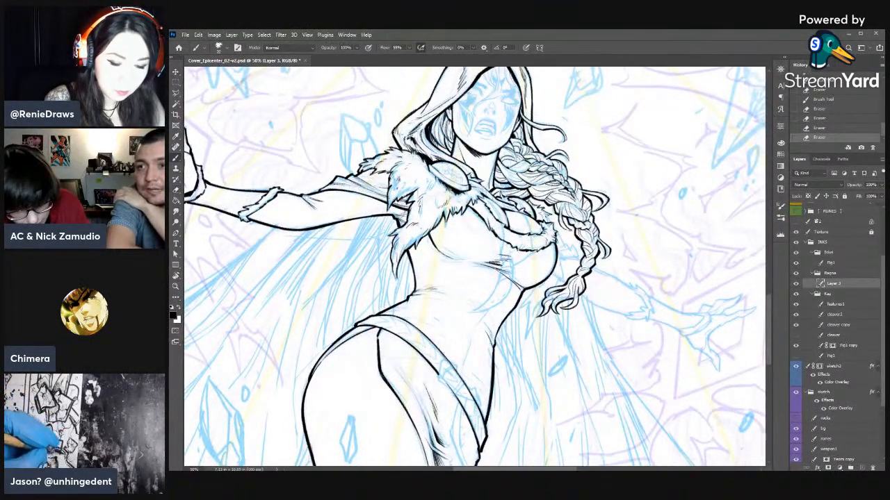
pyautogui.moveTo(556, 232); pyautogui.dragTo(560, 237)
pyautogui.moveTo(557, 233); pyautogui.dragTo(563, 244)
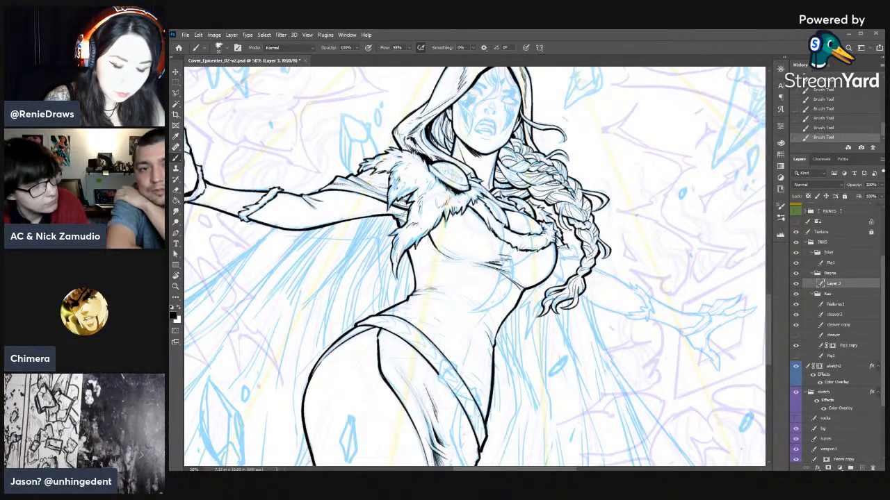
pyautogui.moveTo(557, 253); pyautogui.dragTo(567, 259)
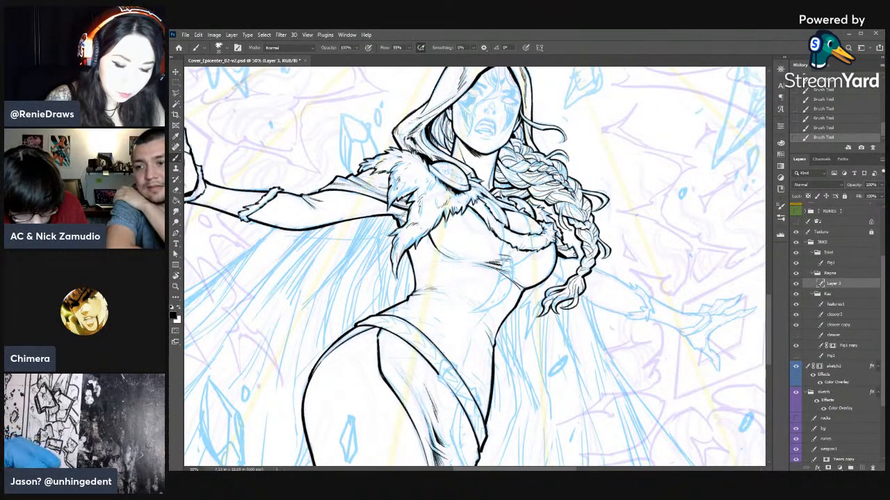
# - Clean up the fur trim's outer end and redraw the short lines between it and the braid
pyautogui.press('r')
pyautogui.moveTo(644, 209)
pyautogui.mouseDown()
pyautogui.moveTo(654, 259)
pyautogui.moveTo(621, 164)
pyautogui.mouseUp()
pyautogui.press('e')
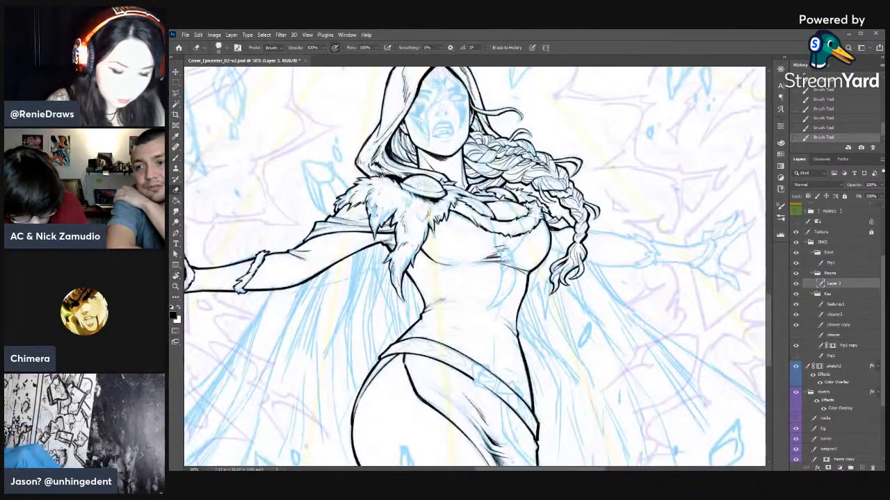
pyautogui.moveTo(548, 224); pyautogui.dragTo(555, 236)
pyautogui.press('b')
pyautogui.press('e')
pyautogui.moveTo(547, 224)
pyautogui.mouseDown()
pyautogui.moveTo(561, 250)
pyautogui.moveTo(558, 244)
pyautogui.mouseUp()
pyautogui.press('b')
pyautogui.press('e')
pyautogui.press('b')
pyautogui.moveTo(556, 235); pyautogui.dragTo(561, 246)
pyautogui.press('e')
pyautogui.press('b')
pyautogui.moveTo(556, 236); pyautogui.dragTo(561, 246)
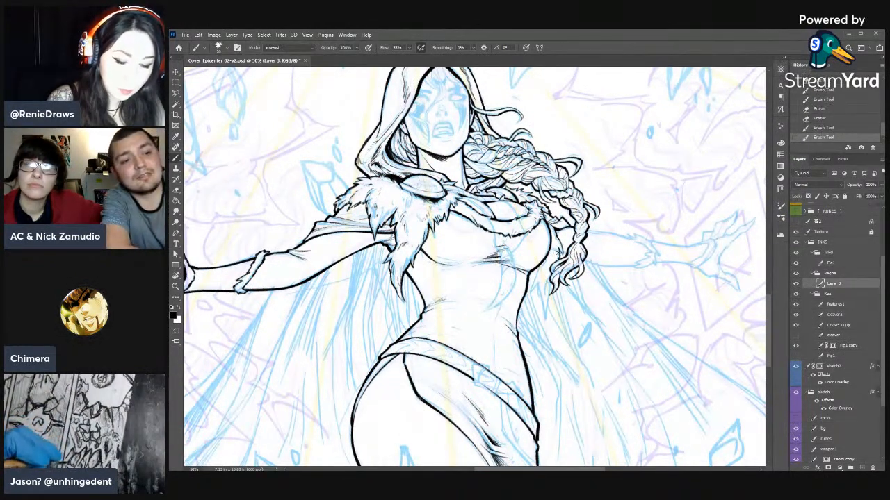
# - Add fur strokes at the trim's outer end over the chest and thin them with the eraser
pyautogui.moveTo(543, 221); pyautogui.dragTo(549, 232)
pyautogui.moveTo(542, 222); pyautogui.dragTo(547, 231)
pyautogui.press('e')
pyautogui.moveTo(543, 221); pyautogui.dragTo(546, 230)
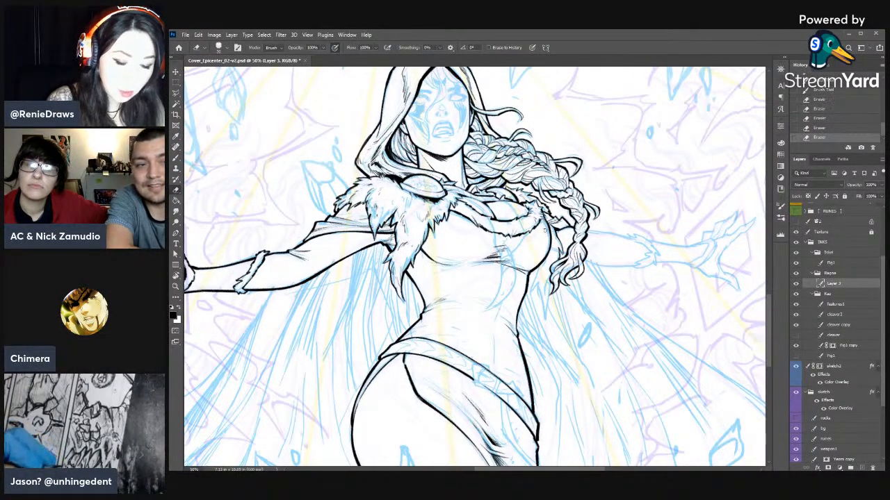
pyautogui.click(536, 214)
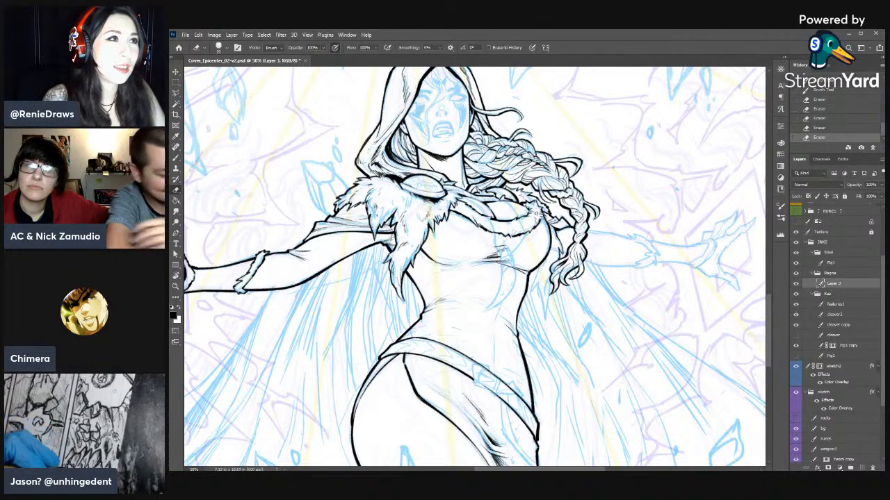
pyautogui.press('b')
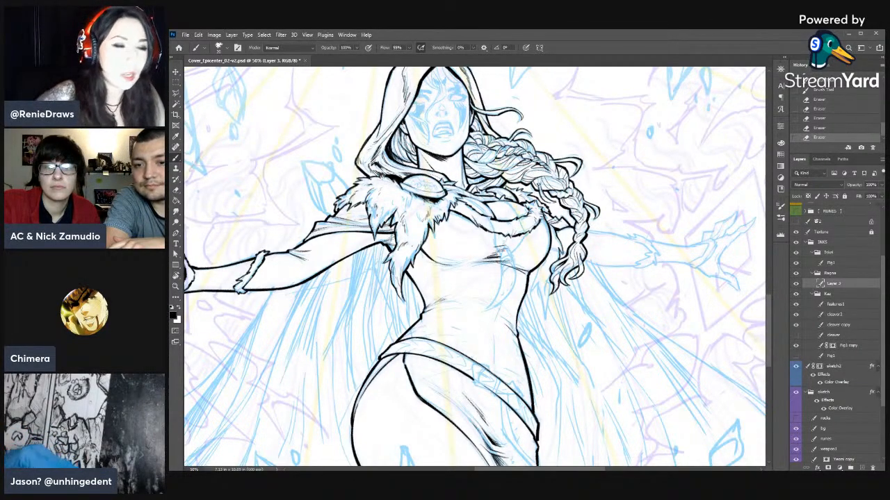
# - Refine the trim's outer edge next to the braid with small erasures and brush strokes
pyautogui.press('r')
pyautogui.moveTo(627, 192)
pyautogui.mouseDown()
pyautogui.moveTo(311, 223)
pyautogui.moveTo(464, 232)
pyautogui.mouseUp()
pyautogui.press('e')
pyautogui.moveTo(551, 239); pyautogui.dragTo(547, 255)
pyautogui.press('b')
pyautogui.moveTo(551, 242); pyautogui.dragTo(547, 257)
pyautogui.press('e')
pyautogui.moveTo(551, 251); pyautogui.dragTo(546, 256)
pyautogui.press('b')
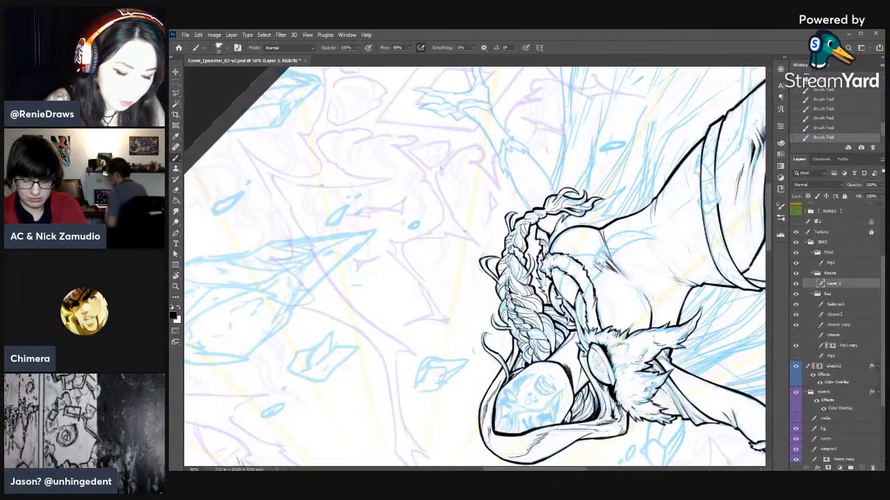
pyautogui.press('e')
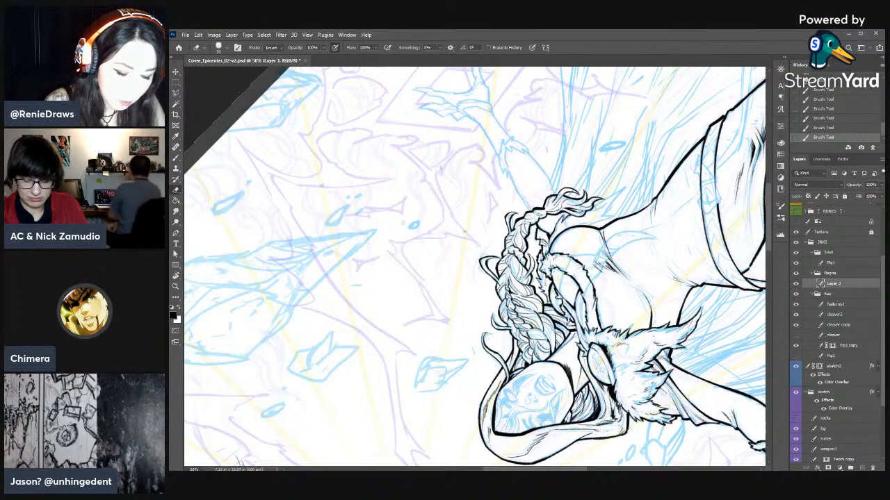
# - Touch up the ink where the braid hangs beside the fur trim, alternating eraser and brush
pyautogui.press('r')
pyautogui.moveTo(610, 218)
pyautogui.mouseDown()
pyautogui.moveTo(440, 403)
pyautogui.moveTo(373, 368)
pyautogui.mouseUp()
pyautogui.moveTo(506, 261); pyautogui.dragTo(625, 242)
pyautogui.press('e')
pyautogui.press('b')
pyautogui.moveTo(565, 226); pyautogui.dragTo(560, 234)
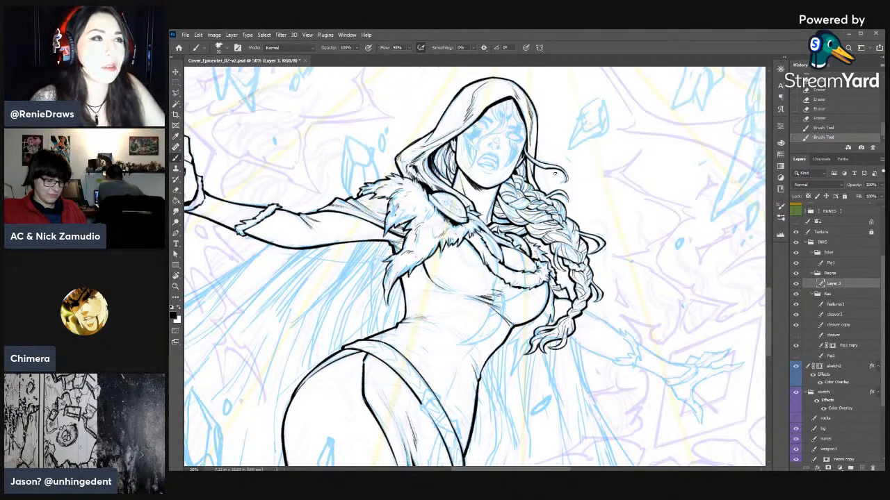
pyautogui.moveTo(611, 254); pyautogui.dragTo(635, 189)
pyautogui.scroll(-3, 614, 237)
pyautogui.press('e')
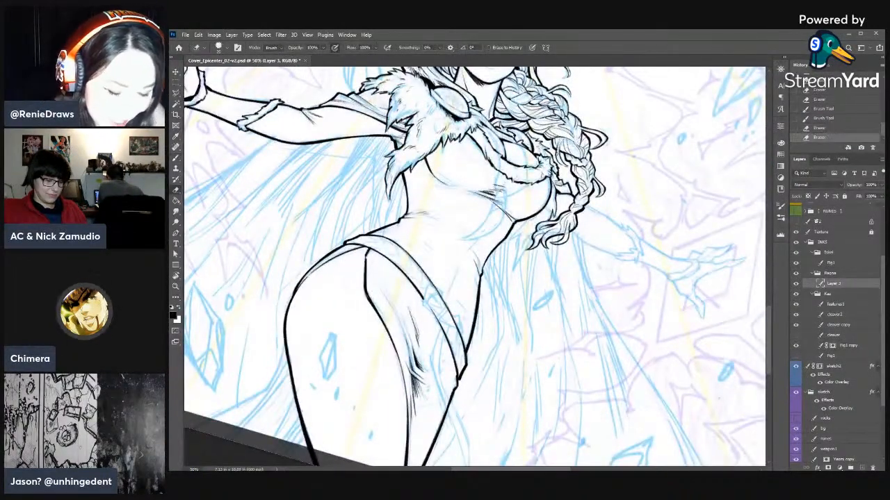
pyautogui.press('b')
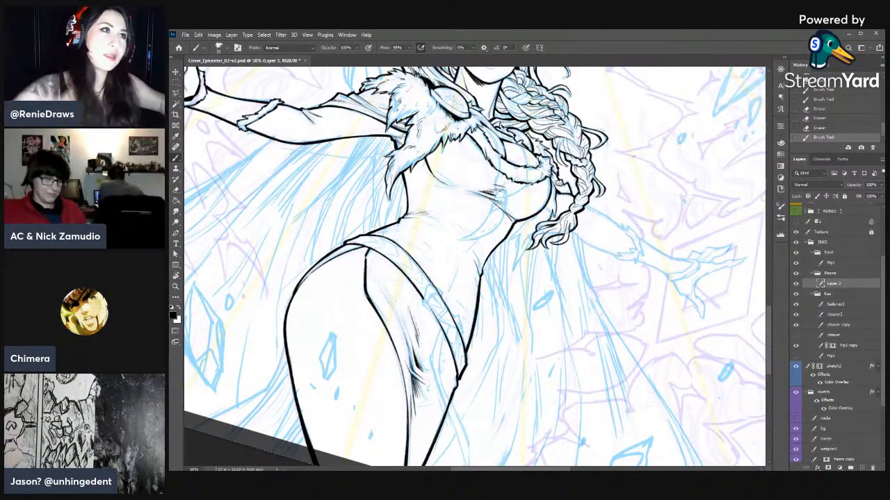
# - Ink the fur tuft hanging between the chest and the braid's end, refining it with the eraser and short brush strokes
pyautogui.press('r')
pyautogui.moveTo(628, 164); pyautogui.dragTo(596, 128)
pyautogui.press('r')
pyautogui.moveTo(562, 154); pyautogui.dragTo(526, 143)
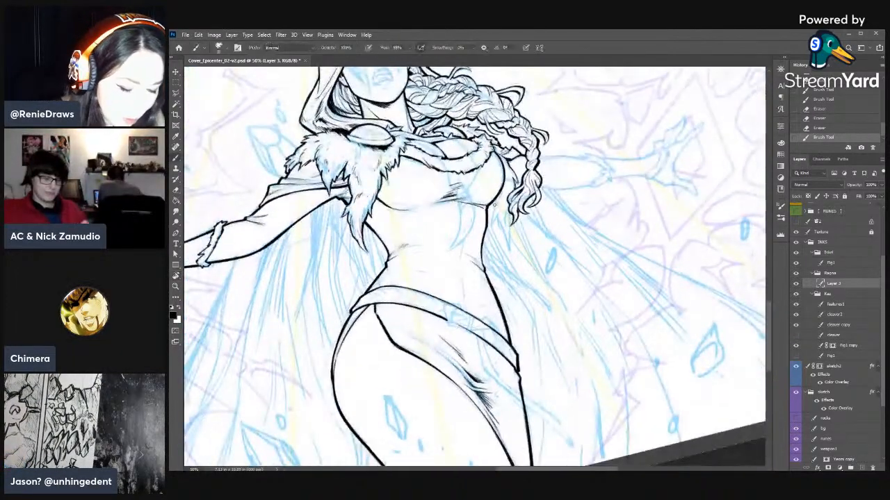
pyautogui.moveTo(495, 200)
pyautogui.mouseDown()
pyautogui.moveTo(488, 213)
pyautogui.moveTo(509, 247)
pyautogui.moveTo(506, 214)
pyautogui.moveTo(491, 212)
pyautogui.mouseUp()
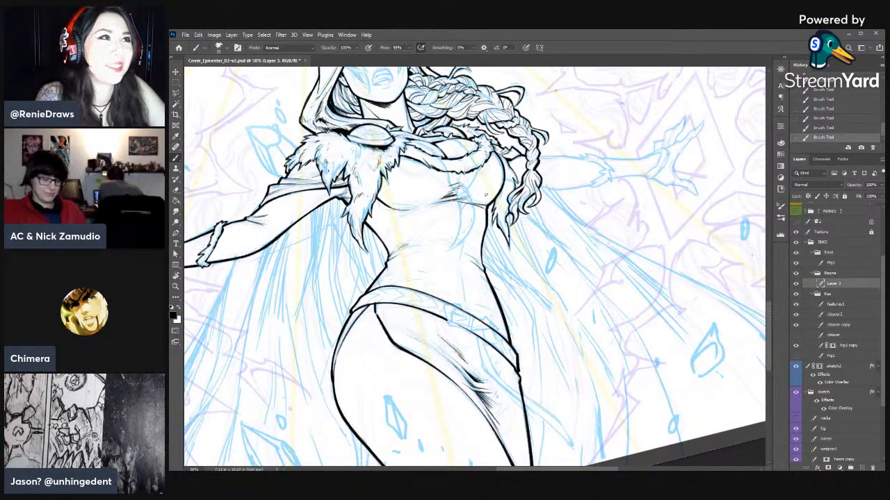
pyautogui.press('e')
pyautogui.moveTo(496, 205); pyautogui.dragTo(497, 214)
pyautogui.press('b')
pyautogui.moveTo(496, 205); pyautogui.dragTo(499, 216)
pyautogui.moveTo(494, 204); pyautogui.dragTo(500, 218)
pyautogui.moveTo(495, 205)
pyautogui.mouseDown()
pyautogui.moveTo(501, 219)
pyautogui.moveTo(501, 209)
pyautogui.mouseUp()
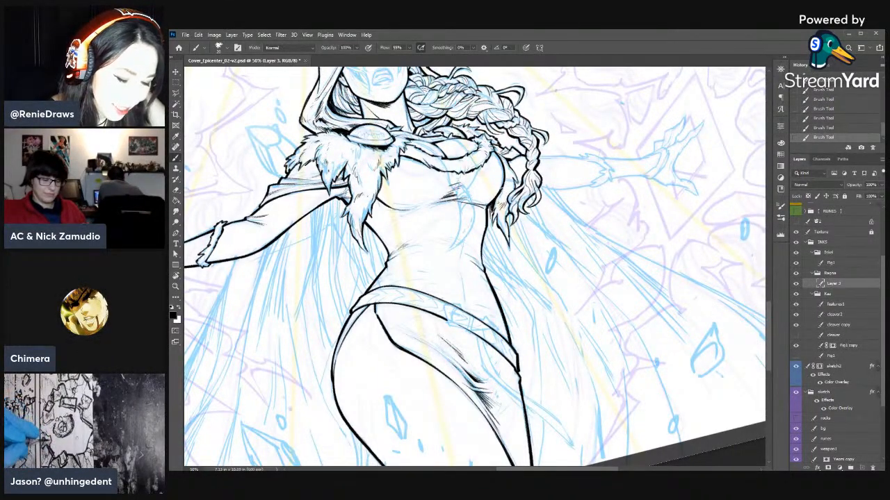
pyautogui.moveTo(506, 167); pyautogui.dragTo(498, 225)
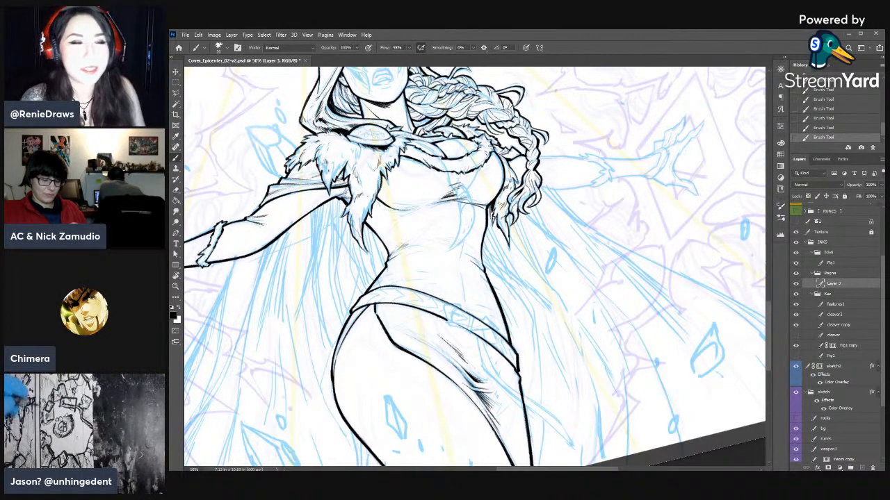
# - Ink both edges of the outstretched arm's sleeve from the braid down to the elbow cuff over the blue sketch
pyautogui.press('r')
pyautogui.moveTo(493, 218)
pyautogui.mouseDown()
pyautogui.moveTo(644, 201)
pyautogui.moveTo(650, 224)
pyautogui.mouseUp()
pyautogui.press('b')
pyautogui.moveTo(554, 188); pyautogui.dragTo(576, 147)
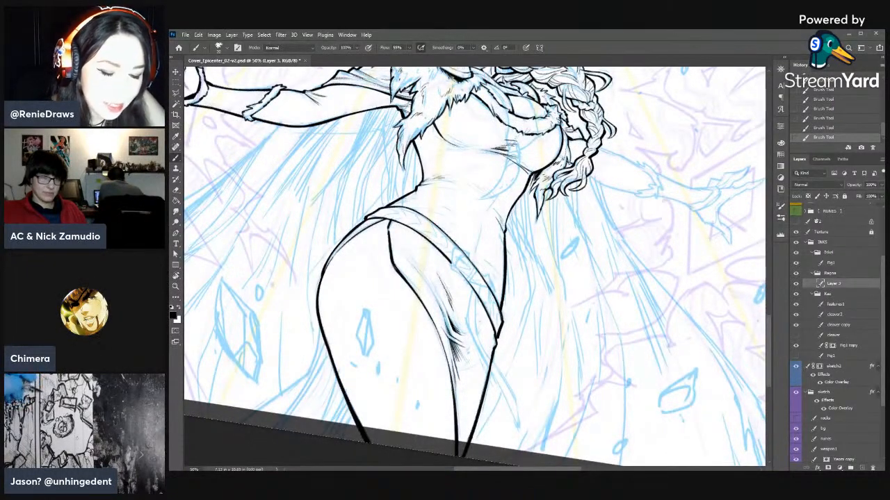
pyautogui.press('r')
pyautogui.moveTo(619, 134)
pyautogui.mouseDown()
pyautogui.moveTo(666, 307)
pyautogui.moveTo(659, 329)
pyautogui.mouseUp()
pyautogui.moveTo(625, 330)
pyautogui.mouseDown()
pyautogui.moveTo(597, 185)
pyautogui.moveTo(580, 191)
pyautogui.moveTo(590, 233)
pyautogui.mouseUp()
pyautogui.press('b')
pyautogui.moveTo(610, 173)
pyautogui.mouseDown()
pyautogui.moveTo(612, 196)
pyautogui.moveTo(609, 177)
pyautogui.mouseUp()
pyautogui.press('e')
pyautogui.press('b')
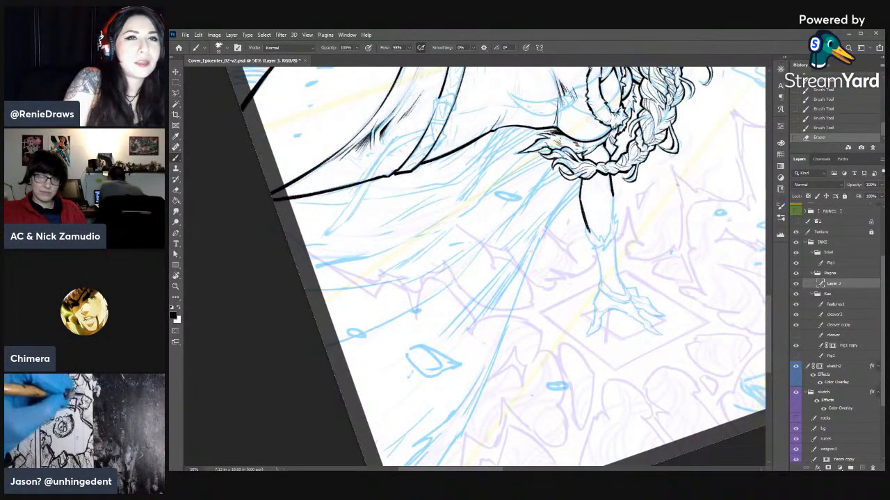
pyautogui.press('r')
pyautogui.press('b')
pyautogui.moveTo(613, 194); pyautogui.dragTo(613, 221)
pyautogui.moveTo(613, 197); pyautogui.dragTo(614, 225)
# - Ink the fur cuff at the end of the upper sleeve, shaping its tufts with brush and eraser
pyautogui.press('e')
pyautogui.press('b')
pyautogui.moveTo(615, 215)
pyautogui.mouseDown()
pyautogui.moveTo(615, 242)
pyautogui.moveTo(610, 229)
pyautogui.moveTo(602, 237)
pyautogui.mouseUp()
pyautogui.press('e')
pyautogui.moveTo(611, 241); pyautogui.dragTo(607, 237)
pyautogui.moveTo(614, 242); pyautogui.dragTo(587, 230)
pyautogui.press('b')
pyautogui.press('e')
pyautogui.moveTo(589, 232)
pyautogui.mouseDown()
pyautogui.moveTo(600, 247)
pyautogui.moveTo(613, 239)
pyautogui.mouseUp()
pyautogui.press('b')
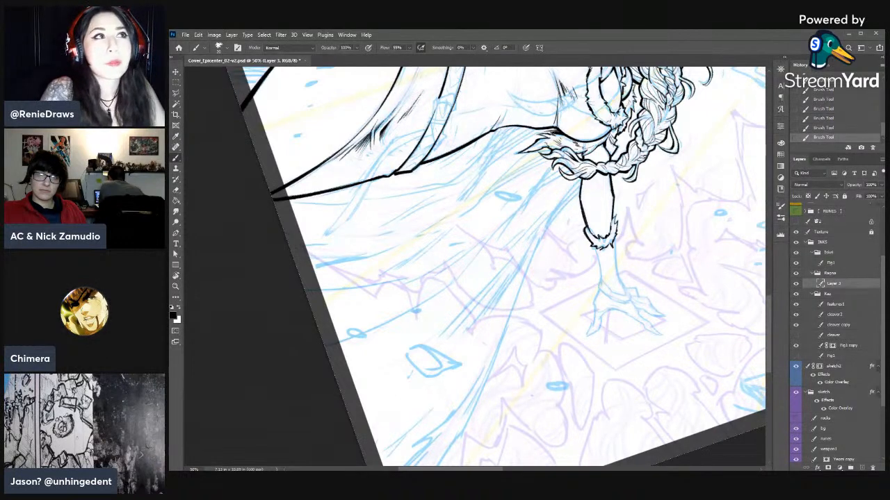
# - Refine the elbow cuff's fur tufts with alternating short brush strokes and small erasures
pyautogui.press('r')
pyautogui.moveTo(665, 198)
pyautogui.mouseDown()
pyautogui.moveTo(503, 115)
pyautogui.moveTo(509, 132)
pyautogui.mouseUp()
pyautogui.press('e')
pyautogui.press('b')
pyautogui.moveTo(506, 127); pyautogui.dragTo(514, 150)
pyautogui.press('e')
pyautogui.press('b')
pyautogui.moveTo(505, 145); pyautogui.dragTo(514, 146)
pyautogui.press('e')
pyautogui.press('b')
pyautogui.moveTo(509, 141); pyautogui.dragTo(507, 148)
pyautogui.press('e')
pyautogui.moveTo(504, 142)
pyautogui.mouseDown()
pyautogui.moveTo(513, 141)
pyautogui.moveTo(508, 147)
pyautogui.mouseUp()
pyautogui.press('b')
pyautogui.press('e')
pyautogui.moveTo(503, 143); pyautogui.dragTo(512, 139)
pyautogui.press('b')
pyautogui.press('e')
pyautogui.moveTo(507, 132); pyautogui.dragTo(511, 136)
pyautogui.press('b')
pyautogui.moveTo(505, 130); pyautogui.dragTo(508, 133)
pyautogui.press('e')
pyautogui.moveTo(505, 130); pyautogui.dragTo(507, 133)
# - Add short fur strokes along the inner edge and underside of the elbow cuff
pyautogui.press('r')
pyautogui.moveTo(620, 135); pyautogui.dragTo(623, 309)
pyautogui.press('b')
pyautogui.moveTo(575, 200); pyautogui.dragTo(581, 218)
pyautogui.moveTo(577, 207); pyautogui.dragTo(583, 218)
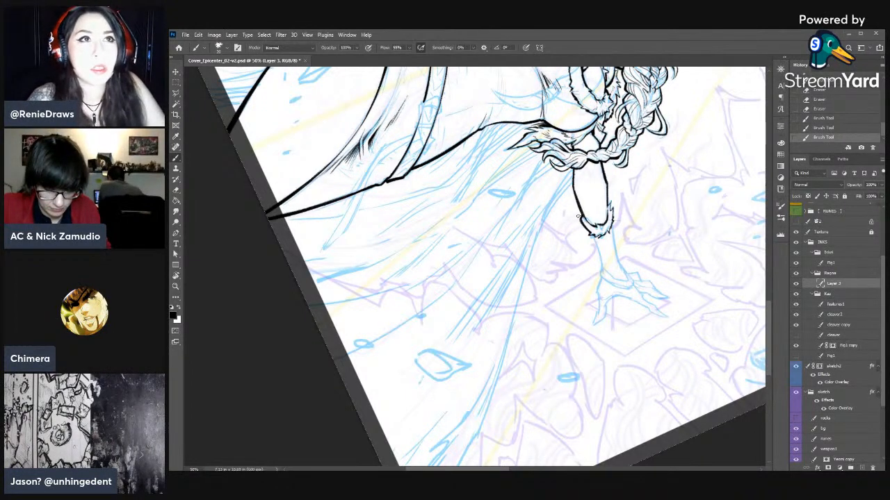
pyautogui.moveTo(583, 219); pyautogui.dragTo(590, 228)
pyautogui.moveTo(588, 222); pyautogui.dragTo(599, 235)
pyautogui.press('r')
pyautogui.moveTo(655, 200); pyautogui.dragTo(647, 351)
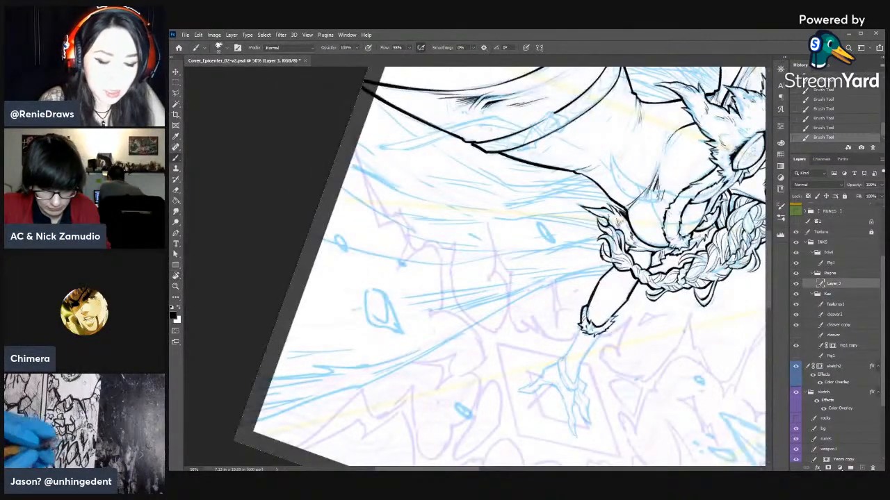
# - Erase excess ink along the outer edge of the braid's loose end and undo the stray brush line
pyautogui.press('e')
pyautogui.moveTo(598, 243); pyautogui.dragTo(603, 264)
pyautogui.moveTo(602, 263); pyautogui.dragTo(602, 251)
pyautogui.press('b')
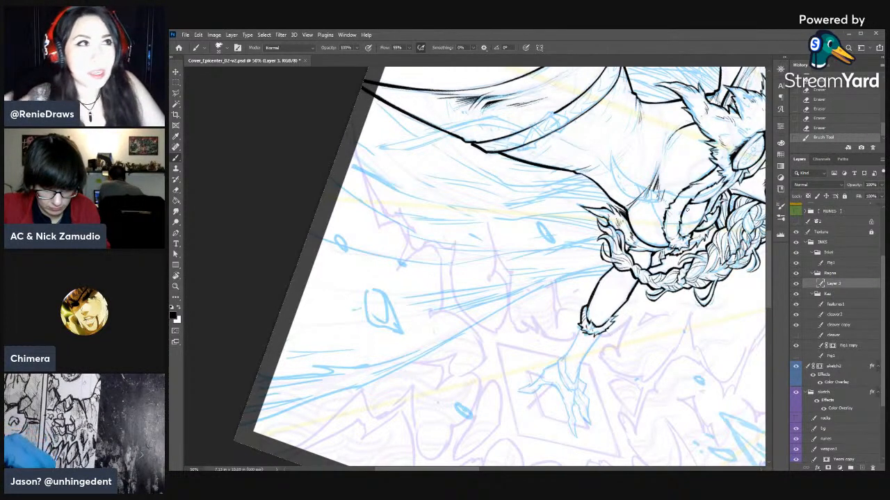
pyautogui.moveTo(602, 238); pyautogui.dragTo(602, 148)
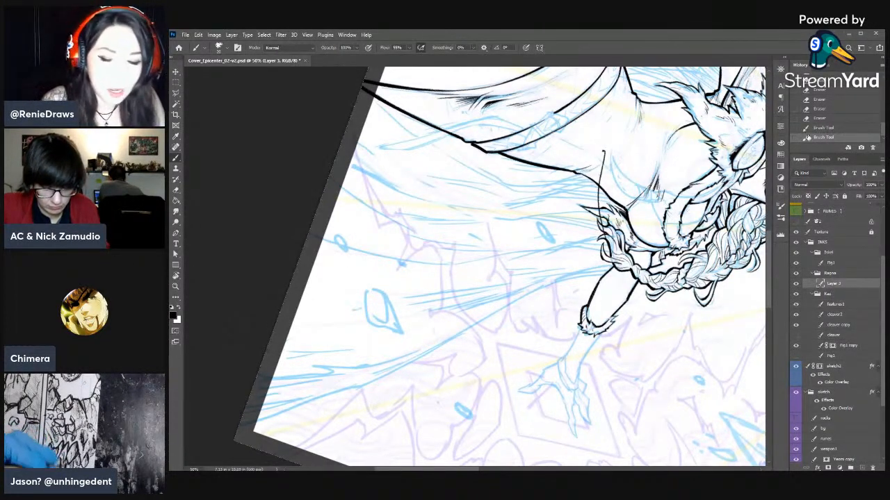
pyautogui.hotkey('ctrl', 'z')
# - Ink both contour lines of the forearm from the elbow cuff to the wrist
pyautogui.moveTo(602, 279); pyautogui.dragTo(594, 148)
pyautogui.moveTo(574, 197); pyautogui.dragTo(566, 210)
pyautogui.moveTo(570, 205); pyautogui.dragTo(556, 227)
pyautogui.moveTo(595, 200); pyautogui.dragTo(569, 239)
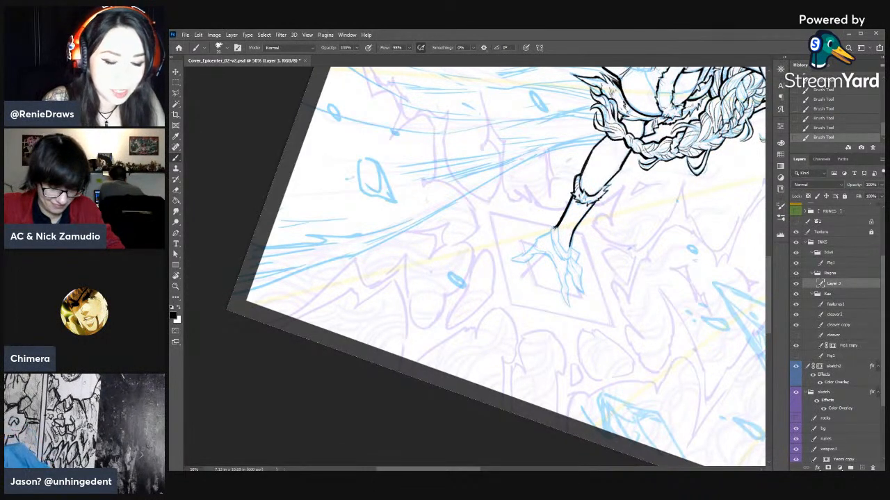
# - Ink the fur cuff at the wrist and fill a black shadow along the forearm's underside
pyautogui.press('e')
pyautogui.press('b')
pyautogui.moveTo(553, 229)
pyautogui.mouseDown()
pyautogui.moveTo(555, 219)
pyautogui.moveTo(550, 238)
pyautogui.moveTo(560, 254)
pyautogui.moveTo(574, 246)
pyautogui.moveTo(562, 251)
pyautogui.moveTo(570, 245)
pyautogui.moveTo(558, 228)
pyautogui.moveTo(563, 217)
pyautogui.mouseUp()
pyautogui.press('e')
pyautogui.press('b')
pyautogui.press('e')
pyautogui.press('b')
pyautogui.moveTo(572, 188); pyautogui.dragTo(575, 197)
pyautogui.moveTo(572, 192); pyautogui.dragTo(569, 203)
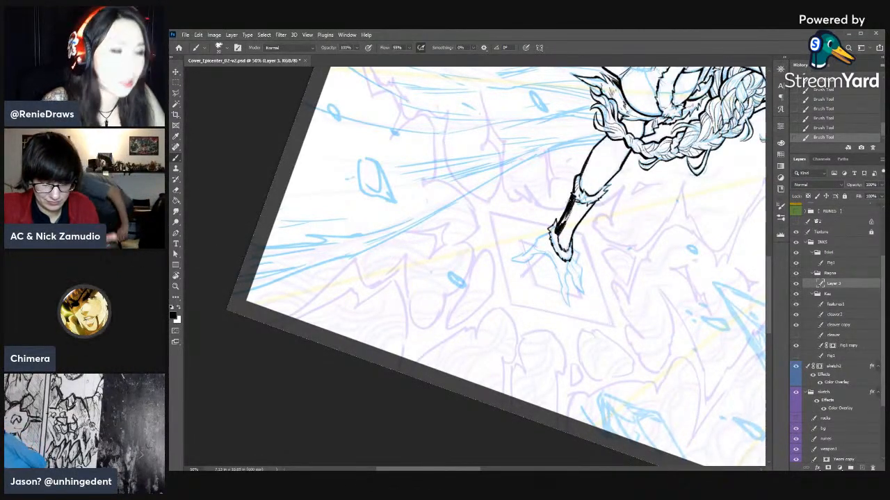
# - Ink the outer fingers of the outstretched hand over the sketch and trim their lines with the eraser
pyautogui.press('r')
pyautogui.moveTo(622, 193); pyautogui.dragTo(301, 252)
pyautogui.press('space')
pyautogui.moveTo(554, 252); pyautogui.dragTo(711, 253)
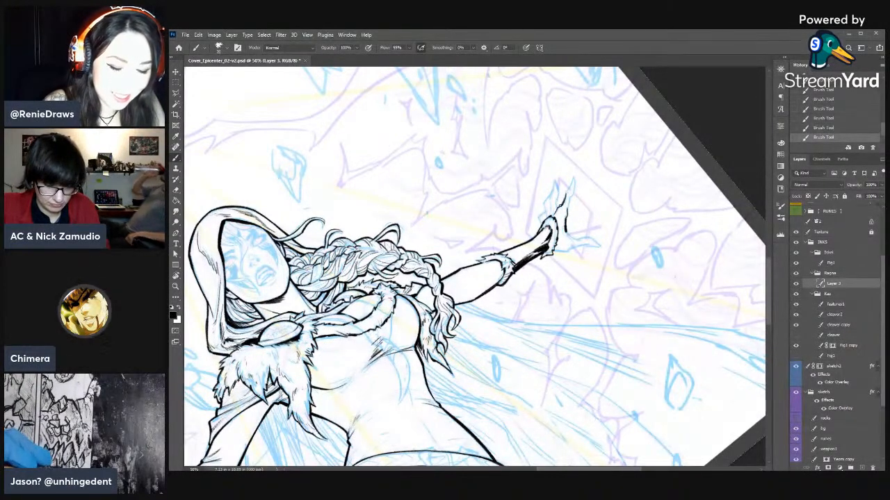
pyautogui.press('e')
pyautogui.click(565, 193)
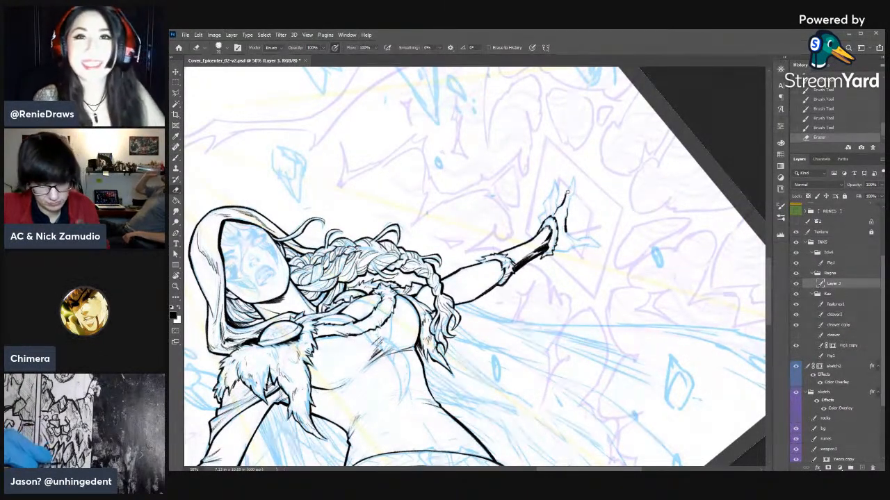
pyautogui.press('b')
pyautogui.moveTo(571, 189)
pyautogui.mouseDown()
pyautogui.moveTo(568, 201)
pyautogui.moveTo(576, 183)
pyautogui.mouseUp()
pyautogui.press('e')
pyautogui.moveTo(576, 179)
pyautogui.mouseDown()
pyautogui.moveTo(556, 179)
pyautogui.moveTo(556, 200)
pyautogui.mouseUp()
pyautogui.press('b')
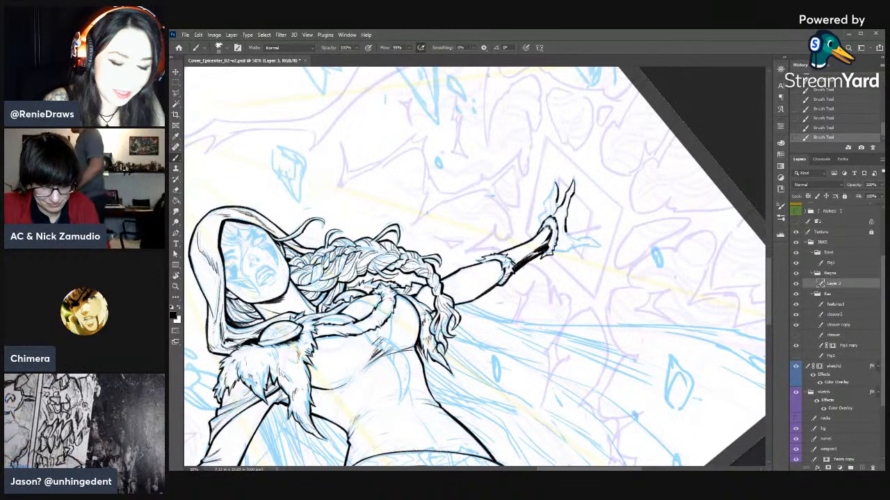
# - Ink the remaining finger beside the wrist cuff and clean up its outline with the eraser
pyautogui.moveTo(555, 182)
pyautogui.mouseDown()
pyautogui.moveTo(549, 213)
pyautogui.moveTo(544, 195)
pyautogui.mouseUp()
pyautogui.press('e')
pyautogui.press('b')
pyautogui.press('e')
pyautogui.moveTo(544, 200); pyautogui.dragTo(552, 185)
pyautogui.moveTo(550, 188)
pyautogui.mouseDown()
pyautogui.moveTo(553, 180)
pyautogui.moveTo(546, 202)
pyautogui.mouseUp()
pyautogui.press('b')
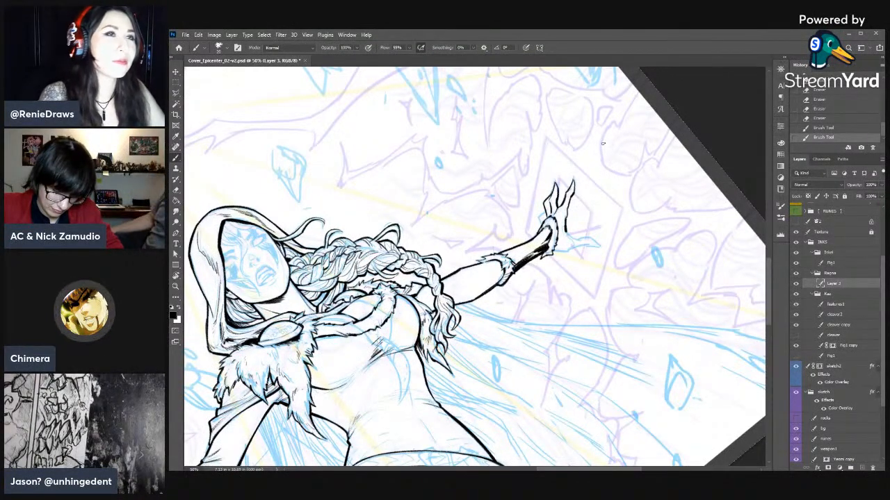
# - Ink the thumb and lower palm of the outstretched hand over the blue sketch
pyautogui.press('r')
pyautogui.moveTo(584, 147); pyautogui.dragTo(555, 252)
pyautogui.moveTo(555, 252); pyautogui.dragTo(562, 250)
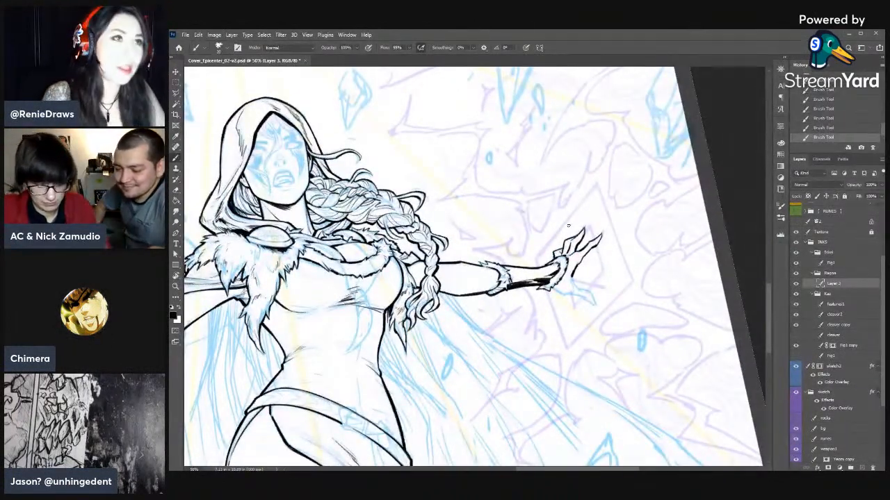
pyautogui.press('space')
pyautogui.moveTo(621, 239); pyautogui.dragTo(615, 144)
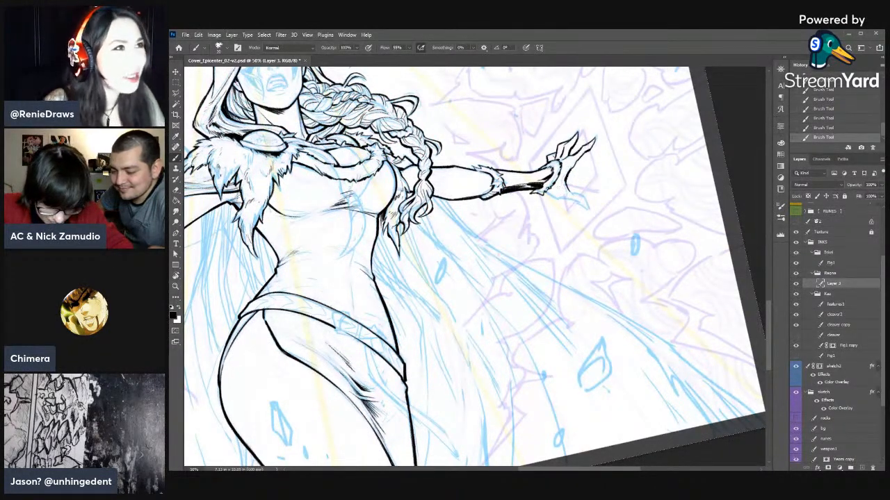
pyautogui.press('r')
pyautogui.moveTo(618, 179)
pyautogui.mouseDown()
pyautogui.moveTo(611, 278)
pyautogui.moveTo(582, 280)
pyautogui.mouseUp()
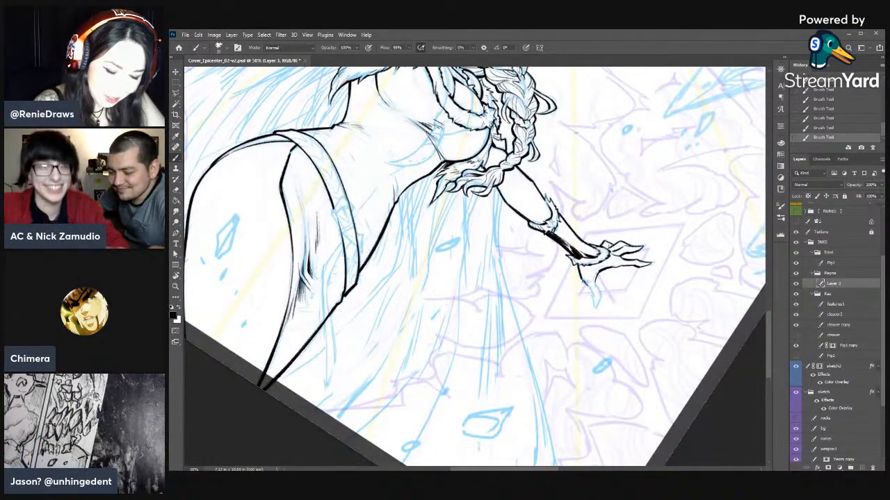
pyautogui.moveTo(592, 298)
pyautogui.mouseDown()
pyautogui.moveTo(595, 306)
pyautogui.moveTo(595, 277)
pyautogui.moveTo(594, 304)
pyautogui.mouseUp()
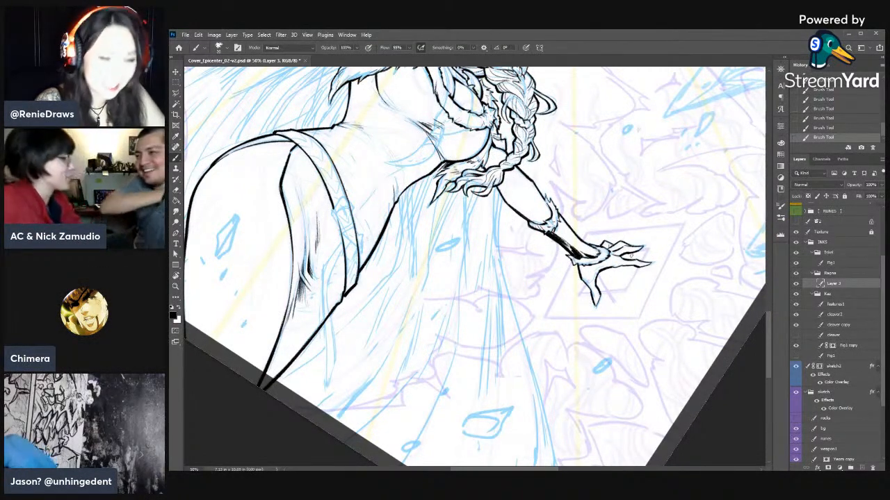
# - Thin the thumb's contour lines with small erasures
pyautogui.press('r')
pyautogui.moveTo(671, 209)
pyautogui.mouseDown()
pyautogui.moveTo(671, 295)
pyautogui.moveTo(594, 340)
pyautogui.moveTo(614, 349)
pyautogui.moveTo(605, 313)
pyautogui.mouseUp()
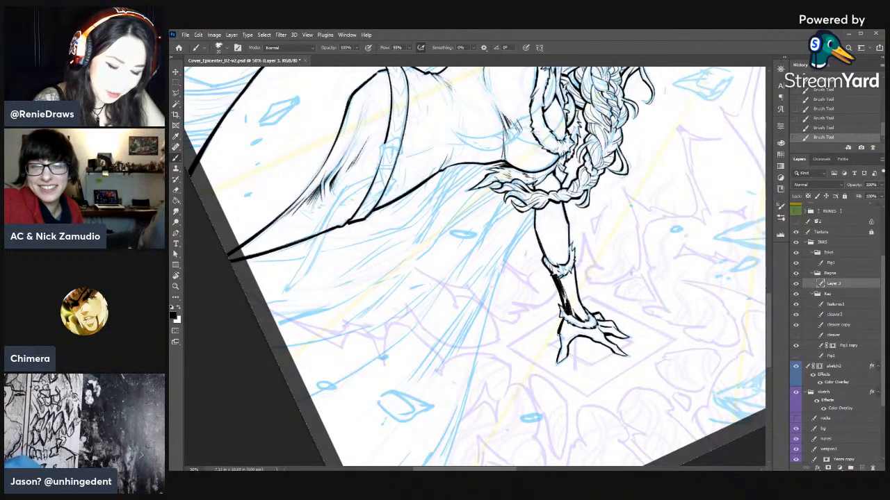
pyautogui.press('e')
pyautogui.moveTo(559, 333); pyautogui.dragTo(560, 342)
pyautogui.moveTo(555, 334); pyautogui.dragTo(551, 340)
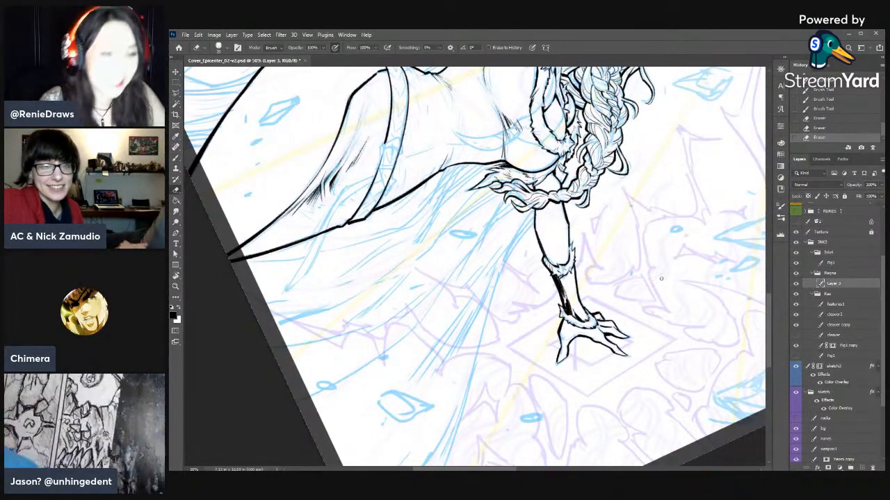
# - Touch up the outstretched arm's ink near the braid with brush and eraser, and save the document
pyautogui.press('r')
pyautogui.moveTo(709, 334); pyautogui.dragTo(556, 132)
pyautogui.press('b')
pyautogui.moveTo(577, 198); pyautogui.dragTo(589, 211)
pyautogui.moveTo(571, 174)
pyautogui.mouseDown()
pyautogui.moveTo(563, 186)
pyautogui.moveTo(576, 200)
pyautogui.mouseUp()
pyautogui.moveTo(608, 274); pyautogui.dragTo(690, 369)
pyautogui.moveTo(568, 271)
pyautogui.mouseDown()
pyautogui.moveTo(631, 243)
pyautogui.moveTo(595, 241)
pyautogui.mouseUp()
pyautogui.press('e')
pyautogui.moveTo(596, 243); pyautogui.dragTo(594, 240)
pyautogui.press('b')
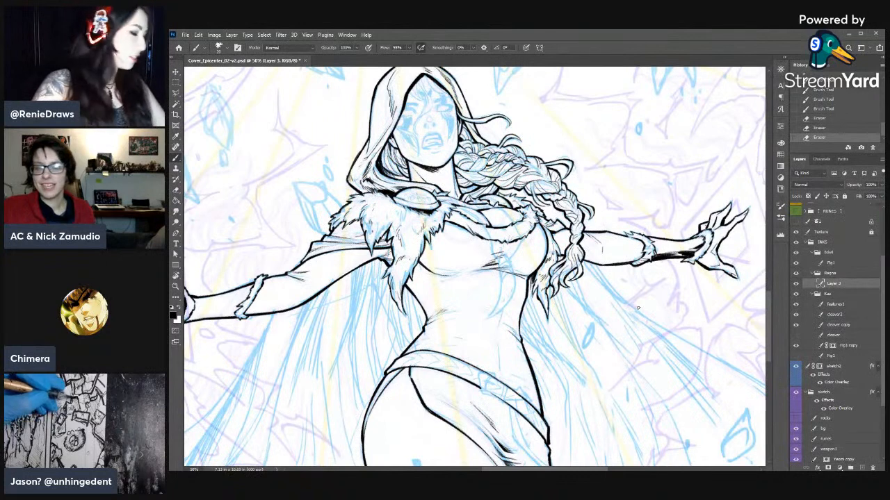
pyautogui.hotkey('ctrl', 's')
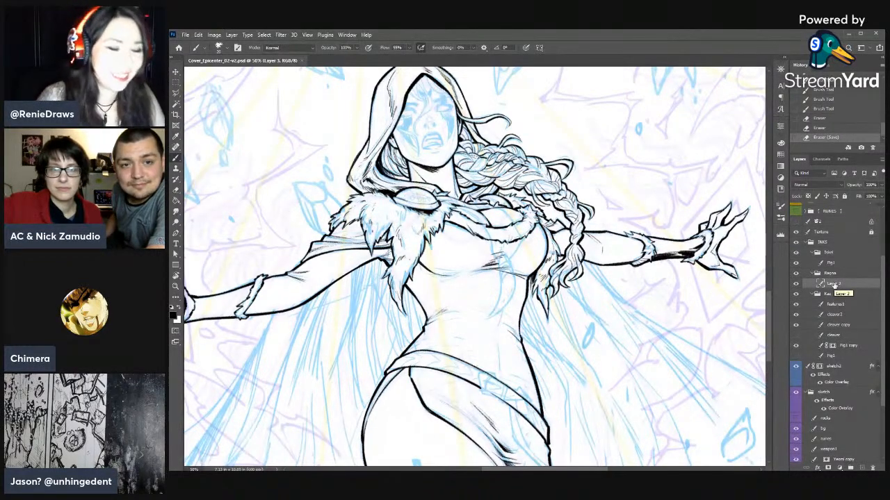
# - Thicken the waist contour directly below the large hanging shoulder fur
pyautogui.moveTo(459, 285); pyautogui.dragTo(509, 245)
pyautogui.moveTo(455, 244); pyautogui.dragTo(473, 266)
pyautogui.moveTo(465, 258); pyautogui.dragTo(480, 277)
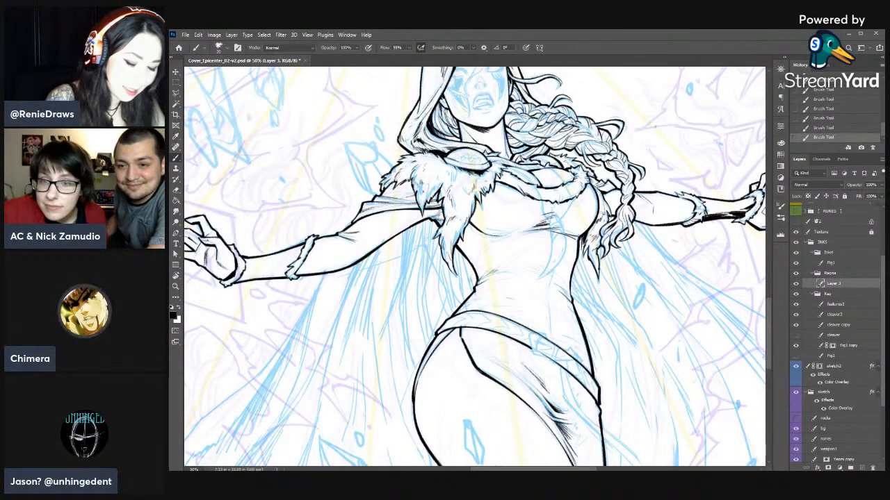
# - Thicken the waist contour on the braid's side and even out its line weight with the eraser
pyautogui.moveTo(570, 299)
pyautogui.mouseDown()
pyautogui.moveTo(662, 223)
pyautogui.moveTo(665, 232)
pyautogui.moveTo(662, 223)
pyautogui.mouseUp()
pyautogui.press('e')
pyautogui.press('b')
pyautogui.moveTo(666, 181); pyautogui.dragTo(660, 211)
pyautogui.moveTo(661, 196); pyautogui.dragTo(660, 219)
pyautogui.press('e')
pyautogui.moveTo(666, 170); pyautogui.dragTo(663, 184)
pyautogui.moveTo(665, 173); pyautogui.dragTo(663, 193)
pyautogui.press('b')
pyautogui.moveTo(664, 185); pyautogui.dragTo(663, 208)
# - Reinforce the outer hip contour where it meets the belt with short brush strokes
pyautogui.press('e')
pyautogui.press('b')
pyautogui.moveTo(536, 246); pyautogui.dragTo(524, 263)
pyautogui.moveTo(521, 301); pyautogui.dragTo(560, 229)
pyautogui.moveTo(563, 188); pyautogui.dragTo(558, 199)
pyautogui.moveTo(577, 170); pyautogui.dragTo(573, 176)
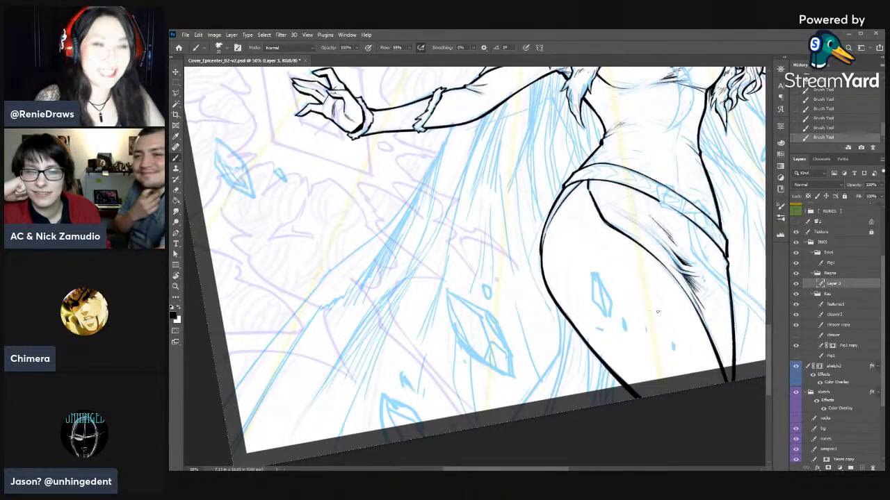
# - Refine the belt's edge across the front of the hips with short brush strokes and eraser clean-up
pyautogui.moveTo(644, 247)
pyautogui.mouseDown()
pyautogui.moveTo(540, 197)
pyautogui.moveTo(576, 251)
pyautogui.mouseUp()
pyautogui.press('e')
pyautogui.moveTo(571, 240); pyautogui.dragTo(580, 273)
pyautogui.moveTo(579, 262)
pyautogui.mouseDown()
pyautogui.moveTo(586, 292)
pyautogui.moveTo(585, 280)
pyautogui.mouseUp()
pyautogui.press('b')
pyautogui.moveTo(583, 267); pyautogui.dragTo(586, 283)
pyautogui.press('e')
pyautogui.moveTo(591, 225); pyautogui.dragTo(593, 237)
pyautogui.moveTo(587, 216); pyautogui.dragTo(593, 241)
pyautogui.press('b')
pyautogui.moveTo(588, 217); pyautogui.dragTo(593, 245)
pyautogui.moveTo(590, 226); pyautogui.dragTo(598, 248)
pyautogui.press('e')
# - Add short crease lines on the belly beside the waist indentation and trim them with the eraser
pyautogui.moveTo(596, 235)
pyautogui.mouseDown()
pyautogui.moveTo(600, 248)
pyautogui.moveTo(600, 210)
pyautogui.moveTo(553, 150)
pyautogui.mouseUp()
pyautogui.press('r')
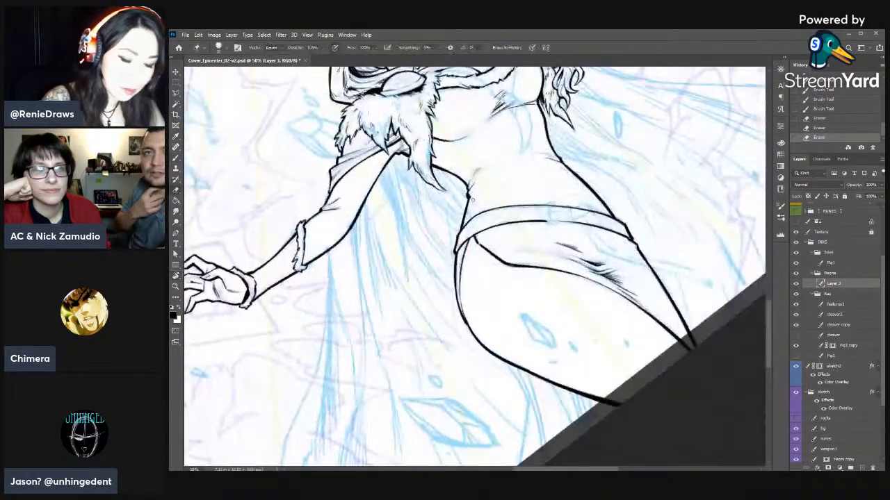
pyautogui.press('b')
pyautogui.moveTo(481, 175)
pyautogui.mouseDown()
pyautogui.moveTo(535, 158)
pyautogui.moveTo(492, 167)
pyautogui.mouseUp()
pyautogui.press('e')
pyautogui.moveTo(503, 160); pyautogui.dragTo(488, 164)
pyautogui.moveTo(536, 157)
pyautogui.mouseDown()
pyautogui.moveTo(544, 234)
pyautogui.moveTo(557, 250)
pyautogui.mouseUp()
pyautogui.press('e')
pyautogui.moveTo(556, 247); pyautogui.dragTo(559, 253)
pyautogui.press('b')
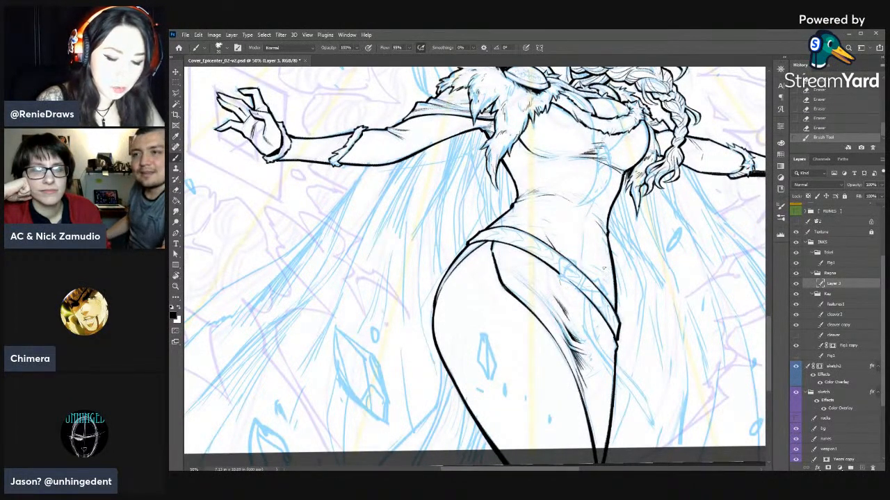
# - Ink the first lines of the belt knot near the outer hip and trim them with small eraser dabs
pyautogui.moveTo(645, 258)
pyautogui.mouseDown()
pyautogui.moveTo(567, 319)
pyautogui.moveTo(575, 336)
pyautogui.mouseUp()
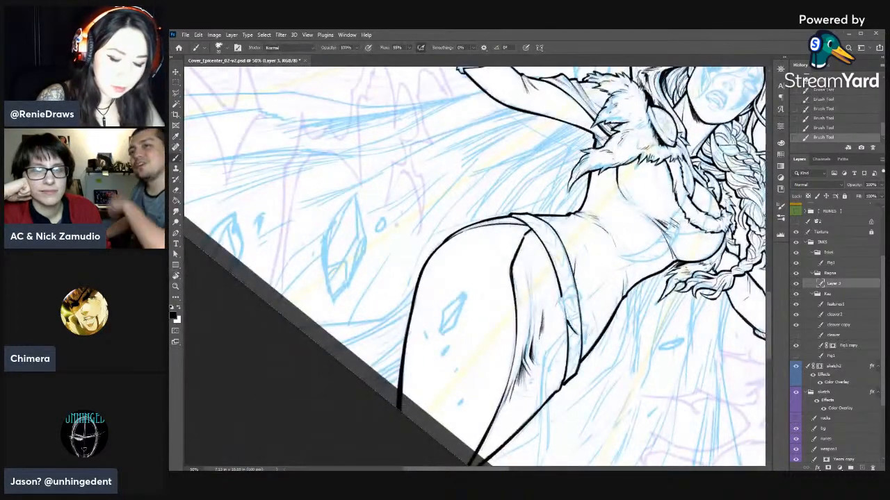
pyautogui.press('e')
pyautogui.moveTo(581, 320); pyautogui.dragTo(583, 322)
pyautogui.press('b')
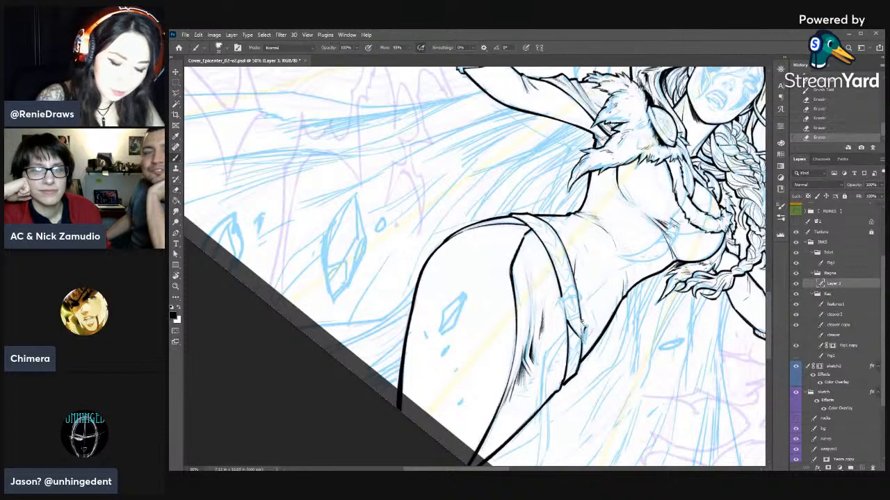
pyautogui.press('e')
pyautogui.click(584, 328)
pyautogui.click(584, 332)
pyautogui.click(584, 335)
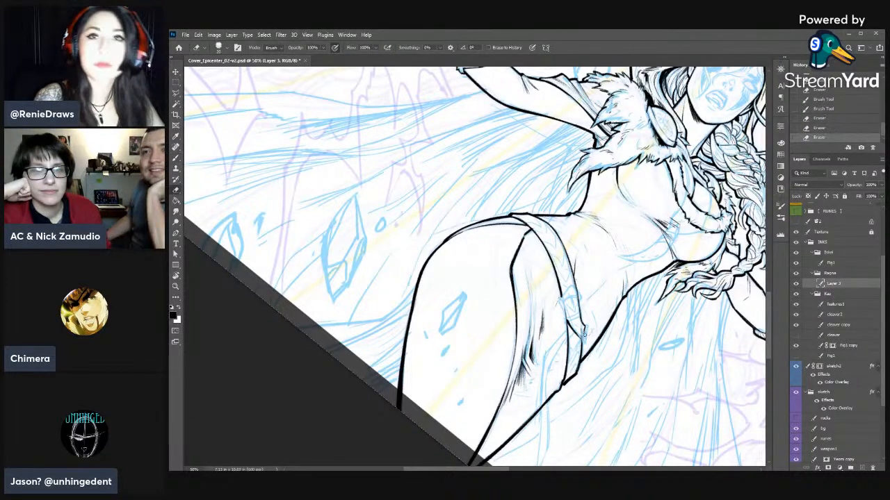
pyautogui.click(584, 331)
pyautogui.click(576, 322)
pyautogui.click(570, 322)
# - Sharpen the pointed corner of the belt knot with a short brush stroke and eraser touches
pyautogui.press('b')
pyautogui.moveTo(583, 341); pyautogui.dragTo(585, 339)
pyautogui.press('e')
pyautogui.click(584, 329)
pyautogui.click(583, 331)
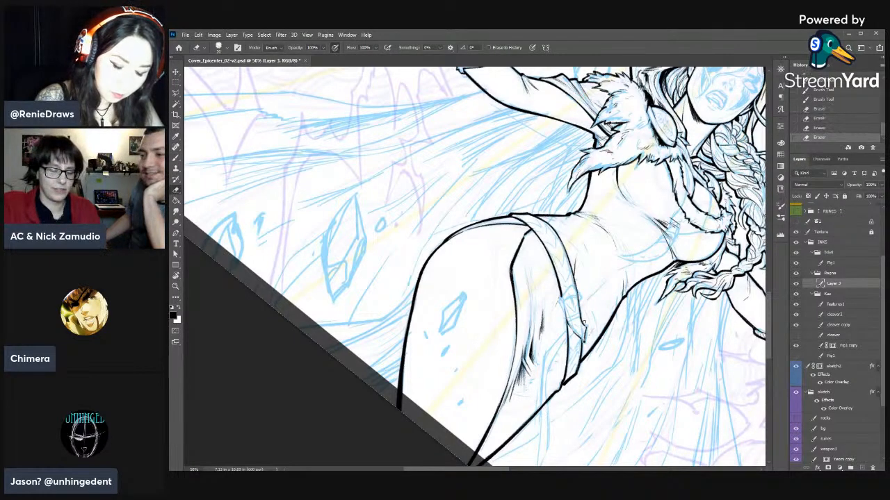
pyautogui.press('b')
pyautogui.press('e')
pyautogui.click(584, 328)
pyautogui.click(583, 326)
pyautogui.moveTo(584, 330)
pyautogui.mouseDown()
pyautogui.moveTo(580, 320)
pyautogui.moveTo(588, 331)
pyautogui.moveTo(580, 339)
pyautogui.mouseUp()
pyautogui.press('b')
pyautogui.press('e')
pyautogui.click(584, 333)
pyautogui.press('b')
# - Ink the short folded strap just below the belt knot and clean up its line ends
pyautogui.press('r')
pyautogui.moveTo(596, 294); pyautogui.dragTo(559, 166)
pyautogui.press('b')
pyautogui.press('e')
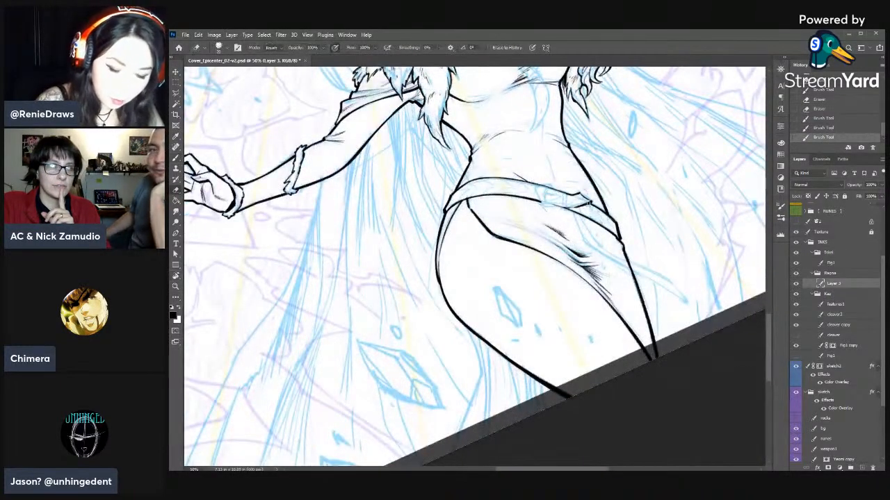
pyautogui.press('b')
pyautogui.moveTo(592, 216)
pyautogui.mouseDown()
pyautogui.moveTo(576, 210)
pyautogui.moveTo(587, 220)
pyautogui.mouseUp()
pyautogui.press('e')
pyautogui.moveTo(585, 218); pyautogui.dragTo(592, 222)
pyautogui.moveTo(585, 219)
pyautogui.mouseDown()
pyautogui.moveTo(594, 223)
pyautogui.moveTo(585, 220)
pyautogui.mouseUp()
pyautogui.press('b')
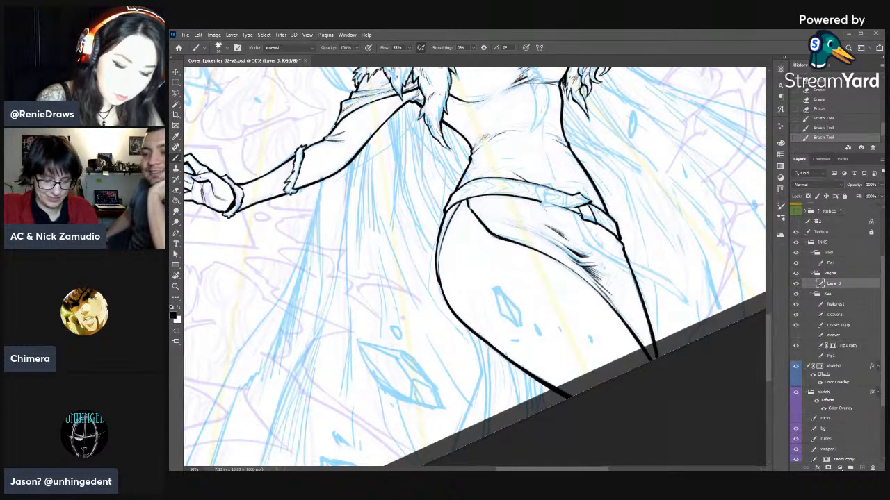
# - Clean up the belt knot's pointed flap and ink the start of the band wrapping around it
pyautogui.press('r')
pyautogui.moveTo(602, 220); pyautogui.dragTo(617, 343)
pyautogui.press('r')
pyautogui.moveTo(584, 302); pyautogui.dragTo(573, 202)
pyautogui.press('e')
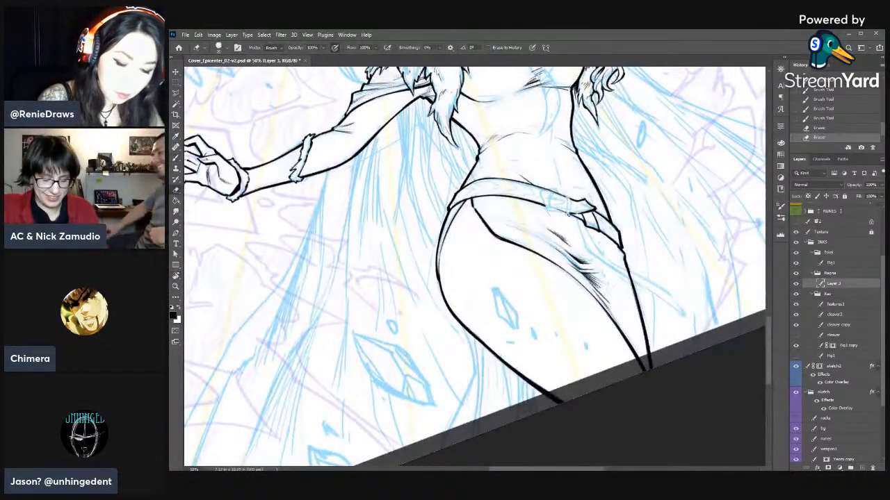
pyautogui.press('b')
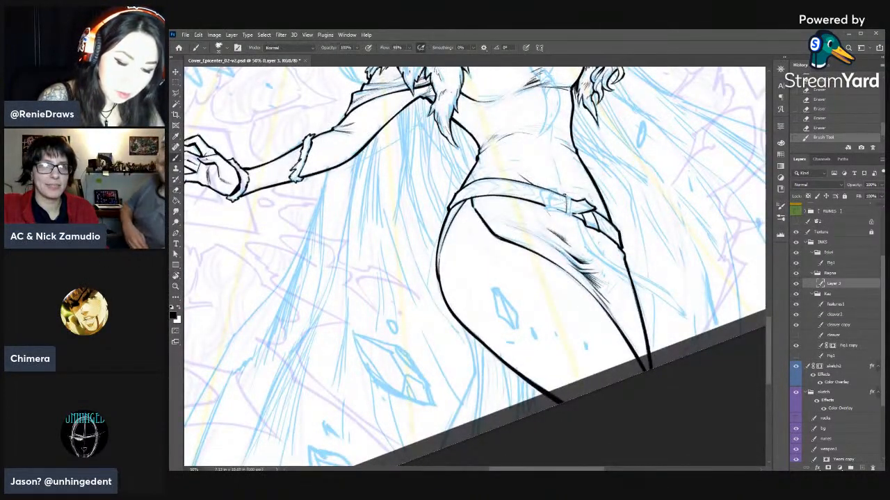
# - Complete the band around the belt knot and outline the buckle beside it, erasing overlapping belt lines
pyautogui.press('e')
pyautogui.moveTo(573, 201); pyautogui.dragTo(570, 215)
pyautogui.press('b')
pyautogui.moveTo(569, 213); pyautogui.dragTo(572, 215)
pyautogui.press('e')
pyautogui.moveTo(572, 202)
pyautogui.mouseDown()
pyautogui.moveTo(575, 219)
pyautogui.moveTo(546, 207)
pyautogui.mouseUp()
pyautogui.press('b')
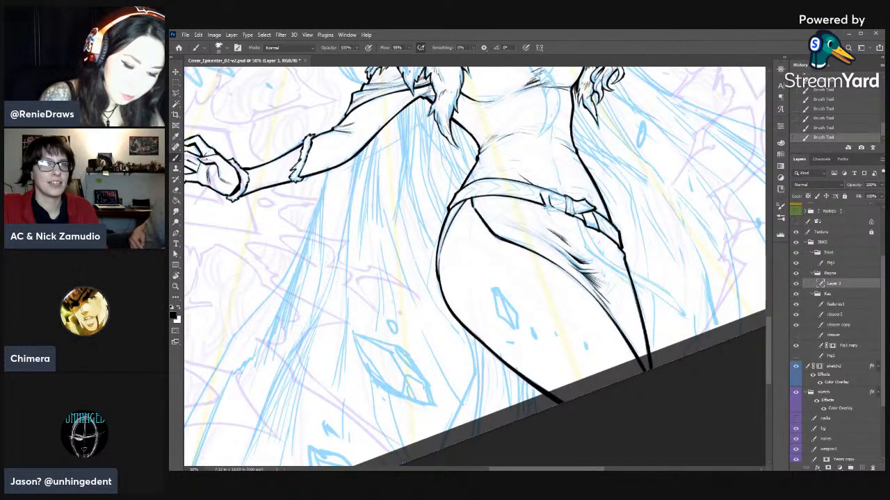
# - Ink the belt buckle's outer frame and inner opening with short brush strokes
pyautogui.press('r')
pyautogui.moveTo(553, 211)
pyautogui.mouseDown()
pyautogui.moveTo(657, 323)
pyautogui.moveTo(635, 370)
pyautogui.mouseUp()
pyautogui.press('b')
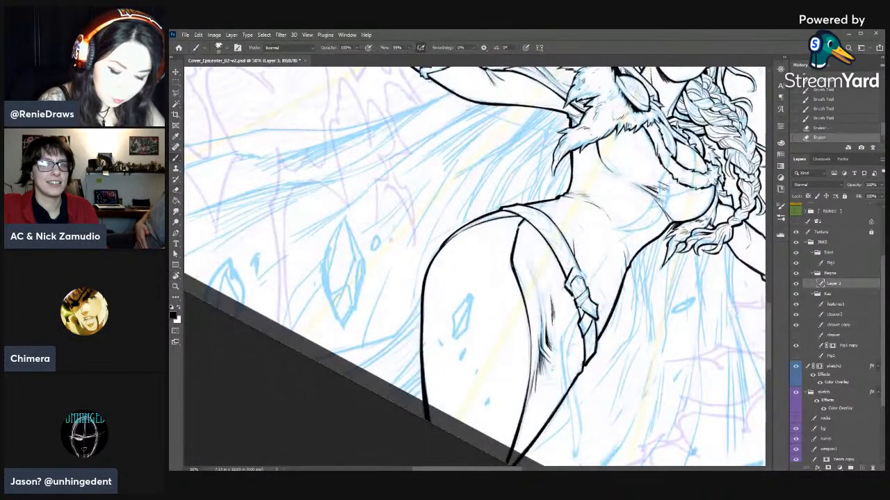
pyautogui.moveTo(573, 268); pyautogui.dragTo(569, 274)
pyautogui.moveTo(573, 268); pyautogui.dragTo(578, 273)
pyautogui.moveTo(578, 271); pyautogui.dragTo(580, 275)
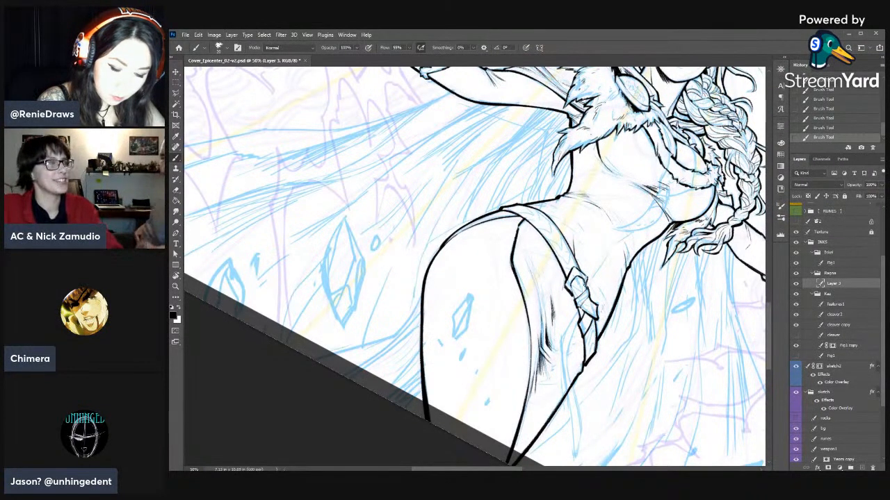
pyautogui.moveTo(572, 269); pyautogui.dragTo(570, 274)
pyautogui.moveTo(574, 269); pyautogui.dragTo(578, 272)
pyautogui.moveTo(577, 271); pyautogui.dragTo(578, 287)
pyautogui.press('b')
pyautogui.moveTo(574, 278); pyautogui.dragTo(578, 286)
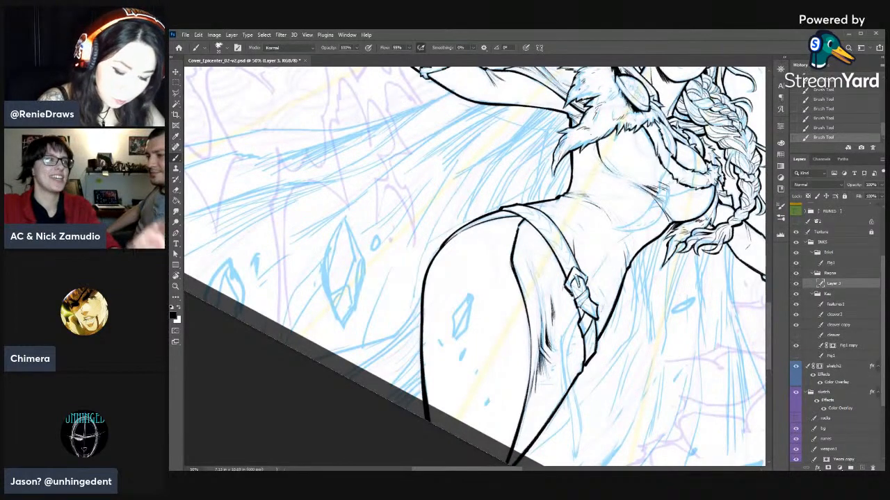
# - Ink the upper edges of the long strap hanging from the belt knot, refining them with the eraser
pyautogui.moveTo(593, 336)
pyautogui.mouseDown()
pyautogui.moveTo(611, 273)
pyautogui.moveTo(601, 212)
pyautogui.moveTo(577, 219)
pyautogui.moveTo(580, 249)
pyautogui.mouseUp()
pyautogui.press('r')
pyautogui.press('e')
pyautogui.press('b')
pyautogui.moveTo(579, 204); pyautogui.dragTo(581, 251)
pyautogui.moveTo(578, 201); pyautogui.dragTo(581, 249)
pyautogui.press('e')
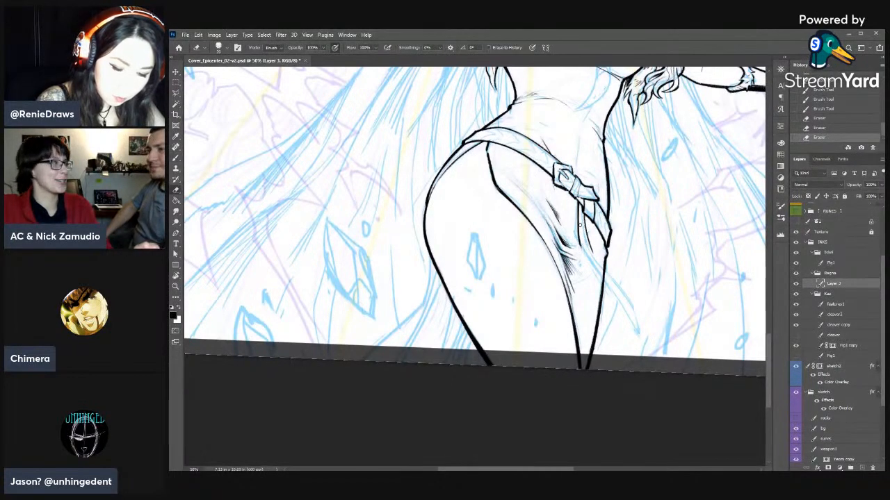
pyautogui.press('b')
pyautogui.moveTo(578, 205); pyautogui.dragTo(579, 242)
pyautogui.press('e')
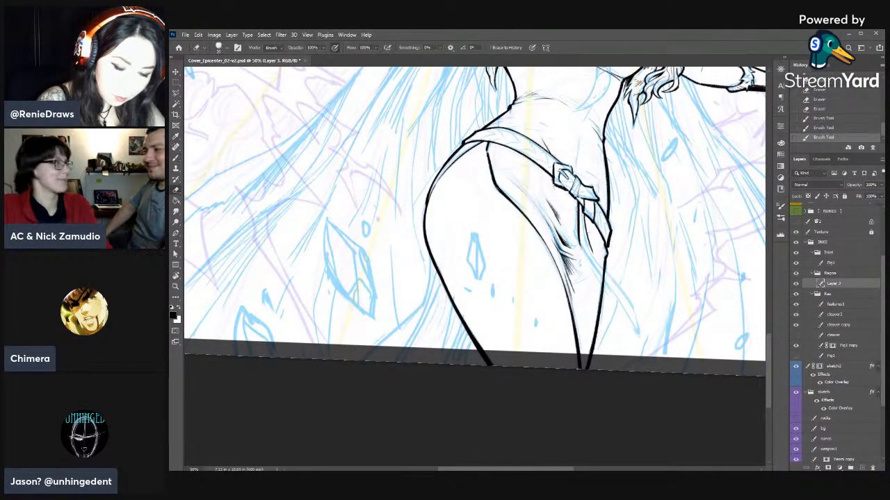
# - Thin and restroke the hanging strap's inner edge directly below the belt knot
pyautogui.moveTo(576, 206); pyautogui.dragTo(577, 235)
pyautogui.press('b')
pyautogui.moveTo(578, 204); pyautogui.dragTo(579, 237)
pyautogui.moveTo(578, 208); pyautogui.dragTo(579, 244)
pyautogui.moveTo(578, 217)
pyautogui.mouseDown()
pyautogui.moveTo(597, 304)
pyautogui.moveTo(601, 248)
pyautogui.mouseUp()
pyautogui.press('r')
pyautogui.press('b')
pyautogui.press('e')
pyautogui.press('b')
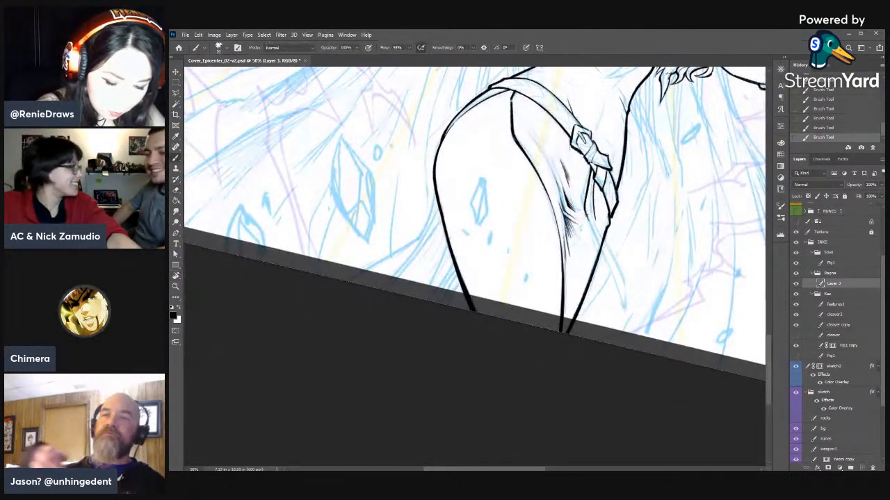
# - Ink one edge of the strap's free end from its tip toward the outer thigh contour
pyautogui.press('r')
pyautogui.moveTo(589, 284); pyautogui.dragTo(445, 197)
pyautogui.moveTo(454, 194); pyautogui.dragTo(638, 243)
pyautogui.press('b')
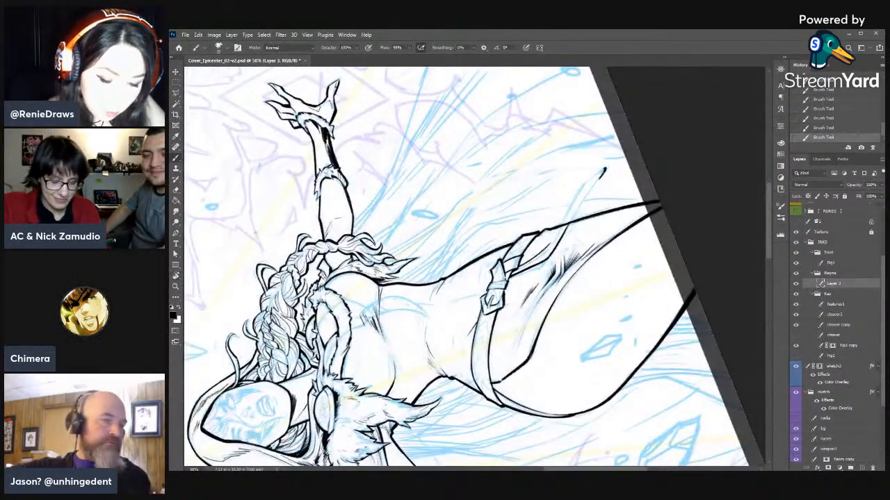
pyautogui.moveTo(604, 168); pyautogui.dragTo(580, 205)
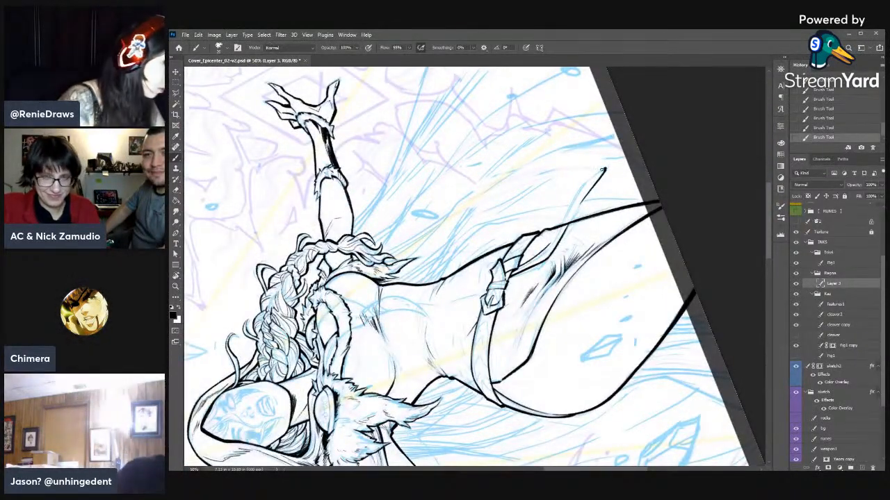
# - Extend the strap's free-end line to the outer thigh contour and thicken it toward the tip
pyautogui.press('r')
pyautogui.moveTo(603, 169)
pyautogui.mouseDown()
pyautogui.moveTo(600, 237)
pyautogui.moveTo(575, 248)
pyautogui.mouseUp()
pyautogui.press('e')
pyautogui.moveTo(570, 251); pyautogui.dragTo(584, 240)
pyautogui.press('b')
pyautogui.moveTo(572, 250); pyautogui.dragTo(595, 232)
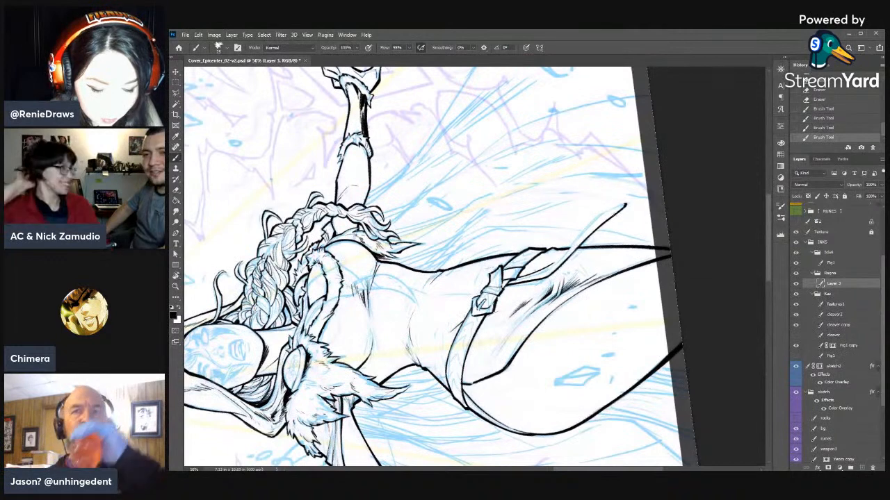
pyautogui.moveTo(625, 205); pyautogui.dragTo(577, 248)
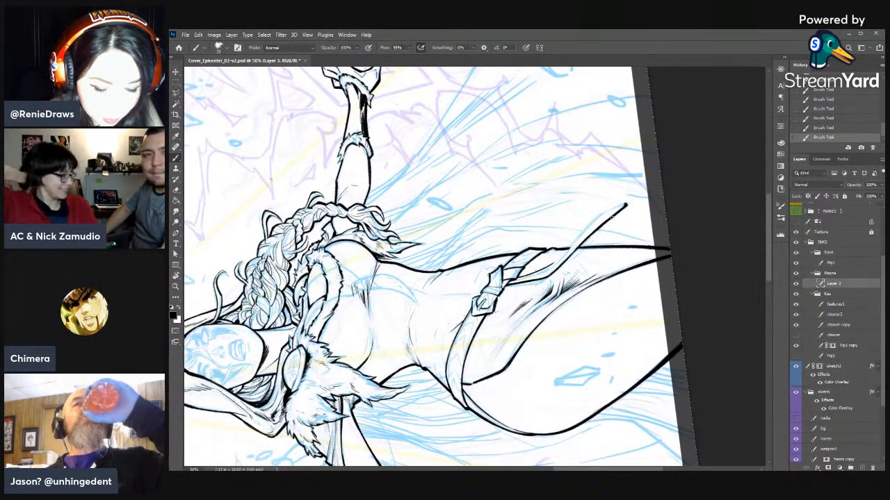
pyautogui.press('e')
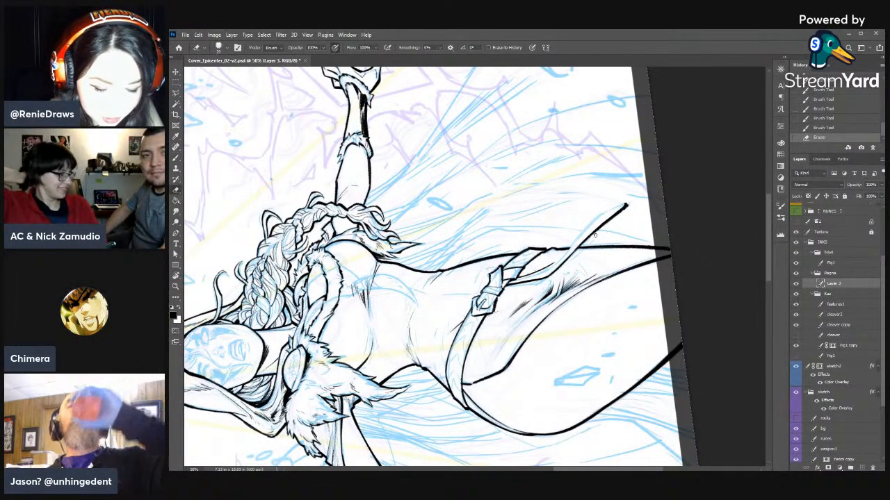
pyautogui.press('b')
pyautogui.moveTo(626, 205)
pyautogui.mouseDown()
pyautogui.moveTo(615, 214)
pyautogui.moveTo(626, 210)
pyautogui.mouseUp()
# - Thin the long strap's ink line with the eraser and taper it at the tip
pyautogui.press('e')
pyautogui.press('b')
pyautogui.press('e')
pyautogui.moveTo(539, 265); pyautogui.dragTo(529, 271)
pyautogui.moveTo(539, 265); pyautogui.dragTo(629, 204)
pyautogui.press('b')
pyautogui.press('e')
pyautogui.press('b')
pyautogui.press('e')
pyautogui.moveTo(630, 200); pyautogui.dragTo(628, 204)
pyautogui.moveTo(631, 200)
pyautogui.mouseDown()
pyautogui.moveTo(627, 176)
pyautogui.moveTo(601, 196)
pyautogui.mouseUp()
pyautogui.press('b')
pyautogui.press('r')
pyautogui.press('b')
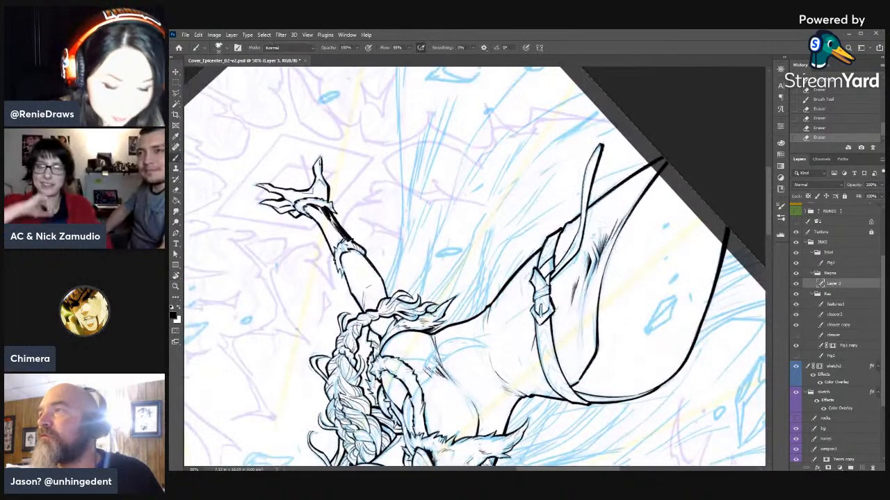
# - Ink the opposite edge of the long strap from its tip up across the thigh toward the belt knot
pyautogui.moveTo(602, 146); pyautogui.dragTo(598, 158)
pyautogui.moveTo(601, 145); pyautogui.dragTo(598, 149)
pyautogui.moveTo(583, 178); pyautogui.dragTo(581, 207)
pyautogui.press('e')
pyautogui.press('b')
pyautogui.moveTo(582, 198)
pyautogui.mouseDown()
pyautogui.moveTo(578, 226)
pyautogui.moveTo(581, 217)
pyautogui.mouseUp()
pyautogui.press('e')
pyautogui.press('b')
pyautogui.moveTo(582, 212); pyautogui.dragTo(575, 239)
pyautogui.moveTo(578, 229); pyautogui.dragTo(563, 257)
pyautogui.press('e')
# - Redraw the hanging strap's tip with the brush and narrow its outline with the eraser
pyautogui.press('r')
pyautogui.moveTo(717, 204); pyautogui.dragTo(333, 371)
pyautogui.moveTo(410, 399)
pyautogui.mouseDown()
pyautogui.moveTo(583, 312)
pyautogui.moveTo(583, 345)
pyautogui.mouseUp()
pyautogui.press('e')
pyautogui.moveTo(588, 331); pyautogui.dragTo(589, 343)
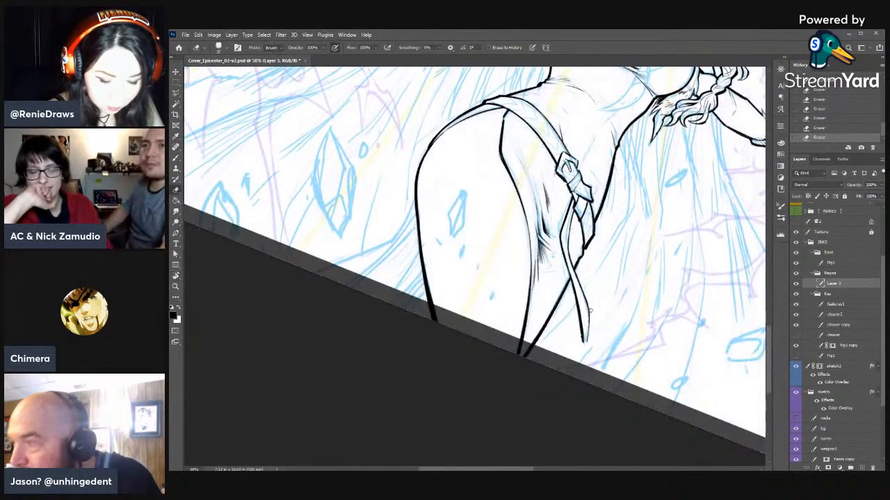
pyautogui.press('b')
pyautogui.moveTo(589, 310); pyautogui.dragTo(586, 336)
pyautogui.moveTo(588, 321); pyautogui.dragTo(582, 344)
pyautogui.press('e')
pyautogui.press('b')
pyautogui.press('e')
pyautogui.moveTo(578, 321); pyautogui.dragTo(585, 347)
# - Thicken the hanging strap's edge directly beneath the belt knot with short overlapping brush strokes
pyautogui.press('b')
pyautogui.moveTo(574, 204); pyautogui.dragTo(570, 218)
pyautogui.moveTo(574, 208)
pyautogui.mouseDown()
pyautogui.moveTo(566, 236)
pyautogui.moveTo(569, 227)
pyautogui.mouseUp()
pyautogui.moveTo(574, 213); pyautogui.dragTo(570, 229)
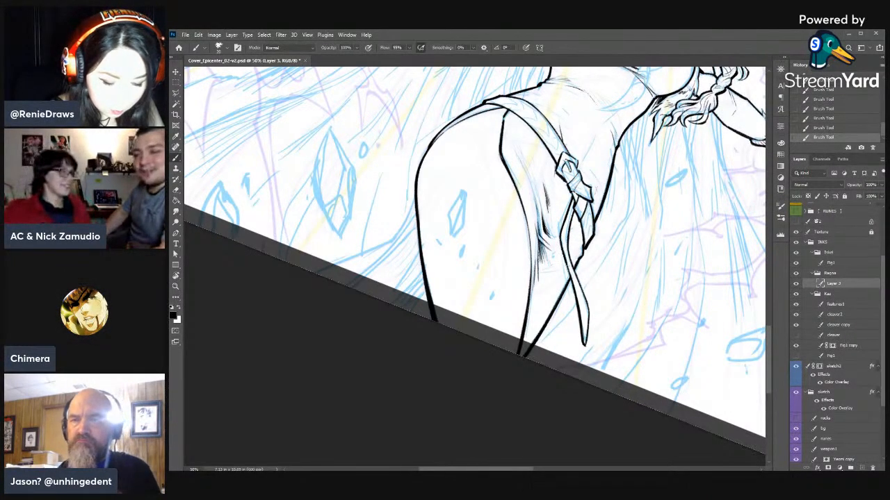
# - Darken the hanging strap's edge below the belt knot with two short brush strokes
pyautogui.press('e')
pyautogui.press('b')
pyautogui.moveTo(565, 226); pyautogui.dragTo(560, 243)
pyautogui.moveTo(562, 227); pyautogui.dragTo(560, 244)
# - Refine the hanging strap's pointed tip, trimming the outline with the eraser and restoring its edge with the brush
pyautogui.press('r')
pyautogui.moveTo(657, 292)
pyautogui.mouseDown()
pyautogui.moveTo(665, 205)
pyautogui.moveTo(605, 115)
pyautogui.mouseUp()
pyautogui.moveTo(637, 250)
pyautogui.mouseDown()
pyautogui.moveTo(653, 331)
pyautogui.moveTo(649, 396)
pyautogui.mouseUp()
pyautogui.moveTo(684, 318)
pyautogui.mouseDown()
pyautogui.moveTo(663, 392)
pyautogui.moveTo(586, 460)
pyautogui.mouseUp()
pyautogui.press('b')
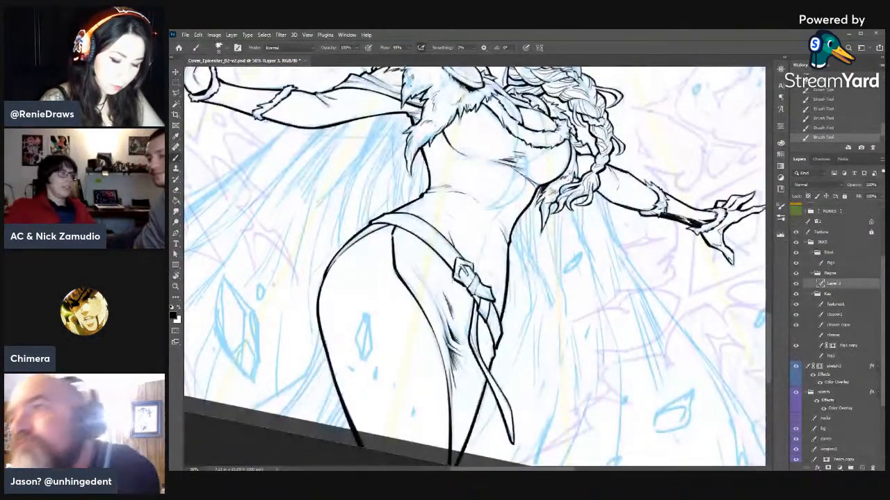
pyautogui.moveTo(485, 342); pyautogui.dragTo(555, 203)
pyautogui.press('e')
pyautogui.moveTo(584, 310); pyautogui.dragTo(584, 292)
pyautogui.moveTo(584, 307)
pyautogui.mouseDown()
pyautogui.moveTo(578, 278)
pyautogui.moveTo(582, 304)
pyautogui.mouseUp()
pyautogui.press('b')
pyautogui.press('e')
pyautogui.press('b')
pyautogui.moveTo(579, 269)
pyautogui.mouseDown()
pyautogui.moveTo(582, 307)
pyautogui.moveTo(584, 292)
pyautogui.mouseUp()
pyautogui.press('e')
pyautogui.press('b')
pyautogui.press('e')
pyautogui.moveTo(584, 306); pyautogui.dragTo(584, 286)
# - Strengthen the belt buckle's outline with short brush strokes along its edges
pyautogui.moveTo(624, 214); pyautogui.dragTo(653, 318)
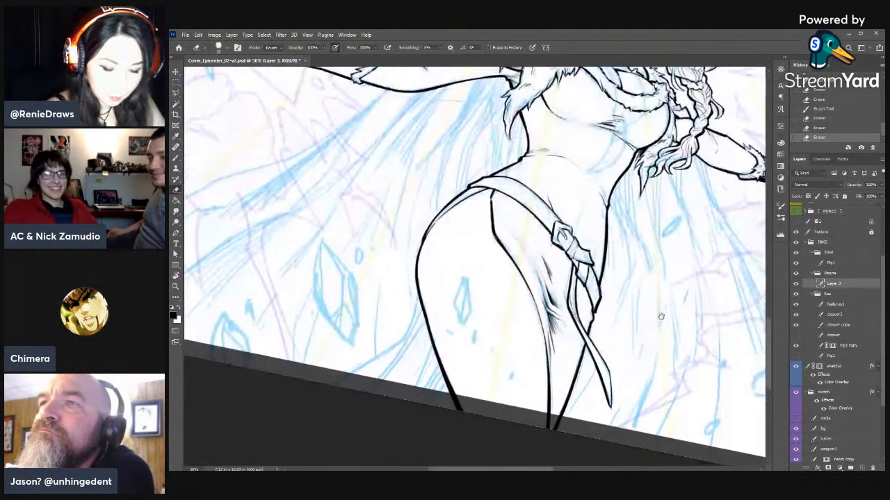
pyautogui.press('b')
pyautogui.moveTo(558, 229); pyautogui.dragTo(563, 238)
pyautogui.press('r')
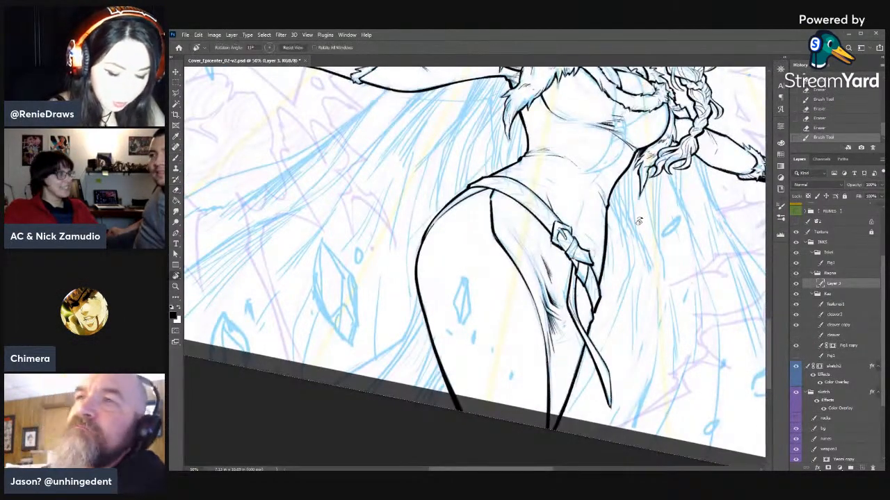
pyautogui.moveTo(640, 221); pyautogui.dragTo(638, 292)
pyautogui.press('b')
pyautogui.moveTo(563, 262); pyautogui.dragTo(568, 269)
pyautogui.moveTo(560, 260); pyautogui.dragTo(557, 266)
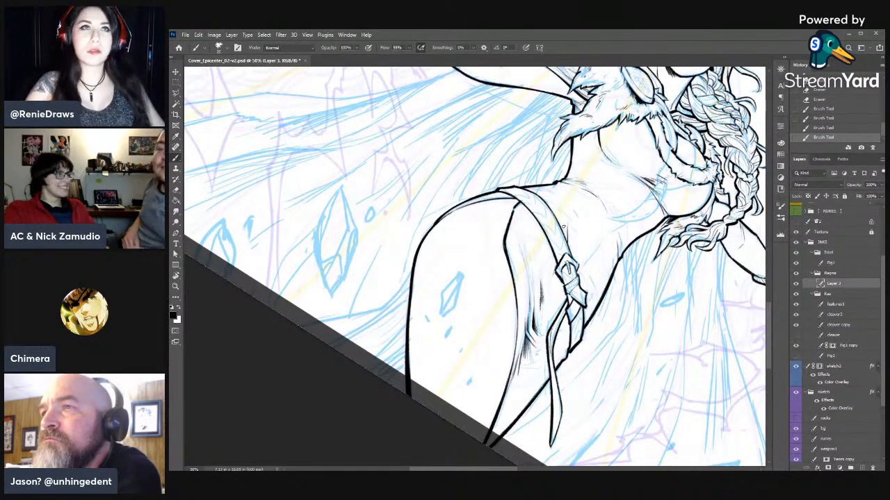
# - Clean a spot below the cloak clasp with the eraser and ink the first cord line down over the chest
pyautogui.moveTo(650, 289); pyautogui.dragTo(571, 340)
pyautogui.moveTo(647, 228); pyautogui.dragTo(655, 289)
pyautogui.press('r')
pyautogui.moveTo(671, 357); pyautogui.dragTo(683, 276)
pyautogui.hotkey('ctrl', '+')
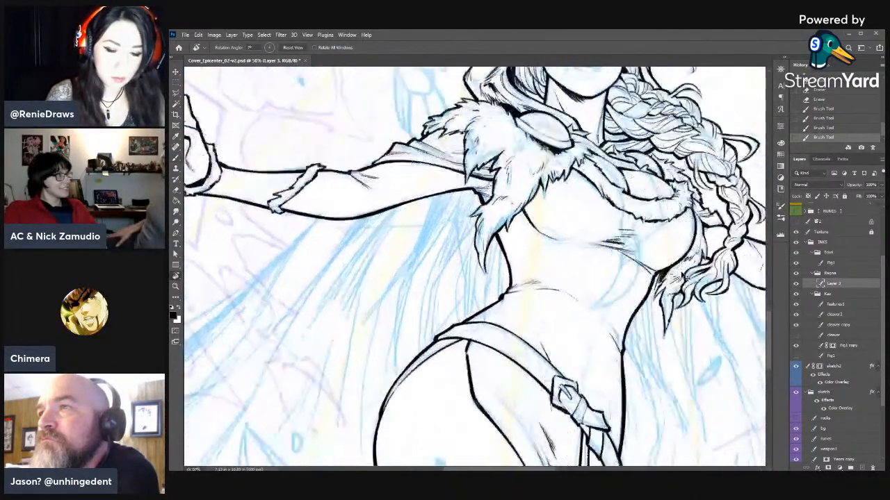
pyautogui.press('b')
pyautogui.moveTo(598, 160); pyautogui.dragTo(564, 158)
pyautogui.press('e')
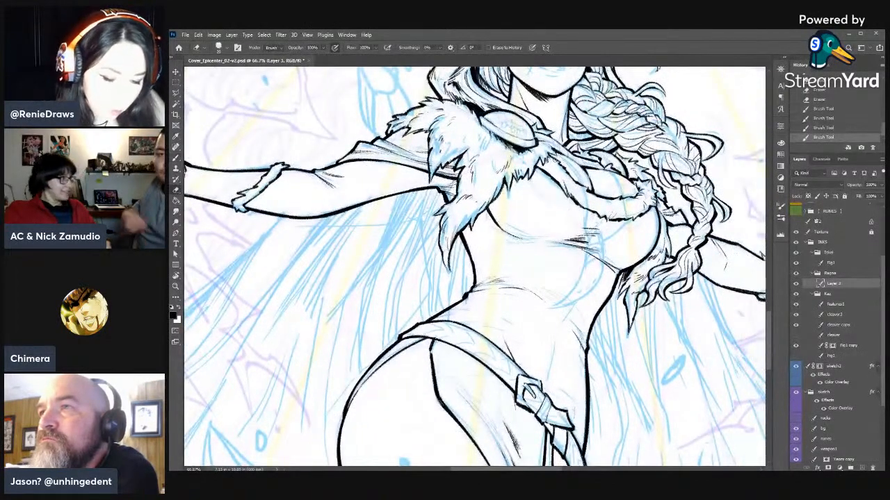
pyautogui.rightClick(561, 161)
pyautogui.press('Escape')
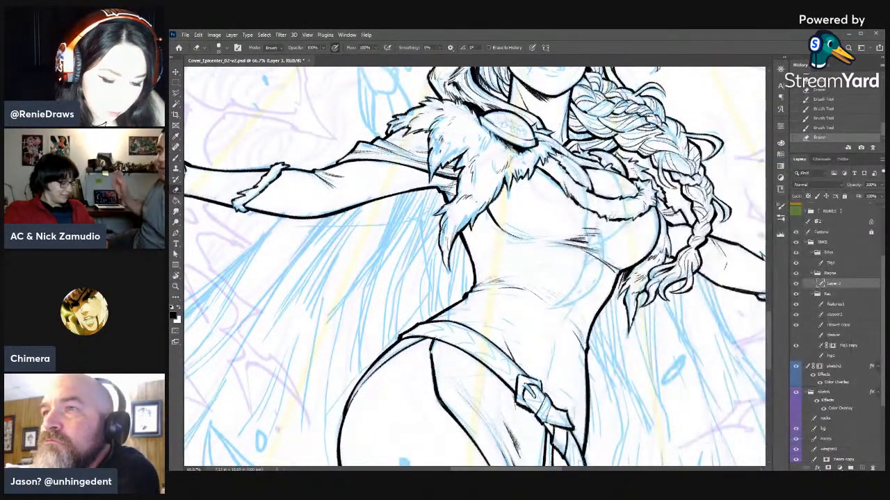
pyautogui.press('b')
pyautogui.moveTo(562, 160)
pyautogui.mouseDown()
pyautogui.moveTo(585, 192)
pyautogui.moveTo(583, 185)
pyautogui.moveTo(585, 210)
pyautogui.mouseUp()
# - Ink the hanging cord's lower length, undo the last two changes, and retouch the cord near the clasp
pyautogui.press('e')
pyautogui.press('b')
pyautogui.moveTo(577, 179); pyautogui.dragTo(588, 215)
pyautogui.moveTo(583, 194); pyautogui.dragTo(589, 241)
pyautogui.press('e')
pyautogui.press('b')
pyautogui.press('e')
pyautogui.hotkey('ctrl', 'z')
pyautogui.hotkey('ctrl', 'z')
pyautogui.press('b')
pyautogui.moveTo(554, 150); pyautogui.dragTo(559, 157)
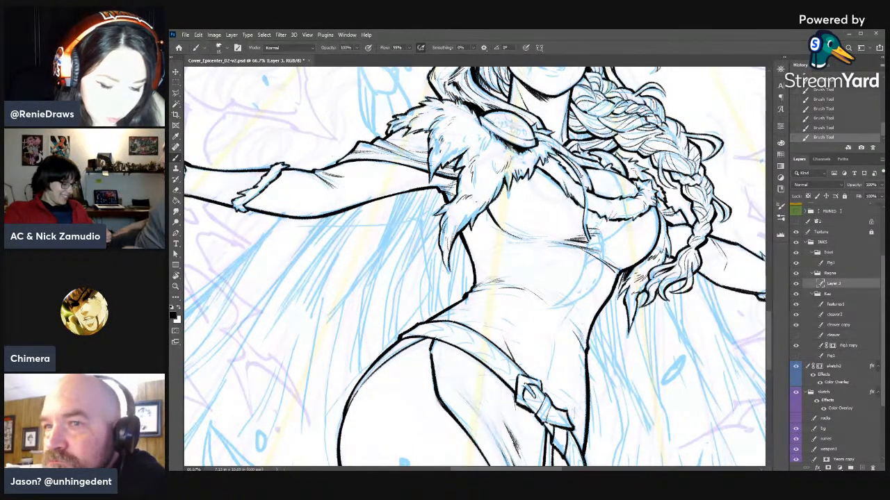
# - Extend and thicken the lower end of the clasp cord over the bust
pyautogui.moveTo(600, 180); pyautogui.dragTo(594, 185)
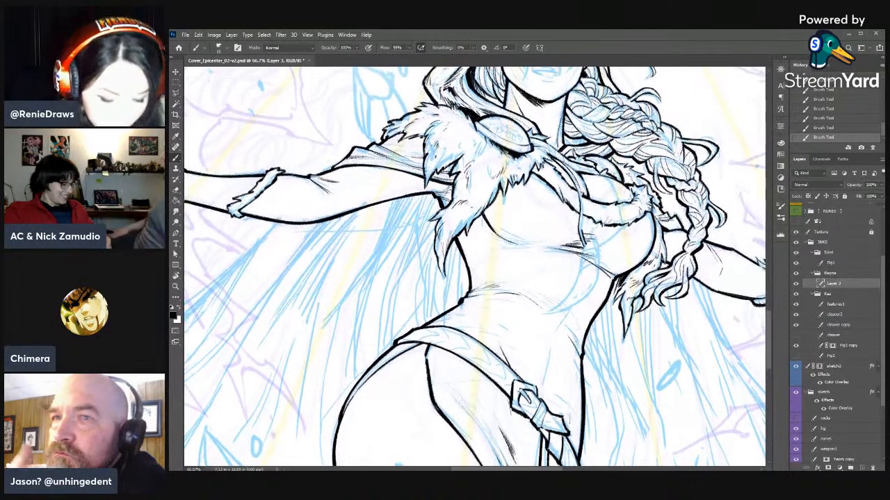
pyautogui.press('e')
pyautogui.press('b')
pyautogui.moveTo(585, 210); pyautogui.dragTo(582, 223)
pyautogui.moveTo(581, 215); pyautogui.dragTo(582, 239)
pyautogui.moveTo(581, 229)
pyautogui.mouseDown()
pyautogui.moveTo(583, 245)
pyautogui.moveTo(475, 162)
pyautogui.moveTo(382, 229)
pyautogui.moveTo(631, 202)
pyautogui.mouseUp()
# - Refine the hanging cord's line with short alternating eraser and brush strokes
pyautogui.press('e')
pyautogui.press('r')
pyautogui.moveTo(638, 193); pyautogui.dragTo(623, 158)
pyautogui.press('e')
pyautogui.moveTo(559, 197); pyautogui.dragTo(561, 206)
pyautogui.moveTo(558, 199); pyautogui.dragTo(561, 203)
pyautogui.press('b')
pyautogui.moveTo(555, 192)
pyautogui.mouseDown()
pyautogui.moveTo(563, 209)
pyautogui.moveTo(560, 200)
pyautogui.mouseUp()
pyautogui.press('e')
pyautogui.press('b')
pyautogui.moveTo(555, 191); pyautogui.dragTo(561, 203)
pyautogui.moveTo(556, 194); pyautogui.dragTo(563, 205)
pyautogui.press('e')
pyautogui.press('b')
# - Begin the second cord's ink line near the fur collar with short brush strokes
pyautogui.press('r')
pyautogui.moveTo(597, 132); pyautogui.dragTo(549, 103)
pyautogui.press('e')
pyautogui.press('b')
pyautogui.press('e')
pyautogui.moveTo(590, 149); pyautogui.dragTo(590, 154)
pyautogui.press('b')
pyautogui.moveTo(590, 149); pyautogui.dragTo(591, 149)
pyautogui.moveTo(588, 154); pyautogui.dragTo(591, 149)
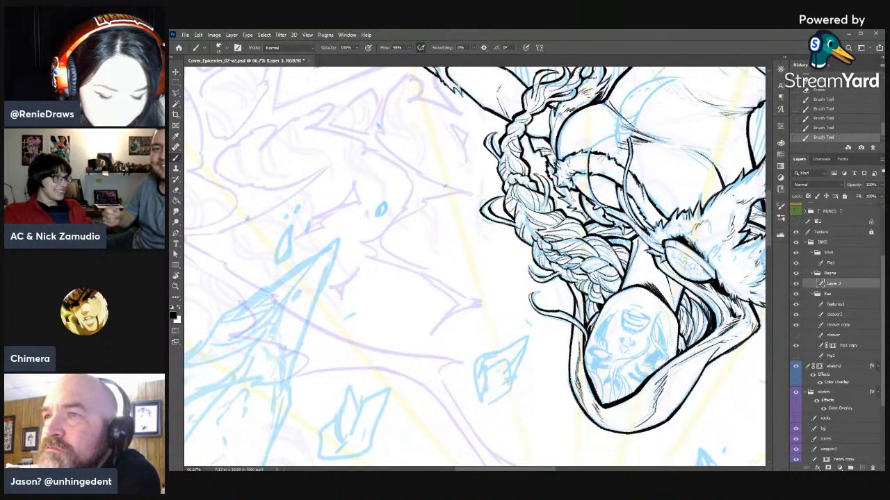
# - Continue the second cord's line along its sketched curve with overlapping brush strokes
pyautogui.press('e')
pyautogui.press('b')
pyautogui.moveTo(589, 153); pyautogui.dragTo(588, 164)
pyautogui.moveTo(588, 154); pyautogui.dragTo(589, 164)
pyautogui.click(836, 110)
pyautogui.moveTo(588, 155); pyautogui.dragTo(587, 170)
pyautogui.moveTo(588, 160); pyautogui.dragTo(586, 179)
pyautogui.press('e')
pyautogui.press('b')
pyautogui.moveTo(588, 170); pyautogui.dragTo(587, 190)
pyautogui.moveTo(586, 179); pyautogui.dragTo(588, 191)
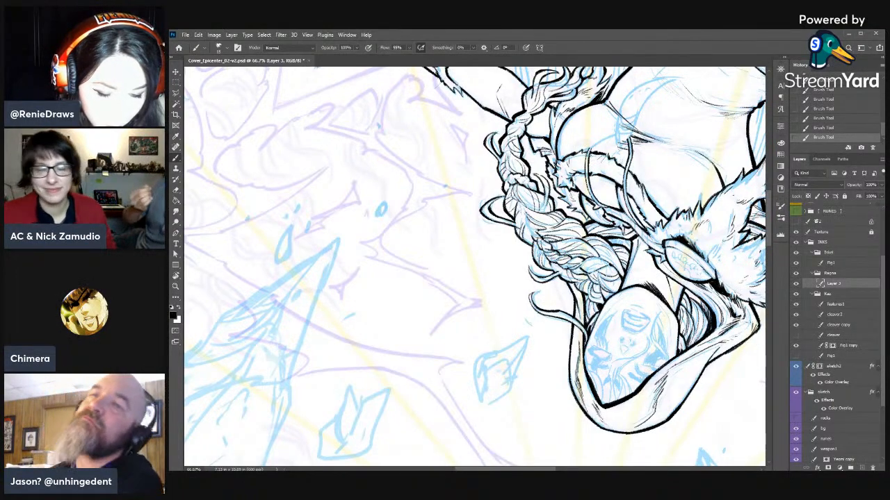
# - Trim the end of the second cord with the eraser and ink along its curve again
pyautogui.press('e')
pyautogui.moveTo(586, 184); pyautogui.dragTo(587, 191)
pyautogui.moveTo(589, 185)
pyautogui.mouseDown()
pyautogui.moveTo(492, 132)
pyautogui.moveTo(472, 132)
pyautogui.mouseUp()
pyautogui.press('r')
pyautogui.moveTo(471, 132); pyautogui.dragTo(625, 211)
pyautogui.press('b')
pyautogui.moveTo(584, 154); pyautogui.dragTo(586, 183)
pyautogui.moveTo(585, 180); pyautogui.dragTo(588, 189)
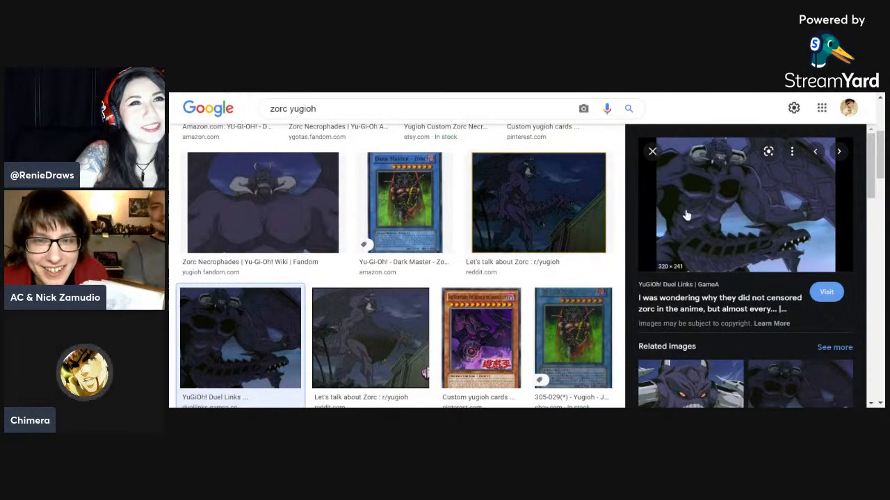
# - Switch to the browser and examine several "zorc yugioh" image results and their related images
pyautogui.click(393, 335)
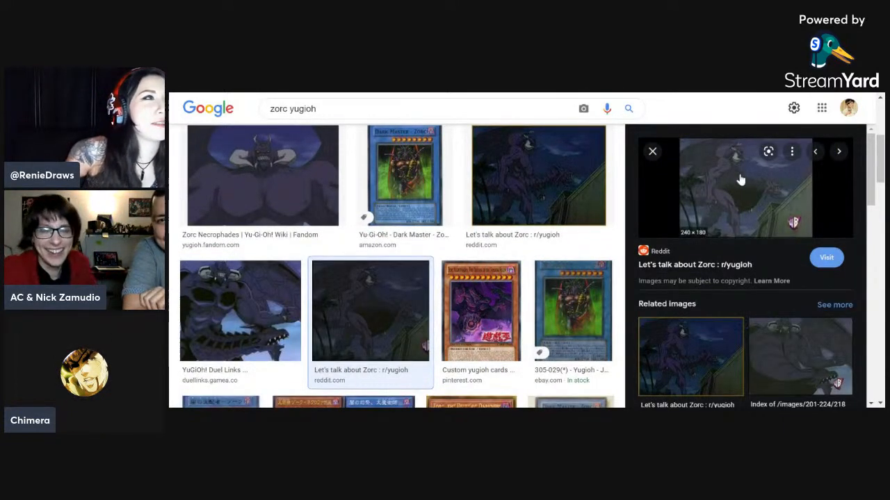
pyautogui.click(793, 356)
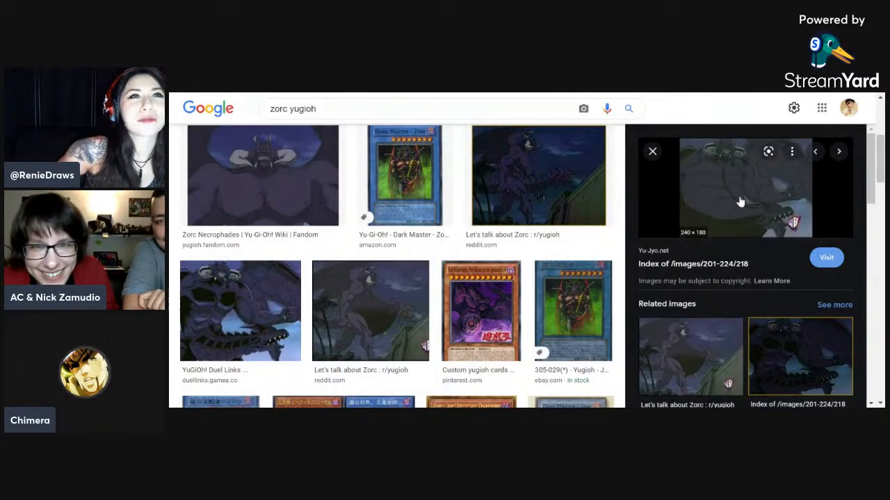
pyautogui.click(690, 348)
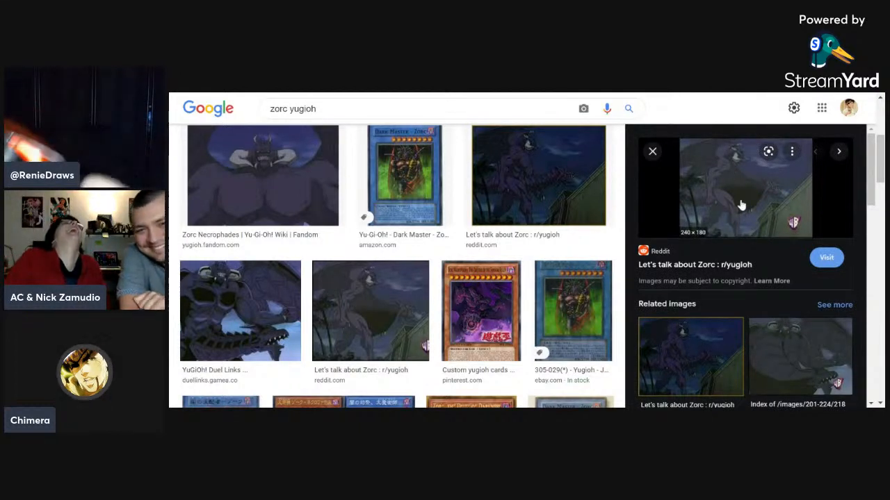
pyautogui.scroll(-3, 739, 204)
pyautogui.scroll(-2, 741, 205)
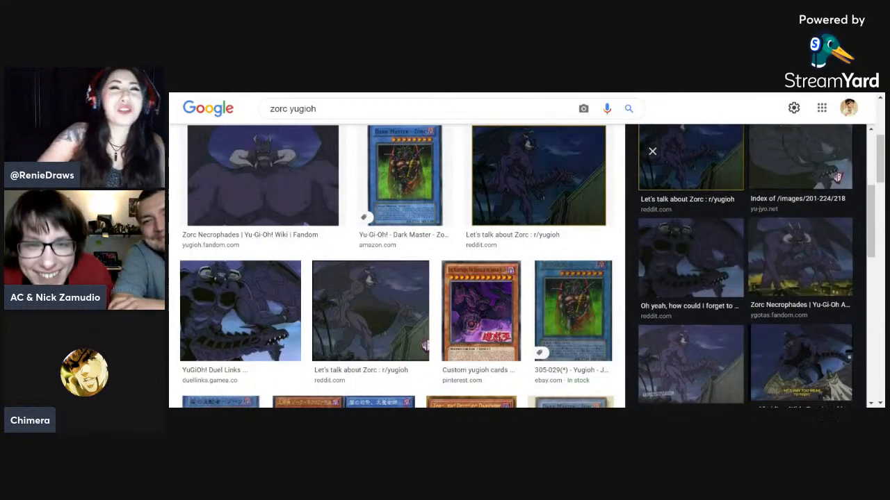
pyautogui.click(792, 205)
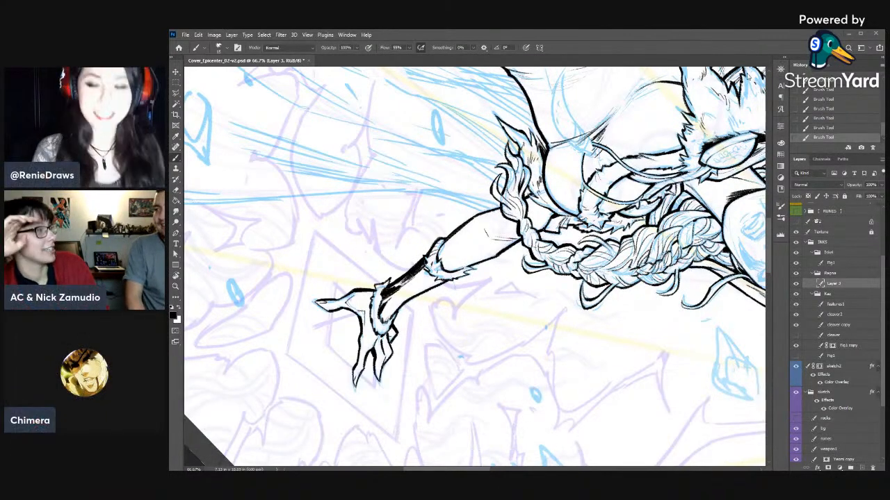
# - Return to Photoshop and review the inked figure as a whole at reduced zoom
pyautogui.press('Escape')
pyautogui.hotkey('ctrl', '-')
pyautogui.hotkey('ctrl', '-')
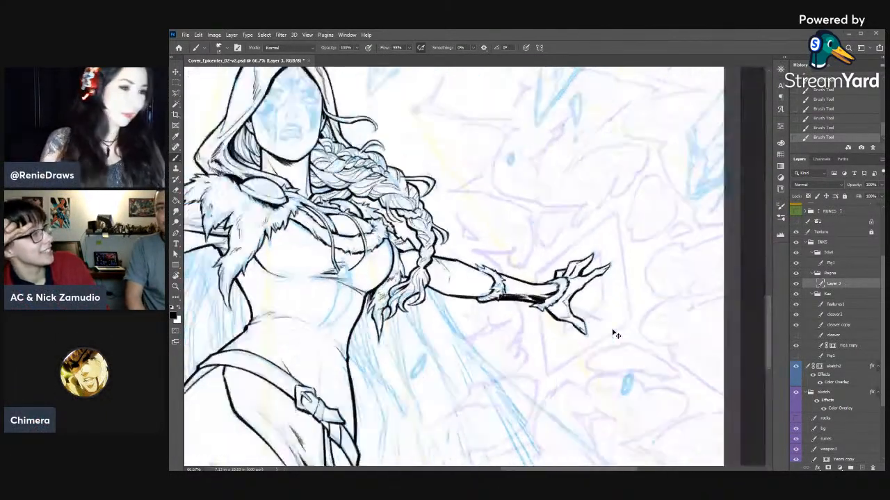
pyautogui.hotkey('ctrl', '-')
pyautogui.hotkey('ctrl', '-')
pyautogui.hotkey('ctrl', '-')
pyautogui.hotkey('ctrl', '+')
pyautogui.moveTo(573, 372); pyautogui.dragTo(634, 237)
pyautogui.hotkey('ctrl', '+')
pyautogui.hotkey('ctrl', '+')
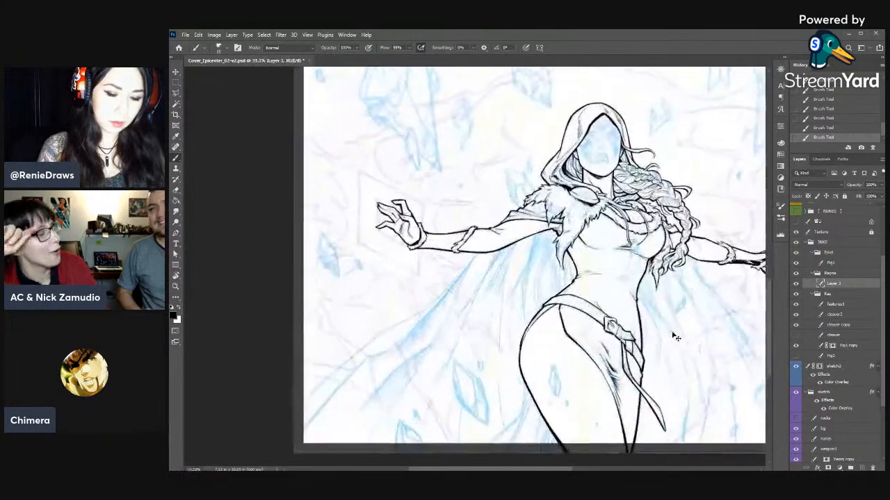
pyautogui.hotkey('ctrl', '+')
# - Redefine the second cord's curve below the fur collar with alternating eraser and brush strokes
pyautogui.moveTo(673, 335); pyautogui.dragTo(550, 260)
pyautogui.press('r')
pyautogui.moveTo(640, 161); pyautogui.dragTo(667, 208)
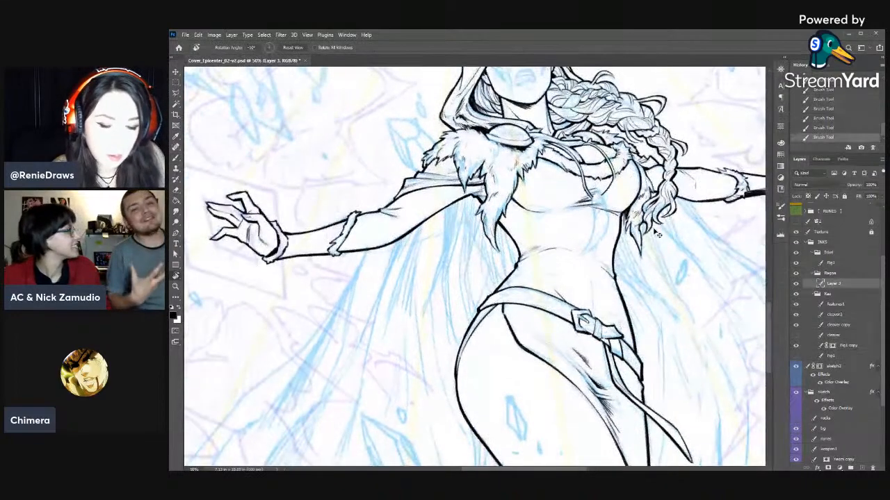
pyautogui.hotkey('ctrl', '+')
pyautogui.press('Escape')
pyautogui.press('b')
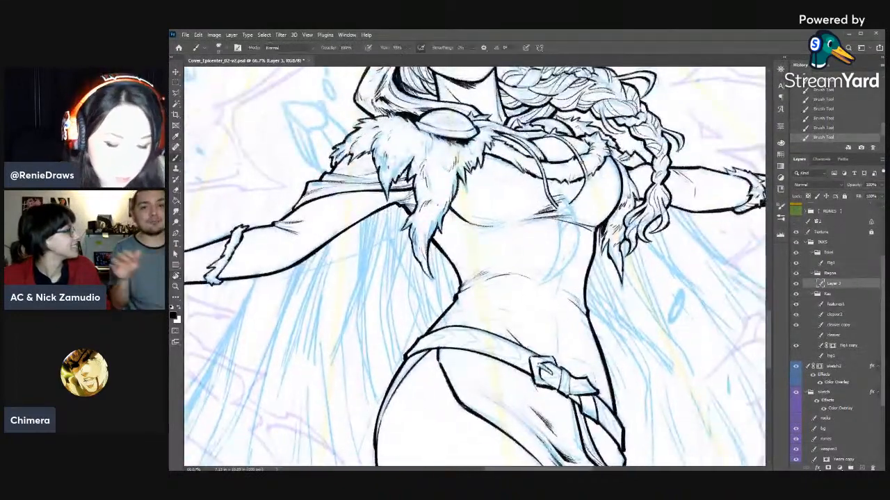
pyautogui.press('e')
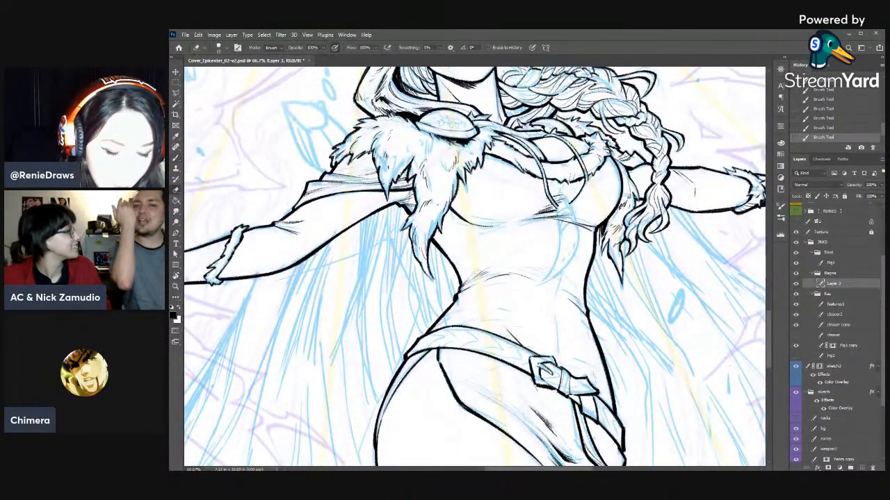
pyautogui.moveTo(588, 166); pyautogui.dragTo(590, 178)
pyautogui.press('b')
pyautogui.moveTo(589, 166); pyautogui.dragTo(588, 181)
pyautogui.press('e')
pyautogui.moveTo(588, 174); pyautogui.dragTo(569, 203)
pyautogui.press('b')
pyautogui.moveTo(588, 171); pyautogui.dragTo(584, 182)
# - Even out the line weight at the second cord's lower bend, trimming with the eraser and re-inking with the brush
pyautogui.press('e')
pyautogui.press('b')
pyautogui.moveTo(589, 172); pyautogui.dragTo(585, 182)
pyautogui.press('e')
pyautogui.moveTo(588, 174); pyautogui.dragTo(585, 182)
pyautogui.press('b')
pyautogui.moveTo(587, 172); pyautogui.dragTo(585, 183)
pyautogui.press('e')
pyautogui.moveTo(588, 175); pyautogui.dragTo(585, 182)
pyautogui.press('b')
pyautogui.moveTo(588, 175); pyautogui.dragTo(571, 203)
pyautogui.press('e')
# - Rework a short section of the chest cord's edge with repeated eraser cuts and brush strokes
pyautogui.press('r')
pyautogui.moveTo(606, 155)
pyautogui.mouseDown()
pyautogui.moveTo(669, 205)
pyautogui.moveTo(448, 344)
pyautogui.mouseUp()
pyautogui.moveTo(477, 350)
pyautogui.mouseDown()
pyautogui.moveTo(649, 174)
pyautogui.moveTo(703, 145)
pyautogui.mouseUp()
pyautogui.press('e')
pyautogui.moveTo(634, 162); pyautogui.dragTo(637, 169)
pyautogui.moveTo(634, 161); pyautogui.dragTo(633, 169)
pyautogui.press('b')
pyautogui.moveTo(635, 159); pyautogui.dragTo(632, 173)
pyautogui.press('e')
pyautogui.moveTo(633, 160); pyautogui.dragTo(631, 171)
pyautogui.press('b')
pyautogui.moveTo(636, 159); pyautogui.dragTo(632, 169)
pyautogui.press('e')
pyautogui.moveTo(634, 161); pyautogui.dragTo(632, 171)
pyautogui.press('b')
pyautogui.moveTo(635, 160); pyautogui.dragTo(632, 171)
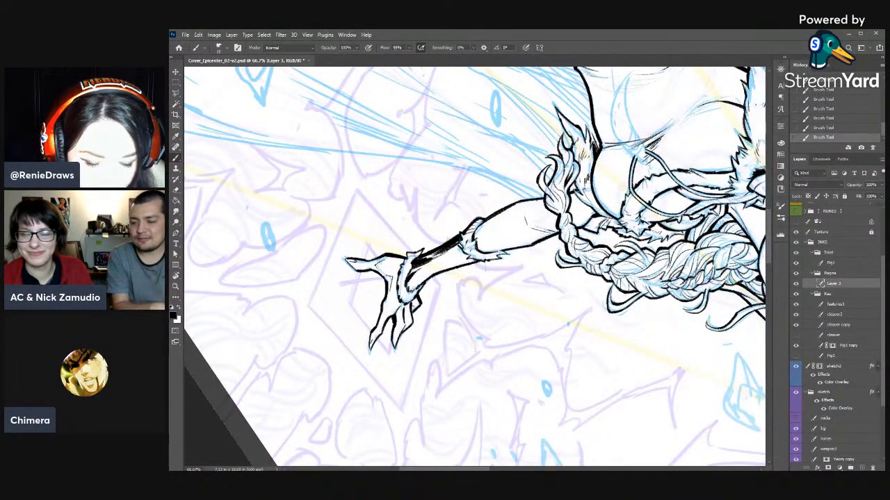
# - Trim and re-ink the outstretched arm's upper outline just above the forearm's fur cuff
pyautogui.press('e')
pyautogui.moveTo(492, 210); pyautogui.dragTo(500, 206)
pyautogui.moveTo(489, 211); pyautogui.dragTo(498, 207)
pyautogui.press('b')
pyautogui.press('e')
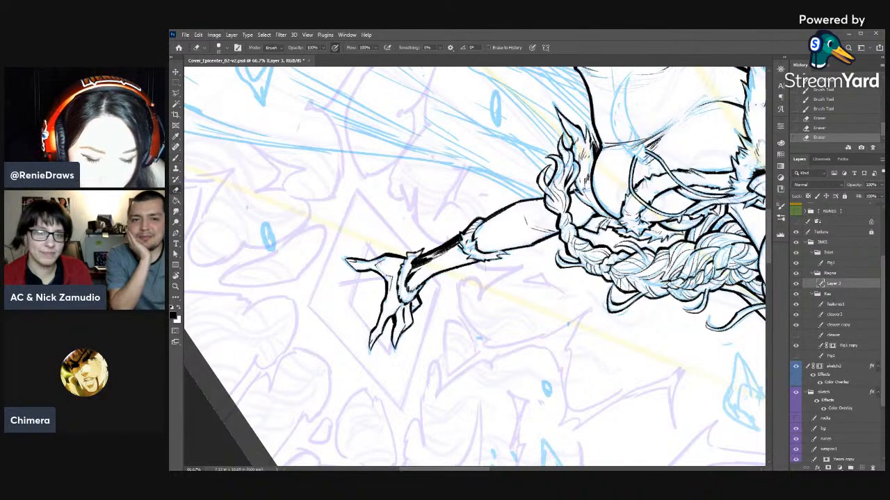
pyautogui.press('b')
pyautogui.moveTo(491, 211); pyautogui.dragTo(503, 204)
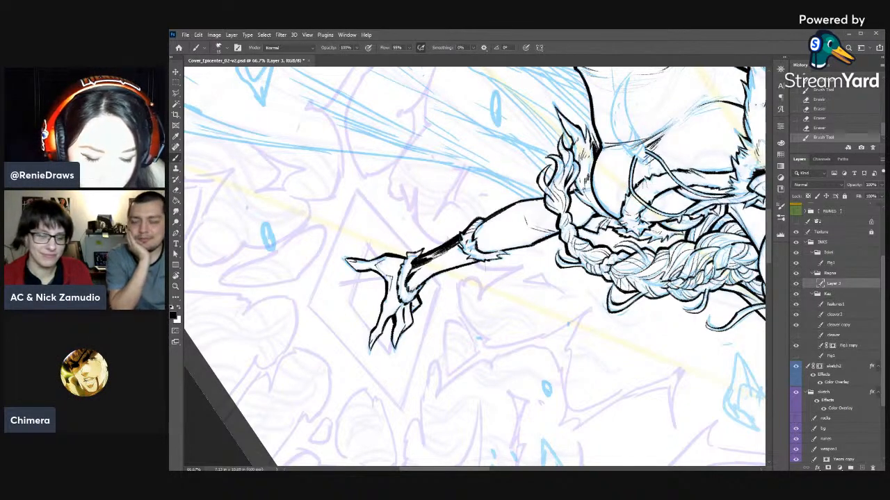
# - Erase the ink lines crossing the sketched tusk pendant below the chest cords, using an enlarged eraser
pyautogui.press('r')
pyautogui.moveTo(658, 152)
pyautogui.mouseDown()
pyautogui.moveTo(669, 250)
pyautogui.moveTo(650, 192)
pyautogui.moveTo(643, 210)
pyautogui.mouseUp()
pyautogui.press('r')
pyautogui.press('space')
pyautogui.moveTo(647, 203); pyautogui.dragTo(653, 237)
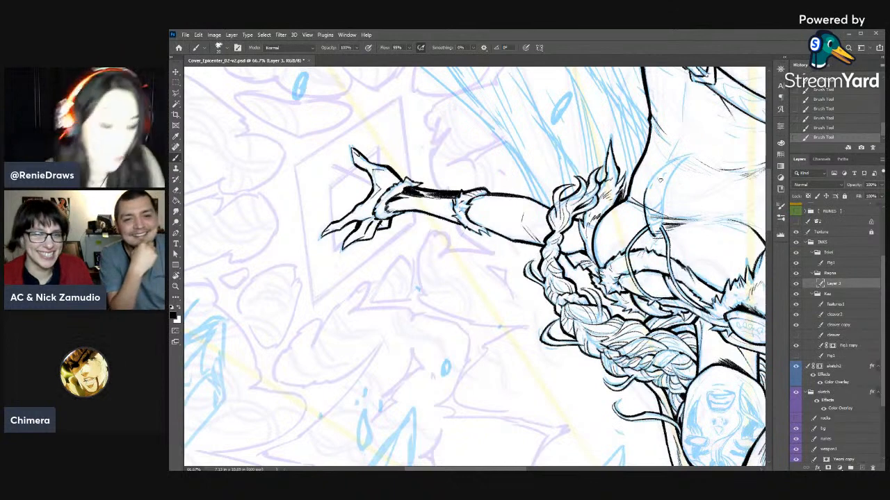
pyautogui.press('e')
pyautogui.moveTo(649, 206); pyautogui.dragTo(652, 213)
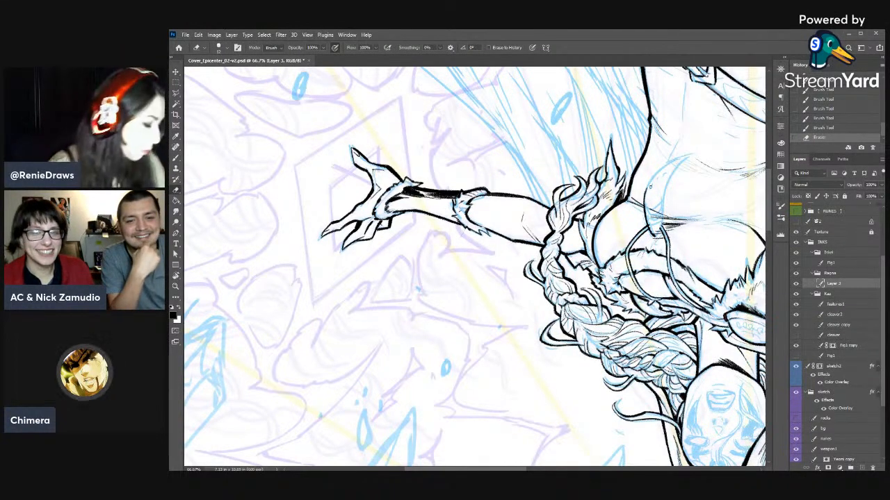
pyautogui.press(']')
pyautogui.press(']')
pyautogui.moveTo(648, 209); pyautogui.dragTo(654, 226)
pyautogui.moveTo(653, 223); pyautogui.dragTo(654, 231)
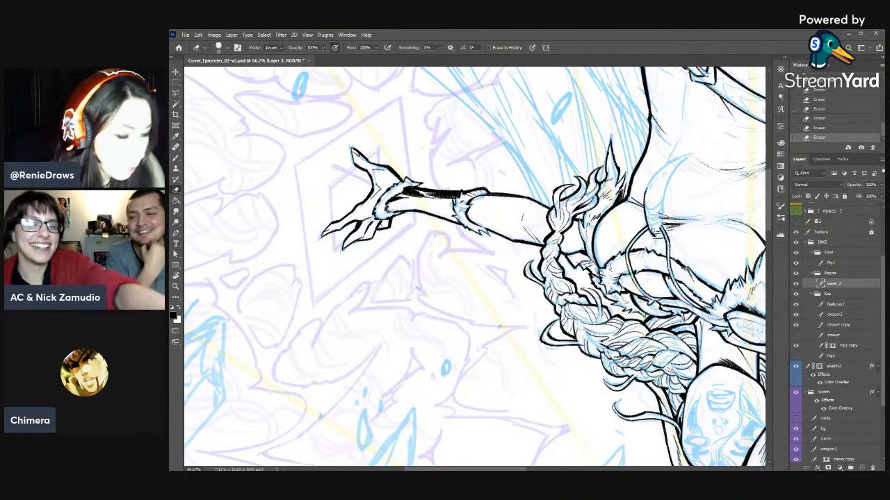
# - Ink one long curved side of the tusk pendant from the tip's side down to its base
pyautogui.press('b')
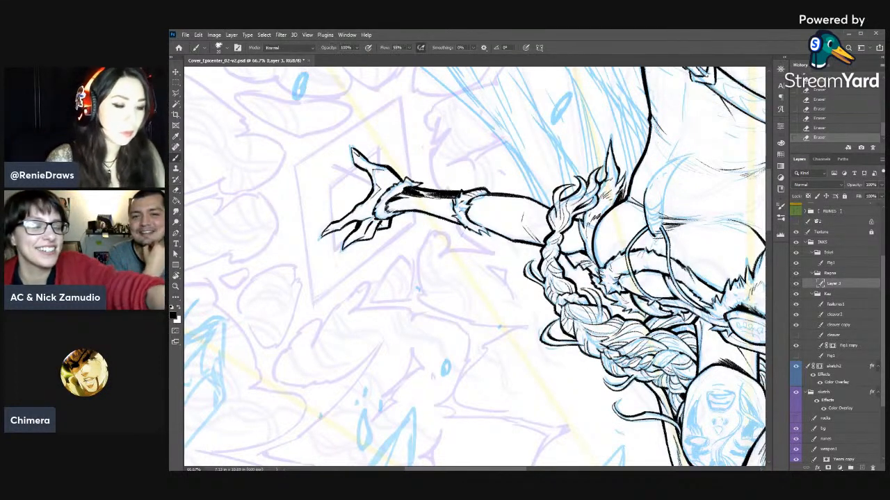
pyautogui.moveTo(674, 172); pyautogui.dragTo(665, 188)
pyautogui.moveTo(668, 182); pyautogui.dragTo(660, 230)
pyautogui.press('e')
pyautogui.moveTo(661, 221); pyautogui.dragTo(657, 235)
pyautogui.press('b')
pyautogui.click(833, 130)
# - Ink the tusk pendant's base where it meets the hanging cords
pyautogui.moveTo(661, 229); pyautogui.dragTo(655, 235)
pyautogui.press('e')
pyautogui.press('b')
pyautogui.moveTo(659, 226); pyautogui.dragTo(655, 234)
pyautogui.moveTo(658, 227); pyautogui.dragTo(656, 232)
pyautogui.press('e')
pyautogui.press('b')
# - Ink the tusk pendant's opposite curve and carry it out to a pointed tip
pyautogui.moveTo(654, 175); pyautogui.dragTo(646, 189)
pyautogui.moveTo(651, 181); pyautogui.dragTo(644, 195)
pyautogui.moveTo(648, 186); pyautogui.dragTo(644, 193)
pyautogui.moveTo(663, 162)
pyautogui.mouseDown()
pyautogui.moveTo(650, 178)
pyautogui.moveTo(618, 79)
pyautogui.mouseUp()
pyautogui.press('r')
pyautogui.moveTo(595, 135); pyautogui.dragTo(676, 252)
pyautogui.moveTo(619, 216); pyautogui.dragTo(610, 193)
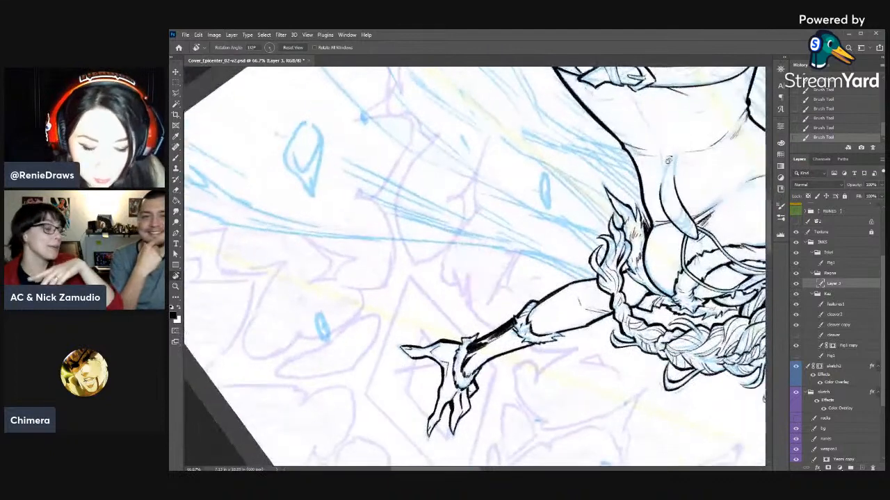
pyautogui.press('b')
pyautogui.moveTo(679, 149)
pyautogui.mouseDown()
pyautogui.moveTo(661, 200)
pyautogui.moveTo(665, 179)
pyautogui.mouseUp()
pyautogui.press('e')
pyautogui.press('b')
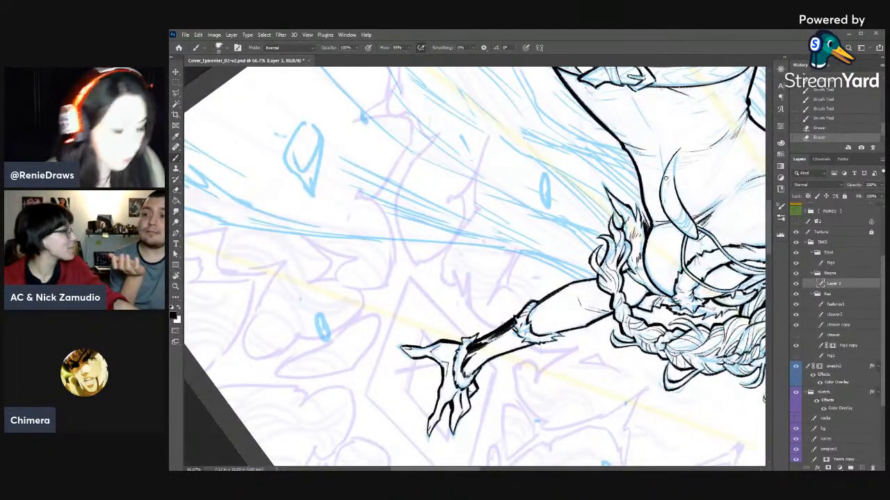
# - Strengthen the tusk pendant's outer curve near the tip with extra brush strokes
pyautogui.press('r')
pyautogui.press('b')
pyautogui.moveTo(673, 154)
pyautogui.mouseDown()
pyautogui.moveTo(654, 125)
pyautogui.moveTo(673, 145)
pyautogui.moveTo(661, 169)
pyautogui.mouseUp()
pyautogui.moveTo(671, 148); pyautogui.dragTo(659, 177)
pyautogui.moveTo(662, 165); pyautogui.dragTo(658, 189)
pyautogui.rightClick(642, 187)
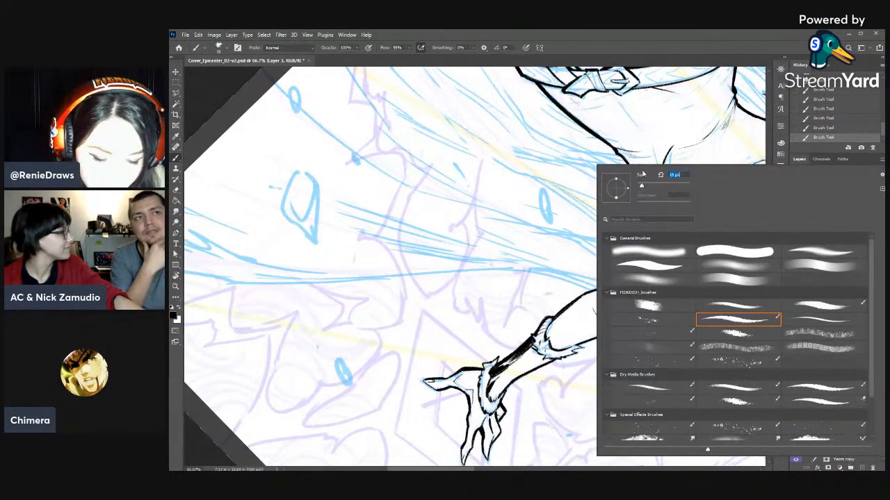
pyautogui.click(722, 51)
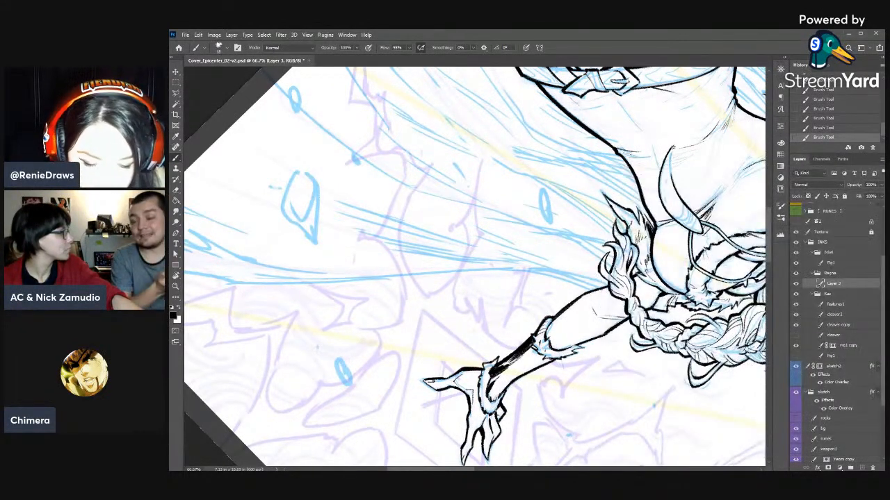
pyautogui.moveTo(672, 147); pyautogui.dragTo(671, 167)
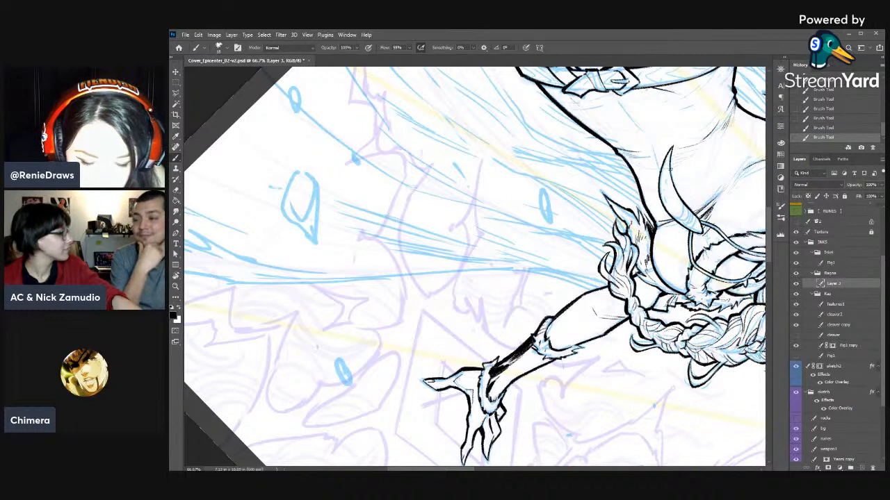
# - Sharpen the tusk pendant's tip with the eraser and re-ink its outer edge with the brush
pyautogui.press('e')
pyautogui.moveTo(674, 144); pyautogui.dragTo(669, 156)
pyautogui.press('b')
pyautogui.moveTo(672, 147); pyautogui.dragTo(663, 167)
pyautogui.press('e')
pyautogui.press('b')
pyautogui.moveTo(663, 162); pyautogui.dragTo(659, 207)
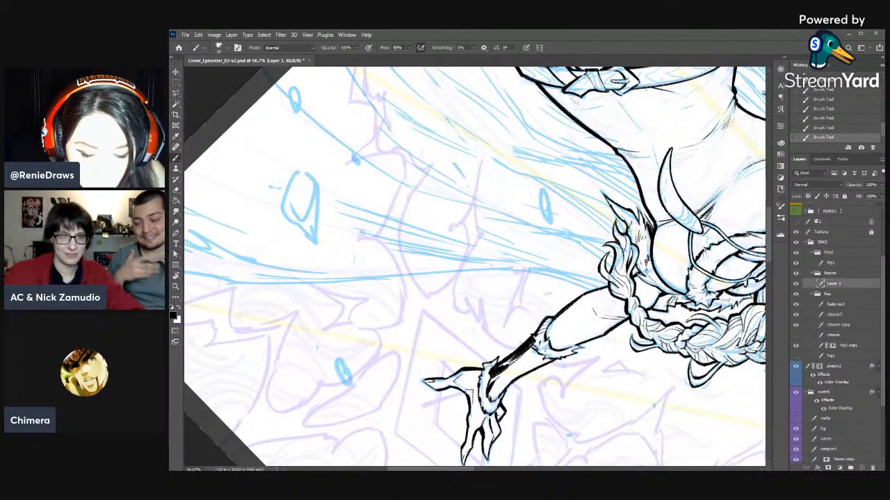
pyautogui.moveTo(671, 145); pyautogui.dragTo(668, 150)
pyautogui.press('e')
pyautogui.moveTo(671, 143); pyautogui.dragTo(667, 153)
# - Re-ink both hanging cords where they run down from the fur trim into the tusk pendant
pyautogui.press('r')
pyautogui.moveTo(596, 143)
pyautogui.mouseDown()
pyautogui.moveTo(417, 336)
pyautogui.moveTo(473, 340)
pyautogui.moveTo(534, 204)
pyautogui.moveTo(610, 352)
pyautogui.mouseUp()
pyautogui.moveTo(549, 290)
pyautogui.mouseDown()
pyautogui.moveTo(678, 254)
pyautogui.moveTo(700, 257)
pyautogui.mouseUp()
pyautogui.press('b')
pyautogui.press('e')
pyautogui.press('b')
pyautogui.press('r')
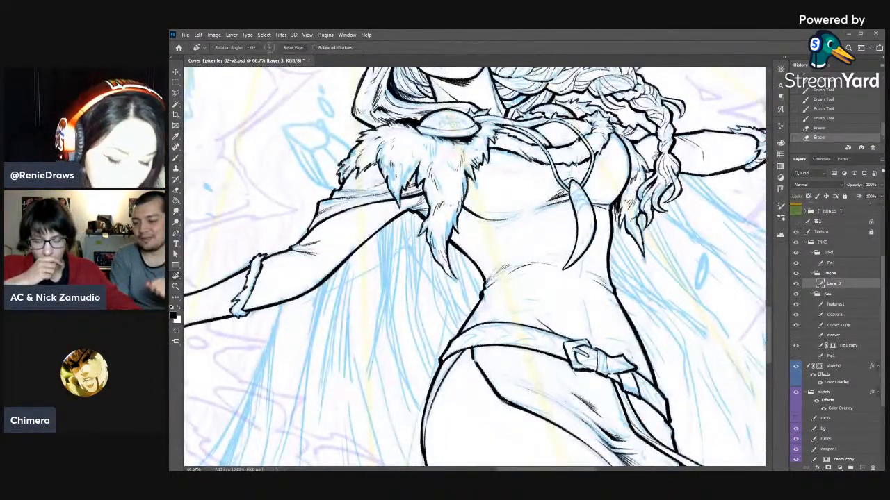
pyautogui.moveTo(590, 157); pyautogui.dragTo(613, 172)
pyautogui.press('b')
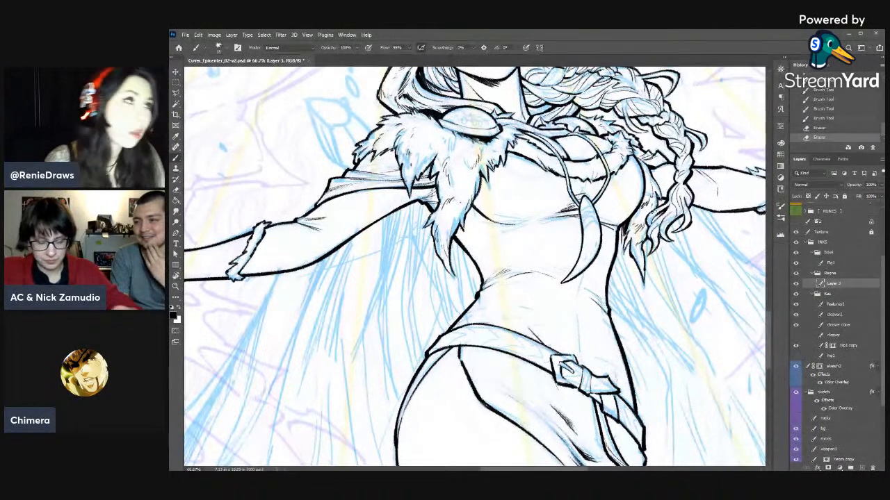
pyautogui.moveTo(571, 198); pyautogui.dragTo(580, 210)
pyautogui.moveTo(611, 168); pyautogui.dragTo(606, 183)
pyautogui.press('e')
pyautogui.press('b')
pyautogui.moveTo(609, 174); pyautogui.dragTo(592, 206)
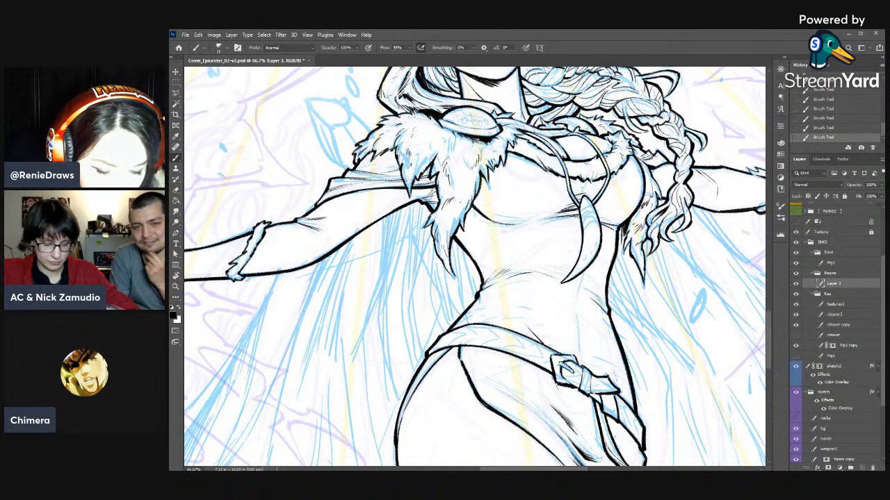
# - Erase and re-ink the neckline's fur trim between the second cord and the braid
pyautogui.press('e')
pyautogui.moveTo(614, 160); pyautogui.dragTo(609, 163)
pyautogui.moveTo(614, 161); pyautogui.dragTo(613, 171)
pyautogui.press('b')
pyautogui.moveTo(615, 169); pyautogui.dragTo(629, 153)
pyautogui.moveTo(625, 146); pyautogui.dragTo(629, 155)
# - Refine the fur tufts along the rest of the neckline trim with alternating eraser and brush strokes
pyautogui.press('e')
pyautogui.moveTo(534, 153); pyautogui.dragTo(540, 164)
pyautogui.press('b')
pyautogui.moveTo(538, 157); pyautogui.dragTo(541, 170)
pyautogui.moveTo(540, 158); pyautogui.dragTo(543, 169)
pyautogui.moveTo(541, 158); pyautogui.dragTo(557, 172)
pyautogui.press('e')
pyautogui.press('b')
pyautogui.press('e')
pyautogui.moveTo(554, 171)
pyautogui.mouseDown()
pyautogui.moveTo(547, 175)
pyautogui.moveTo(556, 174)
pyautogui.mouseUp()
pyautogui.press('b')
pyautogui.moveTo(518, 152); pyautogui.dragTo(524, 156)
pyautogui.moveTo(519, 153); pyautogui.dragTo(526, 158)
pyautogui.moveTo(520, 153); pyautogui.dragTo(526, 159)
pyautogui.moveTo(612, 154); pyautogui.dragTo(608, 160)
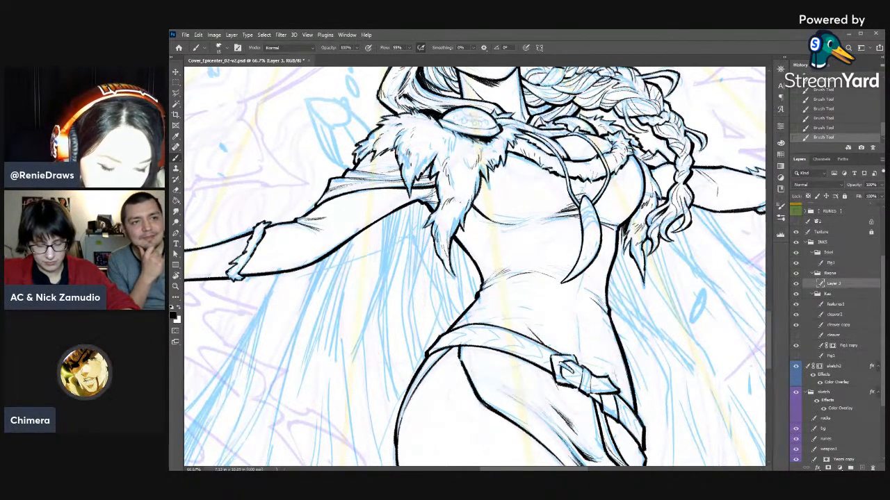
pyautogui.press('e')
pyautogui.press('b')
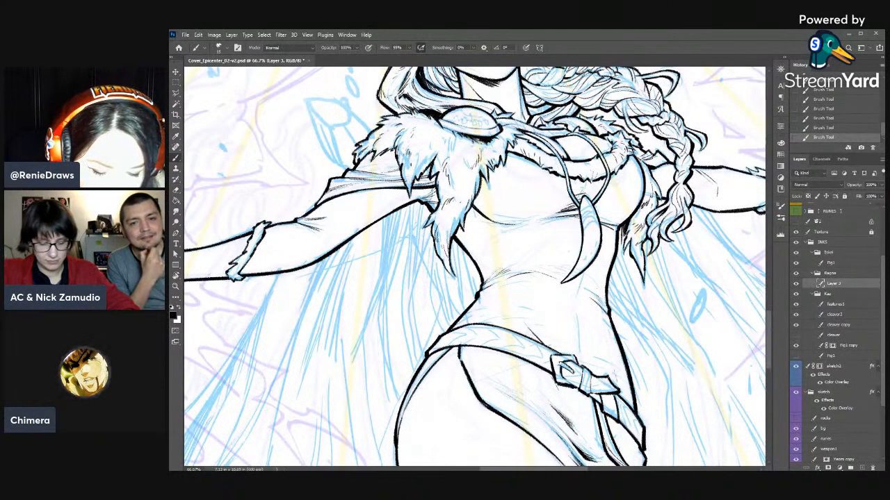
# - Rework the upper end of the bust outline beside the braid with small eraser cuts and brush strokes
pyautogui.press('e')
pyautogui.moveTo(637, 157); pyautogui.dragTo(642, 161)
pyautogui.moveTo(640, 157); pyautogui.dragTo(642, 163)
pyautogui.press('b')
pyautogui.moveTo(637, 158); pyautogui.dragTo(644, 165)
pyautogui.press('e')
pyautogui.press('b')
pyautogui.moveTo(635, 156); pyautogui.dragTo(644, 166)
pyautogui.press('e')
pyautogui.moveTo(638, 158)
pyautogui.mouseDown()
pyautogui.moveTo(649, 178)
pyautogui.moveTo(643, 167)
pyautogui.moveTo(656, 152)
pyautogui.moveTo(643, 167)
pyautogui.mouseUp()
pyautogui.press('b')
pyautogui.press('e')
pyautogui.press('b')
pyautogui.press('e')
pyautogui.press('b')
pyautogui.press('e')
pyautogui.press('b')
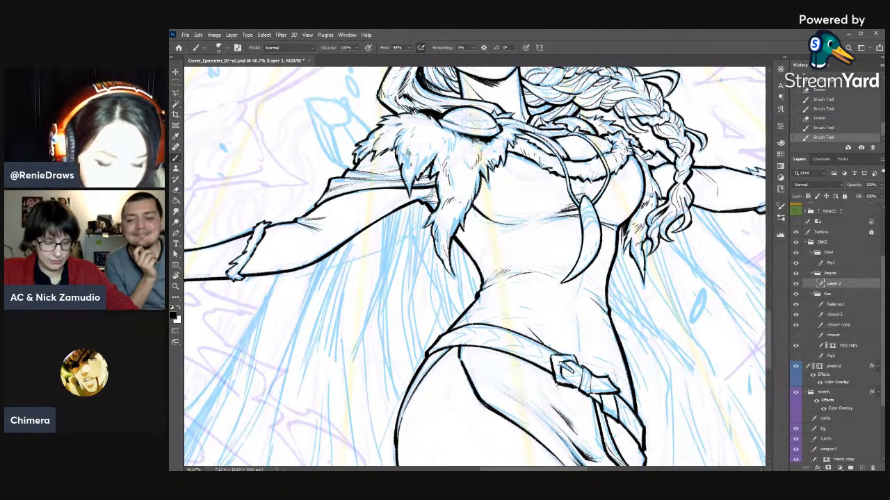
# - Add brush strokes along the edge where the braid falls past the neck and fur trim
pyautogui.press('r')
pyautogui.moveTo(587, 117); pyautogui.dragTo(670, 205)
pyautogui.press('b')
pyautogui.moveTo(628, 168); pyautogui.dragTo(659, 235)
pyautogui.press('r')
pyautogui.press('b')
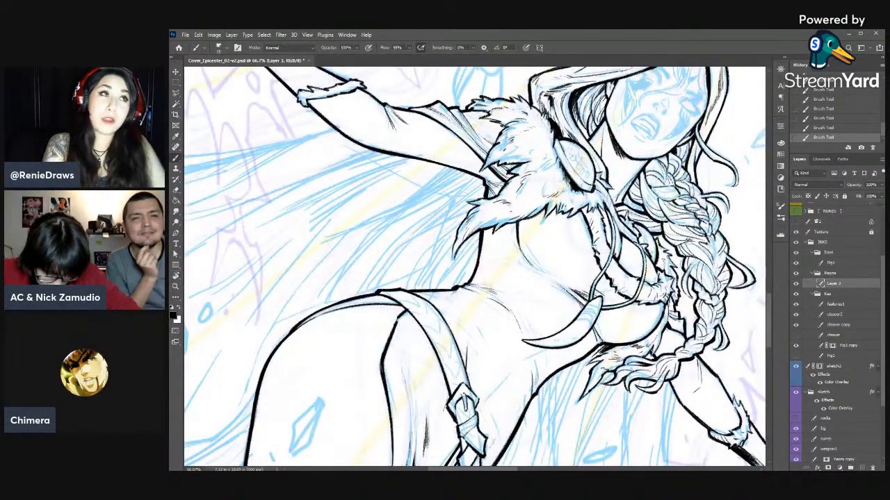
pyautogui.press('r')
pyautogui.moveTo(705, 249); pyautogui.dragTo(669, 138)
pyautogui.press('b')
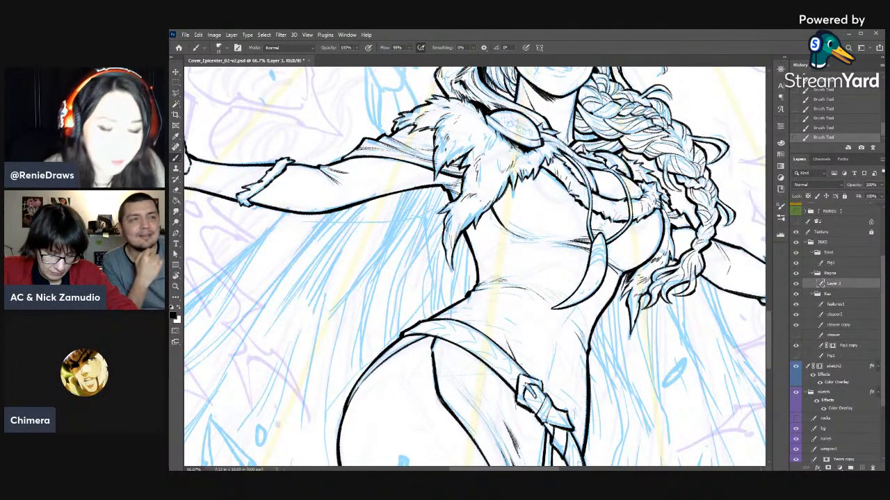
# - Touch up the rim of the large oval cloak brooch with the eraser and brush
pyautogui.press('e')
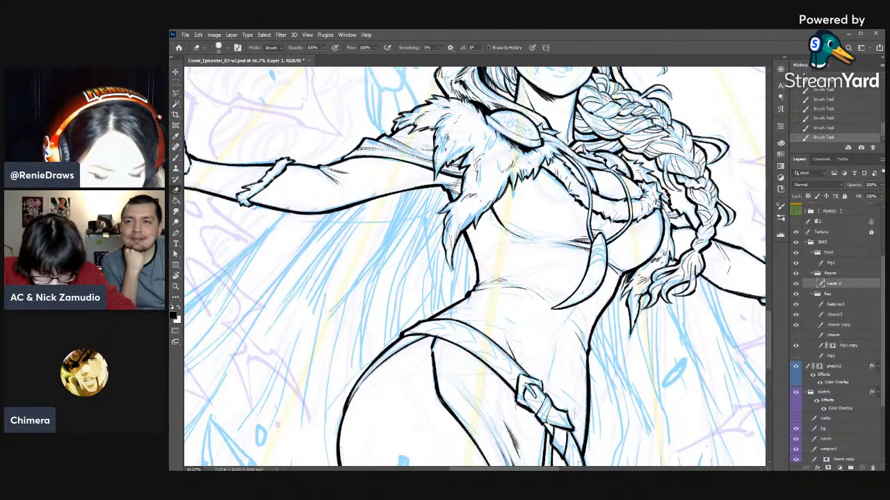
pyautogui.press('r')
pyautogui.moveTo(532, 73); pyautogui.dragTo(559, 85)
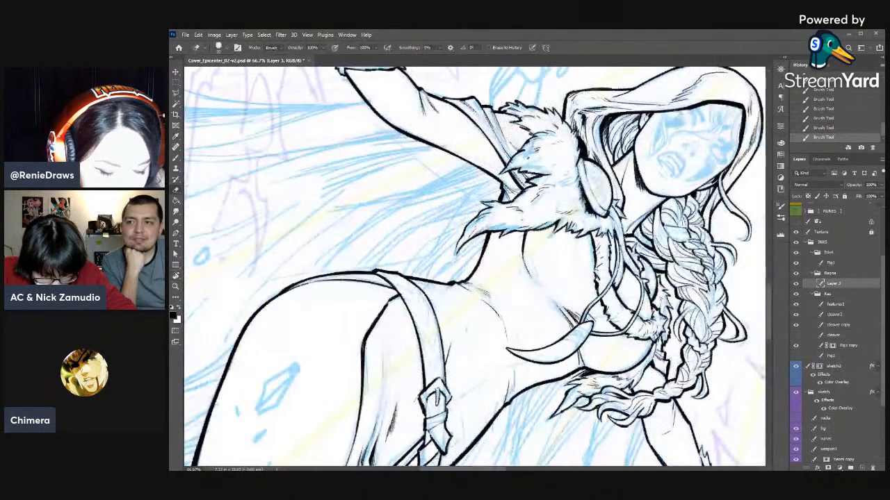
pyautogui.moveTo(582, 160)
pyautogui.mouseDown()
pyautogui.moveTo(586, 172)
pyautogui.moveTo(592, 166)
pyautogui.mouseUp()
pyautogui.press('e')
pyautogui.press('b')
pyautogui.press('e')
pyautogui.press('b')
pyautogui.moveTo(585, 162); pyautogui.dragTo(590, 169)
pyautogui.press('e')
pyautogui.moveTo(585, 162)
pyautogui.mouseDown()
pyautogui.moveTo(602, 173)
pyautogui.moveTo(538, 114)
pyautogui.moveTo(488, 103)
pyautogui.mouseUp()
# - Ink the engraved rune markings across the face of the large oval cloak brooch
pyautogui.press('r')
pyautogui.moveTo(488, 103)
pyautogui.mouseDown()
pyautogui.moveTo(564, 161)
pyautogui.moveTo(569, 168)
pyautogui.moveTo(549, 183)
pyautogui.mouseUp()
pyautogui.press('b')
pyautogui.moveTo(541, 180); pyautogui.dragTo(553, 191)
pyautogui.moveTo(550, 185); pyautogui.dragTo(557, 194)
pyautogui.moveTo(555, 188); pyautogui.dragTo(564, 193)
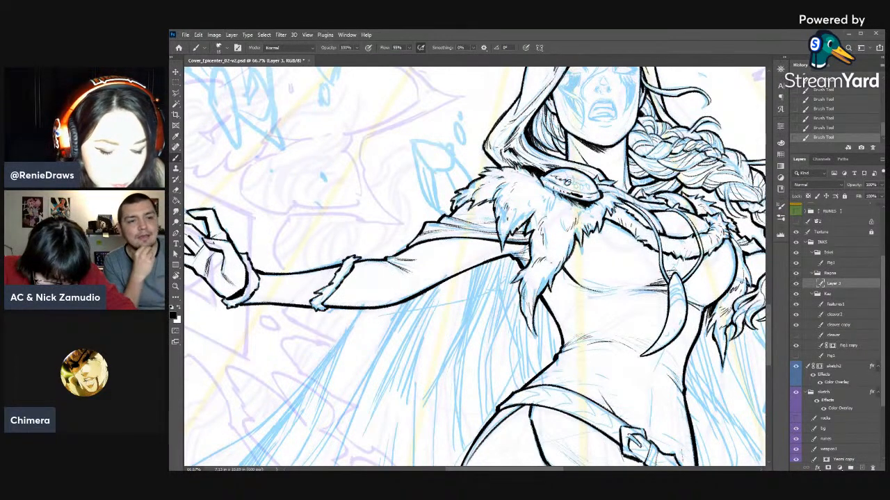
pyautogui.moveTo(572, 184); pyautogui.dragTo(580, 186)
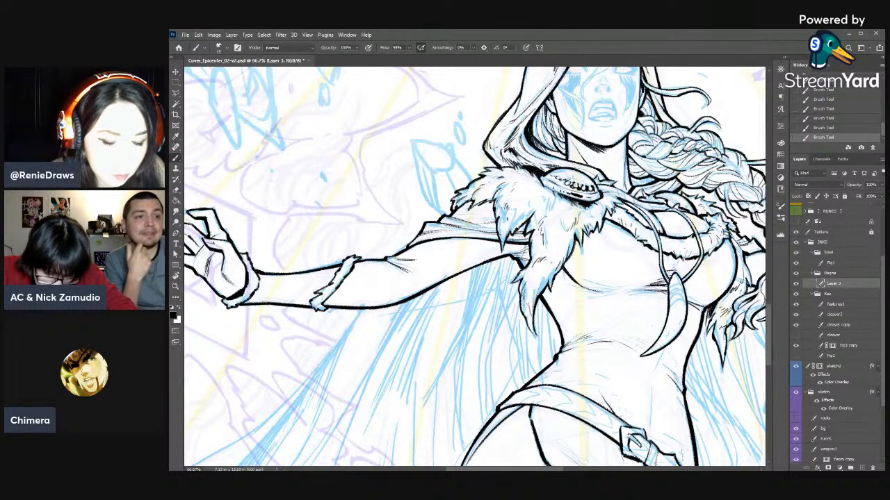
pyautogui.moveTo(574, 185)
pyautogui.mouseDown()
pyautogui.moveTo(589, 185)
pyautogui.moveTo(583, 181)
pyautogui.mouseUp()
pyautogui.press('b')
pyautogui.moveTo(573, 178); pyautogui.dragTo(592, 188)
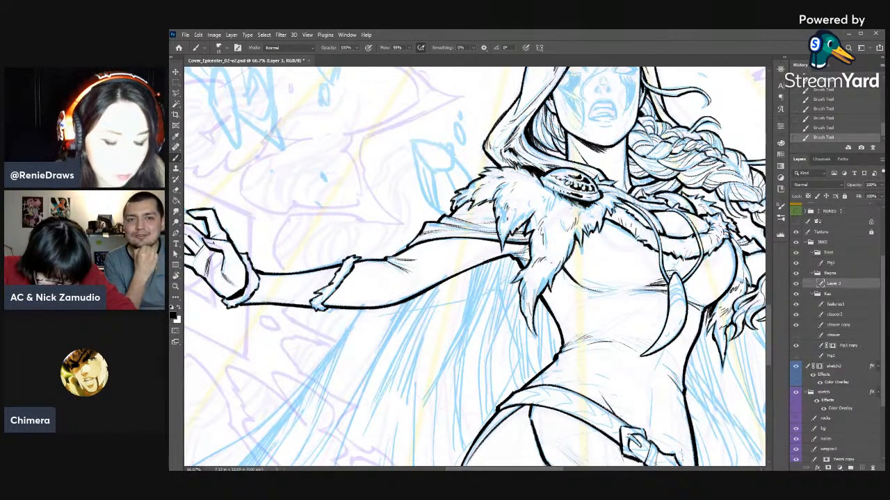
# - Refine the engraved markings on the smaller cloak brooch beside the braid with eraser and brush
pyautogui.moveTo(611, 286); pyautogui.dragTo(498, 276)
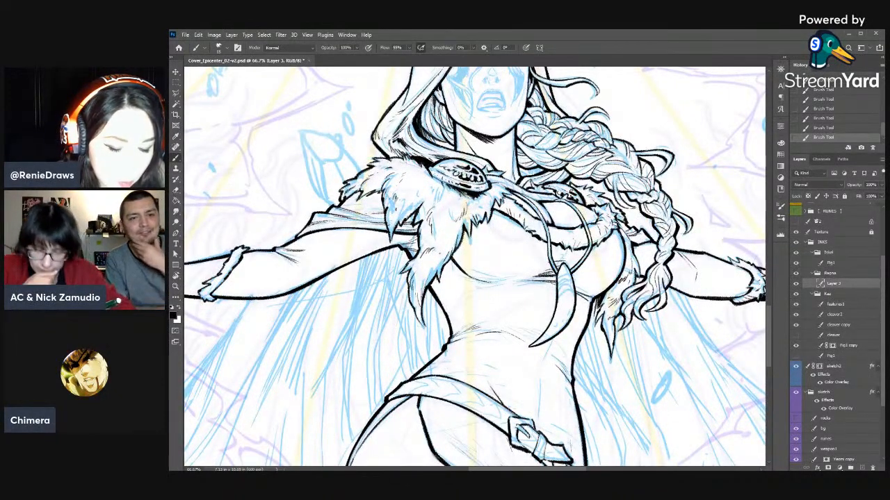
pyautogui.press('e')
pyautogui.press('b')
pyautogui.moveTo(571, 196); pyautogui.dragTo(564, 192)
pyautogui.press('e')
pyautogui.moveTo(563, 190); pyautogui.dragTo(569, 191)
pyautogui.press('b')
pyautogui.moveTo(564, 189); pyautogui.dragTo(569, 192)
pyautogui.moveTo(564, 189); pyautogui.dragTo(570, 193)
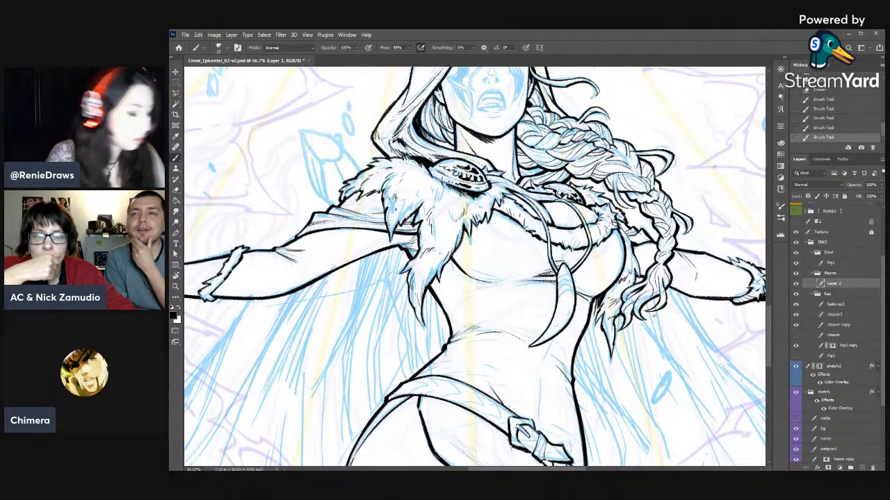
# - Save the document and add short fur strokes to the upper part of the cloak's shoulder fur with brush and eraser
pyautogui.hotkey('ctrl', 's')
pyautogui.moveTo(436, 236); pyautogui.dragTo(556, 242)
pyautogui.press('e')
pyautogui.moveTo(490, 197); pyautogui.dragTo(486, 190)
pyautogui.press('b')
pyautogui.moveTo(488, 194)
pyautogui.mouseDown()
pyautogui.moveTo(481, 205)
pyautogui.moveTo(495, 193)
pyautogui.mouseUp()
pyautogui.press('e')
pyautogui.press('b')
pyautogui.press('e')
pyautogui.press('b')
pyautogui.moveTo(497, 196); pyautogui.dragTo(498, 186)
pyautogui.moveTo(497, 190); pyautogui.dragTo(500, 185)
pyautogui.moveTo(499, 188); pyautogui.dragTo(491, 189)
pyautogui.moveTo(494, 196); pyautogui.dragTo(489, 188)
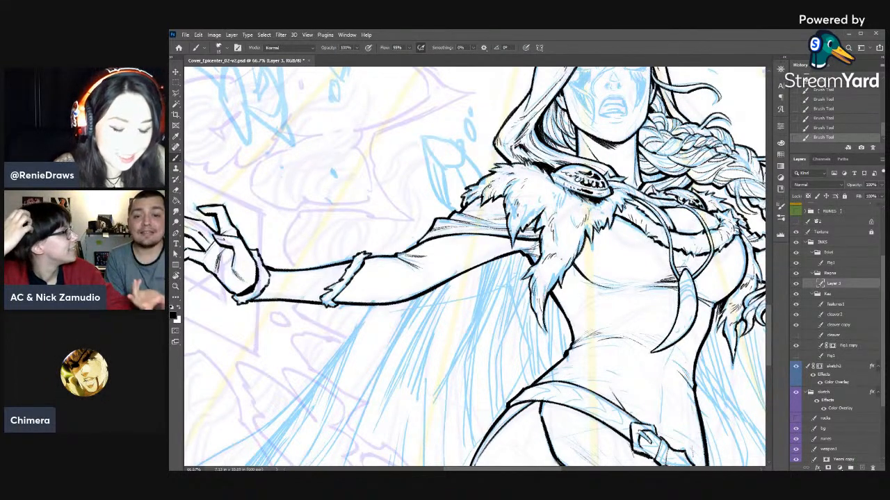
# - Clean up and redraw the small tufts along the outer shoulder edge of the fur collar
pyautogui.press('e')
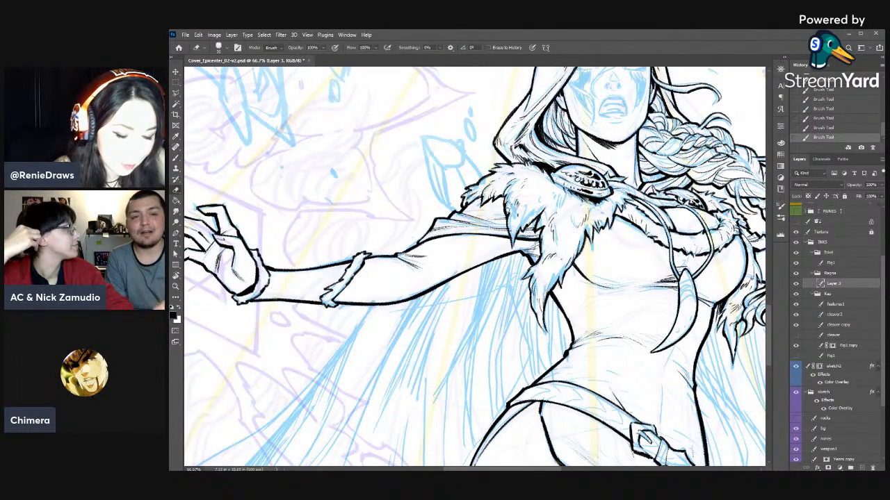
pyautogui.rightClick(544, 198)
pyautogui.moveTo(595, 207); pyautogui.dragTo(540, 205)
pyautogui.moveTo(482, 185); pyautogui.dragTo(490, 176)
pyautogui.moveTo(484, 182)
pyautogui.mouseDown()
pyautogui.moveTo(488, 171)
pyautogui.moveTo(472, 185)
pyautogui.mouseUp()
pyautogui.press('b')
pyautogui.press('e')
pyautogui.press('b')
pyautogui.moveTo(465, 190); pyautogui.dragTo(472, 186)
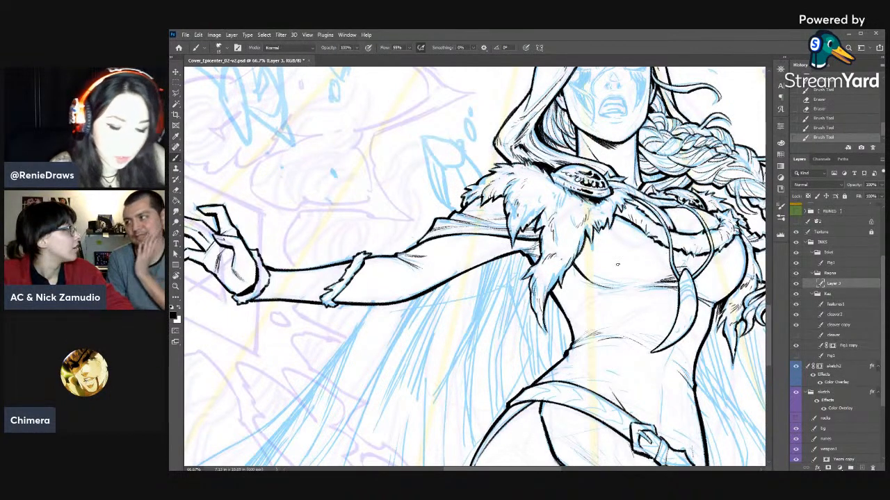
# - Ink fine fur strands across the middle of the shoulder fur, between the outer edge and the hanging tuft
pyautogui.moveTo(522, 221); pyautogui.dragTo(531, 231)
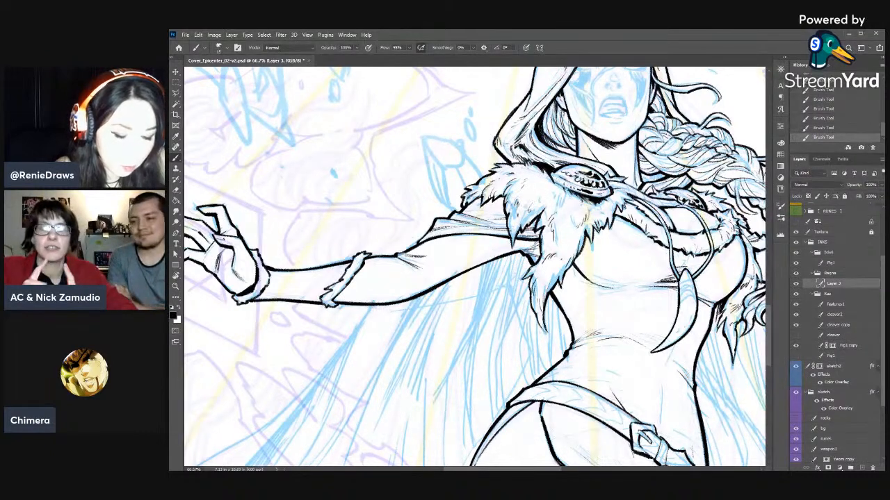
pyautogui.press('e')
pyautogui.moveTo(522, 201); pyautogui.dragTo(517, 207)
pyautogui.press('b')
pyautogui.moveTo(520, 201); pyautogui.dragTo(512, 210)
pyautogui.press('e')
pyautogui.press('b')
pyautogui.moveTo(519, 200); pyautogui.dragTo(516, 218)
pyautogui.moveTo(521, 203)
pyautogui.mouseDown()
pyautogui.moveTo(516, 217)
pyautogui.moveTo(542, 216)
pyautogui.moveTo(541, 237)
pyautogui.mouseUp()
# - Refine the fur strands where the long hanging tuft begins, alternating eraser and brush
pyautogui.press('e')
pyautogui.press('b')
pyautogui.press('e')
pyautogui.press('b')
pyautogui.press('e')
pyautogui.moveTo(548, 223); pyautogui.dragTo(539, 237)
pyautogui.press('b')
pyautogui.moveTo(547, 215); pyautogui.dragTo(542, 220)
pyautogui.press('e')
pyautogui.press('b')
pyautogui.moveTo(546, 216)
pyautogui.mouseDown()
pyautogui.moveTo(536, 229)
pyautogui.moveTo(542, 253)
pyautogui.mouseUp()
pyautogui.press('e')
pyautogui.press('b')
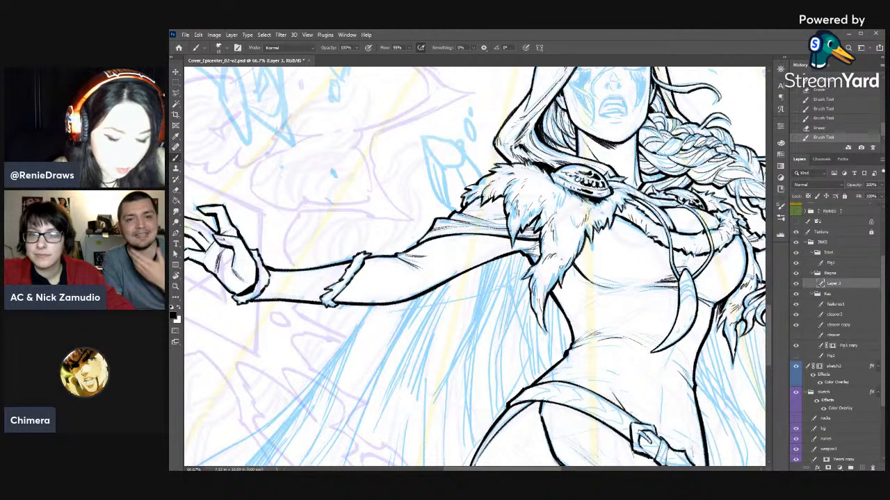
# - Trim and re-ink the inner edge of the long fur tuft near its lower end
pyautogui.press('e')
pyautogui.moveTo(563, 264); pyautogui.dragTo(559, 288)
pyautogui.press('b')
pyautogui.moveTo(563, 280); pyautogui.dragTo(563, 290)
pyautogui.press('e')
pyautogui.press('b')
pyautogui.press('e')
pyautogui.moveTo(564, 275); pyautogui.dragTo(561, 288)
pyautogui.press('b')
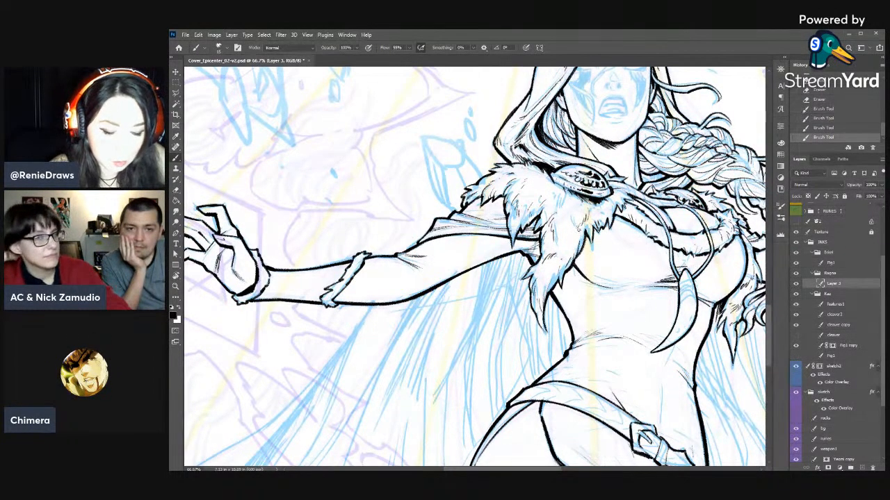
# - Erase into the fur points below the large oval brooch and add fresh strands beside them
pyautogui.moveTo(588, 225); pyautogui.dragTo(586, 236)
pyautogui.press('e')
pyautogui.moveTo(588, 226); pyautogui.dragTo(586, 234)
pyautogui.moveTo(588, 228); pyautogui.dragTo(564, 271)
pyautogui.press('b')
pyautogui.press('e')
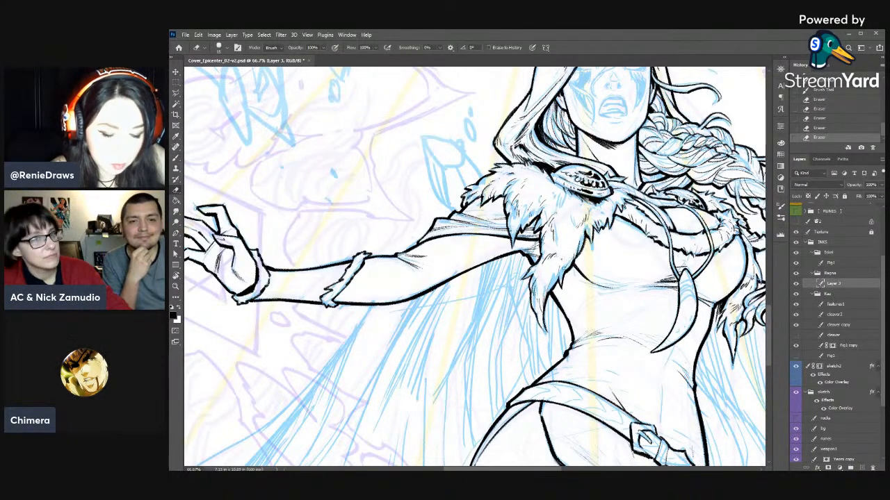
pyautogui.press('b')
pyautogui.moveTo(579, 239); pyautogui.dragTo(576, 247)
pyautogui.moveTo(577, 240); pyautogui.dragTo(560, 247)
pyautogui.moveTo(649, 246); pyautogui.dragTo(583, 265)
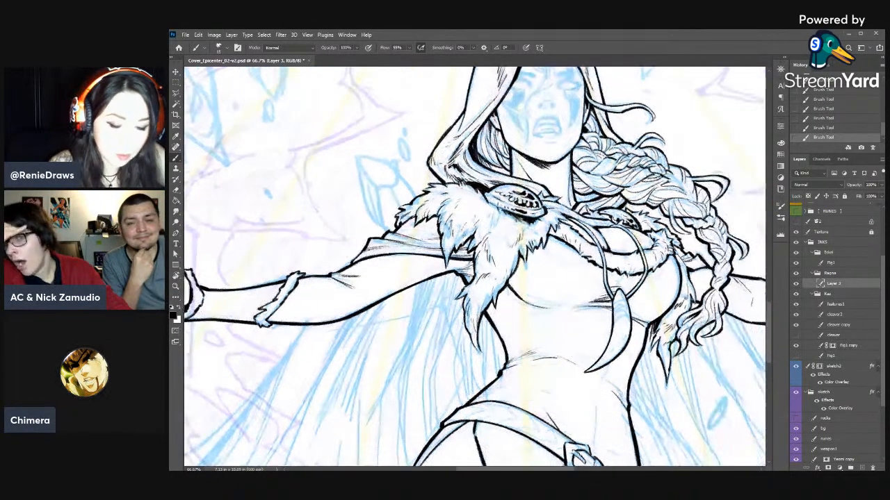
# - Touch up the lower edge of the fur neckline trim between the pendant cords
pyautogui.moveTo(543, 223)
pyautogui.mouseDown()
pyautogui.moveTo(539, 236)
pyautogui.moveTo(421, 223)
pyautogui.moveTo(412, 202)
pyautogui.moveTo(429, 182)
pyautogui.mouseUp()
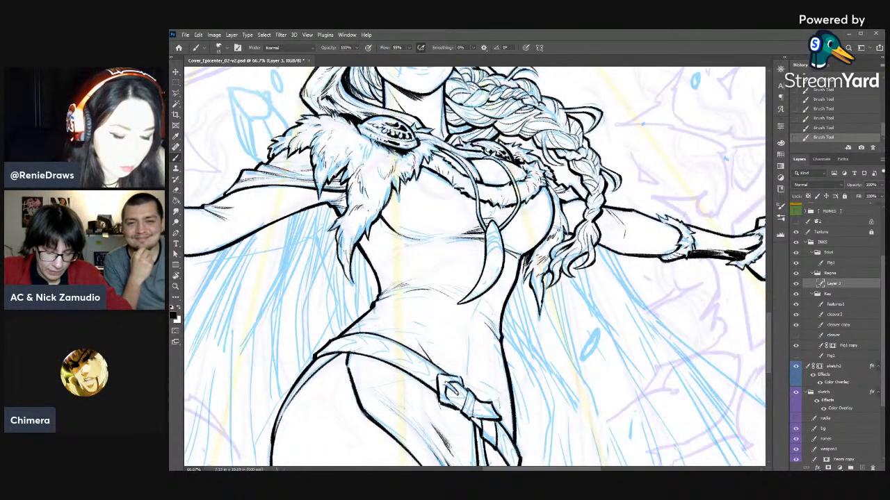
pyautogui.moveTo(496, 203); pyautogui.dragTo(503, 213)
pyautogui.press('e')
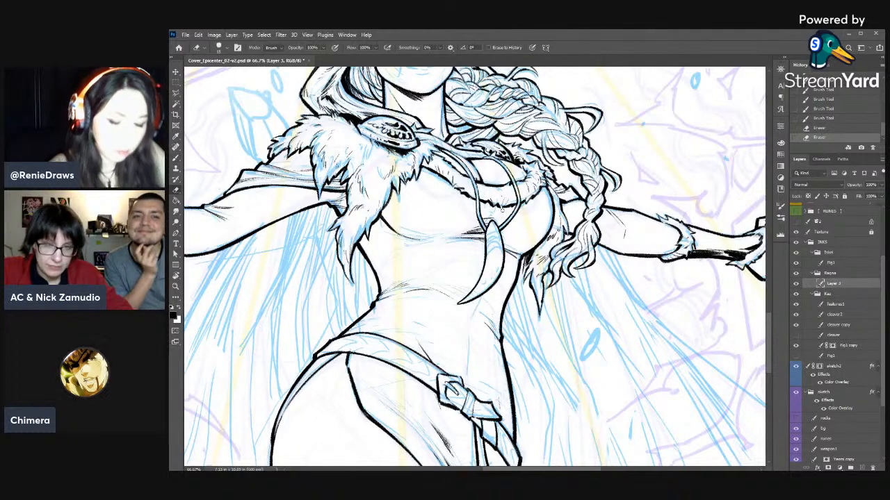
pyautogui.press('b')
pyautogui.moveTo(537, 286)
pyautogui.mouseDown()
pyautogui.moveTo(541, 297)
pyautogui.moveTo(528, 281)
pyautogui.moveTo(534, 262)
pyautogui.moveTo(626, 260)
pyautogui.mouseUp()
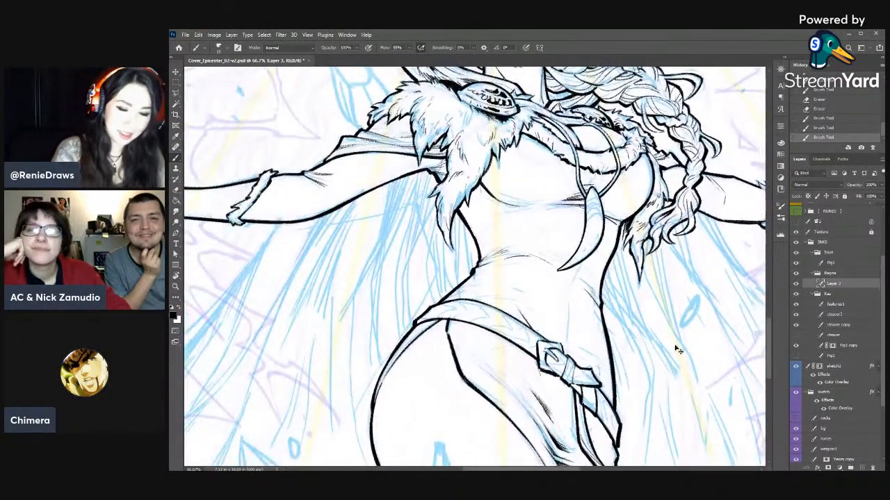
pyautogui.hotkey('ctrl', '-')
pyautogui.hotkey('ctrl', '-')
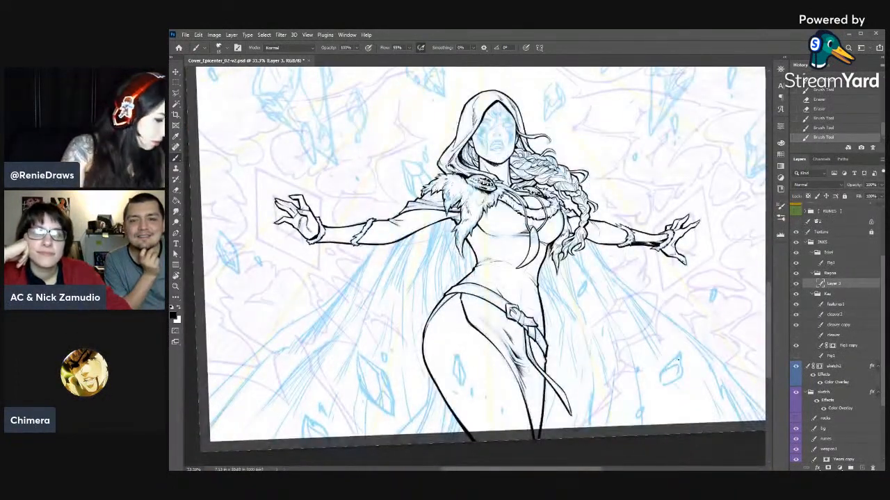
# - Add a brush stroke to the figure's clothing and thin the fold line under the bust with the eraser
pyautogui.press('r')
pyautogui.moveTo(687, 330)
pyautogui.mouseDown()
pyautogui.moveTo(685, 218)
pyautogui.moveTo(560, 434)
pyautogui.mouseUp()
pyautogui.moveTo(427, 338); pyautogui.dragTo(421, 357)
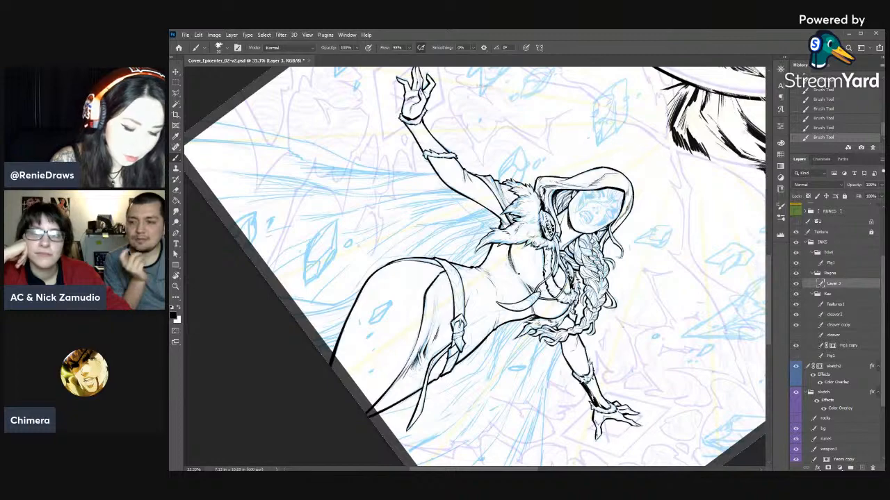
pyautogui.press('r')
pyautogui.moveTo(598, 334); pyautogui.dragTo(615, 298)
pyautogui.press('e')
pyautogui.moveTo(516, 244); pyautogui.dragTo(521, 252)
pyautogui.moveTo(518, 245); pyautogui.dragTo(524, 255)
# - Ink short hatch strokes on the bodice fold beside the hanging fur tuft
pyautogui.press('r')
pyautogui.moveTo(665, 293)
pyautogui.mouseDown()
pyautogui.moveTo(576, 102)
pyautogui.moveTo(519, 77)
pyautogui.mouseUp()
pyautogui.press('b')
pyautogui.moveTo(472, 226); pyautogui.dragTo(460, 240)
pyautogui.moveTo(466, 230)
pyautogui.mouseDown()
pyautogui.moveTo(462, 246)
pyautogui.moveTo(472, 252)
pyautogui.mouseUp()
pyautogui.press('e')
pyautogui.press('b')
pyautogui.moveTo(463, 238); pyautogui.dragTo(474, 259)
pyautogui.press('r')
pyautogui.moveTo(636, 247); pyautogui.dragTo(629, 318)
pyautogui.press('b')
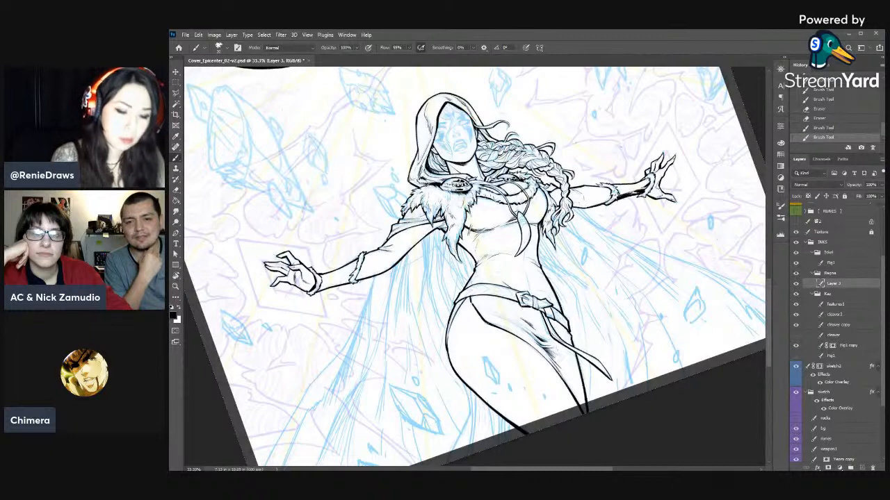
# - Refine the bodice hatching below the fur and clean up the bust area beside the pendant
pyautogui.press('e')
pyautogui.moveTo(467, 224); pyautogui.dragTo(470, 234)
pyautogui.press('b')
pyautogui.moveTo(474, 224); pyautogui.dragTo(472, 240)
pyautogui.moveTo(471, 233); pyautogui.dragTo(474, 245)
pyautogui.press('e')
pyautogui.moveTo(475, 238)
pyautogui.mouseDown()
pyautogui.moveTo(473, 247)
pyautogui.moveTo(475, 233)
pyautogui.mouseUp()
pyautogui.press('b')
pyautogui.moveTo(530, 214); pyautogui.dragTo(535, 221)
pyautogui.press('e')
pyautogui.moveTo(533, 217); pyautogui.dragTo(535, 223)
pyautogui.press('b')
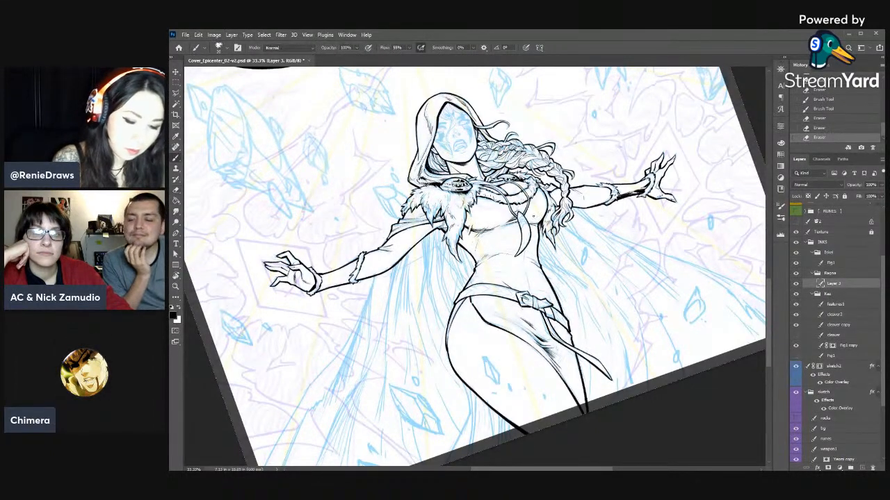
# - Extend the fold lines under the bust with the brush and taper their ends with the eraser
pyautogui.press('r')
pyautogui.moveTo(549, 292); pyautogui.dragTo(543, 205)
pyautogui.moveTo(459, 202); pyautogui.dragTo(506, 230)
pyautogui.press('e')
pyautogui.press('b')
pyautogui.moveTo(503, 226); pyautogui.dragTo(481, 236)
pyautogui.press('e')
pyautogui.moveTo(479, 232); pyautogui.dragTo(481, 237)
pyautogui.moveTo(479, 233); pyautogui.dragTo(480, 237)
pyautogui.moveTo(479, 233); pyautogui.dragTo(481, 237)
pyautogui.press('r')
pyautogui.moveTo(603, 201)
pyautogui.mouseDown()
pyautogui.moveTo(578, 371)
pyautogui.moveTo(547, 404)
pyautogui.mouseUp()
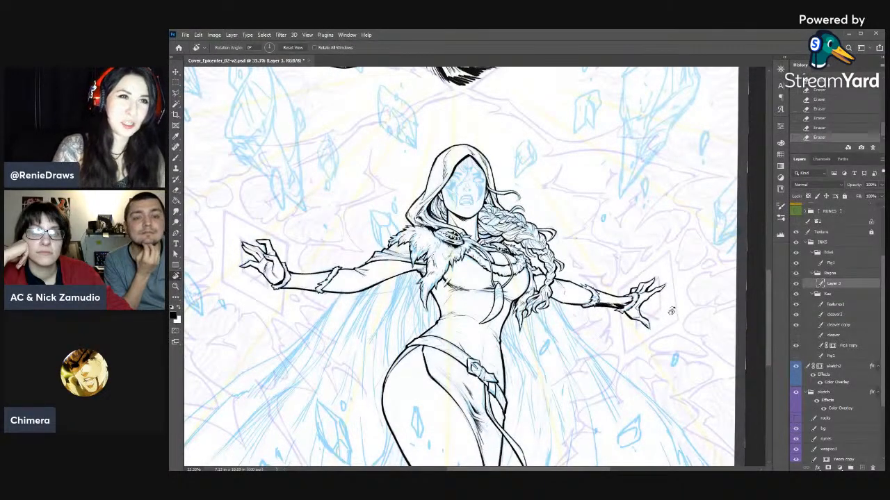
# - Add fine contour strokes around the bodice and pendant at 100% zoom, cleaning them up with the eraser
pyautogui.hotkey('ctrl', '+')
pyautogui.hotkey('ctrl', '+')
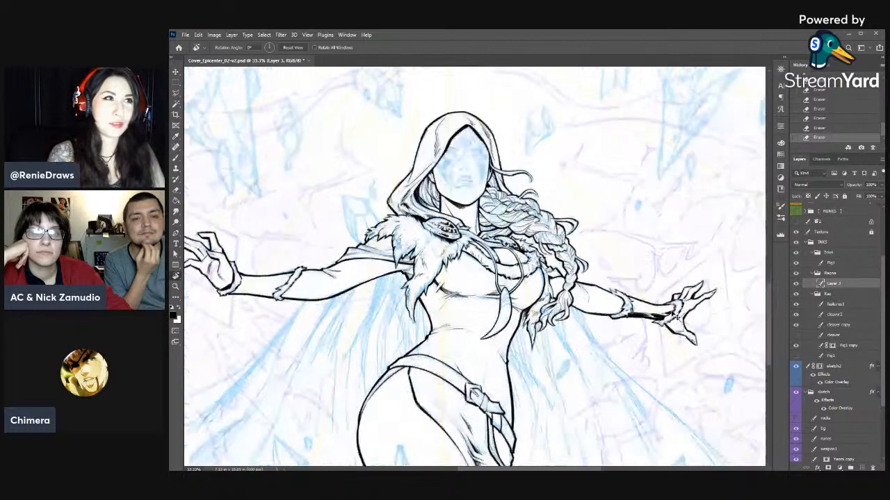
pyautogui.hotkey('ctrl', '+')
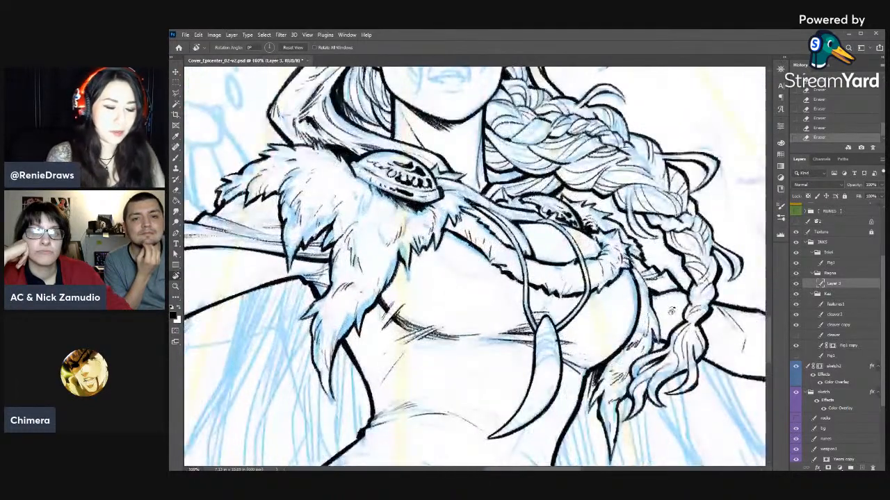
pyautogui.press('b')
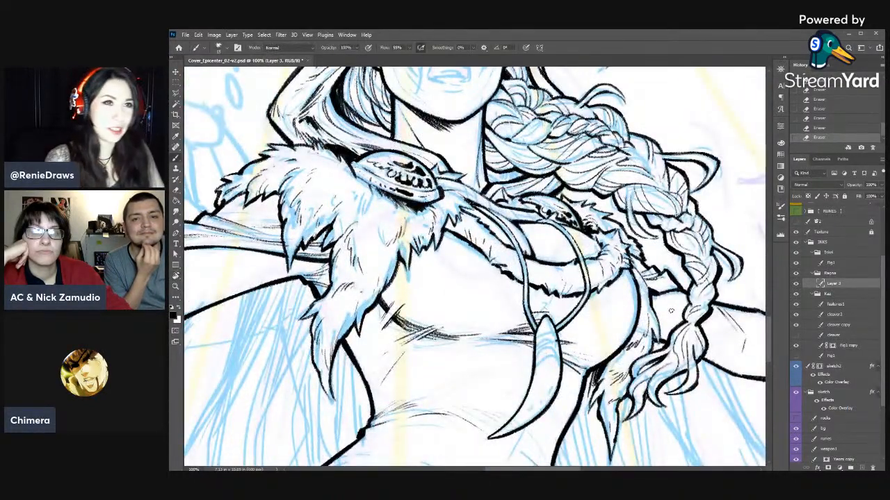
pyautogui.press('r')
pyautogui.moveTo(670, 311)
pyautogui.mouseDown()
pyautogui.moveTo(579, 191)
pyautogui.moveTo(449, 270)
pyautogui.mouseUp()
pyautogui.moveTo(448, 269)
pyautogui.mouseDown()
pyautogui.moveTo(610, 296)
pyautogui.moveTo(632, 310)
pyautogui.mouseUp()
pyautogui.moveTo(631, 310); pyautogui.dragTo(604, 260)
pyautogui.press('e')
pyautogui.press('b')
pyautogui.moveTo(553, 173); pyautogui.dragTo(547, 203)
pyautogui.moveTo(547, 197)
pyautogui.mouseDown()
pyautogui.moveTo(548, 206)
pyautogui.moveTo(553, 196)
pyautogui.mouseUp()
pyautogui.press('e')
pyautogui.moveTo(553, 190); pyautogui.dragTo(560, 234)
pyautogui.moveTo(555, 222); pyautogui.dragTo(563, 238)
pyautogui.press('b')
pyautogui.moveTo(581, 159); pyautogui.dragTo(576, 173)
pyautogui.moveTo(582, 220)
pyautogui.mouseDown()
pyautogui.moveTo(578, 238)
pyautogui.moveTo(580, 228)
pyautogui.mouseUp()
pyautogui.press('e')
pyautogui.press('b')
pyautogui.moveTo(582, 221)
pyautogui.mouseDown()
pyautogui.moveTo(554, 348)
pyautogui.moveTo(451, 377)
pyautogui.mouseUp()
# - Roll the document history back by the last two brush strokes
pyautogui.press('r')
pyautogui.press('space')
pyautogui.moveTo(451, 377)
pyautogui.mouseDown()
pyautogui.moveTo(503, 293)
pyautogui.moveTo(492, 282)
pyautogui.moveTo(517, 296)
pyautogui.mouseUp()
pyautogui.press('b')
pyautogui.press('r')
pyautogui.moveTo(631, 296)
pyautogui.mouseDown()
pyautogui.moveTo(619, 341)
pyautogui.moveTo(546, 408)
pyautogui.mouseUp()
pyautogui.press('b')
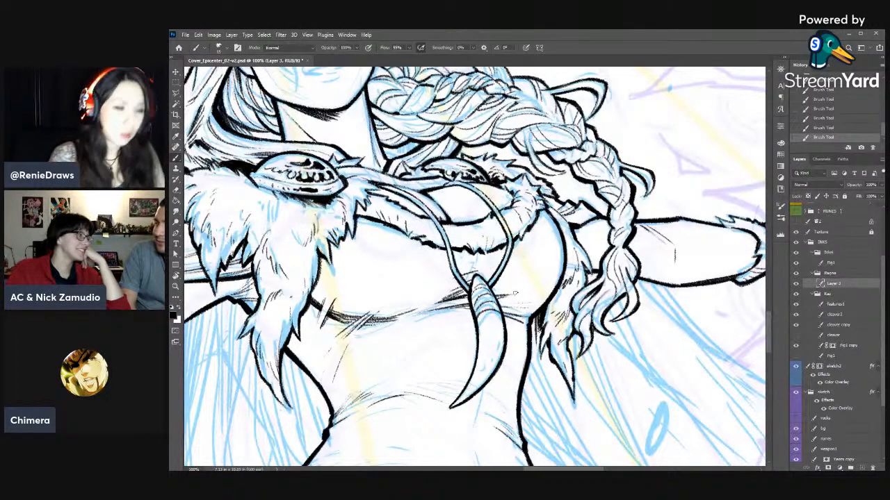
pyautogui.press('r')
pyautogui.moveTo(538, 264); pyautogui.dragTo(451, 222)
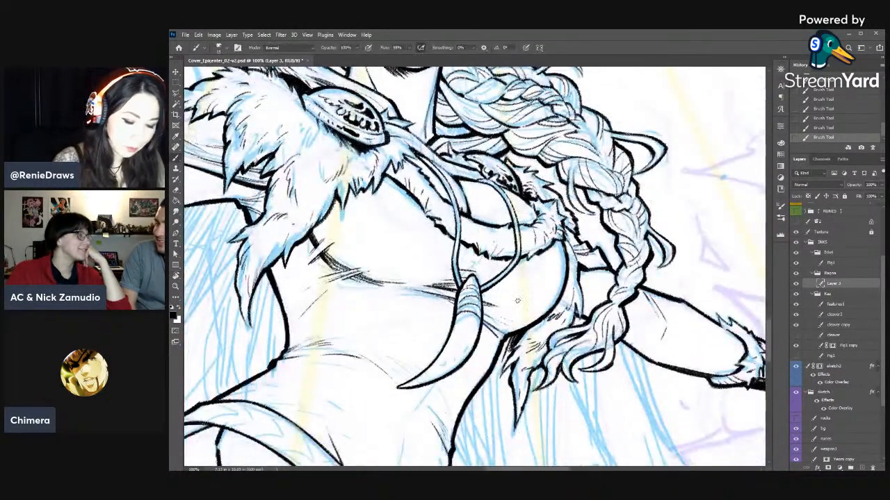
pyautogui.click(829, 118)
# - Ink the curved bands around the thick upper end of the tusk pendant, cleaning them with the eraser
pyautogui.moveTo(559, 347)
pyautogui.mouseDown()
pyautogui.moveTo(590, 250)
pyautogui.moveTo(550, 177)
pyautogui.mouseUp()
pyautogui.press('b')
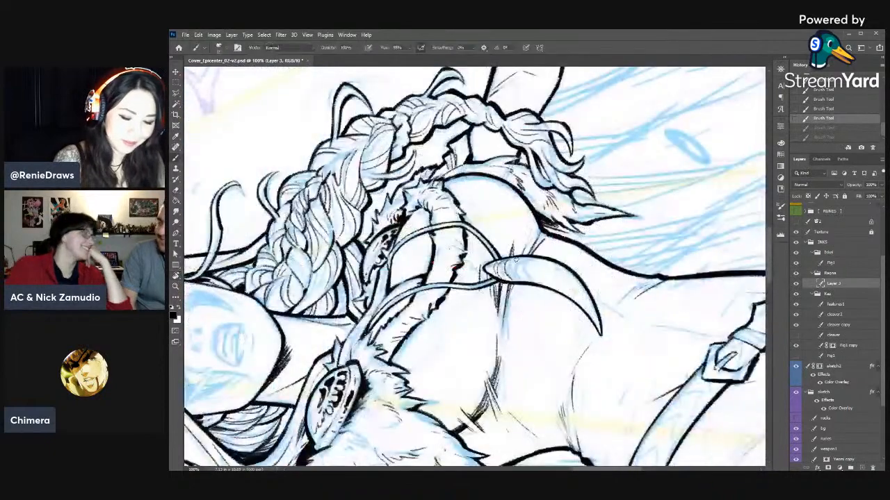
pyautogui.moveTo(508, 262); pyautogui.dragTo(512, 271)
pyautogui.press('e')
pyautogui.moveTo(508, 263); pyautogui.dragTo(509, 275)
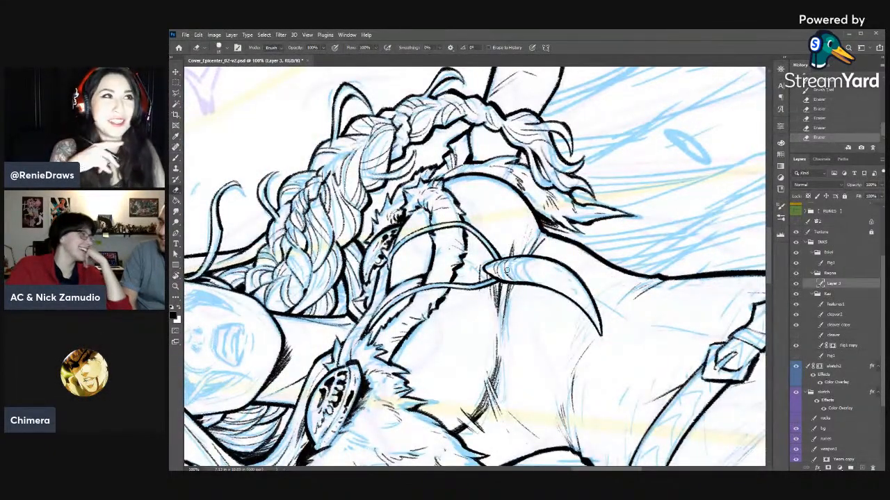
pyautogui.press('b')
pyautogui.moveTo(512, 260)
pyautogui.mouseDown()
pyautogui.moveTo(512, 274)
pyautogui.moveTo(529, 281)
pyautogui.moveTo(513, 307)
pyautogui.moveTo(485, 322)
pyautogui.mouseUp()
pyautogui.press('r')
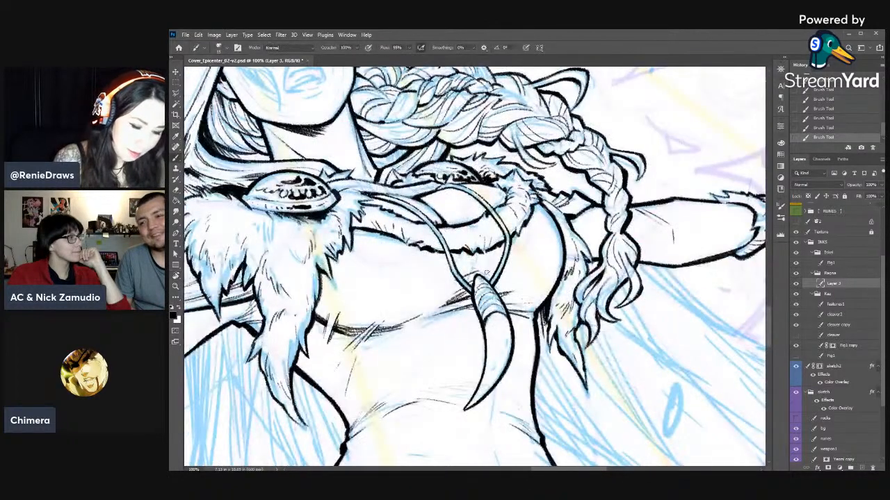
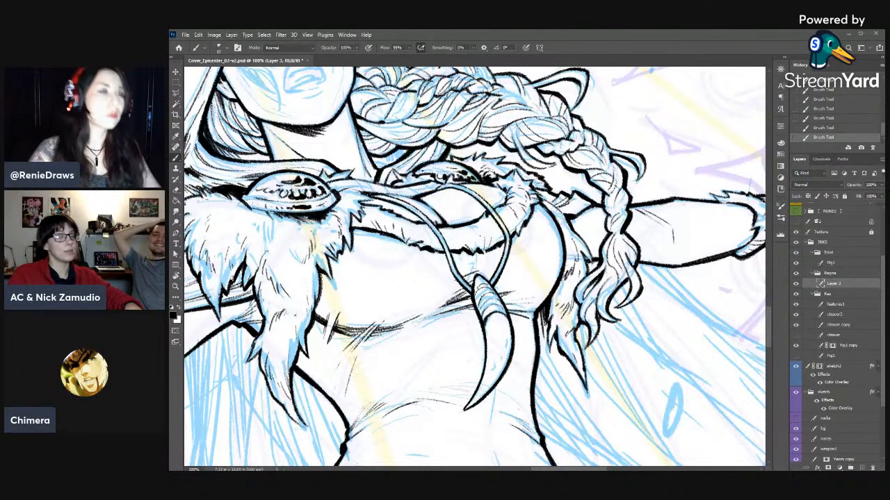
# - Add short hatching strokes beneath the belt buckle and on the hip beside the hanging strap
pyautogui.moveTo(477, 362)
pyautogui.mouseDown()
pyautogui.moveTo(523, 306)
pyautogui.moveTo(526, 247)
pyautogui.mouseUp()
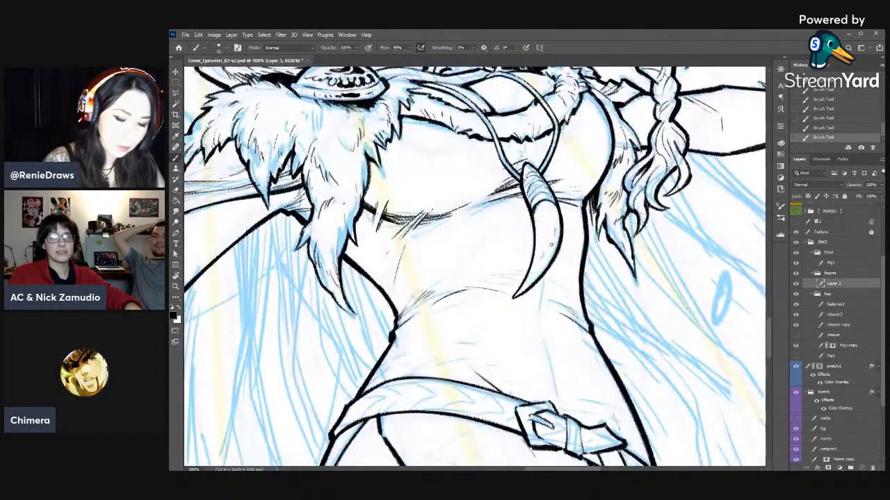
pyautogui.moveTo(565, 279); pyautogui.dragTo(564, 342)
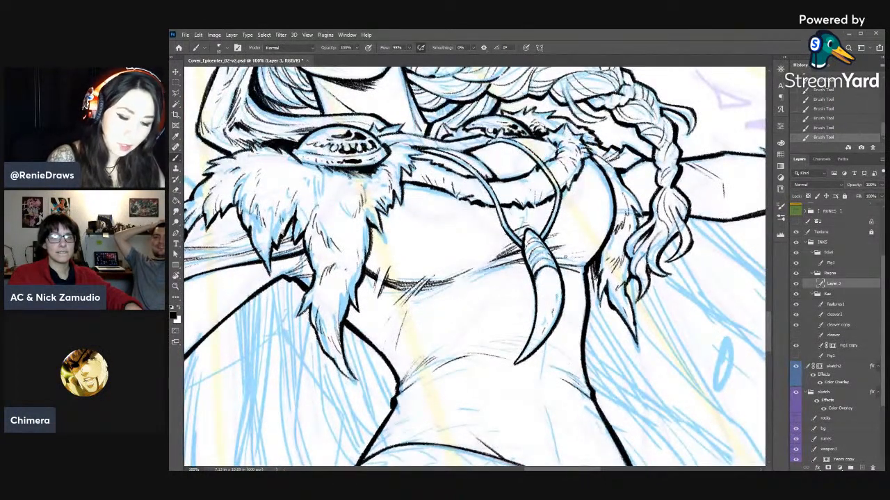
pyautogui.moveTo(474, 351)
pyautogui.mouseDown()
pyautogui.moveTo(515, 328)
pyautogui.moveTo(555, 274)
pyautogui.mouseUp()
pyautogui.moveTo(571, 357)
pyautogui.mouseDown()
pyautogui.moveTo(560, 256)
pyautogui.moveTo(587, 203)
pyautogui.mouseUp()
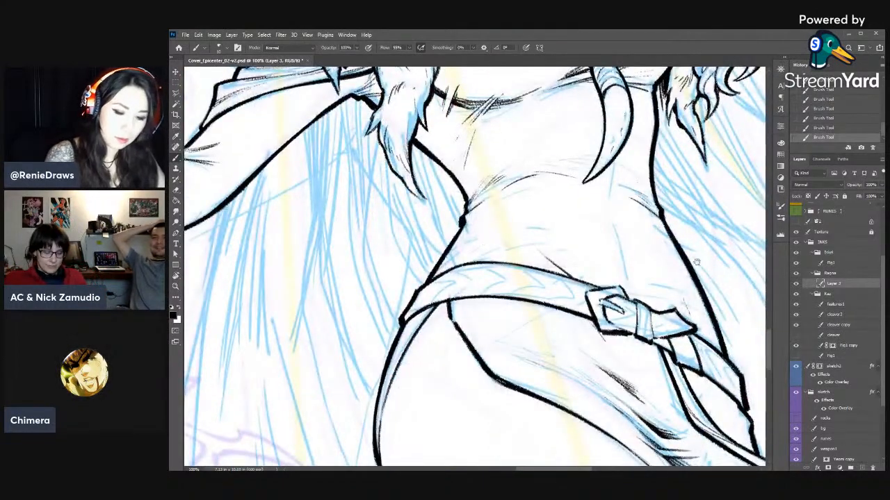
pyautogui.moveTo(710, 236); pyautogui.dragTo(603, 176)
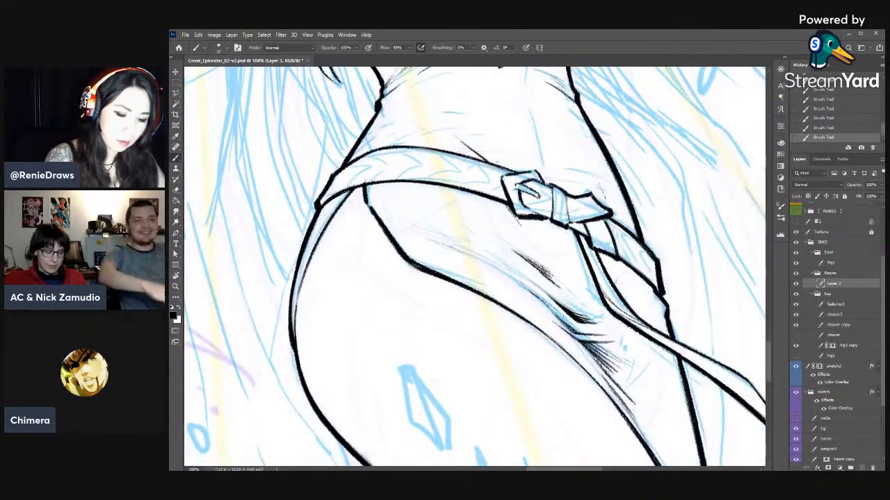
pyautogui.moveTo(515, 221); pyautogui.dragTo(521, 237)
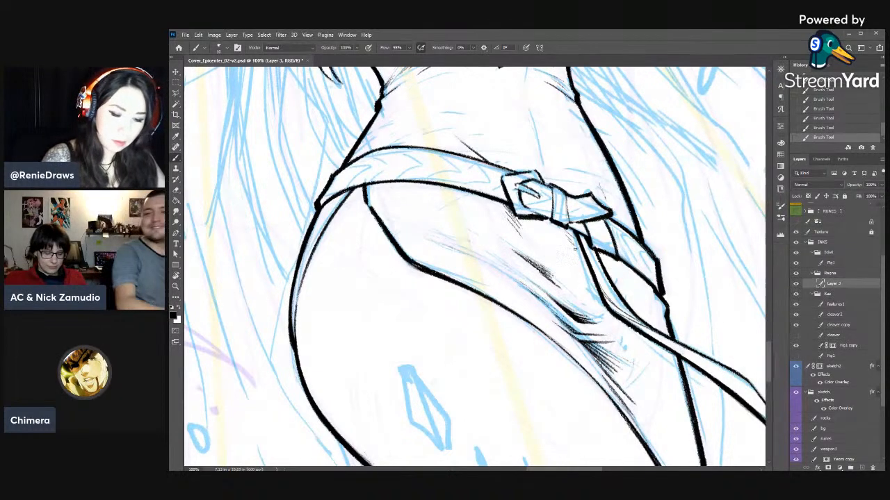
pyautogui.moveTo(657, 333); pyautogui.dragTo(625, 296)
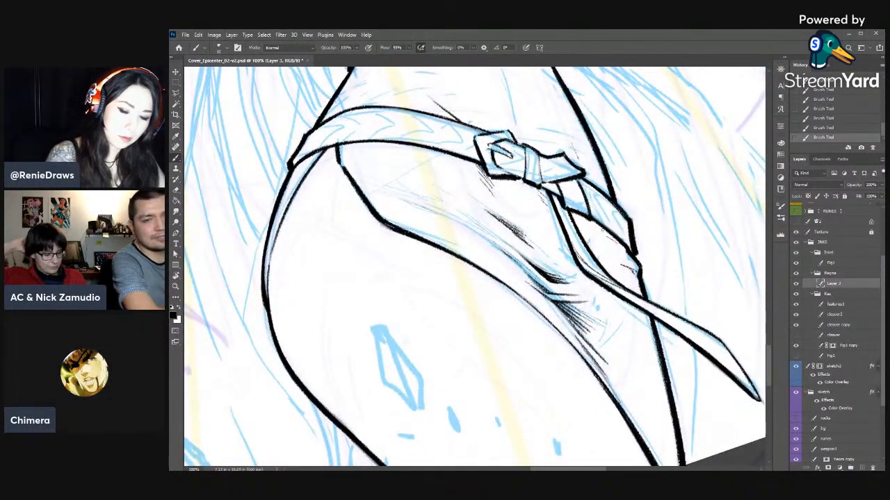
pyautogui.moveTo(615, 306); pyautogui.dragTo(684, 349)
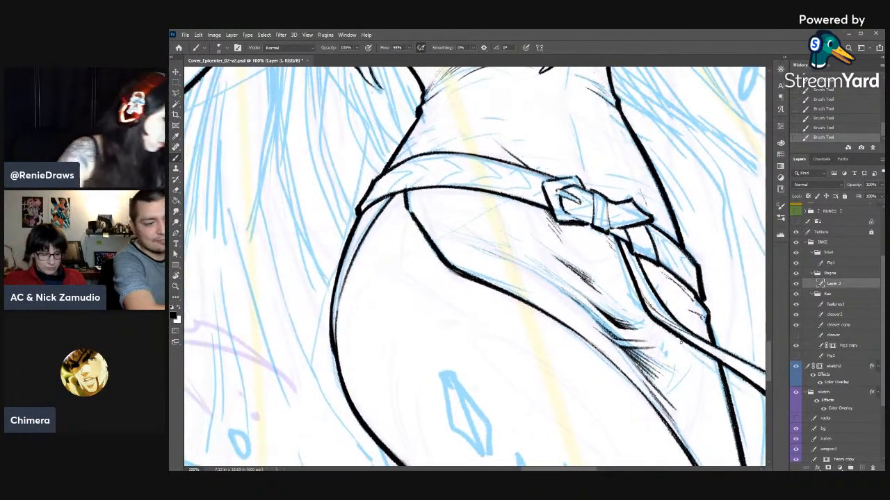
# - Ink heavy black streaks along the bracer on the woman's right forearm, between the two fur cuffs
pyautogui.hotkey('ctrl', '-')
pyautogui.hotkey('ctrl', '-')
pyautogui.hotkey('ctrl', '-')
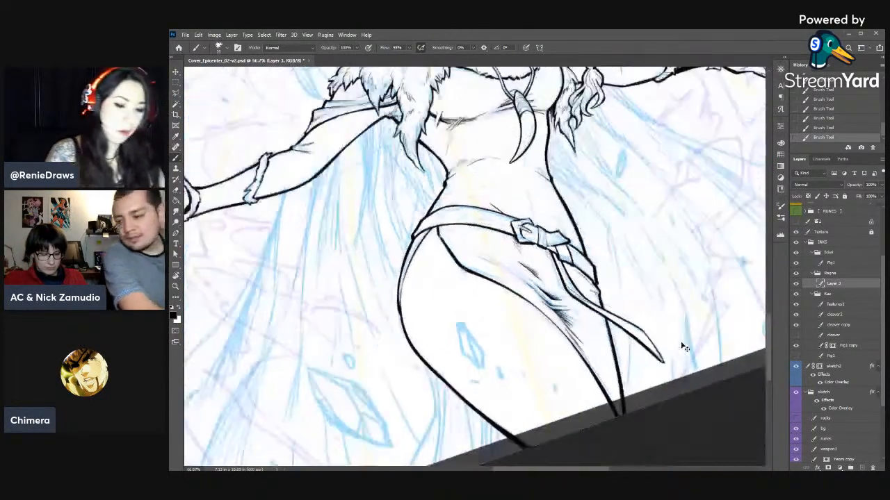
pyautogui.press('Escape')
pyautogui.moveTo(549, 323); pyautogui.dragTo(582, 361)
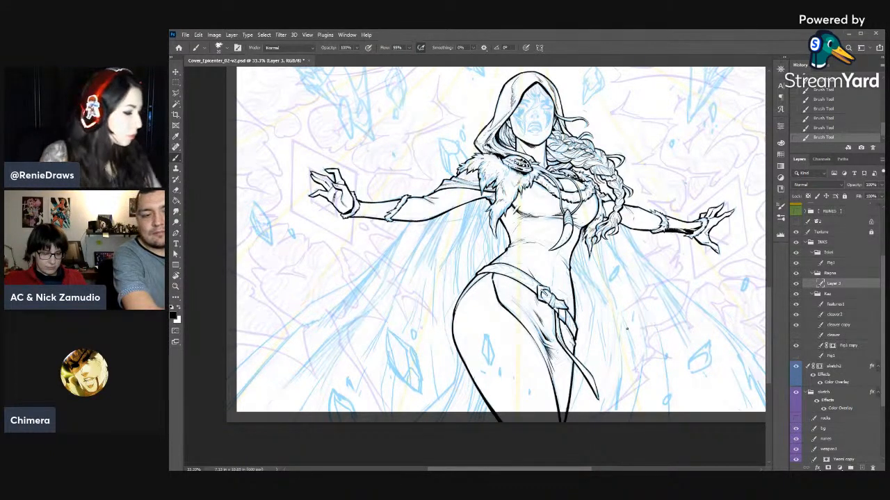
pyautogui.hotkey('ctrl', '+')
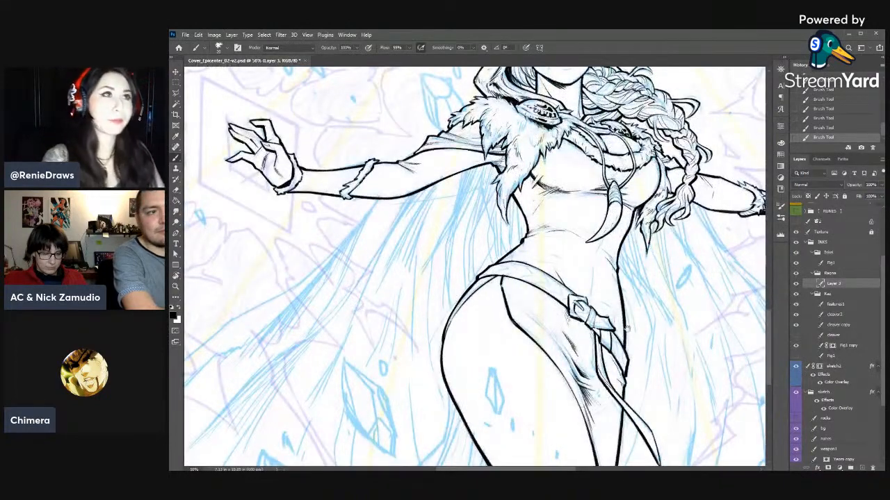
pyautogui.moveTo(438, 285); pyautogui.dragTo(549, 264)
pyautogui.press('r')
pyautogui.moveTo(651, 229)
pyautogui.mouseDown()
pyautogui.moveTo(656, 258)
pyautogui.moveTo(612, 386)
pyautogui.mouseUp()
pyautogui.moveTo(504, 150); pyautogui.dragTo(515, 159)
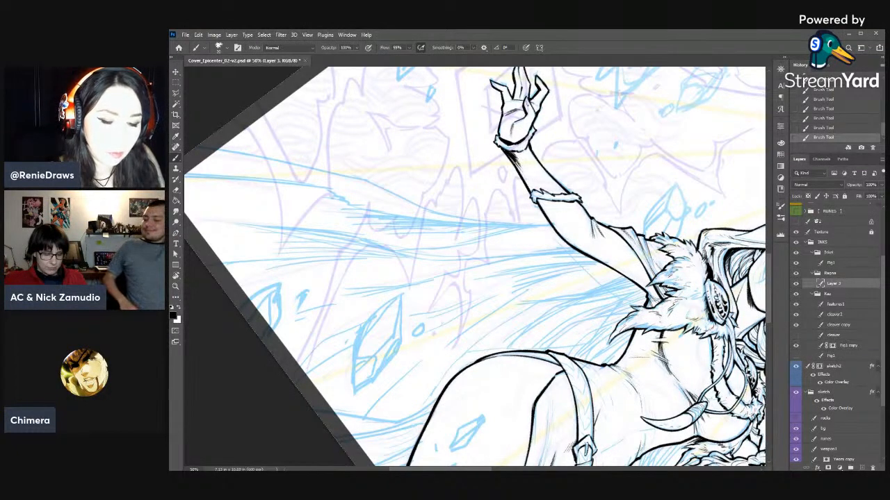
pyautogui.moveTo(521, 178)
pyautogui.mouseDown()
pyautogui.moveTo(531, 193)
pyautogui.moveTo(534, 186)
pyautogui.mouseUp()
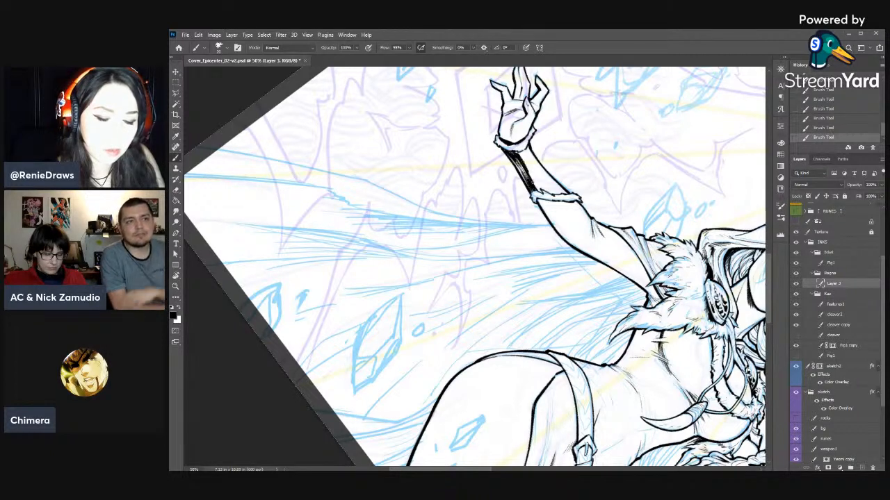
pyautogui.moveTo(515, 151)
pyautogui.mouseDown()
pyautogui.moveTo(530, 178)
pyautogui.moveTo(554, 194)
pyautogui.moveTo(525, 161)
pyautogui.moveTo(527, 149)
pyautogui.mouseUp()
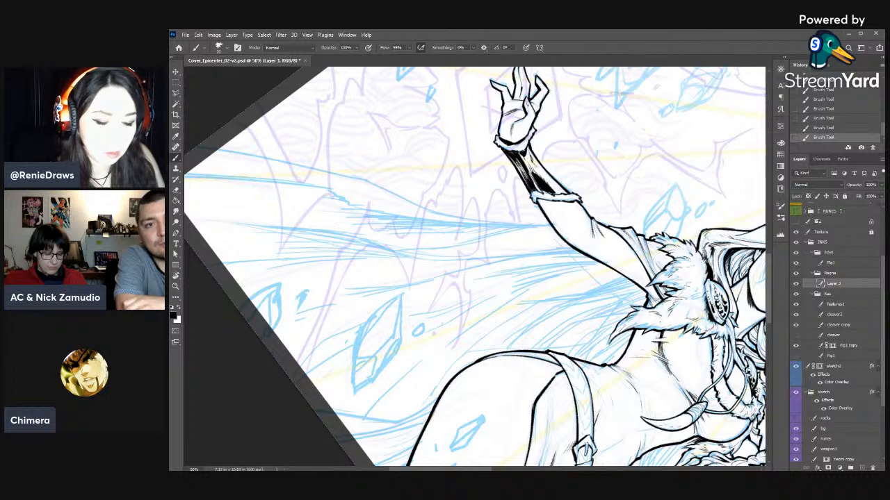
# - Refine the right bracer's black shading with alternating brush and eraser strokes, keeping thin light streaks
pyautogui.moveTo(558, 190)
pyautogui.mouseDown()
pyautogui.moveTo(543, 171)
pyautogui.moveTo(523, 168)
pyautogui.moveTo(531, 151)
pyautogui.mouseUp()
pyautogui.press('e')
pyautogui.press('b')
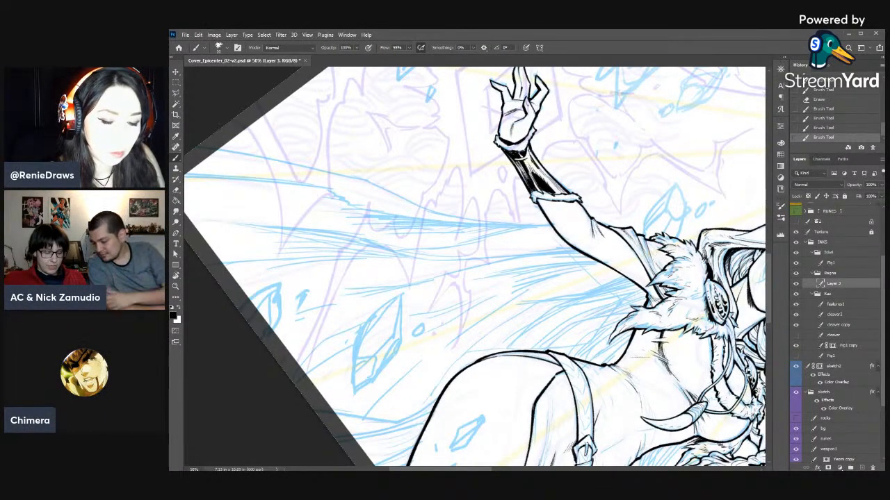
pyautogui.press('e')
pyautogui.press('b')
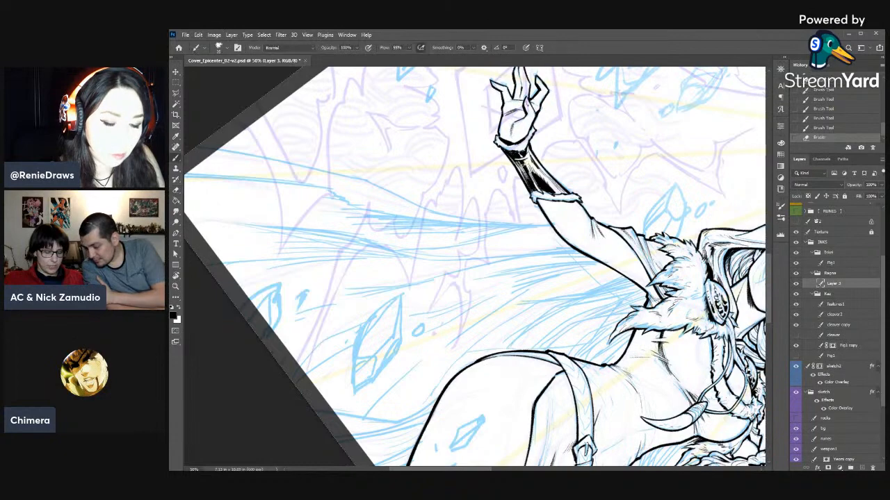
pyautogui.moveTo(521, 158); pyautogui.dragTo(526, 167)
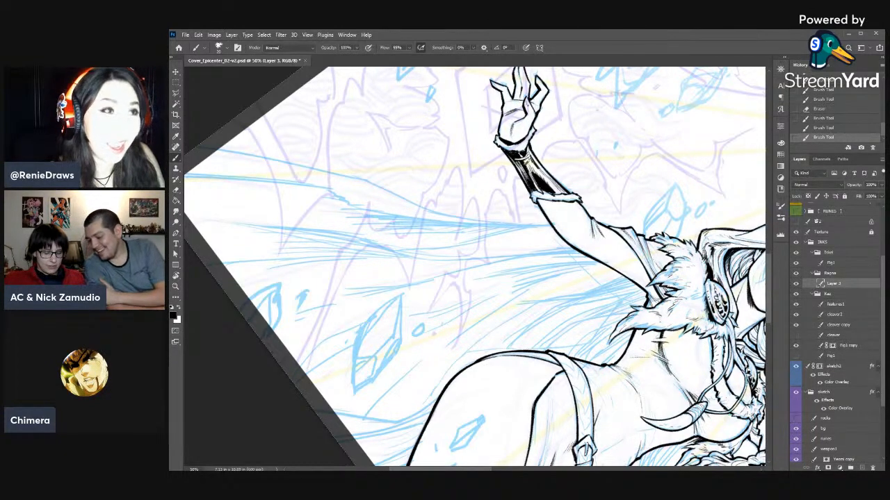
# - Ink the first black shading streaks on the bracer of the woman's left forearm
pyautogui.press('r')
pyautogui.moveTo(634, 253); pyautogui.dragTo(565, 118)
pyautogui.moveTo(559, 185); pyautogui.dragTo(568, 246)
pyautogui.moveTo(607, 273); pyautogui.dragTo(403, 267)
pyautogui.moveTo(720, 285); pyautogui.dragTo(651, 251)
pyautogui.moveTo(687, 223)
pyautogui.mouseDown()
pyautogui.moveTo(657, 333)
pyautogui.moveTo(638, 347)
pyautogui.mouseUp()
pyautogui.press('b')
pyautogui.moveTo(617, 296); pyautogui.dragTo(650, 319)
pyautogui.press('e')
pyautogui.press('b')
pyautogui.moveTo(635, 303)
pyautogui.mouseDown()
pyautogui.moveTo(650, 322)
pyautogui.moveTo(661, 207)
pyautogui.moveTo(648, 305)
pyautogui.moveTo(628, 298)
pyautogui.moveTo(633, 310)
pyautogui.mouseUp()
# - Build up the dark streaks on the left bracer toward the wrist, correcting them with the eraser
pyautogui.press('e')
pyautogui.press('b')
pyautogui.press('e')
pyautogui.press('b')
pyautogui.press('r')
pyautogui.press('r')
pyautogui.press('e')
pyautogui.press('b')
pyautogui.moveTo(627, 299); pyautogui.dragTo(637, 310)
pyautogui.moveTo(631, 300); pyautogui.dragTo(639, 311)
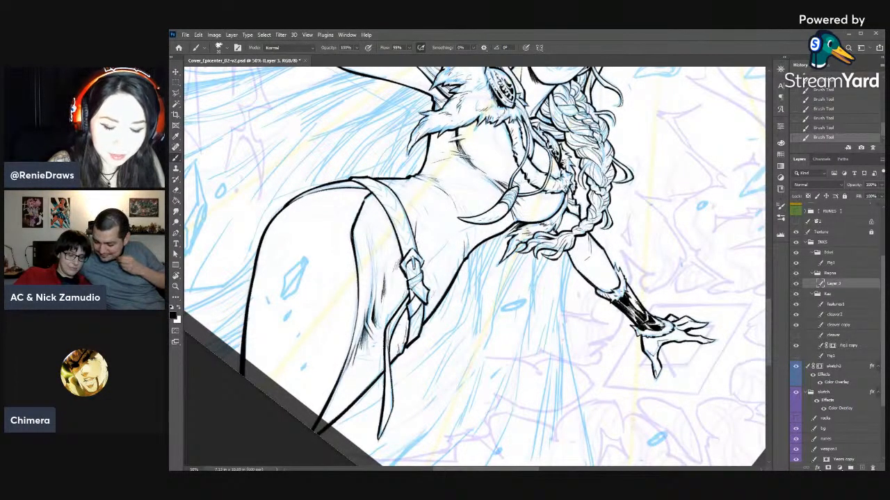
# - Erase thin highlights into the left bracer's black shading near the upper fur cuff
pyautogui.press('e')
pyautogui.moveTo(622, 286); pyautogui.dragTo(626, 295)
pyautogui.press('b')
pyautogui.press('e')
pyautogui.moveTo(624, 288); pyautogui.dragTo(627, 295)
pyautogui.press('b')
pyautogui.press('e')
pyautogui.moveTo(623, 288); pyautogui.dragTo(627, 294)
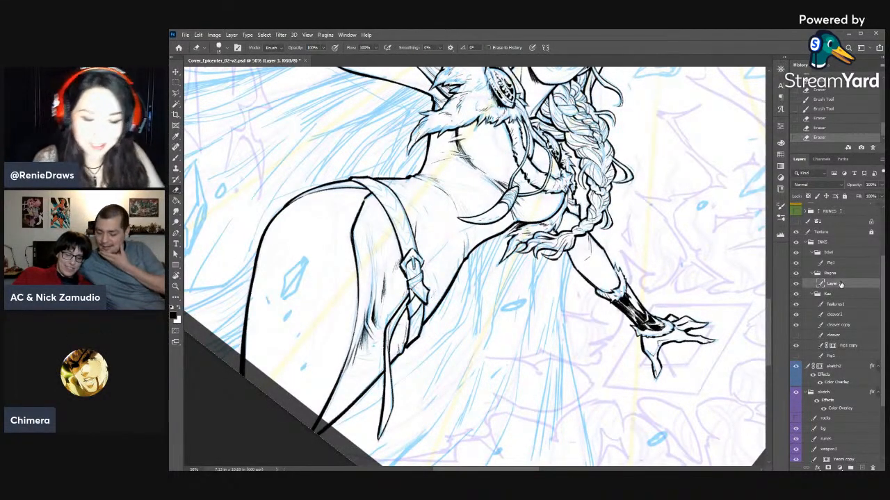
# - Carve long highlight streaks along the left bracer with the eraser
pyautogui.press('r')
pyautogui.moveTo(675, 292); pyautogui.dragTo(655, 177)
pyautogui.moveTo(636, 238)
pyautogui.mouseDown()
pyautogui.moveTo(642, 280)
pyautogui.moveTo(660, 247)
pyautogui.mouseUp()
pyautogui.moveTo(645, 250); pyautogui.dragTo(660, 246)
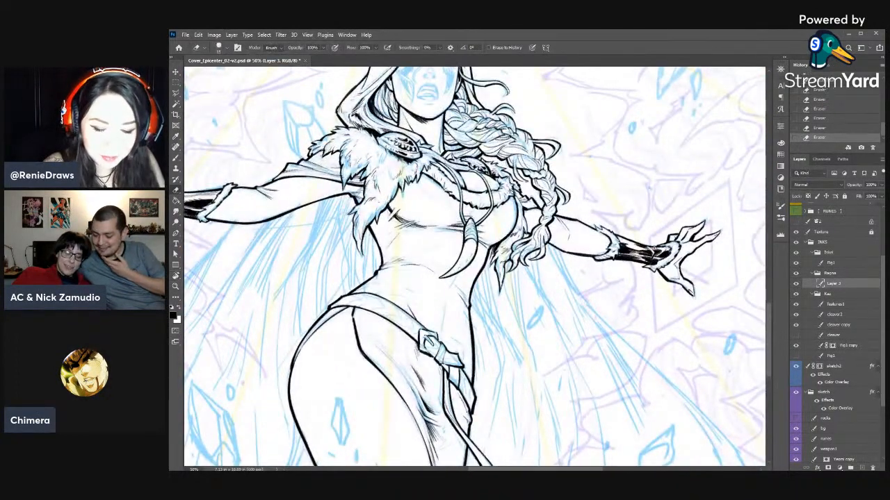
pyautogui.press('r')
pyautogui.moveTo(708, 232); pyautogui.dragTo(647, 105)
pyautogui.press('b')
pyautogui.press('e')
pyautogui.moveTo(589, 165); pyautogui.dragTo(607, 159)
pyautogui.moveTo(592, 165); pyautogui.dragTo(612, 157)
pyautogui.moveTo(592, 163)
pyautogui.mouseDown()
pyautogui.moveTo(611, 158)
pyautogui.moveTo(627, 134)
pyautogui.moveTo(625, 142)
pyautogui.mouseUp()
# - Clean up the left bracer's streak edges with alternating brush and eraser touches
pyautogui.press('b')
pyautogui.press('e')
pyautogui.press('b')
pyautogui.press('e')
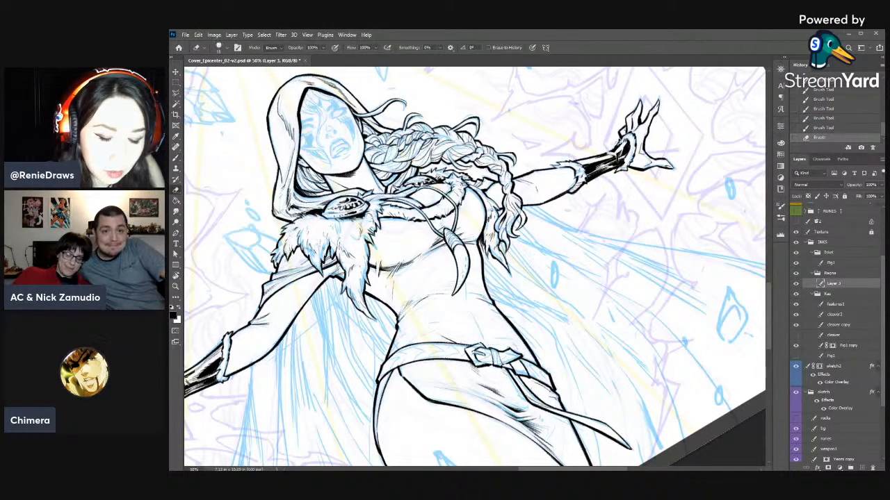
pyautogui.press('r')
pyautogui.press('Escape')
pyautogui.press('b')
pyautogui.press('e')
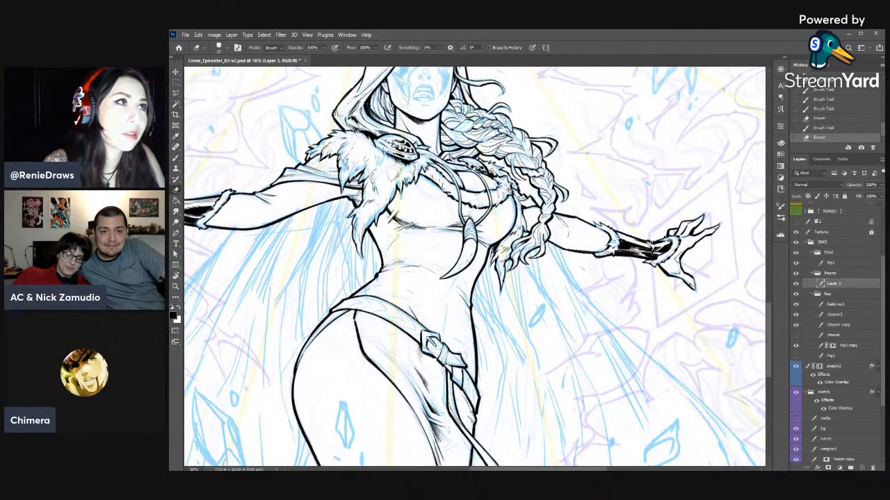
# - Erase light streaks across the middle of the left bracer and restore the dark lines with the brush
pyautogui.press('r')
pyautogui.moveTo(577, 283)
pyautogui.mouseDown()
pyautogui.moveTo(573, 230)
pyautogui.moveTo(523, 172)
pyautogui.moveTo(625, 277)
pyautogui.mouseUp()
pyautogui.press('e')
pyautogui.moveTo(595, 196); pyautogui.dragTo(584, 210)
pyautogui.moveTo(596, 196); pyautogui.dragTo(584, 210)
pyautogui.press('b')
pyautogui.moveTo(592, 197); pyautogui.dragTo(581, 213)
pyautogui.press('e')
pyautogui.press('b')
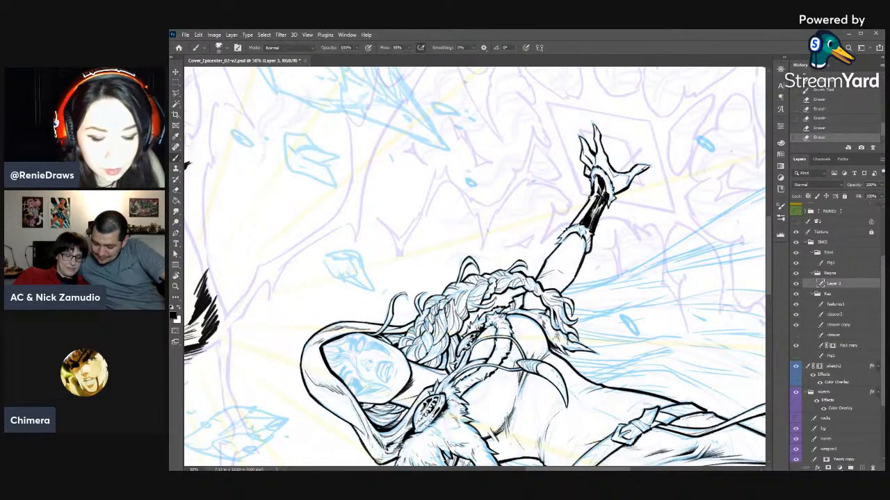
# - Trim the left bracer's black shading beside the wrist fur cuff with the eraser and brush
pyautogui.press('e')
pyautogui.moveTo(596, 182)
pyautogui.mouseDown()
pyautogui.moveTo(592, 194)
pyautogui.moveTo(612, 206)
pyautogui.mouseUp()
pyautogui.press('b')
pyautogui.press('e')
pyautogui.press('b')
pyautogui.press('e')
pyautogui.press('b')
pyautogui.press('e')
# - Finish the bracer shading with small brush and eraser corrections
pyautogui.press('r')
pyautogui.moveTo(663, 229); pyautogui.dragTo(630, 373)
pyautogui.press('b')
pyautogui.press('e')
pyautogui.press('b')
pyautogui.moveTo(612, 331); pyautogui.dragTo(611, 334)
pyautogui.press('e')
pyautogui.moveTo(618, 391)
pyautogui.mouseDown()
pyautogui.moveTo(705, 310)
pyautogui.moveTo(685, 337)
pyautogui.mouseUp()
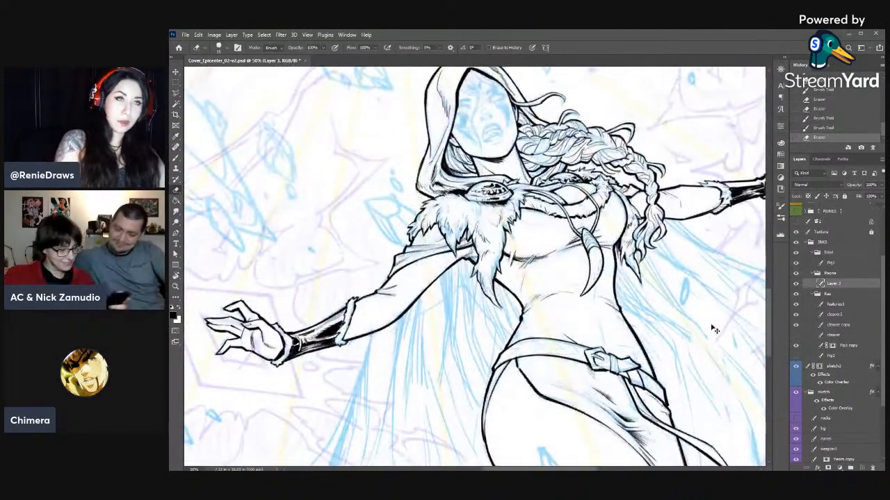
# - Examine the whole cover upright at 16.7% zoom, and the swordsman with the curved blade at 33.3%
pyautogui.scroll(-4, 710, 326)
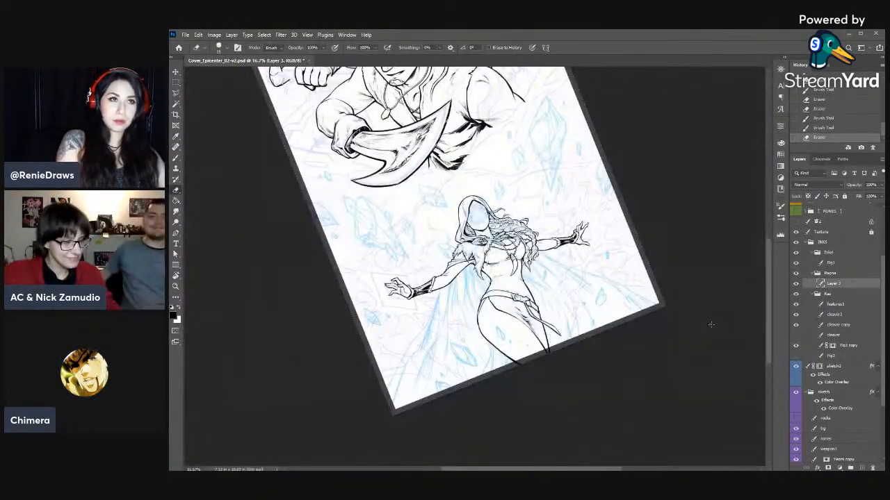
pyautogui.press('Escape')
pyautogui.moveTo(710, 325); pyautogui.dragTo(709, 437)
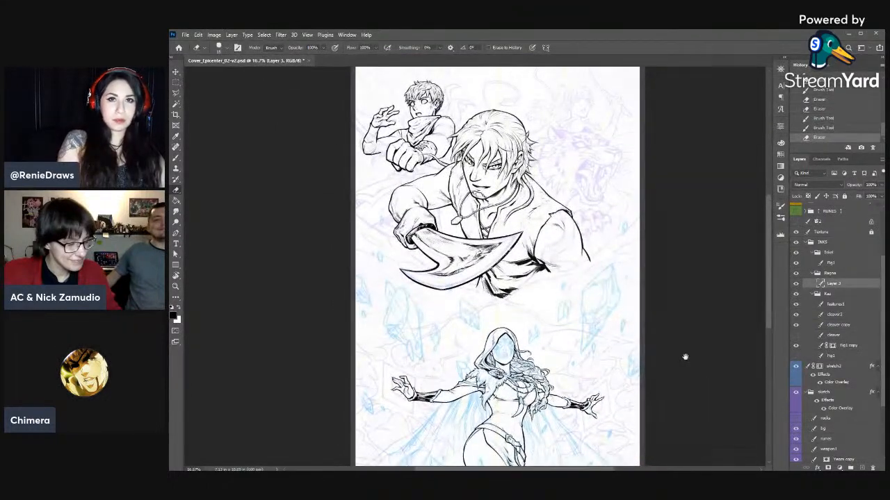
pyautogui.moveTo(685, 358); pyautogui.dragTo(686, 384)
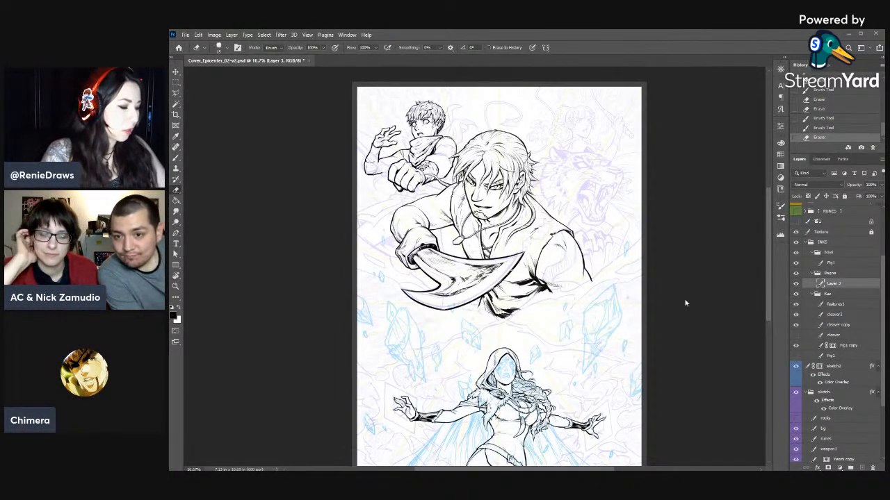
pyautogui.hotkey('ctrl', '+')
pyautogui.hotkey('ctrl', '+')
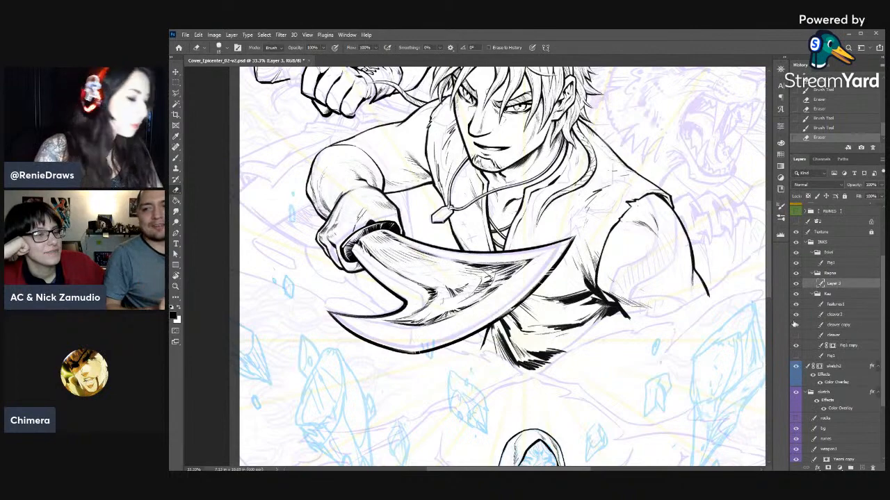
# - Ink the first fine hair strands over the forehead beneath the peak of the hood
pyautogui.moveTo(635, 380)
pyautogui.mouseDown()
pyautogui.moveTo(679, 268)
pyautogui.moveTo(673, 104)
pyautogui.mouseUp()
pyautogui.hotkey('ctrl', '+')
pyautogui.hotkey('ctrl', '+')
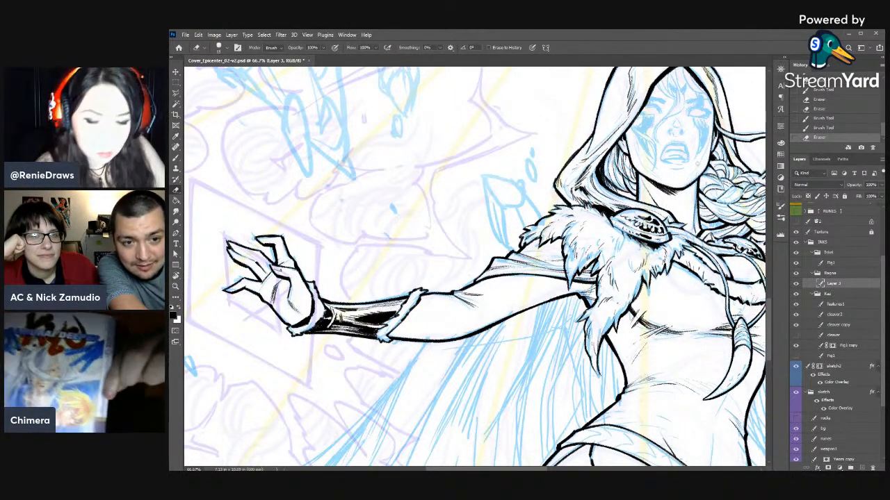
pyautogui.moveTo(669, 137); pyautogui.dragTo(586, 173)
pyautogui.press('b')
pyautogui.moveTo(577, 116); pyautogui.dragTo(577, 127)
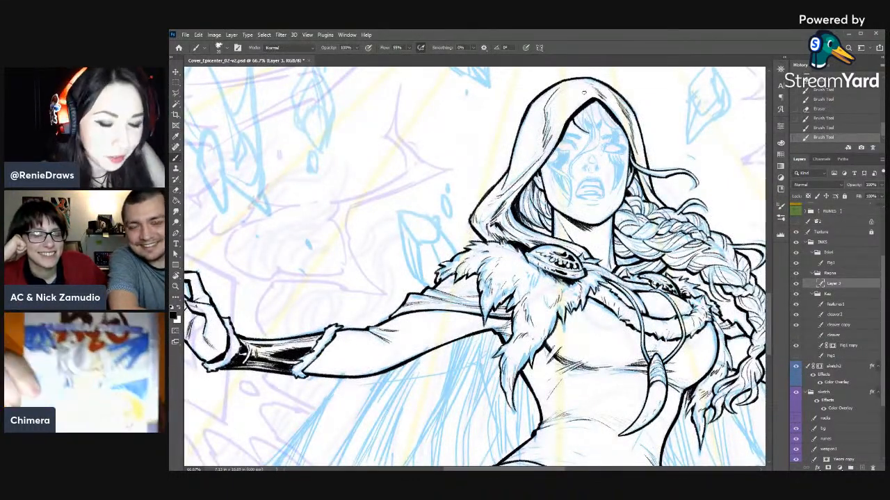
pyautogui.moveTo(580, 112)
pyautogui.mouseDown()
pyautogui.moveTo(585, 130)
pyautogui.moveTo(587, 123)
pyautogui.moveTo(596, 128)
pyautogui.mouseUp()
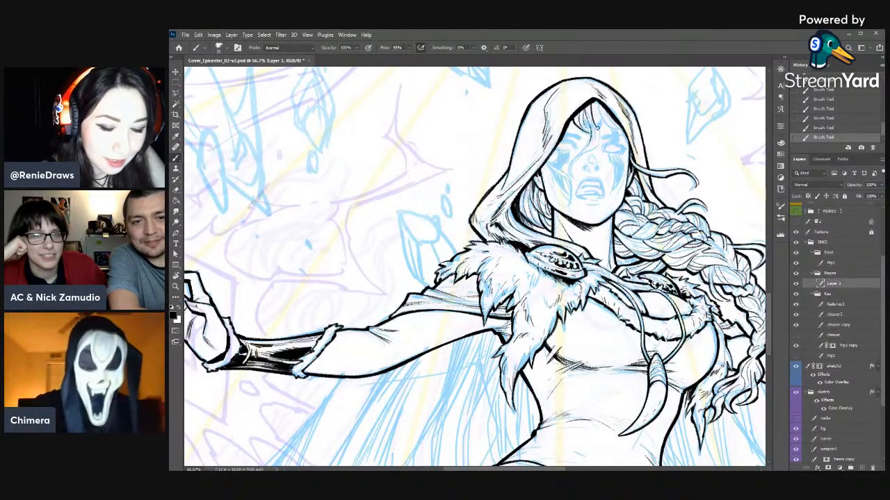
# - Ink a curved lock of hair falling from the forehead across the face
pyautogui.moveTo(597, 131)
pyautogui.mouseDown()
pyautogui.moveTo(600, 147)
pyautogui.moveTo(527, 91)
pyautogui.mouseUp()
pyautogui.press('r')
pyautogui.press('space')
pyautogui.moveTo(528, 91)
pyautogui.mouseDown()
pyautogui.moveTo(576, 162)
pyautogui.moveTo(569, 204)
pyautogui.mouseUp()
pyautogui.moveTo(575, 174); pyautogui.dragTo(563, 214)
pyautogui.press('e')
pyautogui.press('b')
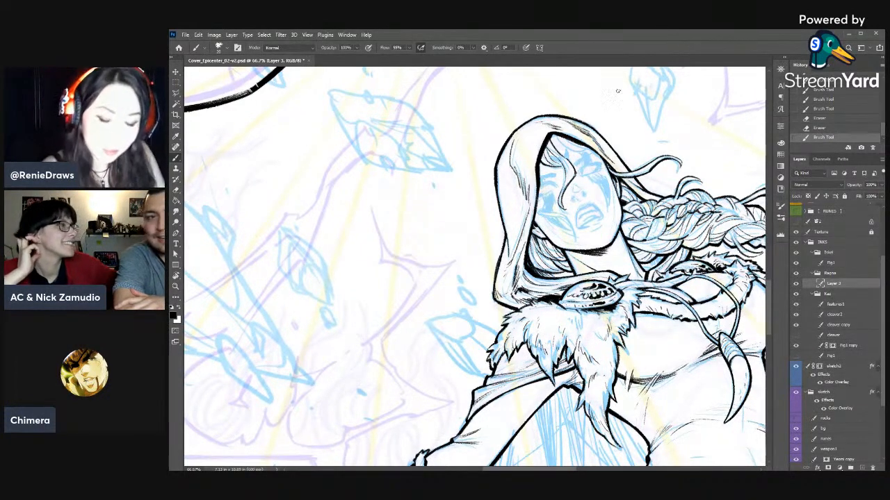
# - Reshape the curled tip of the face lock with the eraser and brush
pyautogui.press('e')
pyautogui.moveTo(564, 199); pyautogui.dragTo(563, 205)
pyautogui.moveTo(563, 201); pyautogui.dragTo(567, 212)
pyautogui.press('b')
pyautogui.press('e')
pyautogui.press('b')
pyautogui.moveTo(562, 204); pyautogui.dragTo(569, 210)
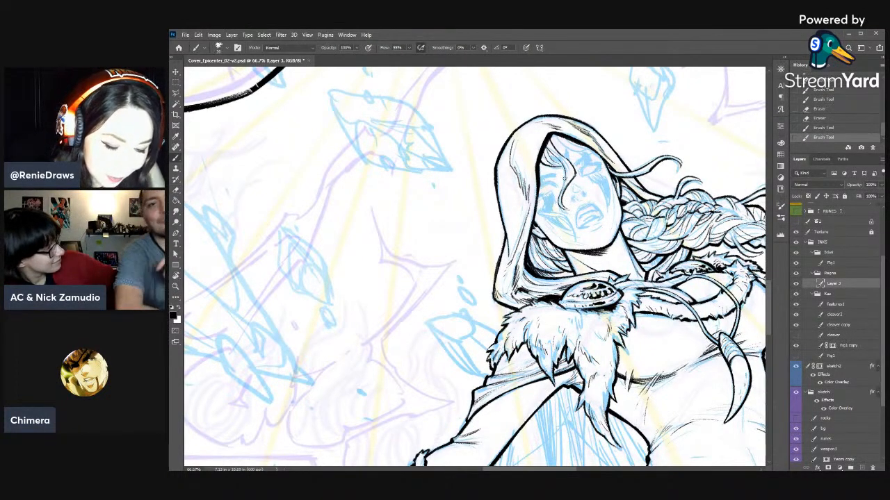
# - Add a short strand beside the upper part of the face lock and tidy the lines with the eraser
pyautogui.moveTo(560, 165)
pyautogui.mouseDown()
pyautogui.moveTo(566, 182)
pyautogui.moveTo(578, 177)
pyautogui.moveTo(570, 171)
pyautogui.mouseUp()
pyautogui.press('e')
pyautogui.press('b')
pyautogui.press('e')
pyautogui.rightClick(596, 177)
pyautogui.moveTo(643, 198); pyautogui.dragTo(641, 201)
pyautogui.click(687, 119)
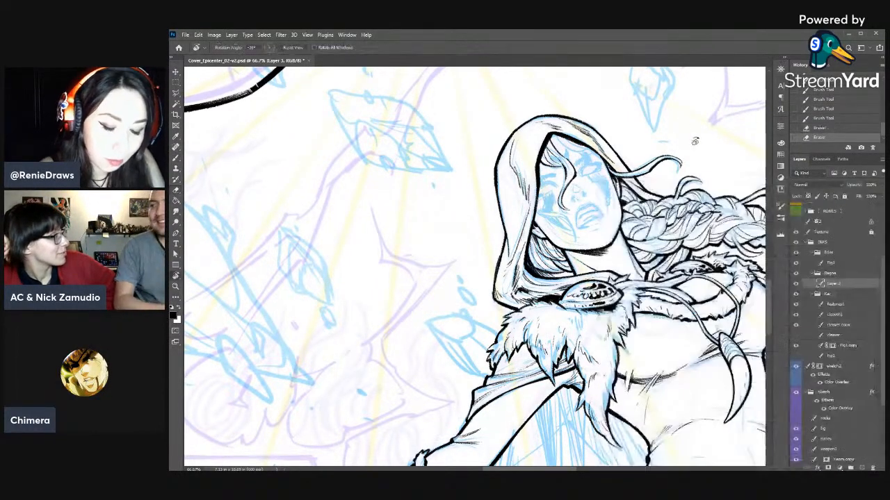
# - Ink additional fringe strands across the forehead, from the hood's peak down to the temple
pyautogui.press('r')
pyautogui.moveTo(686, 119); pyautogui.dragTo(714, 173)
pyautogui.press('b')
pyautogui.moveTo(595, 169)
pyautogui.mouseDown()
pyautogui.moveTo(603, 190)
pyautogui.moveTo(627, 197)
pyautogui.moveTo(620, 193)
pyautogui.mouseUp()
pyautogui.press('e')
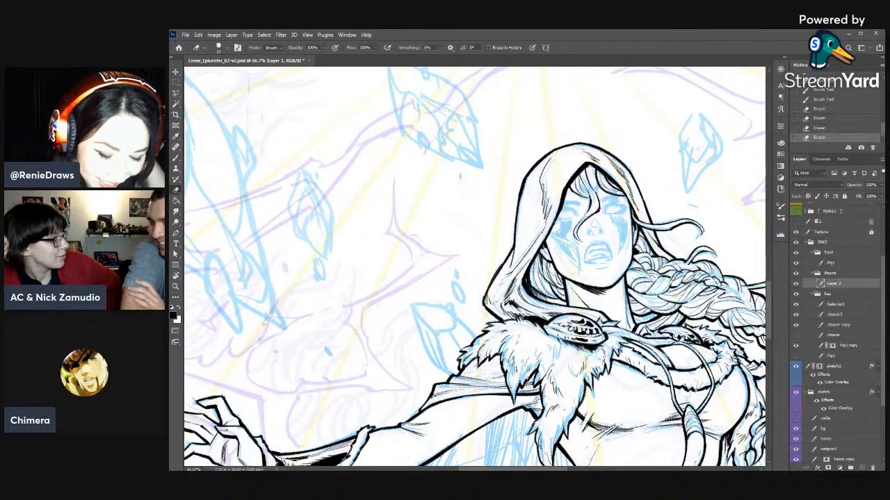
pyautogui.press('b')
pyautogui.moveTo(584, 165); pyautogui.dragTo(588, 175)
pyautogui.moveTo(580, 169); pyautogui.dragTo(589, 199)
pyautogui.moveTo(581, 192); pyautogui.dragTo(591, 200)
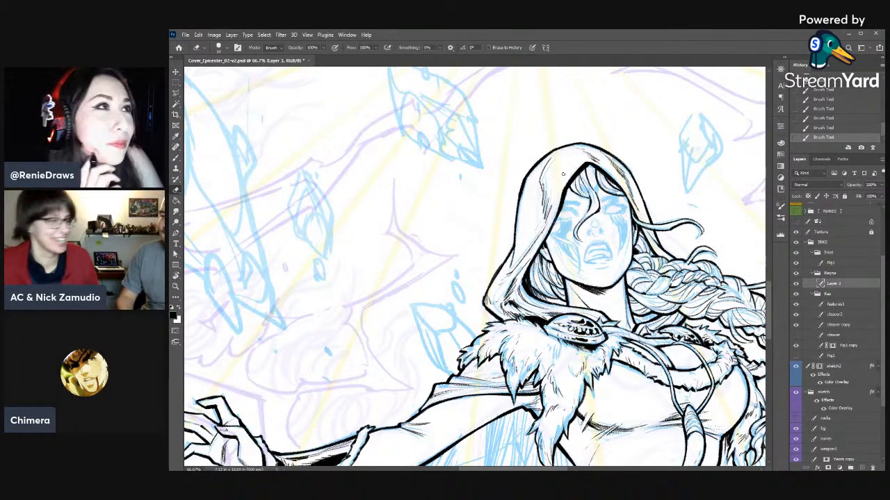
# - Refine the fringe strands beside the root of the face lock, alternating eraser and brush
pyautogui.moveTo(588, 195); pyautogui.dragTo(583, 200)
pyautogui.moveTo(586, 195); pyautogui.dragTo(581, 200)
pyautogui.press('b')
pyautogui.moveTo(588, 196)
pyautogui.mouseDown()
pyautogui.moveTo(585, 205)
pyautogui.moveTo(579, 188)
pyautogui.mouseUp()
pyautogui.press('e')
pyautogui.moveTo(583, 182); pyautogui.dragTo(576, 183)
pyautogui.press('b')
pyautogui.moveTo(581, 172); pyautogui.dragTo(579, 194)
pyautogui.moveTo(592, 190); pyautogui.dragTo(584, 200)
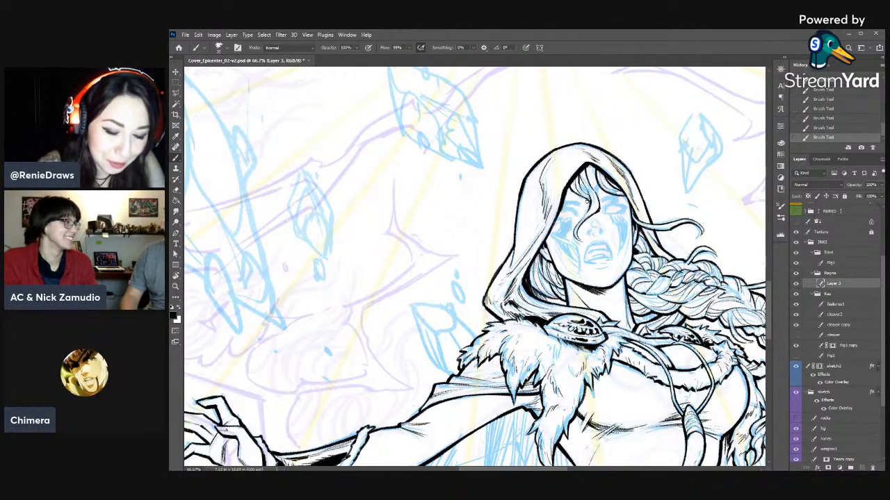
# - Ink a curved loose strand from the hood's edge down the cheek on the side opposite the braid
pyautogui.moveTo(549, 233); pyautogui.dragTo(575, 263)
pyautogui.moveTo(549, 226)
pyautogui.mouseDown()
pyautogui.moveTo(567, 240)
pyautogui.moveTo(579, 275)
pyautogui.moveTo(568, 256)
pyautogui.moveTo(399, 320)
pyautogui.moveTo(383, 276)
pyautogui.mouseUp()
pyautogui.press('e')
pyautogui.press('r')
pyautogui.moveTo(438, 162); pyautogui.dragTo(418, 172)
pyautogui.moveTo(386, 275)
pyautogui.mouseDown()
pyautogui.moveTo(551, 208)
pyautogui.moveTo(549, 226)
pyautogui.mouseUp()
pyautogui.press('e')
pyautogui.press('b')
pyautogui.moveTo(544, 215); pyautogui.dragTo(552, 221)
pyautogui.moveTo(543, 211); pyautogui.dragTo(553, 226)
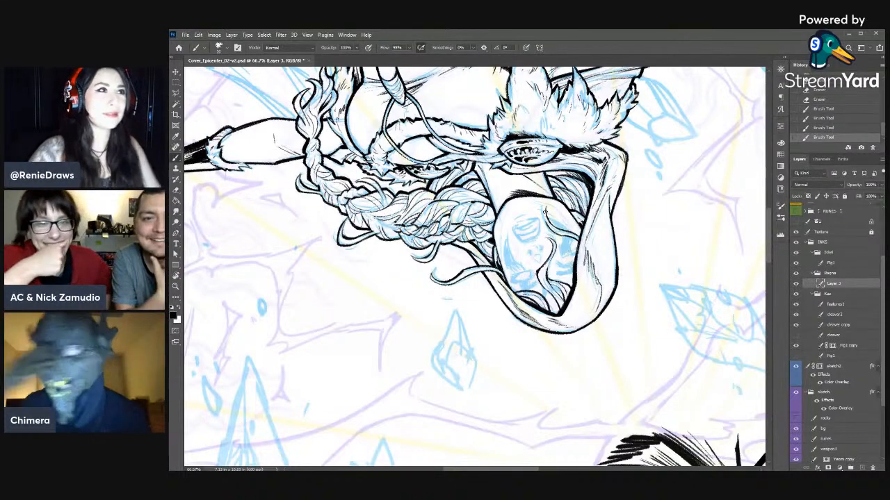
# - Touch up the face outline on the braid side and clean up the hair lines at the braid's root
pyautogui.scroll(-1, 546, 210)
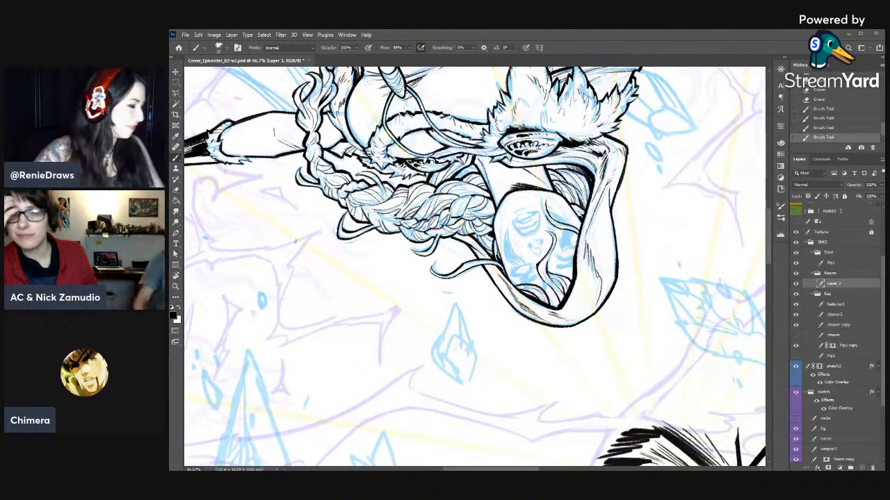
pyautogui.moveTo(586, 236); pyautogui.dragTo(633, 204)
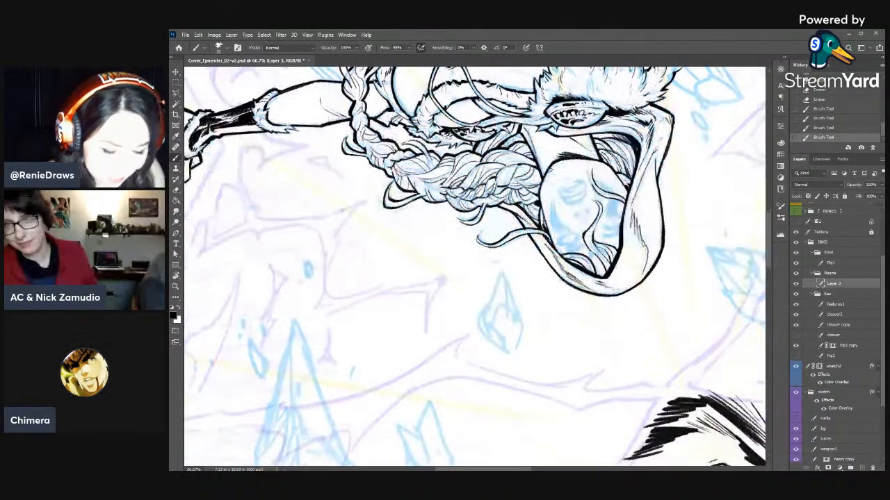
pyautogui.moveTo(546, 171)
pyautogui.mouseDown()
pyautogui.moveTo(556, 162)
pyautogui.moveTo(541, 187)
pyautogui.mouseUp()
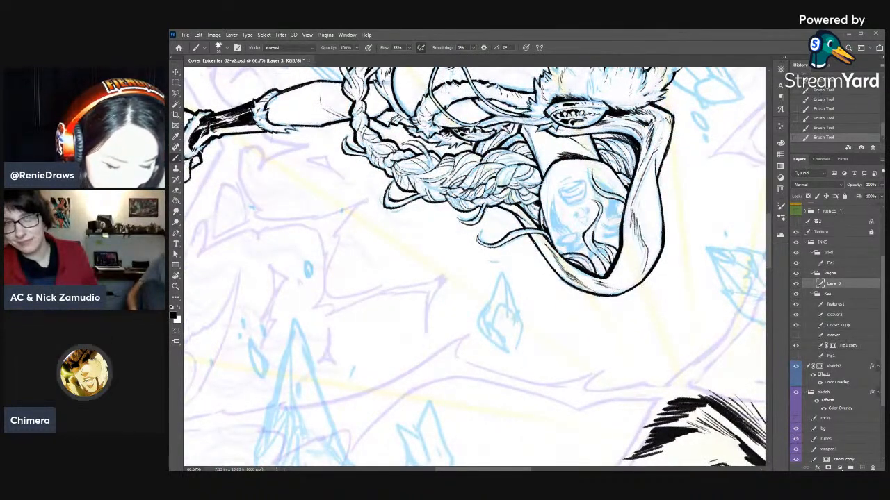
pyautogui.moveTo(540, 211); pyautogui.dragTo(541, 228)
pyautogui.press('r')
pyautogui.moveTo(613, 175); pyautogui.dragTo(640, 230)
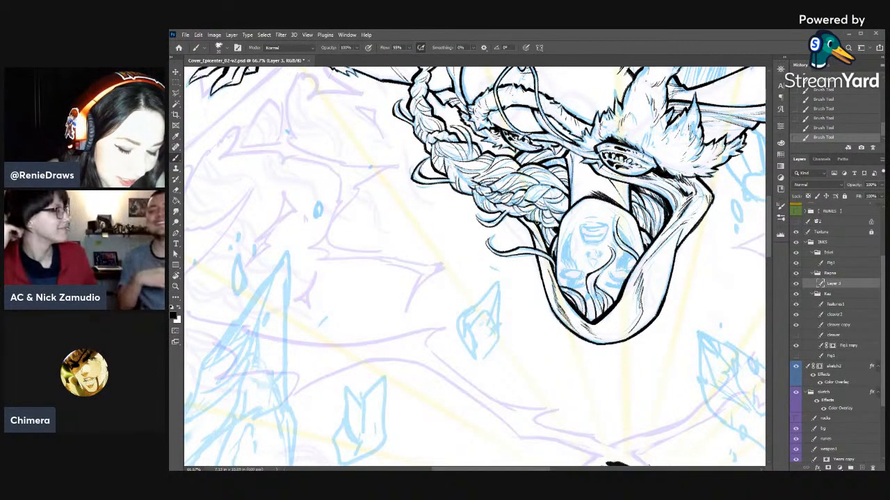
pyautogui.press('e')
pyautogui.click(532, 219)
pyautogui.click(533, 220)
pyautogui.click(533, 220)
pyautogui.press('b')
pyautogui.moveTo(527, 221)
pyautogui.mouseDown()
pyautogui.moveTo(535, 224)
pyautogui.moveTo(514, 218)
pyautogui.mouseUp()
# - Ink and correct fine strands along the braid's outer edge, just past the hood
pyautogui.press('r')
pyautogui.moveTo(591, 235)
pyautogui.mouseDown()
pyautogui.moveTo(603, 342)
pyautogui.moveTo(581, 370)
pyautogui.mouseUp()
pyautogui.press('space')
pyautogui.moveTo(581, 371); pyautogui.dragTo(620, 331)
pyautogui.press('b')
pyautogui.moveTo(568, 202); pyautogui.dragTo(569, 209)
pyautogui.press('e')
pyautogui.moveTo(566, 199); pyautogui.dragTo(571, 214)
pyautogui.moveTo(566, 202); pyautogui.dragTo(572, 207)
pyautogui.press('b')
pyautogui.moveTo(564, 192)
pyautogui.mouseDown()
pyautogui.moveTo(571, 223)
pyautogui.moveTo(574, 196)
pyautogui.moveTo(573, 207)
pyautogui.mouseUp()
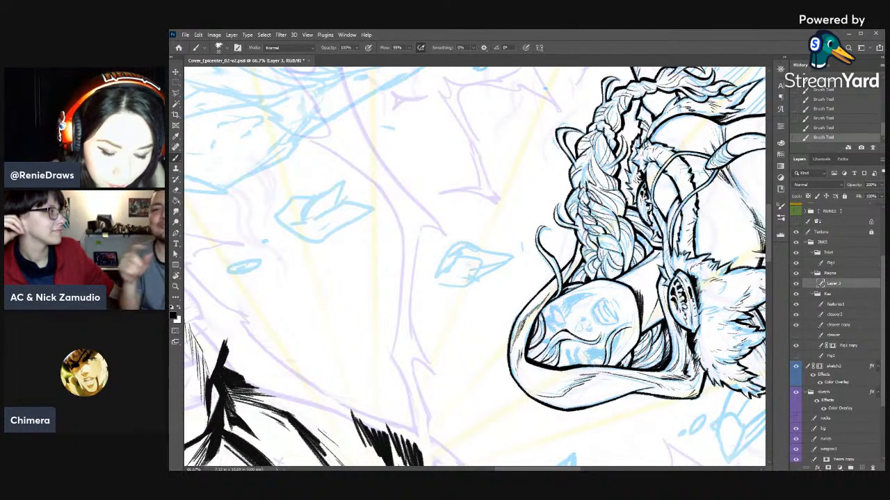
# - Redraw the short hair lines along the braid's inner edge near the neck with eraser and brush
pyautogui.press('e')
pyautogui.click(628, 224)
pyautogui.click(629, 223)
pyautogui.press('b')
pyautogui.click(631, 223)
pyautogui.moveTo(630, 224); pyautogui.dragTo(631, 229)
pyautogui.moveTo(631, 227); pyautogui.dragTo(632, 239)
pyautogui.press('e')
pyautogui.press('b')
pyautogui.moveTo(630, 237); pyautogui.dragTo(635, 247)
pyautogui.press('e')
pyautogui.moveTo(635, 244); pyautogui.dragTo(631, 249)
pyautogui.press('b')
pyautogui.moveTo(631, 246); pyautogui.dragTo(630, 251)
pyautogui.press('e')
pyautogui.press('b')
# - Add hair lines to the outer edge of the braid's middle section and trim them with the eraser
pyautogui.moveTo(580, 178)
pyautogui.mouseDown()
pyautogui.moveTo(584, 185)
pyautogui.moveTo(590, 157)
pyautogui.mouseUp()
pyautogui.press('e')
pyautogui.press('b')
pyautogui.press('e')
pyautogui.press('b')
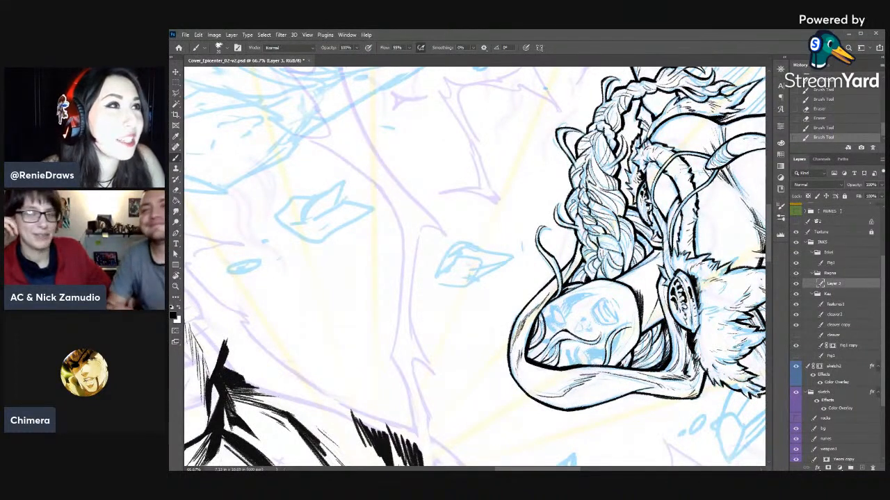
pyautogui.press('e')
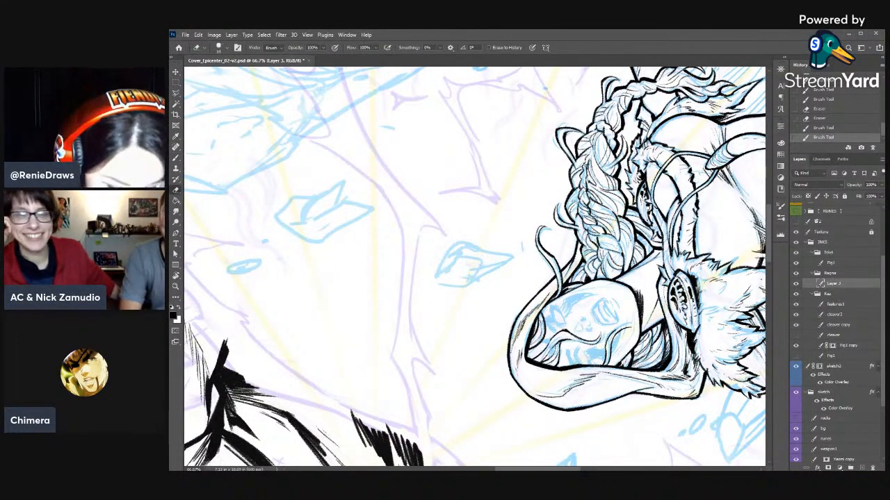
pyautogui.moveTo(761, 279); pyautogui.dragTo(757, 283)
pyautogui.moveTo(582, 171); pyautogui.dragTo(589, 206)
pyautogui.press('b')
pyautogui.press('e')
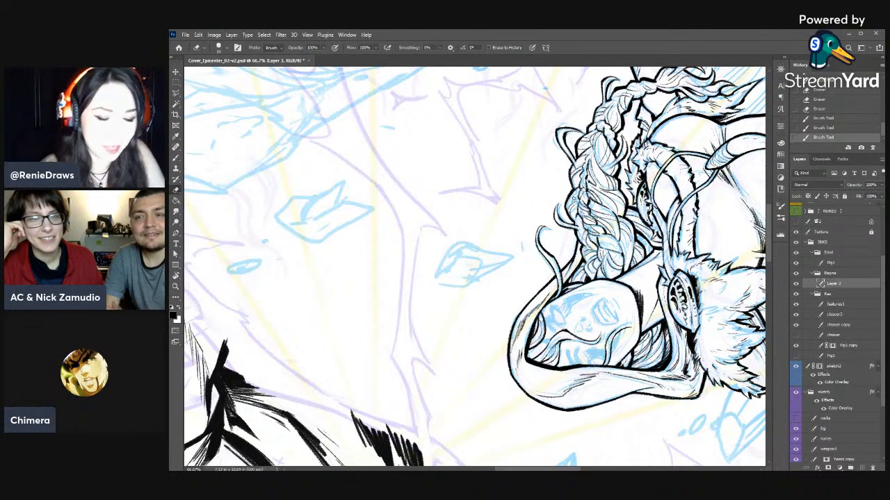
# - Erase and re-ink the contour of one outer plait in the middle of the braid
pyautogui.moveTo(609, 158); pyautogui.dragTo(617, 117)
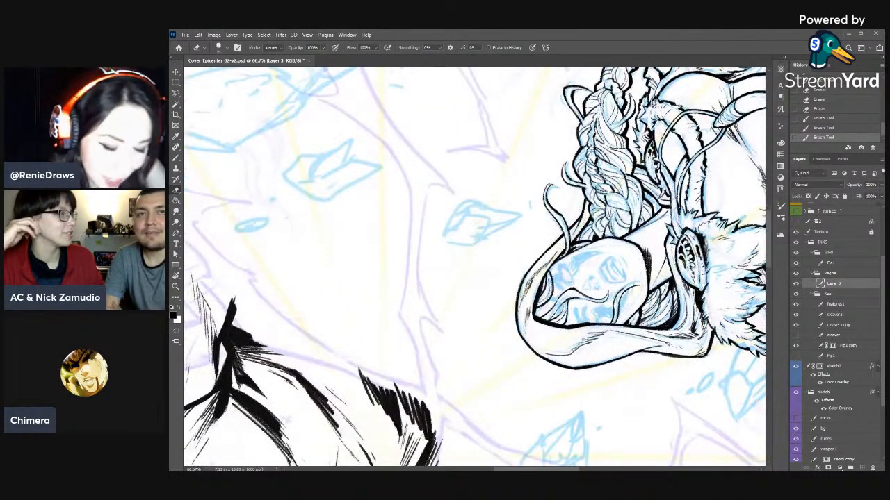
pyautogui.press('b')
pyautogui.press('e')
pyautogui.moveTo(592, 137); pyautogui.dragTo(589, 155)
pyautogui.press('b')
pyautogui.press('e')
pyautogui.press('b')
pyautogui.press('e')
pyautogui.moveTo(592, 148); pyautogui.dragTo(588, 153)
pyautogui.press('b')
pyautogui.moveTo(592, 141); pyautogui.dragTo(589, 148)
pyautogui.moveTo(593, 136); pyautogui.dragTo(590, 145)
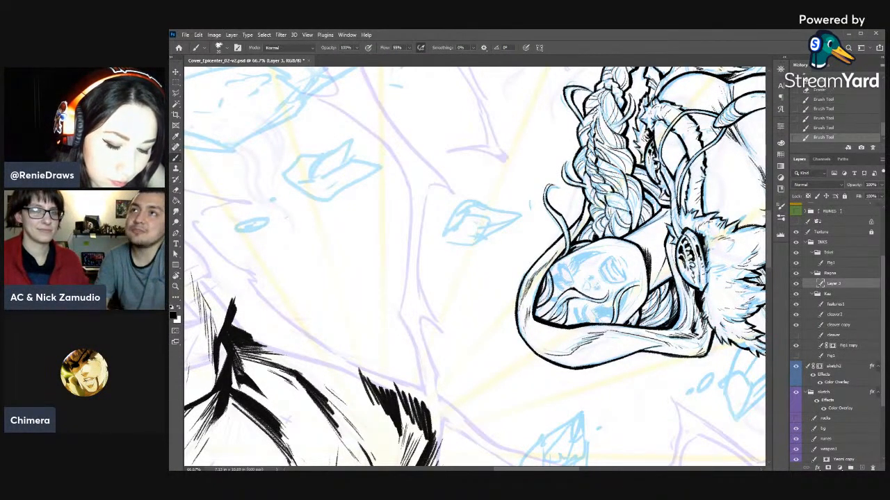
# - Reshape the neighbouring plait farther down the braid with alternating eraser and brush strokes
pyautogui.press('e')
pyautogui.moveTo(595, 114); pyautogui.dragTo(591, 126)
pyautogui.moveTo(596, 112); pyautogui.dragTo(593, 141)
pyautogui.press('b')
pyautogui.press('e')
pyautogui.press('b')
pyautogui.press('e')
pyautogui.press('b')
pyautogui.press('e')
pyautogui.press('b')
pyautogui.press('e')
pyautogui.press('b')
pyautogui.moveTo(599, 134); pyautogui.dragTo(594, 142)
# - Turn the canvas upright and touch up the strands at the top of the braid
pyautogui.press('r')
pyautogui.moveTo(635, 103); pyautogui.dragTo(584, 446)
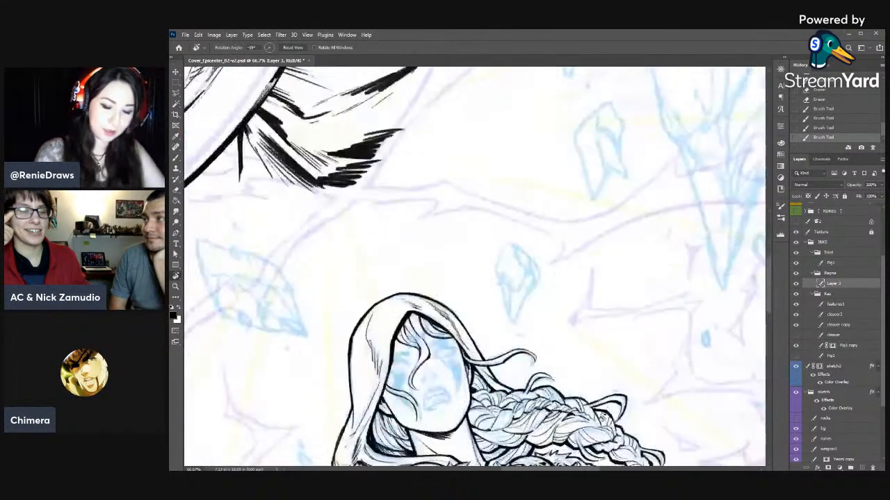
pyautogui.moveTo(601, 417); pyautogui.dragTo(632, 278)
pyautogui.moveTo(650, 247); pyautogui.dragTo(644, 320)
pyautogui.press('b')
pyautogui.moveTo(525, 314); pyautogui.dragTo(507, 317)
pyautogui.press('e')
pyautogui.press('b')
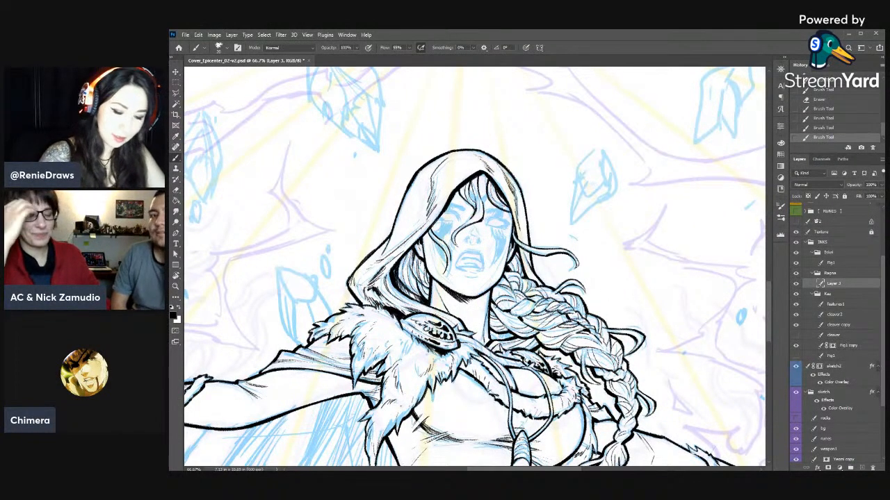
# - Select the features1 ink layer
pyautogui.moveTo(688, 392); pyautogui.dragTo(711, 380)
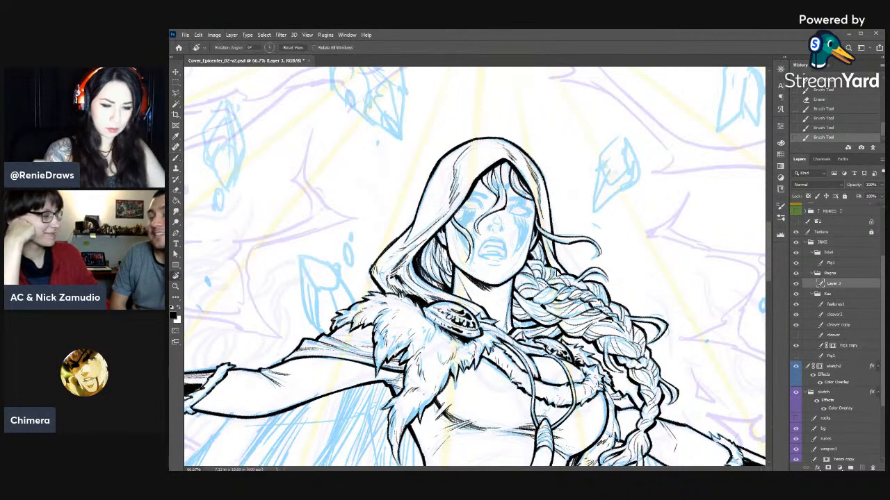
pyautogui.press('r')
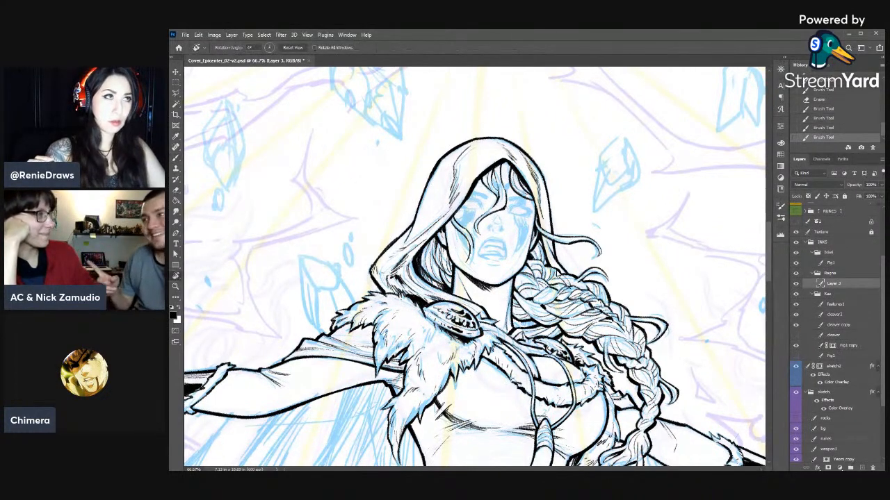
pyautogui.click(832, 305)
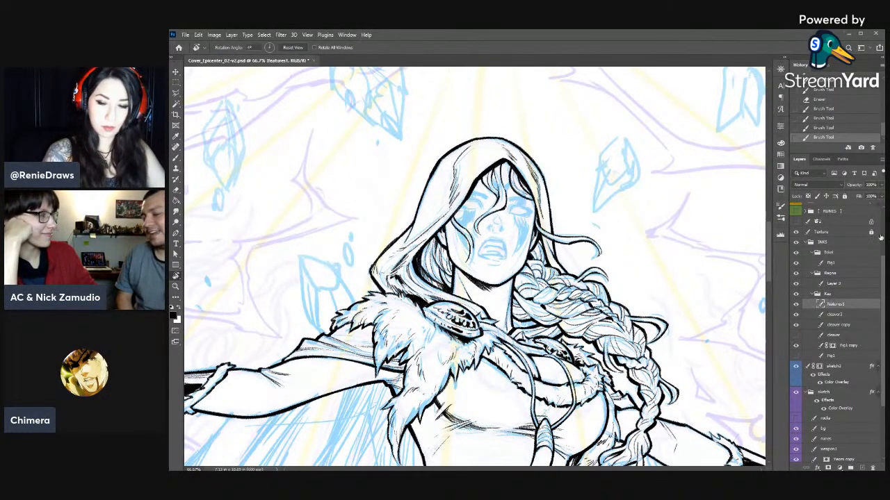
pyautogui.press('b')
pyautogui.press('r')
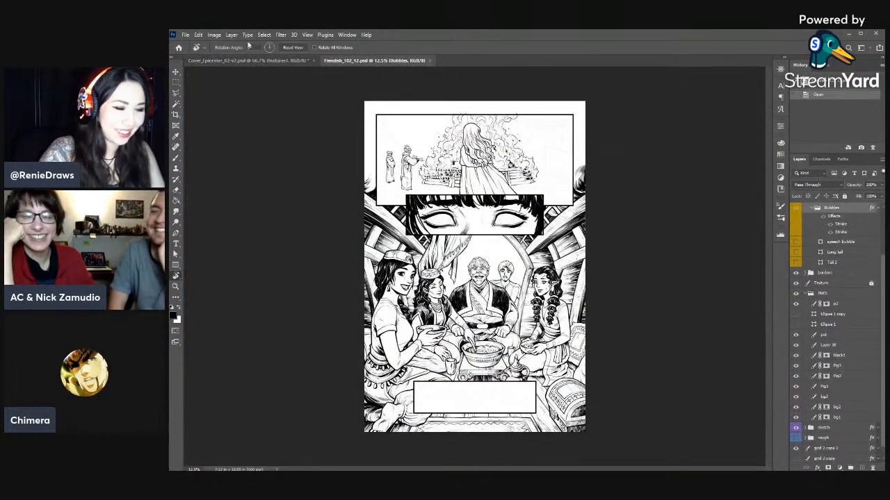
# - Switch back to the cover document Cover_Epicenter_02-v2.psd, save it and close it
pyautogui.click(261, 61)
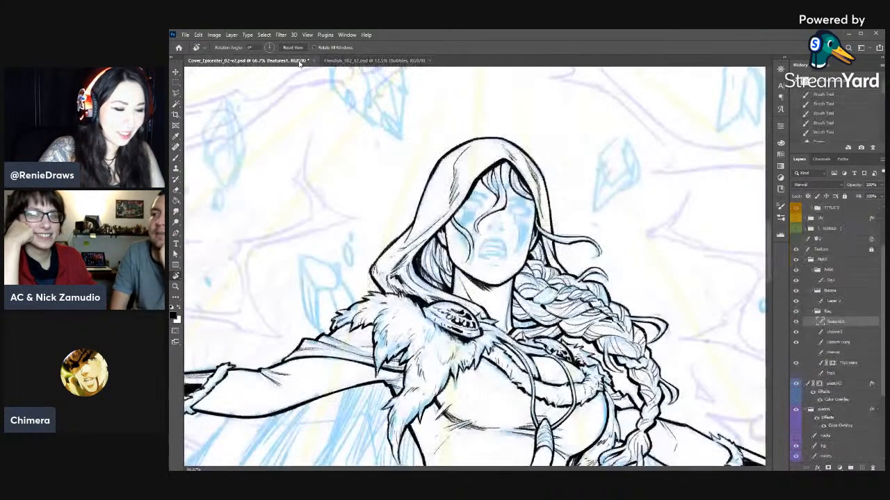
pyautogui.hotkey('ctrl', 's')
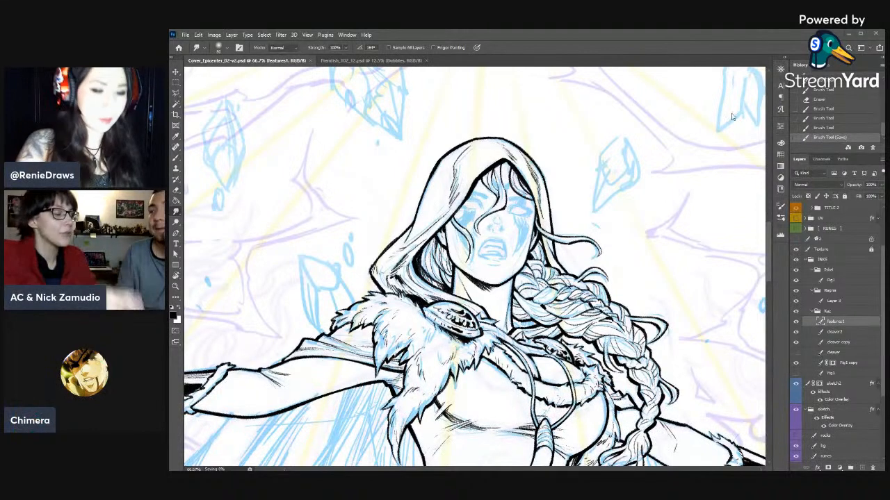
pyautogui.click(326, 62)
pyautogui.click(292, 62)
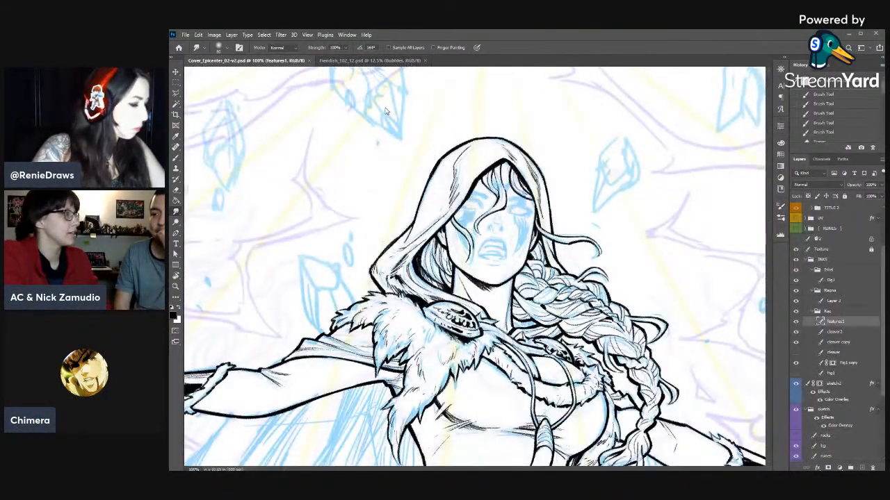
pyautogui.click(308, 61)
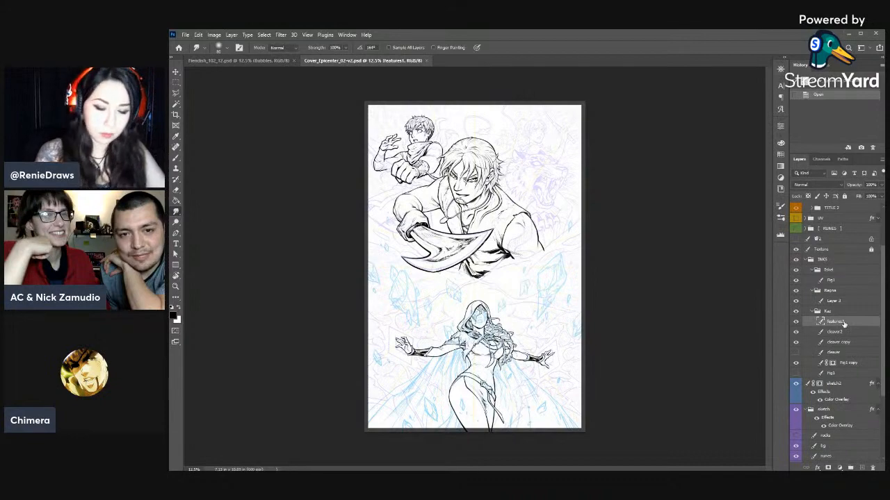
# - Select Layer 3 in the reopened cover and ink short lines where the braid meets the fur collar
pyautogui.click(834, 300)
pyautogui.hotkey('ctrl', '+')
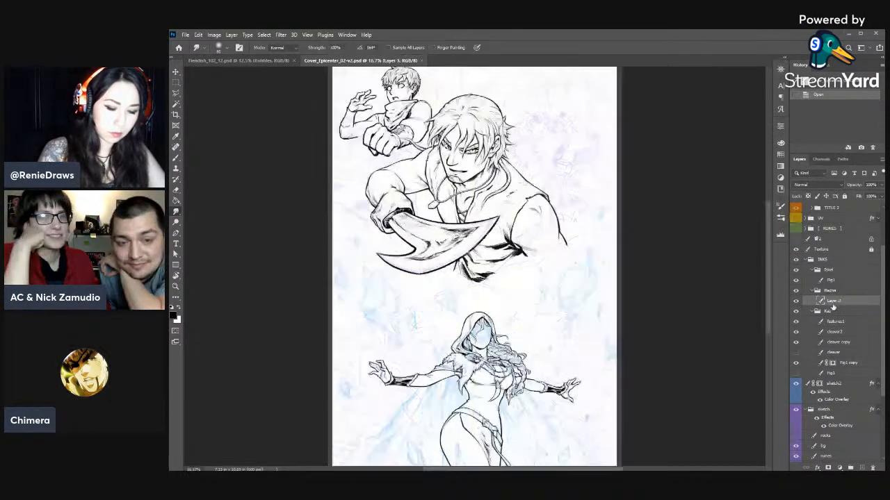
pyautogui.hotkey('ctrl', '+')
pyautogui.hotkey('ctrl', '+')
pyautogui.hotkey('ctrl', '+')
pyautogui.moveTo(594, 329); pyautogui.dragTo(704, 100)
pyautogui.press('b')
pyautogui.scroll(-2, 551, 234)
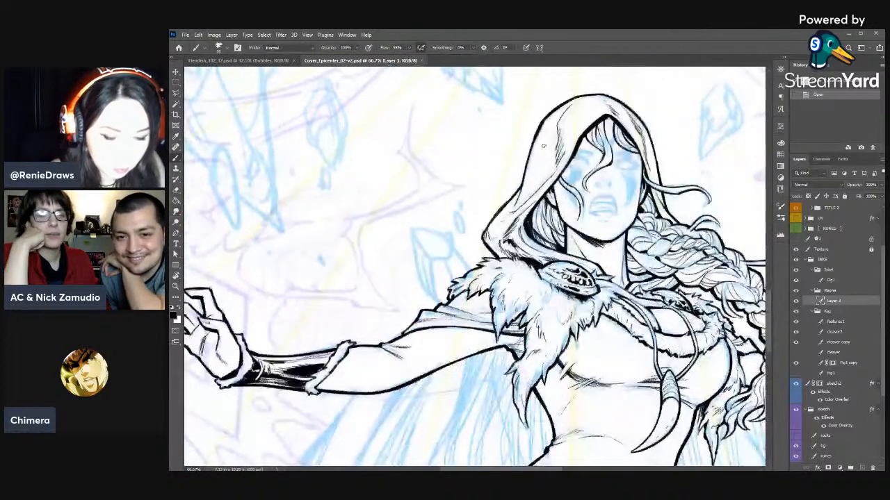
pyautogui.moveTo(528, 278); pyautogui.dragTo(472, 262)
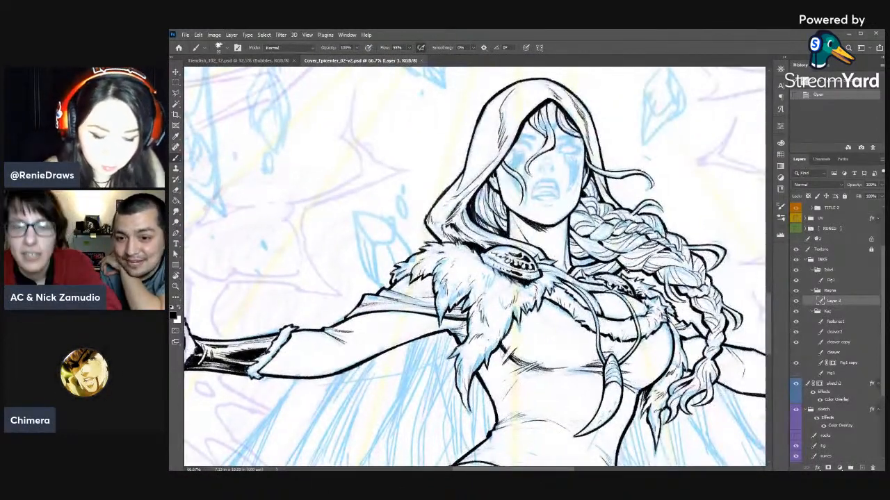
pyautogui.moveTo(633, 276); pyautogui.dragTo(643, 271)
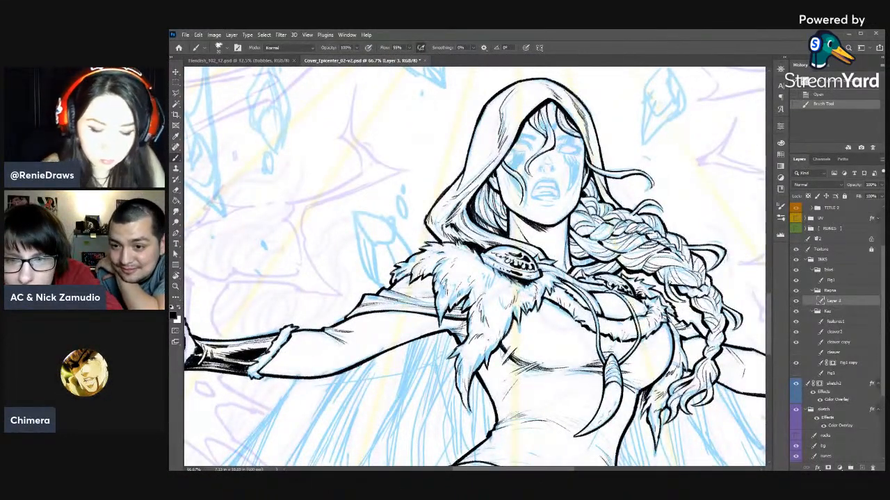
pyautogui.moveTo(654, 289); pyautogui.dragTo(663, 304)
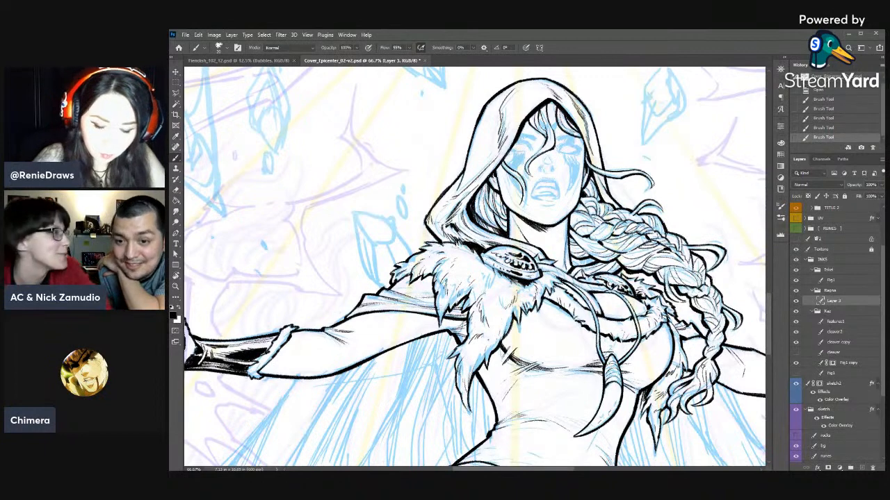
# - Refine the strand outlines on the outer edge of the lower braid with alternating eraser and brush strokes
pyautogui.press('e')
pyautogui.moveTo(711, 367); pyautogui.dragTo(717, 374)
pyautogui.moveTo(713, 369); pyautogui.dragTo(714, 381)
pyautogui.press('b')
pyautogui.moveTo(718, 376); pyautogui.dragTo(718, 379)
pyautogui.press('e')
pyautogui.moveTo(715, 375); pyautogui.dragTo(709, 380)
pyautogui.press('b')
pyautogui.press('e')
pyautogui.moveTo(712, 371)
pyautogui.mouseDown()
pyautogui.moveTo(713, 387)
pyautogui.moveTo(709, 380)
pyautogui.mouseUp()
pyautogui.press('b')
pyautogui.press('e')
pyautogui.press('b')
pyautogui.press('e')
pyautogui.moveTo(709, 369)
pyautogui.mouseDown()
pyautogui.moveTo(717, 385)
pyautogui.moveTo(721, 376)
pyautogui.mouseUp()
pyautogui.press('b')
pyautogui.press('e')
pyautogui.press('b')
pyautogui.press('e')
pyautogui.moveTo(720, 367); pyautogui.dragTo(716, 375)
pyautogui.press('b')
pyautogui.moveTo(721, 367); pyautogui.dragTo(718, 376)
pyautogui.moveTo(723, 368); pyautogui.dragTo(719, 377)
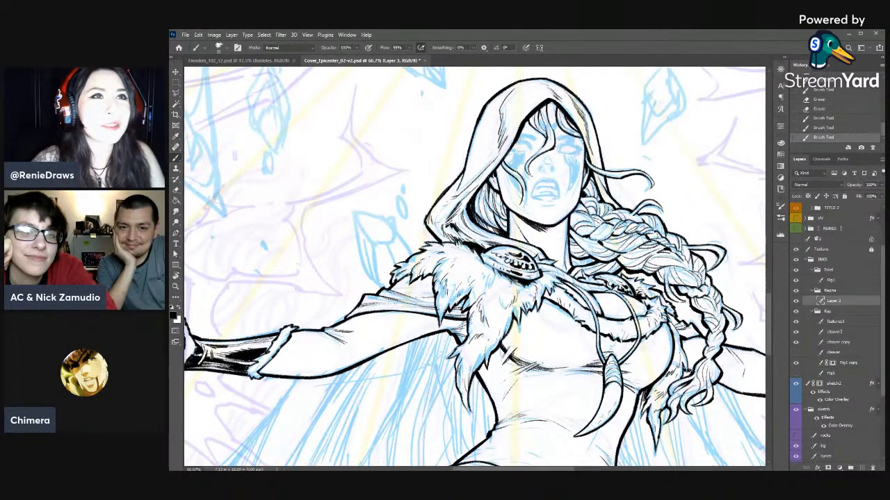
# - Add a new empty layer directly above Layer 3
pyautogui.moveTo(733, 347); pyautogui.dragTo(791, 344)
pyautogui.click(862, 468)
pyautogui.moveTo(525, 228); pyautogui.dragTo(572, 231)
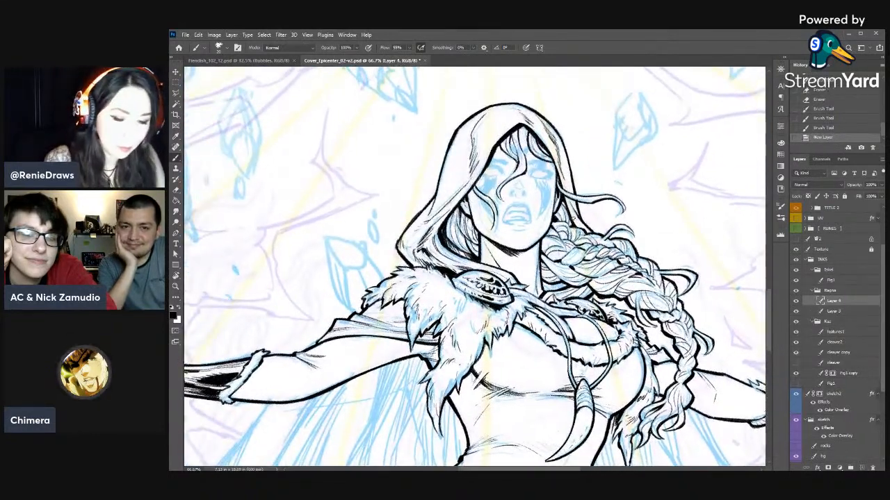
# - Ink the lids and iris outline of the woman's eye on the braid side
pyautogui.hotkey('ctrl', '+')
pyautogui.moveTo(560, 128); pyautogui.dragTo(563, 131)
pyautogui.moveTo(571, 117); pyautogui.dragTo(562, 125)
pyautogui.press('r')
pyautogui.moveTo(640, 123)
pyautogui.mouseDown()
pyautogui.moveTo(665, 159)
pyautogui.moveTo(691, 275)
pyautogui.mouseUp()
pyautogui.moveTo(642, 235); pyautogui.dragTo(653, 254)
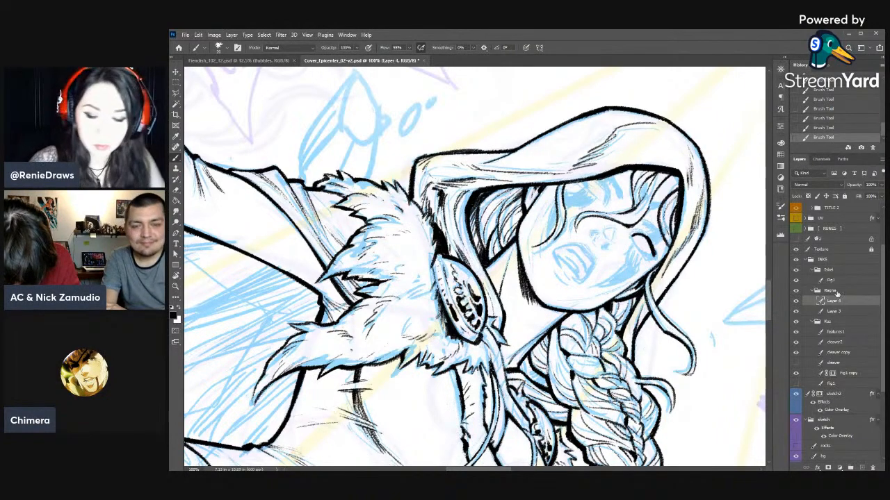
pyautogui.moveTo(628, 194); pyautogui.dragTo(622, 156)
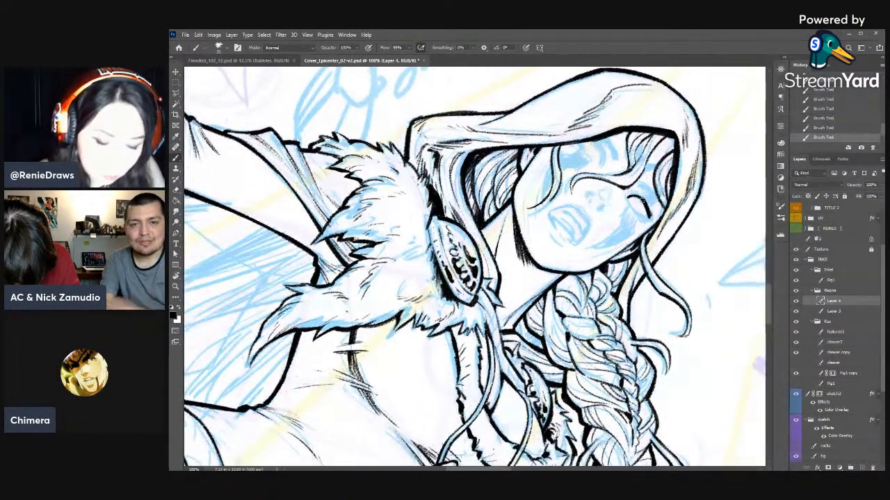
pyautogui.moveTo(647, 207)
pyautogui.mouseDown()
pyautogui.moveTo(652, 219)
pyautogui.moveTo(635, 212)
pyautogui.moveTo(654, 222)
pyautogui.mouseUp()
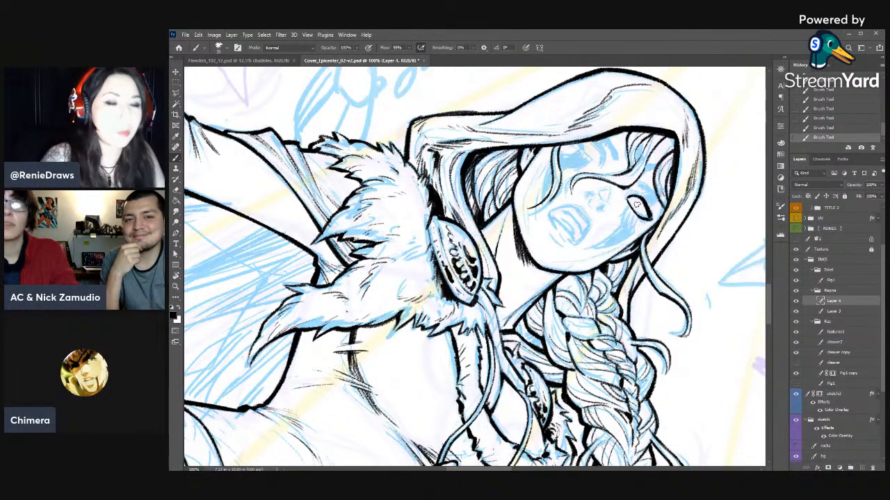
# - Refine the upper lid and brow line of the woman's eye on the braid side with alternating eraser and brush strokes
pyautogui.press('r')
pyautogui.moveTo(636, 205); pyautogui.dragTo(541, 107)
pyautogui.press('e')
pyautogui.moveTo(475, 148); pyautogui.dragTo(476, 173)
pyautogui.moveTo(544, 103)
pyautogui.mouseDown()
pyautogui.moveTo(558, 157)
pyautogui.moveTo(577, 159)
pyautogui.moveTo(556, 148)
pyautogui.mouseUp()
pyautogui.press('b')
pyautogui.press('e')
pyautogui.moveTo(557, 148)
pyautogui.mouseDown()
pyautogui.moveTo(547, 149)
pyautogui.moveTo(564, 150)
pyautogui.mouseUp()
pyautogui.press('b')
pyautogui.moveTo(565, 150)
pyautogui.mouseDown()
pyautogui.moveTo(574, 163)
pyautogui.moveTo(550, 151)
pyautogui.moveTo(576, 163)
pyautogui.moveTo(547, 139)
pyautogui.moveTo(571, 136)
pyautogui.mouseUp()
pyautogui.press('e')
pyautogui.moveTo(564, 137); pyautogui.dragTo(572, 137)
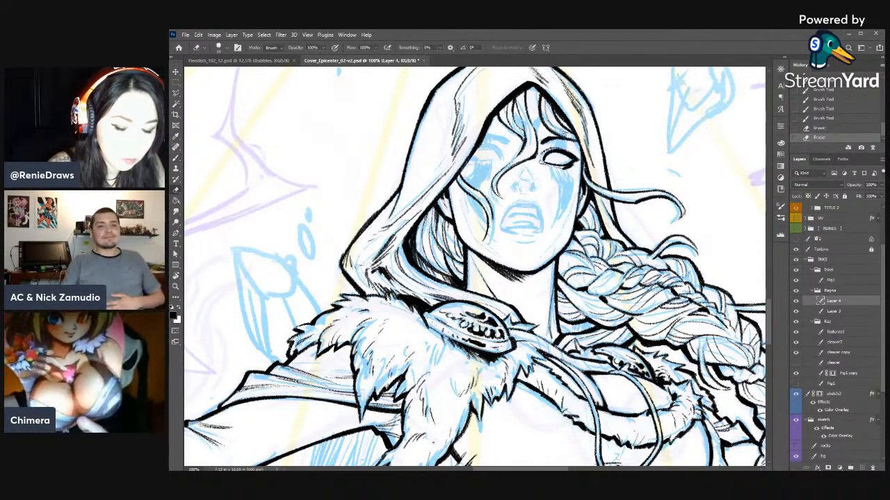
# - Ink the upper lid of the woman's other eye, on the side away from the braid, trimming the line with the eraser
pyautogui.press('r')
pyautogui.moveTo(629, 165)
pyautogui.mouseDown()
pyautogui.moveTo(592, 130)
pyautogui.moveTo(682, 253)
pyautogui.mouseUp()
pyautogui.press('b')
pyautogui.moveTo(533, 159); pyautogui.dragTo(540, 163)
pyautogui.moveTo(534, 160); pyautogui.dragTo(545, 165)
pyautogui.moveTo(537, 161)
pyautogui.mouseDown()
pyautogui.moveTo(550, 175)
pyautogui.moveTo(541, 168)
pyautogui.mouseUp()
pyautogui.press('e')
pyautogui.moveTo(534, 166)
pyautogui.mouseDown()
pyautogui.moveTo(550, 169)
pyautogui.moveTo(549, 177)
pyautogui.mouseUp()
pyautogui.press('b')
pyautogui.moveTo(544, 168); pyautogui.dragTo(548, 181)
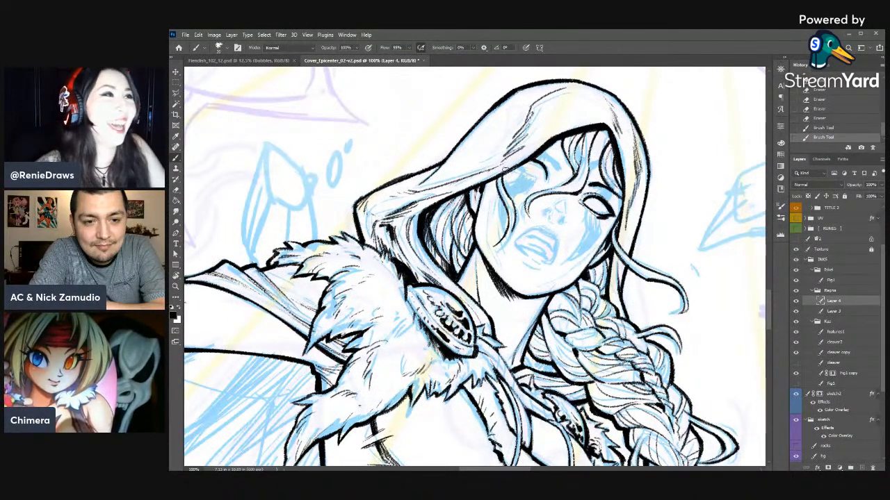
# - Thicken the upper lash line of the eye away from the braid and trim its edge
pyautogui.moveTo(531, 159); pyautogui.dragTo(538, 162)
pyautogui.moveTo(529, 159); pyautogui.dragTo(542, 169)
pyautogui.press('e')
pyautogui.moveTo(531, 162); pyautogui.dragTo(543, 165)
pyautogui.press('b')
pyautogui.moveTo(535, 161)
pyautogui.mouseDown()
pyautogui.moveTo(549, 176)
pyautogui.moveTo(611, 189)
pyautogui.moveTo(566, 211)
pyautogui.mouseUp()
# - Shape the outline and corners of the eye away from the braid with short alternating eraser and brush strokes
pyautogui.press('r')
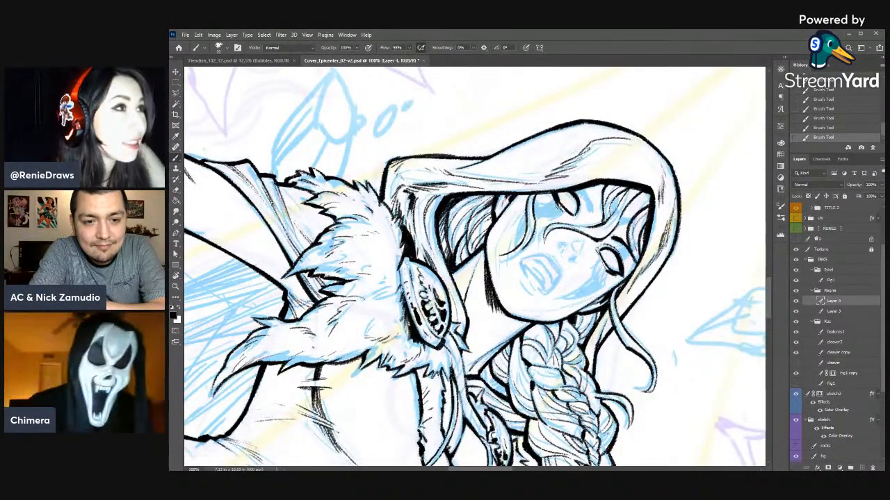
pyautogui.press('e')
pyautogui.moveTo(549, 189); pyautogui.dragTo(559, 205)
pyautogui.moveTo(556, 200); pyautogui.dragTo(560, 208)
pyautogui.moveTo(557, 202); pyautogui.dragTo(559, 203)
pyautogui.press('b')
pyautogui.moveTo(554, 197); pyautogui.dragTo(563, 208)
pyautogui.press('e')
pyautogui.moveTo(560, 204); pyautogui.dragTo(566, 211)
pyautogui.press('b')
pyautogui.moveTo(560, 205); pyautogui.dragTo(571, 214)
pyautogui.press('e')
pyautogui.moveTo(569, 211); pyautogui.dragTo(574, 216)
pyautogui.press('b')
pyautogui.press('e')
pyautogui.press('b')
pyautogui.moveTo(572, 214)
pyautogui.mouseDown()
pyautogui.moveTo(556, 189)
pyautogui.moveTo(491, 155)
pyautogui.moveTo(570, 178)
pyautogui.mouseUp()
pyautogui.press('e')
pyautogui.press('b')
# - Touch up the small lines at the edge of the eye away from the braid, erasing and re-inking them
pyautogui.press('r')
pyautogui.press('space')
pyautogui.press('e')
pyautogui.moveTo(570, 175); pyautogui.dragTo(574, 178)
pyautogui.press('b')
pyautogui.moveTo(573, 174); pyautogui.dragTo(576, 179)
pyautogui.press('e')
pyautogui.press('b')
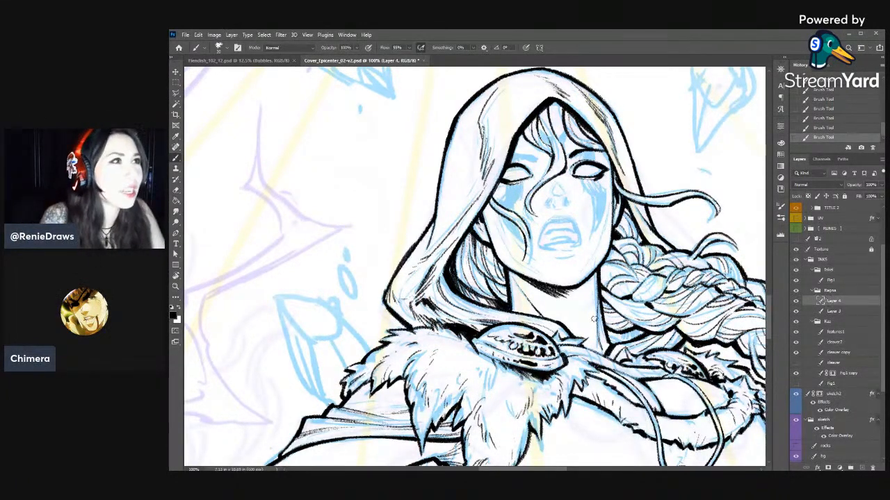
# - Erase excess ink around the woman's eyes
pyautogui.moveTo(488, 208)
pyautogui.mouseDown()
pyautogui.moveTo(576, 106)
pyautogui.moveTo(535, 139)
pyautogui.mouseUp()
pyautogui.press('e')
pyautogui.moveTo(568, 91); pyautogui.dragTo(544, 126)
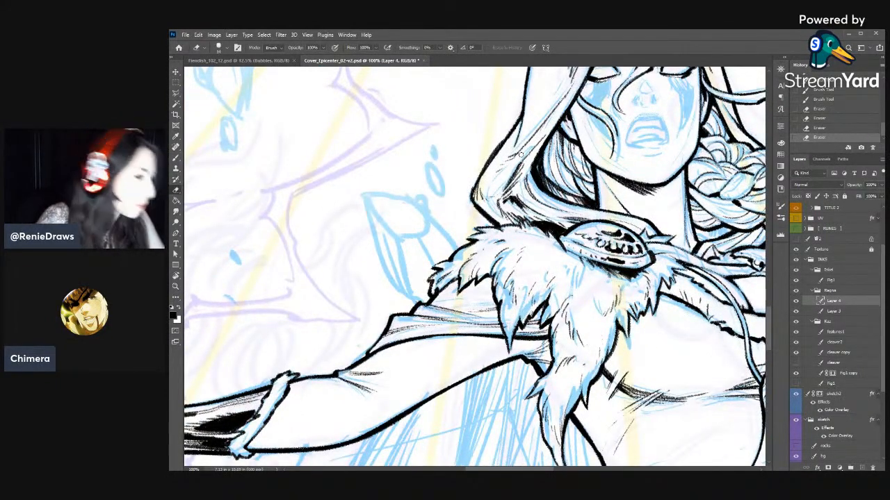
pyautogui.moveTo(580, 219); pyautogui.dragTo(525, 287)
pyautogui.press('r')
pyautogui.moveTo(687, 139)
pyautogui.mouseDown()
pyautogui.moveTo(697, 157)
pyautogui.moveTo(700, 214)
pyautogui.mouseUp()
pyautogui.press('b')
pyautogui.press('e')
pyautogui.moveTo(664, 188); pyautogui.dragTo(656, 185)
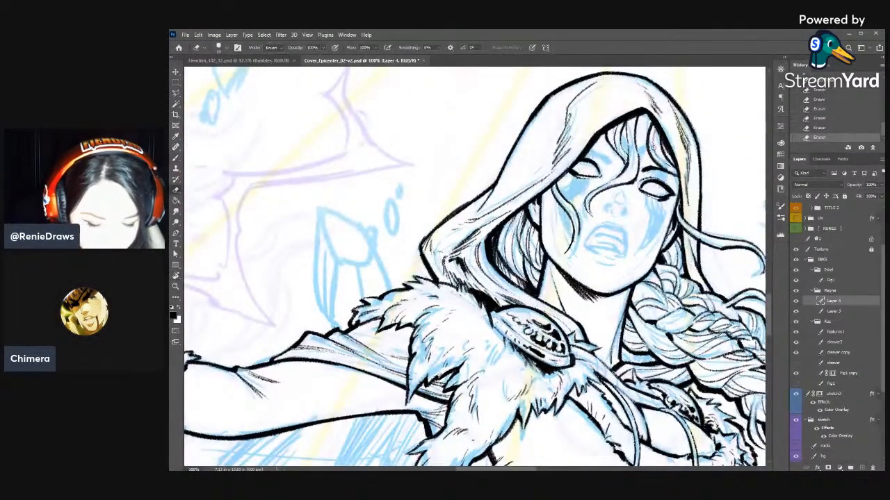
# - Adjust the eraser tip and refine the upper lash line and outer corner of the braid-side eye
pyautogui.rightClick(652, 148)
pyautogui.click(641, 168)
pyautogui.press('Return')
pyautogui.moveTo(633, 306); pyautogui.dragTo(629, 280)
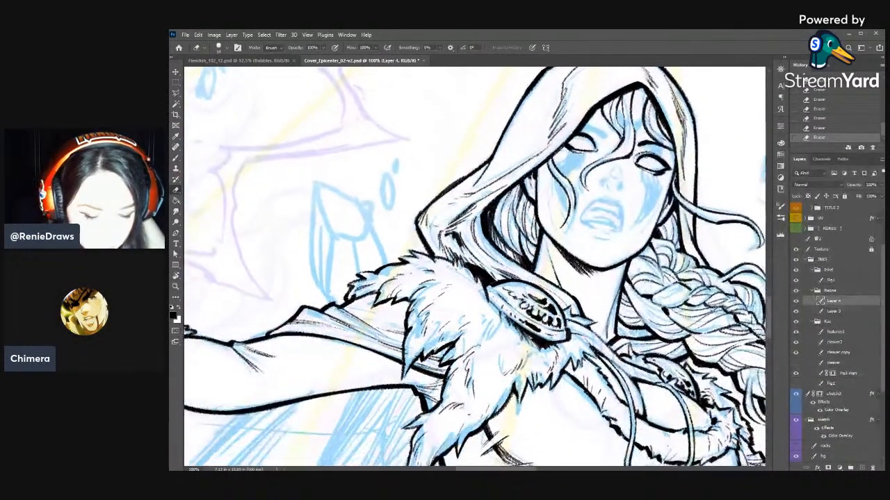
pyautogui.press('b')
pyautogui.moveTo(637, 161)
pyautogui.mouseDown()
pyautogui.moveTo(645, 152)
pyautogui.moveTo(656, 163)
pyautogui.mouseUp()
pyautogui.press('e')
pyautogui.moveTo(662, 168); pyautogui.dragTo(655, 160)
pyautogui.press('e')
pyautogui.press('b')
pyautogui.moveTo(662, 165); pyautogui.dragTo(671, 169)
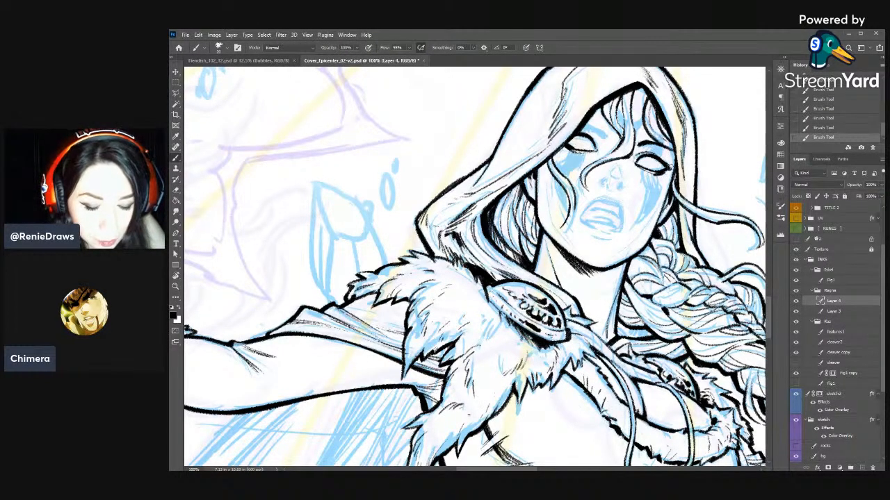
pyautogui.press('e')
pyautogui.press('b')
pyautogui.moveTo(656, 157)
pyautogui.mouseDown()
pyautogui.moveTo(672, 164)
pyautogui.moveTo(682, 203)
pyautogui.mouseUp()
# - Sharpen the upper lash line of the eye away from the braid with short brush strokes and eraser trims
pyautogui.press('e')
pyautogui.press('r')
pyautogui.press('b')
pyautogui.moveTo(602, 161); pyautogui.dragTo(617, 169)
pyautogui.moveTo(607, 163); pyautogui.dragTo(617, 169)
pyautogui.press('e')
pyautogui.press('b')
pyautogui.moveTo(612, 165); pyautogui.dragTo(616, 171)
pyautogui.press('e')
pyautogui.press('b')
pyautogui.press('e')
pyautogui.moveTo(613, 168); pyautogui.dragTo(618, 169)
pyautogui.press('b')
pyautogui.moveTo(615, 166); pyautogui.dragTo(620, 168)
pyautogui.press('e')
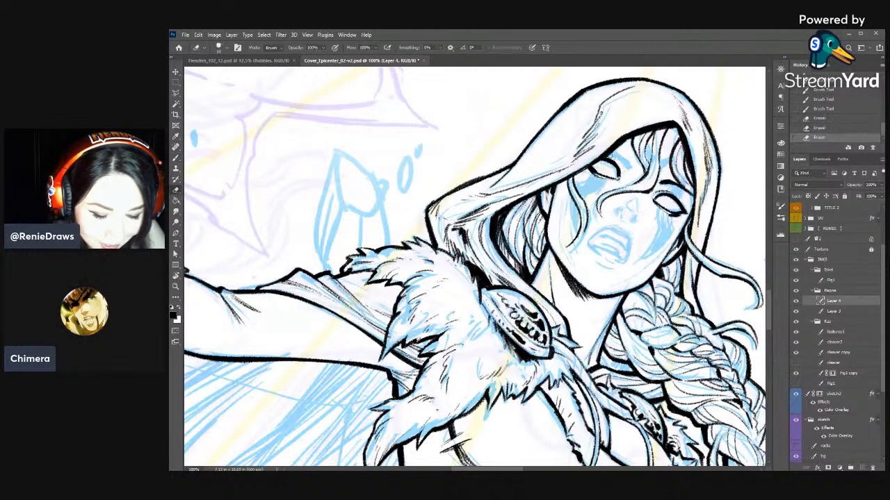
# - Refine the lid corners and the lines just above the eye away from the braid
pyautogui.press('b')
pyautogui.moveTo(600, 157); pyautogui.dragTo(603, 159)
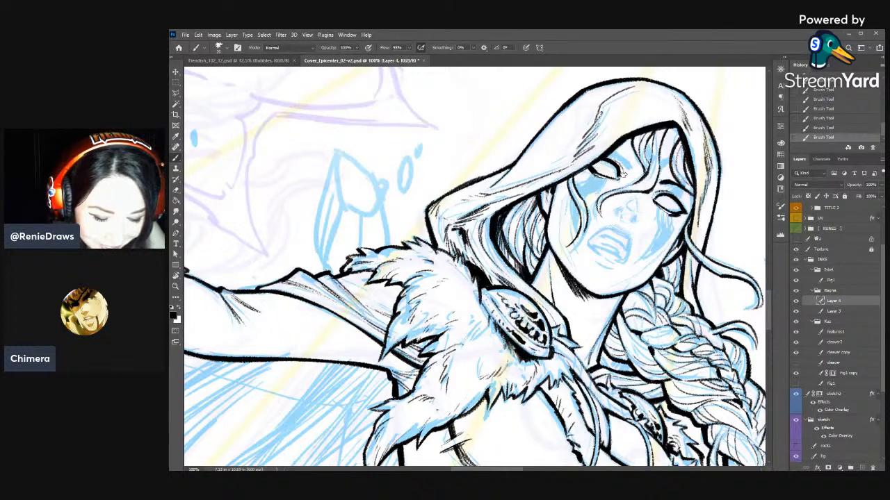
pyautogui.press('e')
pyautogui.moveTo(619, 164); pyautogui.dragTo(627, 164)
pyautogui.press('b')
pyautogui.moveTo(614, 155)
pyautogui.mouseDown()
pyautogui.moveTo(626, 161)
pyautogui.moveTo(620, 156)
pyautogui.moveTo(616, 169)
pyautogui.moveTo(621, 154)
pyautogui.moveTo(609, 152)
pyautogui.moveTo(628, 166)
pyautogui.mouseUp()
pyautogui.press('e')
pyautogui.press('b')
pyautogui.moveTo(623, 157)
pyautogui.mouseDown()
pyautogui.moveTo(631, 170)
pyautogui.moveTo(621, 169)
pyautogui.mouseUp()
pyautogui.press('e')
# - Ink both of the woman's eyebrows, trimming the braid-side brow with the eraser
pyautogui.press('r')
pyautogui.moveTo(625, 166)
pyautogui.mouseDown()
pyautogui.moveTo(565, 110)
pyautogui.moveTo(536, 97)
pyautogui.mouseUp()
pyautogui.moveTo(542, 159); pyautogui.dragTo(616, 257)
pyautogui.press('b')
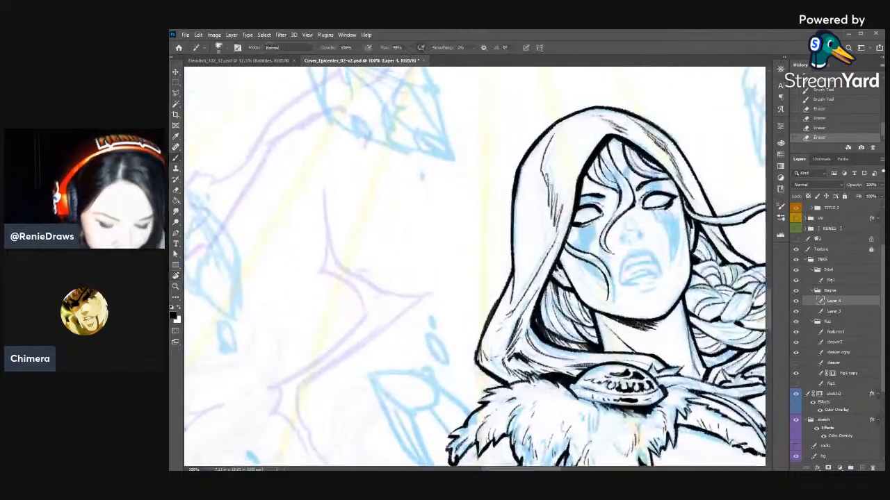
pyautogui.moveTo(644, 182); pyautogui.dragTo(655, 177)
pyautogui.moveTo(646, 184); pyautogui.dragTo(654, 177)
pyautogui.press('e')
pyautogui.moveTo(645, 182); pyautogui.dragTo(652, 178)
pyautogui.moveTo(645, 183); pyautogui.dragTo(651, 179)
pyautogui.moveTo(638, 185)
pyautogui.mouseDown()
pyautogui.moveTo(656, 179)
pyautogui.moveTo(646, 183)
pyautogui.mouseUp()
pyautogui.press('b')
pyautogui.moveTo(580, 200); pyautogui.dragTo(600, 194)
pyautogui.moveTo(583, 196); pyautogui.dragTo(595, 195)
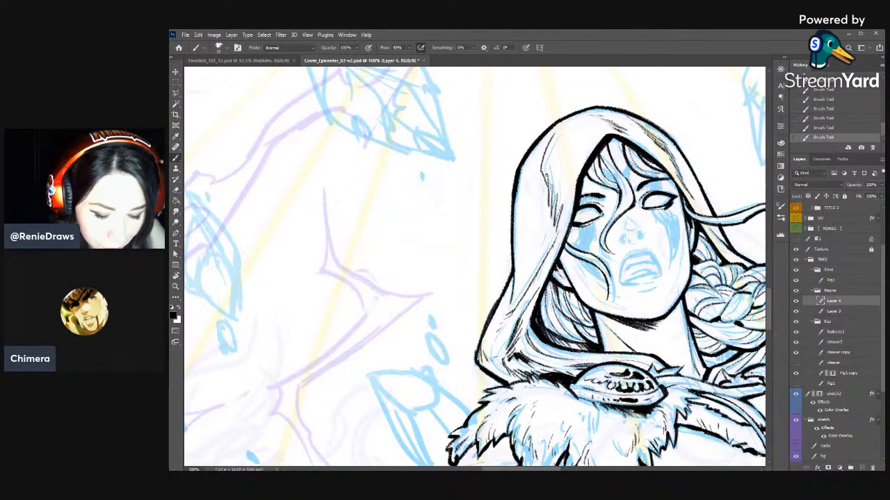
# - Ink the nostrils and underside of the woman's nose, cleaning the edges with the eraser
pyautogui.press('r')
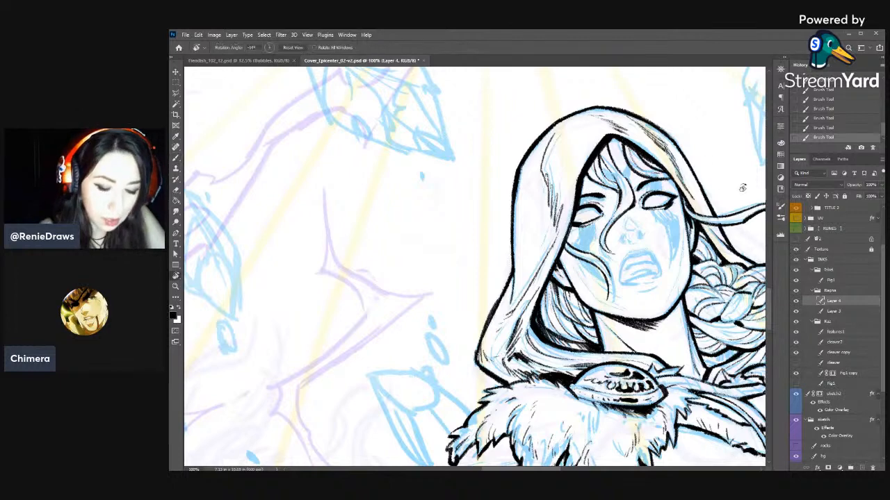
pyautogui.moveTo(705, 175); pyautogui.dragTo(711, 193)
pyautogui.press('space')
pyautogui.moveTo(660, 244); pyautogui.dragTo(650, 189)
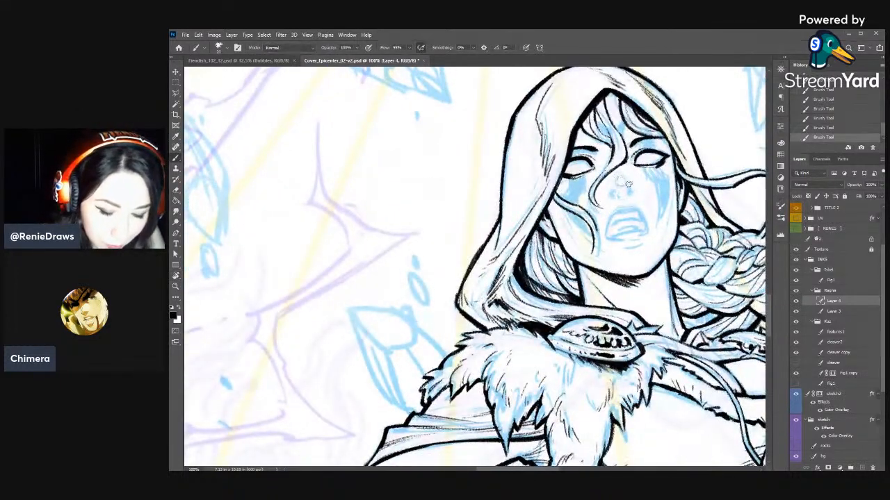
pyautogui.press('e')
pyautogui.press('b')
pyautogui.moveTo(624, 181); pyautogui.dragTo(628, 186)
pyautogui.moveTo(621, 185)
pyautogui.mouseDown()
pyautogui.moveTo(621, 200)
pyautogui.moveTo(628, 195)
pyautogui.mouseUp()
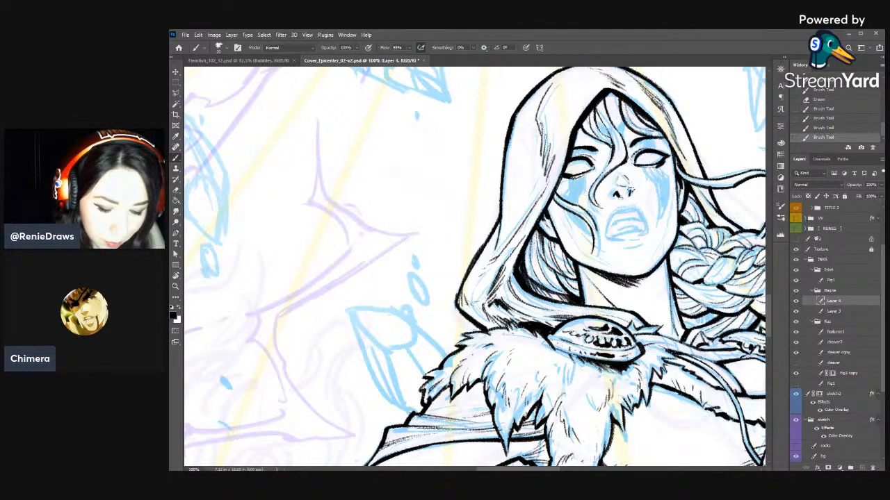
pyautogui.press('e')
pyautogui.moveTo(626, 194)
pyautogui.mouseDown()
pyautogui.moveTo(623, 184)
pyautogui.moveTo(617, 195)
pyautogui.mouseUp()
pyautogui.press('b')
pyautogui.press('e')
pyautogui.press('b')
pyautogui.moveTo(616, 193); pyautogui.dragTo(615, 181)
pyautogui.press('e')
pyautogui.press('b')
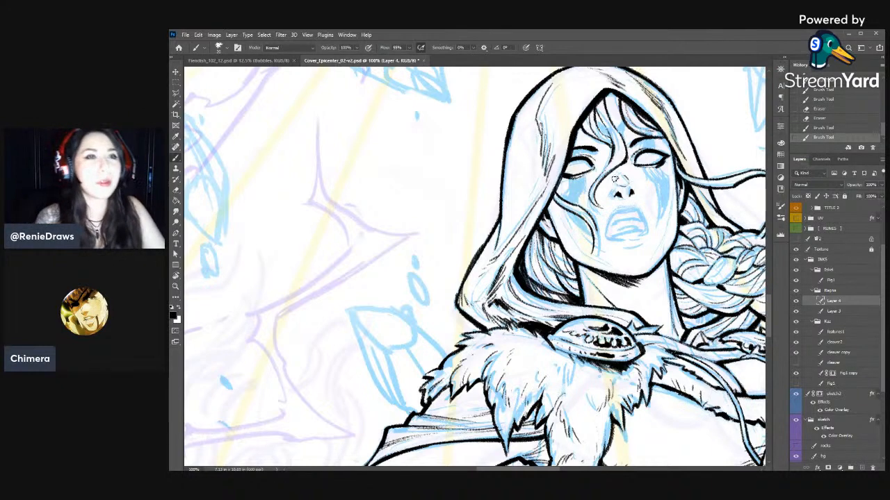
# - Clean up the ink between the inner corner of the braid-side eye and the loose hair strand
pyautogui.moveTo(657, 307); pyautogui.dragTo(524, 298)
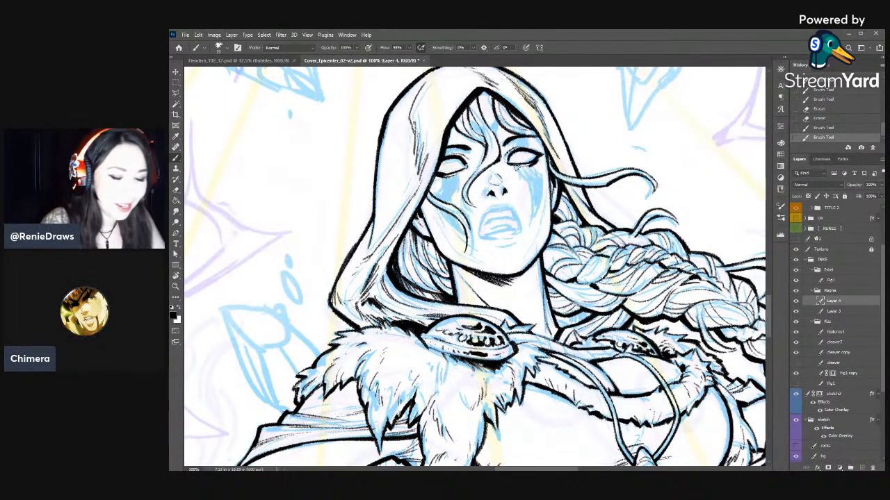
pyautogui.press('e')
pyautogui.moveTo(506, 150); pyautogui.dragTo(503, 162)
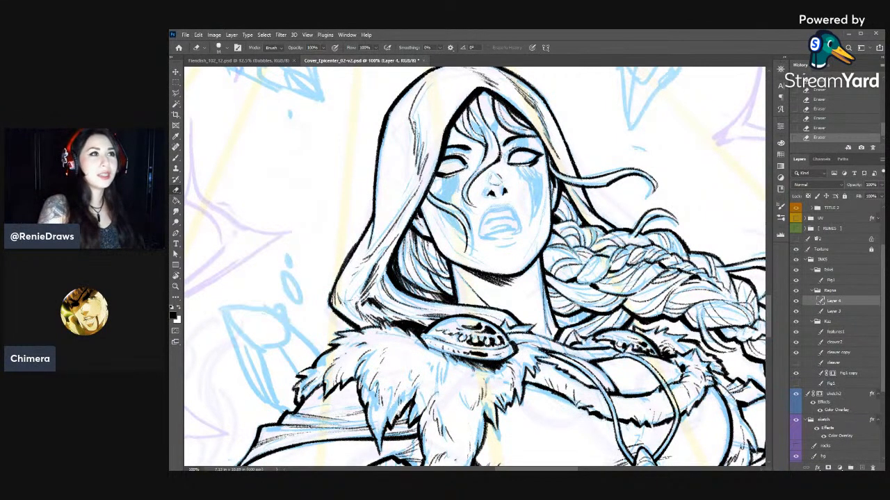
pyautogui.press('b')
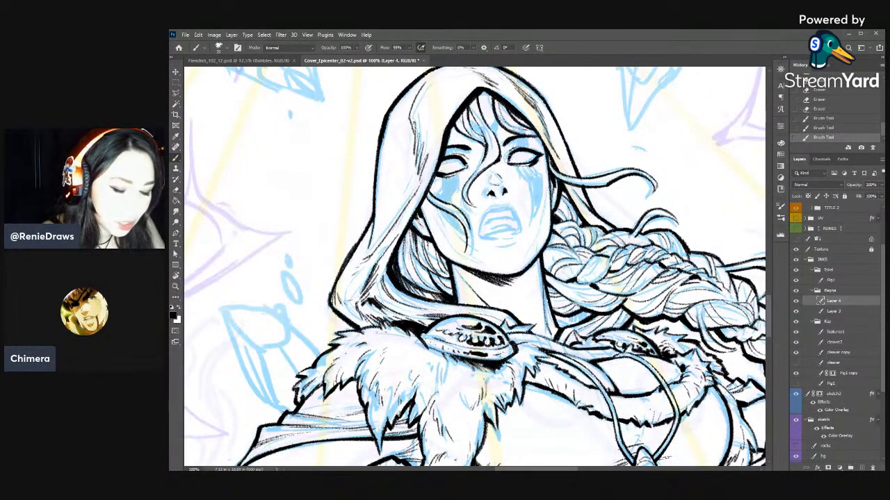
# - Refine the inner end of the woman's braid-side brow with small eraser and brush touches
pyautogui.press('e')
pyautogui.moveTo(515, 144)
pyautogui.mouseDown()
pyautogui.moveTo(504, 162)
pyautogui.moveTo(515, 147)
pyautogui.mouseUp()
pyautogui.moveTo(510, 150)
pyautogui.mouseDown()
pyautogui.moveTo(517, 146)
pyautogui.moveTo(511, 151)
pyautogui.mouseUp()
pyautogui.press('b')
pyautogui.moveTo(520, 146); pyautogui.dragTo(510, 148)
pyautogui.press('e')
pyautogui.press('r')
# - Re-ink the braid-side brow along its length and trim the excess ink around it
pyautogui.moveTo(585, 103); pyautogui.dragTo(651, 179)
pyautogui.press('b')
pyautogui.moveTo(556, 185); pyautogui.dragTo(579, 188)
pyautogui.moveTo(569, 183); pyautogui.dragTo(586, 194)
pyautogui.moveTo(575, 185)
pyautogui.mouseDown()
pyautogui.moveTo(591, 203)
pyautogui.moveTo(587, 196)
pyautogui.mouseUp()
pyautogui.press('e')
pyautogui.moveTo(581, 187)
pyautogui.mouseDown()
pyautogui.moveTo(589, 198)
pyautogui.moveTo(551, 188)
pyautogui.mouseUp()
pyautogui.moveTo(554, 182)
pyautogui.mouseDown()
pyautogui.moveTo(499, 156)
pyautogui.moveTo(504, 135)
pyautogui.mouseUp()
pyautogui.press('r')
pyautogui.press('b')
pyautogui.moveTo(498, 143)
pyautogui.mouseDown()
pyautogui.moveTo(509, 135)
pyautogui.moveTo(497, 146)
pyautogui.mouseUp()
pyautogui.press('e')
pyautogui.moveTo(493, 151); pyautogui.dragTo(497, 146)
pyautogui.moveTo(494, 152); pyautogui.dragTo(499, 147)
pyautogui.press('r')
pyautogui.moveTo(577, 150); pyautogui.dragTo(636, 159)
# - Reshape both nostrils with short ink strokes and trim their edges with the eraser
pyautogui.press('b')
pyautogui.press('e')
pyautogui.moveTo(516, 198); pyautogui.dragTo(520, 199)
pyautogui.press('b')
pyautogui.press('e')
pyautogui.press('b')
pyautogui.moveTo(516, 194); pyautogui.dragTo(519, 199)
pyautogui.press('e')
pyautogui.press('b')
pyautogui.moveTo(524, 192); pyautogui.dragTo(499, 200)
pyautogui.press('e')
pyautogui.press('b')
pyautogui.press('e')
pyautogui.moveTo(497, 194); pyautogui.dragTo(501, 197)
pyautogui.moveTo(560, 170); pyautogui.dragTo(557, 175)
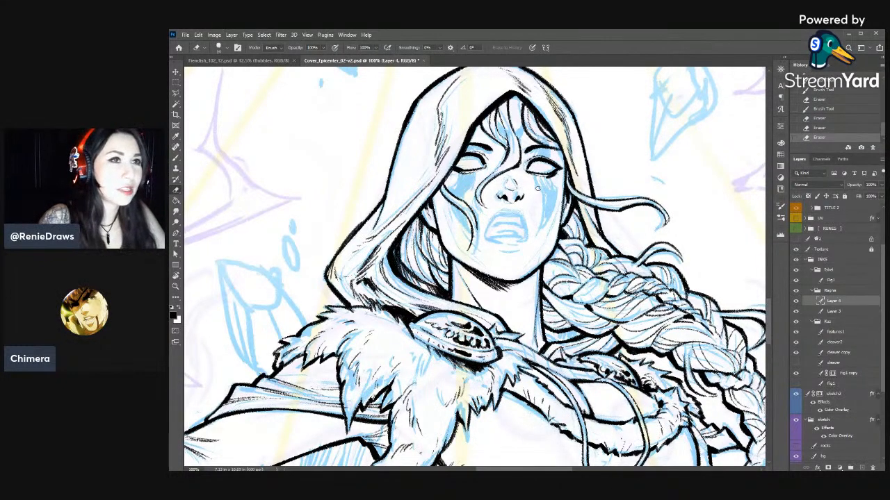
# - Ink small marks around the tip of the nose and trim them with the eraser
pyautogui.moveTo(537, 188)
pyautogui.mouseDown()
pyautogui.moveTo(505, 116)
pyautogui.moveTo(508, 193)
pyautogui.moveTo(563, 201)
pyautogui.moveTo(522, 209)
pyautogui.moveTo(538, 221)
pyautogui.moveTo(550, 208)
pyautogui.moveTo(536, 197)
pyautogui.mouseUp()
pyautogui.press('b')
pyautogui.press('e')
pyautogui.press('b')
pyautogui.press('e')
pyautogui.press('b')
pyautogui.press('e')
pyautogui.press('b')
pyautogui.moveTo(537, 198); pyautogui.dragTo(533, 199)
pyautogui.press('e')
pyautogui.press('b')
pyautogui.press('e')
pyautogui.moveTo(535, 195); pyautogui.dragTo(531, 202)
pyautogui.press('b')
pyautogui.moveTo(531, 200); pyautogui.dragTo(536, 198)
pyautogui.press('e')
pyautogui.moveTo(536, 194); pyautogui.dragTo(541, 198)
pyautogui.moveTo(539, 196); pyautogui.dragTo(538, 200)
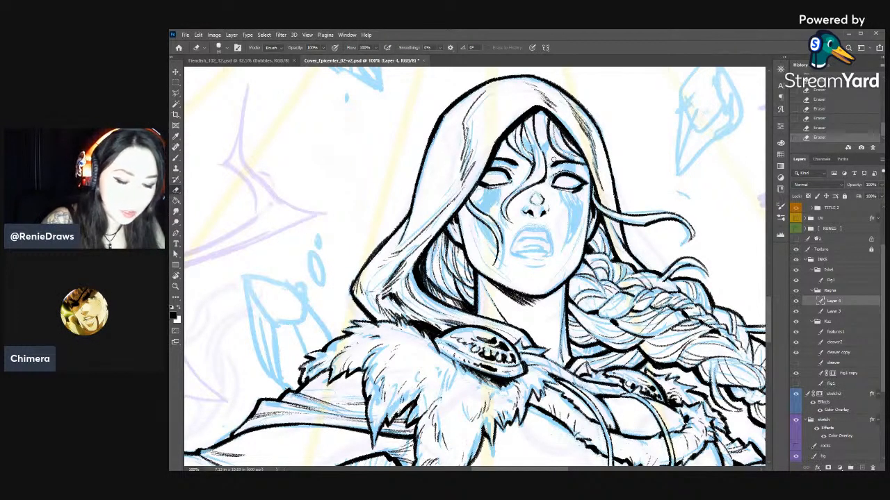
# - Thicken the inner half of the braid-side brow and tidy its edge
pyautogui.press('b')
pyautogui.moveTo(553, 167); pyautogui.dragTo(569, 162)
pyautogui.moveTo(563, 164)
pyautogui.mouseDown()
pyautogui.moveTo(571, 160)
pyautogui.moveTo(554, 167)
pyautogui.moveTo(564, 162)
pyautogui.mouseUp()
pyautogui.press('e')
pyautogui.press('b')
pyautogui.moveTo(554, 166); pyautogui.dragTo(571, 166)
pyautogui.press('e')
pyautogui.press('b')
# - Thicken and reshape the hood-side brow with brush strokes, trimming its underside with the eraser
pyautogui.moveTo(494, 159); pyautogui.dragTo(509, 161)
pyautogui.moveTo(495, 158); pyautogui.dragTo(517, 160)
pyautogui.press('e')
pyautogui.moveTo(493, 162); pyautogui.dragTo(517, 165)
pyautogui.press('b')
pyautogui.moveTo(503, 158); pyautogui.dragTo(512, 168)
pyautogui.press('e')
pyautogui.press('b')
pyautogui.moveTo(498, 164); pyautogui.dragTo(511, 163)
pyautogui.moveTo(502, 159); pyautogui.dragTo(515, 165)
pyautogui.moveTo(507, 160); pyautogui.dragTo(516, 167)
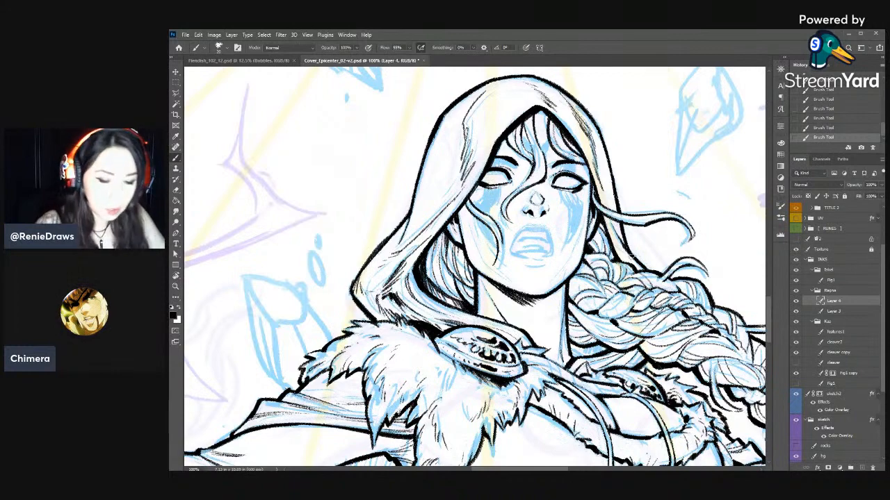
# - Raise the opacity of the sketch2 layer to 82% with the whole cover in view
pyautogui.hotkey('ctrl', '-')
pyautogui.hotkey('ctrl', '-')
pyautogui.hotkey('ctrl', '-')
pyautogui.hotkey('ctrl', '-')
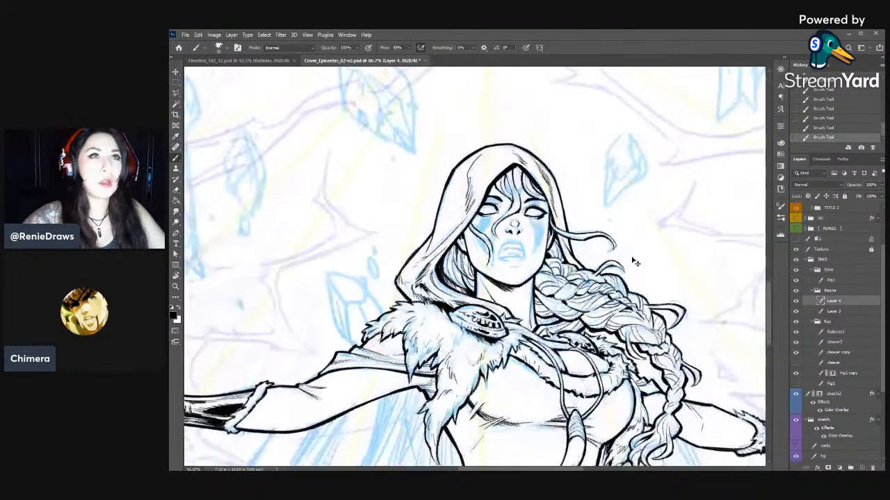
pyautogui.hotkey('ctrl', '-')
pyautogui.hotkey('ctrl', '-')
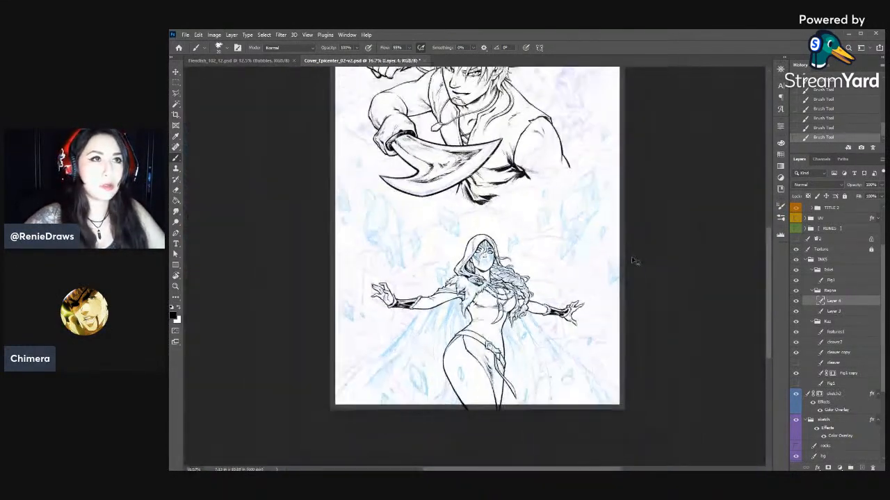
pyautogui.hotkey('ctrl', '+')
pyautogui.click(827, 322)
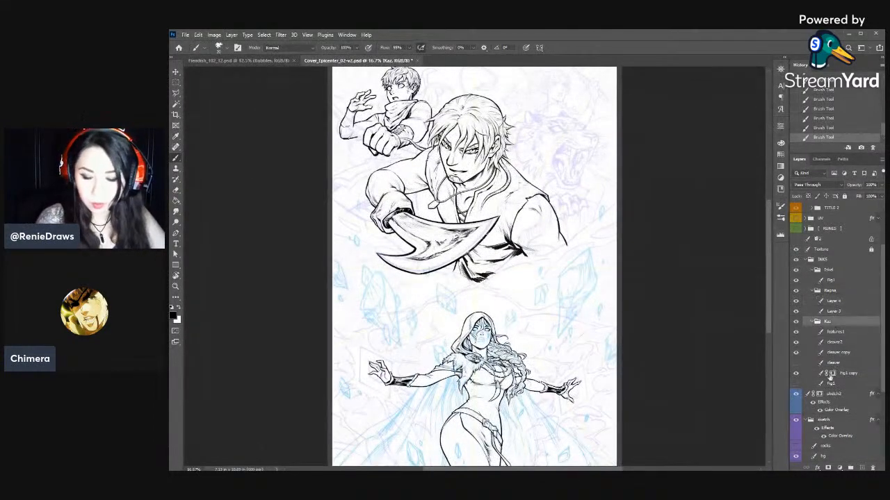
pyautogui.click(836, 394)
pyautogui.click(880, 185)
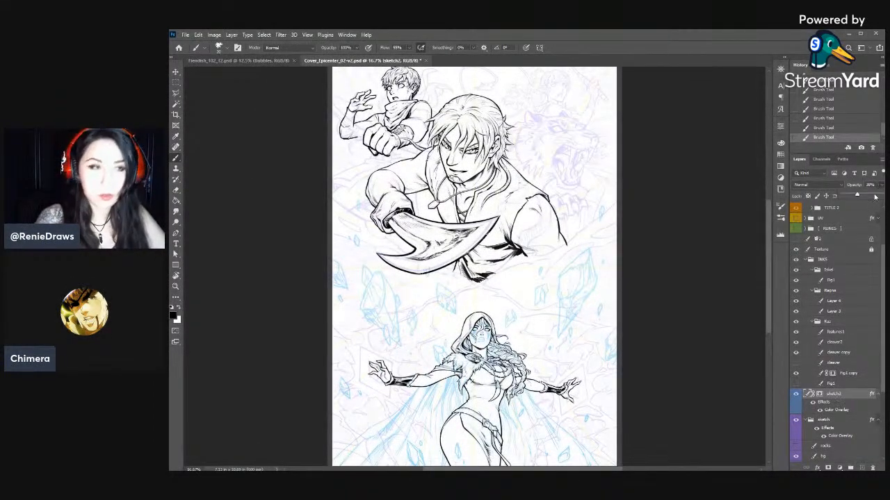
pyautogui.click(874, 197)
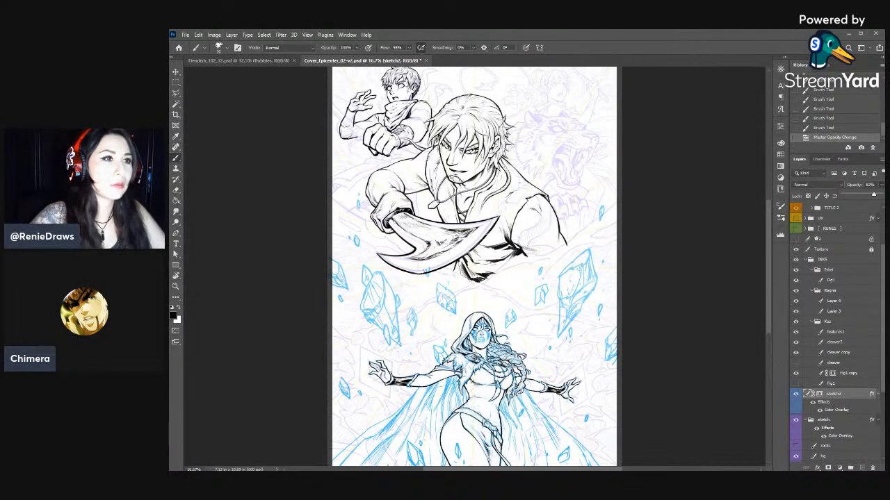
pyautogui.press('Return')
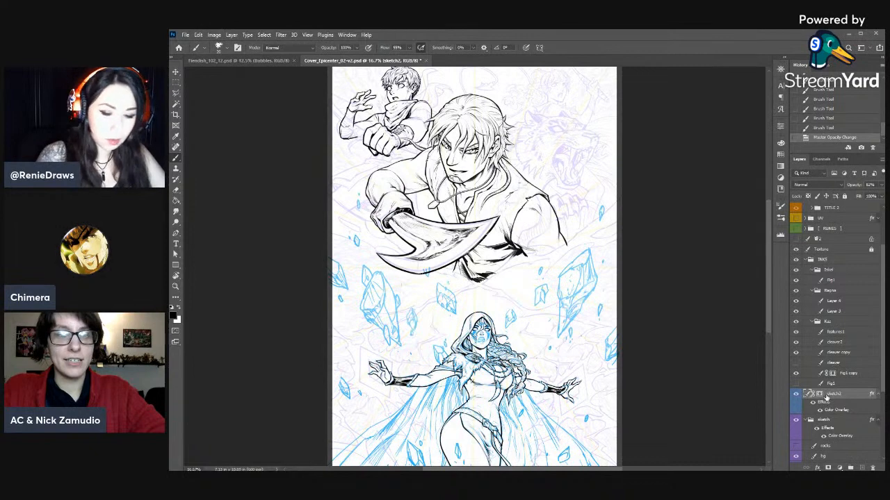
# - Raise the opacity of the sketch group and look over the full cover composition
pyautogui.click(836, 417)
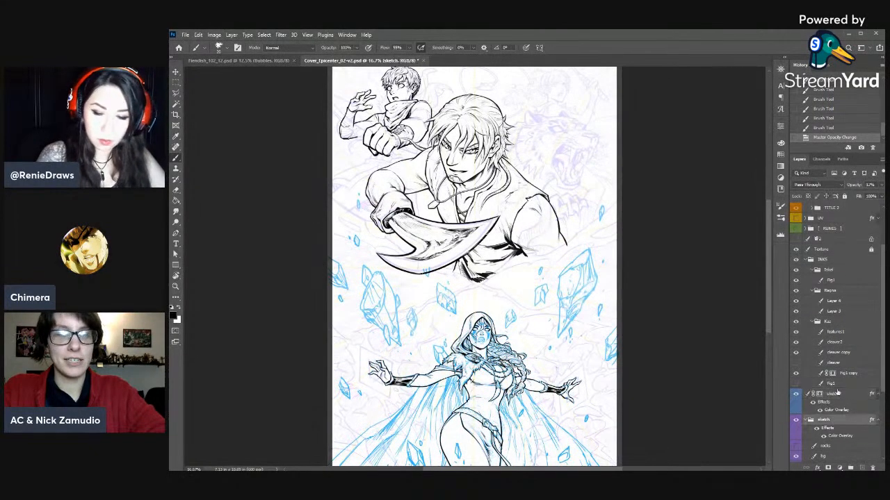
pyautogui.click(882, 185)
pyautogui.click(872, 195)
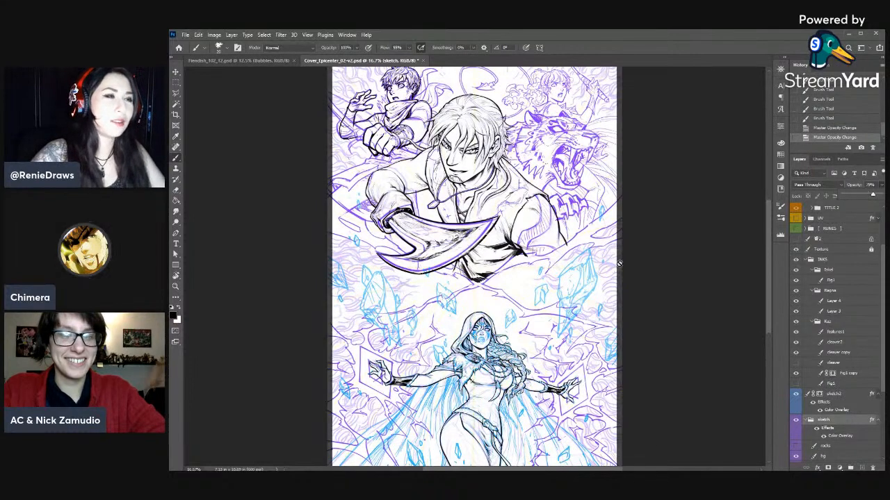
pyautogui.press('z')
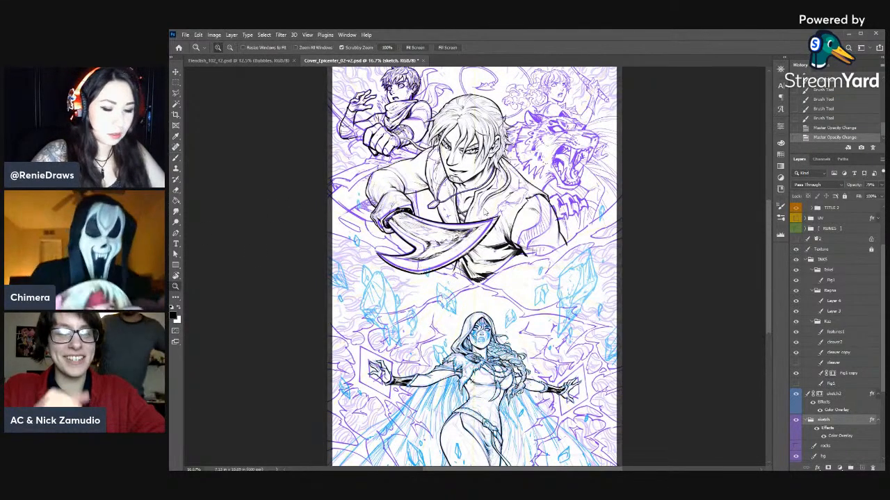
pyautogui.scroll(-1, 507, 220)
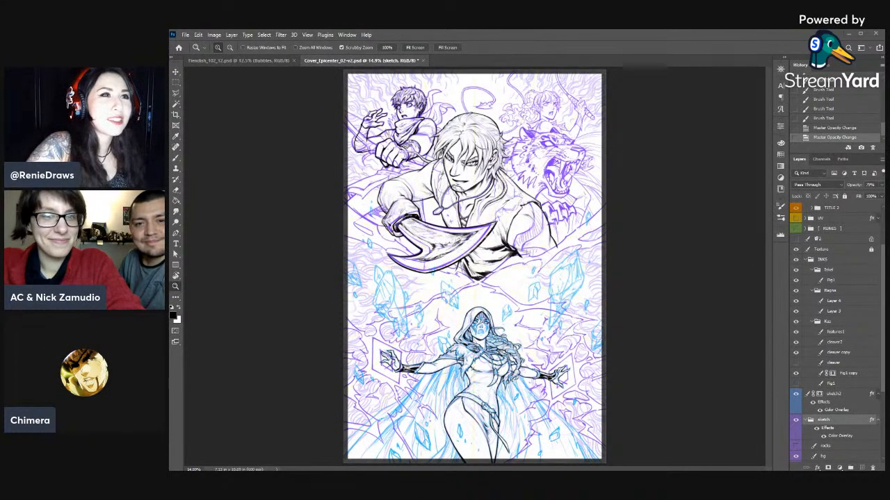
pyautogui.scroll(1, 717, 292)
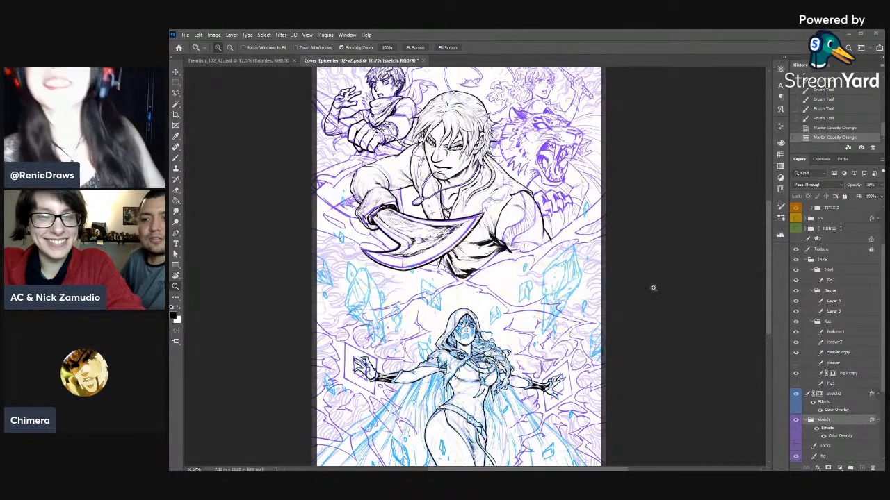
pyautogui.click(680, 315)
pyautogui.moveTo(565, 349); pyautogui.dragTo(678, 371)
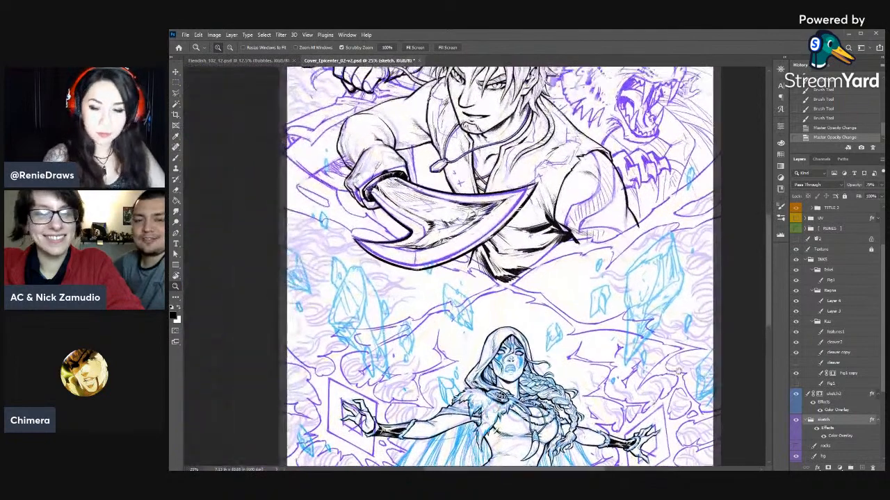
# - Revert both sketch opacity changes and return to the woman's face on Layer 4
pyautogui.click(832, 119)
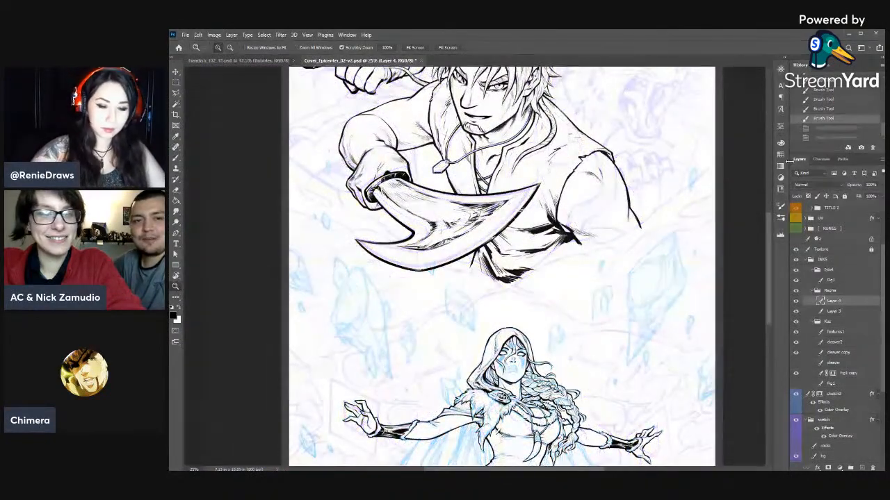
pyautogui.moveTo(612, 343); pyautogui.dragTo(631, 217)
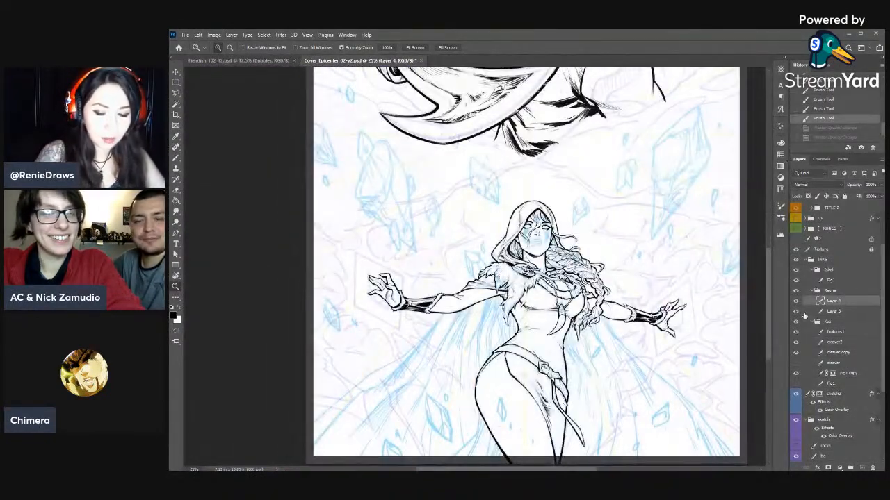
pyautogui.hotkey('ctrl', '+')
pyautogui.hotkey('ctrl', '+')
pyautogui.hotkey('ctrl', '+')
pyautogui.hotkey('ctrl', '+')
pyautogui.moveTo(634, 277); pyautogui.dragTo(441, 342)
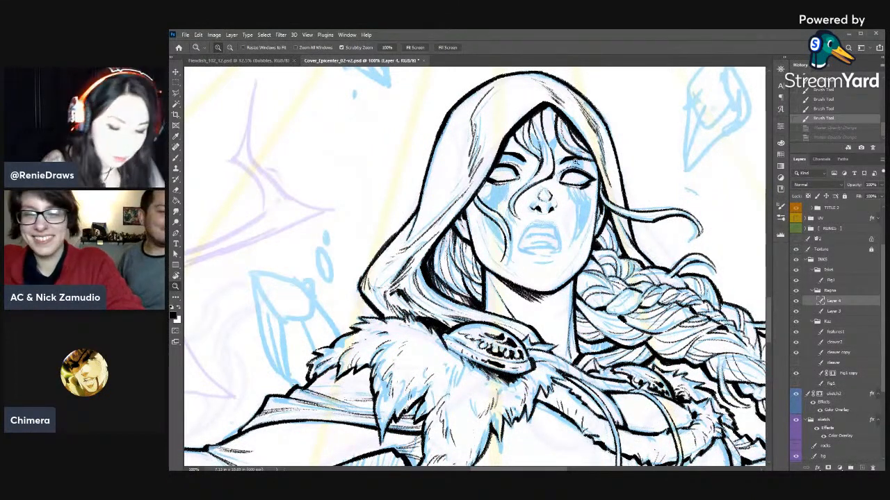
# - Lasso the braid-side eye, nudge it slightly upward, and clear the selection
pyautogui.press('l')
pyautogui.moveTo(556, 180)
pyautogui.mouseDown()
pyautogui.moveTo(600, 187)
pyautogui.moveTo(560, 189)
pyautogui.moveTo(595, 171)
pyautogui.mouseUp()
pyautogui.doubleClick(595, 171)
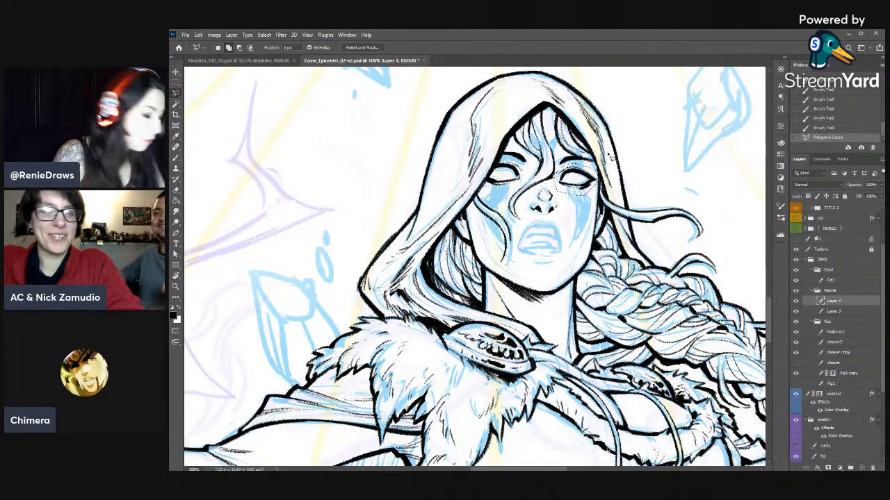
pyautogui.press('v')
pyautogui.press('Up')
pyautogui.press('Up')
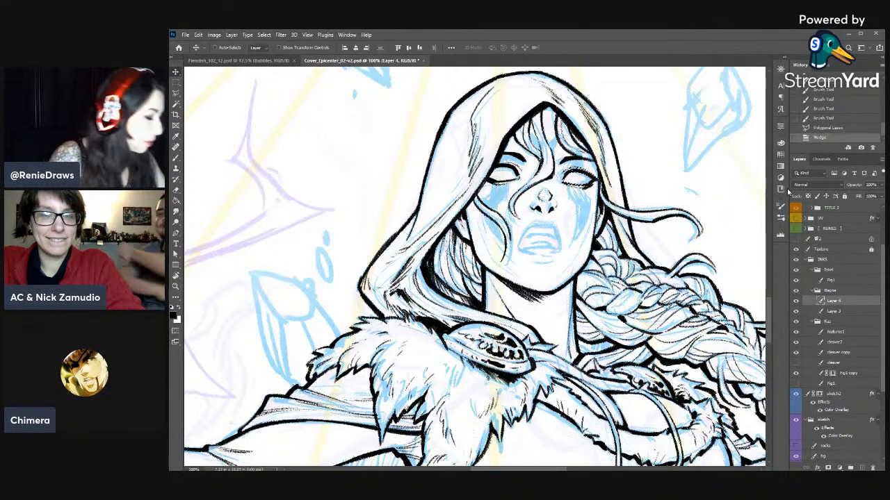
pyautogui.hotkey('ctrl', 'd')
# - Rework the inner end of the braid-side brow above the moved eye and touch up the nearby hair
pyautogui.press('e')
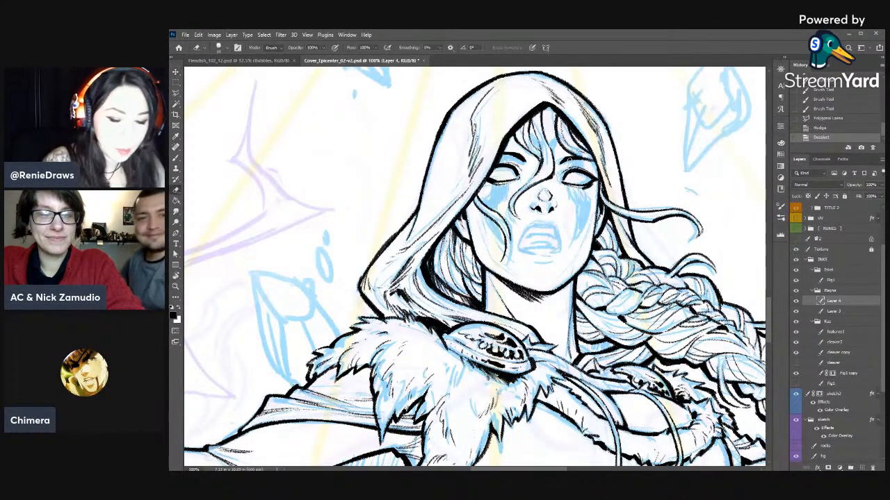
pyautogui.moveTo(565, 164); pyautogui.dragTo(569, 167)
pyautogui.moveTo(566, 165); pyautogui.dragTo(573, 165)
pyautogui.press('b')
pyautogui.moveTo(567, 167); pyautogui.dragTo(569, 169)
pyautogui.press('e')
pyautogui.press('b')
pyautogui.moveTo(564, 170); pyautogui.dragTo(571, 166)
pyautogui.moveTo(567, 167); pyautogui.dragTo(571, 166)
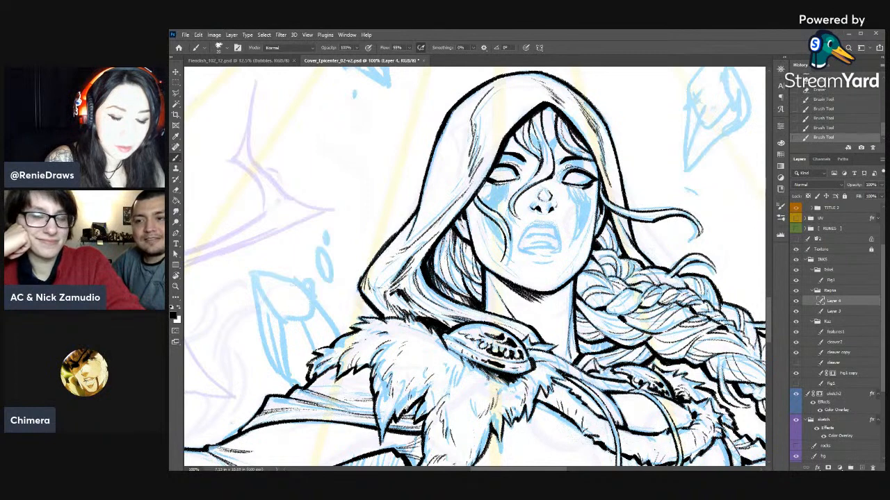
pyautogui.moveTo(528, 138); pyautogui.dragTo(527, 141)
# - Clean up and re-ink the outer corner of the braid-side eye
pyautogui.press('e')
pyautogui.moveTo(601, 184); pyautogui.dragTo(598, 176)
pyautogui.press('b')
pyautogui.moveTo(595, 181); pyautogui.dragTo(596, 177)
pyautogui.moveTo(592, 181); pyautogui.dragTo(598, 177)
pyautogui.moveTo(593, 183); pyautogui.dragTo(597, 179)
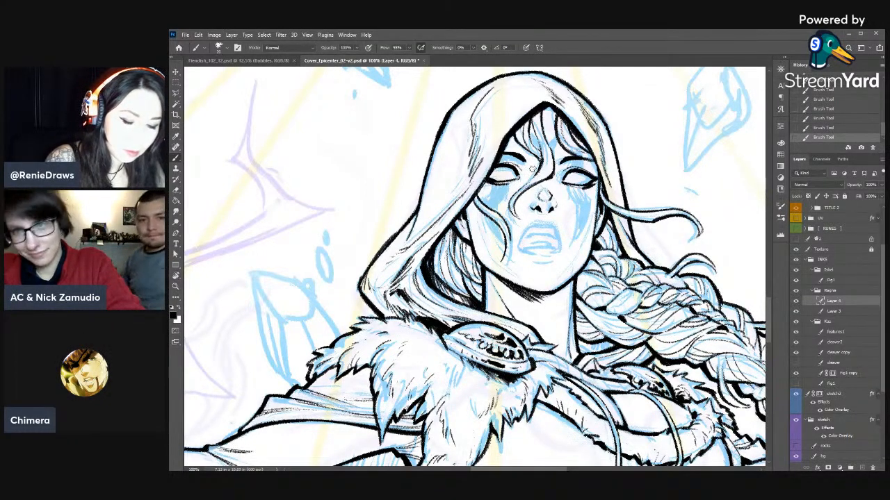
# - Erase and redraw the inner corner of the braid-side eye
pyautogui.press('e')
pyautogui.moveTo(560, 174); pyautogui.dragTo(561, 183)
pyautogui.moveTo(559, 175); pyautogui.dragTo(563, 180)
pyautogui.press('b')
pyautogui.moveTo(564, 177); pyautogui.dragTo(561, 186)
pyautogui.press('e')
# - Switch to Layer 3 and refine the loose hair strand running down the hood-side cheek
pyautogui.press('b')
pyautogui.moveTo(533, 225)
pyautogui.mouseDown()
pyautogui.moveTo(521, 241)
pyautogui.moveTo(506, 231)
pyautogui.moveTo(507, 245)
pyautogui.mouseUp()
pyautogui.click(834, 311)
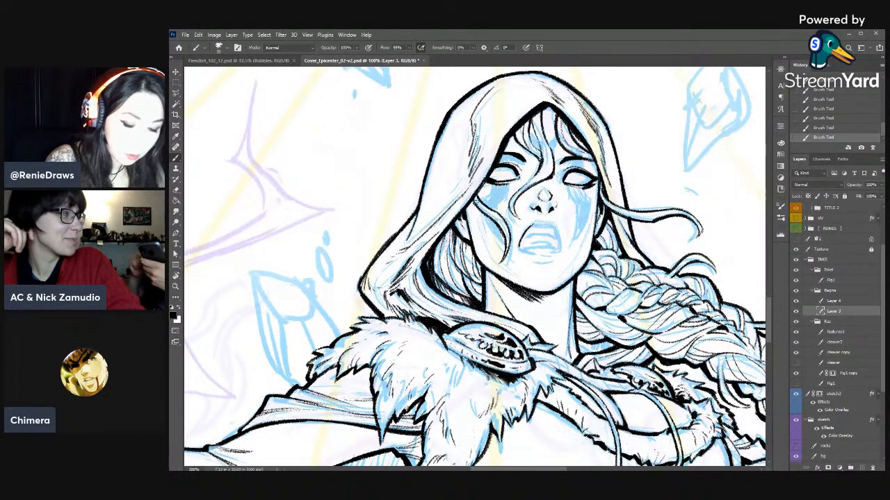
pyautogui.press('e')
pyautogui.moveTo(491, 217)
pyautogui.mouseDown()
pyautogui.moveTo(477, 213)
pyautogui.moveTo(508, 253)
pyautogui.moveTo(502, 243)
pyautogui.mouseUp()
pyautogui.press('b')
pyautogui.press('e')
pyautogui.press('b')
pyautogui.press('e')
pyautogui.moveTo(502, 245); pyautogui.dragTo(504, 253)
pyautogui.press('b')
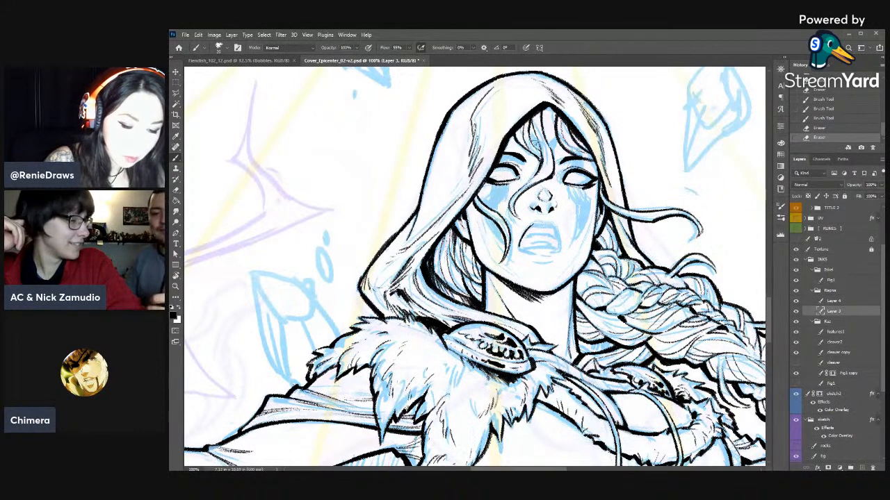
pyautogui.press('e')
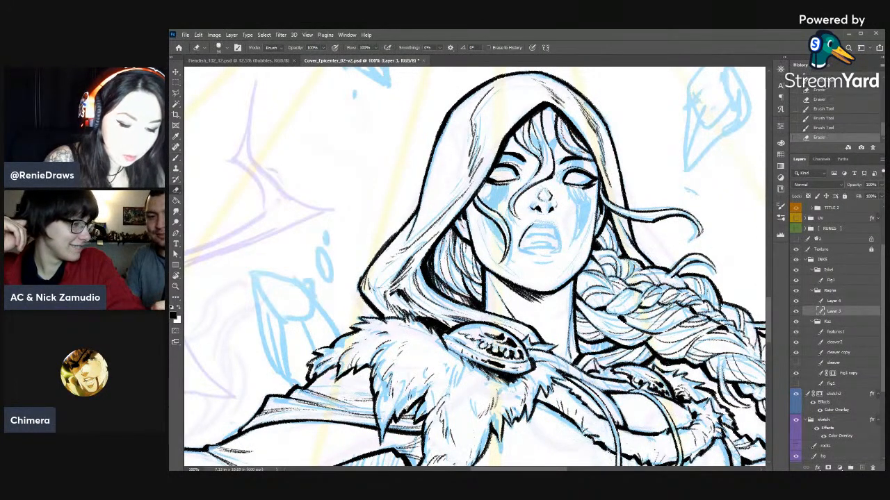
# - Rework the loose hair strand crossing the nose bridge, adding short strokes and erasing along its curve
pyautogui.press('b')
pyautogui.moveTo(534, 186)
pyautogui.mouseDown()
pyautogui.moveTo(522, 198)
pyautogui.moveTo(536, 190)
pyautogui.mouseUp()
pyautogui.press('e')
pyautogui.press('b')
pyautogui.moveTo(540, 183)
pyautogui.mouseDown()
pyautogui.moveTo(533, 193)
pyautogui.moveTo(547, 182)
pyautogui.mouseUp()
pyautogui.press('e')
pyautogui.moveTo(552, 178); pyautogui.dragTo(525, 194)
pyautogui.press('b')
pyautogui.press('e')
pyautogui.moveTo(529, 187); pyautogui.dragTo(518, 216)
pyautogui.moveTo(515, 207); pyautogui.dragTo(519, 214)
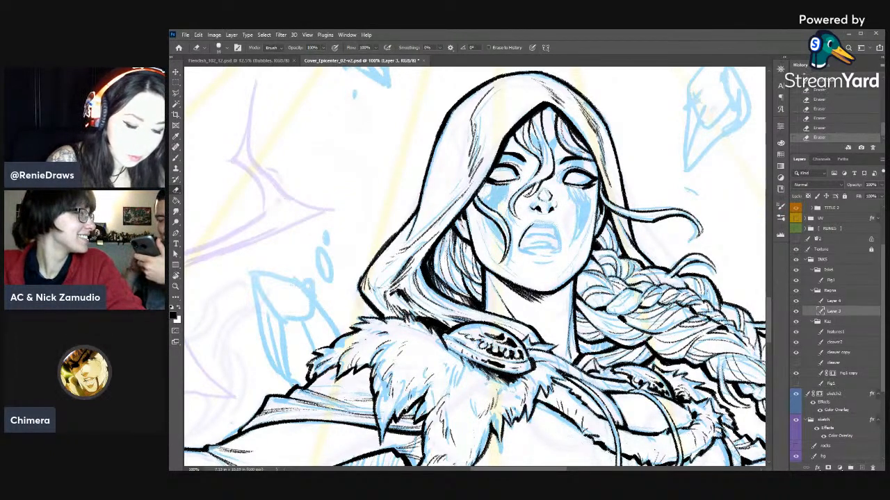
# - Touch up the root of the loose hair strand beside the hood-side eye on Layer 3
pyautogui.press('b')
pyautogui.moveTo(477, 191)
pyautogui.mouseDown()
pyautogui.moveTo(493, 210)
pyautogui.moveTo(472, 198)
pyautogui.moveTo(482, 180)
pyautogui.mouseUp()
pyautogui.press('e')
pyautogui.press('b')
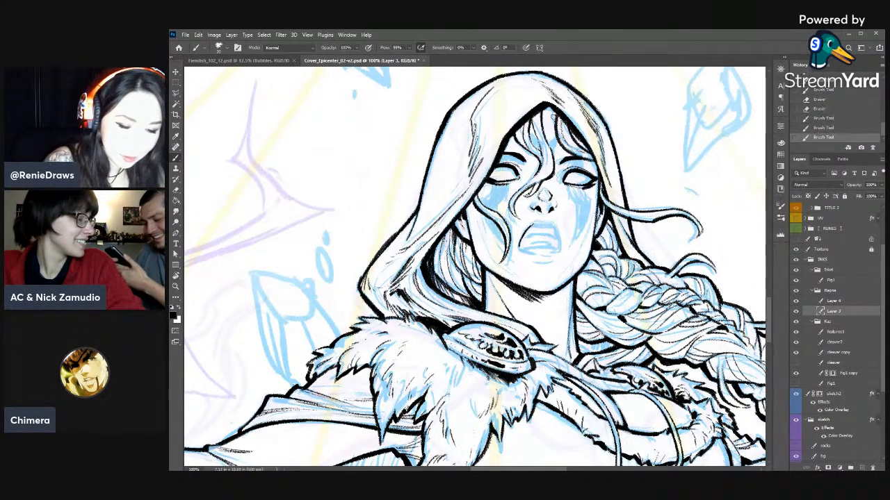
pyautogui.press('e')
# - Rework the central forehead hair strands with short ink strokes, erasing the excess near their roots
pyautogui.press('b')
pyautogui.moveTo(537, 120)
pyautogui.mouseDown()
pyautogui.moveTo(531, 132)
pyautogui.moveTo(541, 147)
pyautogui.mouseUp()
pyautogui.moveTo(535, 138); pyautogui.dragTo(543, 158)
pyautogui.press('e')
pyautogui.moveTo(537, 115); pyautogui.dragTo(532, 128)
pyautogui.moveTo(536, 117)
pyautogui.mouseDown()
pyautogui.moveTo(532, 137)
pyautogui.moveTo(546, 160)
pyautogui.moveTo(537, 137)
pyautogui.mouseUp()
pyautogui.press('b')
pyautogui.press('e')
pyautogui.press('b')
pyautogui.press('e')
# - Ink additional fine strands in the central forehead lock, extending them up toward the hood opening
pyautogui.press('b')
pyautogui.moveTo(532, 129); pyautogui.dragTo(543, 146)
pyautogui.moveTo(536, 135); pyautogui.dragTo(546, 158)
pyautogui.moveTo(538, 141)
pyautogui.mouseDown()
pyautogui.moveTo(547, 149)
pyautogui.moveTo(538, 152)
pyautogui.mouseUp()
pyautogui.press('e')
pyautogui.press('b')
pyautogui.moveTo(533, 145); pyautogui.dragTo(545, 157)
pyautogui.moveTo(537, 146); pyautogui.dragTo(546, 158)
pyautogui.moveTo(530, 122); pyautogui.dragTo(532, 129)
pyautogui.moveTo(529, 116); pyautogui.dragTo(538, 138)
pyautogui.moveTo(530, 124)
pyautogui.mouseDown()
pyautogui.moveTo(538, 139)
pyautogui.moveTo(534, 113)
pyautogui.moveTo(536, 121)
pyautogui.mouseUp()
# - Darken the hairline beneath the hood's peak and add a strand above the hood-side brow
pyautogui.press('e')
pyautogui.press('b')
pyautogui.moveTo(527, 111)
pyautogui.mouseDown()
pyautogui.moveTo(536, 122)
pyautogui.moveTo(545, 105)
pyautogui.mouseUp()
pyautogui.moveTo(539, 110); pyautogui.dragTo(555, 103)
pyautogui.moveTo(549, 109); pyautogui.dragTo(560, 102)
pyautogui.moveTo(513, 136); pyautogui.dragTo(526, 150)
# - Switch to Layer 4, ink the outline of the open mouth and erase the excess along the upper lip
pyautogui.click(837, 301)
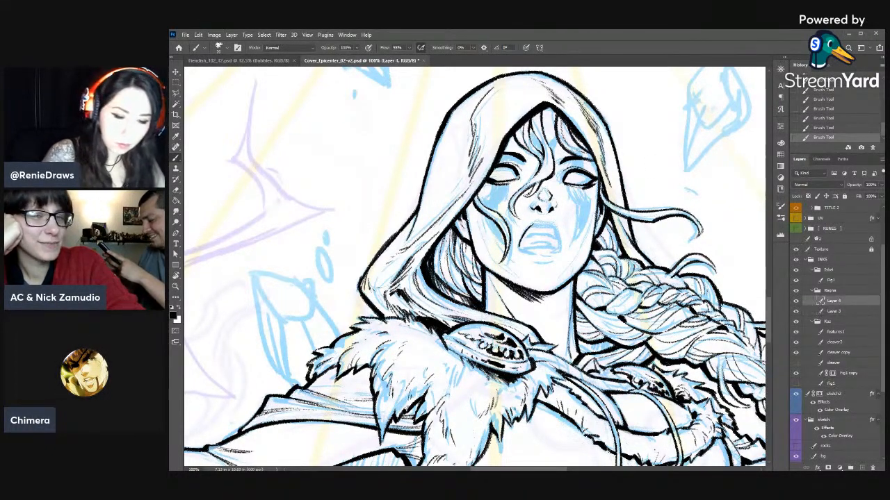
pyautogui.moveTo(544, 222); pyautogui.dragTo(559, 232)
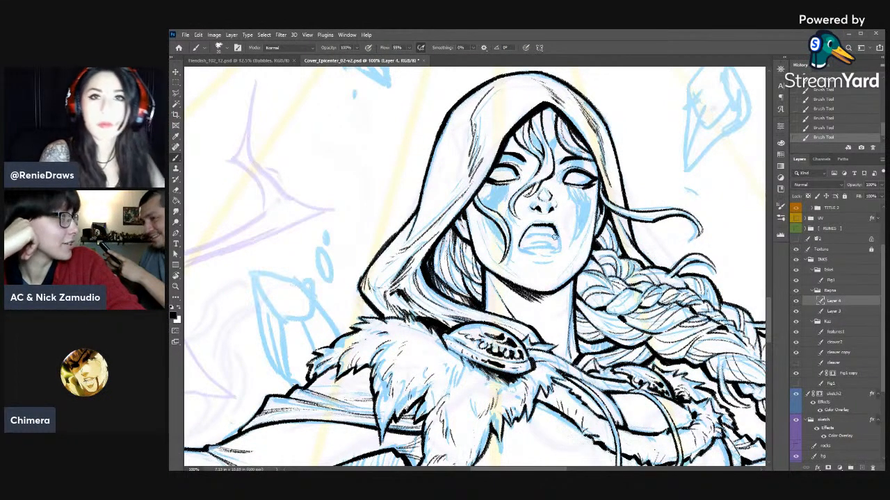
pyautogui.moveTo(550, 224)
pyautogui.mouseDown()
pyautogui.moveTo(554, 252)
pyautogui.moveTo(524, 238)
pyautogui.moveTo(519, 247)
pyautogui.moveTo(548, 253)
pyautogui.mouseUp()
pyautogui.press('e')
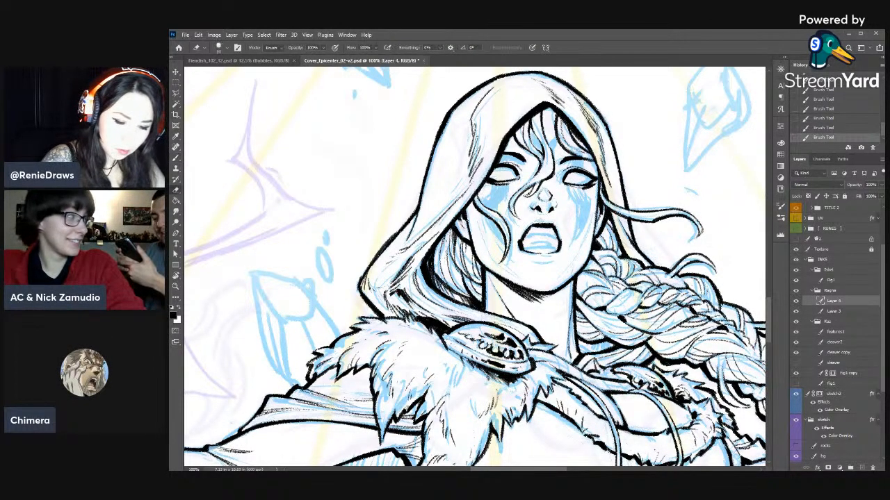
pyautogui.moveTo(550, 222); pyautogui.dragTo(543, 223)
pyautogui.moveTo(549, 223)
pyautogui.mouseDown()
pyautogui.moveTo(526, 238)
pyautogui.moveTo(543, 235)
pyautogui.moveTo(535, 235)
pyautogui.mouseUp()
# - Fill the dark interior of the open mouth and trim the braid-side end of the upper lip
pyautogui.press('b')
pyautogui.moveTo(524, 242); pyautogui.dragTo(557, 240)
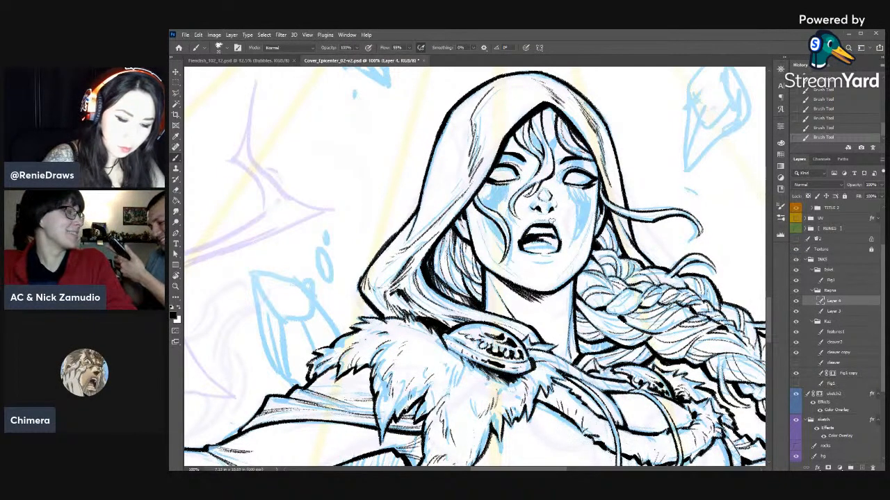
pyautogui.press('e')
pyautogui.moveTo(558, 223); pyautogui.dragTo(555, 222)
pyautogui.moveTo(558, 223); pyautogui.dragTo(558, 228)
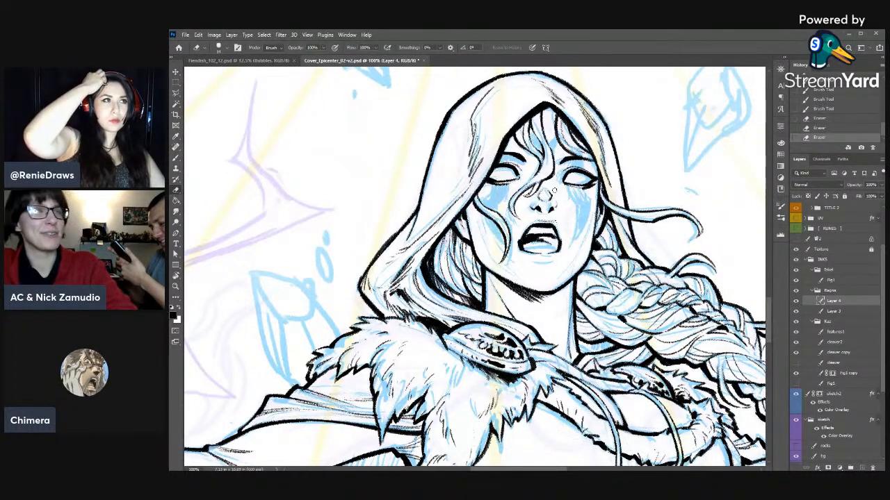
# - Lasso the braid-side eye, nudge it left and enlarge it slightly with Free Transform
pyautogui.press('b')
pyautogui.press('l')
pyautogui.click(608, 180)
pyautogui.press('v')
pyautogui.press('Left')
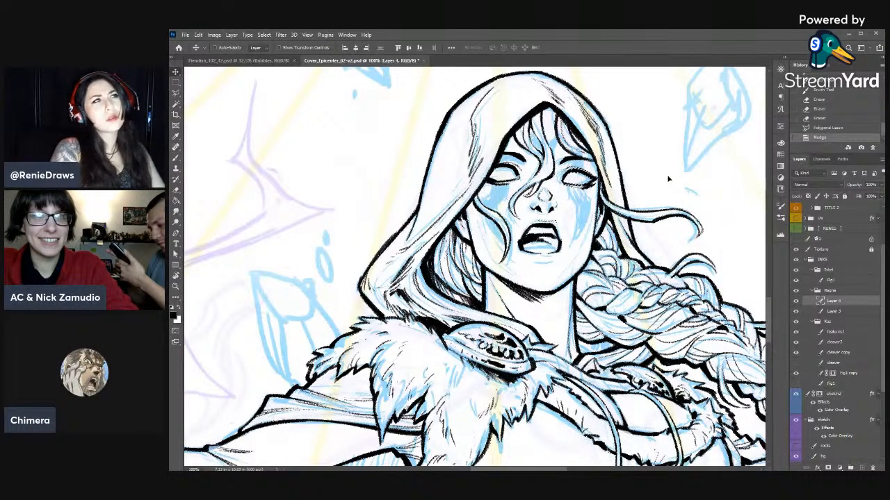
pyautogui.hotkey('ctrl', 't')
pyautogui.moveTo(597, 167); pyautogui.dragTo(598, 168)
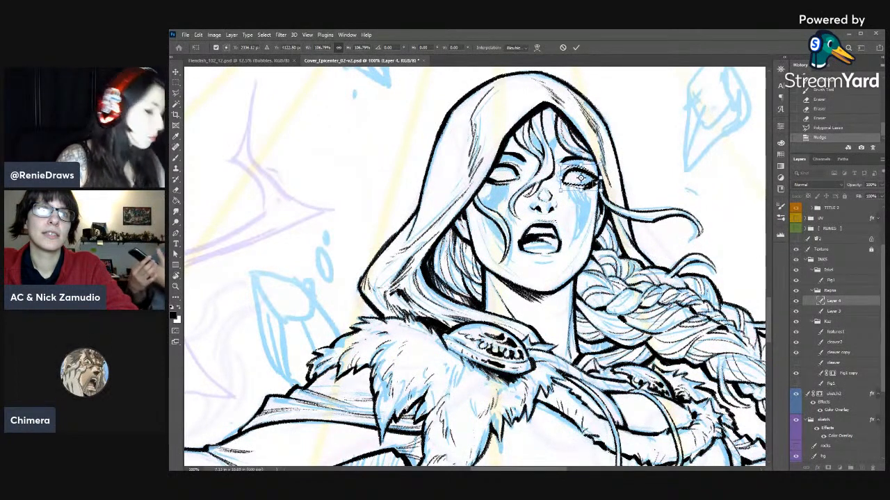
pyautogui.press('Return')
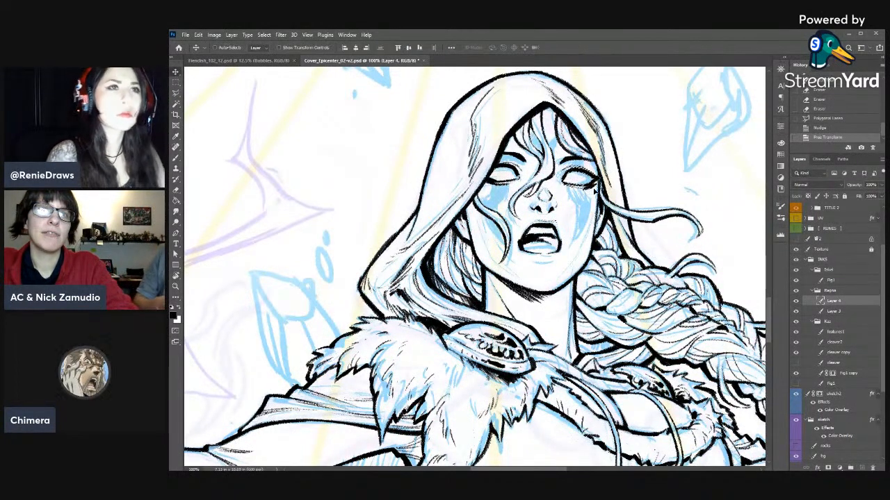
pyautogui.hotkey('ctrl', 'd')
# - Lasso the lower part of the hood-side eye and nudge it up two steps
pyautogui.press('l')
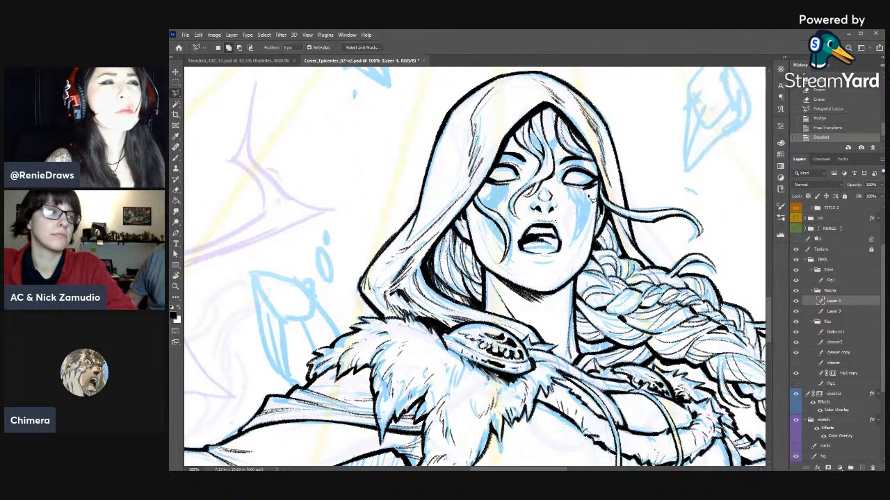
pyautogui.click(510, 176)
pyautogui.click(482, 172)
pyautogui.click(480, 189)
pyautogui.click(501, 196)
pyautogui.click(517, 189)
pyautogui.click(510, 177)
pyautogui.press('v')
pyautogui.press('Up')
pyautogui.press('Up')
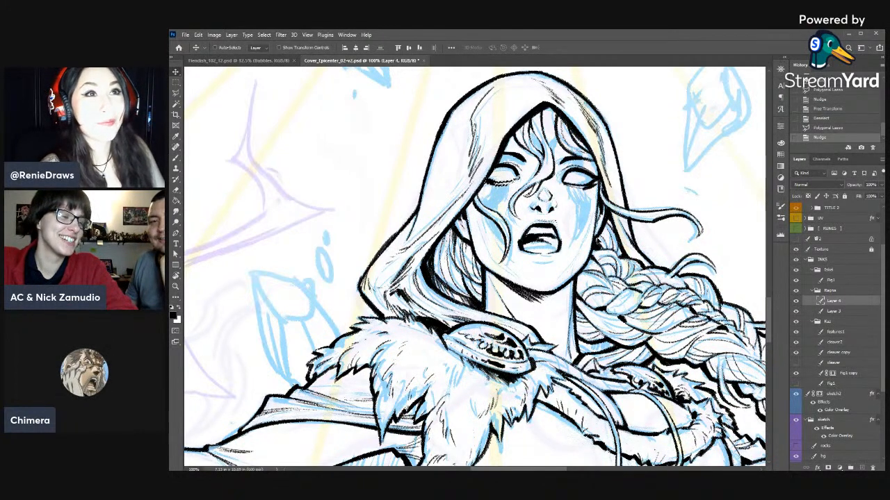
pyautogui.hotkey('ctrl', 'd')
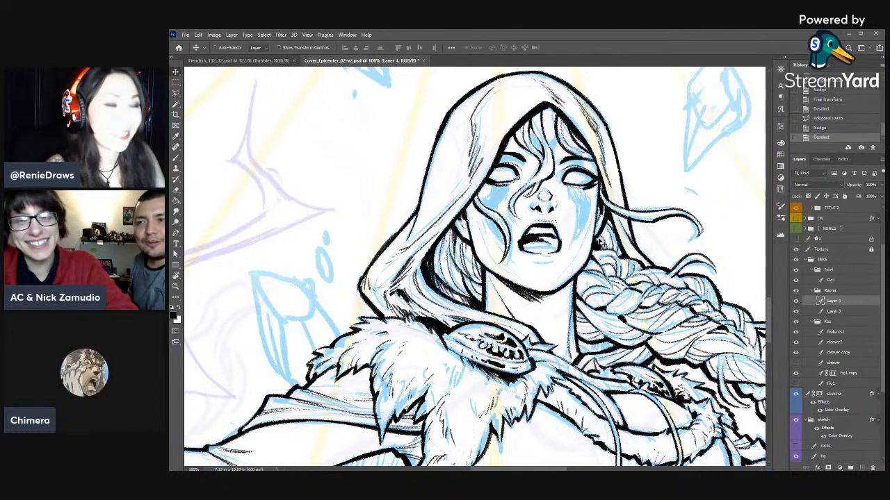
# - Ink the inner part of the hood-side eye in a rotated view and save the document
pyautogui.press('r')
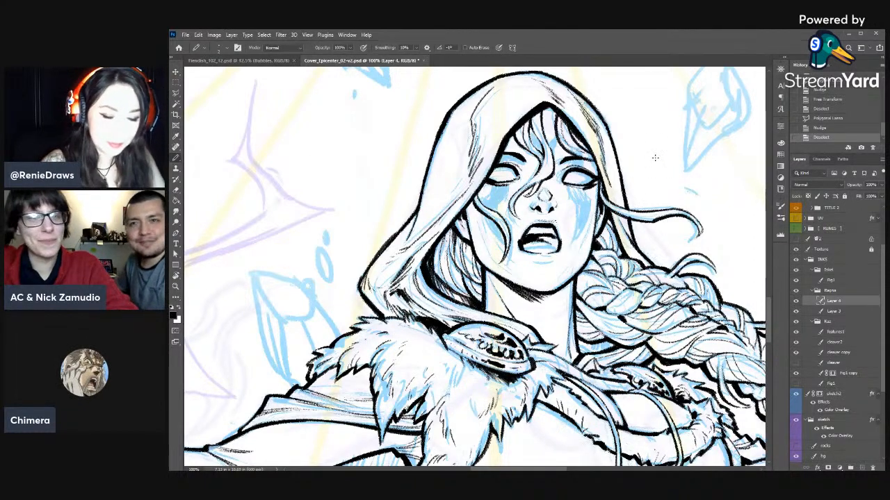
pyautogui.moveTo(651, 146)
pyautogui.mouseDown()
pyautogui.moveTo(671, 183)
pyautogui.moveTo(671, 255)
pyautogui.mouseUp()
pyautogui.press('b')
pyautogui.press('b')
pyautogui.moveTo(553, 201); pyautogui.dragTo(557, 200)
pyautogui.moveTo(553, 196); pyautogui.dragTo(565, 217)
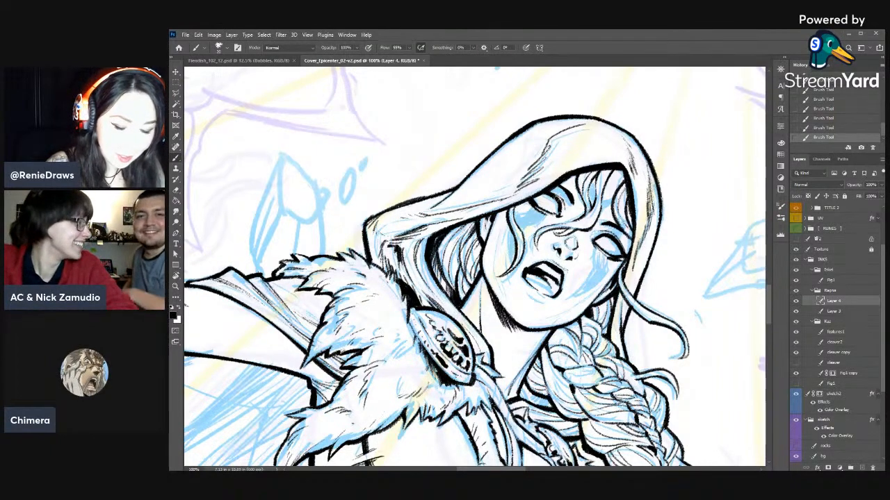
pyautogui.press('r')
pyautogui.moveTo(647, 245)
pyautogui.mouseDown()
pyautogui.moveTo(633, 150)
pyautogui.moveTo(571, 138)
pyautogui.mouseUp()
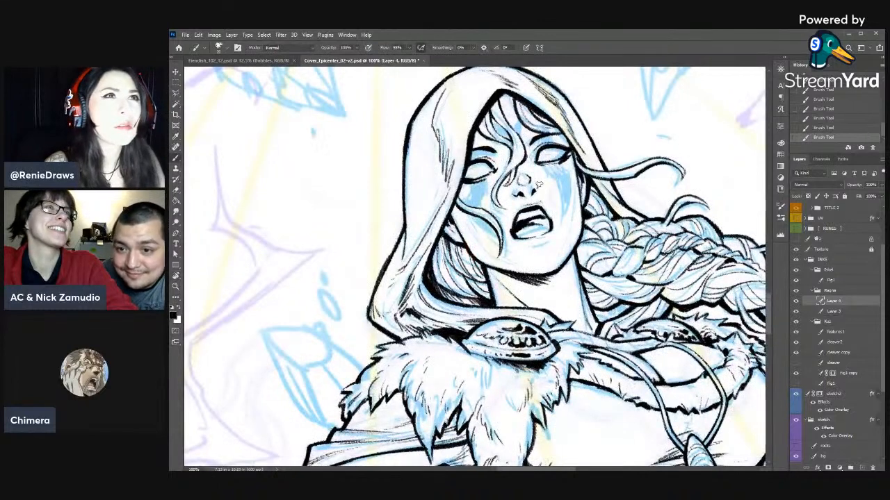
pyautogui.press('r')
pyautogui.moveTo(647, 253); pyautogui.dragTo(647, 281)
pyautogui.hotkey('ctrl', 's')
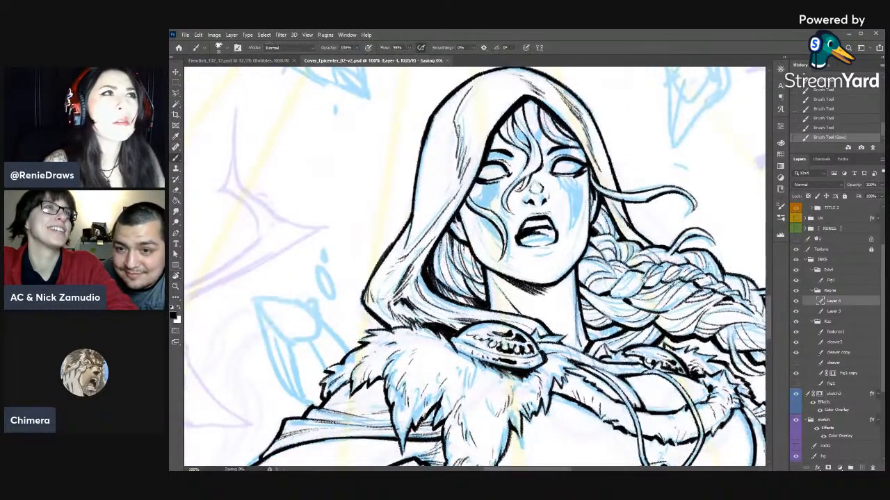
# - Add small strokes beside the braid-side nostril with a smaller brush
pyautogui.press('[')
pyautogui.moveTo(546, 201); pyautogui.dragTo(550, 198)
pyautogui.moveTo(549, 200); pyautogui.dragTo(554, 197)
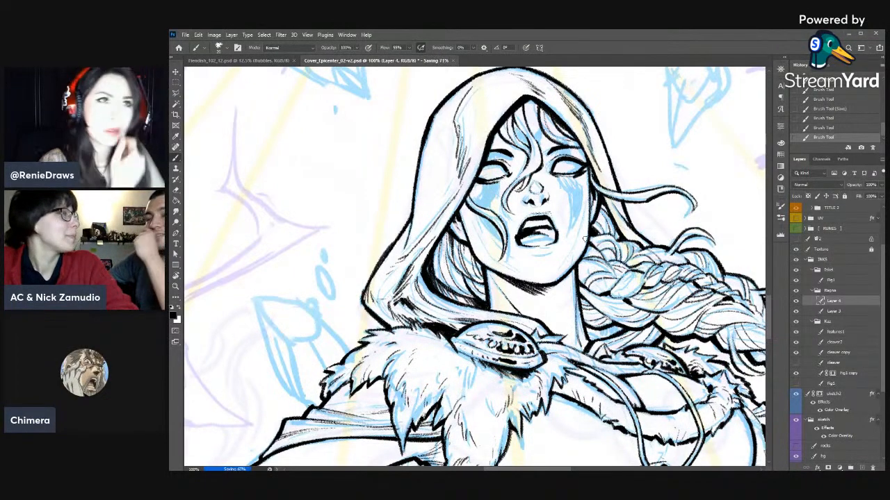
# - Refine the mouth interior in a tilted view, erasing and re-inking the braid-side edge of the lips
pyautogui.press('r')
pyautogui.moveTo(585, 239); pyautogui.dragTo(571, 207)
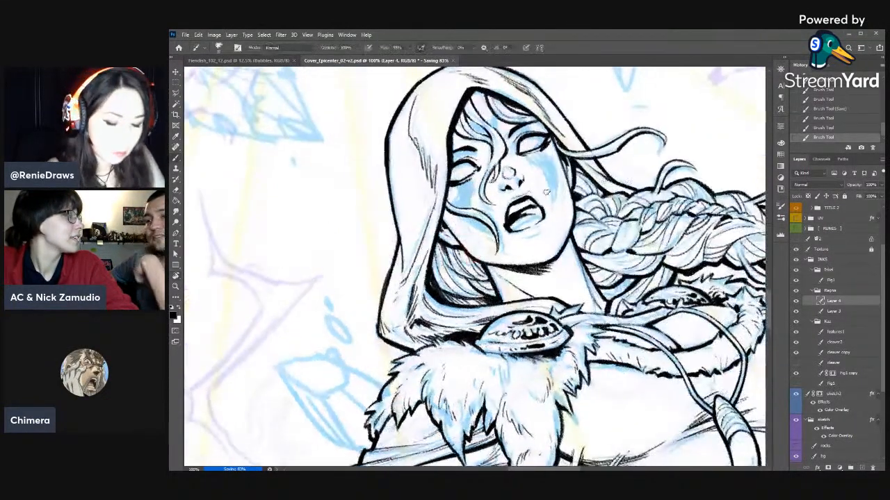
pyautogui.moveTo(515, 228); pyautogui.dragTo(524, 222)
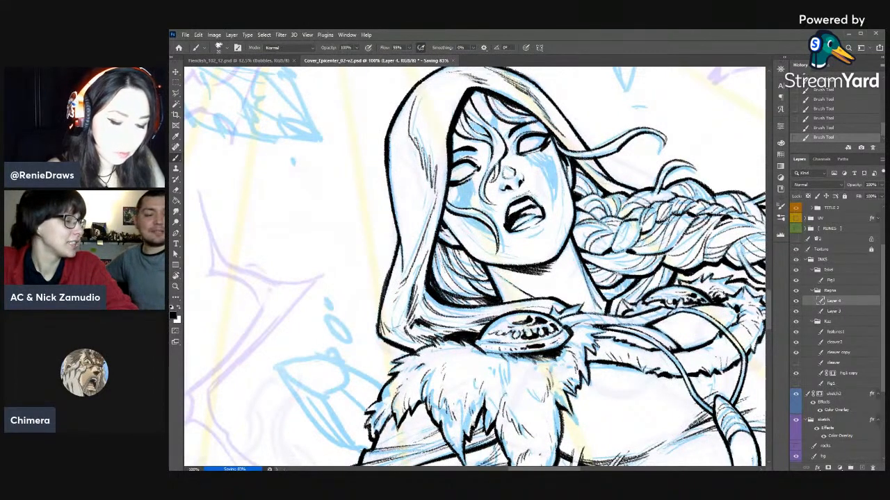
pyautogui.press('e')
pyautogui.moveTo(534, 206); pyautogui.dragTo(536, 209)
pyautogui.moveTo(535, 208); pyautogui.dragTo(543, 234)
pyautogui.press('b')
pyautogui.moveTo(535, 197)
pyautogui.mouseDown()
pyautogui.moveTo(549, 187)
pyautogui.moveTo(564, 252)
pyautogui.moveTo(536, 228)
pyautogui.mouseUp()
# - Erase excess ink along the upper teeth near the hood-side corner of the mouth
pyautogui.press('r')
pyautogui.press('r')
pyautogui.moveTo(670, 232); pyautogui.dragTo(668, 208)
pyautogui.hotkey('ctrl', '-')
pyautogui.hotkey('ctrl', '-')
pyautogui.hotkey('ctrl', '-')
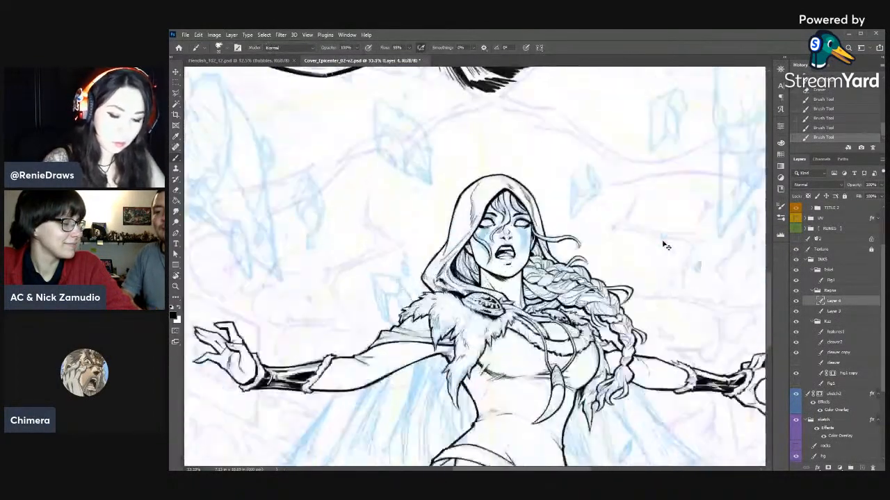
pyautogui.hotkey('ctrl', '+')
pyautogui.hotkey('ctrl', '+')
pyautogui.press('e')
pyautogui.moveTo(505, 242); pyautogui.dragTo(505, 251)
pyautogui.moveTo(507, 242)
pyautogui.mouseDown()
pyautogui.moveTo(505, 250)
pyautogui.moveTo(533, 250)
pyautogui.moveTo(517, 239)
pyautogui.mouseUp()
pyautogui.press('b')
pyautogui.press('e')
pyautogui.moveTo(511, 238); pyautogui.dragTo(518, 240)
# - Ink the braid-side corner of the mouth and trim its edge with the eraser
pyautogui.moveTo(643, 282); pyautogui.dragTo(666, 248)
pyautogui.press('b')
pyautogui.moveTo(546, 198); pyautogui.dragTo(552, 204)
pyautogui.moveTo(547, 199); pyautogui.dragTo(554, 210)
pyautogui.moveTo(550, 202); pyautogui.dragTo(556, 210)
pyautogui.press('e')
pyautogui.moveTo(554, 203); pyautogui.dragTo(553, 210)
pyautogui.moveTo(552, 205); pyautogui.dragTo(554, 211)
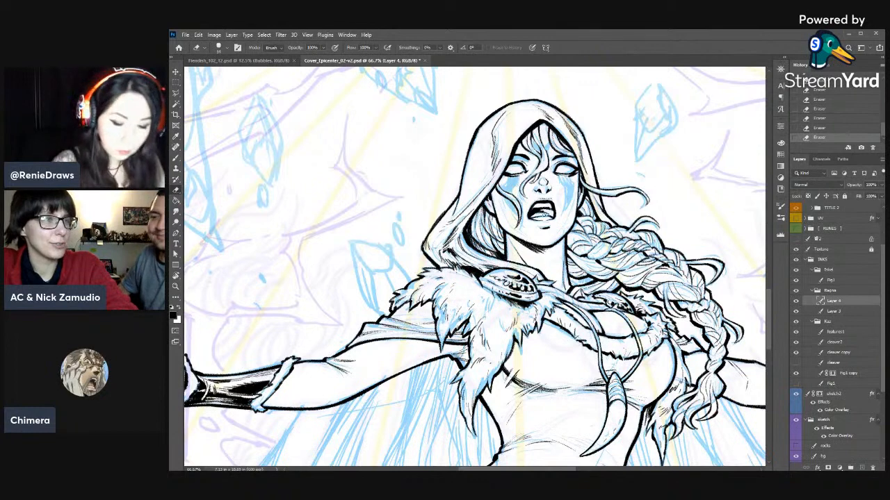
# - Ink a short shadow beneath the lower lip
pyautogui.press('b')
pyautogui.moveTo(540, 227); pyautogui.dragTo(548, 226)
pyautogui.press('e')
pyautogui.press('b')
pyautogui.moveTo(542, 227); pyautogui.dragTo(547, 227)
pyautogui.press('e')
pyautogui.press('b')
# - Examine the inked face from a rotated view and against the whole figure at several zoom levels
pyautogui.press('r')
pyautogui.moveTo(695, 184); pyautogui.dragTo(730, 268)
pyautogui.press('b')
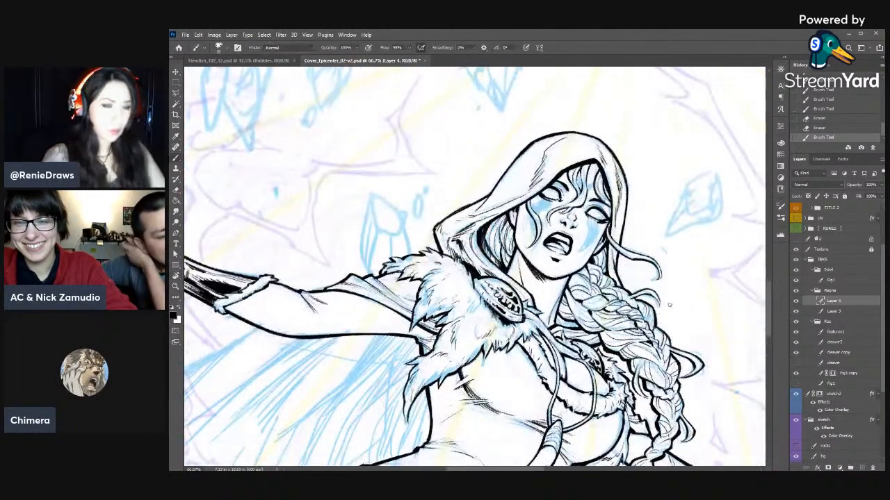
pyautogui.press('r')
pyautogui.moveTo(677, 296); pyautogui.dragTo(675, 272)
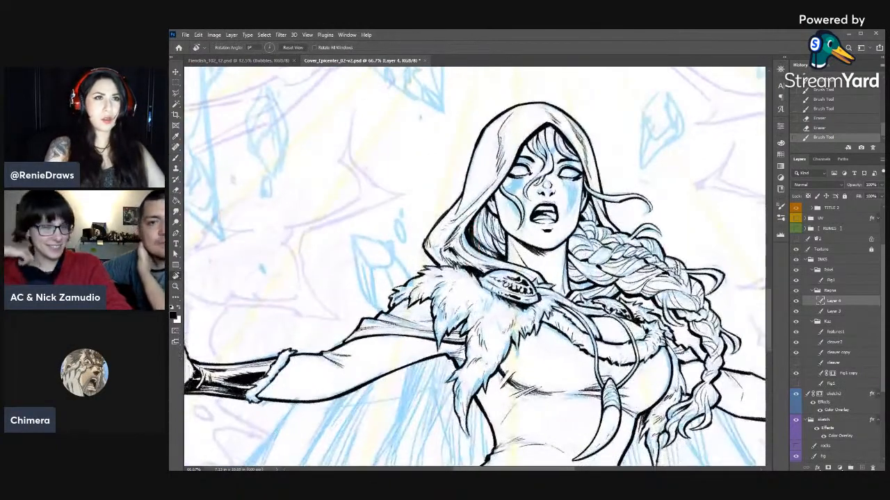
pyautogui.hotkey('ctrl', '-')
pyautogui.hotkey('ctrl', '-')
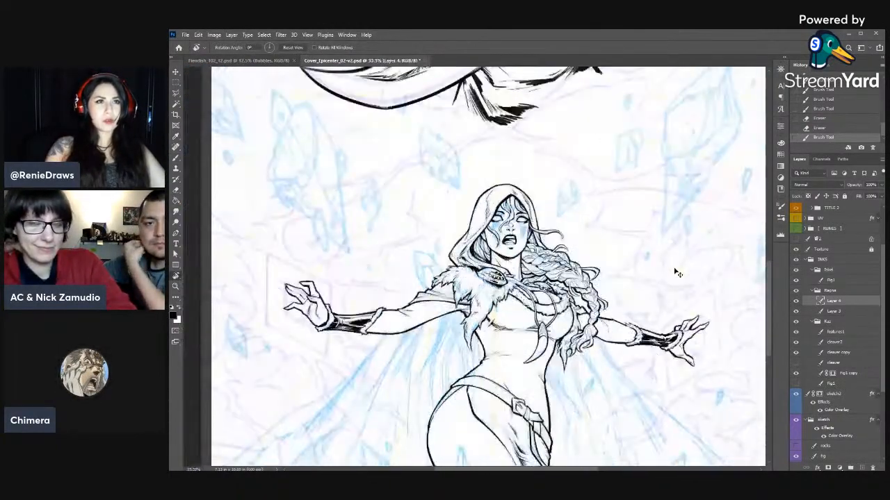
pyautogui.hotkey('ctrl', '-')
pyautogui.hotkey('ctrl', '-')
pyautogui.hotkey('ctrl', '+')
pyautogui.hotkey('ctrl', '+')
pyautogui.hotkey('ctrl', '+')
pyautogui.hotkey('ctrl', '+')
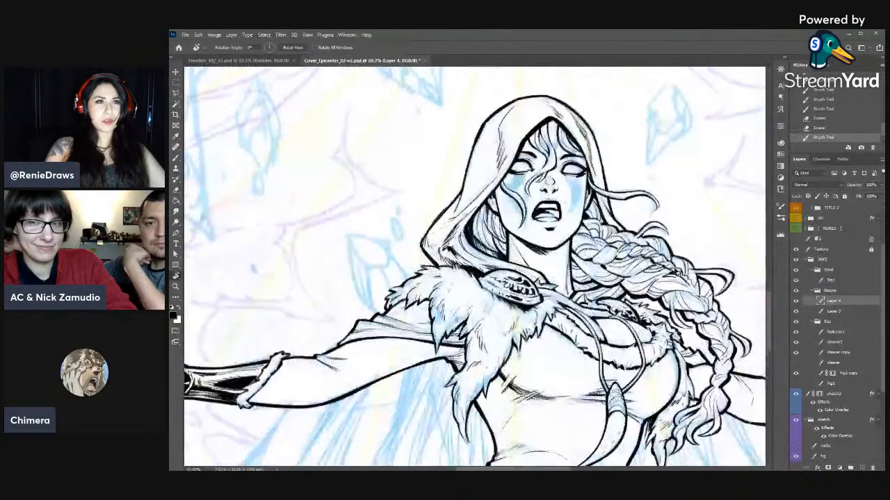
# - Erase and rework the lower lid line of the hood-side eye on Layer 4
pyautogui.hotkey('ctrl', '+')
pyautogui.moveTo(719, 248); pyautogui.dragTo(621, 300)
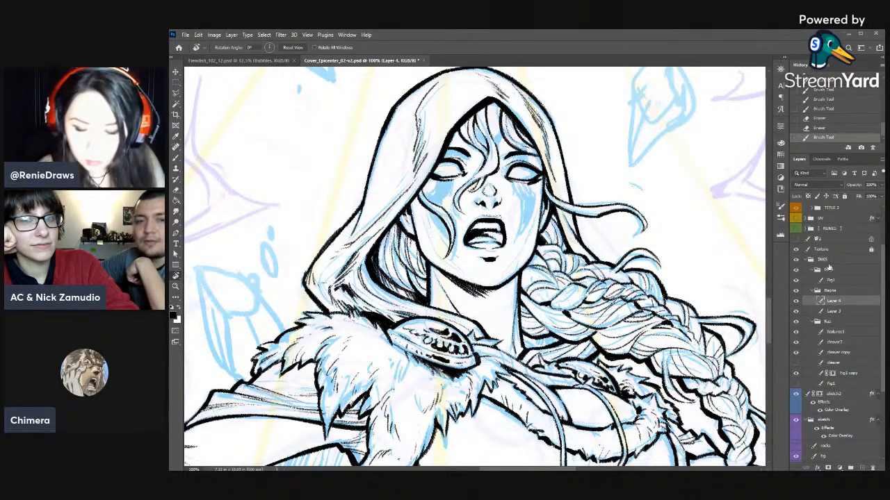
pyautogui.click(834, 312)
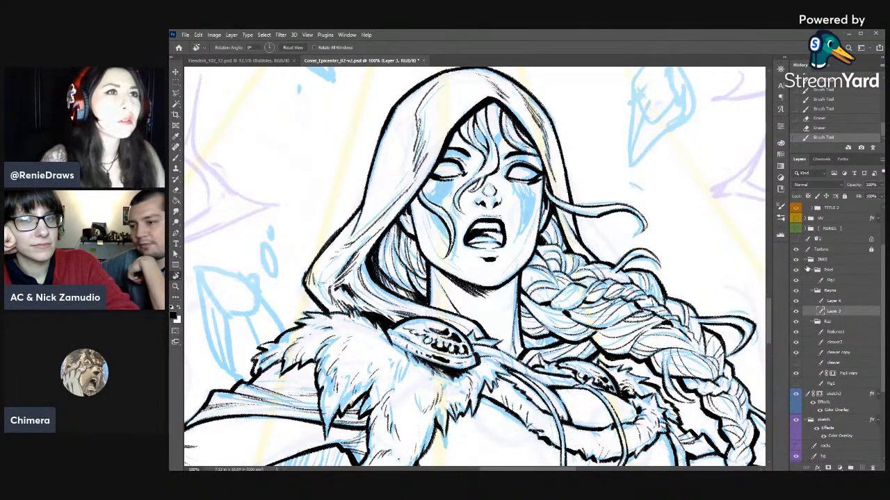
pyautogui.click(855, 301)
pyautogui.press('b')
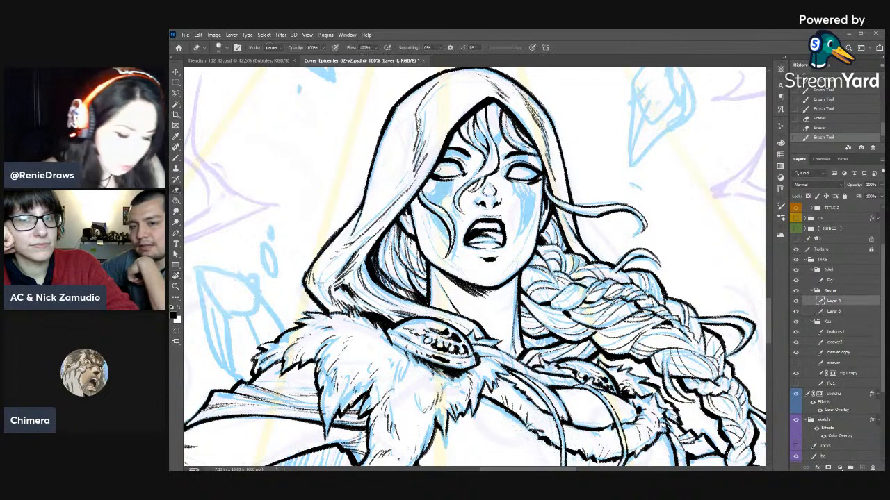
pyautogui.moveTo(440, 178); pyautogui.dragTo(453, 181)
pyautogui.moveTo(440, 179); pyautogui.dragTo(464, 173)
pyautogui.press('b')
pyautogui.moveTo(454, 177); pyautogui.dragTo(462, 177)
pyautogui.press('e')
pyautogui.moveTo(456, 179); pyautogui.dragTo(463, 175)
pyautogui.moveTo(458, 179); pyautogui.dragTo(462, 169)
pyautogui.moveTo(458, 175)
pyautogui.mouseDown()
pyautogui.moveTo(465, 169)
pyautogui.moveTo(441, 181)
pyautogui.mouseUp()
# - Re-ink the hood-side eye's lower lid from the outer to the inner corner, trimming its underside
pyautogui.press('b')
pyautogui.press('e')
pyautogui.press('b')
pyautogui.moveTo(431, 177); pyautogui.dragTo(443, 182)
pyautogui.moveTo(438, 180); pyautogui.dragTo(446, 182)
pyautogui.moveTo(439, 181)
pyautogui.mouseDown()
pyautogui.moveTo(460, 177)
pyautogui.moveTo(454, 184)
pyautogui.mouseUp()
pyautogui.press('e')
pyautogui.moveTo(445, 185); pyautogui.dragTo(459, 177)
pyautogui.press('b')
pyautogui.moveTo(451, 182); pyautogui.dragTo(463, 175)
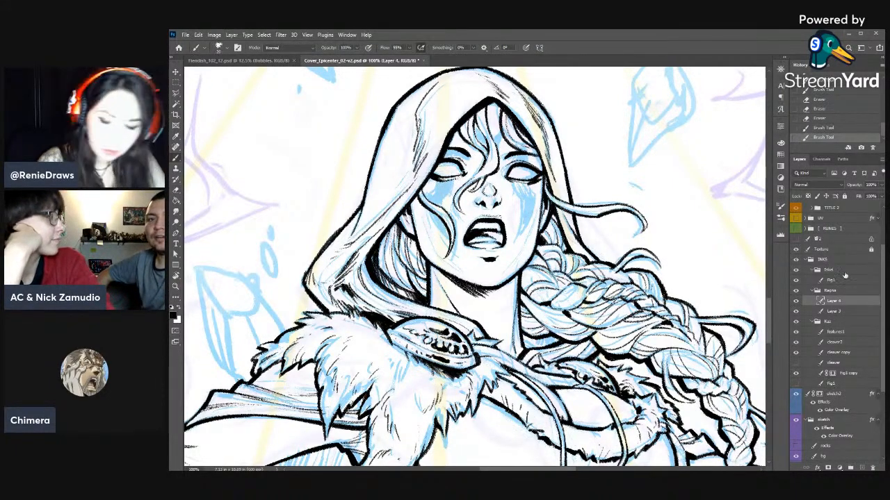
# - Rework the neck's contour line beside the braid on Layer 3, from the jaw down to the collar, with eraser and brush
pyautogui.click(836, 312)
pyautogui.press('r')
pyautogui.moveTo(605, 306); pyautogui.dragTo(609, 284)
pyautogui.press('space')
pyautogui.moveTo(523, 272); pyautogui.dragTo(572, 246)
pyautogui.press('e')
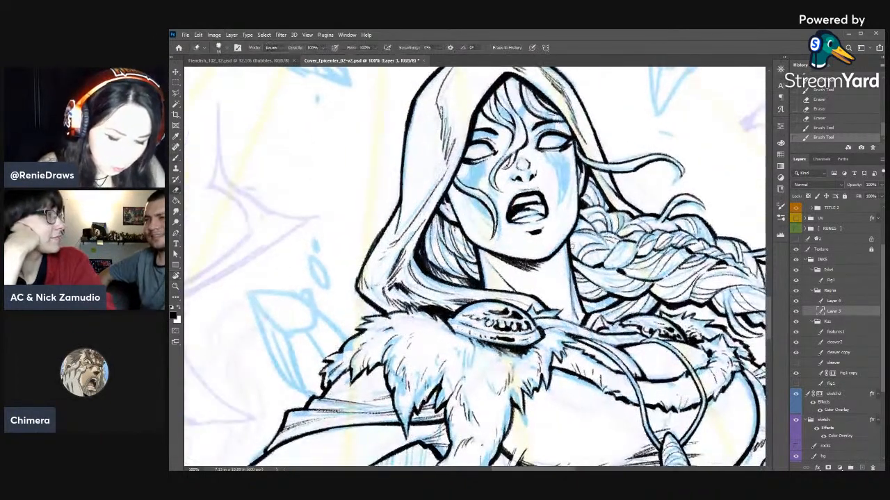
pyautogui.rightClick(572, 246)
pyautogui.click(620, 208)
pyautogui.click(667, 135)
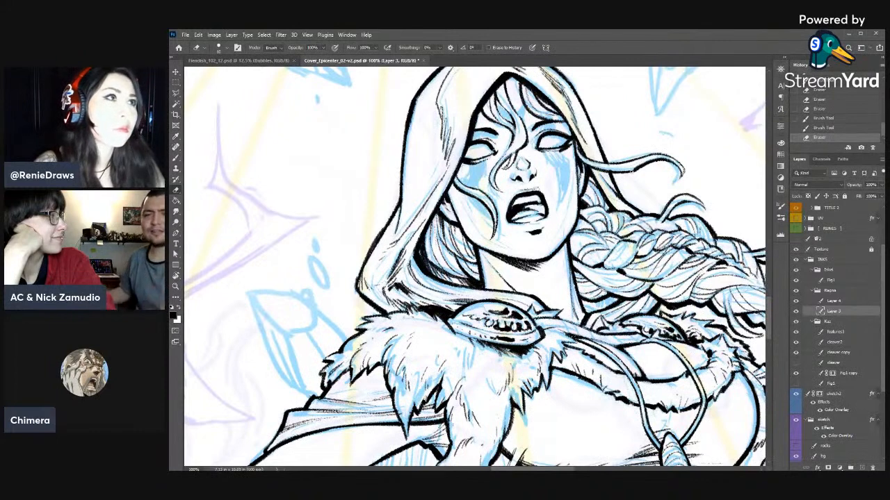
pyautogui.press('b')
pyautogui.press('e')
pyautogui.moveTo(572, 241); pyautogui.dragTo(570, 248)
pyautogui.moveTo(571, 243); pyautogui.dragTo(580, 309)
pyautogui.press('b')
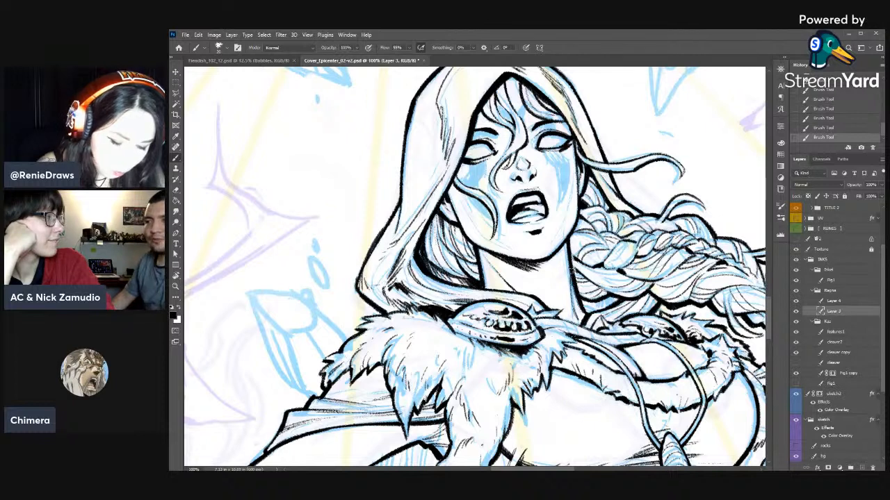
# - Clean up and ink short diagonal strokes between the neck and the lower edge of the braid
pyautogui.press('e')
pyautogui.moveTo(573, 267)
pyautogui.mouseDown()
pyautogui.moveTo(584, 306)
pyautogui.moveTo(575, 272)
pyautogui.moveTo(582, 280)
pyautogui.moveTo(596, 271)
pyautogui.moveTo(582, 270)
pyautogui.mouseUp()
pyautogui.press('b')
pyautogui.moveTo(575, 261); pyautogui.dragTo(597, 286)
pyautogui.moveTo(587, 280); pyautogui.dragTo(602, 291)
pyautogui.moveTo(571, 265); pyautogui.dragTo(598, 290)
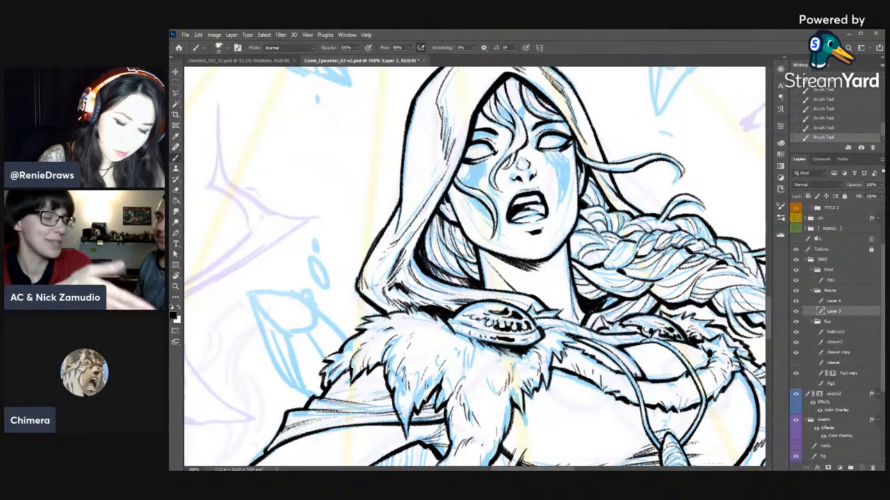
# - Trim the inner side of the neck's braid-side contour and ink a long thin shading stroke down along it
pyautogui.press('e')
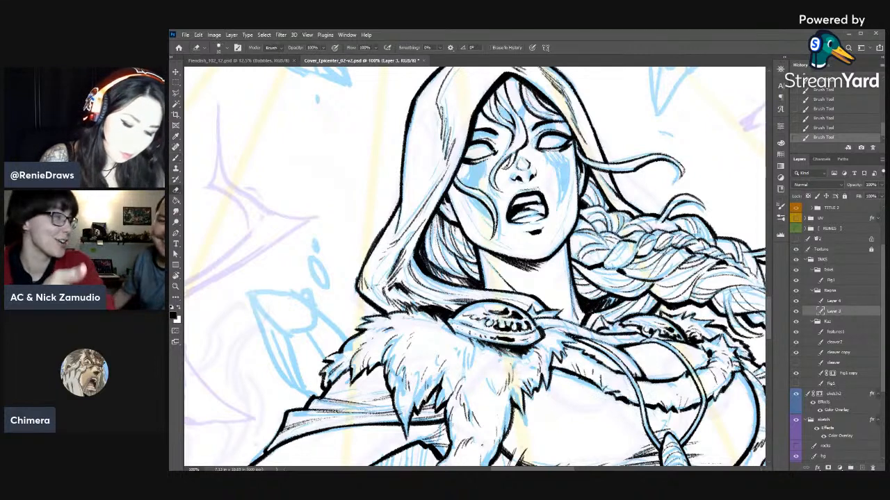
pyautogui.moveTo(573, 295); pyautogui.dragTo(570, 271)
pyautogui.moveTo(573, 291)
pyautogui.mouseDown()
pyautogui.moveTo(570, 270)
pyautogui.moveTo(569, 306)
pyautogui.mouseUp()
pyautogui.press('b')
pyautogui.moveTo(571, 270); pyautogui.dragTo(568, 319)
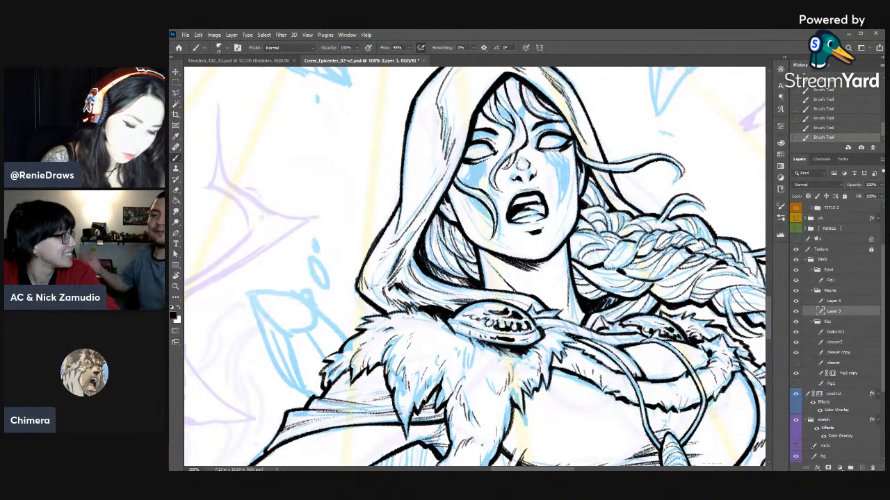
# - Trim the loose hair strand's line across the hood-side cheek and touch up the ink beside the nose on Layer 3
pyautogui.press('e')
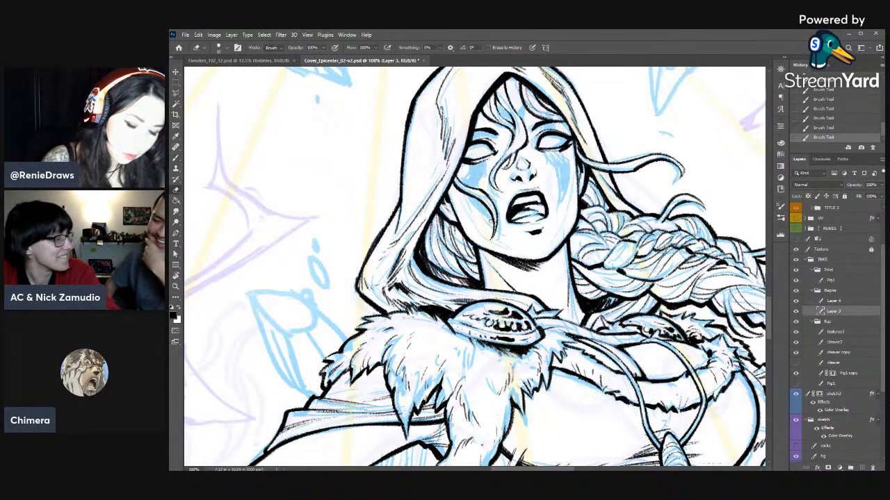
pyautogui.moveTo(496, 216); pyautogui.dragTo(491, 241)
pyautogui.press('b')
pyautogui.press('e')
pyautogui.press('b')
pyautogui.moveTo(535, 162); pyautogui.dragTo(538, 166)
pyautogui.press('e')
pyautogui.moveTo(485, 196); pyautogui.dragTo(480, 192)
pyautogui.moveTo(485, 197)
pyautogui.mouseDown()
pyautogui.moveTo(478, 191)
pyautogui.moveTo(496, 210)
pyautogui.mouseUp()
pyautogui.press('b')
pyautogui.press('e')
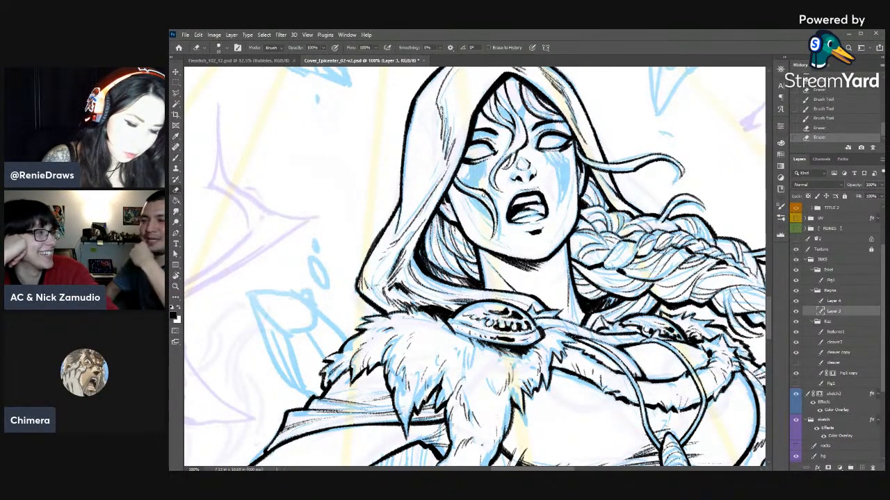
# - Ink thin shading lines on Layer 4 along the hood-side cheek beneath the loose strand, thinning them with the eraser
pyautogui.click(833, 301)
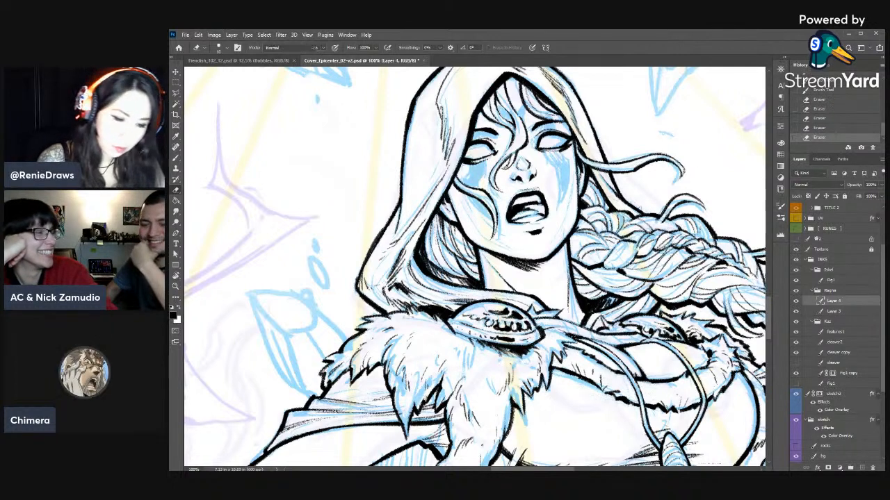
pyautogui.press('b')
pyautogui.moveTo(456, 178); pyautogui.dragTo(478, 233)
pyautogui.press('e')
pyautogui.press('b')
pyautogui.moveTo(468, 209); pyautogui.dragTo(479, 226)
pyautogui.press('e')
pyautogui.moveTo(469, 208); pyautogui.dragTo(478, 231)
pyautogui.moveTo(468, 211); pyautogui.dragTo(502, 244)
# - Ink a thin shading line from the outer eye corner down the braid-side cheek and trim its lower end
pyautogui.press('b')
pyautogui.moveTo(567, 153); pyautogui.dragTo(571, 163)
pyautogui.moveTo(570, 158); pyautogui.dragTo(570, 174)
pyautogui.moveTo(572, 163)
pyautogui.mouseDown()
pyautogui.moveTo(556, 239)
pyautogui.moveTo(567, 210)
pyautogui.moveTo(564, 224)
pyautogui.mouseUp()
pyautogui.press('e')
pyautogui.moveTo(562, 228); pyautogui.dragTo(566, 216)
pyautogui.moveTo(564, 218); pyautogui.dragTo(566, 212)
pyautogui.press('b')
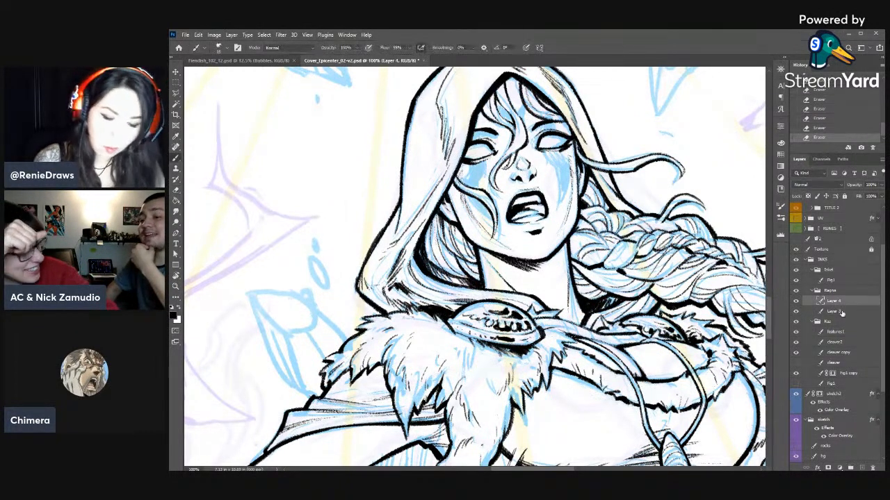
# - Reinforce the braid-side jaw contour on Layer 3 with short brush strokes
pyautogui.click(834, 311)
pyautogui.press('e')
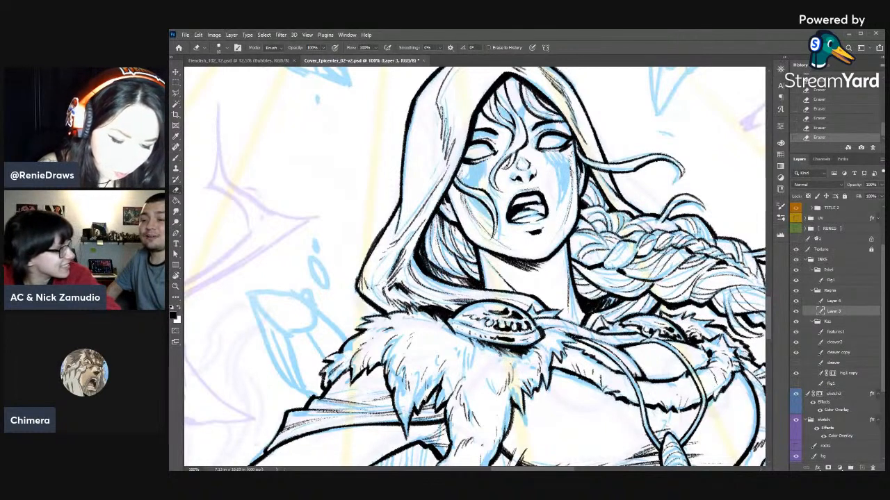
pyautogui.press('b')
pyautogui.moveTo(578, 207); pyautogui.dragTo(576, 215)
pyautogui.moveTo(581, 198); pyautogui.dragTo(572, 224)
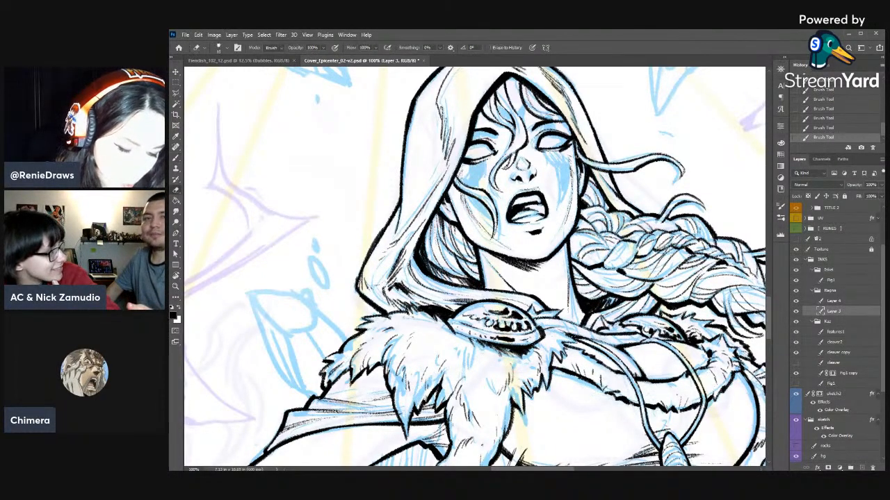
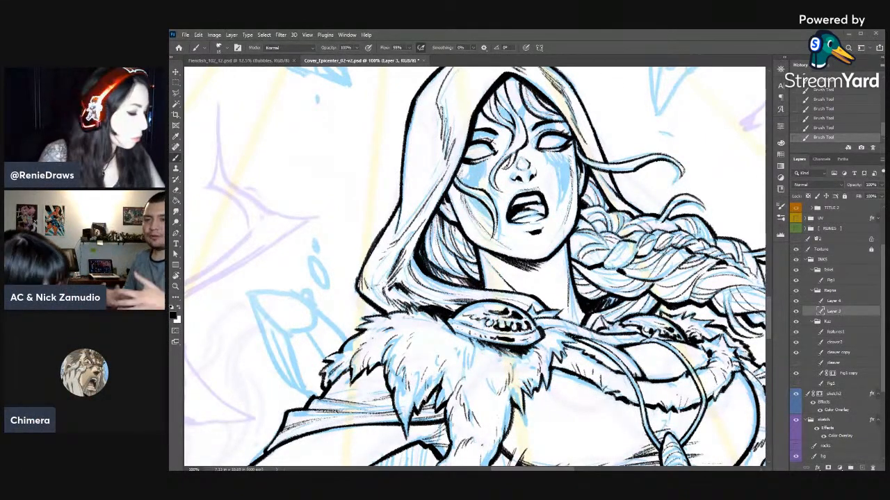
# - Save the cover document and review the inks across the whole figure
pyautogui.hotkey('ctrl', 's')
pyautogui.moveTo(497, 325); pyautogui.dragTo(481, 248)
pyautogui.moveTo(510, 132); pyautogui.dragTo(531, 141)
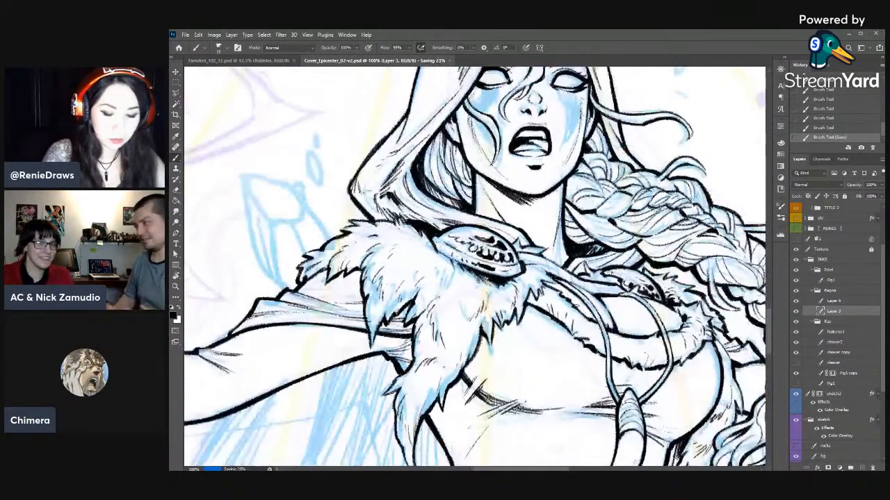
pyautogui.hotkey('ctrl', '-')
pyautogui.hotkey('ctrl', '-')
pyautogui.hotkey('ctrl', '-')
pyautogui.hotkey('ctrl', '-')
pyautogui.hotkey('ctrl', '-')
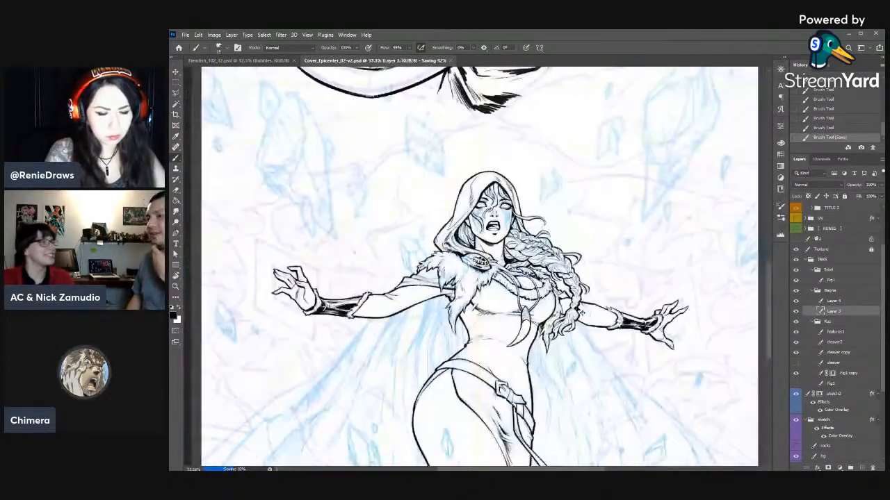
pyautogui.hotkey('ctrl', '+')
pyautogui.hotkey('ctrl', '+')
pyautogui.hotkey('ctrl', '+')
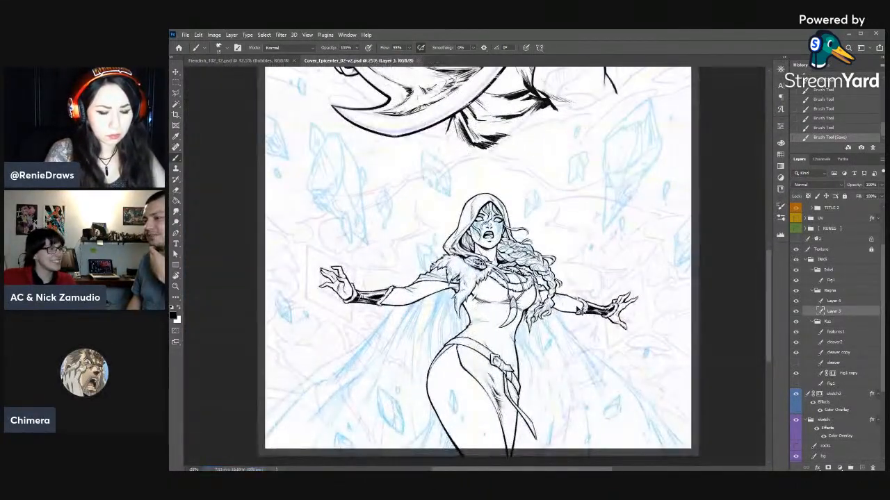
pyautogui.moveTo(572, 390); pyautogui.dragTo(620, 261)
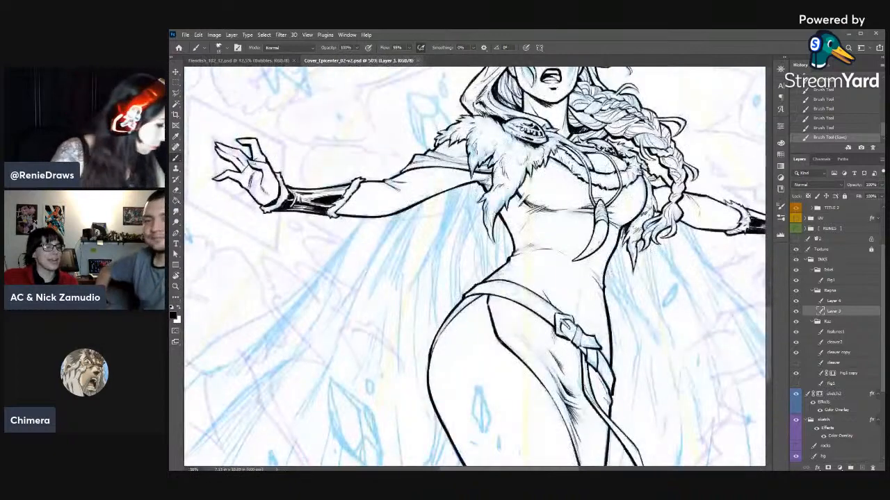
# - Touch up the belt buckle's edge linework on Layer 3, trimming stray ink with the eraser
pyautogui.press('r')
pyautogui.moveTo(603, 345)
pyautogui.mouseDown()
pyautogui.moveTo(613, 324)
pyautogui.moveTo(601, 187)
pyautogui.moveTo(508, 117)
pyautogui.mouseUp()
pyautogui.moveTo(491, 159); pyautogui.dragTo(494, 165)
pyautogui.moveTo(494, 161); pyautogui.dragTo(499, 164)
pyautogui.press('e')
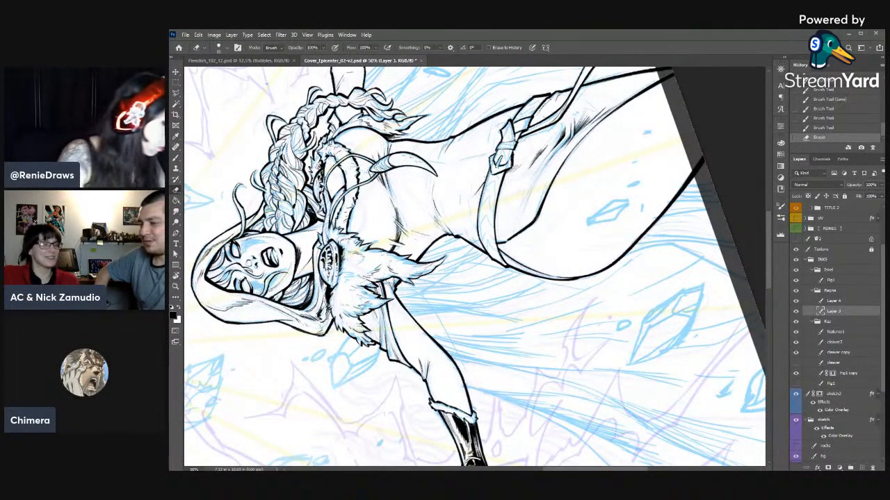
pyautogui.moveTo(497, 164); pyautogui.dragTo(493, 159)
pyautogui.moveTo(492, 156); pyautogui.dragTo(495, 157)
pyautogui.press('b')
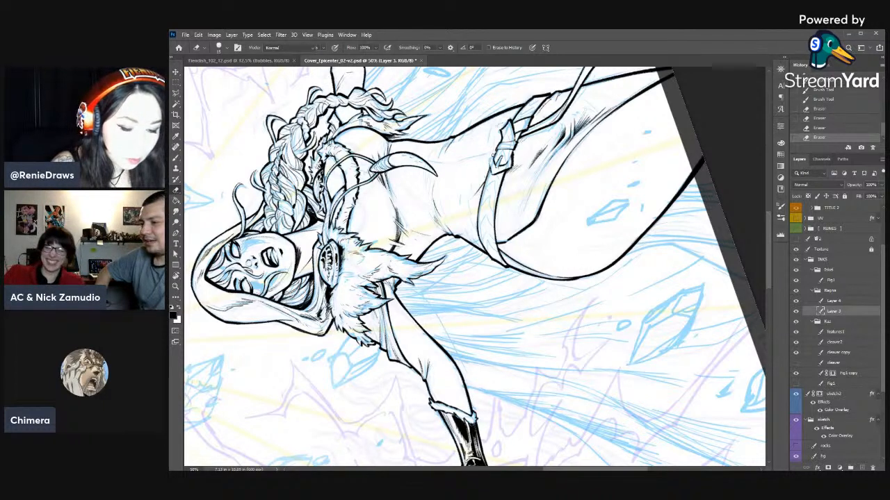
pyautogui.press('b')
pyautogui.press('e')
pyautogui.moveTo(498, 164); pyautogui.dragTo(497, 168)
pyautogui.press('b')
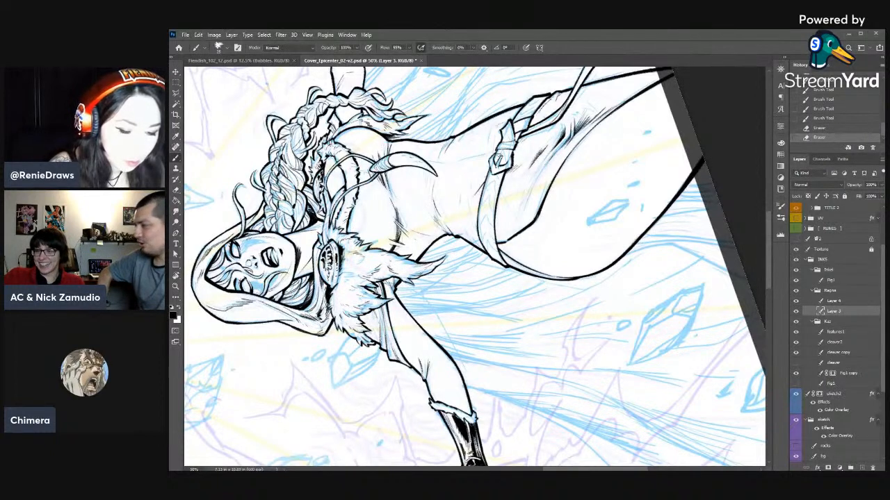
# - Ink a row of chevron marks along the belt between the buckle and the hip
pyautogui.moveTo(497, 163)
pyautogui.mouseDown()
pyautogui.moveTo(506, 162)
pyautogui.moveTo(489, 205)
pyautogui.mouseUp()
pyautogui.press('e')
pyautogui.press('b')
pyautogui.moveTo(488, 196); pyautogui.dragTo(491, 208)
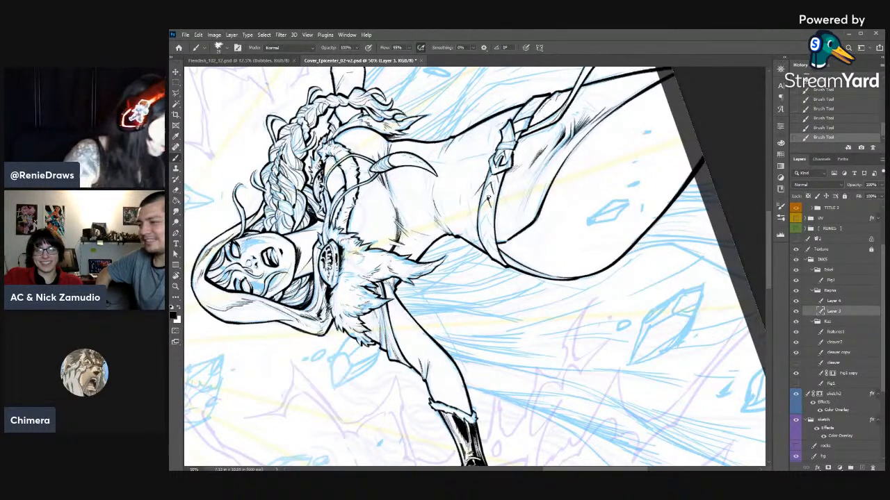
pyautogui.press('t')
pyautogui.press('b')
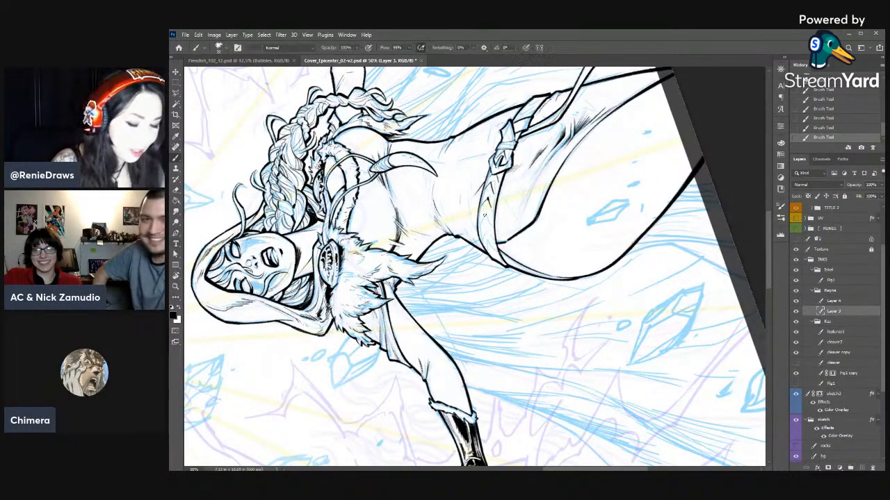
pyautogui.moveTo(481, 213); pyautogui.dragTo(488, 220)
pyautogui.press('e')
pyautogui.press('b')
pyautogui.moveTo(483, 213); pyautogui.dragTo(486, 221)
pyautogui.moveTo(483, 213); pyautogui.dragTo(487, 221)
pyautogui.moveTo(484, 212); pyautogui.dragTo(486, 234)
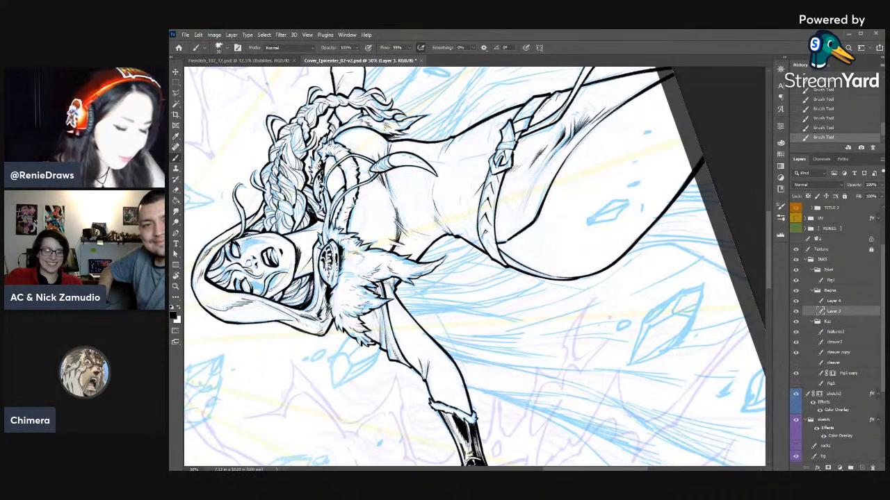
# - Continue the belt's chevrons down to the hip and reinforce the belt's edge lines
pyautogui.press('e')
pyautogui.moveTo(485, 231); pyautogui.dragTo(488, 239)
pyautogui.press('b')
pyautogui.moveTo(486, 235); pyautogui.dragTo(490, 242)
pyautogui.press('e')
pyautogui.press('b')
pyautogui.moveTo(497, 197); pyautogui.dragTo(497, 247)
pyautogui.moveTo(396, 217); pyautogui.dragTo(398, 241)
pyautogui.moveTo(494, 223); pyautogui.dragTo(497, 246)
pyautogui.moveTo(497, 196); pyautogui.dragTo(494, 227)
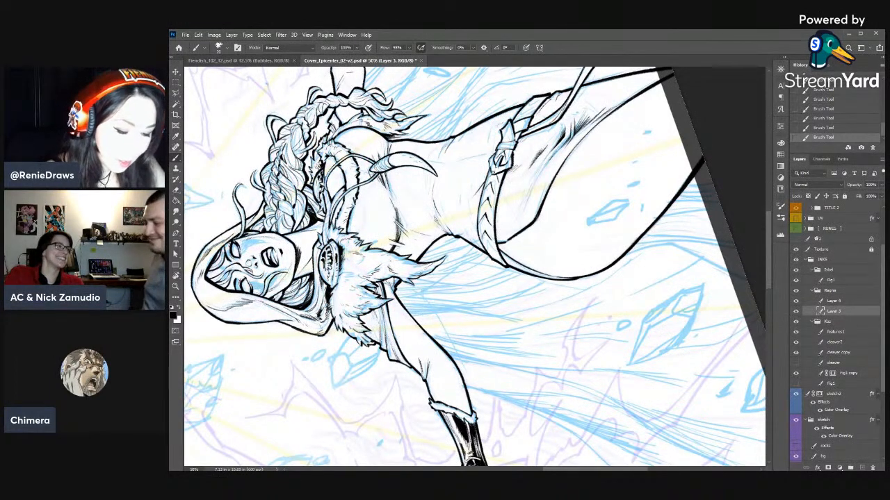
# - Clean up the ink where the chevron-patterned belt meets the buckle
pyautogui.press('e')
pyautogui.moveTo(492, 172); pyautogui.dragTo(493, 175)
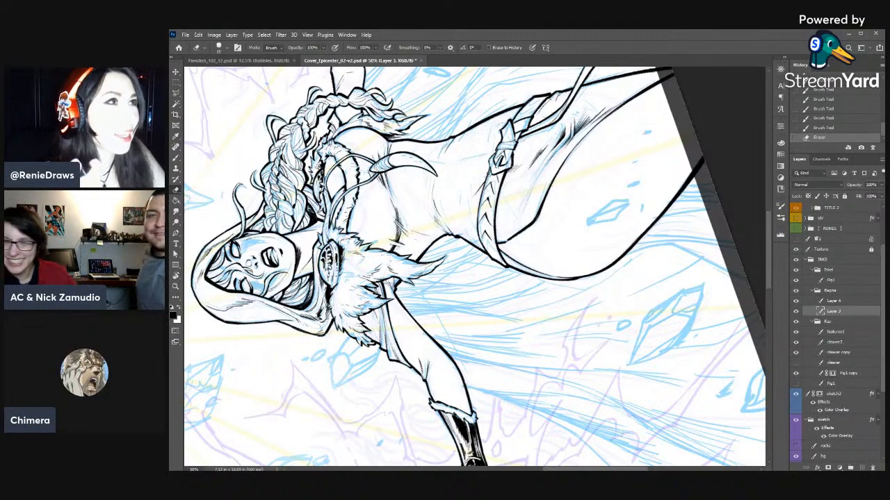
pyautogui.press('r')
pyautogui.moveTo(493, 174)
pyautogui.mouseDown()
pyautogui.moveTo(569, 268)
pyautogui.moveTo(502, 166)
pyautogui.moveTo(515, 190)
pyautogui.mouseUp()
pyautogui.press('b')
pyautogui.press('e')
pyautogui.press('b')
pyautogui.moveTo(509, 185); pyautogui.dragTo(514, 188)
pyautogui.press('e')
pyautogui.moveTo(511, 184); pyautogui.dragTo(516, 190)
pyautogui.moveTo(510, 185)
pyautogui.mouseDown()
pyautogui.moveTo(518, 187)
pyautogui.moveTo(513, 164)
pyautogui.mouseUp()
# - Trim and re-ink the buckle's upper edge with short brush strokes
pyautogui.press('b')
pyautogui.press('e')
pyautogui.moveTo(515, 162); pyautogui.dragTo(512, 163)
pyautogui.moveTo(514, 161); pyautogui.dragTo(518, 165)
pyautogui.press('b')
pyautogui.moveTo(513, 162); pyautogui.dragTo(519, 166)
pyautogui.moveTo(515, 164); pyautogui.dragTo(543, 178)
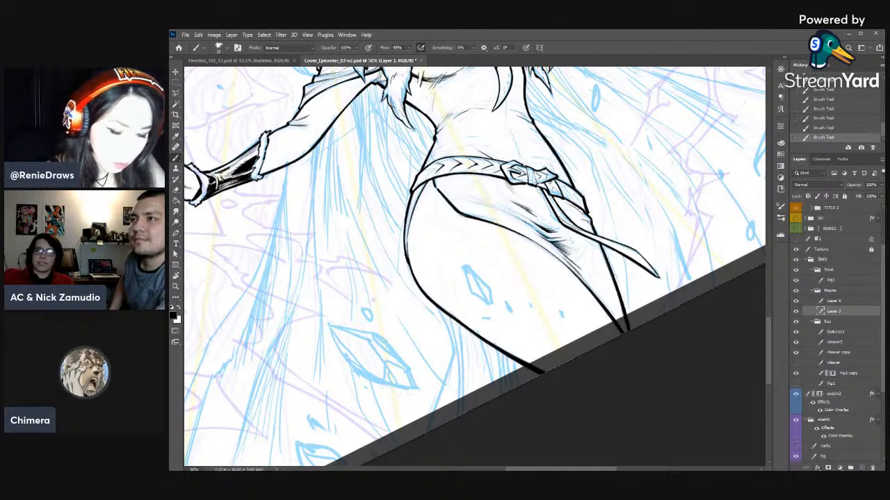
# - Detail the belt section beyond the buckle and add shading strokes to the cloth folds beneath it
pyautogui.press('e')
pyautogui.moveTo(549, 185); pyautogui.dragTo(552, 185)
pyautogui.moveTo(550, 185); pyautogui.dragTo(575, 198)
pyautogui.press('b')
pyautogui.moveTo(553, 230); pyautogui.dragTo(565, 241)
pyautogui.moveTo(556, 235); pyautogui.dragTo(575, 252)
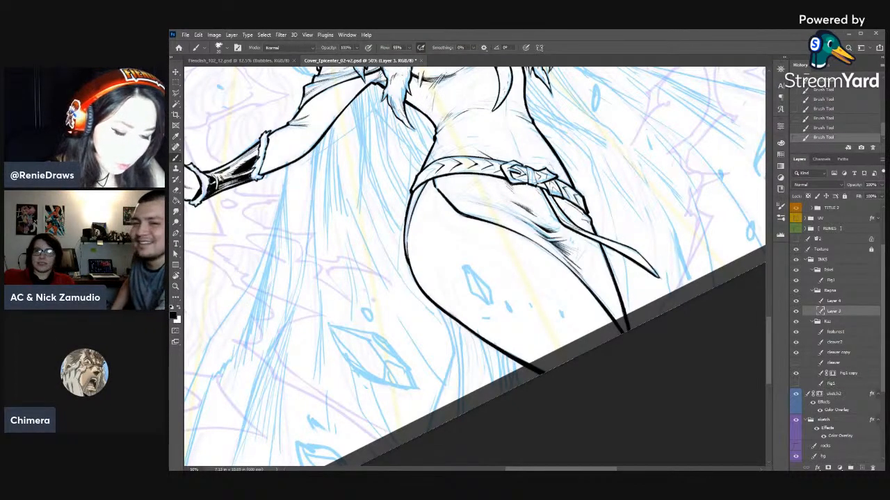
pyautogui.press('e')
pyautogui.moveTo(530, 185)
pyautogui.mouseDown()
pyautogui.moveTo(553, 205)
pyautogui.moveTo(578, 206)
pyautogui.mouseUp()
pyautogui.press('b')
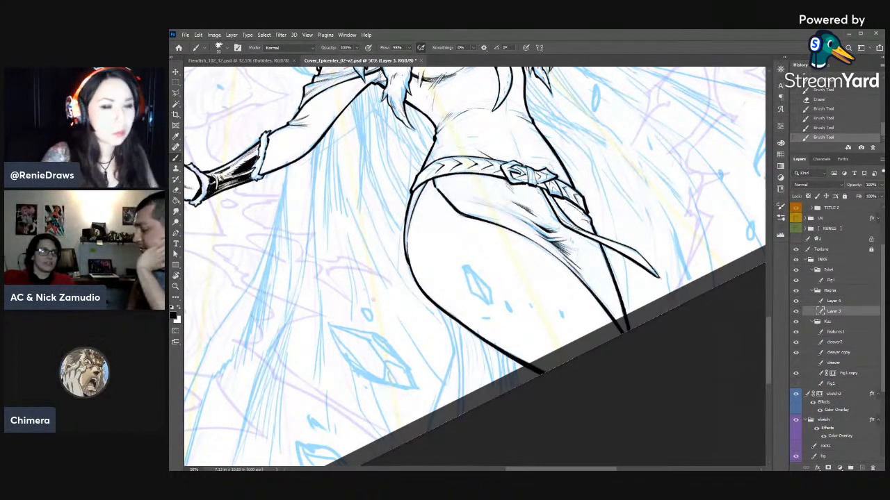
# - Ink the inner lines of the hanging belt strap down toward its pointed tip
pyautogui.click(633, 391)
pyautogui.press('r')
pyautogui.moveTo(606, 184); pyautogui.dragTo(638, 264)
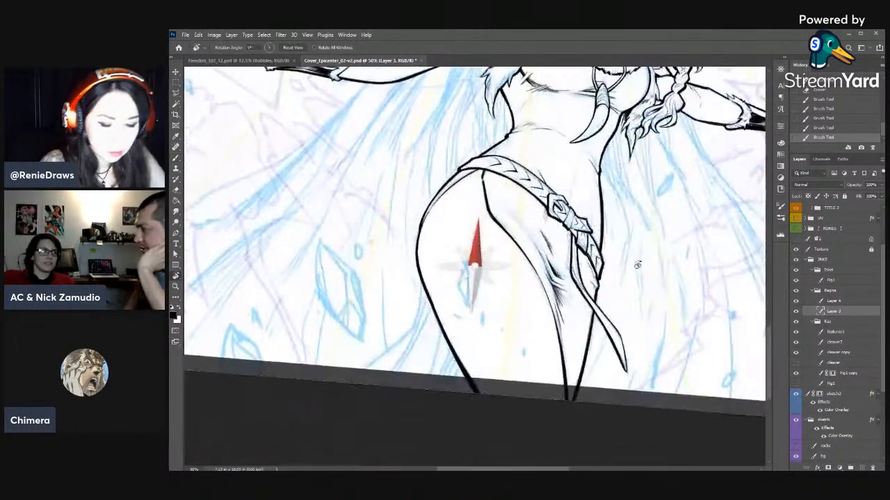
pyautogui.press('b')
pyautogui.moveTo(573, 242); pyautogui.dragTo(580, 277)
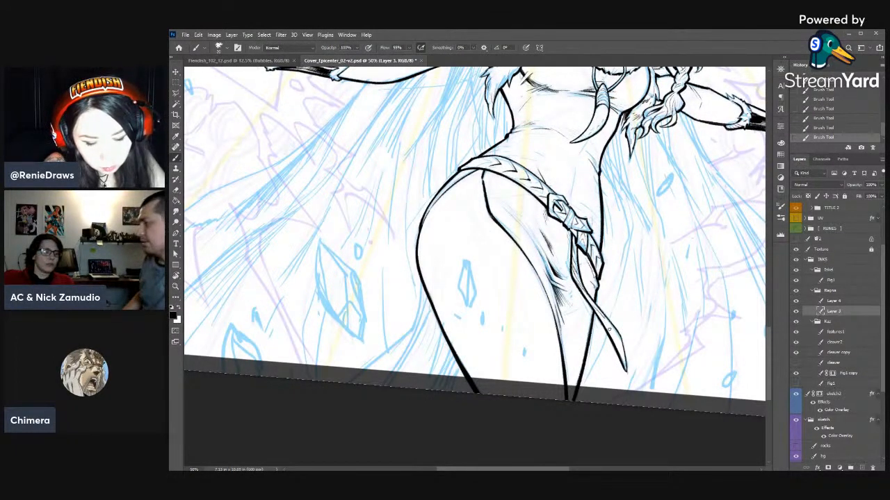
pyautogui.press('e')
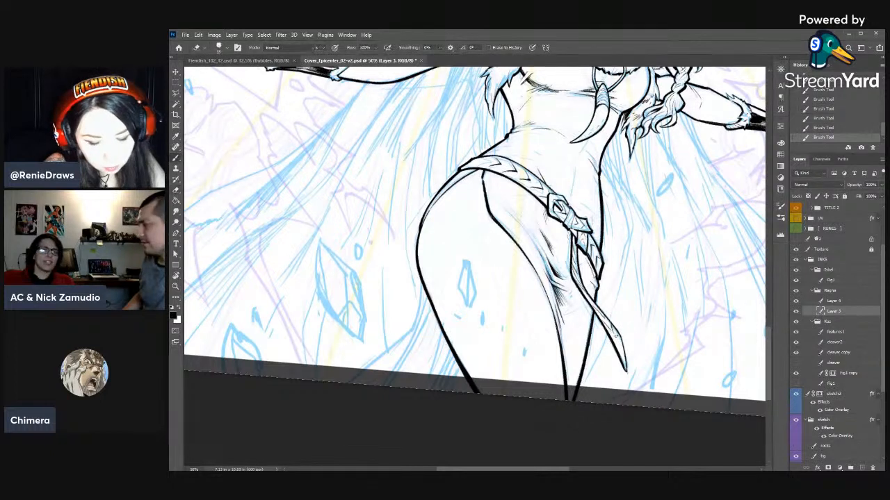
pyautogui.click(828, 127)
pyautogui.press('b')
pyautogui.moveTo(611, 327); pyautogui.dragTo(614, 338)
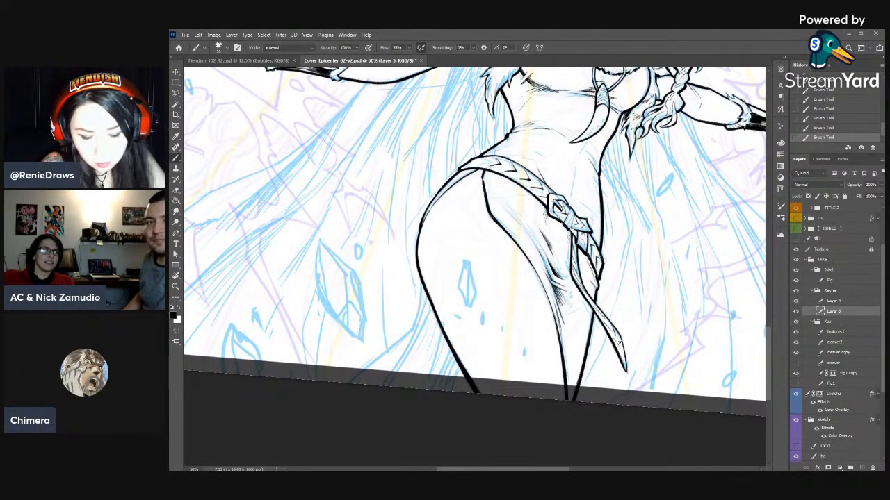
pyautogui.press('e')
pyautogui.moveTo(617, 340); pyautogui.dragTo(620, 344)
pyautogui.press('b')
pyautogui.moveTo(617, 339); pyautogui.dragTo(620, 344)
# - Reinforce the outer hip contour where it meets the belt
pyautogui.press('b')
pyautogui.moveTo(542, 168); pyautogui.dragTo(442, 152)
pyautogui.press('b')
pyautogui.moveTo(414, 195)
pyautogui.mouseDown()
pyautogui.moveTo(437, 177)
pyautogui.moveTo(401, 191)
pyautogui.moveTo(390, 216)
pyautogui.mouseUp()
pyautogui.press('e')
pyautogui.press('b')
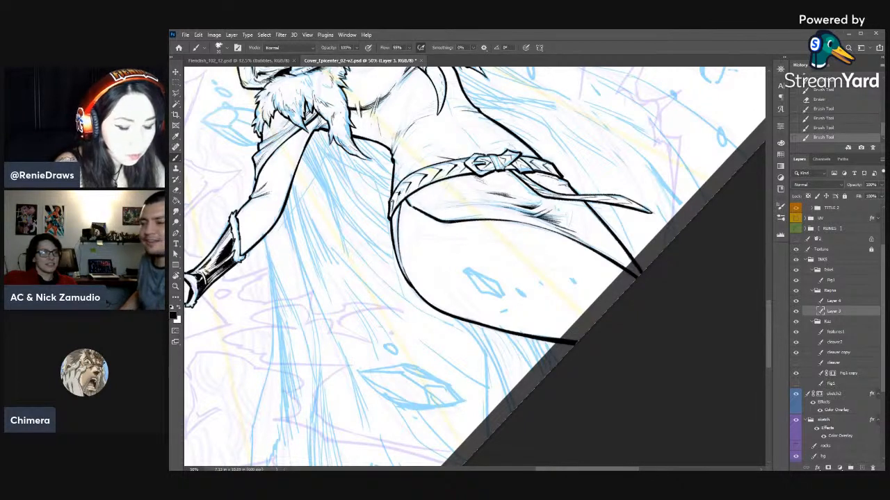
pyautogui.press('e')
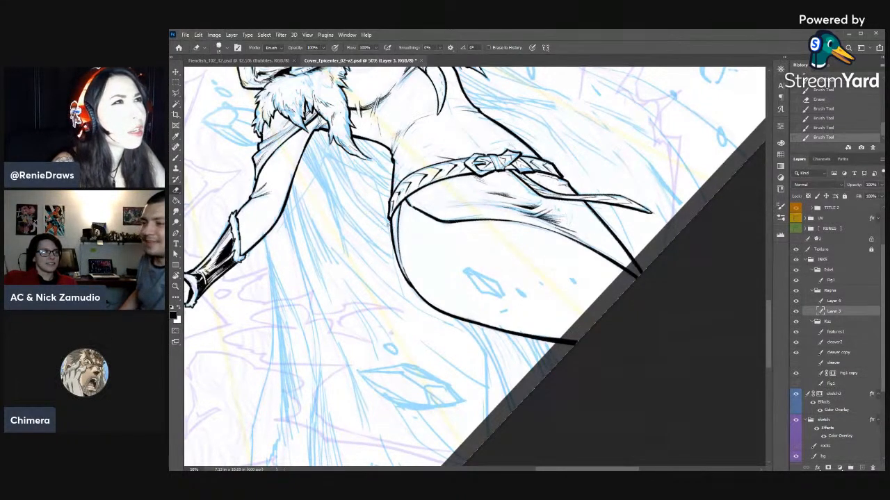
pyautogui.press('b')
# - Ink short shading strokes on the cloth below the belt and on the stomach above it
pyautogui.moveTo(395, 205)
pyautogui.mouseDown()
pyautogui.moveTo(431, 180)
pyautogui.moveTo(513, 207)
pyautogui.moveTo(532, 203)
pyautogui.mouseUp()
pyautogui.press('r')
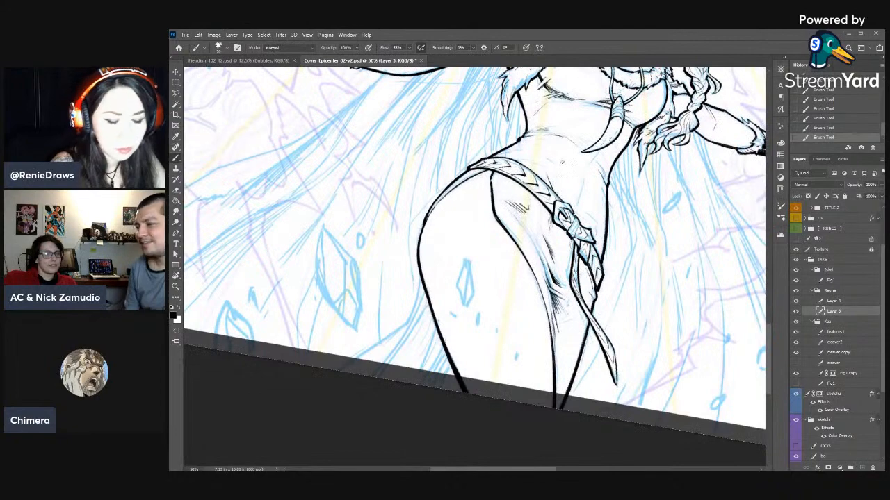
pyautogui.press(']')
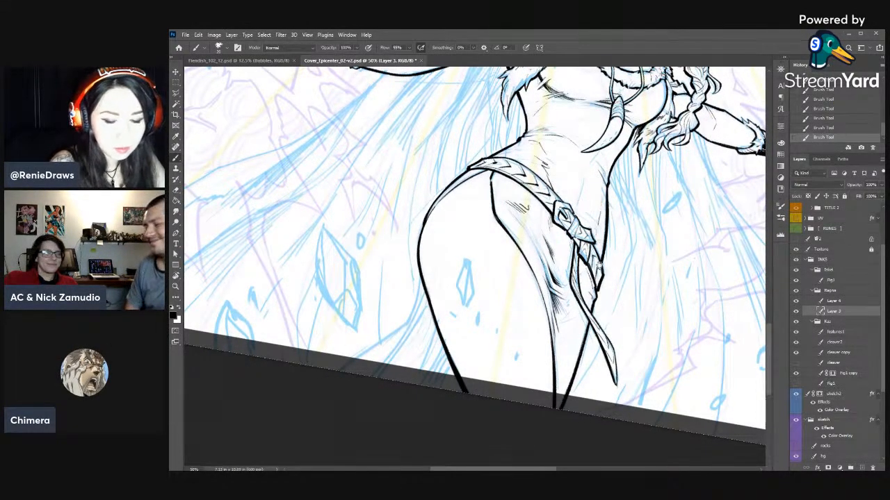
pyautogui.scroll(3, 596, 416)
pyautogui.moveTo(596, 416)
pyautogui.mouseDown()
pyautogui.moveTo(549, 464)
pyautogui.moveTo(621, 427)
pyautogui.moveTo(602, 456)
pyautogui.mouseUp()
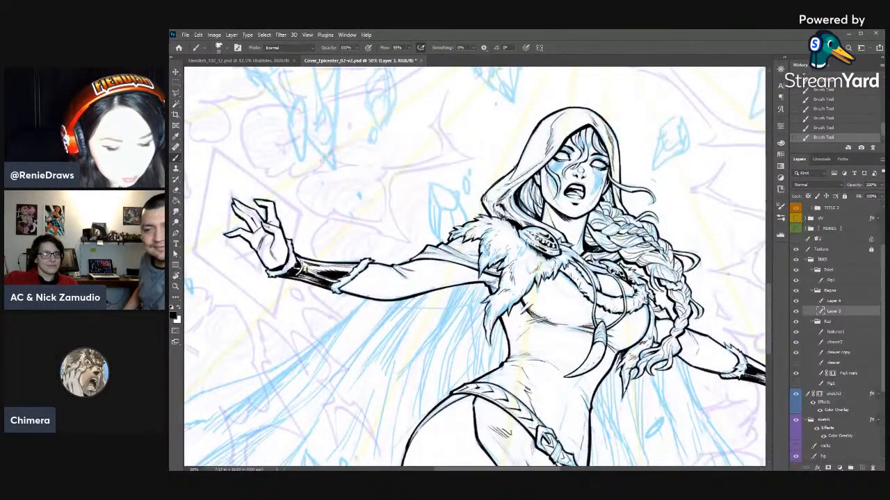
# - Refine the hood's outer outline just above the fur shoulder
pyautogui.press('e')
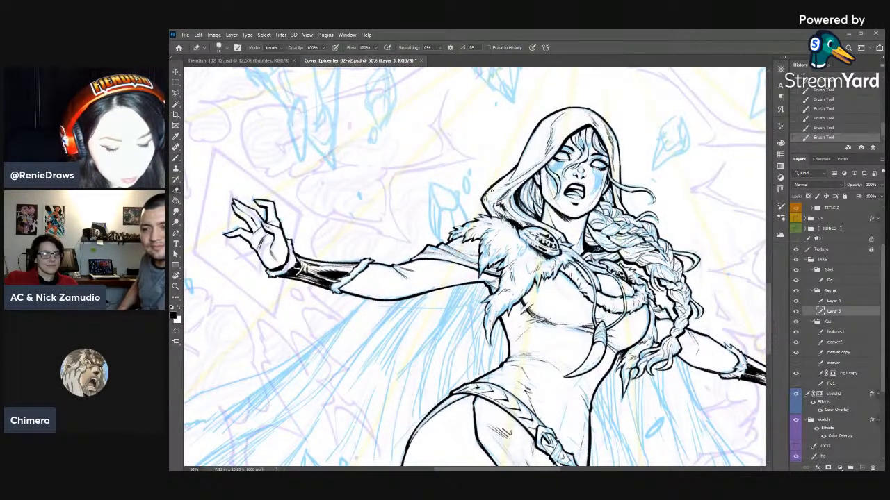
pyautogui.press('b')
pyautogui.moveTo(487, 191); pyautogui.dragTo(483, 200)
pyautogui.press('[')
pyautogui.moveTo(484, 196); pyautogui.dragTo(481, 208)
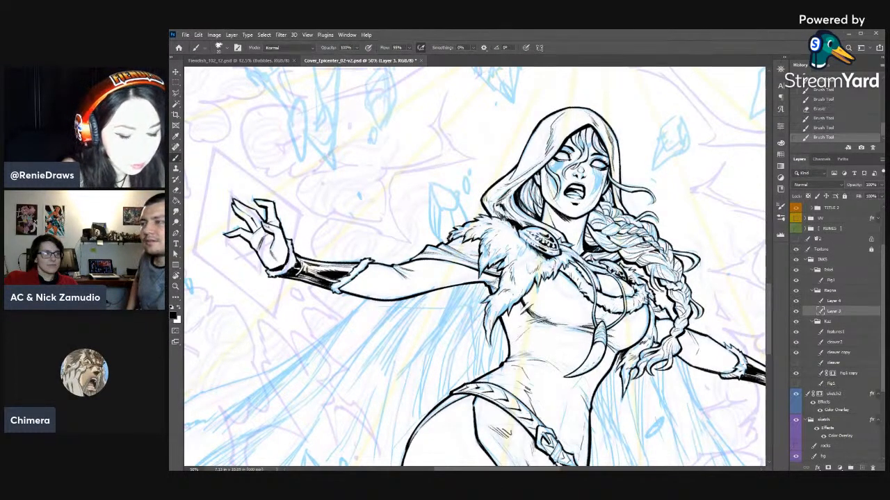
# - Reinforce the hood's braid-side edge beside the face with short brush strokes
pyautogui.press('r')
pyautogui.moveTo(699, 300); pyautogui.dragTo(664, 209)
pyautogui.press('b')
pyautogui.moveTo(596, 154); pyautogui.dragTo(600, 194)
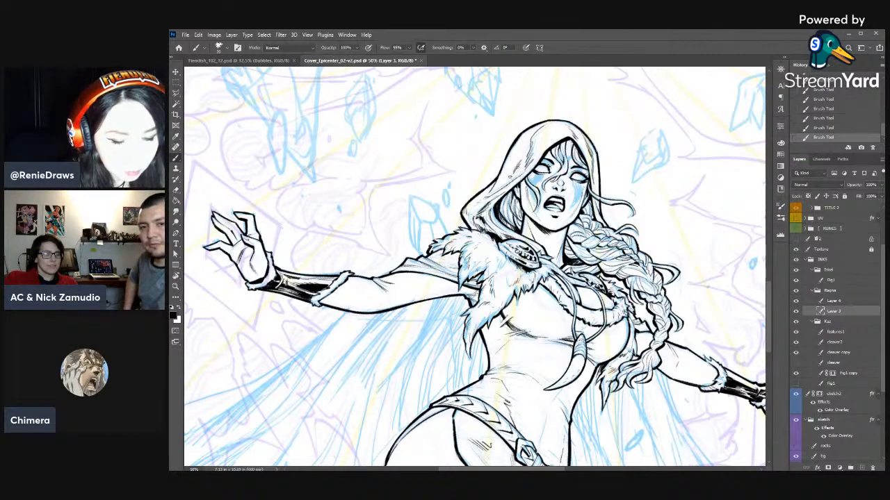
pyautogui.moveTo(598, 178); pyautogui.dragTo(599, 191)
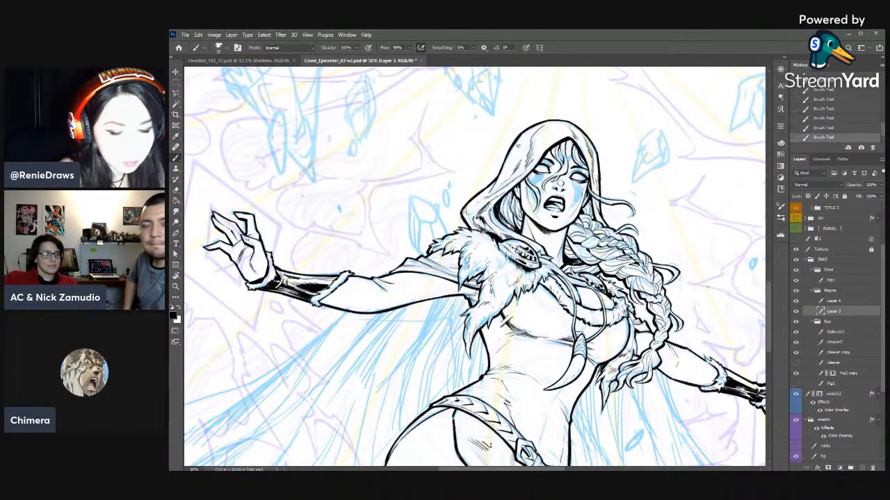
# - Trim the fingertip inks of the outstretched hand on the fur-shoulder side with the eraser
pyautogui.moveTo(518, 350); pyautogui.dragTo(607, 272)
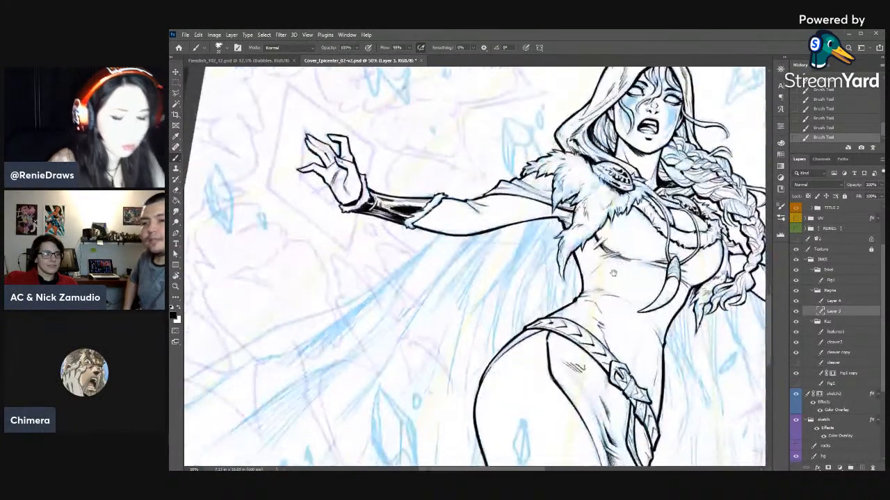
pyautogui.press('Escape')
pyautogui.press('t')
pyautogui.moveTo(436, 314); pyautogui.dragTo(562, 314)
pyautogui.press('b')
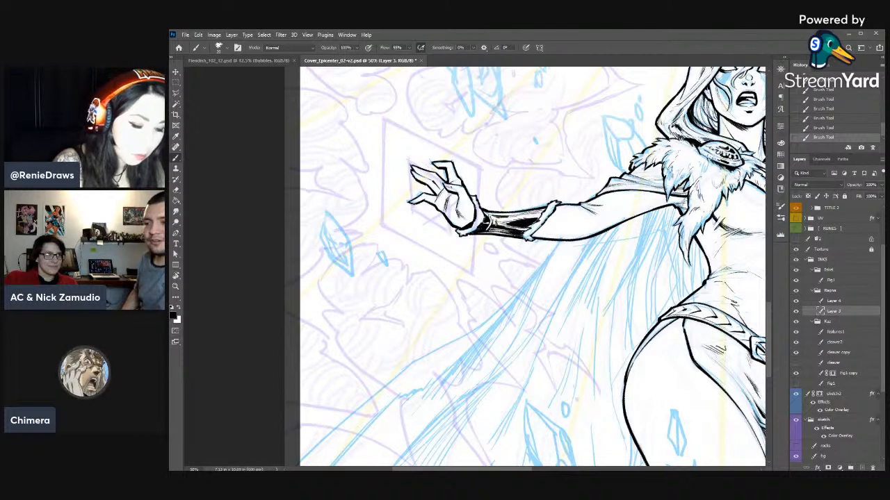
pyautogui.press('e')
pyautogui.moveTo(423, 204); pyautogui.dragTo(420, 201)
pyautogui.moveTo(423, 203)
pyautogui.mouseDown()
pyautogui.moveTo(441, 162)
pyautogui.moveTo(452, 164)
pyautogui.mouseUp()
pyautogui.press('b')
pyautogui.press('e')
pyautogui.moveTo(447, 160); pyautogui.dragTo(453, 166)
# - Touch up the fingertip lines of the outstretched hand on the braid side
pyautogui.moveTo(736, 174)
pyautogui.mouseDown()
pyautogui.moveTo(603, 291)
pyautogui.moveTo(523, 289)
pyautogui.moveTo(523, 241)
pyautogui.mouseUp()
pyautogui.moveTo(693, 242); pyautogui.dragTo(708, 185)
pyautogui.press('b')
pyautogui.moveTo(646, 240); pyautogui.dragTo(639, 246)
pyautogui.moveTo(648, 238); pyautogui.dragTo(642, 241)
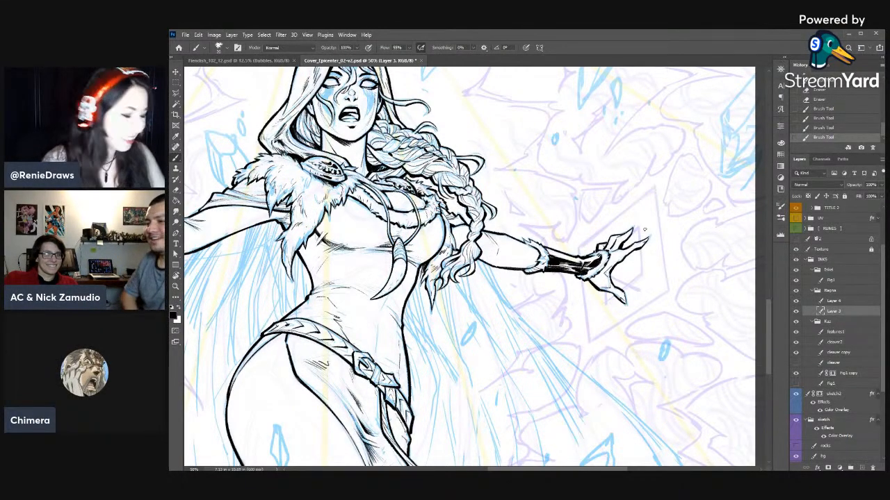
# - Strengthen the necklace cord lines where they cross the fur collar below the brooch
pyautogui.moveTo(525, 387); pyautogui.dragTo(623, 310)
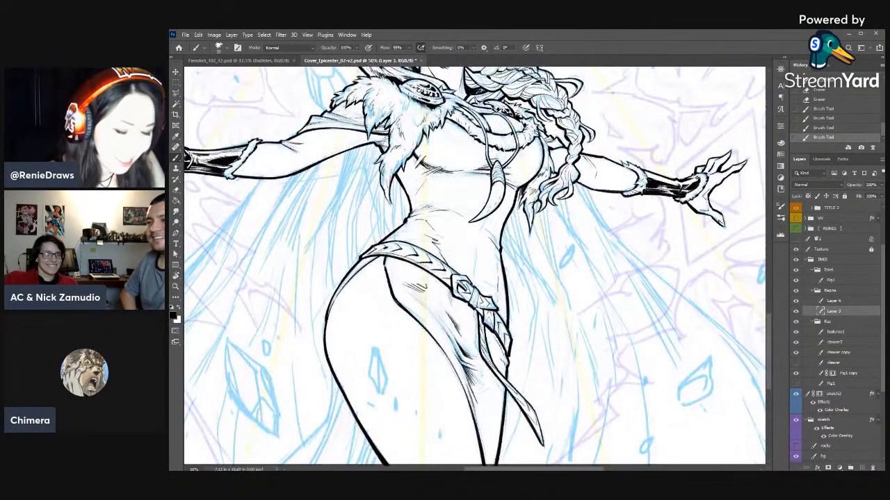
pyautogui.moveTo(468, 115); pyautogui.dragTo(484, 132)
pyautogui.press('e')
pyautogui.press('b')
pyautogui.moveTo(477, 125); pyautogui.dragTo(485, 134)
pyautogui.moveTo(480, 128); pyautogui.dragTo(487, 135)
pyautogui.press('e')
pyautogui.press('b')
# - Trim and re-ink the chevron detail on the belt just below the buckle
pyautogui.press('e')
pyautogui.moveTo(487, 314); pyautogui.dragTo(491, 323)
pyautogui.moveTo(489, 318); pyautogui.dragTo(488, 321)
pyautogui.press('b')
pyautogui.moveTo(487, 315); pyautogui.dragTo(491, 321)
pyautogui.moveTo(489, 317); pyautogui.dragTo(490, 324)
pyautogui.moveTo(490, 318); pyautogui.dragTo(493, 325)
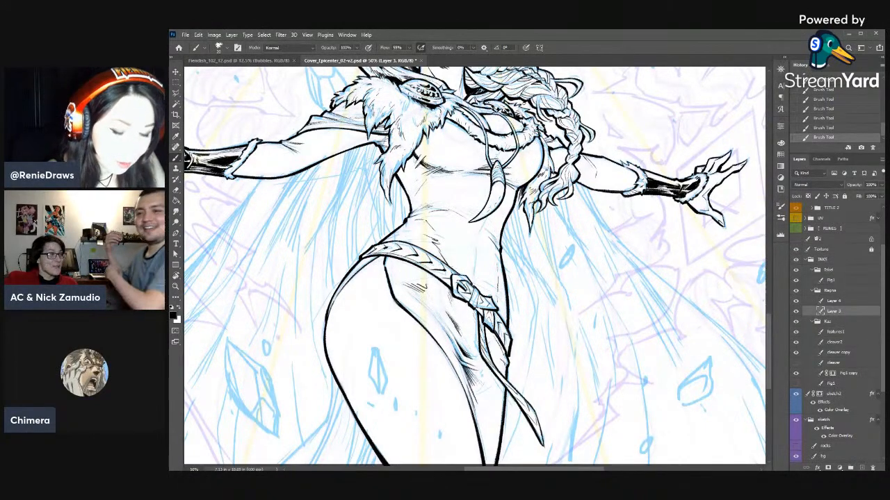
pyautogui.moveTo(479, 299); pyautogui.dragTo(494, 342)
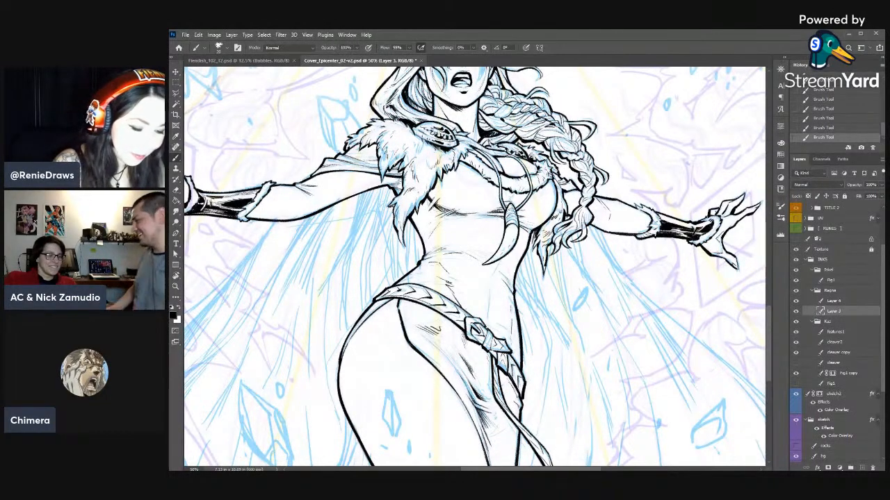
pyautogui.moveTo(410, 244); pyautogui.dragTo(541, 281)
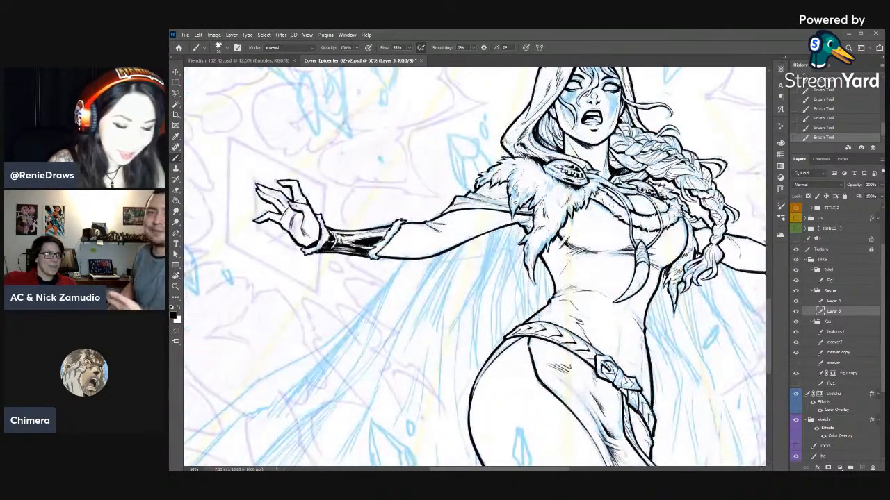
# - Trim and re-ink the hanging fur tufts of the shoulder mantle beside the upper arm
pyautogui.press('e')
pyautogui.moveTo(520, 197); pyautogui.dragTo(521, 207)
pyautogui.moveTo(520, 201)
pyautogui.mouseDown()
pyautogui.moveTo(519, 212)
pyautogui.moveTo(525, 202)
pyautogui.mouseUp()
pyautogui.press('b')
pyautogui.press('e')
pyautogui.press('b')
pyautogui.press('e')
pyautogui.moveTo(522, 193); pyautogui.dragTo(525, 200)
pyautogui.moveTo(521, 192)
pyautogui.mouseDown()
pyautogui.moveTo(524, 198)
pyautogui.moveTo(519, 185)
pyautogui.mouseUp()
pyautogui.press('b')
pyautogui.press('e')
pyautogui.press('b')
# - Add fur strands higher up in the same shoulder tuft and clean their edges with the eraser
pyautogui.moveTo(517, 182)
pyautogui.mouseDown()
pyautogui.moveTo(519, 192)
pyautogui.moveTo(534, 190)
pyautogui.mouseUp()
pyautogui.press('e')
pyautogui.press('b')
pyautogui.moveTo(534, 183); pyautogui.dragTo(534, 191)
pyautogui.press('e')
pyautogui.moveTo(535, 186); pyautogui.dragTo(533, 192)
# - Refine the fur strands along the top of the shoulder mantle just below the hood
pyautogui.moveTo(525, 154); pyautogui.dragTo(528, 158)
pyautogui.press('b')
pyautogui.moveTo(526, 151)
pyautogui.mouseDown()
pyautogui.moveTo(529, 160)
pyautogui.moveTo(515, 163)
pyautogui.mouseUp()
pyautogui.press('e')
pyautogui.press('b')
pyautogui.press('e')
pyautogui.moveTo(523, 157); pyautogui.dragTo(517, 160)
pyautogui.press('b')
pyautogui.moveTo(523, 154); pyautogui.dragTo(517, 160)
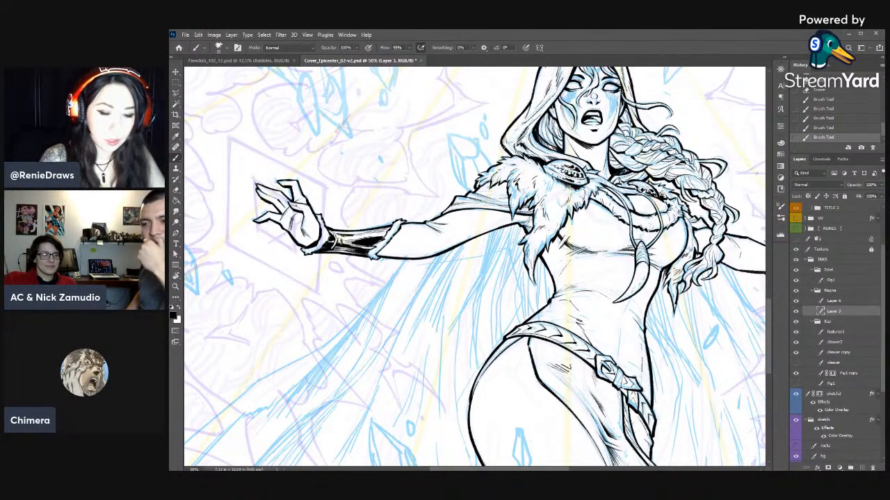
# - Examine the inked figures across the whole cover, ending on the woman's hips and the uninked cape
pyautogui.moveTo(676, 362); pyautogui.dragTo(674, 222)
pyautogui.hotkey('ctrl', '-')
pyautogui.hotkey('ctrl', '-')
pyautogui.hotkey('ctrl', '-')
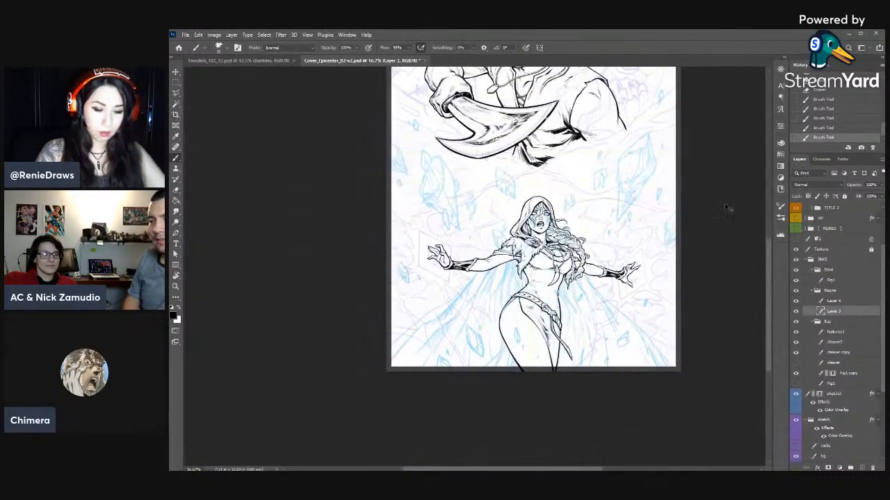
pyautogui.hotkey('ctrl', '-')
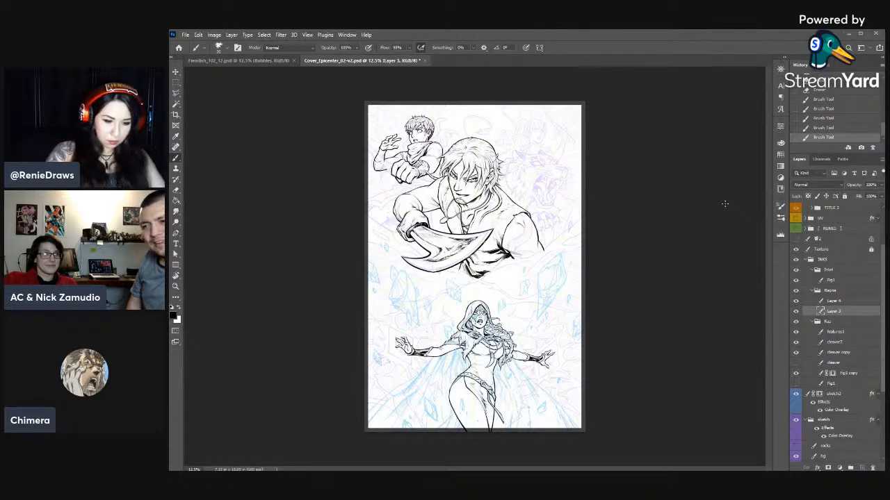
pyautogui.hotkey('ctrl', '+')
pyautogui.hotkey('ctrl', '+')
pyautogui.hotkey('ctrl', '+')
pyautogui.hotkey('ctrl', '+')
pyautogui.moveTo(508, 409); pyautogui.dragTo(577, 135)
pyautogui.scroll(-5, 578, 135)
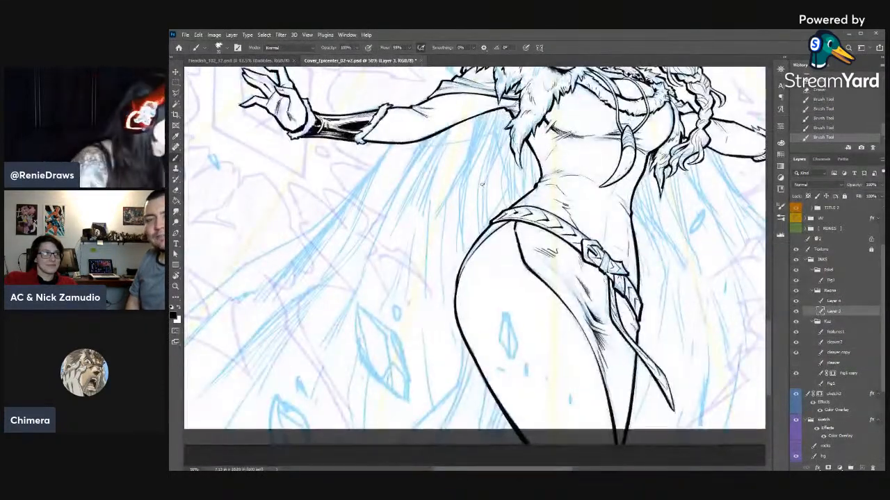
# - Add a new layer above Layer 3 in the woman's ink group and rename Layer 3 as fig1
pyautogui.click(862, 468)
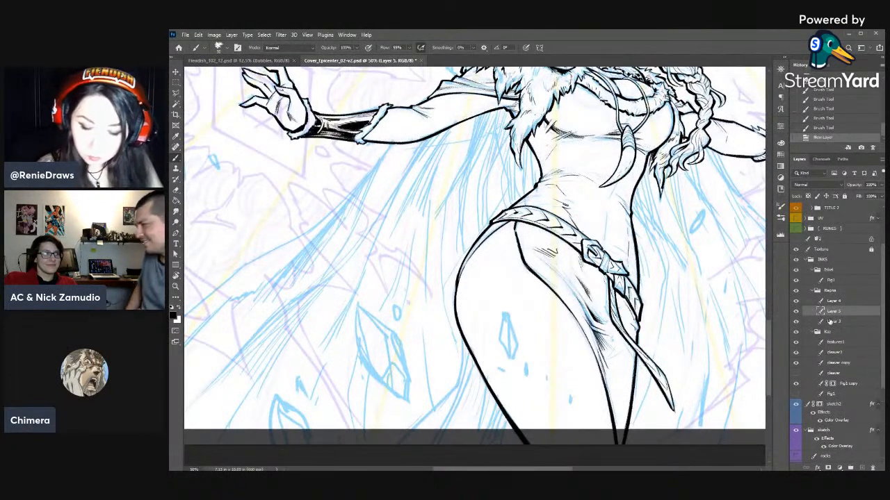
pyautogui.doubleClick(831, 321)
pyautogui.write('Text')
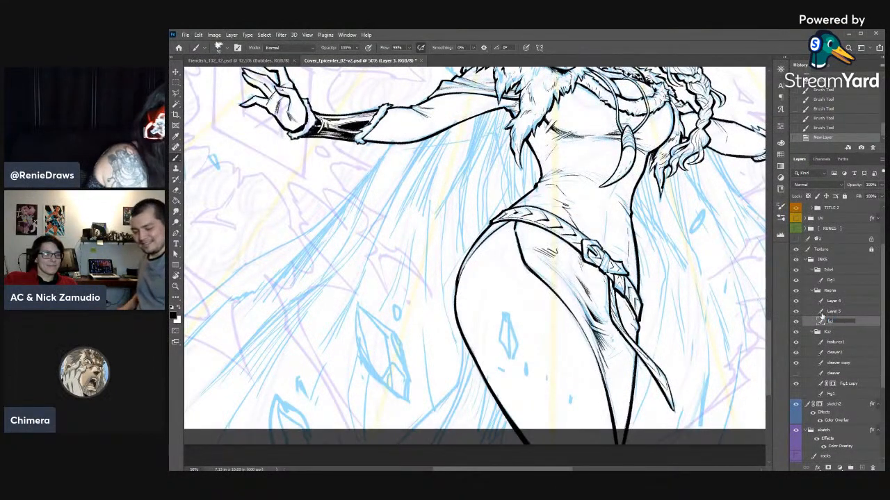
# - Rename Layer 4 as fig2 and move it directly above the fig1 layer
pyautogui.doubleClick(831, 301)
pyautogui.write('fig2')
pyautogui.press('Return')
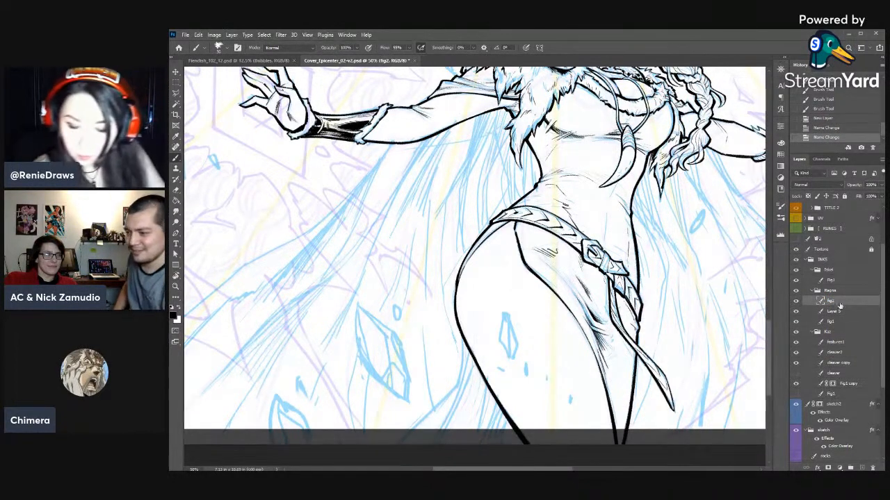
pyautogui.moveTo(840, 305); pyautogui.dragTo(839, 317)
pyautogui.moveTo(522, 289); pyautogui.dragTo(550, 321)
pyautogui.moveTo(511, 147); pyautogui.dragTo(483, 226)
pyautogui.moveTo(499, 193)
pyautogui.mouseDown()
pyautogui.moveTo(491, 200)
pyautogui.moveTo(573, 155)
pyautogui.moveTo(562, 180)
pyautogui.mouseUp()
pyautogui.hotkey('ctrl', '-')
pyautogui.hotkey('ctrl', '-')
pyautogui.press('e')
pyautogui.moveTo(563, 169); pyautogui.dragTo(559, 191)
pyautogui.moveTo(568, 164); pyautogui.dragTo(561, 186)
pyautogui.press('w')
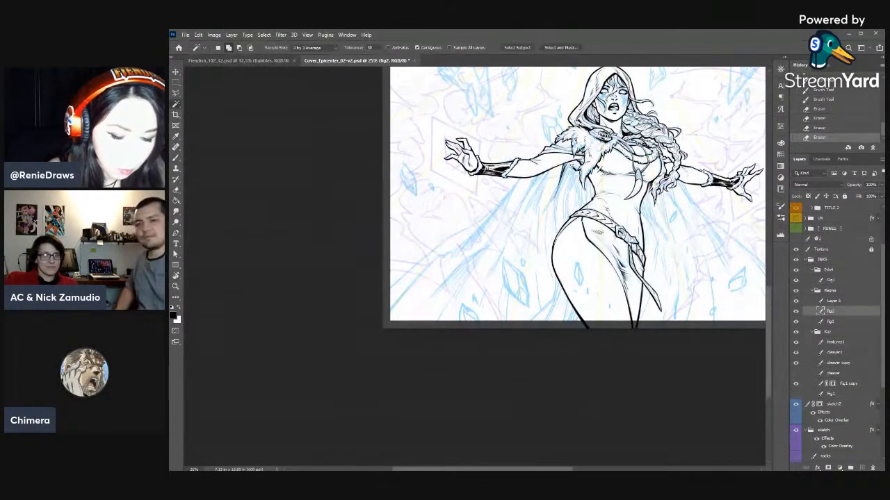
# - Adjust the brush tip and ink the first dark cape folds falling from the fur mantle beside the waist
pyautogui.press('b')
pyautogui.rightClick(576, 161)
pyautogui.moveTo(622, 181); pyautogui.dragTo(625, 181)
pyautogui.click(710, 84)
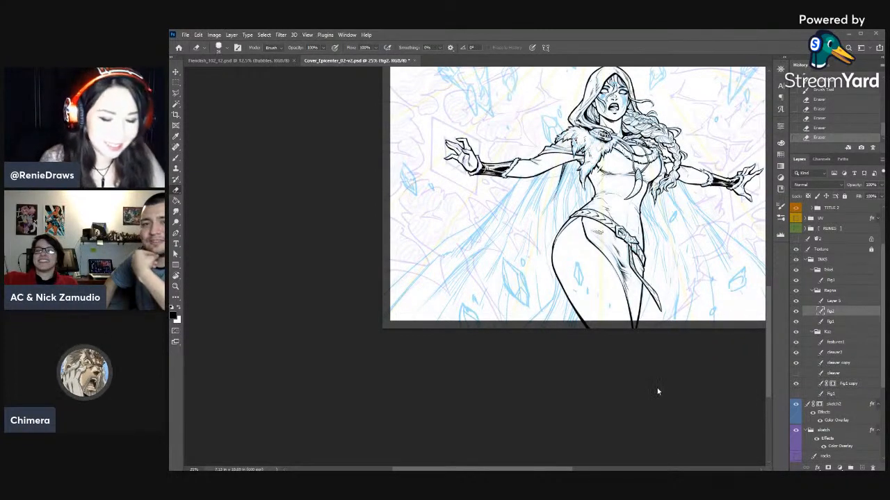
pyautogui.press('b')
pyautogui.moveTo(571, 162); pyautogui.dragTo(573, 185)
pyautogui.moveTo(571, 163); pyautogui.dragTo(570, 195)
pyautogui.moveTo(572, 175); pyautogui.dragTo(564, 210)
pyautogui.moveTo(564, 203); pyautogui.dragTo(562, 219)
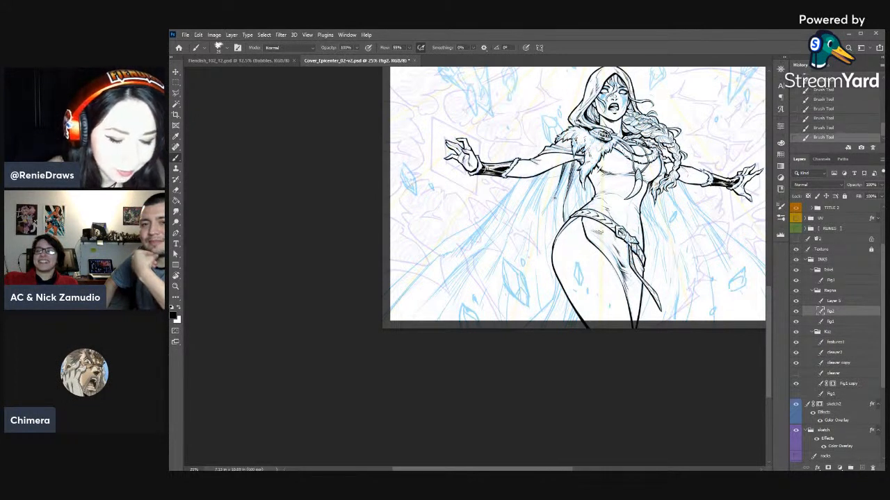
# - Ink a long cape fold outside the hip and fill in the cape shadows next to the waist
pyautogui.moveTo(557, 187)
pyautogui.mouseDown()
pyautogui.moveTo(544, 218)
pyautogui.moveTo(546, 271)
pyautogui.mouseUp()
pyautogui.moveTo(564, 163)
pyautogui.mouseDown()
pyautogui.moveTo(560, 188)
pyautogui.moveTo(571, 184)
pyautogui.mouseUp()
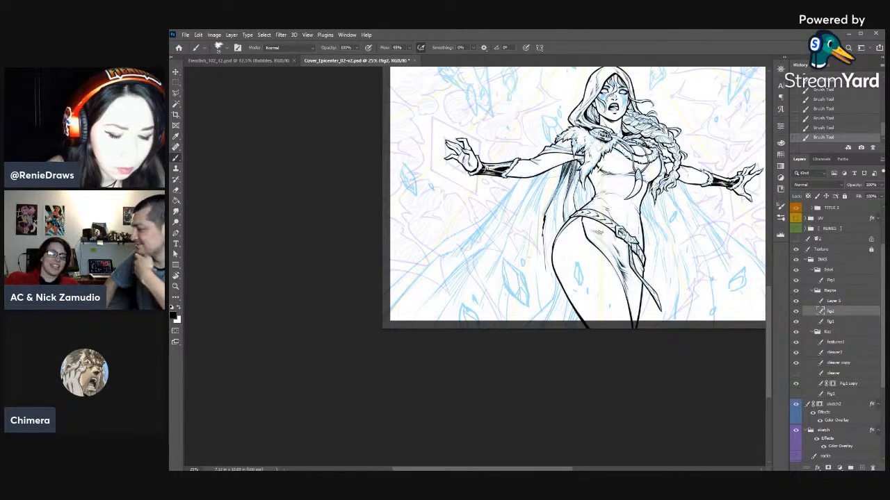
pyautogui.moveTo(587, 189); pyautogui.dragTo(586, 196)
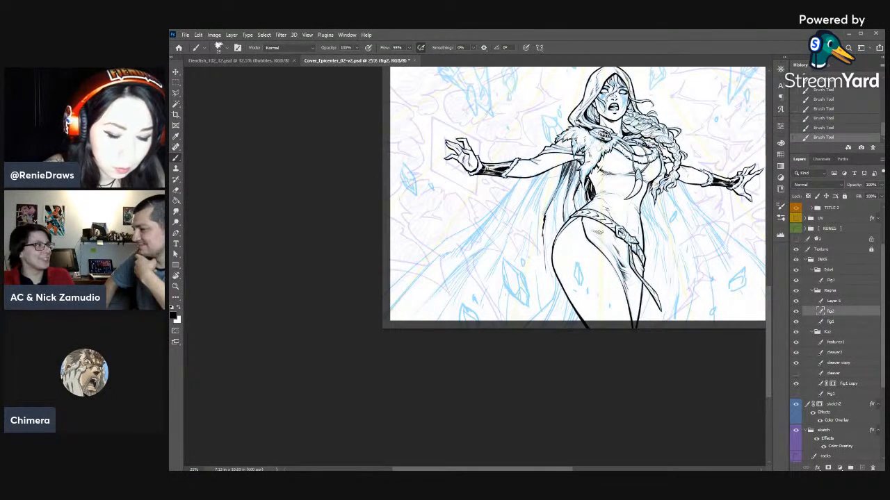
pyautogui.moveTo(582, 185); pyautogui.dragTo(582, 202)
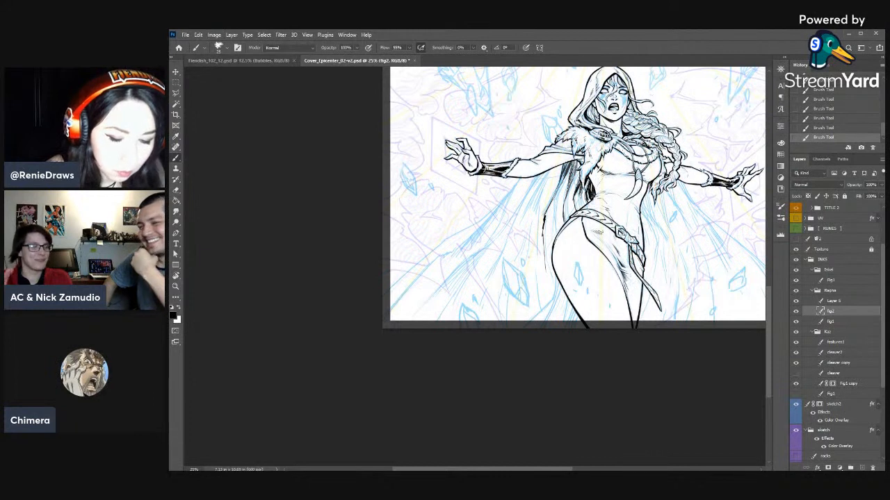
# - Ink the cape fold running from under the upper arm toward the hip, tapering its edges with the eraser
pyautogui.moveTo(580, 159)
pyautogui.mouseDown()
pyautogui.moveTo(569, 195)
pyautogui.moveTo(560, 190)
pyautogui.mouseUp()
pyautogui.press('e')
pyautogui.moveTo(562, 186); pyautogui.dragTo(554, 196)
pyautogui.press('b')
pyautogui.moveTo(560, 186); pyautogui.dragTo(553, 198)
pyautogui.moveTo(558, 192); pyautogui.dragTo(543, 230)
pyautogui.press('e')
pyautogui.moveTo(544, 224); pyautogui.dragTo(543, 238)
pyautogui.press('b')
pyautogui.moveTo(554, 199); pyautogui.dragTo(545, 219)
pyautogui.moveTo(549, 207); pyautogui.dragTo(544, 223)
pyautogui.moveTo(548, 213)
pyautogui.mouseDown()
pyautogui.moveTo(541, 232)
pyautogui.moveTo(546, 216)
pyautogui.mouseUp()
# - Trim and darken the lower part of that cape fold and add short accent strokes near the hip
pyautogui.press('e')
pyautogui.press('b')
pyautogui.press('e')
pyautogui.press('b')
pyautogui.moveTo(556, 196)
pyautogui.mouseDown()
pyautogui.moveTo(547, 215)
pyautogui.moveTo(550, 208)
pyautogui.mouseUp()
pyautogui.press('e')
pyautogui.moveTo(558, 192); pyautogui.dragTo(546, 216)
pyautogui.press('b')
pyautogui.press('e')
pyautogui.moveTo(558, 193)
pyautogui.mouseDown()
pyautogui.moveTo(543, 220)
pyautogui.moveTo(552, 205)
pyautogui.mouseUp()
pyautogui.press('b')
pyautogui.moveTo(555, 197); pyautogui.dragTo(544, 219)
pyautogui.moveTo(553, 202); pyautogui.dragTo(543, 221)
pyautogui.moveTo(551, 204); pyautogui.dragTo(544, 221)
pyautogui.moveTo(550, 208); pyautogui.dragTo(550, 234)
pyautogui.moveTo(556, 223); pyautogui.dragTo(552, 242)
# - Ink the next cape fold outward, descending from beneath the sleeve of the fur-shoulder arm
pyautogui.moveTo(551, 169); pyautogui.dragTo(542, 194)
pyautogui.moveTo(555, 165); pyautogui.dragTo(528, 206)
pyautogui.press('e')
pyautogui.rightClick(553, 184)
pyautogui.moveTo(601, 201); pyautogui.dragTo(603, 201)
pyautogui.press('b')
pyautogui.moveTo(549, 174); pyautogui.dragTo(527, 213)
pyautogui.moveTo(544, 180); pyautogui.dragTo(522, 217)
# - Taper the lower end of the fold beneath the sleeve with alternating eraser and brush strokes
pyautogui.press('e')
pyautogui.press('b')
pyautogui.moveTo(543, 181); pyautogui.dragTo(533, 209)
pyautogui.moveTo(544, 186)
pyautogui.mouseDown()
pyautogui.moveTo(535, 240)
pyautogui.moveTo(531, 207)
pyautogui.mouseUp()
pyautogui.press('e')
pyautogui.moveTo(537, 194); pyautogui.dragTo(531, 208)
pyautogui.moveTo(538, 194); pyautogui.dragTo(532, 209)
pyautogui.moveTo(540, 197); pyautogui.dragTo(527, 209)
pyautogui.press('b')
pyautogui.moveTo(538, 187); pyautogui.dragTo(525, 211)
# - Rotate the canvas and continue the outer cape fold below the forearm, trimming its lower end
pyautogui.moveTo(541, 171); pyautogui.dragTo(524, 198)
pyautogui.moveTo(535, 179)
pyautogui.mouseDown()
pyautogui.moveTo(520, 210)
pyautogui.moveTo(494, 164)
pyautogui.moveTo(483, 221)
pyautogui.mouseUp()
pyautogui.press('r')
pyautogui.moveTo(487, 189); pyautogui.dragTo(484, 221)
pyautogui.moveTo(485, 202); pyautogui.dragTo(480, 233)
pyautogui.press('e')
pyautogui.moveTo(485, 222); pyautogui.dragTo(474, 249)
# - Extend the outer cape fold in a long sweep toward the page's lower corner and clean its tip
pyautogui.press('b')
pyautogui.moveTo(496, 194)
pyautogui.mouseDown()
pyautogui.moveTo(458, 282)
pyautogui.moveTo(462, 273)
pyautogui.mouseUp()
pyautogui.press('e')
pyautogui.moveTo(471, 262); pyautogui.dragTo(459, 280)
pyautogui.press('b')
pyautogui.press('e')
pyautogui.moveTo(468, 262)
pyautogui.mouseDown()
pyautogui.moveTo(458, 282)
pyautogui.moveTo(620, 229)
pyautogui.moveTo(574, 229)
pyautogui.mouseUp()
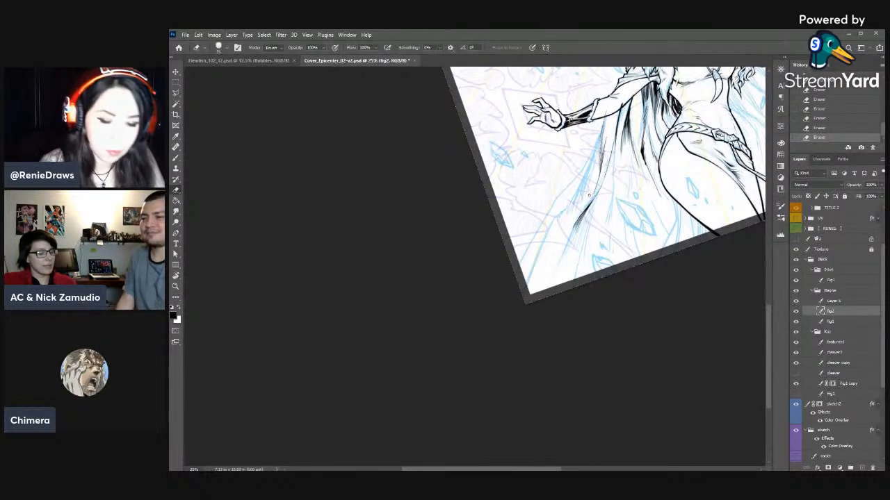
# - Thicken the long outer cape fold with overlapping tapered brush strokes
pyautogui.press('b')
pyautogui.moveTo(571, 232); pyautogui.dragTo(560, 260)
pyautogui.moveTo(588, 209); pyautogui.dragTo(572, 232)
pyautogui.moveTo(603, 183); pyautogui.dragTo(590, 206)
pyautogui.moveTo(599, 192); pyautogui.dragTo(588, 210)
pyautogui.moveTo(597, 194); pyautogui.dragTo(588, 215)
# - Hatch the lower cape with long tapering lines running down to the page's bottom edge
pyautogui.moveTo(597, 200); pyautogui.dragTo(577, 260)
pyautogui.moveTo(589, 224); pyautogui.dragTo(576, 276)
pyautogui.moveTo(587, 243); pyautogui.dragTo(582, 284)
pyautogui.moveTo(629, 244); pyautogui.dragTo(572, 301)
pyautogui.moveTo(559, 213); pyautogui.dragTo(546, 293)
pyautogui.moveTo(557, 250); pyautogui.dragTo(549, 287)
pyautogui.moveTo(555, 261); pyautogui.dragTo(549, 283)
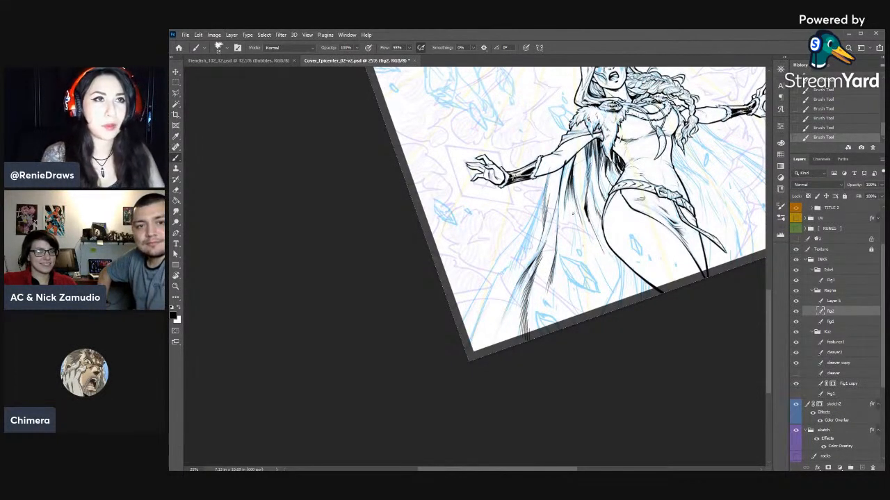
# - Turn the canvas nearly upside down, then trim and re-ink the fold lines in the lower cape
pyautogui.press('r')
pyautogui.moveTo(620, 363); pyautogui.dragTo(347, 276)
pyautogui.press('space')
pyautogui.moveTo(557, 286)
pyautogui.mouseDown()
pyautogui.moveTo(672, 204)
pyautogui.moveTo(645, 337)
pyautogui.mouseUp()
pyautogui.press('e')
pyautogui.moveTo(542, 303); pyautogui.dragTo(535, 323)
pyautogui.moveTo(543, 299); pyautogui.dragTo(537, 316)
pyautogui.press('b')
pyautogui.moveTo(546, 281); pyautogui.dragTo(536, 306)
pyautogui.moveTo(546, 285); pyautogui.dragTo(521, 344)
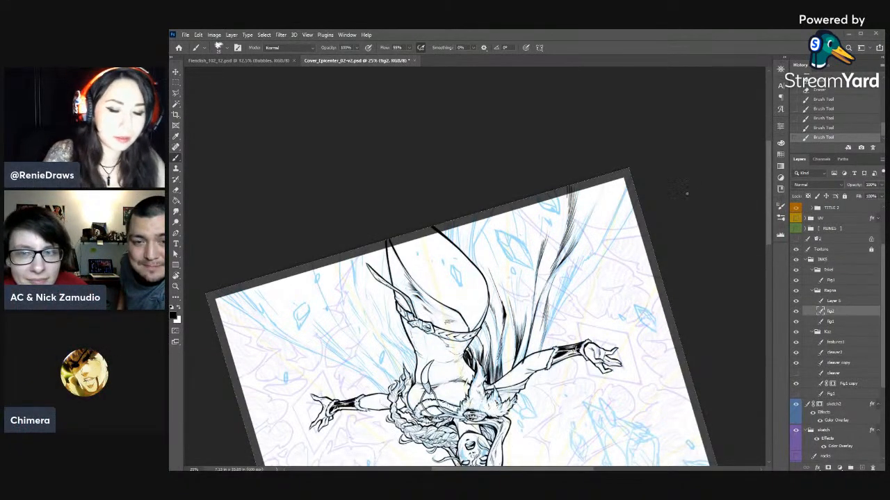
# - Review the new cape inks against the whole upright cover, then examine the lower cape up close
pyautogui.press('Escape')
pyautogui.hotkey('ctrl', '-')
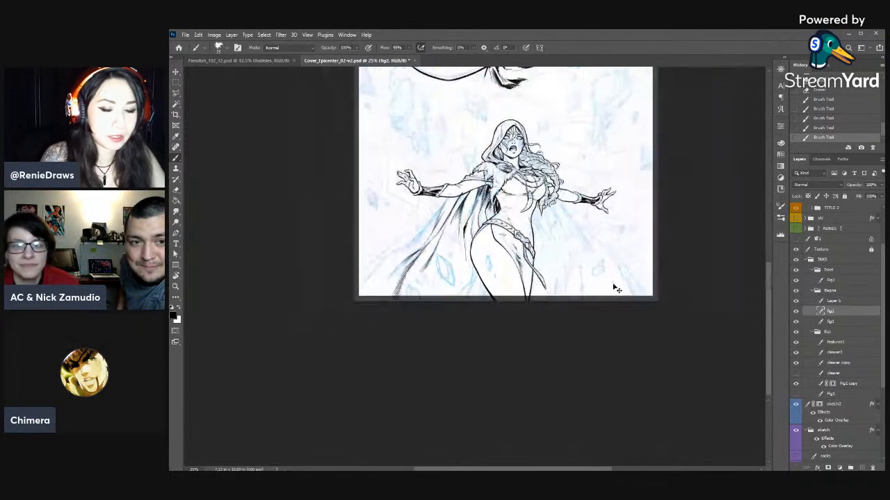
pyautogui.hotkey('ctrl', '-')
pyautogui.hotkey('ctrl', '+')
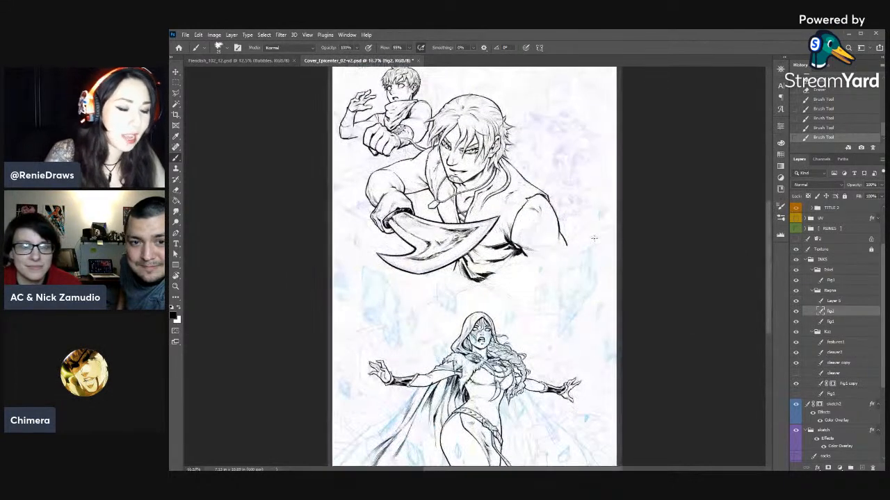
pyautogui.click(176, 287)
pyautogui.click(415, 48)
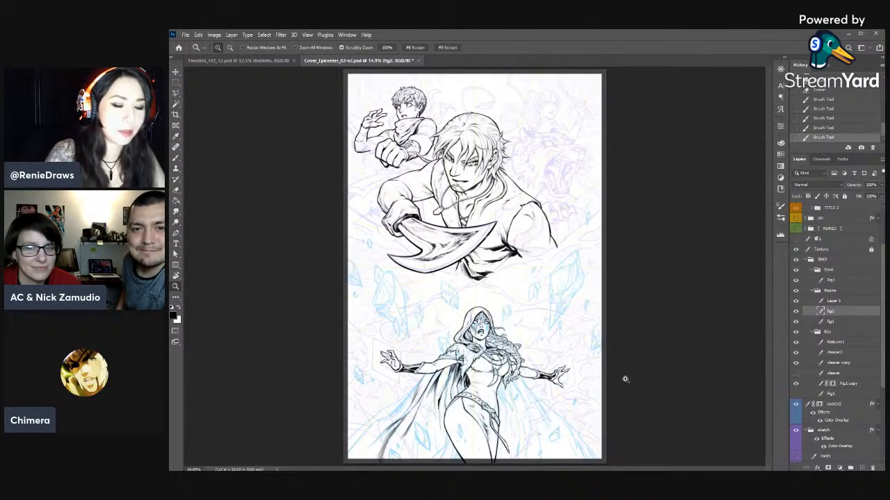
pyautogui.hotkey('ctrl', '+')
pyautogui.hotkey('ctrl', '+')
pyautogui.hotkey('ctrl', '+')
pyautogui.hotkey('ctrl', '+')
pyautogui.moveTo(542, 360); pyautogui.dragTo(625, 119)
pyautogui.moveTo(593, 249); pyautogui.dragTo(570, 353)
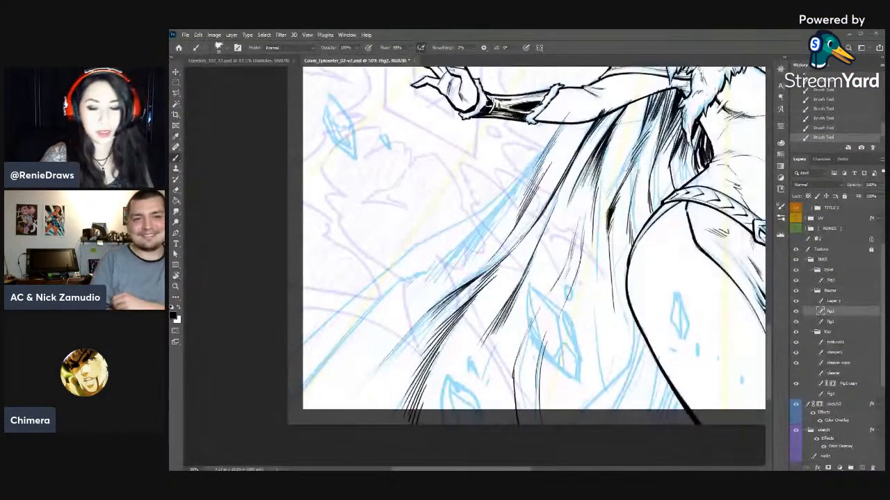
# - Thicken the short fold line beside the lower crystal and ink a tapered fold line between that crystal and the thigh
pyautogui.scroll(-2, 604, 255)
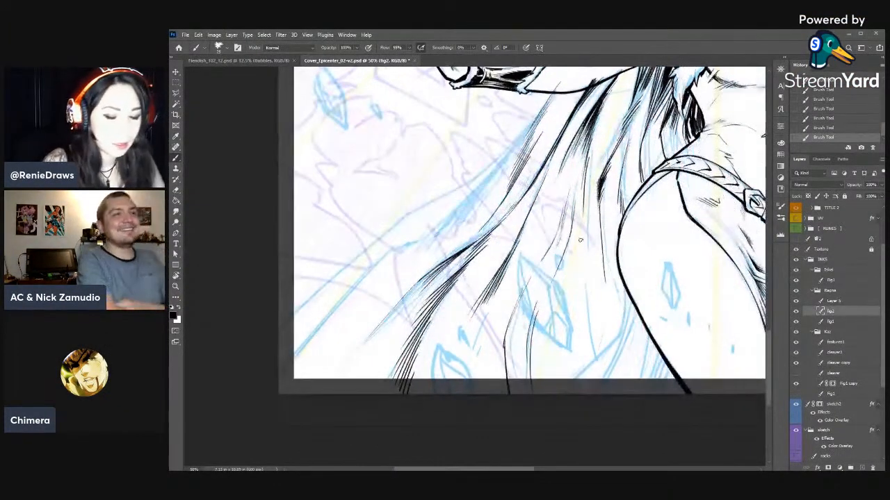
pyautogui.moveTo(537, 297); pyautogui.dragTo(525, 348)
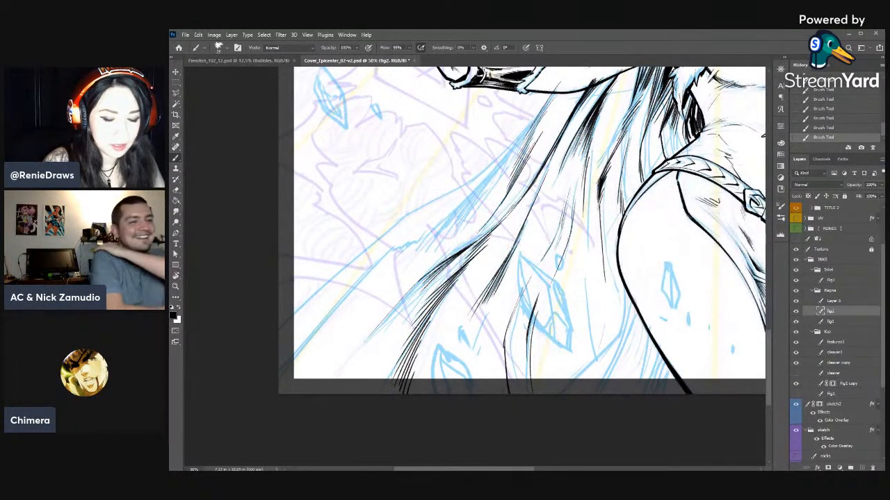
pyautogui.press('e')
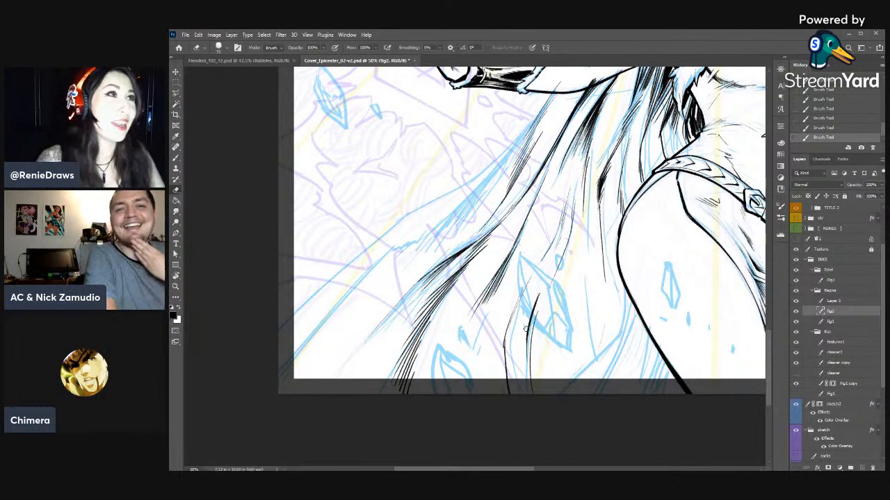
pyautogui.press('b')
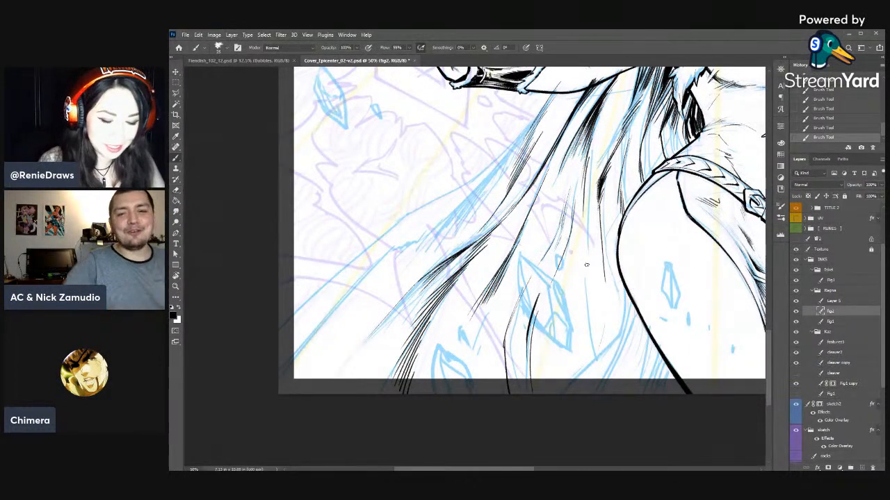
pyautogui.moveTo(581, 262)
pyautogui.mouseDown()
pyautogui.moveTo(585, 366)
pyautogui.moveTo(592, 332)
pyautogui.moveTo(588, 318)
pyautogui.moveTo(580, 376)
pyautogui.mouseUp()
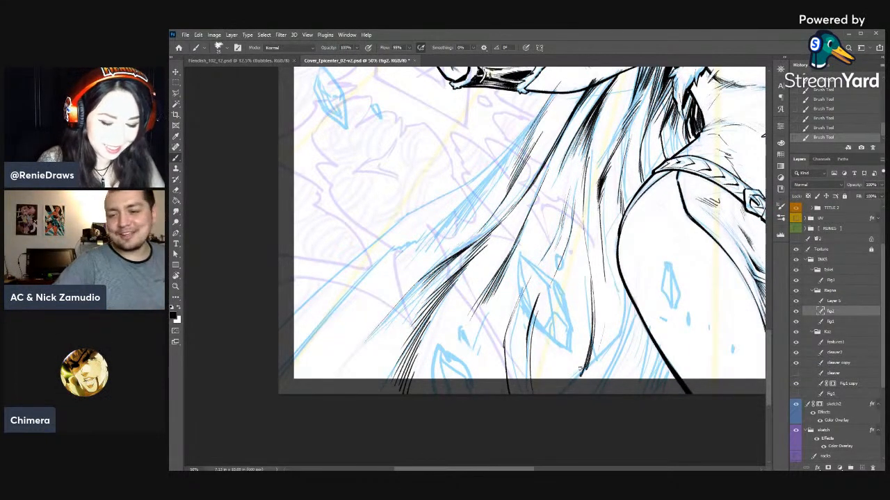
pyautogui.moveTo(593, 342); pyautogui.dragTo(582, 377)
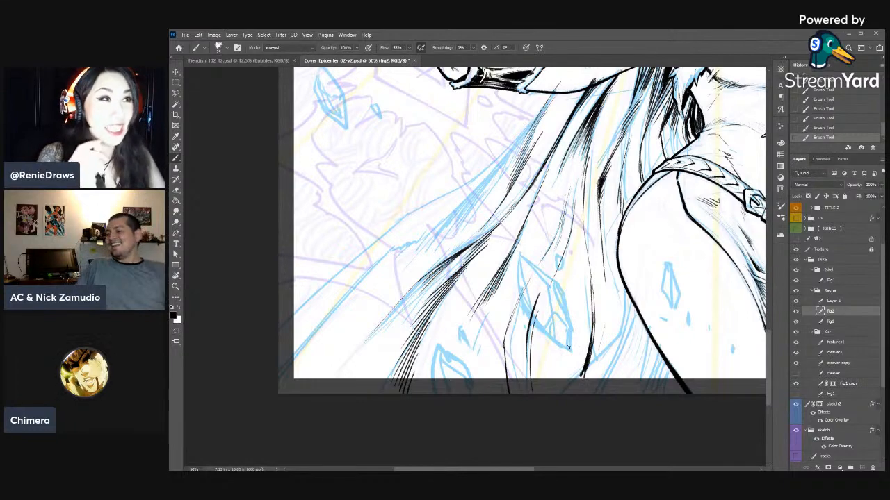
# - Build up dark tapering hatch strokes along the lower end of the new fold beside the thigh
pyautogui.press('r')
pyautogui.moveTo(591, 267); pyautogui.dragTo(292, 259)
pyautogui.moveTo(451, 116)
pyautogui.mouseDown()
pyautogui.moveTo(563, 157)
pyautogui.moveTo(541, 210)
pyautogui.mouseUp()
pyautogui.moveTo(556, 163)
pyautogui.mouseDown()
pyautogui.moveTo(535, 221)
pyautogui.moveTo(529, 202)
pyautogui.mouseUp()
pyautogui.moveTo(546, 161)
pyautogui.mouseDown()
pyautogui.moveTo(530, 201)
pyautogui.moveTo(537, 197)
pyautogui.mouseUp()
pyautogui.moveTo(561, 155); pyautogui.dragTo(543, 200)
pyautogui.moveTo(566, 156); pyautogui.dragTo(535, 217)
pyautogui.moveTo(555, 171); pyautogui.dragTo(543, 200)
pyautogui.moveTo(537, 243); pyautogui.dragTo(550, 185)
# - Erase the overshooting strokes at the hatched fold's lower tip near the page's bottom edge
pyautogui.press('r')
pyautogui.moveTo(652, 177); pyautogui.dragTo(327, 344)
pyautogui.moveTo(468, 191); pyautogui.dragTo(569, 168)
pyautogui.press('r')
pyautogui.moveTo(521, 332); pyautogui.dragTo(540, 314)
pyautogui.press('b')
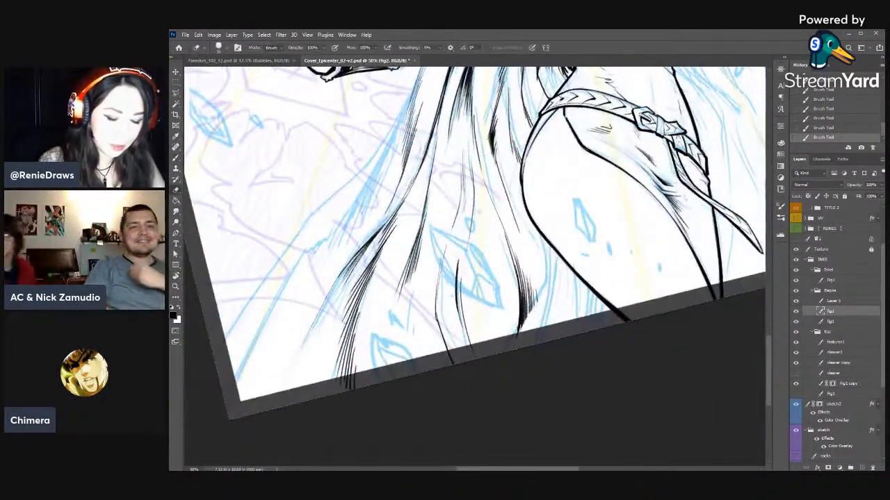
pyautogui.hotkey('ctrl', 'z')
pyautogui.click(838, 318)
pyautogui.click(838, 314)
pyautogui.moveTo(540, 307)
pyautogui.mouseDown()
pyautogui.moveTo(546, 295)
pyautogui.moveTo(526, 350)
pyautogui.mouseUp()
pyautogui.moveTo(532, 312); pyautogui.dragTo(526, 322)
pyautogui.moveTo(523, 324); pyautogui.dragTo(517, 333)
# - On the fig1 layer, ink a short cape edge line dropping from the thigh's outer contour and trim it with the eraser
pyautogui.click(833, 322)
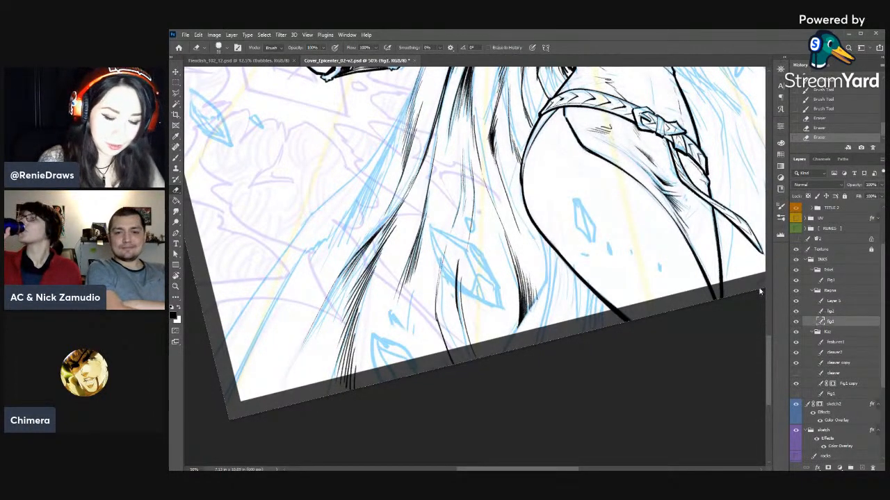
pyautogui.press('b')
pyautogui.moveTo(538, 229); pyautogui.dragTo(544, 284)
pyautogui.moveTo(538, 231); pyautogui.dragTo(543, 279)
pyautogui.moveTo(539, 237)
pyautogui.mouseDown()
pyautogui.moveTo(540, 278)
pyautogui.moveTo(539, 243)
pyautogui.mouseUp()
pyautogui.press('e')
pyautogui.moveTo(537, 237); pyautogui.dragTo(545, 280)
pyautogui.press('b')
pyautogui.moveTo(543, 259); pyautogui.dragTo(545, 281)
pyautogui.press('e')
pyautogui.moveTo(537, 239)
pyautogui.mouseDown()
pyautogui.moveTo(543, 278)
pyautogui.moveTo(535, 252)
pyautogui.mouseUp()
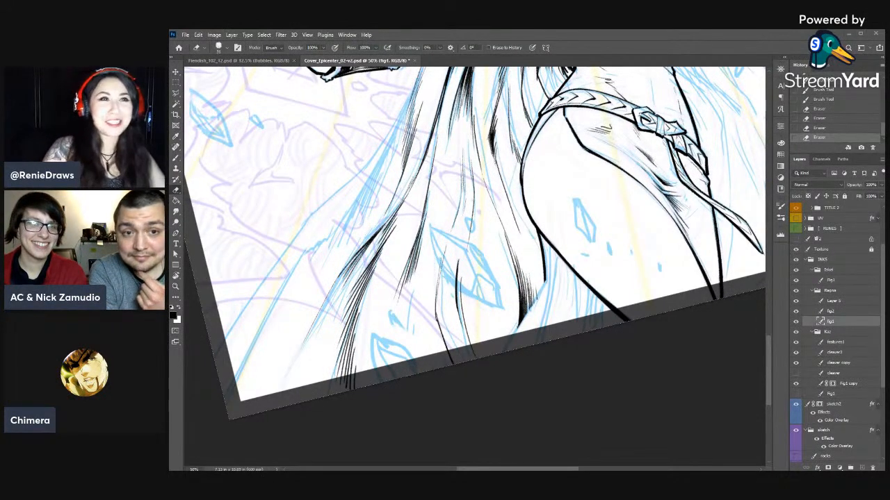
# - Review the inked cape and figure from the legs up to the hood, and view the whole cover
pyautogui.scroll(10, 643, 410)
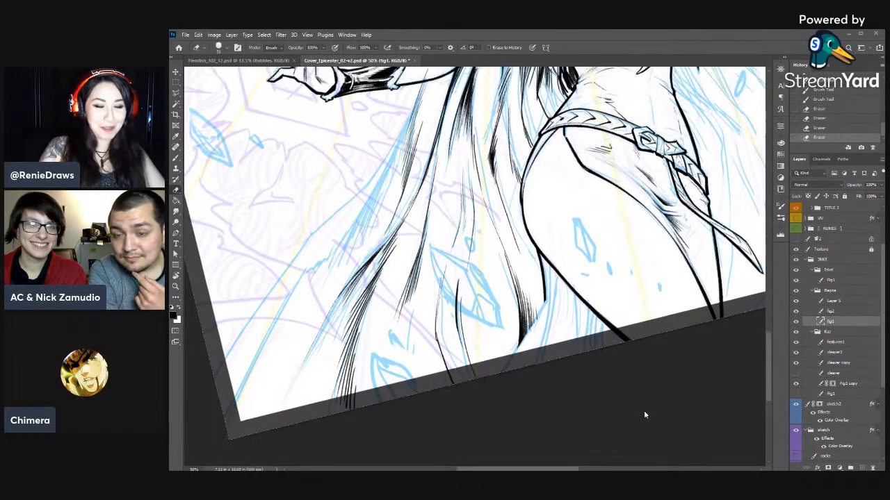
pyautogui.scroll(2, 645, 415)
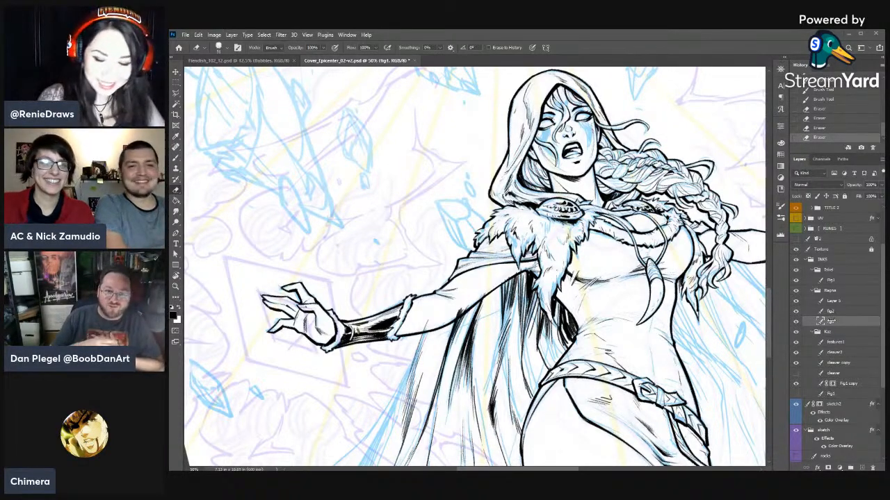
pyautogui.moveTo(588, 383); pyautogui.dragTo(548, 369)
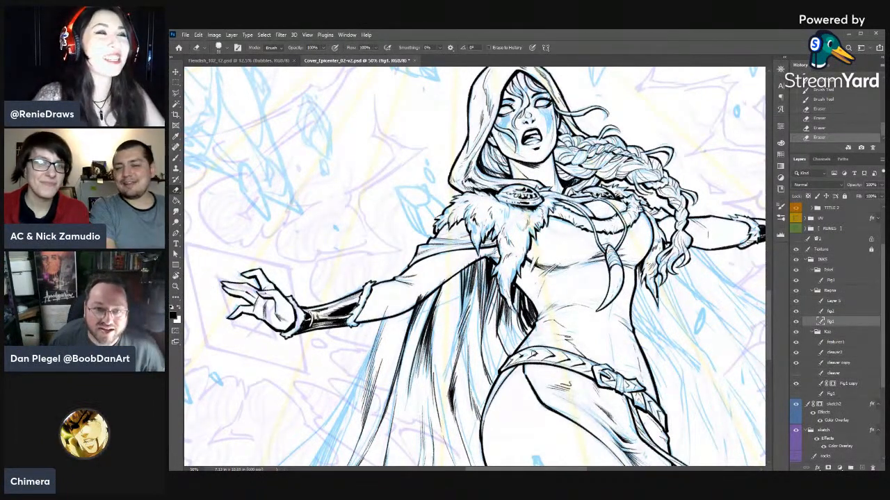
pyautogui.moveTo(555, 337); pyautogui.dragTo(536, 356)
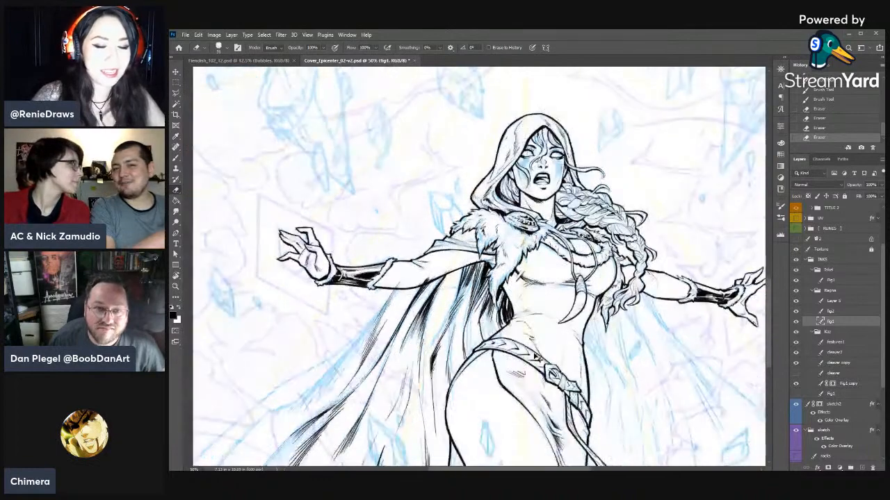
pyautogui.hotkey('ctrl', '0')
# - Raise the sketch group's opacity to view the full cover composition and undo that opacity change
pyautogui.click(834, 431)
pyautogui.click(881, 185)
pyautogui.moveTo(866, 198); pyautogui.dragTo(864, 196)
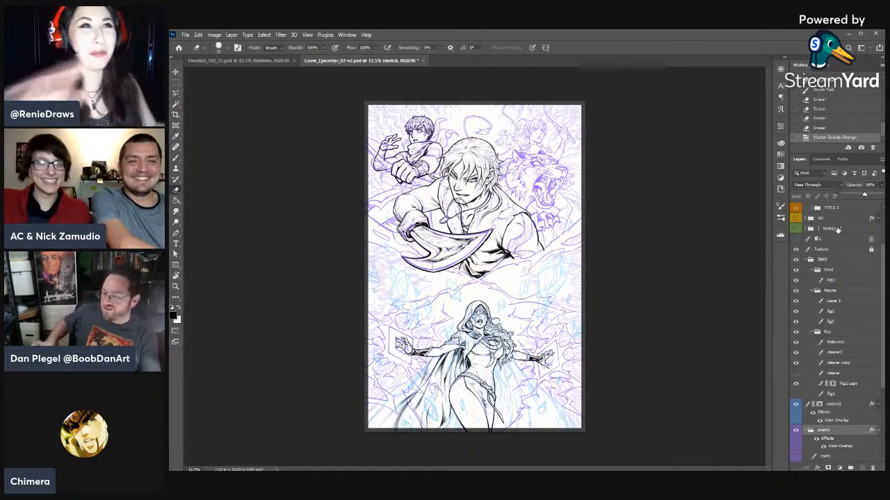
pyautogui.click(175, 286)
pyautogui.click(415, 48)
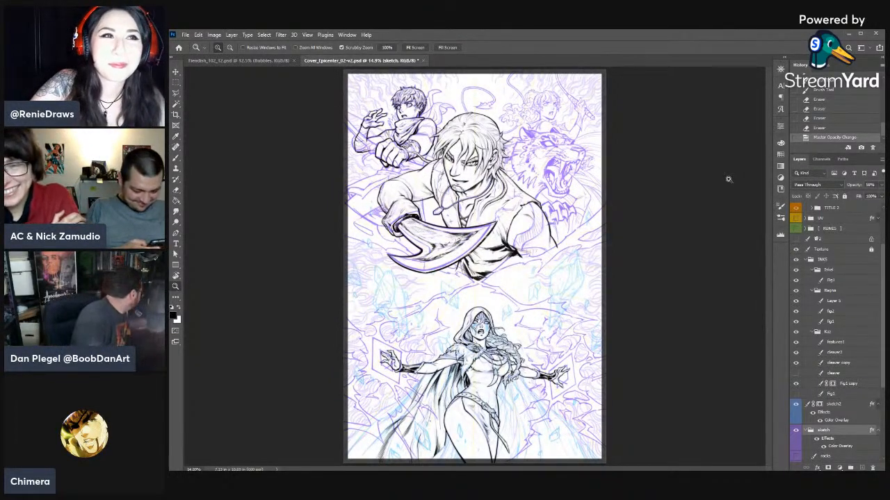
pyautogui.click(811, 208)
pyautogui.click(811, 208)
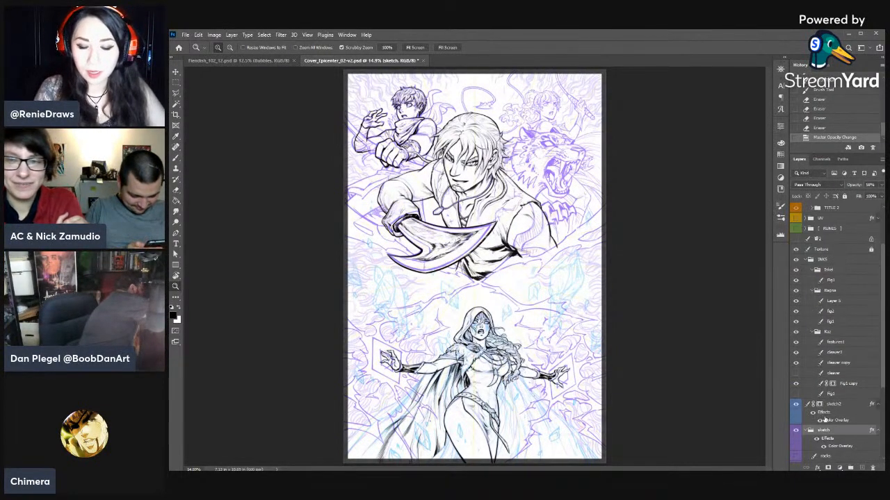
pyautogui.click(821, 129)
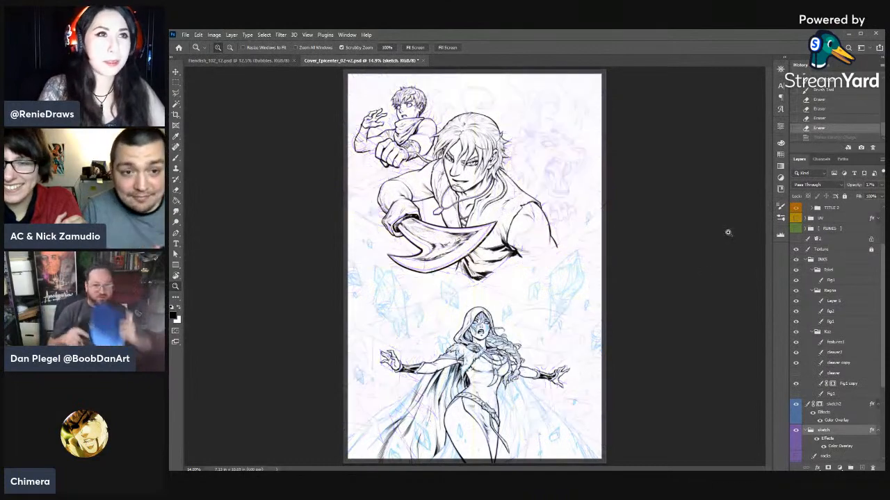
# - Make the fig2 layer active and check its lower cape inks by briefly hiding and showing the layer
pyautogui.click(704, 276)
pyautogui.moveTo(704, 276); pyautogui.dragTo(702, 267)
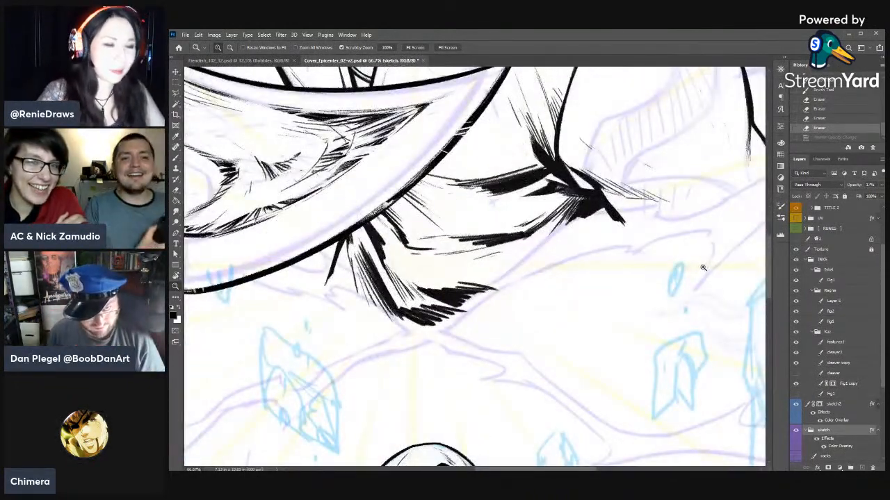
pyautogui.moveTo(587, 340); pyautogui.dragTo(691, 122)
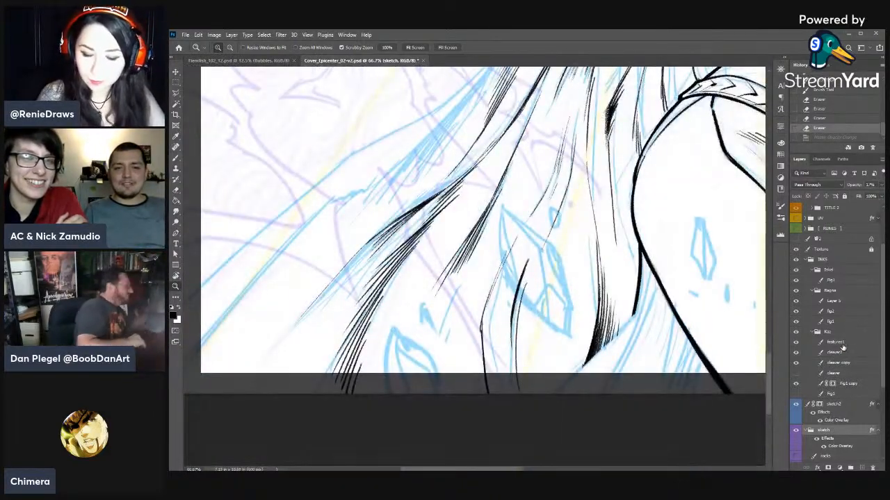
pyautogui.click(832, 311)
pyautogui.click(796, 312)
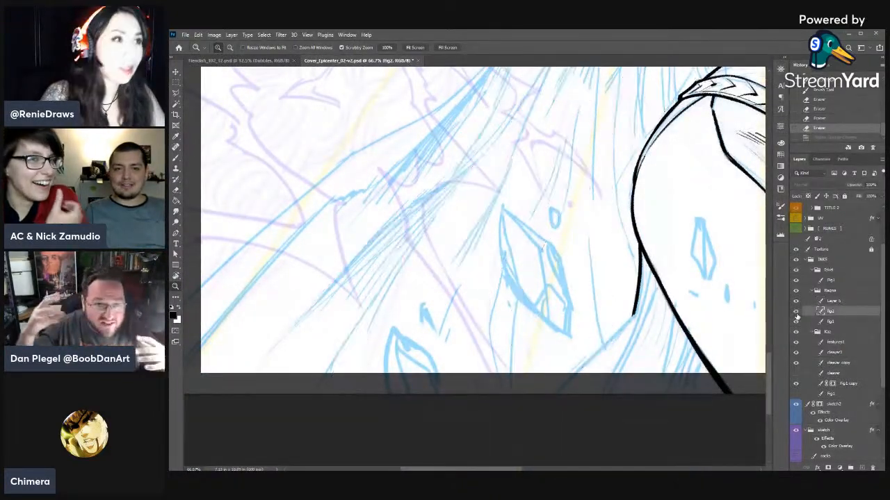
pyautogui.click(796, 315)
pyautogui.hotkey('ctrl', '-')
pyautogui.moveTo(575, 276)
pyautogui.mouseDown()
pyautogui.moveTo(569, 342)
pyautogui.moveTo(561, 339)
pyautogui.mouseUp()
pyautogui.press('b')
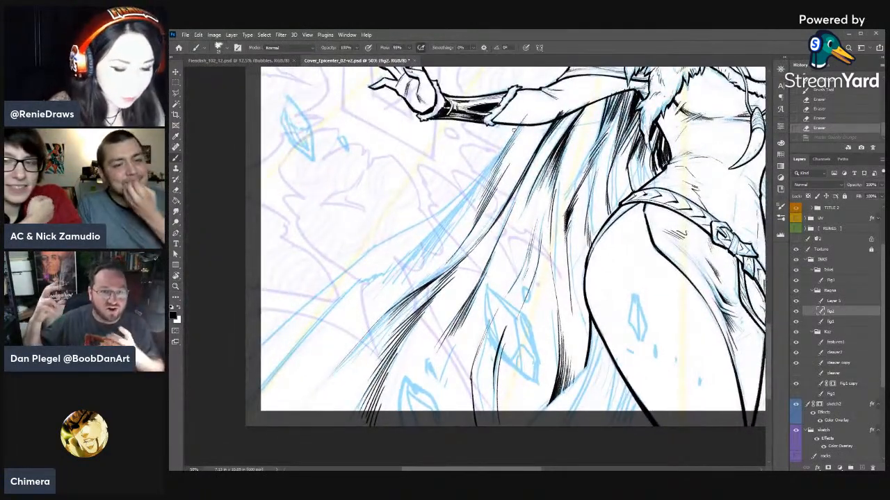
# - Ink the cape's outer edge with one long stroke from the forearm downward and thin it with the eraser
pyautogui.moveTo(511, 142)
pyautogui.mouseDown()
pyautogui.moveTo(600, 201)
pyautogui.moveTo(481, 339)
pyautogui.mouseUp()
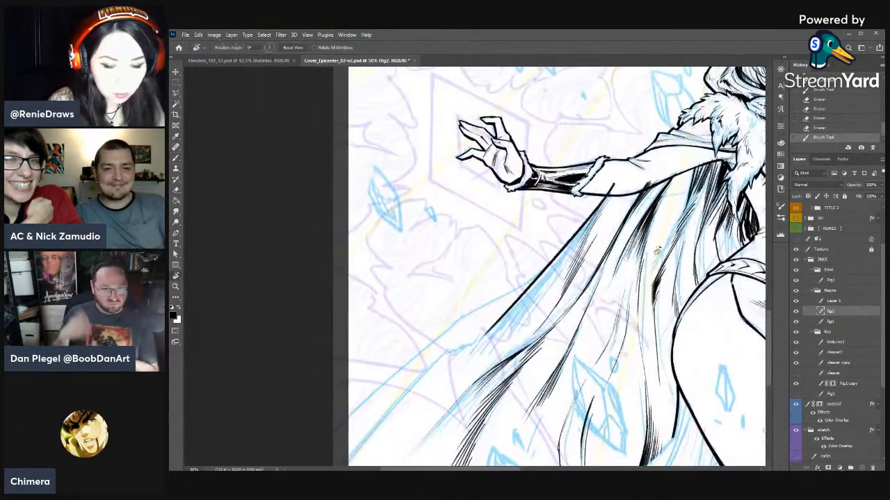
pyautogui.press('r')
pyautogui.moveTo(656, 235); pyautogui.dragTo(623, 158)
pyautogui.press('e')
pyautogui.moveTo(540, 241)
pyautogui.mouseDown()
pyautogui.moveTo(513, 324)
pyautogui.moveTo(536, 252)
pyautogui.mouseUp()
pyautogui.moveTo(542, 228); pyautogui.dragTo(537, 251)
# - Redraw and extend the cape's outer edge line from the forearm toward the lower hem
pyautogui.press('r')
pyautogui.moveTo(646, 224)
pyautogui.mouseDown()
pyautogui.moveTo(297, 306)
pyautogui.moveTo(296, 298)
pyautogui.mouseUp()
pyautogui.moveTo(472, 214); pyautogui.dragTo(579, 200)
pyautogui.press('b')
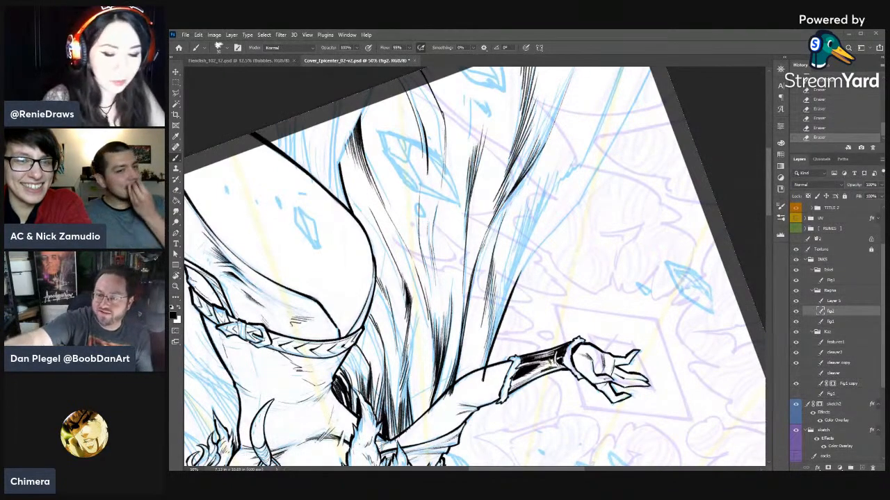
pyautogui.press('r')
pyautogui.moveTo(612, 229); pyautogui.dragTo(599, 276)
pyautogui.press('b')
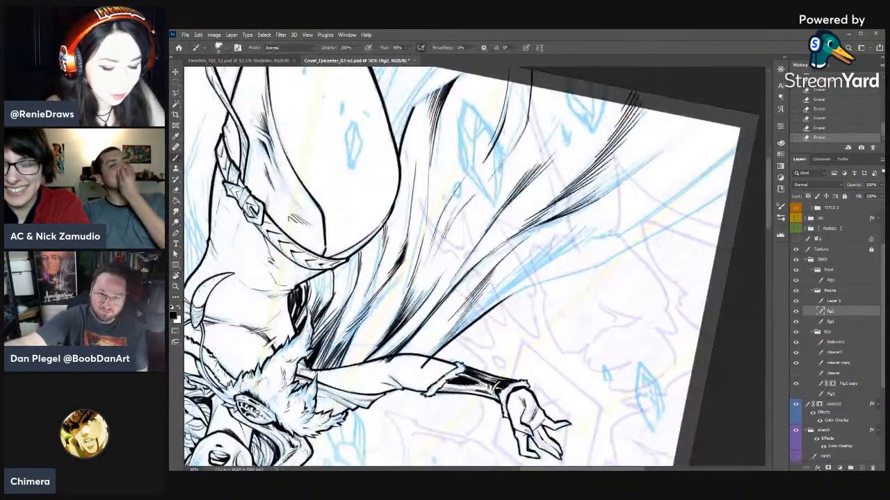
pyautogui.moveTo(428, 355); pyautogui.dragTo(557, 255)
pyautogui.hotkey('ctrl', 'z')
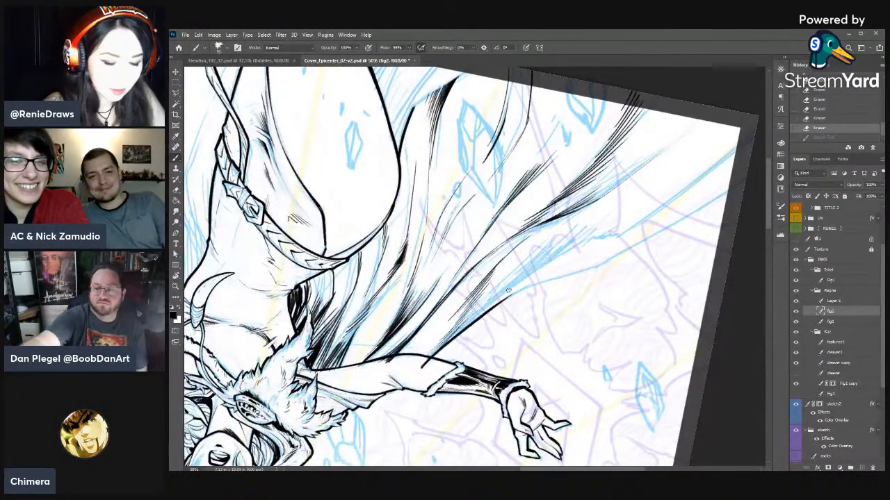
pyautogui.moveTo(429, 354)
pyautogui.mouseDown()
pyautogui.moveTo(564, 249)
pyautogui.moveTo(620, 235)
pyautogui.mouseUp()
# - Ink the cape's lower outer edge with thick overlapping strokes between its jagged bend and the page's bottom corner
pyautogui.press('r')
pyautogui.moveTo(684, 219)
pyautogui.mouseDown()
pyautogui.moveTo(357, 426)
pyautogui.moveTo(321, 389)
pyautogui.mouseUp()
pyautogui.moveTo(452, 391); pyautogui.dragTo(564, 214)
pyautogui.press('b')
pyautogui.moveTo(424, 366); pyautogui.dragTo(484, 197)
pyautogui.moveTo(427, 373); pyautogui.dragTo(467, 239)
pyautogui.moveTo(430, 353); pyautogui.dragTo(455, 273)
pyautogui.moveTo(428, 371); pyautogui.dragTo(456, 265)
pyautogui.moveTo(438, 311); pyautogui.dragTo(449, 286)
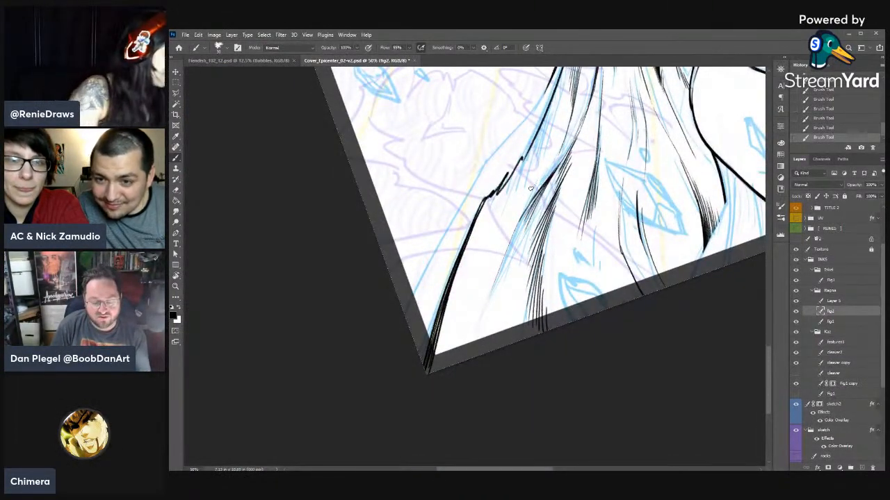
# - Ink a second curved line flaring outward from the cape's outer edge below the forearm, retrying the stroke as needed
pyautogui.moveTo(556, 241); pyautogui.dragTo(595, 374)
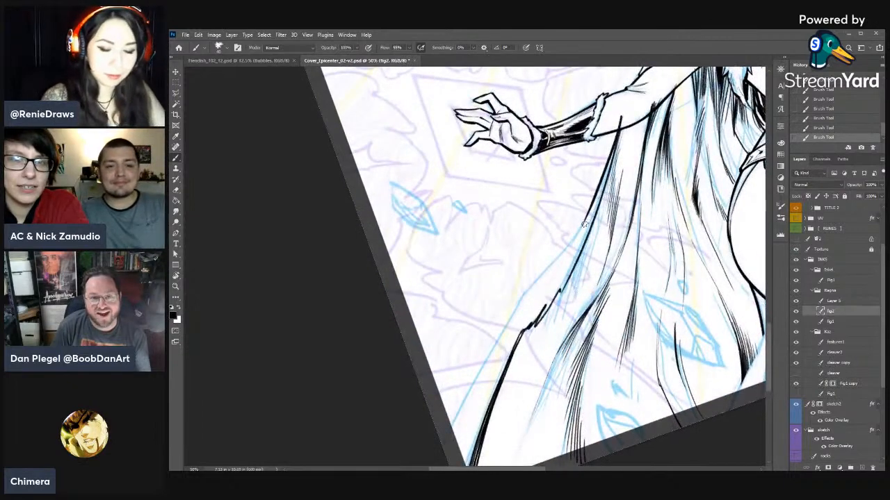
pyautogui.moveTo(585, 215); pyautogui.dragTo(520, 303)
pyautogui.hotkey('ctrl', 'z')
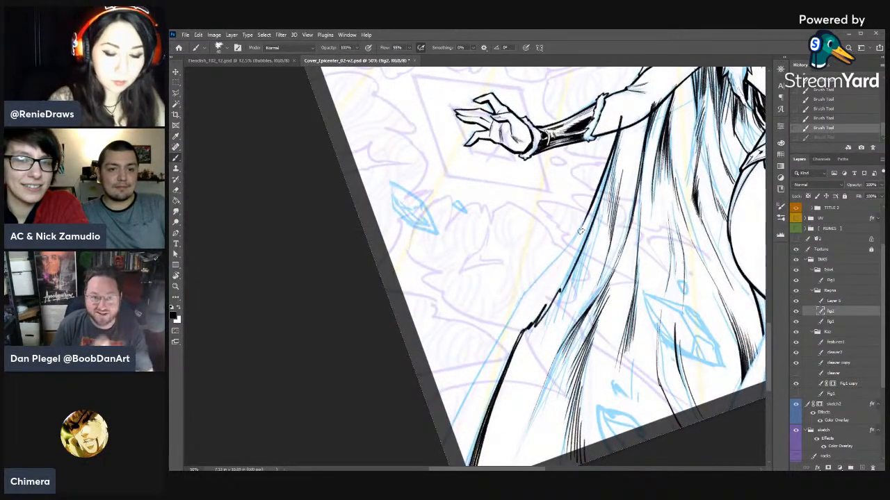
pyautogui.press('r')
pyautogui.moveTo(578, 231); pyautogui.dragTo(590, 143)
pyautogui.press('b')
pyautogui.moveTo(563, 181); pyautogui.dragTo(526, 276)
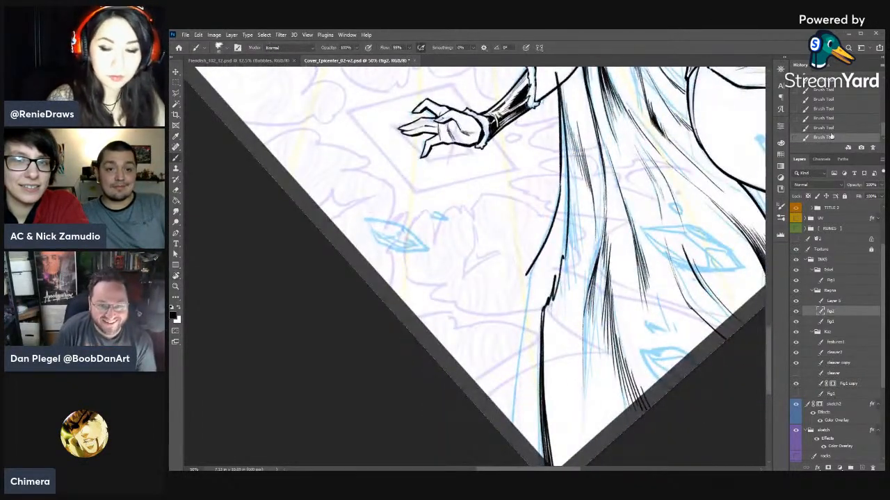
pyautogui.hotkey('ctrl', 'z')
pyautogui.moveTo(560, 174)
pyautogui.mouseDown()
pyautogui.moveTo(527, 278)
pyautogui.moveTo(343, 345)
pyautogui.mouseUp()
# - Thin and taper the new flaring cape line with the eraser
pyautogui.press('r')
pyautogui.press('e')
pyautogui.moveTo(423, 271); pyautogui.dragTo(417, 293)
pyautogui.moveTo(422, 275); pyautogui.dragTo(412, 367)
pyautogui.moveTo(412, 349)
pyautogui.mouseDown()
pyautogui.moveTo(413, 372)
pyautogui.moveTo(500, 229)
pyautogui.mouseUp()
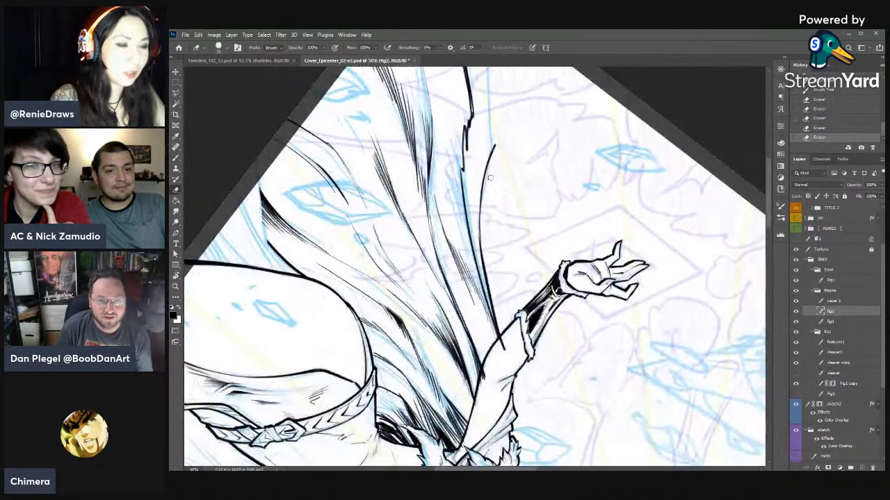
pyautogui.moveTo(486, 159); pyautogui.dragTo(480, 173)
pyautogui.moveTo(477, 214); pyautogui.dragTo(478, 245)
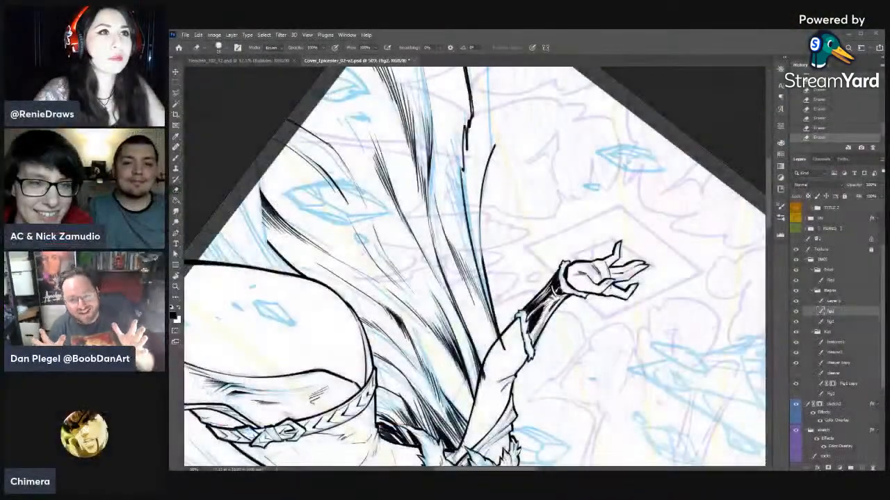
# - Erase the rough outer side of the flaring cape line where it runs up to the forearm
pyautogui.press('r')
pyautogui.moveTo(520, 119); pyautogui.dragTo(550, 132)
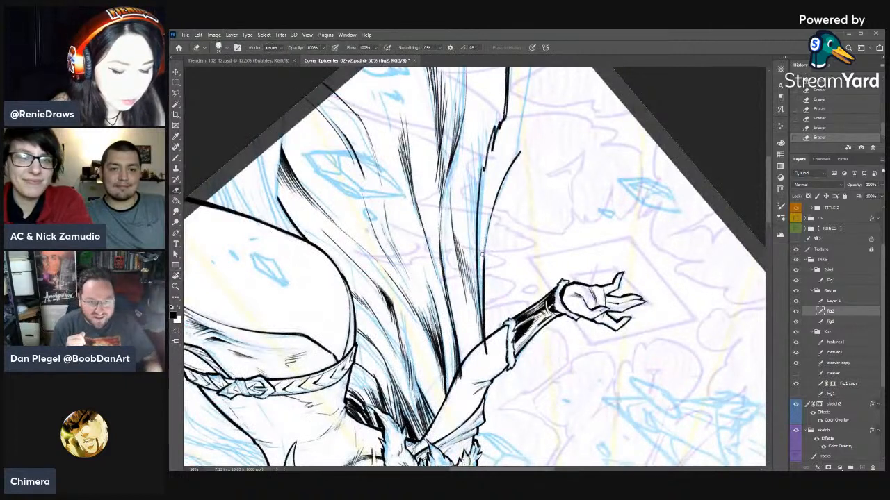
pyautogui.press('b')
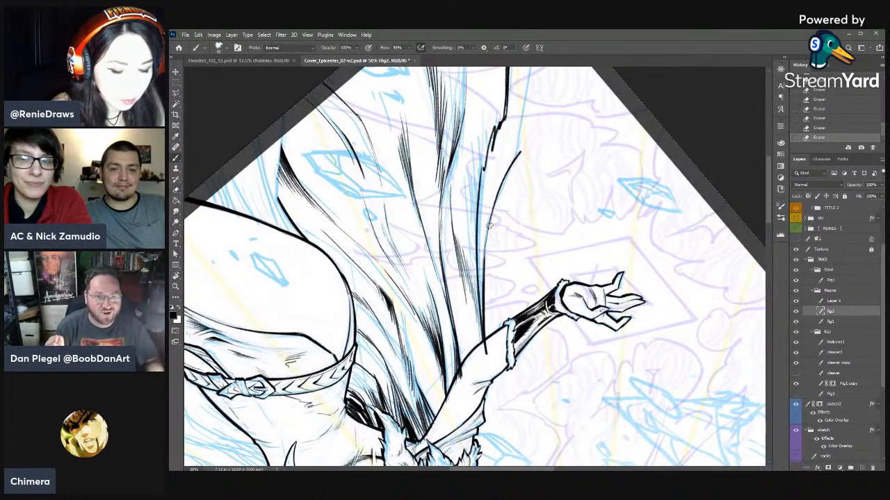
pyautogui.press('e')
pyautogui.moveTo(488, 244)
pyautogui.mouseDown()
pyautogui.moveTo(484, 267)
pyautogui.moveTo(488, 249)
pyautogui.mouseUp()
pyautogui.moveTo(488, 245); pyautogui.dragTo(487, 281)
pyautogui.moveTo(488, 256); pyautogui.dragTo(486, 335)
pyautogui.moveTo(486, 303); pyautogui.dragTo(489, 353)
# - Re-ink the cleaned stretch of the cape's outer line near the forearm with short overlapping strokes
pyautogui.press('b')
pyautogui.moveTo(484, 274); pyautogui.dragTo(483, 344)
pyautogui.press('e')
pyautogui.press('b')
pyautogui.moveTo(484, 314); pyautogui.dragTo(485, 339)
pyautogui.moveTo(485, 316); pyautogui.dragTo(486, 350)
# - Continue the outermost cape edge in heavy ink from its bend down past the page's side edge and check the overall shape
pyautogui.press('r')
pyautogui.moveTo(589, 243)
pyautogui.mouseDown()
pyautogui.moveTo(590, 345)
pyautogui.moveTo(334, 300)
pyautogui.mouseUp()
pyautogui.moveTo(461, 337); pyautogui.dragTo(575, 210)
pyautogui.press('b')
pyautogui.press('r')
pyautogui.press('b')
pyautogui.moveTo(634, 203)
pyautogui.mouseDown()
pyautogui.moveTo(522, 258)
pyautogui.moveTo(453, 394)
pyautogui.mouseUp()
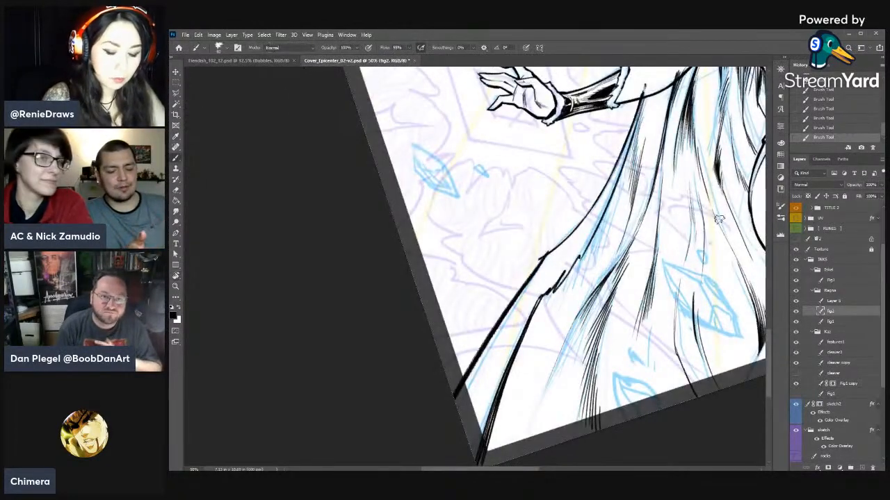
pyautogui.hotkey('ctrl', '-')
pyautogui.hotkey('ctrl', '-')
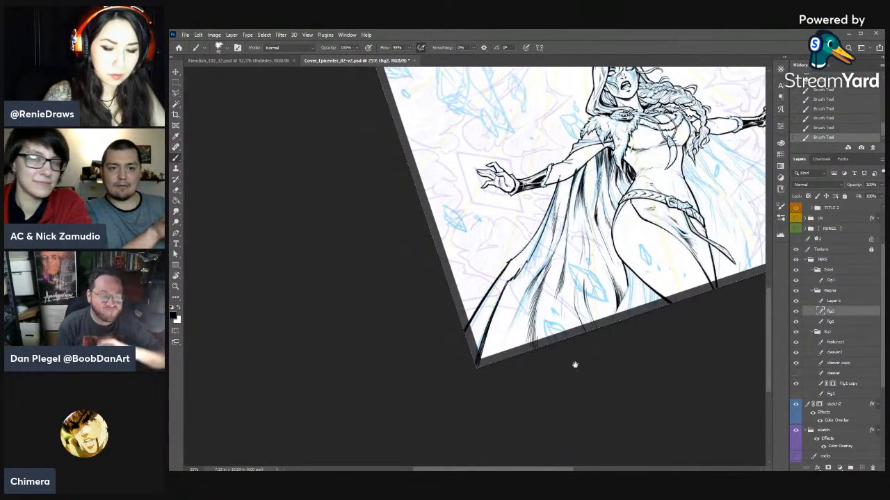
# - Try to ink the cape's other outer edge in one long stroke from the outstretched forearm down to the page corner
pyautogui.moveTo(574, 364); pyautogui.dragTo(390, 444)
pyautogui.press('r')
pyautogui.moveTo(671, 306); pyautogui.dragTo(591, 370)
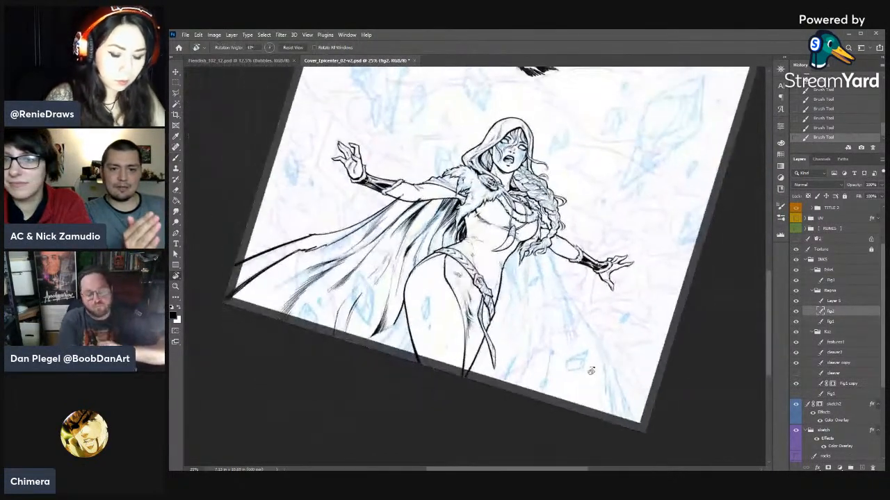
pyautogui.press('b')
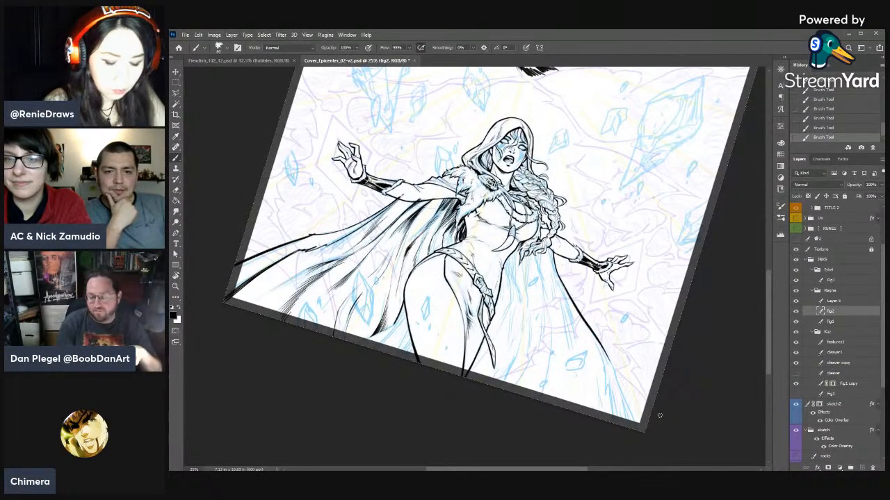
pyautogui.press('r')
pyautogui.click(831, 130)
# - Ink the lower stretch of the cape's other outer edge in a heavy line running up from the page corner
pyautogui.moveTo(624, 381)
pyautogui.mouseDown()
pyautogui.moveTo(477, 139)
pyautogui.moveTo(431, 150)
pyautogui.mouseUp()
pyautogui.moveTo(474, 205); pyautogui.dragTo(496, 284)
pyautogui.press('b')
pyautogui.moveTo(490, 117); pyautogui.dragTo(461, 199)
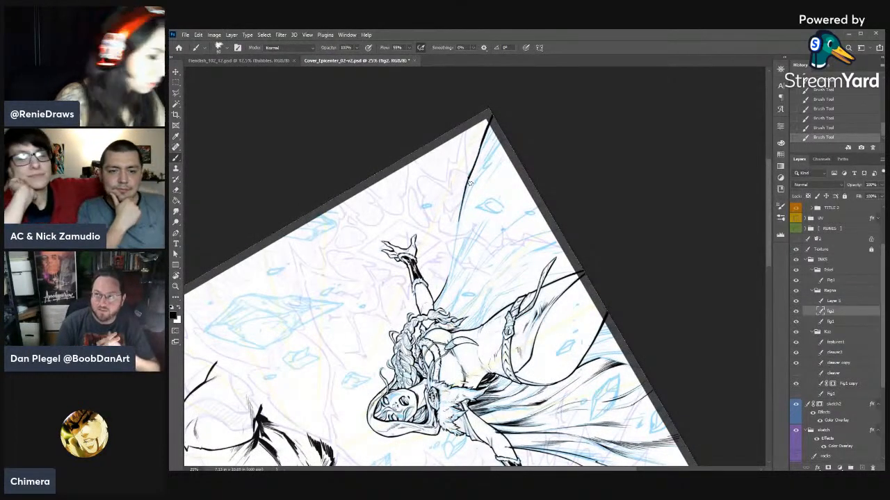
# - Extend the heavy cape edge from its inked lower stretch up toward the outstretched forearm along the blue sketch
pyautogui.press('r')
pyautogui.moveTo(577, 168); pyautogui.dragTo(415, 311)
pyautogui.hotkey('ctrl', '+')
pyautogui.moveTo(649, 267); pyautogui.dragTo(684, 210)
pyautogui.moveTo(554, 224)
pyautogui.mouseDown()
pyautogui.moveTo(567, 270)
pyautogui.moveTo(554, 308)
pyautogui.mouseUp()
pyautogui.moveTo(555, 308); pyautogui.dragTo(512, 238)
pyautogui.press('b')
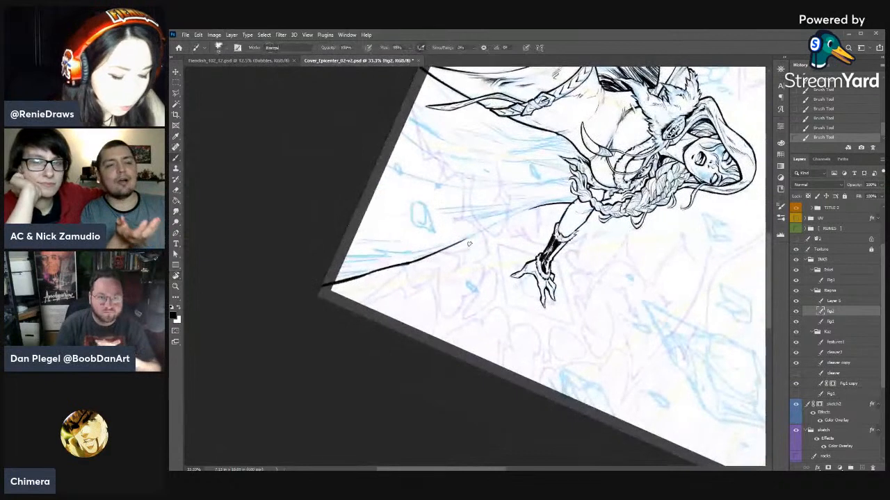
pyautogui.moveTo(455, 244)
pyautogui.mouseDown()
pyautogui.moveTo(539, 205)
pyautogui.moveTo(501, 221)
pyautogui.mouseUp()
# - Thin the middle of the new cape edge with a resized eraser and re-ink that stretch as a smooth line
pyautogui.press('e')
pyautogui.moveTo(515, 217); pyautogui.dragTo(530, 210)
pyautogui.rightClick(552, 195)
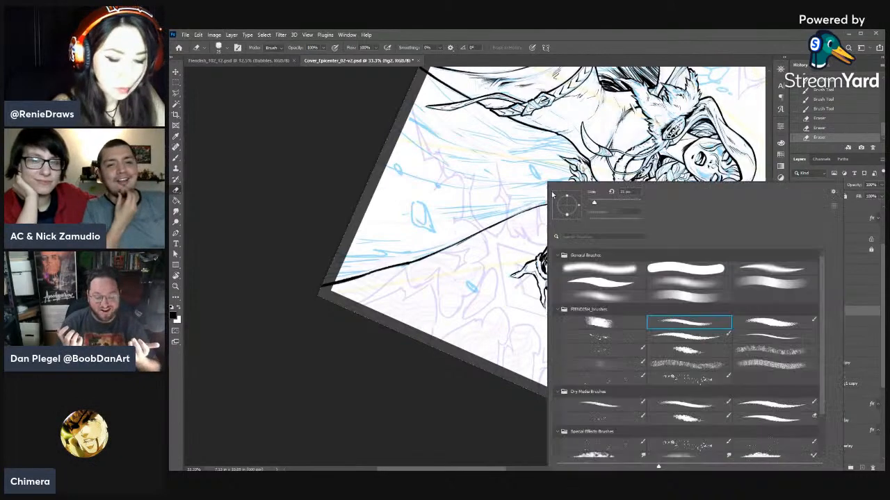
pyautogui.moveTo(595, 203); pyautogui.dragTo(598, 203)
pyautogui.moveTo(510, 222); pyautogui.dragTo(459, 246)
pyautogui.moveTo(505, 222)
pyautogui.mouseDown()
pyautogui.moveTo(463, 241)
pyautogui.moveTo(515, 217)
pyautogui.mouseUp()
pyautogui.press('b')
pyautogui.moveTo(458, 243); pyautogui.dragTo(517, 214)
# - Ink the upper end of the cape edge just below the braid and forearm, and trim it with the eraser
pyautogui.moveTo(496, 222)
pyautogui.mouseDown()
pyautogui.moveTo(549, 204)
pyautogui.moveTo(417, 198)
pyautogui.mouseUp()
pyautogui.press('r')
pyautogui.moveTo(417, 229)
pyautogui.mouseDown()
pyautogui.moveTo(532, 232)
pyautogui.moveTo(579, 220)
pyautogui.mouseUp()
pyautogui.moveTo(579, 219); pyautogui.dragTo(568, 199)
pyautogui.press('b')
pyautogui.moveTo(546, 146); pyautogui.dragTo(554, 172)
pyautogui.press('e')
pyautogui.moveTo(547, 145); pyautogui.dragTo(553, 170)
# - Blend the cape edge's upper join below the forearm with ink and eraser strokes, and save the file
pyautogui.press('b')
pyautogui.moveTo(550, 156); pyautogui.dragTo(568, 191)
pyautogui.press('e')
pyautogui.moveTo(563, 183); pyautogui.dragTo(568, 190)
pyautogui.moveTo(565, 183); pyautogui.dragTo(568, 190)
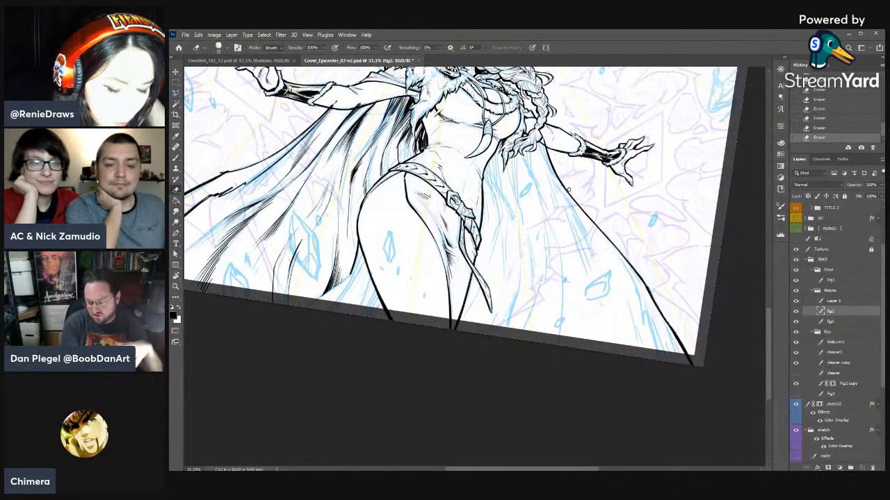
pyautogui.press('space')
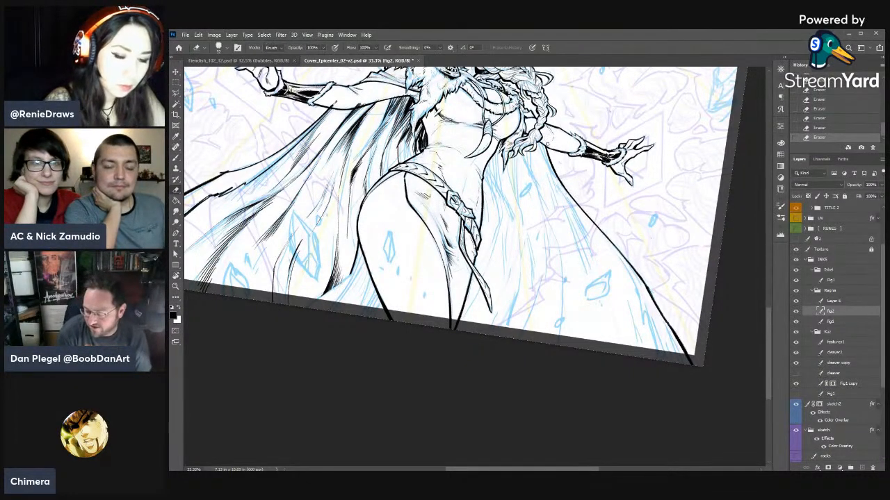
pyautogui.press('b')
pyautogui.hotkey('ctrl', 's')
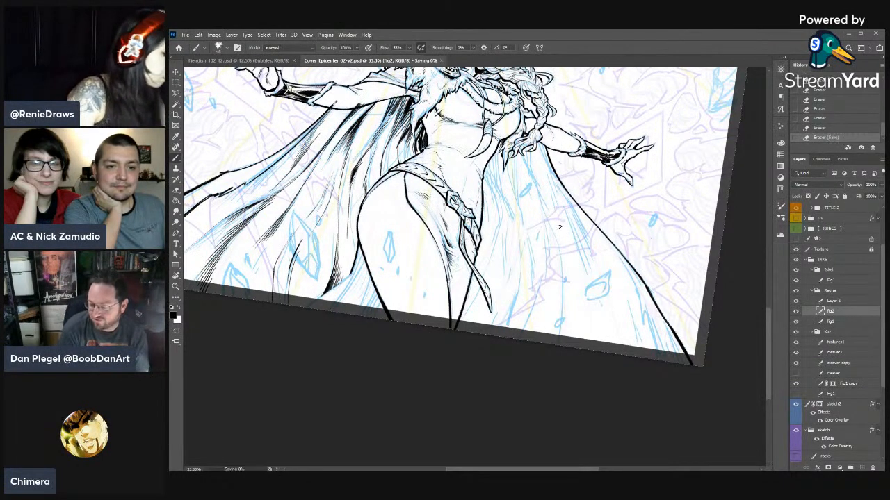
# - Start inking the inner cape fold beside the waist, on the side of the newly inked outer edge
pyautogui.moveTo(538, 142)
pyautogui.mouseDown()
pyautogui.moveTo(564, 192)
pyautogui.moveTo(625, 204)
pyautogui.moveTo(621, 194)
pyautogui.mouseUp()
pyautogui.press('r')
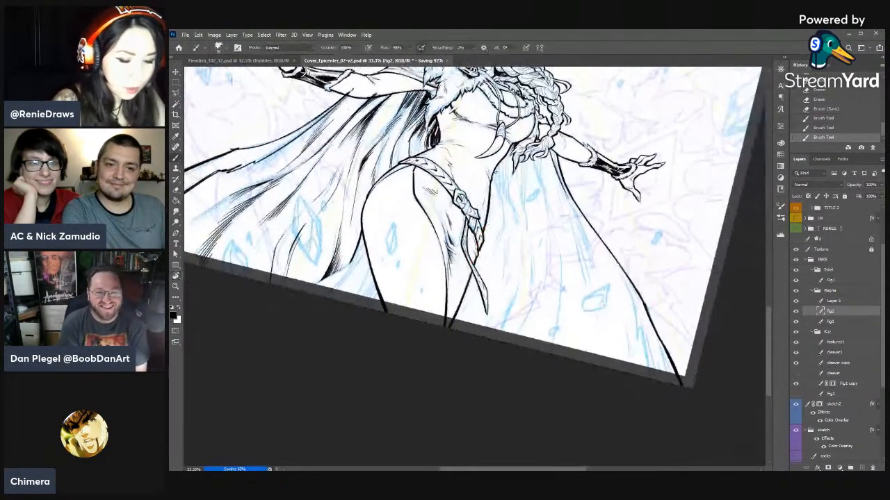
pyautogui.moveTo(498, 168); pyautogui.dragTo(492, 184)
pyautogui.moveTo(497, 169); pyautogui.dragTo(495, 182)
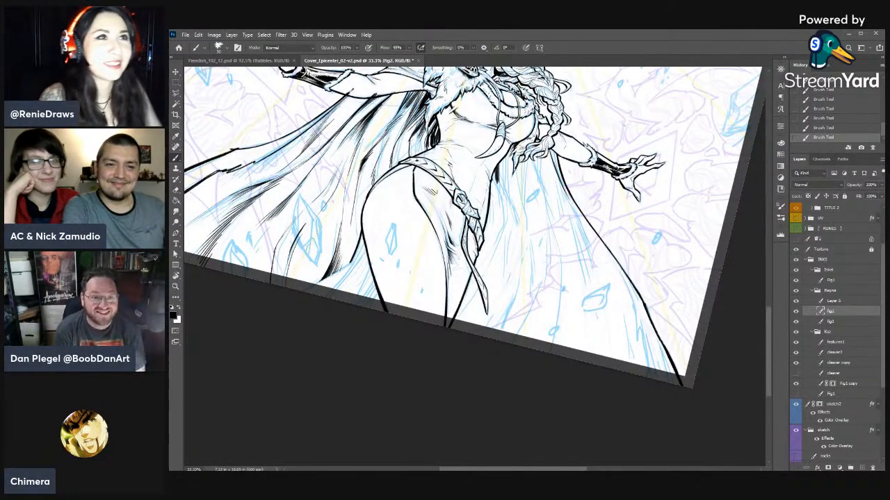
pyautogui.moveTo(487, 283); pyautogui.dragTo(602, 306)
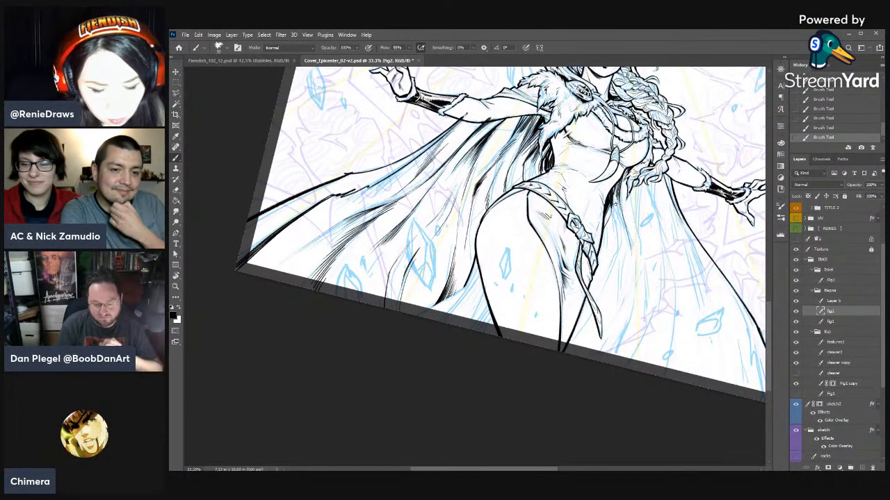
pyautogui.press('e')
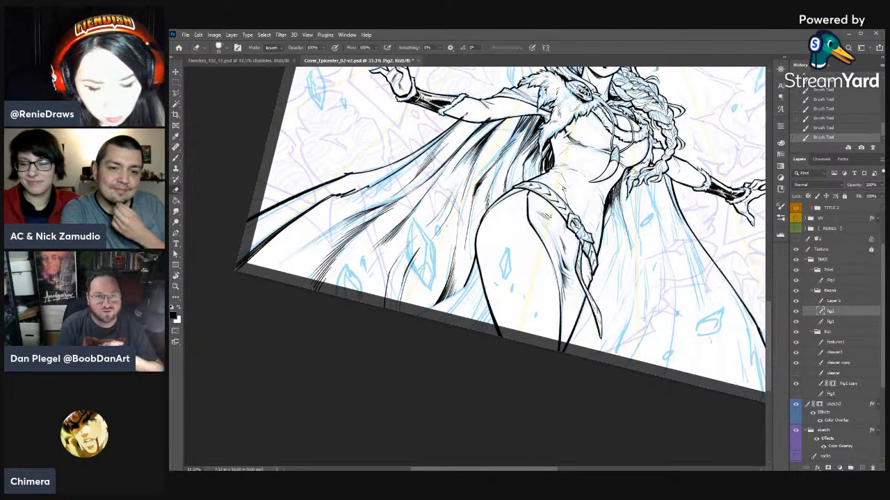
pyautogui.press('b')
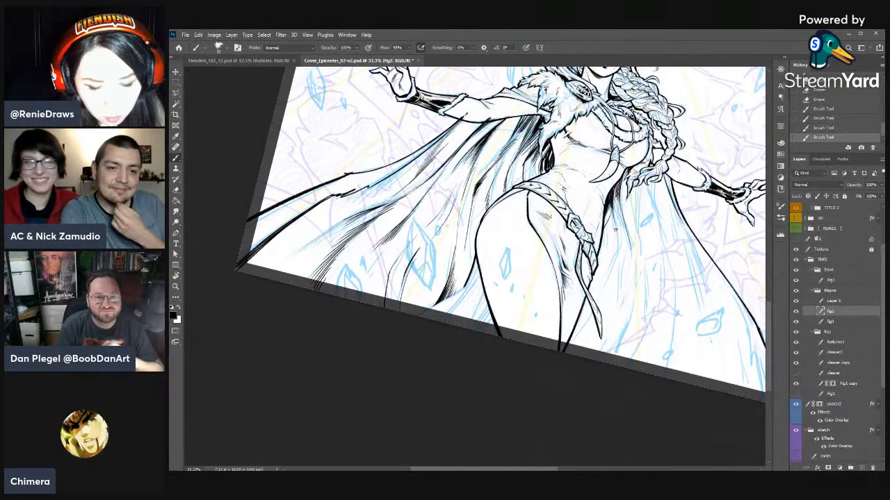
# - Draw the inner cape fold down alongside the hip and belt with long overlapping strokes
pyautogui.press('e')
pyautogui.moveTo(617, 186); pyautogui.dragTo(617, 251)
pyautogui.press('b')
pyautogui.moveTo(621, 231); pyautogui.dragTo(614, 256)
pyautogui.moveTo(617, 228); pyautogui.dragTo(610, 265)
pyautogui.moveTo(613, 248); pyautogui.dragTo(605, 280)
pyautogui.moveTo(604, 281); pyautogui.dragTo(599, 296)
# - Shape the fold shadow beside the waist by erasing along its strokes, re-inking it, and trimming with a resized eraser
pyautogui.press('e')
pyautogui.moveTo(618, 201); pyautogui.dragTo(613, 224)
pyautogui.moveTo(615, 207); pyautogui.dragTo(610, 229)
pyautogui.moveTo(615, 211)
pyautogui.mouseDown()
pyautogui.moveTo(610, 232)
pyautogui.moveTo(604, 220)
pyautogui.mouseUp()
pyautogui.press('b')
pyautogui.moveTo(612, 199); pyautogui.dragTo(608, 229)
pyautogui.moveTo(614, 214); pyautogui.dragTo(610, 225)
pyautogui.press('e')
pyautogui.rightClick(612, 209)
pyautogui.click(643, 204)
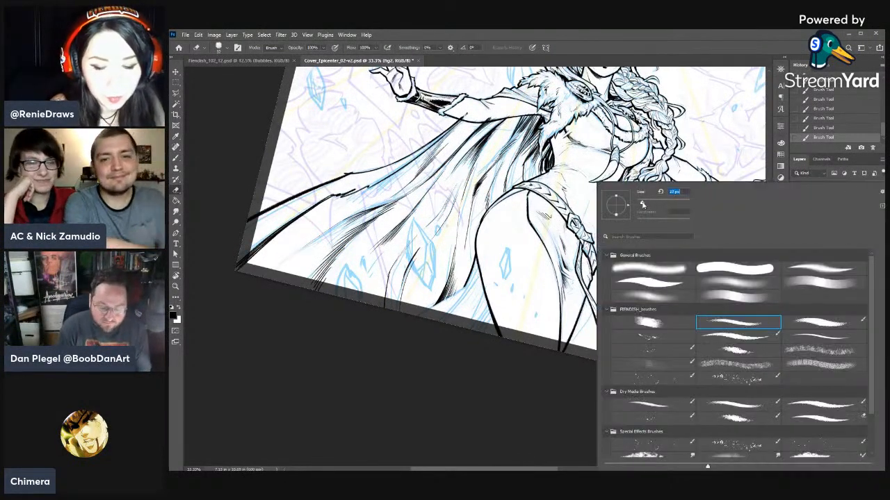
pyautogui.press('Return')
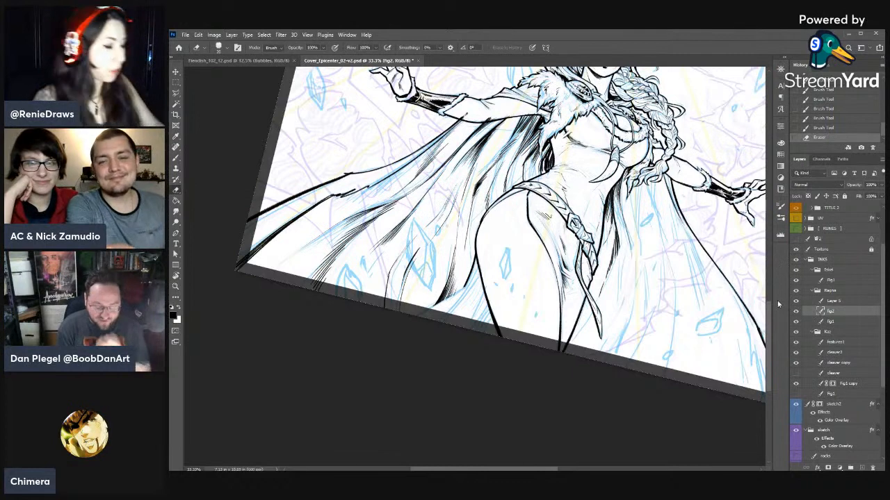
# - Ink short tapering strokes on the opposite side of the cape, in the folds between the upper arm and torso
pyautogui.press('r')
pyautogui.moveTo(335, 198); pyautogui.dragTo(320, 248)
pyautogui.moveTo(490, 159)
pyautogui.mouseDown()
pyautogui.moveTo(493, 174)
pyautogui.moveTo(493, 160)
pyautogui.mouseUp()
pyautogui.moveTo(486, 147); pyautogui.dragTo(493, 158)
pyautogui.press('b')
pyautogui.moveTo(486, 141); pyautogui.dragTo(491, 166)
pyautogui.moveTo(486, 147); pyautogui.dragTo(493, 171)
pyautogui.moveTo(487, 155); pyautogui.dragTo(496, 174)
# - Taper the lower ends of the fold strokes beside the torso and add more ink strokes just above them
pyautogui.press('e')
pyautogui.moveTo(492, 162); pyautogui.dragTo(493, 174)
pyautogui.press('b')
pyautogui.moveTo(495, 138); pyautogui.dragTo(499, 152)
pyautogui.moveTo(496, 137); pyautogui.dragTo(502, 153)
pyautogui.moveTo(499, 139)
pyautogui.mouseDown()
pyautogui.moveTo(505, 154)
pyautogui.moveTo(494, 163)
pyautogui.mouseUp()
pyautogui.press('e')
pyautogui.moveTo(494, 152); pyautogui.dragTo(495, 164)
# - Build up the dark fold hatching below the fur collar with close parallel strokes, and trim its lower tips
pyautogui.press('b')
pyautogui.moveTo(498, 129); pyautogui.dragTo(502, 143)
pyautogui.moveTo(498, 130); pyautogui.dragTo(503, 145)
pyautogui.moveTo(500, 131); pyautogui.dragTo(505, 146)
pyautogui.moveTo(501, 133)
pyautogui.mouseDown()
pyautogui.moveTo(506, 147)
pyautogui.moveTo(488, 148)
pyautogui.moveTo(496, 157)
pyautogui.mouseUp()
pyautogui.press('e')
pyautogui.moveTo(495, 146); pyautogui.dragTo(499, 154)
pyautogui.moveTo(498, 143); pyautogui.dragTo(497, 155)
# - Erase thin slivers from the dark hatching below the fur collar to separate the cape folds
pyautogui.press('b')
pyautogui.press('e')
pyautogui.moveTo(497, 144)
pyautogui.mouseDown()
pyautogui.moveTo(499, 153)
pyautogui.moveTo(488, 154)
pyautogui.moveTo(494, 148)
pyautogui.mouseUp()
pyautogui.press('b')
pyautogui.press('e')
pyautogui.press('b')
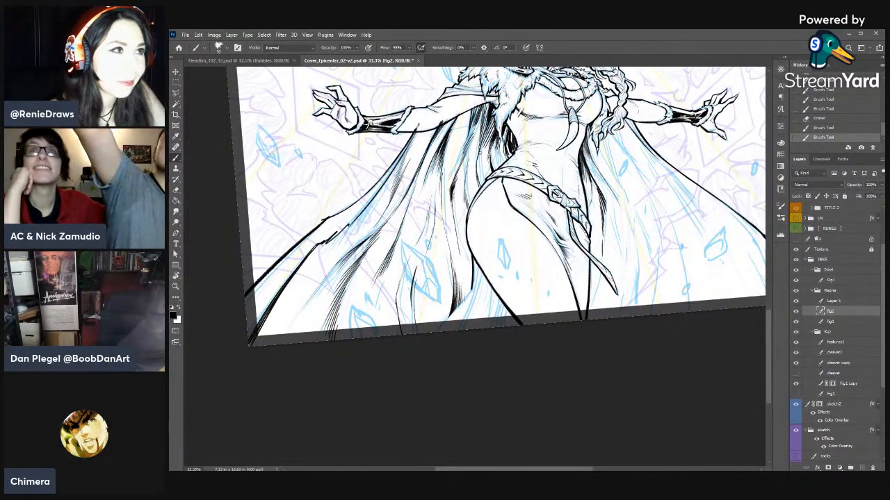
pyautogui.press('e')
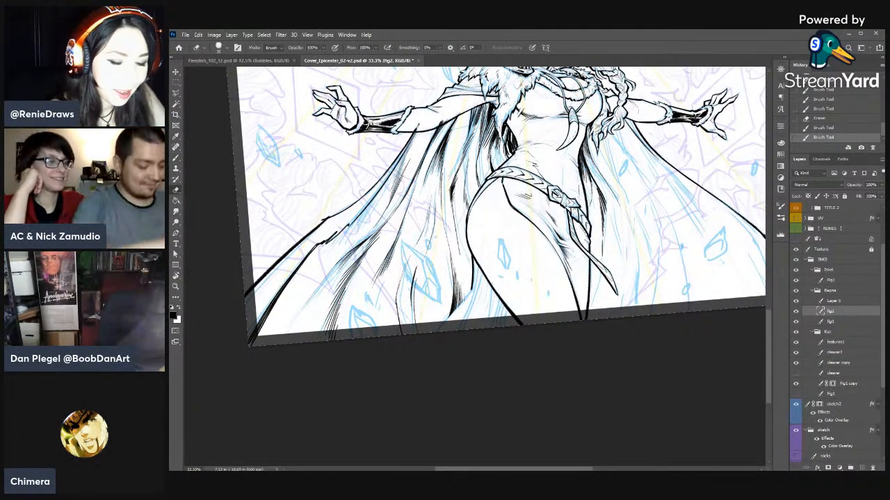
pyautogui.moveTo(495, 138); pyautogui.dragTo(498, 144)
pyautogui.press('b')
pyautogui.press('e')
pyautogui.moveTo(497, 134); pyautogui.dragTo(500, 141)
pyautogui.moveTo(499, 129); pyautogui.dragTo(501, 139)
pyautogui.press('b')
pyautogui.press('e')
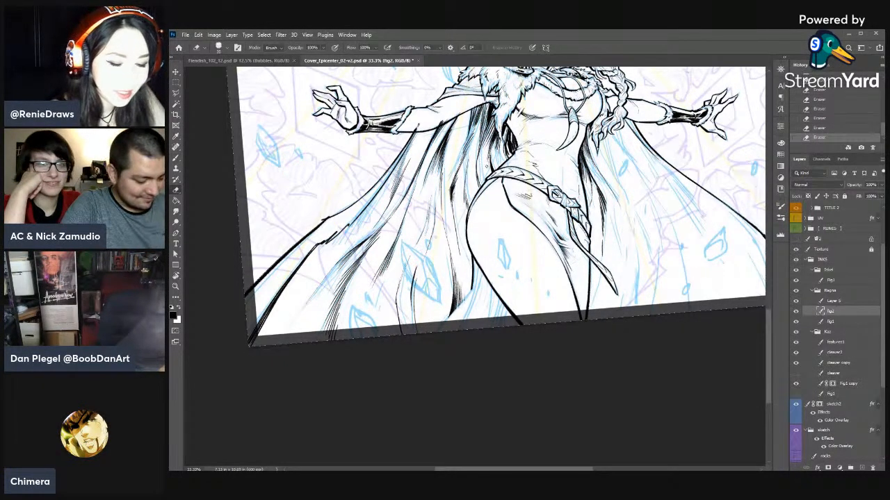
pyautogui.press('b')
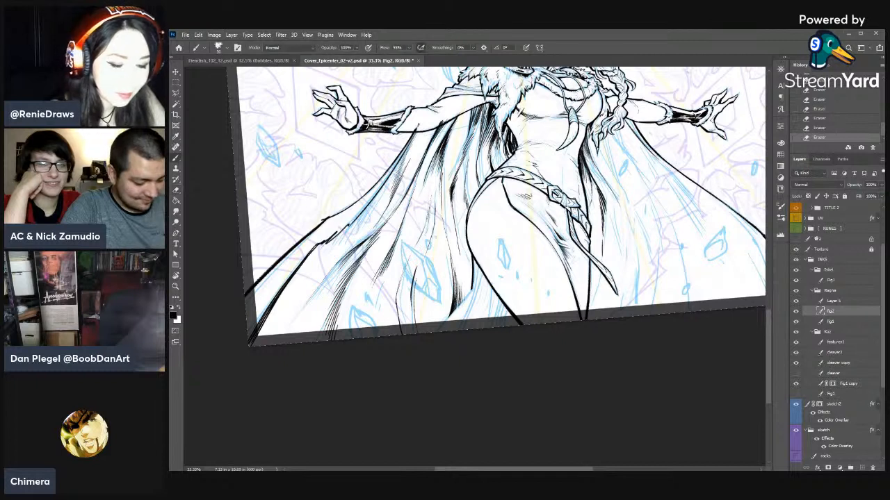
# - Touch up the narrow fold between the hatching and the torso with small ink strokes and a light erasure
pyautogui.moveTo(501, 138); pyautogui.dragTo(502, 148)
pyautogui.press('e')
pyautogui.moveTo(499, 141); pyautogui.dragTo(503, 148)
pyautogui.press('b')
pyautogui.moveTo(501, 140); pyautogui.dragTo(503, 149)
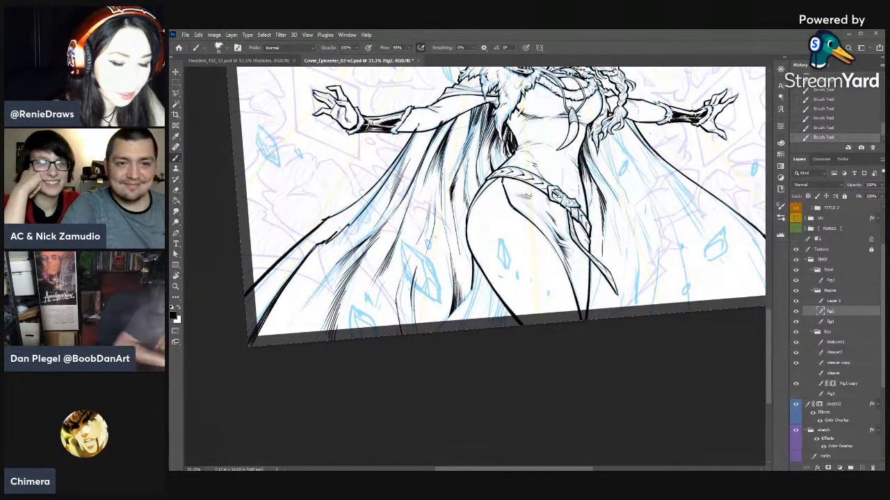
# - Carve fine highlights into the black cape shadow right beside the waist, alternating eraser and ink
pyautogui.press('e')
pyautogui.moveTo(505, 137); pyautogui.dragTo(508, 146)
pyautogui.moveTo(506, 138); pyautogui.dragTo(509, 147)
pyautogui.moveTo(508, 140); pyautogui.dragTo(508, 146)
pyautogui.press('b')
pyautogui.moveTo(506, 139); pyautogui.dragTo(508, 146)
pyautogui.press('e')
pyautogui.moveTo(507, 139); pyautogui.dragTo(509, 147)
pyautogui.press('b')
pyautogui.press('e')
pyautogui.moveTo(506, 139); pyautogui.dragTo(508, 146)
pyautogui.moveTo(507, 139); pyautogui.dragTo(505, 147)
# - Add short ink strokes to the cape folds just behind the hip and up along the waist shadow
pyautogui.moveTo(502, 140)
pyautogui.mouseDown()
pyautogui.moveTo(499, 152)
pyautogui.moveTo(541, 134)
pyautogui.mouseUp()
pyautogui.press('b')
pyautogui.press('e')
pyautogui.press('r')
pyautogui.press('b')
pyautogui.moveTo(495, 161); pyautogui.dragTo(490, 180)
pyautogui.moveTo(494, 169); pyautogui.dragTo(485, 183)
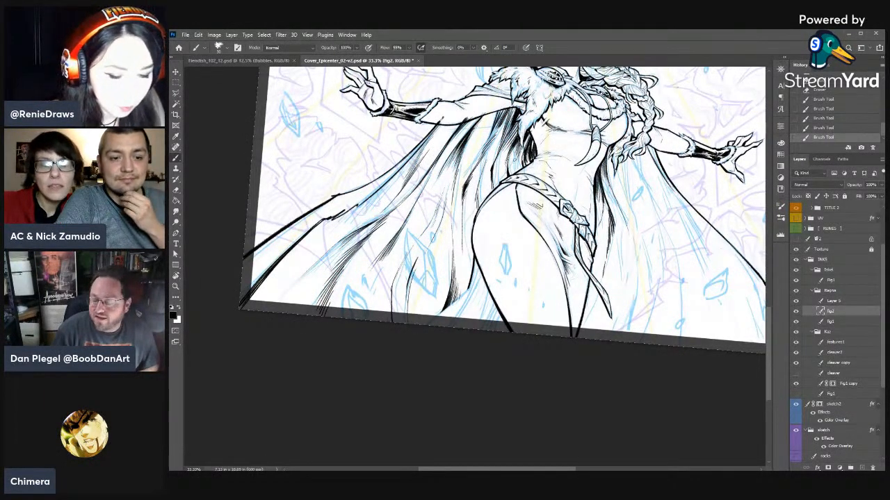
pyautogui.moveTo(519, 156); pyautogui.dragTo(515, 173)
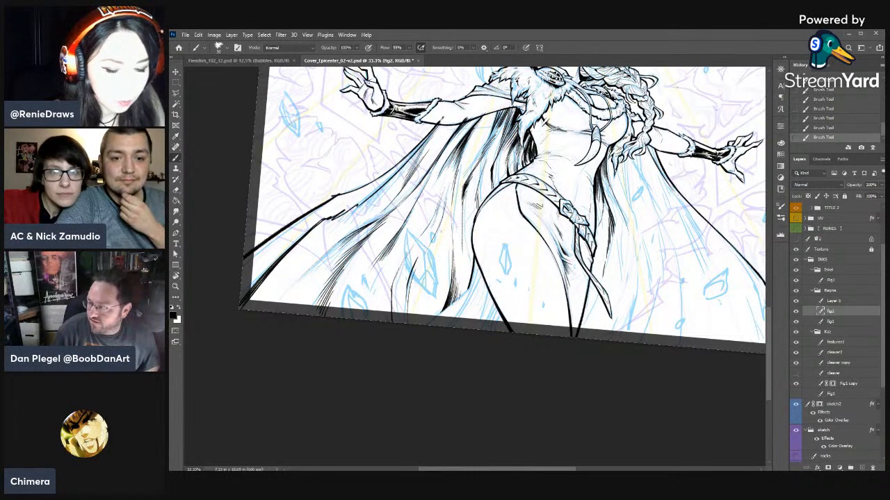
pyautogui.moveTo(530, 132); pyautogui.dragTo(521, 144)
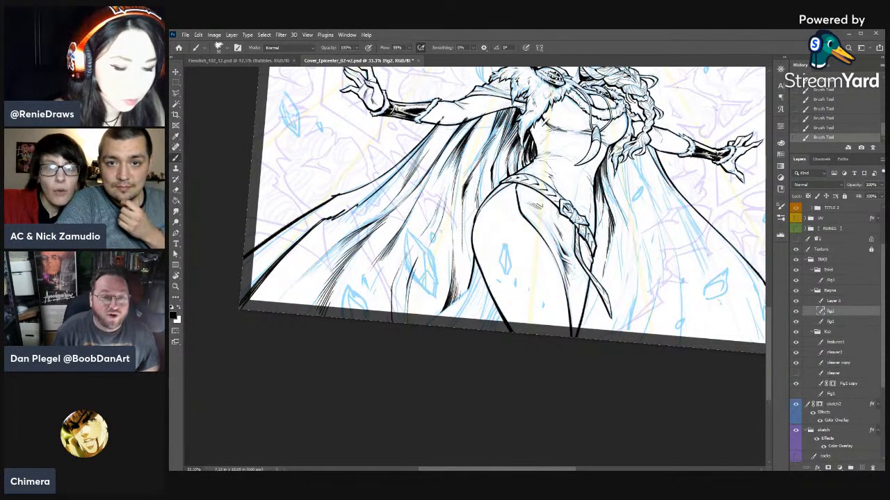
# - Refine the cape folds beneath the forearm beside the fur collar, alternating thin erasures with tapering ink strokes
pyautogui.moveTo(511, 104); pyautogui.dragTo(470, 138)
pyautogui.press('e')
pyautogui.moveTo(477, 126); pyautogui.dragTo(470, 136)
pyautogui.moveTo(477, 125); pyautogui.dragTo(470, 136)
pyautogui.press('b')
pyautogui.moveTo(498, 105); pyautogui.dragTo(488, 122)
pyautogui.moveTo(497, 107); pyautogui.dragTo(453, 135)
pyautogui.moveTo(466, 123)
pyautogui.mouseDown()
pyautogui.moveTo(453, 134)
pyautogui.moveTo(464, 127)
pyautogui.moveTo(437, 124)
pyautogui.mouseUp()
pyautogui.press('e')
pyautogui.moveTo(445, 115); pyautogui.dragTo(437, 124)
# - Ink long tapering shadow strokes down the cape folds on the braid side of the waist
pyautogui.rightClick(642, 208)
pyautogui.moveTo(658, 207)
pyautogui.mouseDown()
pyautogui.moveTo(645, 206)
pyautogui.moveTo(652, 235)
pyautogui.mouseUp()
pyautogui.press('r')
pyautogui.press('b')
pyautogui.moveTo(622, 172); pyautogui.dragTo(615, 198)
pyautogui.moveTo(624, 174); pyautogui.dragTo(617, 197)
pyautogui.moveTo(624, 175); pyautogui.dragTo(616, 237)
pyautogui.moveTo(628, 207)
pyautogui.mouseDown()
pyautogui.moveTo(618, 236)
pyautogui.moveTo(604, 244)
pyautogui.mouseUp()
pyautogui.moveTo(607, 237); pyautogui.dragTo(602, 249)
# - Break up the cape shadow beside the belt with erased slivers and short feathered ink strokes
pyautogui.press('e')
pyautogui.moveTo(611, 216); pyautogui.dragTo(598, 248)
pyautogui.press('b')
pyautogui.moveTo(611, 228); pyautogui.dragTo(599, 255)
pyautogui.moveTo(609, 241); pyautogui.dragTo(597, 260)
pyautogui.moveTo(609, 213); pyautogui.dragTo(602, 228)
pyautogui.moveTo(610, 202); pyautogui.dragTo(604, 226)
pyautogui.moveTo(614, 205); pyautogui.dragTo(605, 219)
pyautogui.press('e')
pyautogui.press('b')
pyautogui.moveTo(611, 203); pyautogui.dragTo(604, 216)
pyautogui.moveTo(613, 205); pyautogui.dragTo(605, 216)
pyautogui.press('e')
pyautogui.press('b')
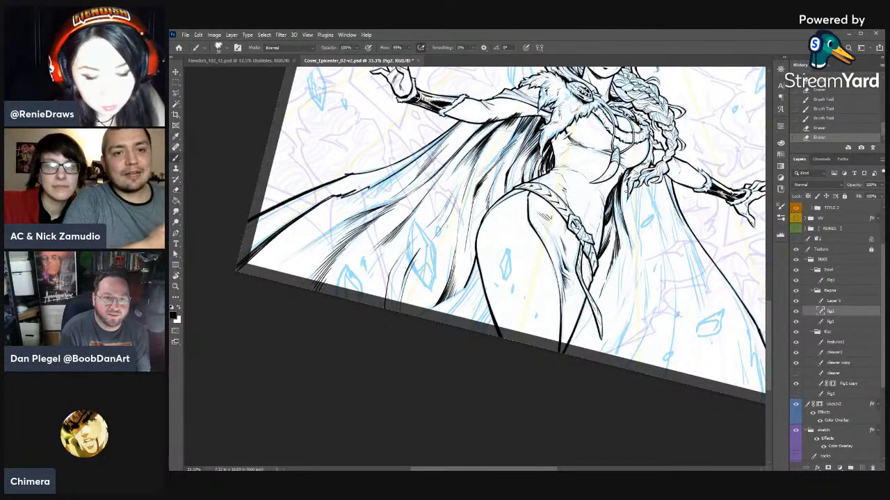
# - Ink thin, short fold lines in the cape directly below the braid
pyautogui.moveTo(621, 184); pyautogui.dragTo(615, 205)
pyautogui.moveTo(623, 183); pyautogui.dragTo(621, 199)
pyautogui.moveTo(627, 170); pyautogui.dragTo(624, 195)
pyautogui.moveTo(630, 178); pyautogui.dragTo(626, 196)
pyautogui.press('e')
pyautogui.rightClick(630, 175)
pyautogui.press('b')
pyautogui.moveTo(632, 182); pyautogui.dragTo(627, 194)
pyautogui.press('e')
pyautogui.hotkey('ctrl', 'z')
pyautogui.hotkey('ctrl', 'z')
# - Shape the small fold shadow under the braid by erasing thin slivers and re-inking its edge
pyautogui.press('b')
pyautogui.press('e')
pyautogui.press('b')
pyautogui.press('e')
pyautogui.moveTo(631, 182); pyautogui.dragTo(627, 194)
pyautogui.press('b')
pyautogui.moveTo(632, 181); pyautogui.dragTo(626, 196)
pyautogui.press('e')
pyautogui.moveTo(629, 186); pyautogui.dragTo(625, 199)
pyautogui.moveTo(629, 189); pyautogui.dragTo(625, 196)
pyautogui.press('b')
pyautogui.moveTo(629, 182); pyautogui.dragTo(628, 199)
pyautogui.moveTo(631, 184); pyautogui.dragTo(630, 200)
pyautogui.moveTo(633, 186); pyautogui.dragTo(634, 211)
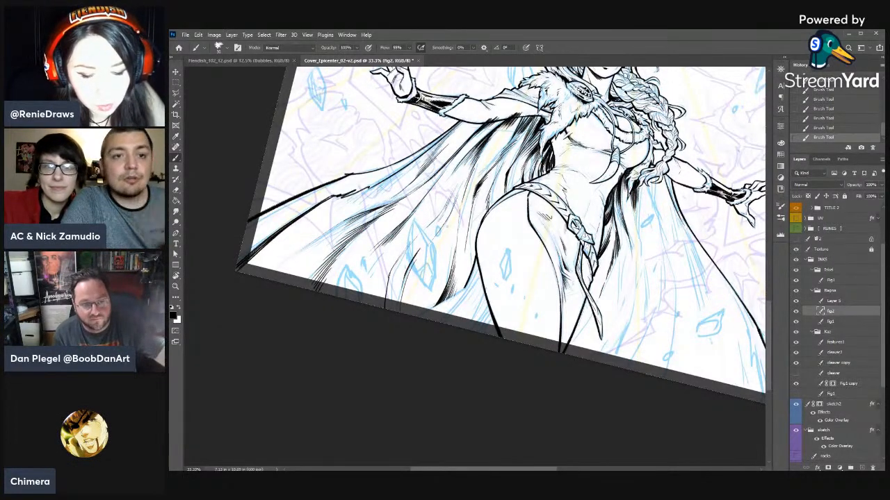
pyautogui.press('e')
pyautogui.hotkey('ctrl', 'z')
pyautogui.hotkey('ctrl', 'z')
pyautogui.hotkey('ctrl', 'z')
pyautogui.hotkey('ctrl', 'z')
pyautogui.hotkey('ctrl', 'z')
# - Thin the fold shadow below the braid with the eraser and extend it downward with tapering ink strokes
pyautogui.moveTo(634, 189); pyautogui.dragTo(631, 205)
pyautogui.moveTo(635, 190)
pyautogui.mouseDown()
pyautogui.moveTo(633, 208)
pyautogui.moveTo(628, 199)
pyautogui.mouseUp()
pyautogui.press('b')
pyautogui.moveTo(632, 184); pyautogui.dragTo(631, 207)
pyautogui.moveTo(635, 189)
pyautogui.mouseDown()
pyautogui.moveTo(635, 235)
pyautogui.moveTo(630, 204)
pyautogui.mouseUp()
pyautogui.press('e')
pyautogui.press('b')
pyautogui.moveTo(633, 186); pyautogui.dragTo(633, 210)
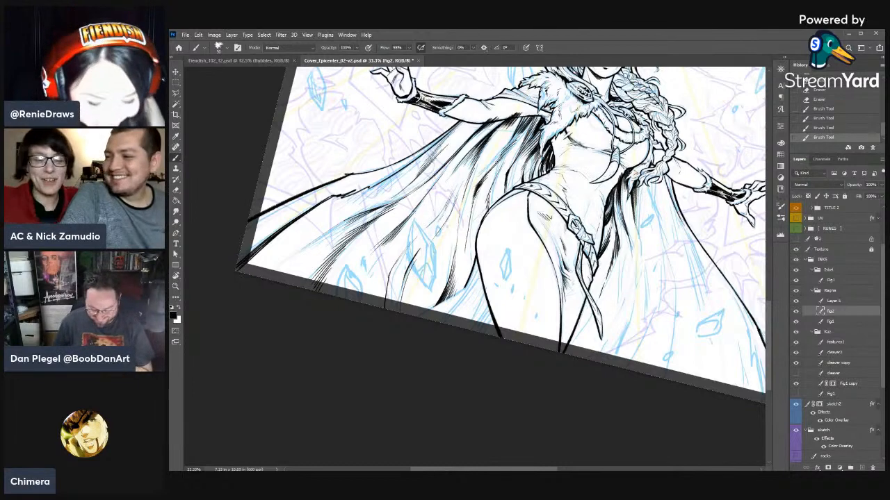
# - Erase thin highlights at the lower end of the fold shadow below the braid and save the file
pyautogui.press('e')
pyautogui.moveTo(634, 200); pyautogui.dragTo(631, 216)
pyautogui.moveTo(634, 203); pyautogui.dragTo(631, 218)
pyautogui.press('r')
pyautogui.moveTo(651, 314); pyautogui.dragTo(636, 356)
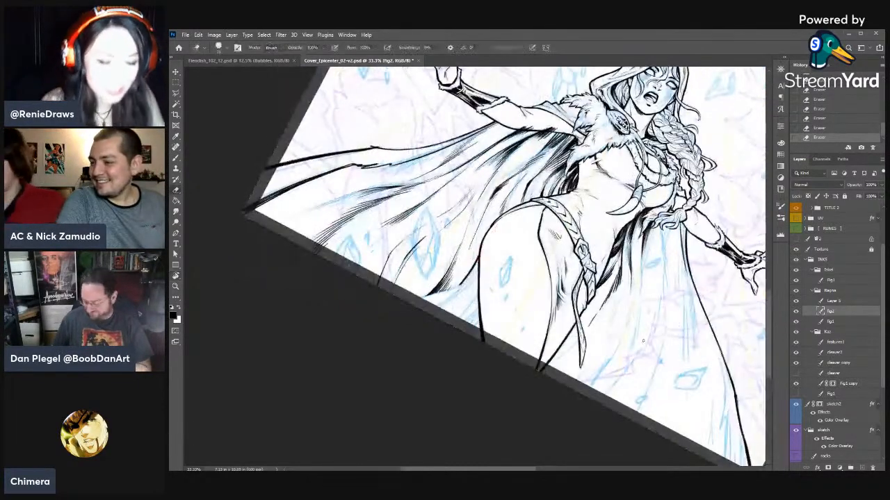
pyautogui.hotkey('ctrl', 's')
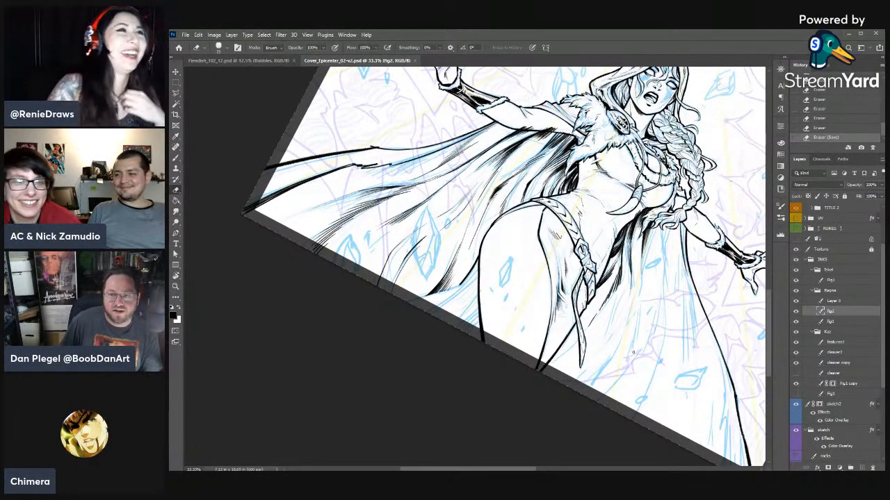
# - Clean up small spots with the eraser and add short ink strokes to the cape fold behind the hip
pyautogui.click(439, 302)
pyautogui.click(605, 238)
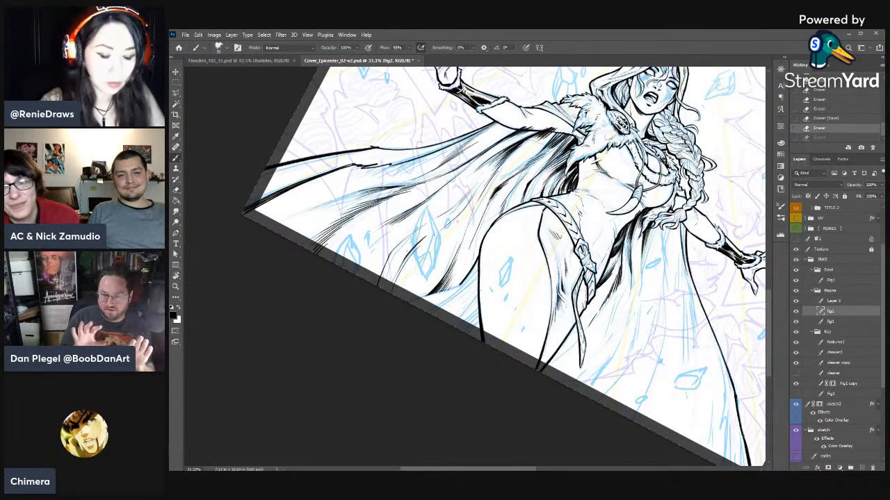
pyautogui.press('r')
pyautogui.moveTo(594, 189); pyautogui.dragTo(568, 132)
pyautogui.press('e')
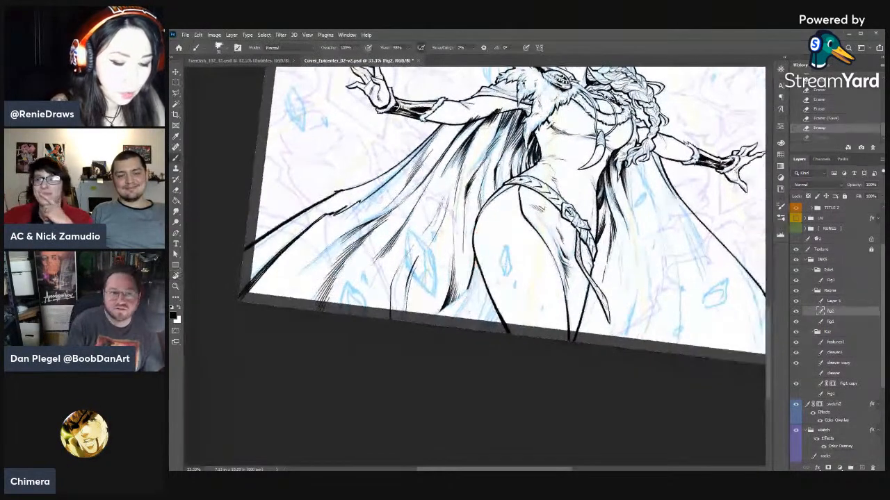
pyautogui.click(568, 134)
pyautogui.press('b')
pyautogui.moveTo(468, 186); pyautogui.dragTo(464, 197)
pyautogui.moveTo(469, 184)
pyautogui.mouseDown()
pyautogui.moveTo(466, 193)
pyautogui.moveTo(458, 189)
pyautogui.mouseUp()
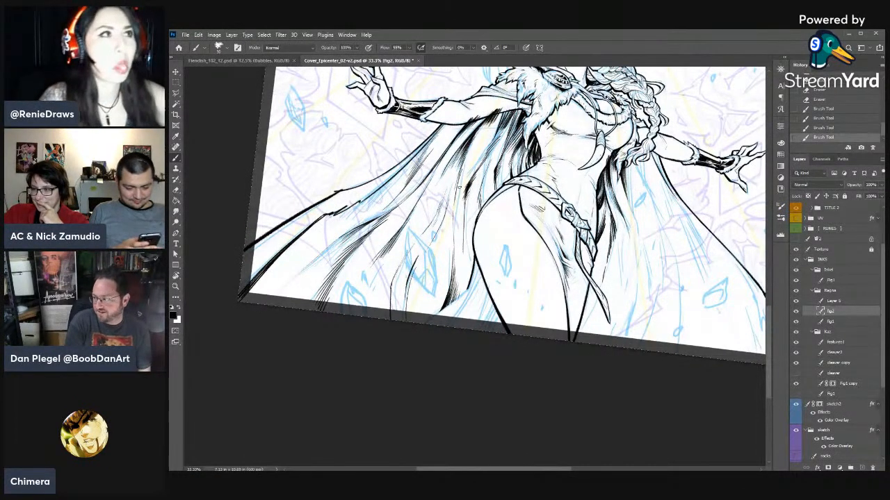
# - Ink long tapering strokes along the lower cape folds behind the thigh, down toward the page's bottom edge
pyautogui.moveTo(460, 187); pyautogui.dragTo(456, 233)
pyautogui.moveTo(454, 274)
pyautogui.mouseDown()
pyautogui.moveTo(497, 240)
pyautogui.moveTo(448, 285)
pyautogui.mouseUp()
pyautogui.moveTo(453, 250); pyautogui.dragTo(451, 287)
pyautogui.moveTo(440, 235)
pyautogui.mouseDown()
pyautogui.moveTo(432, 277)
pyautogui.moveTo(437, 243)
pyautogui.mouseUp()
pyautogui.press('e')
pyautogui.press('b')
pyautogui.press('e')
pyautogui.press('b')
pyautogui.moveTo(452, 221); pyautogui.dragTo(432, 276)
pyautogui.moveTo(442, 256); pyautogui.dragTo(433, 282)
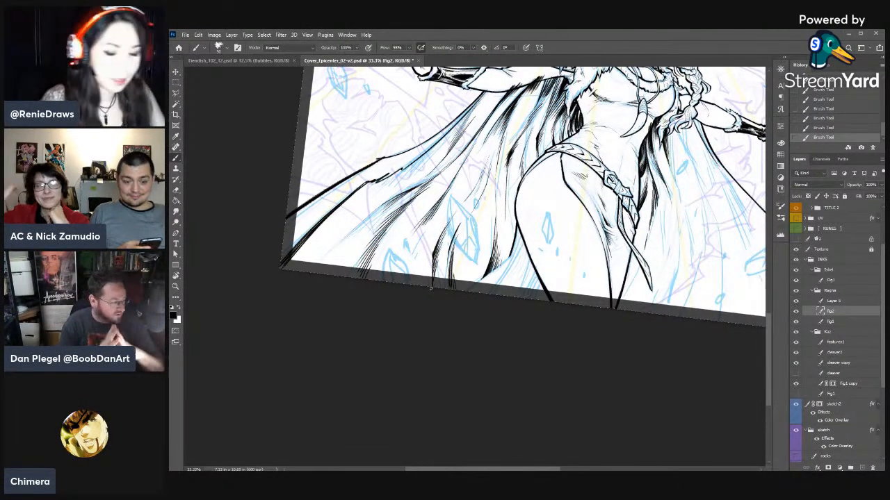
# - Taper the lower tips of the cape shadow beside the hanging belt end with erasures and short ink strokes
pyautogui.moveTo(575, 332); pyautogui.dragTo(512, 381)
pyautogui.press('e')
pyautogui.moveTo(583, 297); pyautogui.dragTo(585, 274)
pyautogui.moveTo(587, 261); pyautogui.dragTo(575, 296)
pyautogui.press('b')
pyautogui.moveTo(582, 275); pyautogui.dragTo(577, 292)
pyautogui.moveTo(580, 281); pyautogui.dragTo(577, 293)
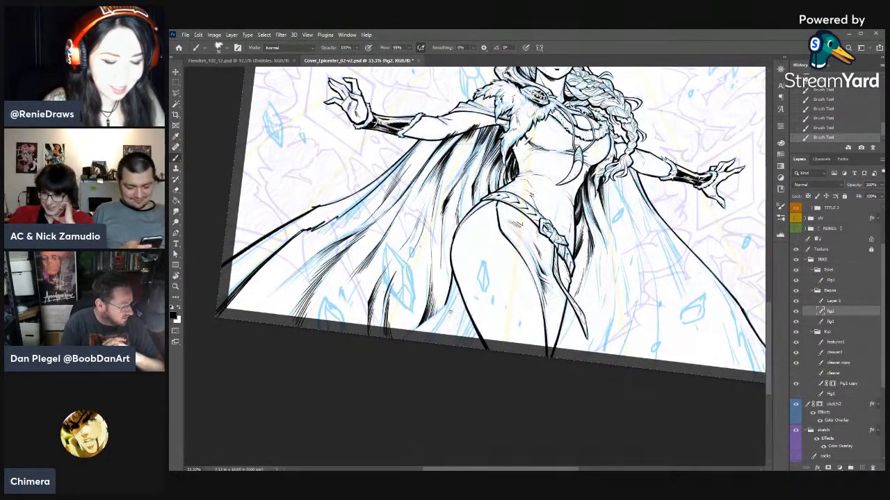
# - Switch to the Fig1 layer below Fig2 and ink cape fold lines just behind the thigh near the page edge
pyautogui.press('e')
pyautogui.click(833, 322)
pyautogui.press('r')
pyautogui.moveTo(591, 362); pyautogui.dragTo(591, 273)
pyautogui.moveTo(474, 303); pyautogui.dragTo(473, 313)
pyautogui.press('b')
pyautogui.moveTo(472, 306); pyautogui.dragTo(473, 318)
pyautogui.moveTo(471, 312); pyautogui.dragTo(473, 328)
pyautogui.moveTo(471, 313)
pyautogui.mouseDown()
pyautogui.moveTo(457, 370)
pyautogui.moveTo(461, 357)
pyautogui.mouseUp()
# - Build up the cape fold behind the thigh with more ink strokes reaching the page's bottom edge
pyautogui.press('e')
pyautogui.press('b')
pyautogui.moveTo(456, 370); pyautogui.dragTo(461, 356)
pyautogui.moveTo(465, 339); pyautogui.dragTo(462, 353)
pyautogui.moveTo(468, 296)
pyautogui.mouseDown()
pyautogui.moveTo(468, 337)
pyautogui.moveTo(478, 311)
pyautogui.moveTo(479, 355)
pyautogui.mouseUp()
pyautogui.press('e')
pyautogui.press('b')
pyautogui.moveTo(478, 321)
pyautogui.mouseDown()
pyautogui.moveTo(482, 356)
pyautogui.moveTo(481, 331)
pyautogui.mouseUp()
pyautogui.press('e')
pyautogui.press('b')
pyautogui.moveTo(476, 293); pyautogui.dragTo(478, 312)
pyautogui.moveTo(476, 295); pyautogui.dragTo(480, 321)
pyautogui.press('e')
pyautogui.moveTo(477, 298); pyautogui.dragTo(480, 318)
pyautogui.moveTo(478, 297); pyautogui.dragTo(482, 326)
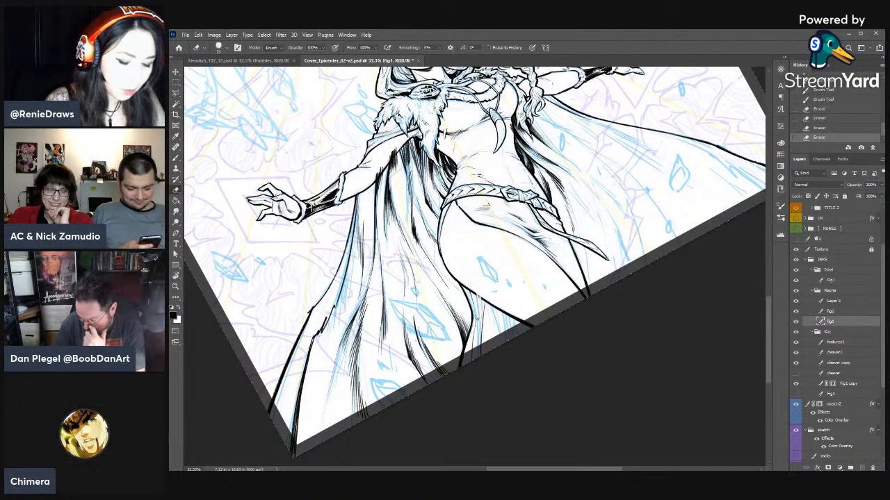
pyautogui.click(835, 91)
pyautogui.moveTo(882, 128); pyautogui.dragTo(882, 121)
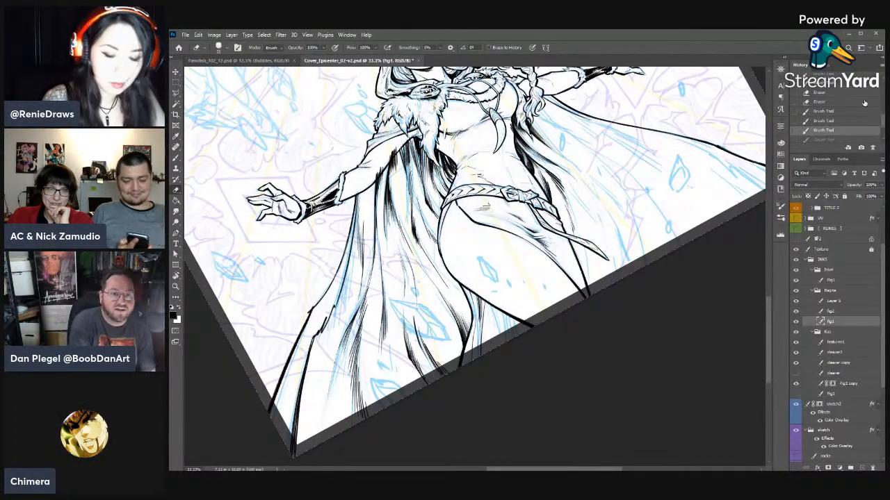
pyautogui.click(864, 103)
# - Ink curved cape fold strokes from the back of the thigh out to the page's bottom edge
pyautogui.press('b')
pyautogui.moveTo(478, 297)
pyautogui.mouseDown()
pyautogui.moveTo(480, 325)
pyautogui.moveTo(503, 341)
pyautogui.mouseUp()
pyautogui.moveTo(497, 310)
pyautogui.mouseDown()
pyautogui.moveTo(506, 338)
pyautogui.moveTo(521, 332)
pyautogui.mouseUp()
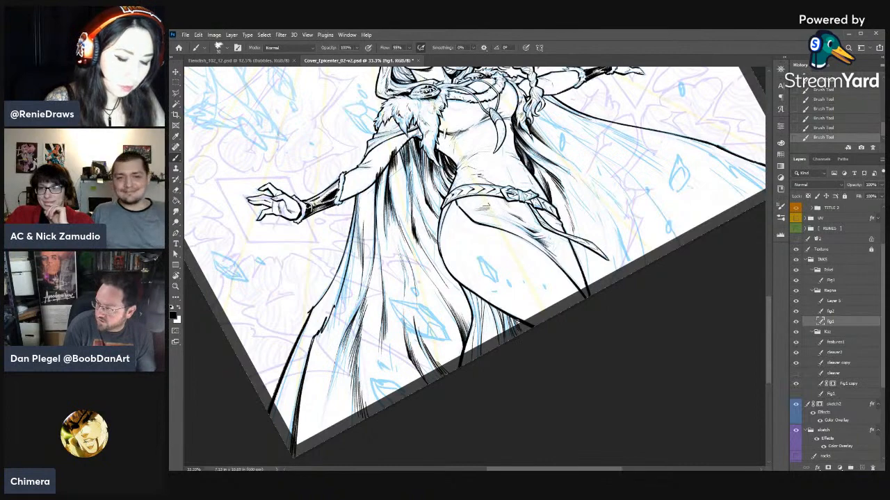
# - Ink a short fold stroke between the thigh's edge and the hanging belt end near the page bottom
pyautogui.press('r')
pyautogui.moveTo(662, 267); pyautogui.dragTo(623, 388)
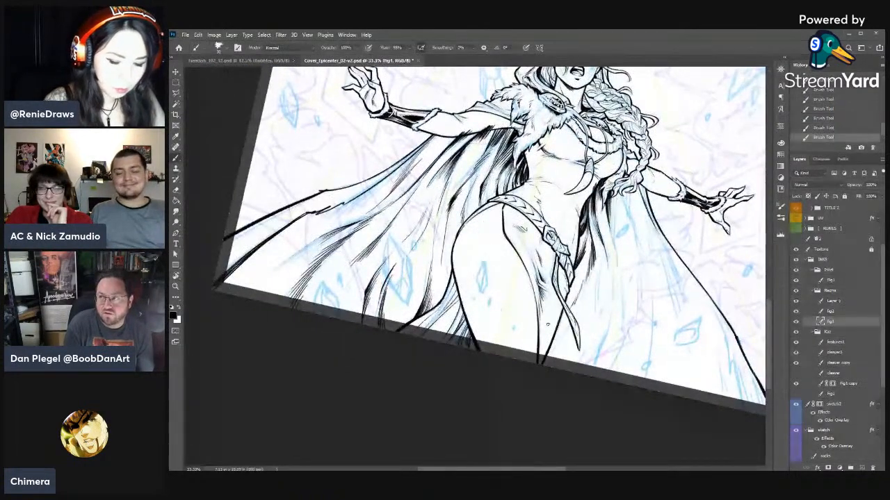
pyautogui.moveTo(538, 331)
pyautogui.mouseDown()
pyautogui.moveTo(540, 351)
pyautogui.moveTo(546, 342)
pyautogui.mouseUp()
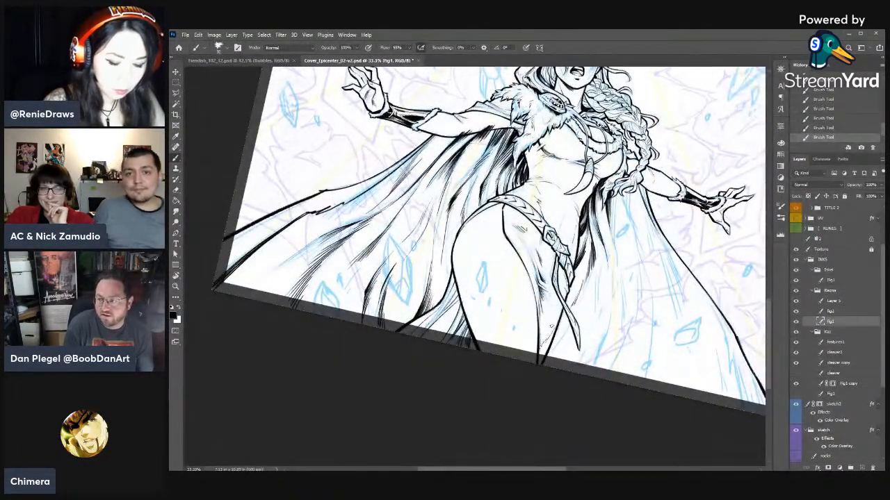
# - Erase the small fold marks below the belt and ink a line down the hip cloth
pyautogui.press('e')
pyautogui.moveTo(521, 230); pyautogui.dragTo(531, 241)
pyautogui.press('b')
pyautogui.moveTo(525, 230)
pyautogui.mouseDown()
pyautogui.moveTo(549, 304)
pyautogui.moveTo(565, 291)
pyautogui.moveTo(548, 295)
pyautogui.mouseUp()
pyautogui.press('e')
pyautogui.press('b')
pyautogui.press('e')
pyautogui.press('b')
# - Build up the hip cloth's upper folds below the belt with short ink strokes, thinning them with erasures
pyautogui.press('e')
pyautogui.moveTo(535, 250); pyautogui.dragTo(541, 266)
pyautogui.press('b')
pyautogui.moveTo(513, 223); pyautogui.dragTo(527, 239)
pyautogui.moveTo(519, 230); pyautogui.dragTo(535, 259)
pyautogui.moveTo(531, 251); pyautogui.dragTo(538, 264)
pyautogui.press('e')
pyautogui.moveTo(518, 225); pyautogui.dragTo(531, 246)
pyautogui.moveTo(528, 241); pyautogui.dragTo(537, 263)
pyautogui.press('b')
# - Taper the lower tip of the hip cloth's fold shading with short ink strokes and erasures
pyautogui.press('e')
pyautogui.moveTo(540, 295); pyautogui.dragTo(547, 302)
pyautogui.press('b')
pyautogui.press('e')
pyautogui.press('b')
pyautogui.moveTo(540, 295); pyautogui.dragTo(545, 301)
pyautogui.moveTo(537, 290); pyautogui.dragTo(545, 301)
pyautogui.press('e')
pyautogui.moveTo(539, 294); pyautogui.dragTo(546, 302)
pyautogui.press('b')
pyautogui.press('e')
# - Ink longer fold strokes from the belt down the hip cloth and trim their lower ends
pyautogui.moveTo(527, 243); pyautogui.dragTo(535, 264)
pyautogui.press('b')
pyautogui.moveTo(515, 225); pyautogui.dragTo(539, 267)
pyautogui.moveTo(531, 243); pyautogui.dragTo(549, 285)
pyautogui.press('e')
pyautogui.press('b')
pyautogui.press('e')
pyautogui.moveTo(545, 278); pyautogui.dragTo(549, 286)
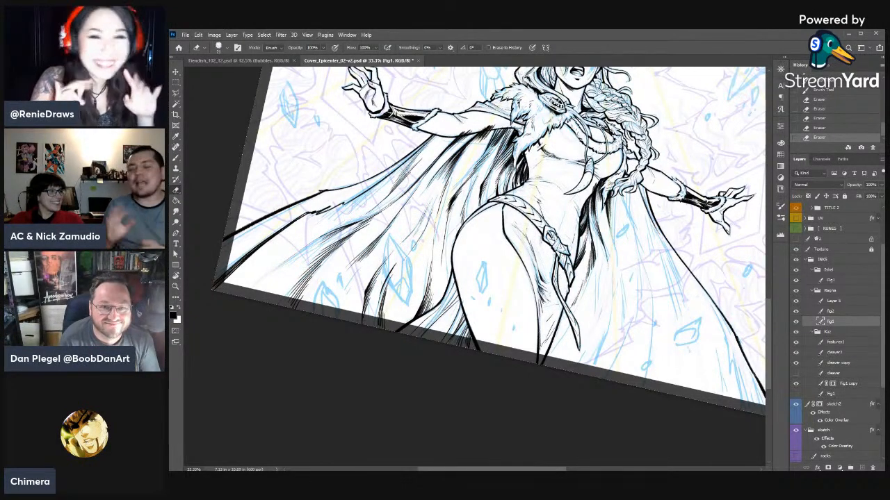
# - Select the Fig1 layer and turn the canvas nearly upright, with the Brush tool ready for inking
pyautogui.click(832, 321)
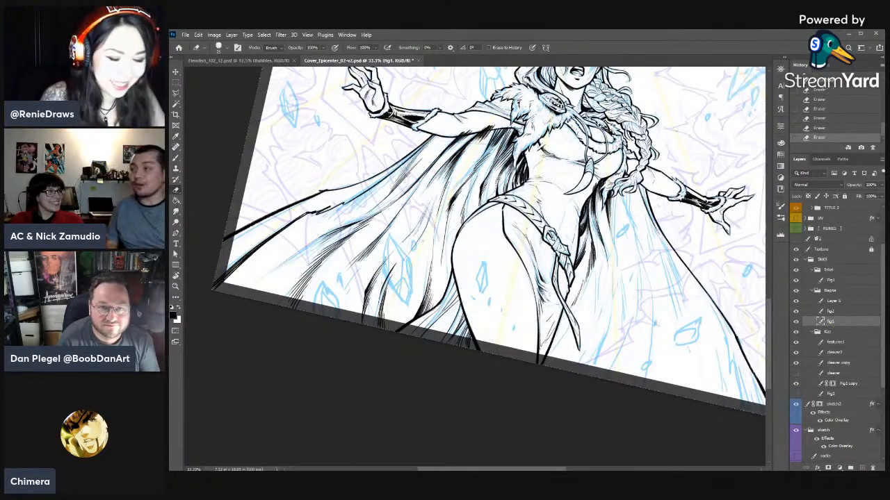
pyautogui.press('r')
pyautogui.moveTo(652, 309); pyautogui.dragTo(607, 290)
pyautogui.press('b')
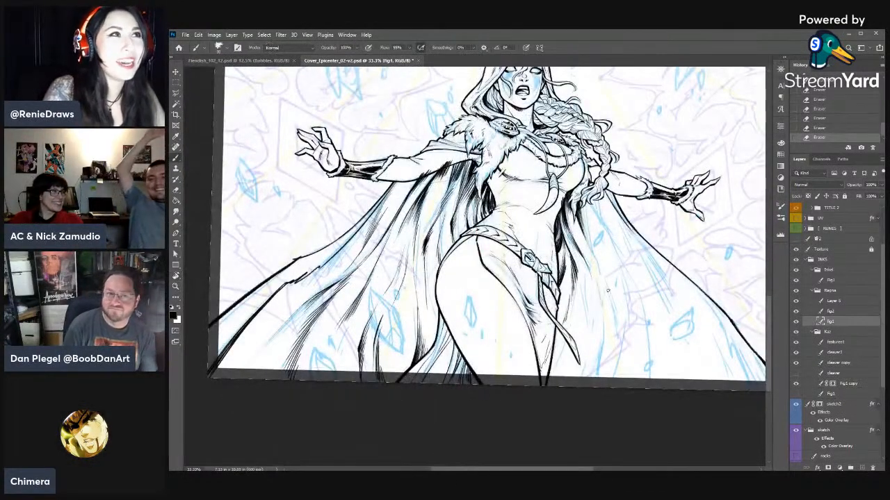
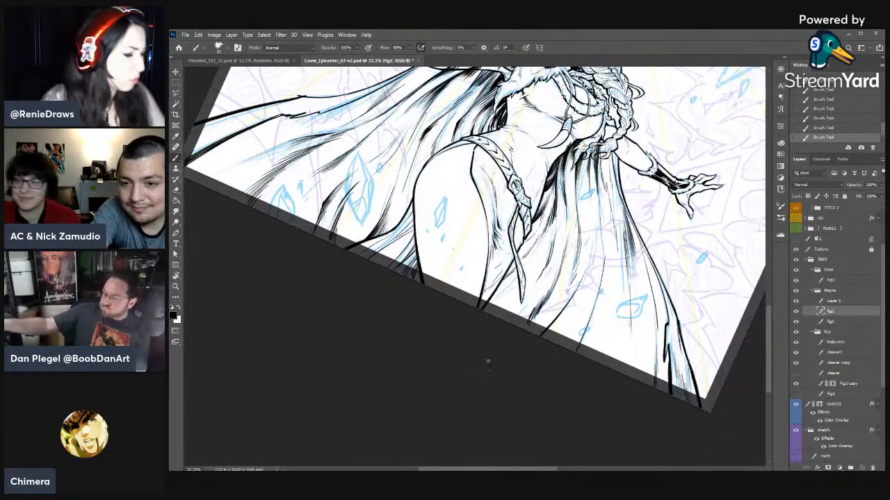
# - Adjust the Eraser's brush size for touching up the cape inks
pyautogui.press('r')
pyautogui.moveTo(486, 360); pyautogui.dragTo(518, 162)
pyautogui.moveTo(509, 205); pyautogui.dragTo(576, 239)
pyautogui.press('e')
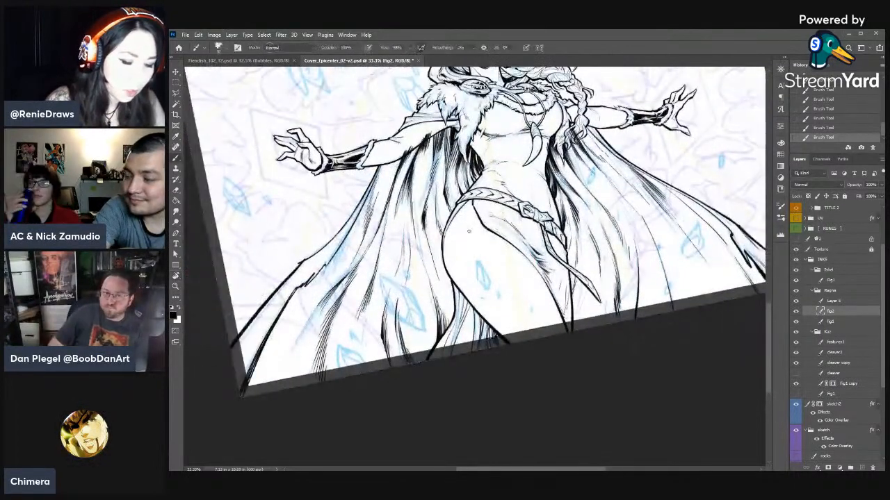
pyautogui.rightClick(458, 236)
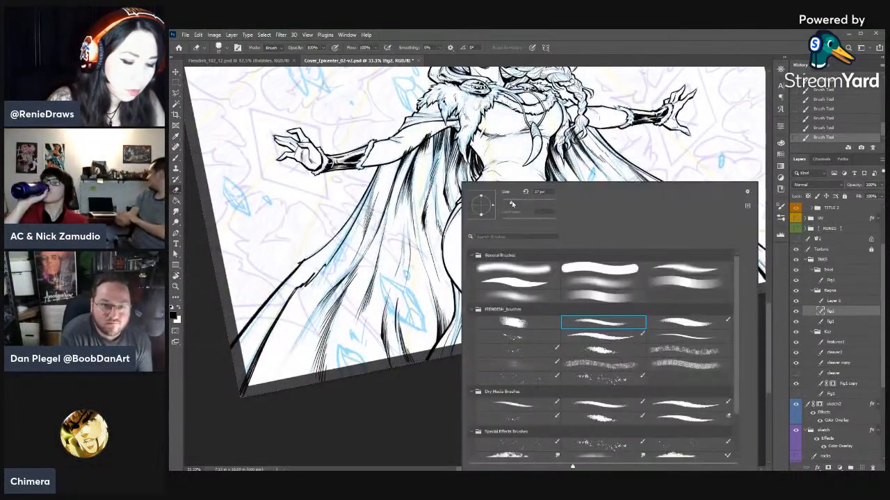
pyautogui.click(511, 205)
pyautogui.click(673, 176)
# - Ink short fold strokes on the right side of the cape just below the braid
pyautogui.press('r')
pyautogui.moveTo(673, 176); pyautogui.dragTo(664, 240)
pyautogui.press('b')
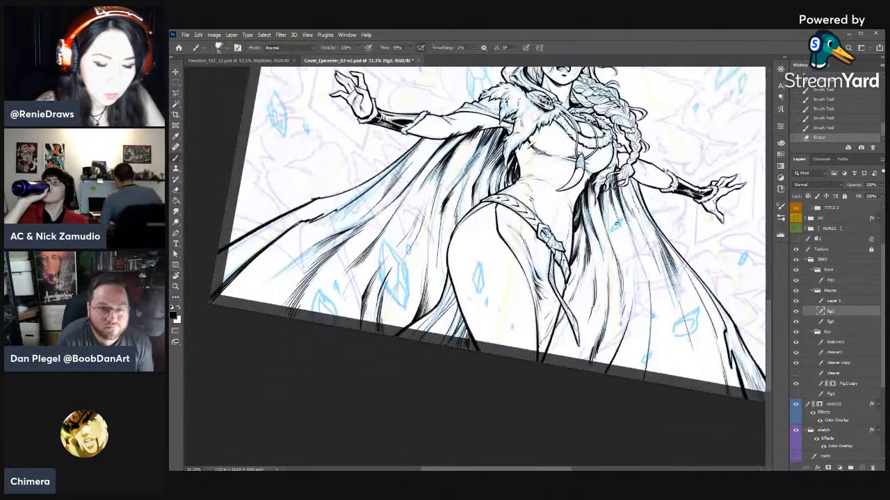
pyautogui.moveTo(602, 174); pyautogui.dragTo(604, 202)
pyautogui.moveTo(605, 173); pyautogui.dragTo(613, 204)
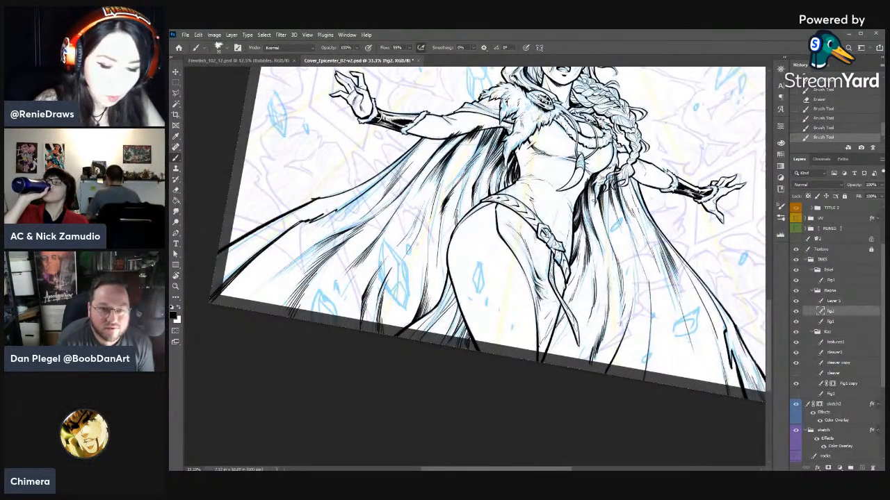
pyautogui.moveTo(613, 177); pyautogui.dragTo(620, 206)
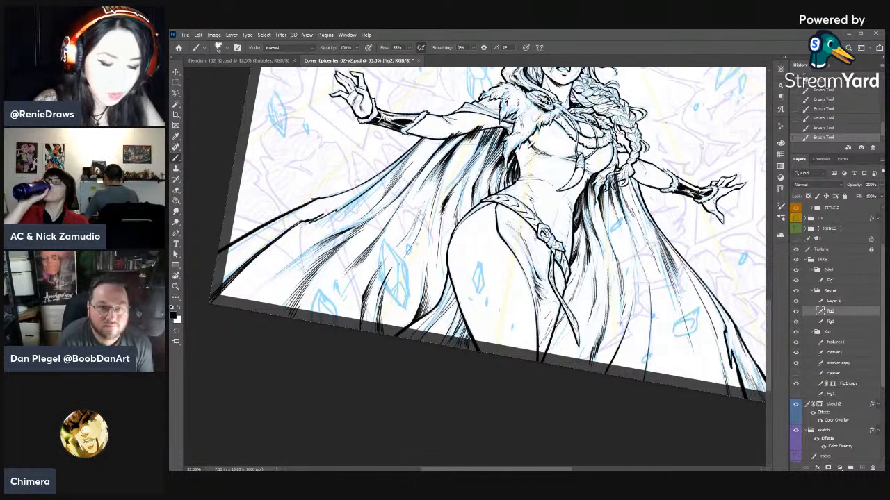
# - Thin the middle fold on the cape's right side with erasures and rebuild its shading with ink strokes
pyautogui.press('e')
pyautogui.moveTo(633, 235); pyautogui.dragTo(637, 261)
pyautogui.moveTo(636, 236); pyautogui.dragTo(651, 291)
pyautogui.press('b')
pyautogui.moveTo(648, 267); pyautogui.dragTo(651, 293)
pyautogui.moveTo(650, 283); pyautogui.dragTo(651, 295)
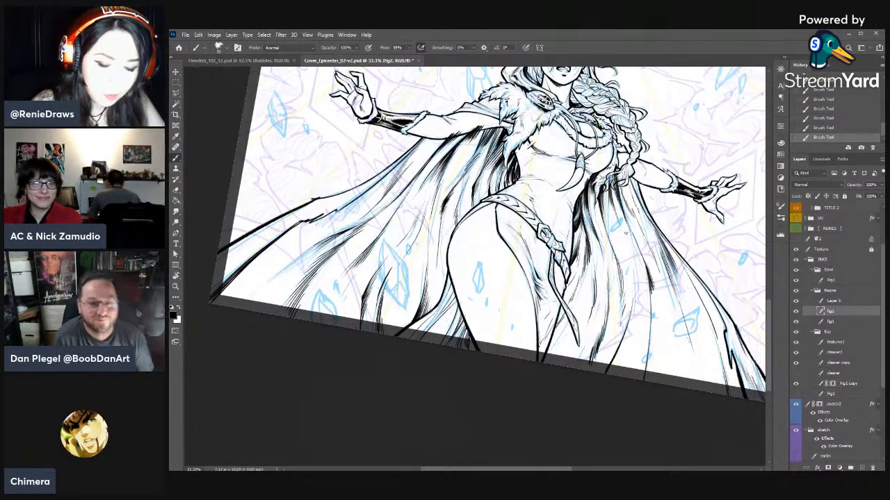
pyautogui.moveTo(629, 240); pyautogui.dragTo(645, 272)
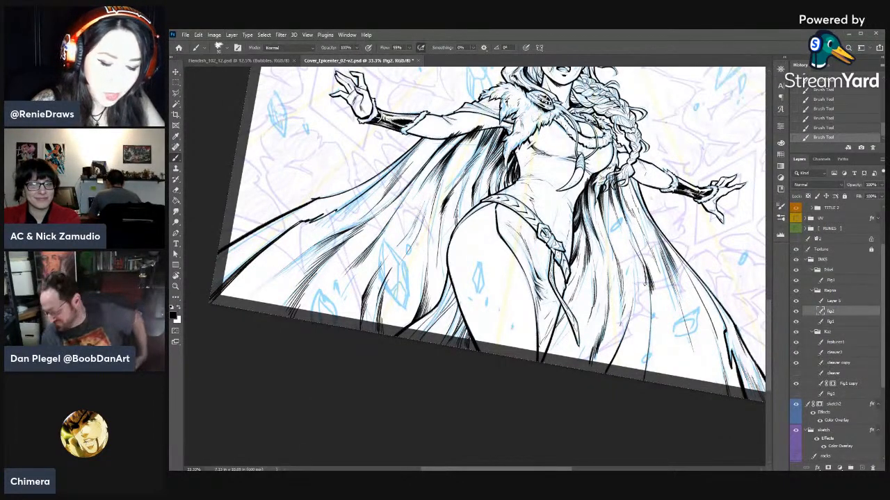
# - Carve highlights into the dark cape folds below the left shoulder fur and re-ink their edges with short strokes
pyautogui.press('r')
pyautogui.moveTo(663, 310)
pyautogui.mouseDown()
pyautogui.moveTo(629, 229)
pyautogui.moveTo(582, 169)
pyautogui.mouseUp()
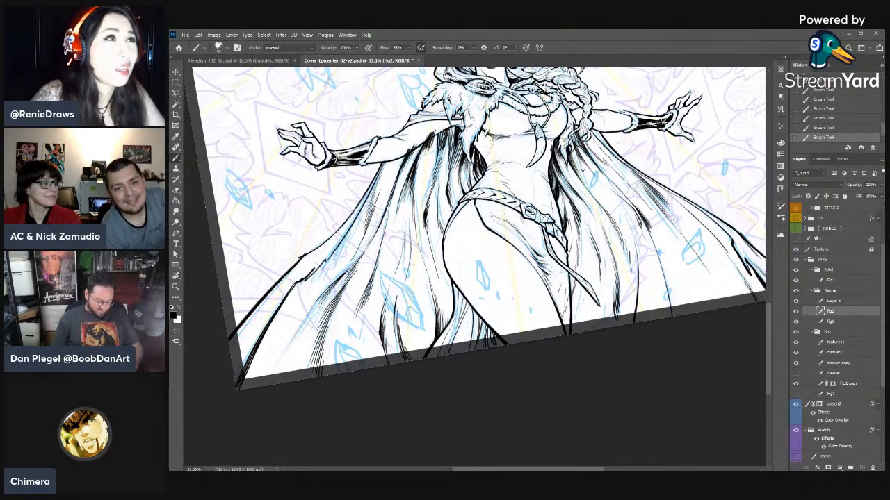
pyautogui.press('r')
pyautogui.moveTo(636, 375); pyautogui.dragTo(612, 405)
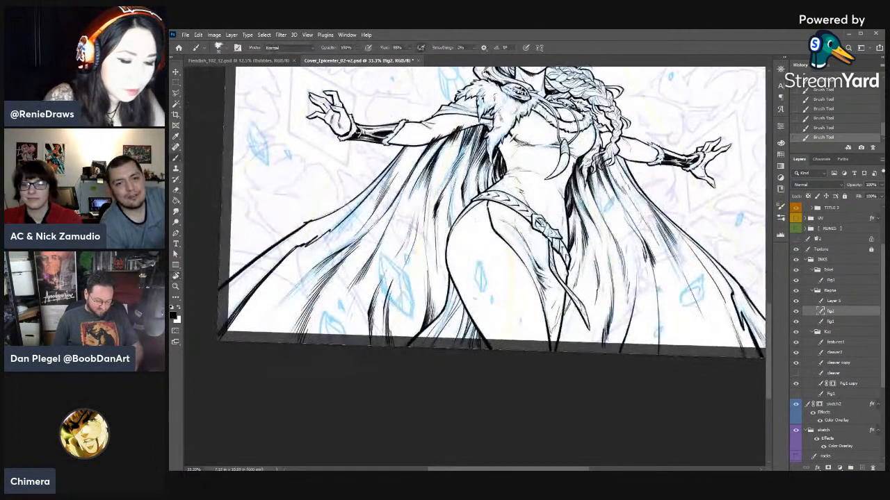
pyautogui.press('e')
pyautogui.moveTo(453, 135); pyautogui.dragTo(449, 143)
pyautogui.moveTo(449, 140)
pyautogui.mouseDown()
pyautogui.moveTo(441, 159)
pyautogui.moveTo(443, 150)
pyautogui.mouseUp()
pyautogui.moveTo(445, 143); pyautogui.dragTo(443, 149)
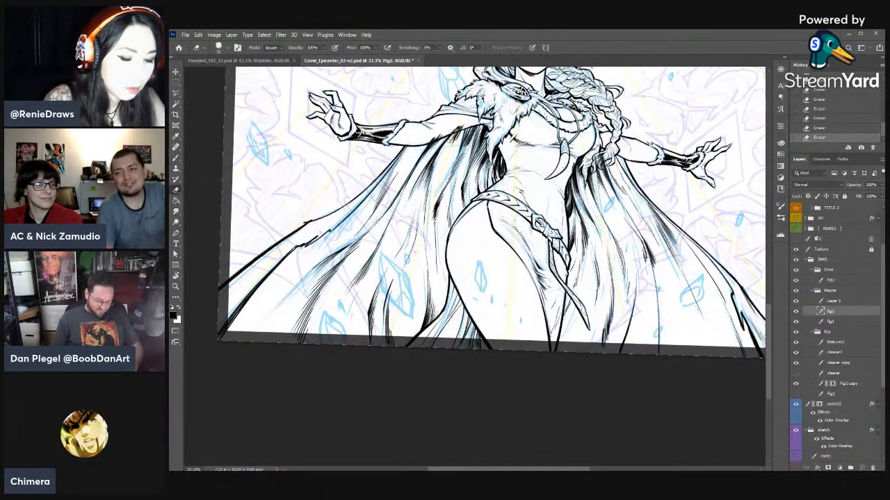
pyautogui.moveTo(451, 130); pyautogui.dragTo(437, 153)
pyautogui.press('b')
pyautogui.moveTo(456, 127)
pyautogui.mouseDown()
pyautogui.moveTo(440, 150)
pyautogui.moveTo(447, 146)
pyautogui.mouseUp()
pyautogui.moveTo(458, 127)
pyautogui.mouseDown()
pyautogui.moveTo(446, 149)
pyautogui.moveTo(455, 134)
pyautogui.mouseUp()
pyautogui.press('e')
pyautogui.moveTo(460, 132); pyautogui.dragTo(446, 149)
pyautogui.press('b')
pyautogui.moveTo(455, 134); pyautogui.dragTo(445, 148)
# - Extend the cape folds under the left arm downward with tapering ink strokes and small erasures
pyautogui.moveTo(462, 128); pyautogui.dragTo(423, 172)
pyautogui.moveTo(430, 164)
pyautogui.mouseDown()
pyautogui.moveTo(407, 199)
pyautogui.moveTo(412, 192)
pyautogui.mouseUp()
pyautogui.press('e')
pyautogui.moveTo(423, 173); pyautogui.dragTo(407, 201)
pyautogui.press('b')
pyautogui.moveTo(434, 156); pyautogui.dragTo(409, 199)
pyautogui.press('e')
pyautogui.press('b')
pyautogui.moveTo(426, 170)
pyautogui.mouseDown()
pyautogui.moveTo(410, 198)
pyautogui.moveTo(413, 190)
pyautogui.mouseUp()
pyautogui.moveTo(433, 160); pyautogui.dragTo(420, 181)
pyautogui.moveTo(438, 154); pyautogui.dragTo(424, 176)
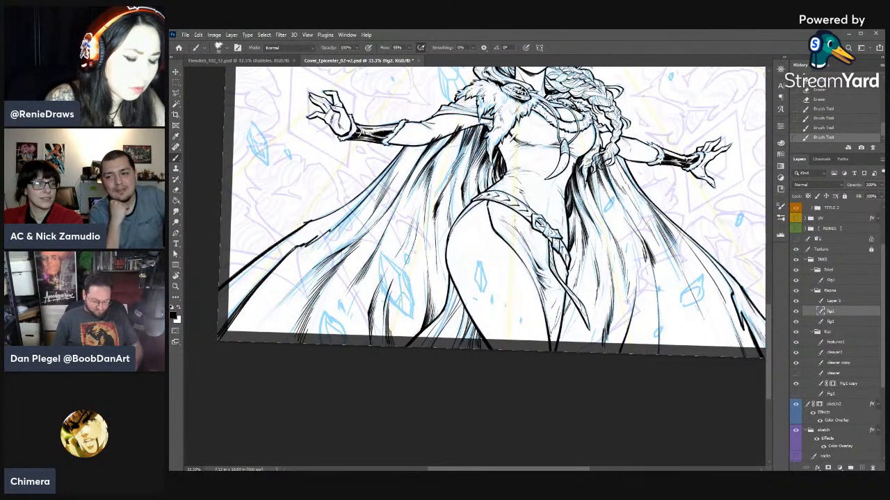
# - Refine the tapered fold shading under the left arm with alternating erasures and short ink strokes
pyautogui.press('e')
pyautogui.moveTo(452, 130); pyautogui.dragTo(429, 166)
pyautogui.press('b')
pyautogui.moveTo(439, 153); pyautogui.dragTo(421, 174)
pyautogui.moveTo(435, 158); pyautogui.dragTo(426, 170)
pyautogui.press('e')
pyautogui.moveTo(439, 153); pyautogui.dragTo(417, 182)
pyautogui.press('b')
pyautogui.moveTo(439, 153)
pyautogui.mouseDown()
pyautogui.moveTo(419, 184)
pyautogui.moveTo(427, 169)
pyautogui.mouseUp()
pyautogui.moveTo(441, 153); pyautogui.dragTo(426, 171)
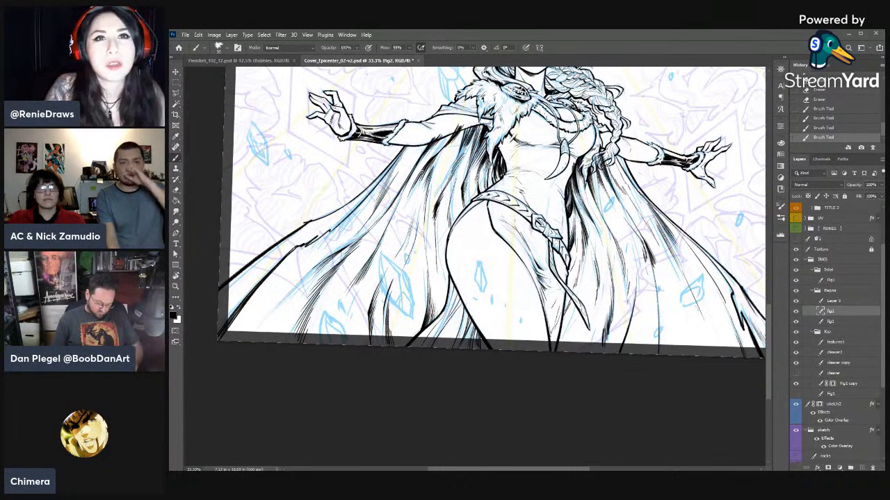
pyautogui.click(524, 398)
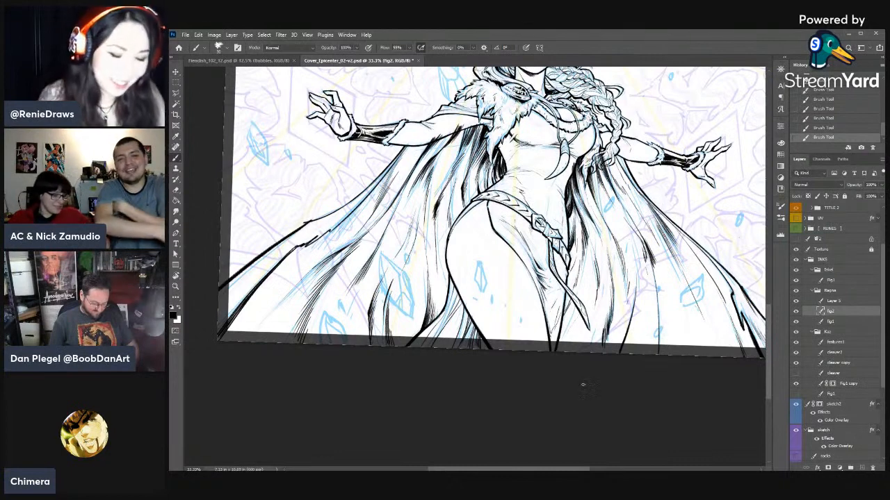
# - Lighten the cape shadow right of the waist and add ink strokes to the folds below it
pyautogui.press('e')
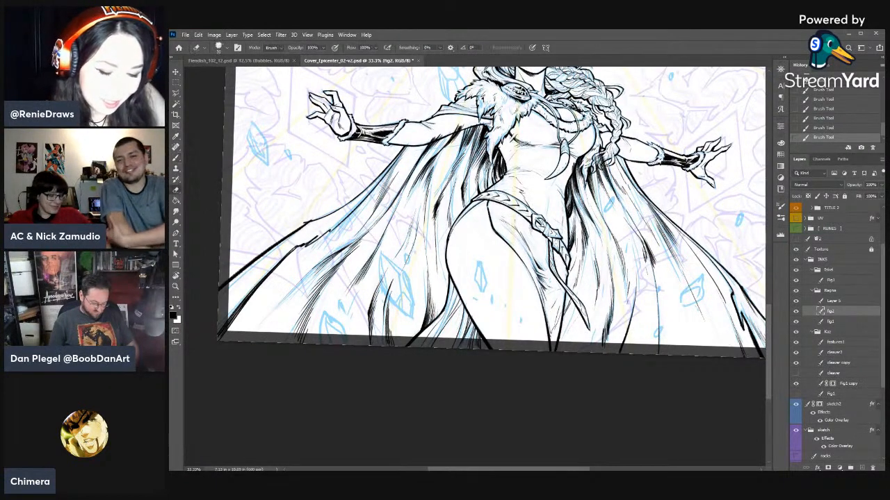
pyautogui.moveTo(578, 159); pyautogui.dragTo(582, 192)
pyautogui.press('b')
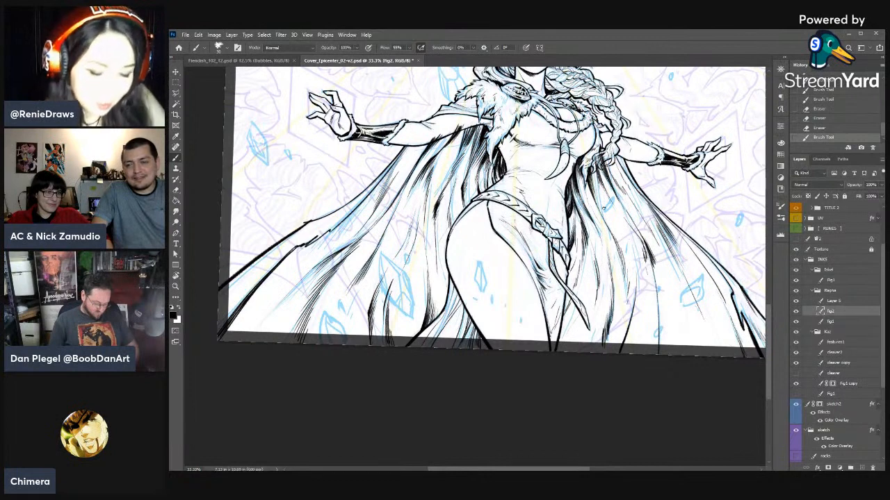
pyautogui.moveTo(609, 212); pyautogui.dragTo(638, 243)
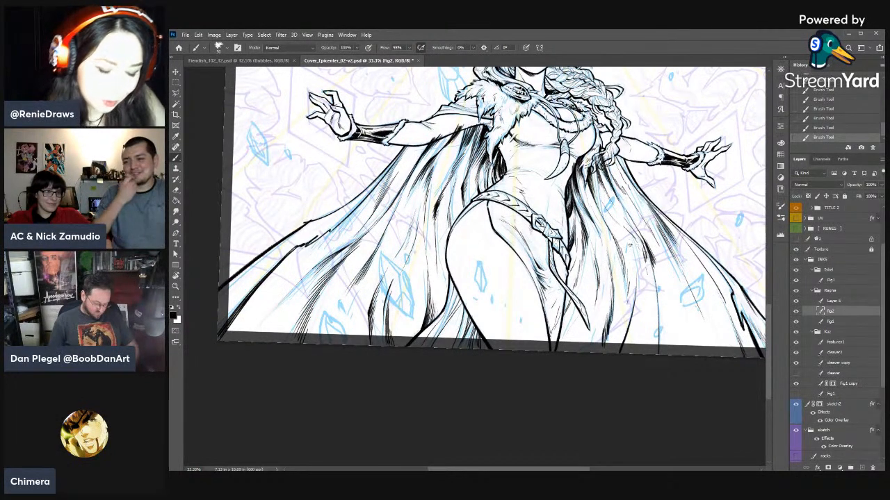
pyautogui.moveTo(593, 290); pyautogui.dragTo(586, 314)
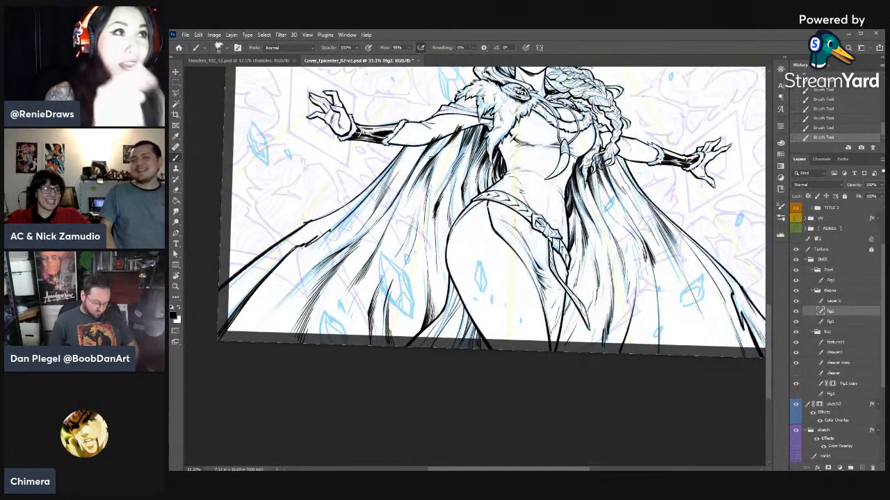
# - Rework the inner cape folds left of the waist with an erasure and long ink strokes toward the hip
pyautogui.press('e')
pyautogui.moveTo(437, 157); pyautogui.dragTo(422, 188)
pyautogui.press('b')
pyautogui.moveTo(437, 159)
pyautogui.mouseDown()
pyautogui.moveTo(423, 191)
pyautogui.moveTo(430, 221)
pyautogui.mouseUp()
pyautogui.press('e')
pyautogui.press('b')
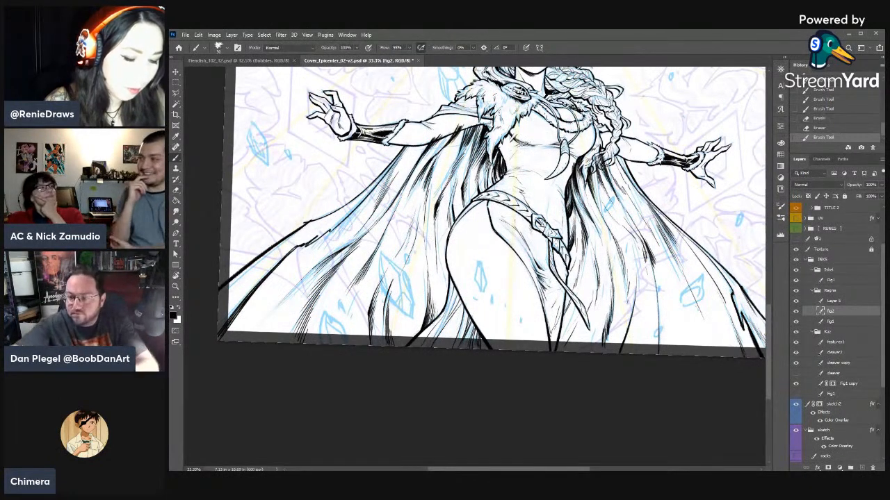
pyautogui.moveTo(453, 193); pyautogui.dragTo(460, 219)
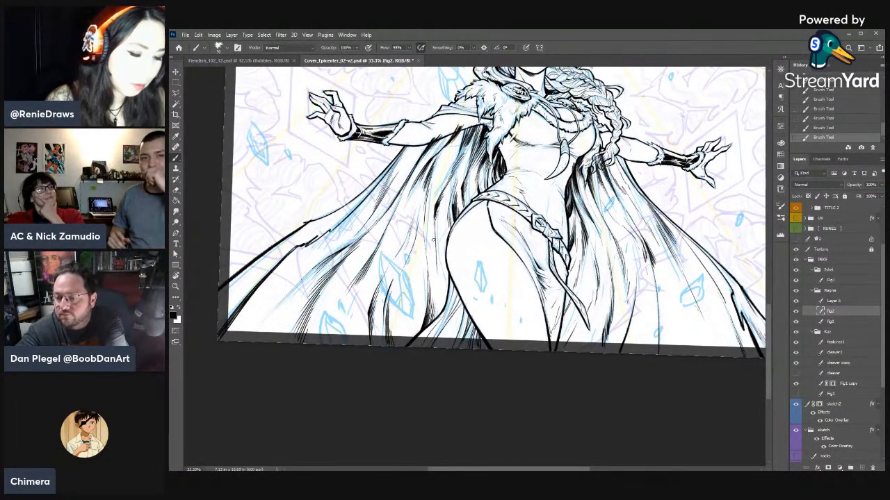
# - Touch up the cape lines directly under the left sleeve with a short ink stroke and an erasure
pyautogui.moveTo(418, 145)
pyautogui.mouseDown()
pyautogui.moveTo(411, 161)
pyautogui.moveTo(415, 146)
pyautogui.mouseUp()
pyautogui.press('e')
pyautogui.moveTo(418, 144); pyautogui.dragTo(410, 148)
# - Darken the top of the right cape folds under the braid tip with short ink strokes
pyautogui.press('b')
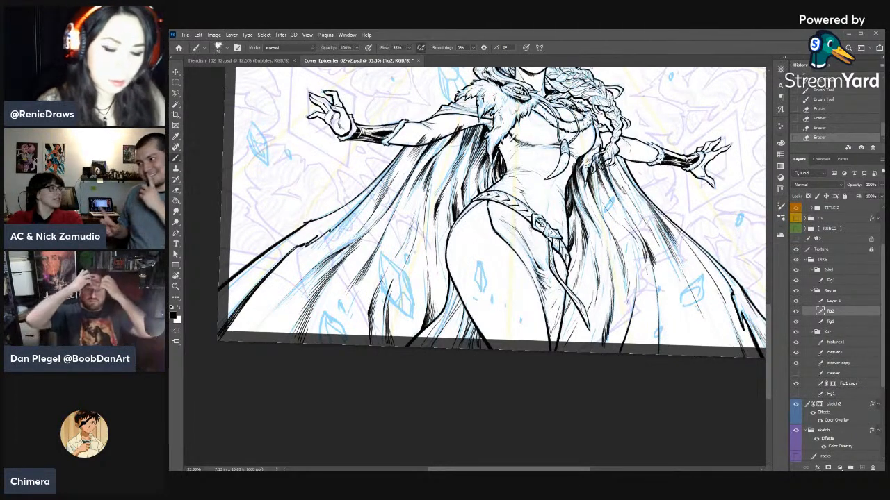
pyautogui.moveTo(602, 148); pyautogui.dragTo(604, 165)
pyautogui.moveTo(603, 149)
pyautogui.mouseDown()
pyautogui.moveTo(607, 169)
pyautogui.moveTo(604, 160)
pyautogui.mouseUp()
pyautogui.moveTo(604, 149); pyautogui.dragTo(610, 166)
pyautogui.moveTo(608, 150); pyautogui.dragTo(618, 173)
pyautogui.moveTo(615, 156); pyautogui.dragTo(620, 174)
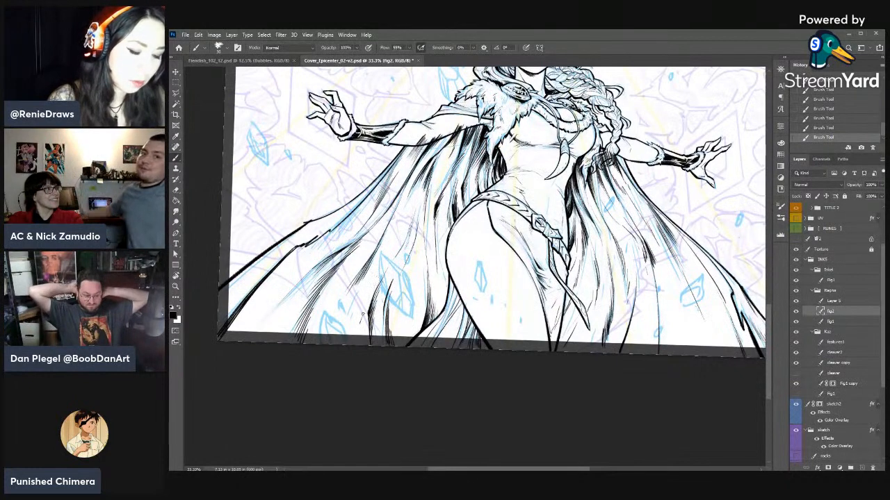
# - Ink fold strokes rising from the cape's lower hem on both sides of the legs
pyautogui.moveTo(362, 346); pyautogui.dragTo(359, 300)
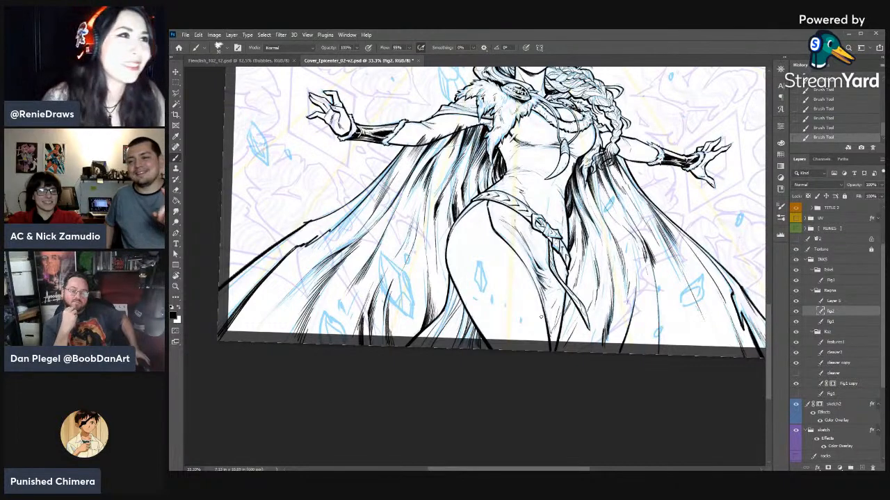
pyautogui.moveTo(559, 373); pyautogui.dragTo(511, 385)
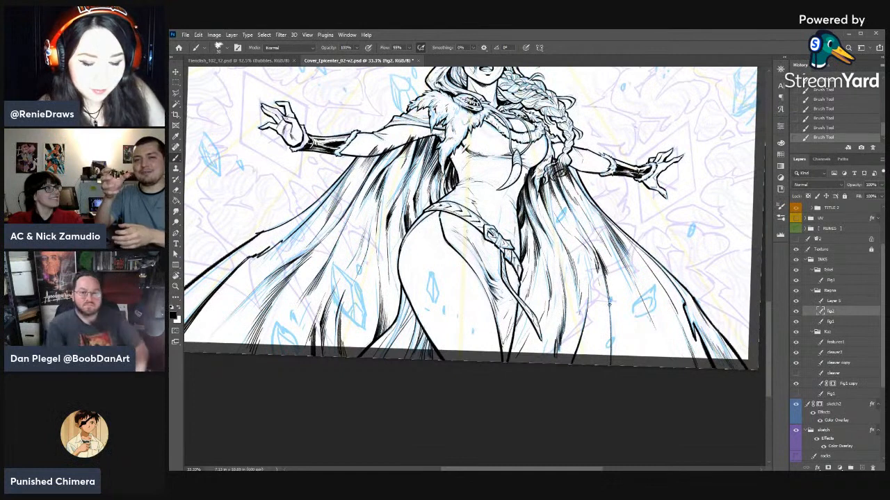
pyautogui.moveTo(611, 301); pyautogui.dragTo(603, 266)
pyautogui.moveTo(647, 360)
pyautogui.mouseDown()
pyautogui.moveTo(636, 321)
pyautogui.moveTo(585, 307)
pyautogui.mouseUp()
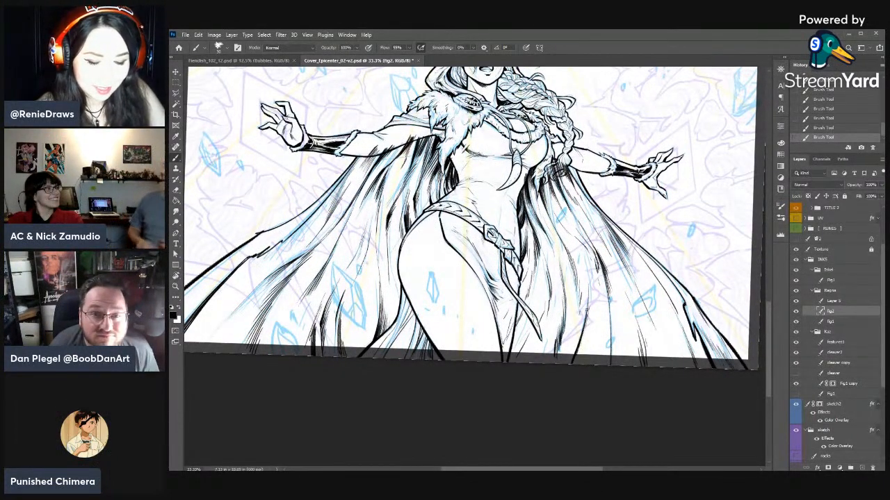
pyautogui.moveTo(577, 356)
pyautogui.mouseDown()
pyautogui.moveTo(589, 293)
pyautogui.moveTo(588, 315)
pyautogui.mouseUp()
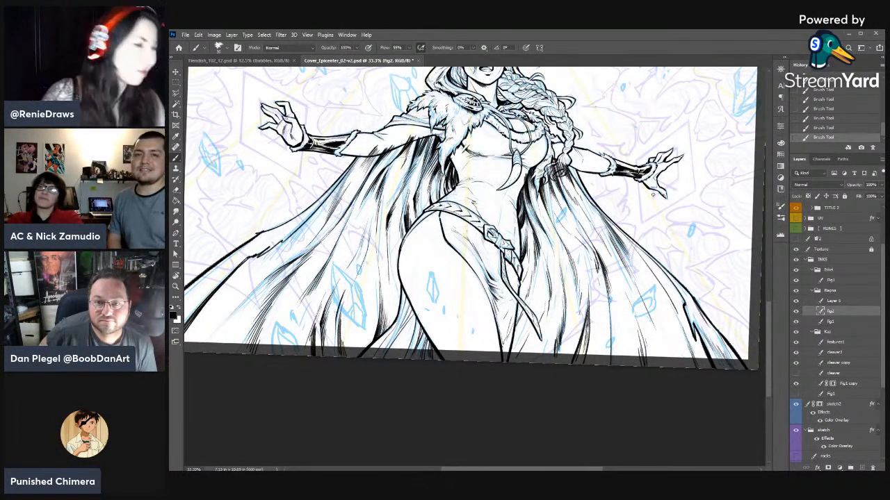
# - Rework the long middle folds on the cape's right side with an erasure and ink strokes running toward the hem
pyautogui.press('r')
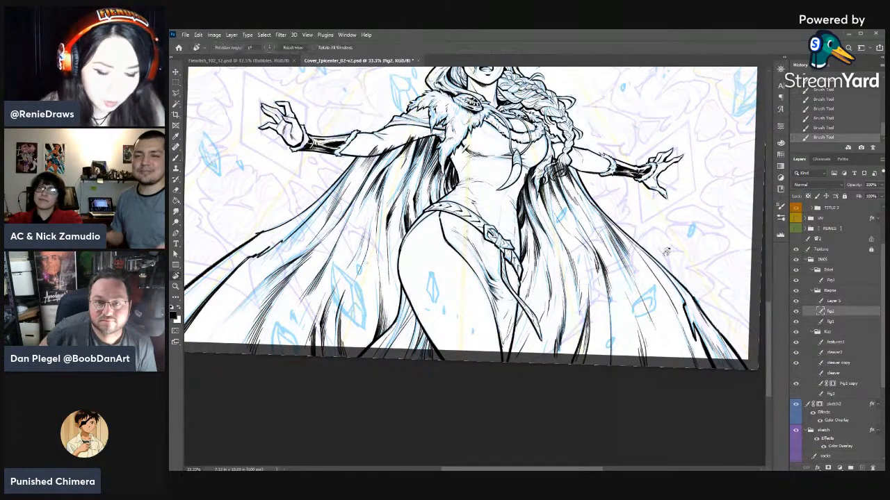
pyautogui.moveTo(622, 201); pyautogui.dragTo(571, 180)
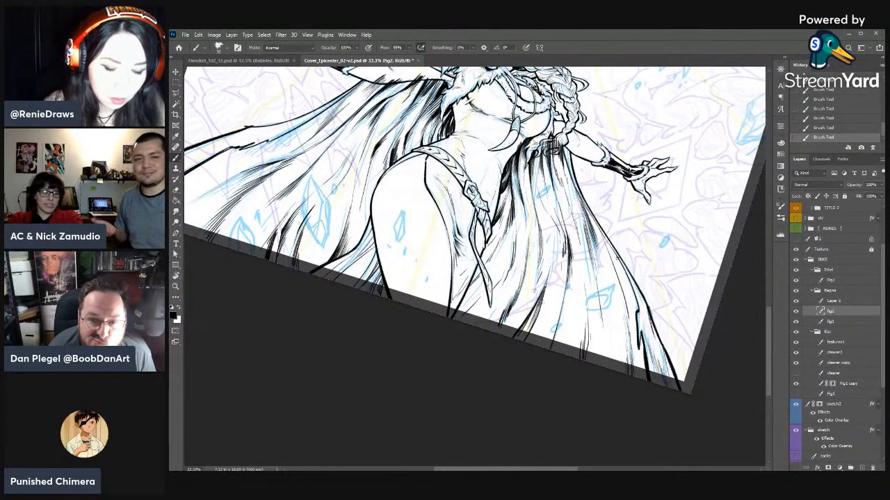
pyautogui.moveTo(607, 292); pyautogui.dragTo(596, 336)
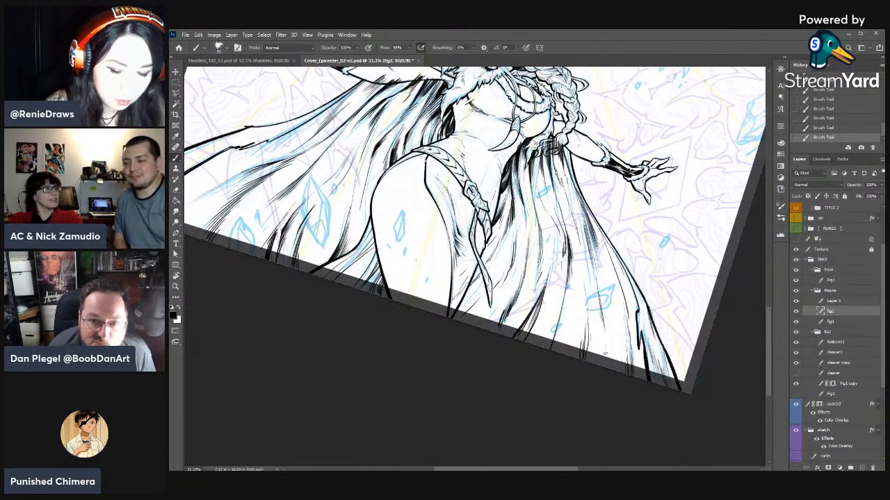
pyautogui.press('e')
pyautogui.moveTo(542, 220); pyautogui.dragTo(539, 286)
pyautogui.press('b')
pyautogui.moveTo(539, 244)
pyautogui.mouseDown()
pyautogui.moveTo(538, 232)
pyautogui.moveTo(529, 302)
pyautogui.mouseUp()
pyautogui.moveTo(535, 278); pyautogui.dragTo(517, 328)
pyautogui.moveTo(542, 221); pyautogui.dragTo(543, 261)
pyautogui.moveTo(542, 231); pyautogui.dragTo(547, 273)
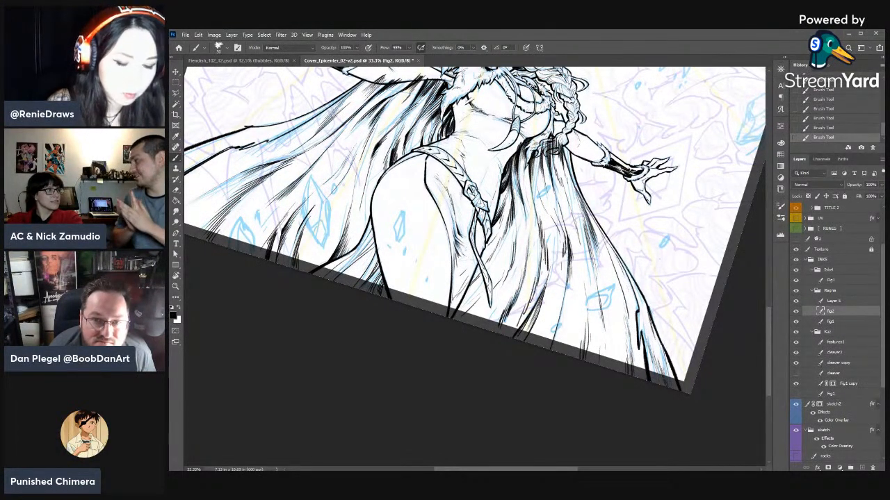
# - Ink fold strokes below the jagged kink in the cape's left outer edge and thin them with erasures
pyautogui.press('r')
pyautogui.moveTo(500, 320); pyautogui.dragTo(651, 383)
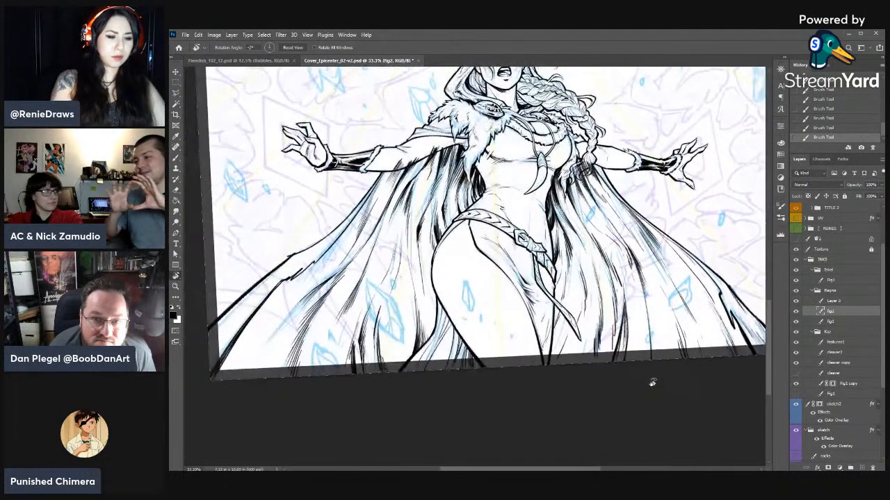
pyautogui.press('b')
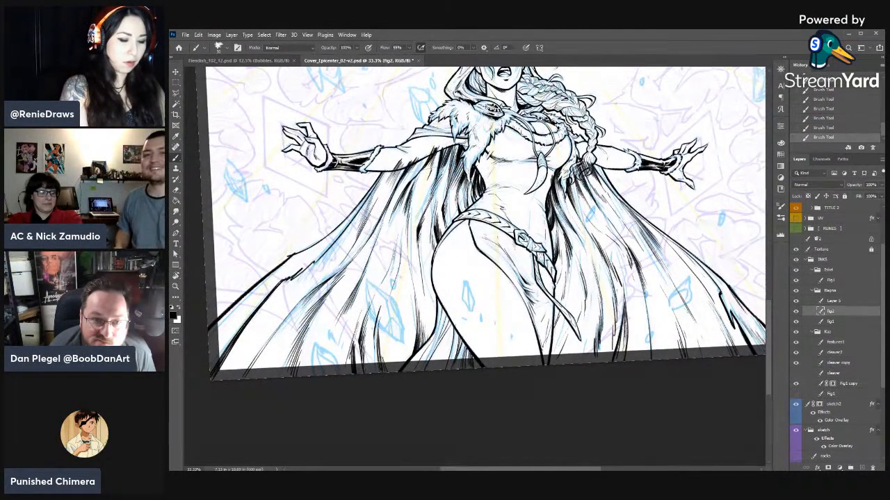
pyautogui.moveTo(284, 280); pyautogui.dragTo(264, 314)
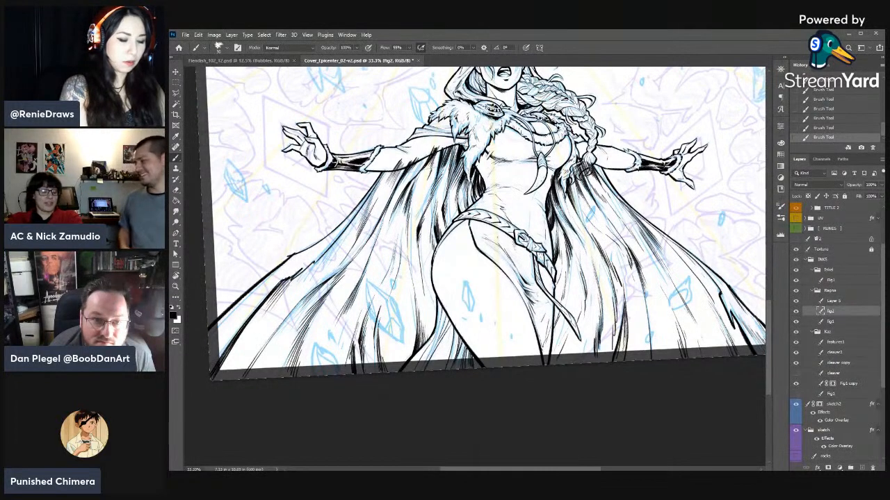
pyautogui.moveTo(309, 268)
pyautogui.mouseDown()
pyautogui.moveTo(293, 291)
pyautogui.moveTo(304, 279)
pyautogui.moveTo(299, 285)
pyautogui.mouseUp()
pyautogui.press('e')
pyautogui.moveTo(314, 270)
pyautogui.mouseDown()
pyautogui.moveTo(292, 288)
pyautogui.moveTo(299, 277)
pyautogui.mouseUp()
pyautogui.press('b')
pyautogui.moveTo(310, 266); pyautogui.dragTo(299, 279)
pyautogui.press('e')
pyautogui.moveTo(313, 266); pyautogui.dragTo(295, 282)
pyautogui.moveTo(309, 272); pyautogui.dragTo(301, 280)
pyautogui.moveTo(314, 267); pyautogui.dragTo(303, 274)
# - Build up hatching along the cape's left outer folds beside the jagged kink with short ink strokes and erasures
pyautogui.press('b')
pyautogui.moveTo(313, 258); pyautogui.dragTo(284, 283)
pyautogui.moveTo(289, 277); pyautogui.dragTo(274, 283)
pyautogui.press('e')
pyautogui.moveTo(278, 279)
pyautogui.mouseDown()
pyautogui.moveTo(286, 258)
pyautogui.moveTo(310, 249)
pyautogui.mouseUp()
pyautogui.press('b')
pyautogui.moveTo(300, 253)
pyautogui.mouseDown()
pyautogui.moveTo(325, 238)
pyautogui.moveTo(314, 249)
pyautogui.mouseUp()
pyautogui.moveTo(319, 246)
pyautogui.mouseDown()
pyautogui.moveTo(298, 262)
pyautogui.moveTo(317, 243)
pyautogui.moveTo(305, 252)
pyautogui.mouseUp()
pyautogui.press('e')
pyautogui.press('b')
pyautogui.moveTo(318, 244); pyautogui.dragTo(307, 253)
pyautogui.moveTo(311, 248); pyautogui.dragTo(298, 260)
pyautogui.moveTo(305, 256)
pyautogui.mouseDown()
pyautogui.moveTo(287, 270)
pyautogui.moveTo(291, 265)
pyautogui.mouseUp()
pyautogui.press('e')
pyautogui.press('b')
pyautogui.moveTo(305, 257)
pyautogui.mouseDown()
pyautogui.moveTo(297, 262)
pyautogui.moveTo(312, 257)
pyautogui.mouseUp()
# - Ink the lower left cape folds down toward the hem and taper their upper ends with erasures
pyautogui.moveTo(357, 277)
pyautogui.mouseDown()
pyautogui.moveTo(465, 254)
pyautogui.moveTo(404, 257)
pyautogui.mouseUp()
pyautogui.press('e')
pyautogui.press('b')
pyautogui.moveTo(358, 313); pyautogui.dragTo(341, 348)
pyautogui.moveTo(371, 294); pyautogui.dragTo(346, 346)
pyautogui.moveTo(357, 326); pyautogui.dragTo(341, 353)
pyautogui.press('e')
pyautogui.moveTo(368, 303); pyautogui.dragTo(359, 317)
pyautogui.moveTo(365, 309); pyautogui.dragTo(349, 335)
# - Ink long strokes down the middle folds on the cape's left side
pyautogui.moveTo(597, 331); pyautogui.dragTo(495, 384)
pyautogui.press('b')
pyautogui.moveTo(402, 209); pyautogui.dragTo(379, 271)
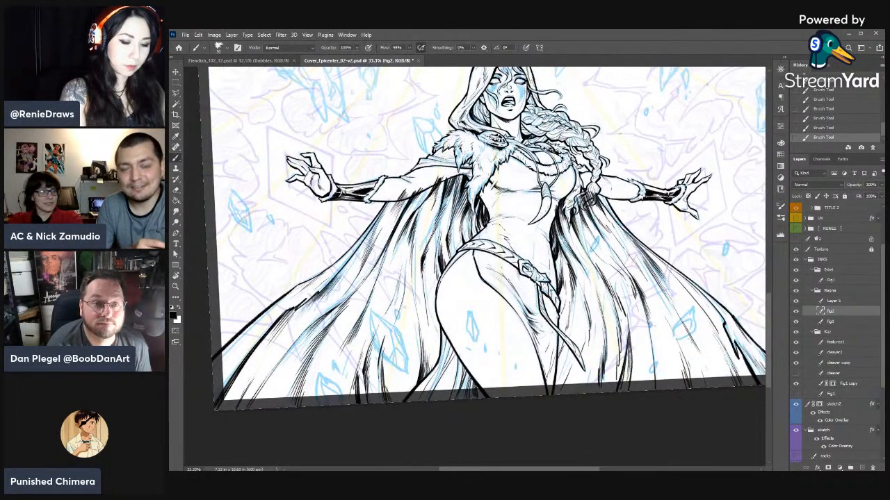
pyautogui.moveTo(390, 236); pyautogui.dragTo(372, 276)
# - Ink long strokes in the cape folds right of the hip and thin them with erasures
pyautogui.press('r')
pyautogui.moveTo(626, 264); pyautogui.dragTo(617, 312)
pyautogui.moveTo(583, 251); pyautogui.dragTo(588, 306)
pyautogui.moveTo(583, 270); pyautogui.dragTo(592, 321)
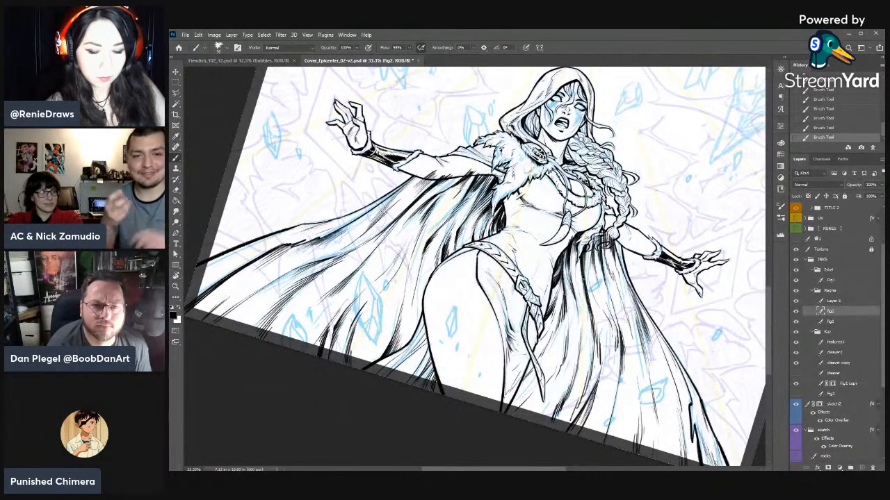
pyautogui.press('e')
pyautogui.moveTo(581, 272); pyautogui.dragTo(588, 299)
pyautogui.moveTo(584, 264)
pyautogui.mouseDown()
pyautogui.moveTo(597, 318)
pyautogui.moveTo(588, 298)
pyautogui.moveTo(590, 321)
pyautogui.mouseUp()
pyautogui.press('b')
# - Turn the canvas nearly upside down and ink long tapering strokes along the right cape folds
pyautogui.press('e')
pyautogui.moveTo(585, 305)
pyautogui.mouseDown()
pyautogui.moveTo(597, 333)
pyautogui.moveTo(438, 401)
pyautogui.moveTo(400, 384)
pyautogui.moveTo(339, 237)
pyautogui.mouseUp()
pyautogui.press('r')
pyautogui.moveTo(338, 237)
pyautogui.mouseDown()
pyautogui.moveTo(502, 271)
pyautogui.moveTo(495, 286)
pyautogui.moveTo(503, 232)
pyautogui.moveTo(505, 246)
pyautogui.mouseUp()
pyautogui.press('b')
pyautogui.moveTo(510, 218)
pyautogui.mouseDown()
pyautogui.moveTo(505, 260)
pyautogui.moveTo(506, 248)
pyautogui.mouseUp()
pyautogui.moveTo(510, 233); pyautogui.dragTo(505, 274)
pyautogui.moveTo(485, 217); pyautogui.dragTo(479, 274)
pyautogui.moveTo(484, 242); pyautogui.dragTo(480, 310)
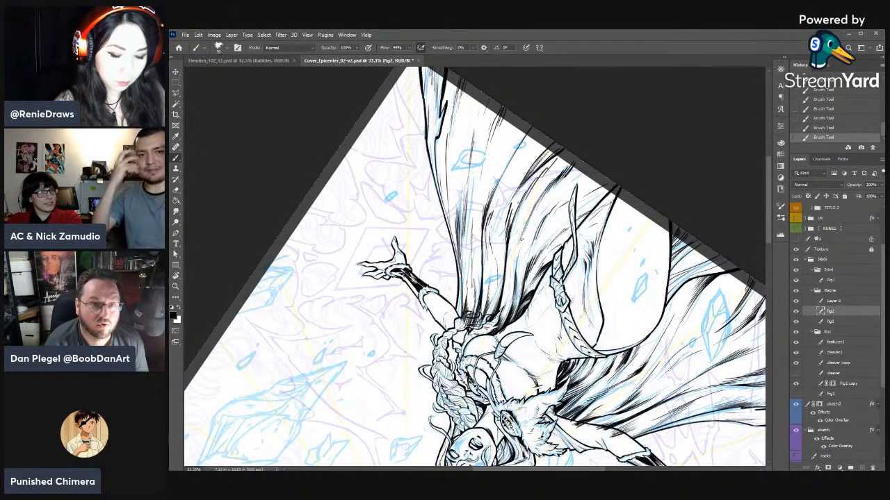
# - Rotate the canvas until the figure hangs nearly straight upside down and touch up the cape fold ink on both sides of the torso
pyautogui.press('space')
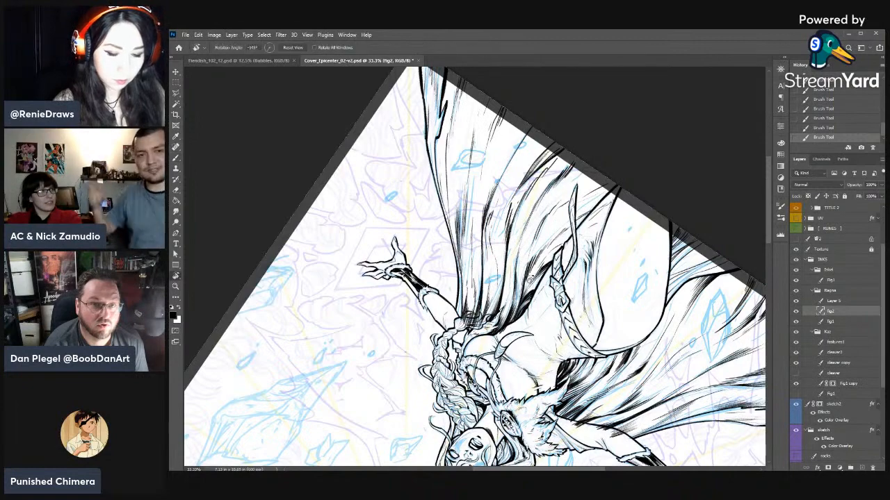
pyautogui.moveTo(507, 280); pyautogui.dragTo(499, 322)
pyautogui.press('r')
pyautogui.press('space')
pyautogui.moveTo(610, 356)
pyautogui.mouseDown()
pyautogui.moveTo(635, 287)
pyautogui.moveTo(590, 255)
pyautogui.mouseUp()
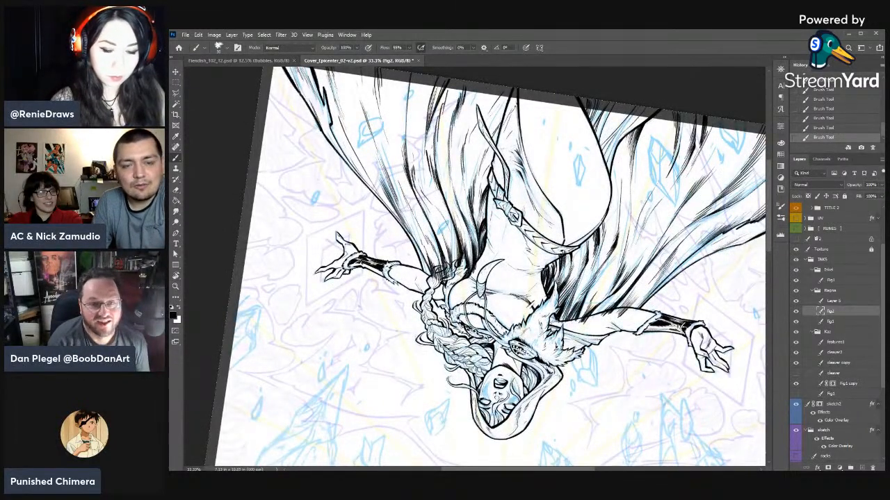
pyautogui.moveTo(546, 293); pyautogui.dragTo(557, 271)
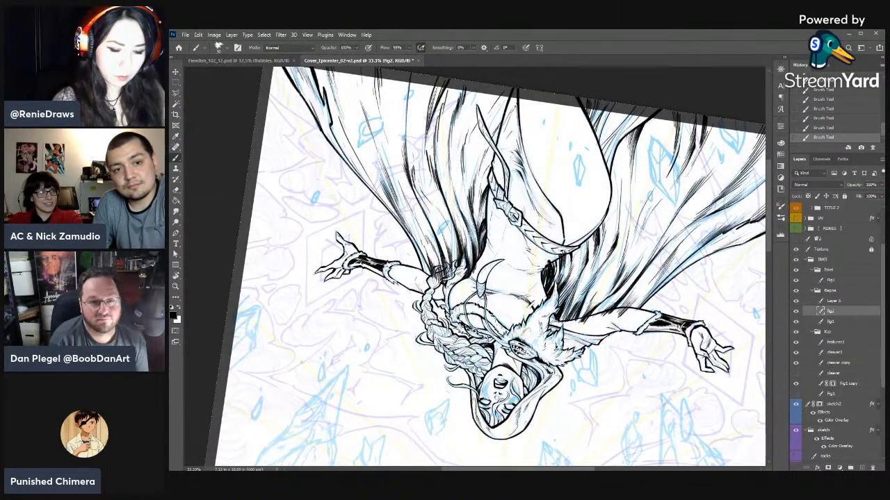
pyautogui.moveTo(464, 242); pyautogui.dragTo(468, 262)
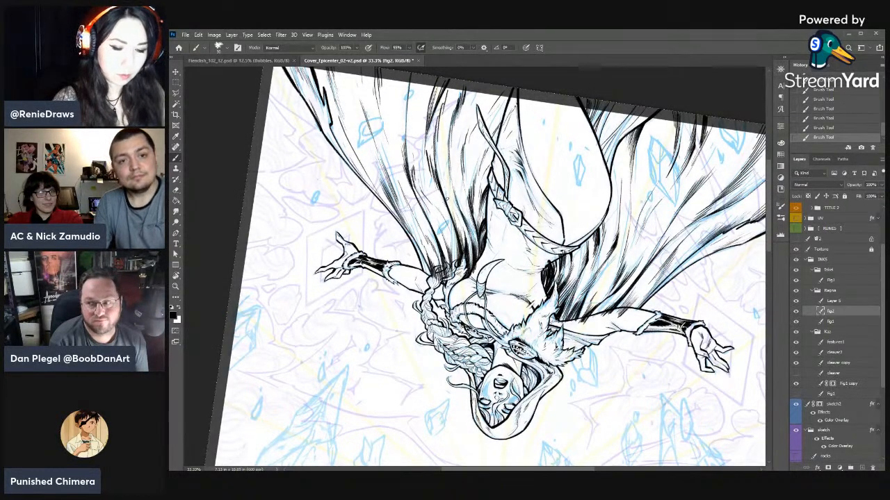
pyautogui.moveTo(446, 192); pyautogui.dragTo(456, 217)
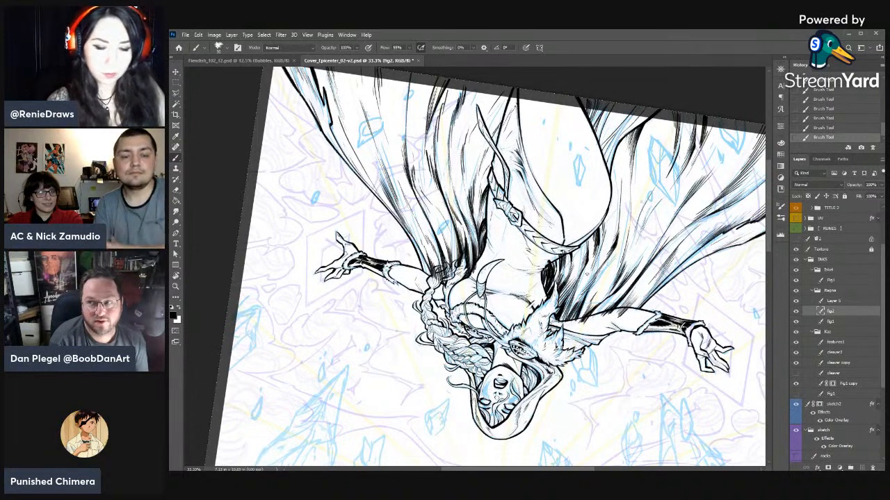
# - Ink tapering strokes in the cape folds between the hip and the bare arm beside the fur collar
pyautogui.moveTo(581, 272); pyautogui.dragTo(560, 327)
pyautogui.moveTo(578, 281)
pyautogui.mouseDown()
pyautogui.moveTo(563, 320)
pyautogui.moveTo(566, 306)
pyautogui.mouseUp()
pyautogui.moveTo(575, 248); pyautogui.dragTo(571, 266)
pyautogui.moveTo(576, 252); pyautogui.dragTo(565, 277)
pyautogui.moveTo(587, 234); pyautogui.dragTo(579, 253)
pyautogui.moveTo(589, 241); pyautogui.dragTo(580, 255)
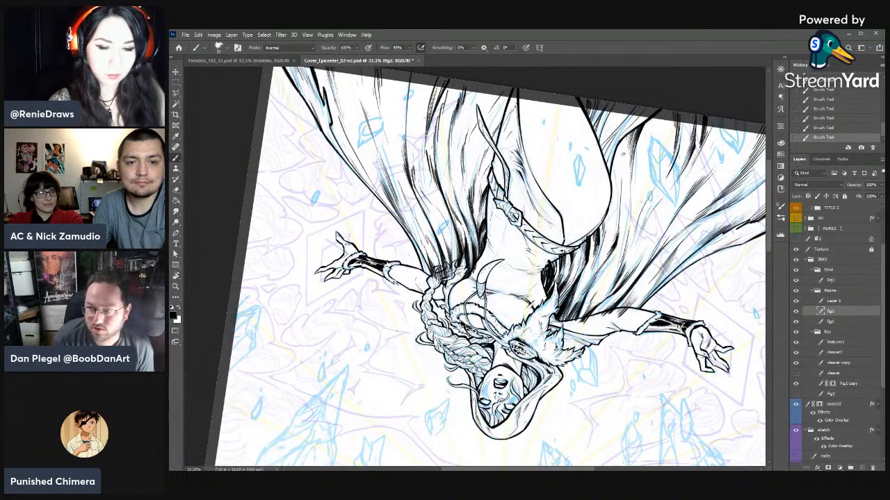
pyautogui.moveTo(621, 143); pyautogui.dragTo(612, 186)
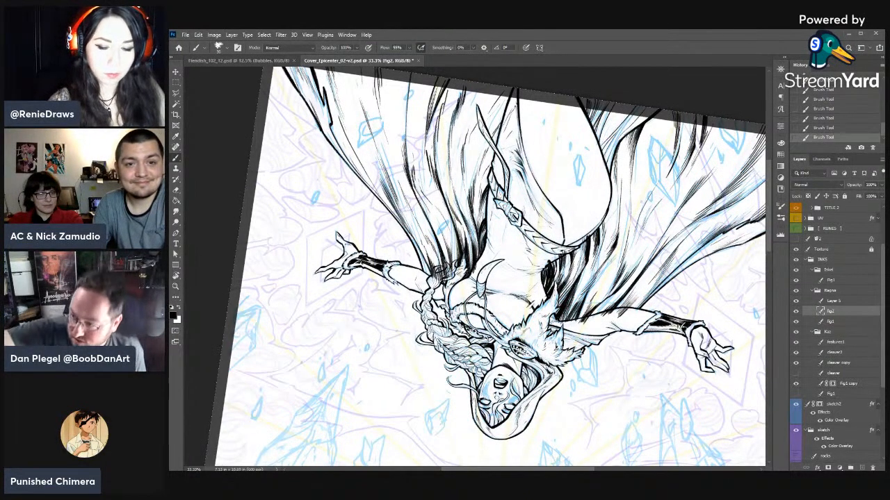
pyautogui.moveTo(615, 252); pyautogui.dragTo(582, 317)
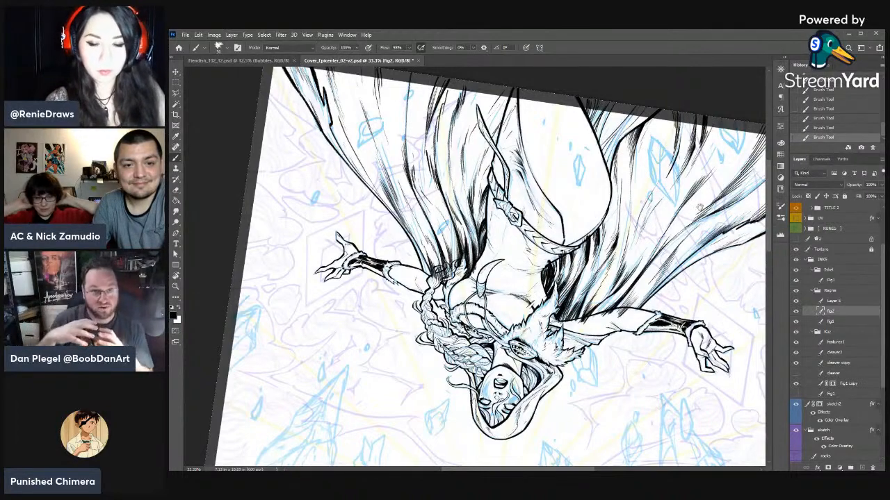
# - Ink fine strokes through the outer cape folds beside the large crystal, toward the page corner
pyautogui.moveTo(734, 129); pyautogui.dragTo(626, 184)
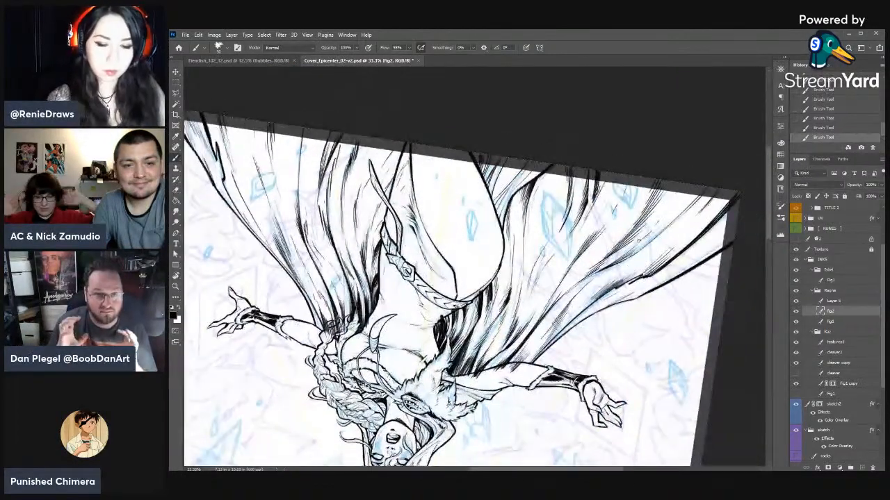
pyautogui.moveTo(603, 239); pyautogui.dragTo(536, 304)
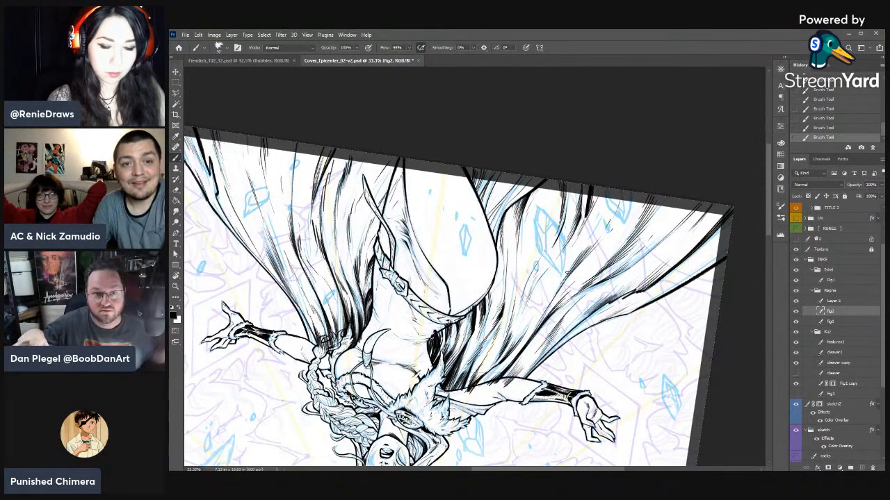
pyautogui.moveTo(554, 293); pyautogui.dragTo(575, 262)
pyautogui.moveTo(561, 280); pyautogui.dragTo(577, 259)
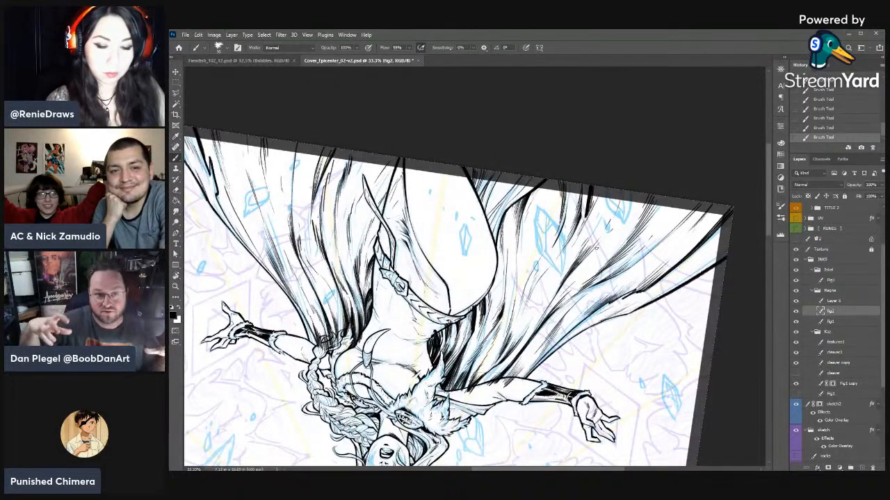
# - Turn the canvas upright, zoom in on the torso at 66.7%, and add a layer mask to the Fig2 layer
pyautogui.press('r')
pyautogui.moveTo(612, 341); pyautogui.dragTo(306, 221)
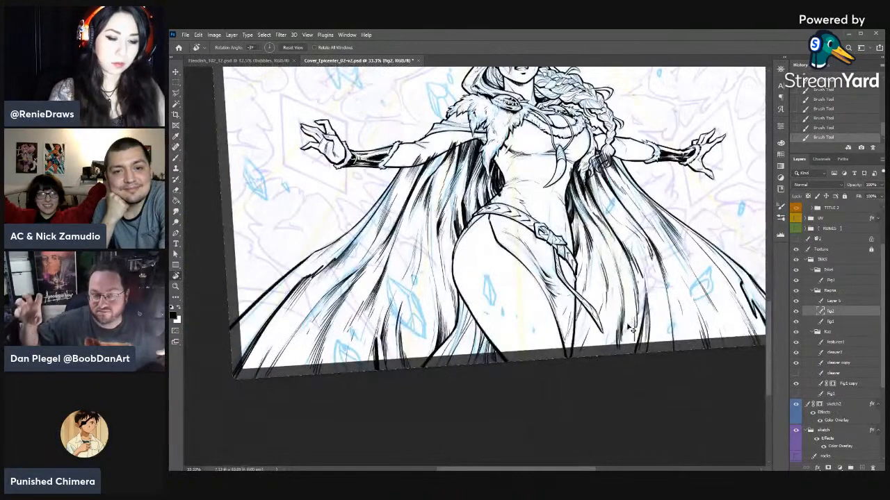
pyautogui.hotkey('ctrl', '-')
pyautogui.hotkey('ctrl', '-')
pyautogui.hotkey('ctrl', '+')
pyautogui.hotkey('ctrl', '+')
pyautogui.hotkey('ctrl', '+')
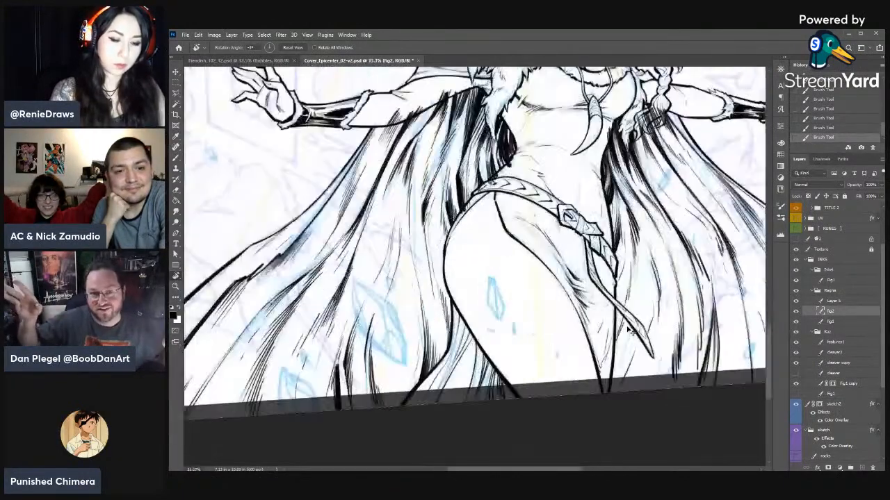
pyautogui.press('e')
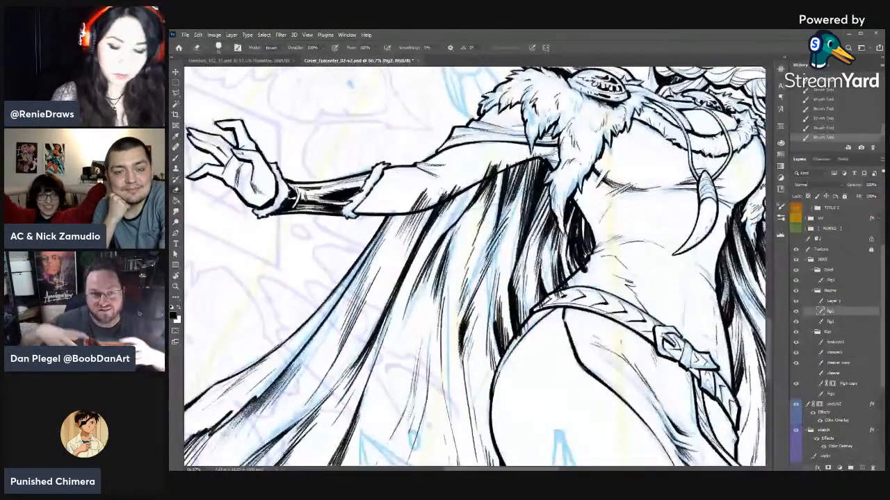
pyautogui.click(832, 467)
# - Choose a tapered General Brushes tip for the eraser and mask the cape ink along the underside of the arm up to the fur
pyautogui.rightClick(452, 184)
pyautogui.click(518, 285)
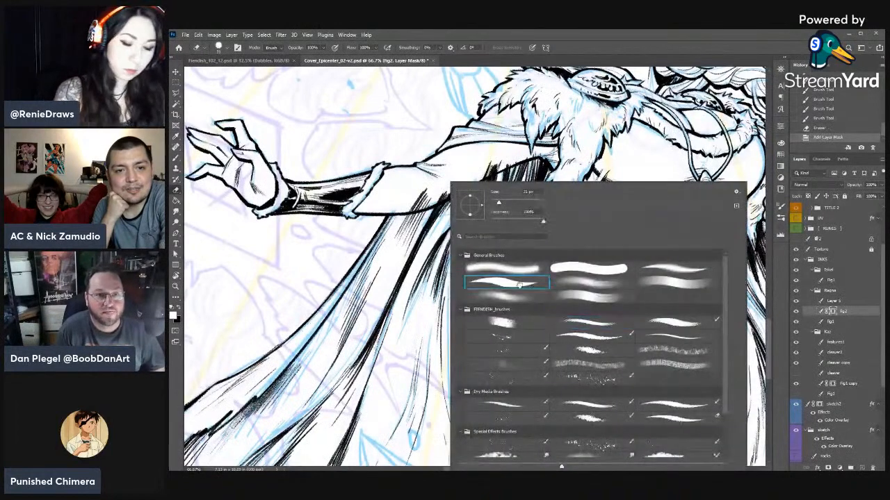
pyautogui.moveTo(498, 203); pyautogui.dragTo(500, 204)
pyautogui.click(453, 155)
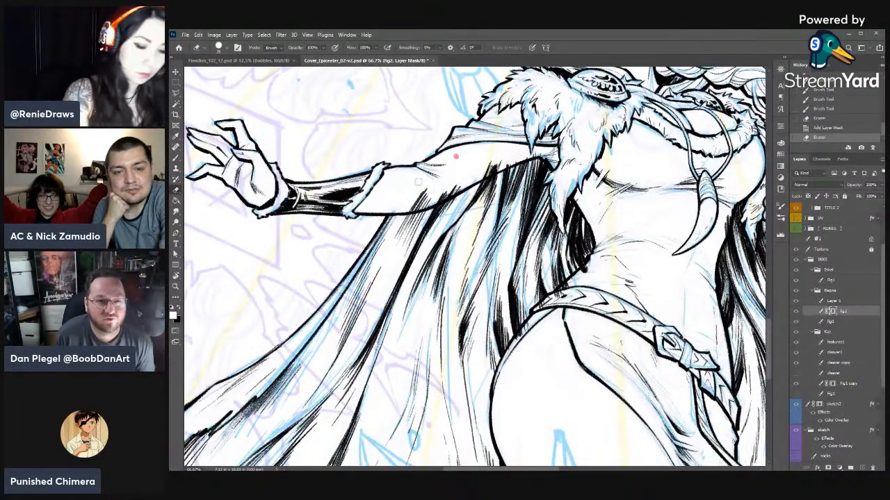
pyautogui.moveTo(428, 184)
pyautogui.mouseDown()
pyautogui.moveTo(385, 210)
pyautogui.moveTo(437, 197)
pyautogui.moveTo(508, 153)
pyautogui.moveTo(461, 158)
pyautogui.moveTo(521, 160)
pyautogui.mouseUp()
pyautogui.press('x')
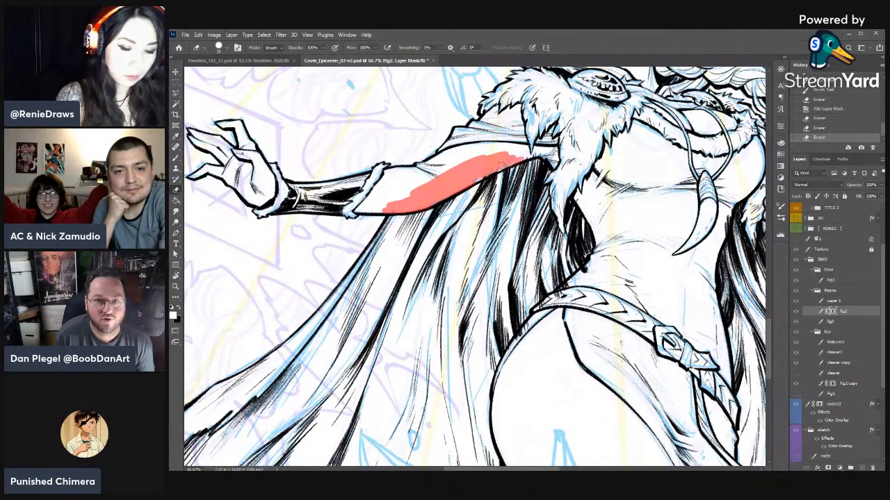
pyautogui.moveTo(466, 184); pyautogui.dragTo(567, 154)
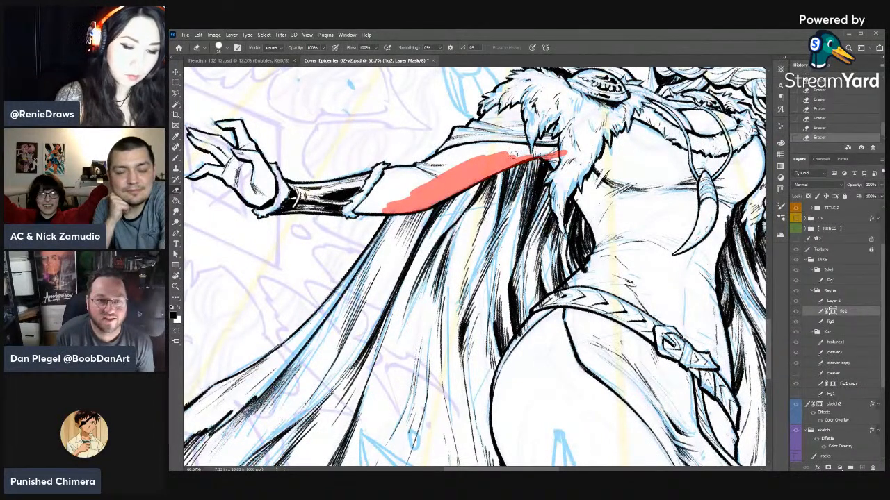
pyautogui.press('x')
pyautogui.moveTo(513, 155); pyautogui.dragTo(544, 151)
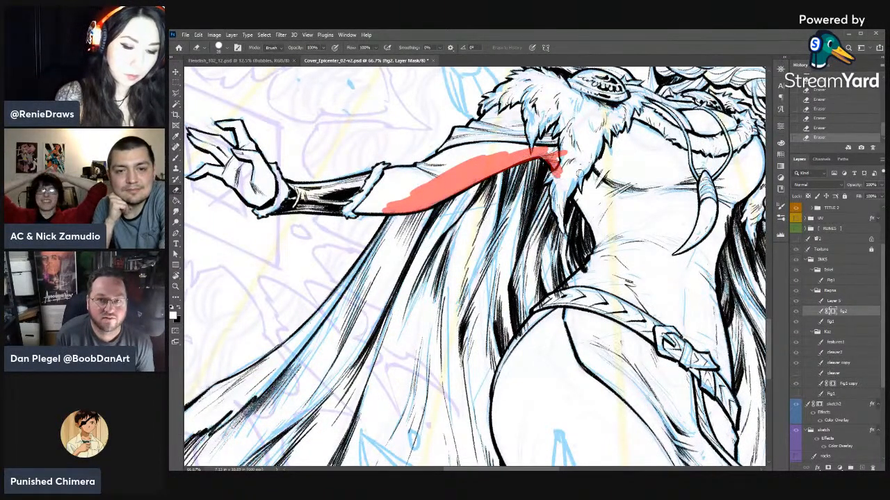
# - Mask the cape ink over the hanging fur tips and along the adjoining waist and hip contour
pyautogui.rightClick(624, 180)
pyautogui.click(626, 161)
pyautogui.moveTo(556, 172)
pyautogui.mouseDown()
pyautogui.moveTo(555, 206)
pyautogui.moveTo(547, 173)
pyautogui.moveTo(552, 167)
pyautogui.moveTo(561, 232)
pyautogui.moveTo(558, 191)
pyautogui.moveTo(564, 219)
pyautogui.mouseUp()
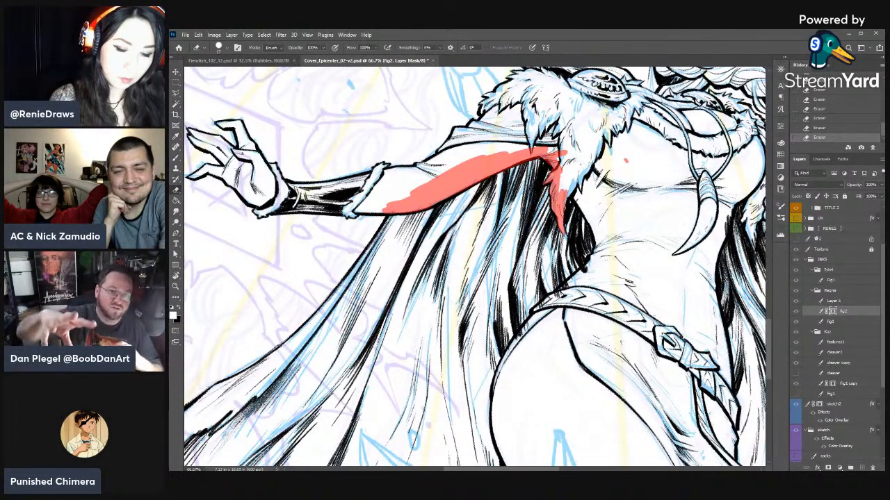
pyautogui.moveTo(567, 187)
pyautogui.mouseDown()
pyautogui.moveTo(570, 203)
pyautogui.moveTo(570, 174)
pyautogui.mouseUp()
pyautogui.moveTo(574, 198)
pyautogui.mouseDown()
pyautogui.moveTo(599, 253)
pyautogui.moveTo(531, 312)
pyautogui.moveTo(553, 295)
pyautogui.moveTo(495, 389)
pyautogui.mouseUp()
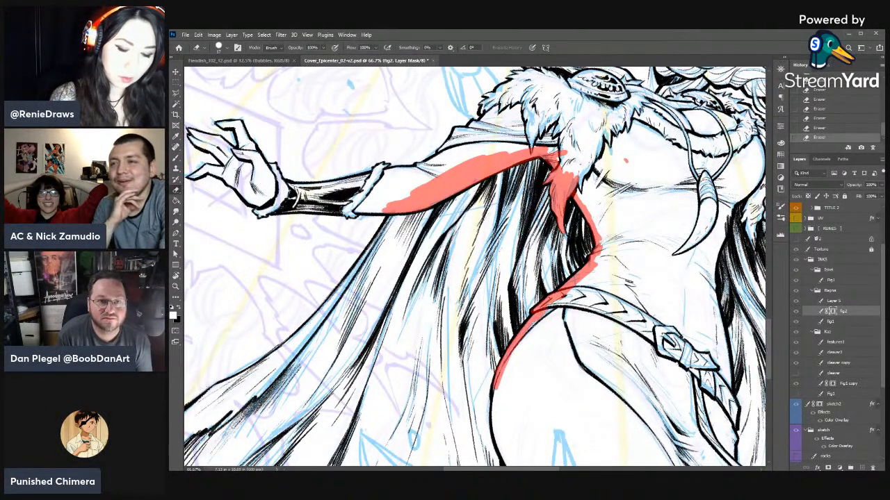
pyautogui.moveTo(577, 197)
pyautogui.mouseDown()
pyautogui.moveTo(588, 201)
pyautogui.moveTo(594, 182)
pyautogui.moveTo(565, 167)
pyautogui.mouseUp()
pyautogui.press('x')
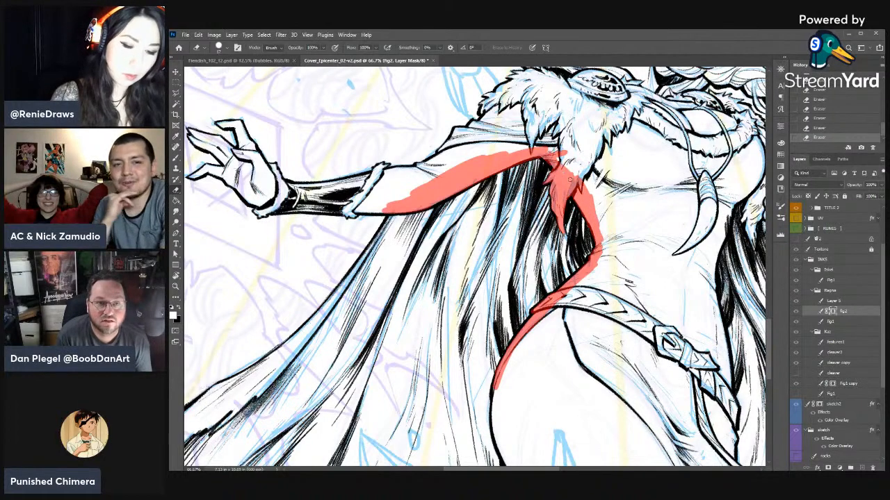
# - Mask the cape ink over the fur tips beside the braid and the loose hair at the braid's end
pyautogui.hscroll(4, 451, 246)
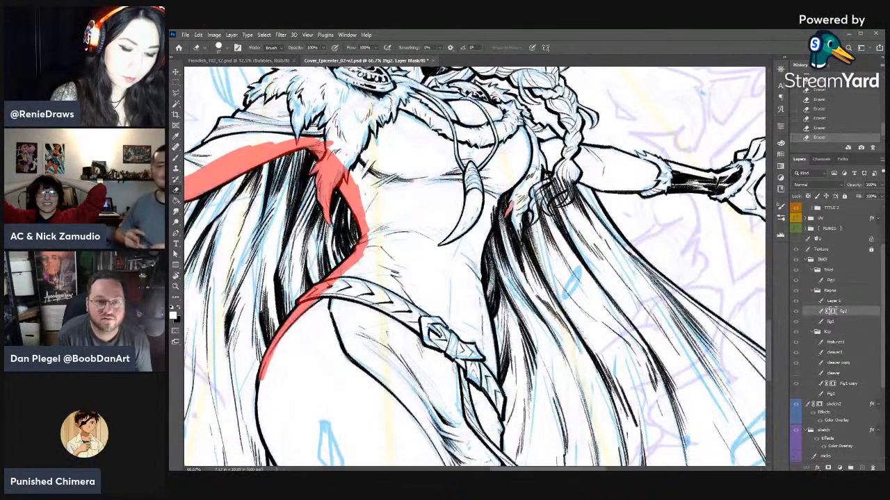
pyautogui.moveTo(514, 205); pyautogui.dragTo(524, 255)
pyautogui.press('x')
pyautogui.press('x')
pyautogui.press('x')
pyautogui.press('x')
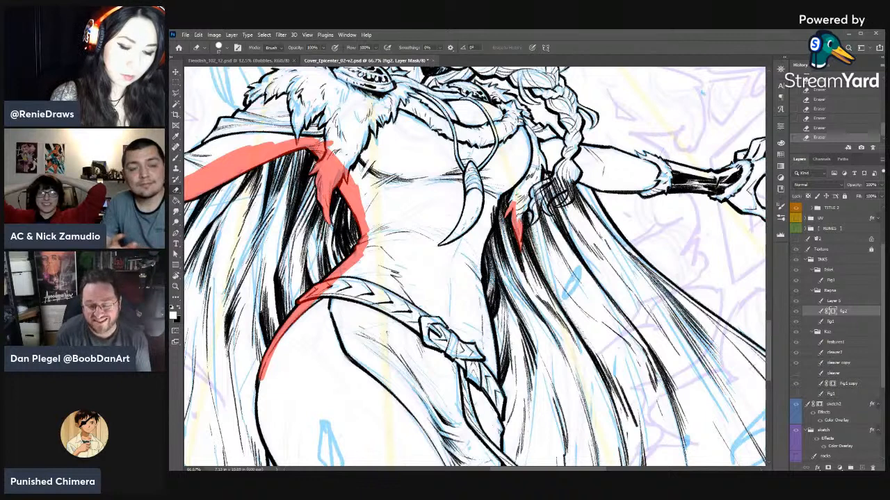
pyautogui.moveTo(515, 206)
pyautogui.mouseDown()
pyautogui.moveTo(521, 231)
pyautogui.moveTo(543, 184)
pyautogui.moveTo(556, 178)
pyautogui.mouseUp()
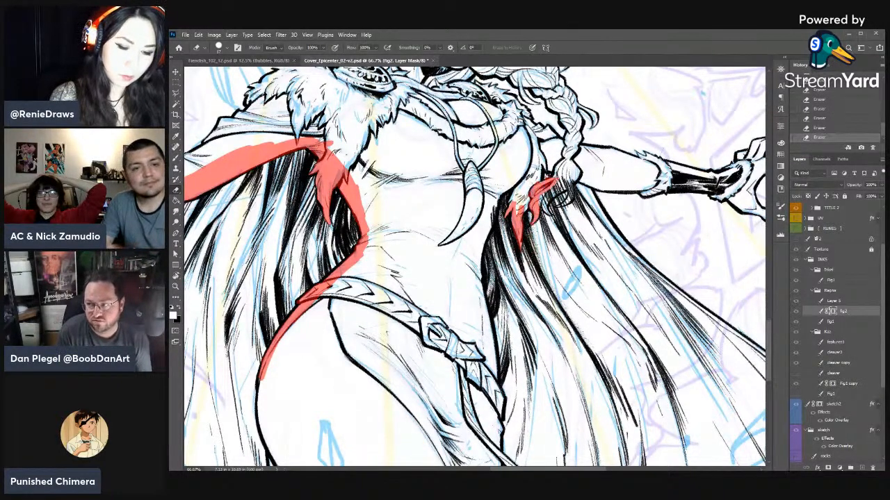
pyautogui.press('x')
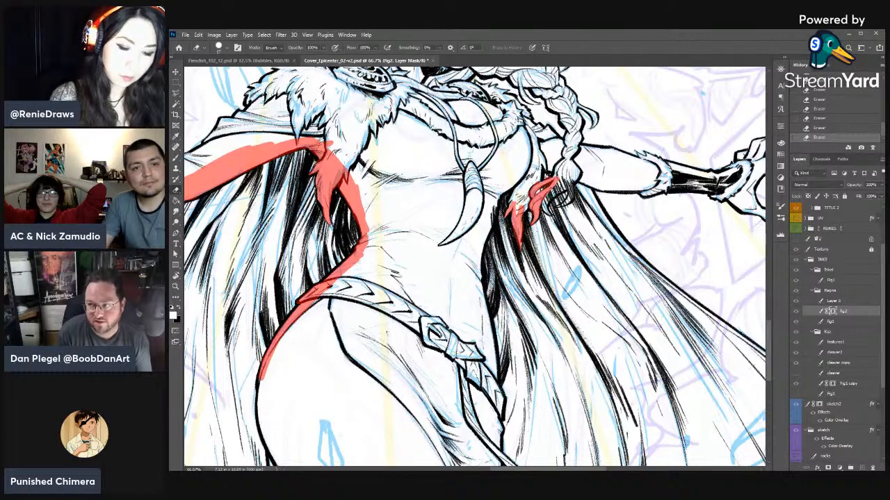
pyautogui.moveTo(547, 217); pyautogui.dragTo(575, 168)
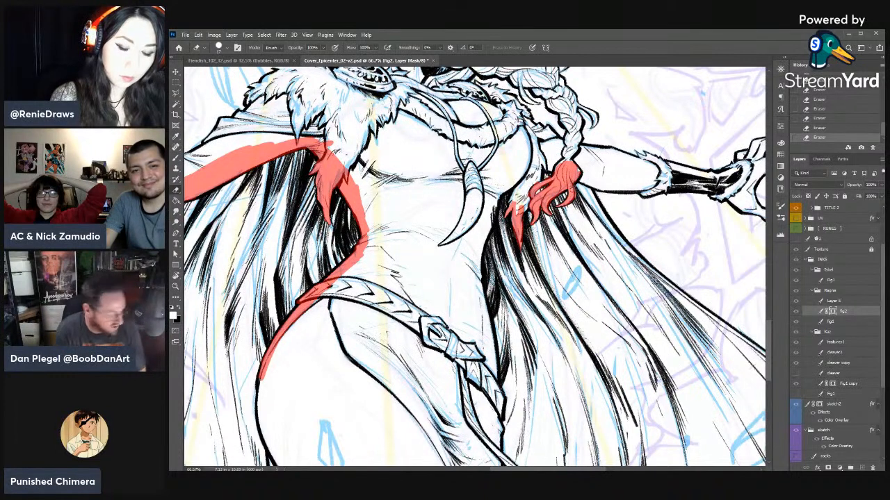
pyautogui.press('x')
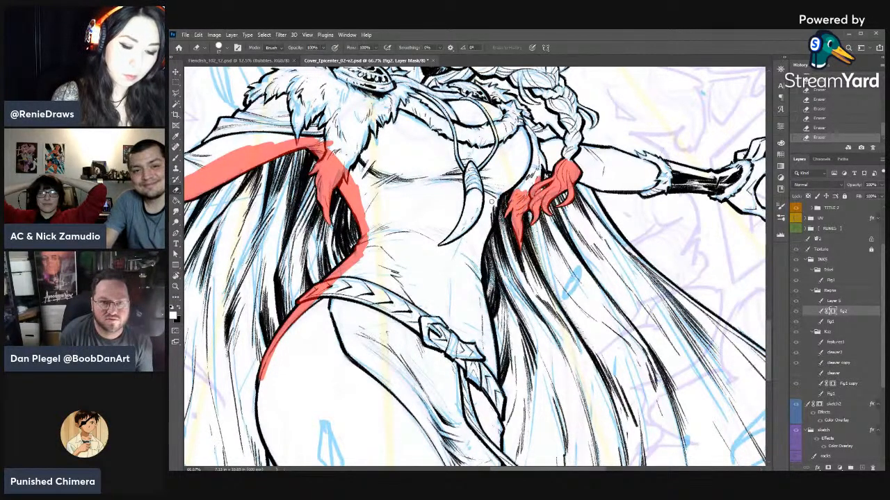
# - Mask the cape ink along the braid-side torso contour from under the bust down to the belt
pyautogui.moveTo(498, 194); pyautogui.dragTo(474, 282)
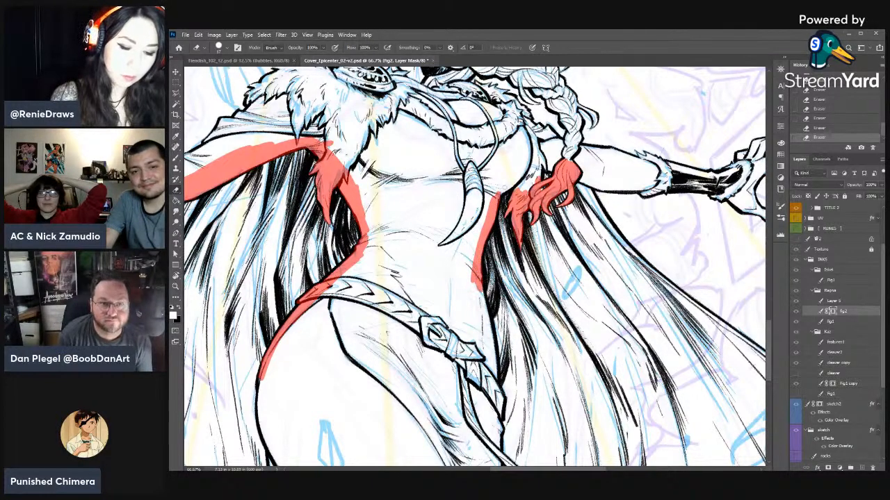
pyautogui.moveTo(499, 193); pyautogui.dragTo(524, 175)
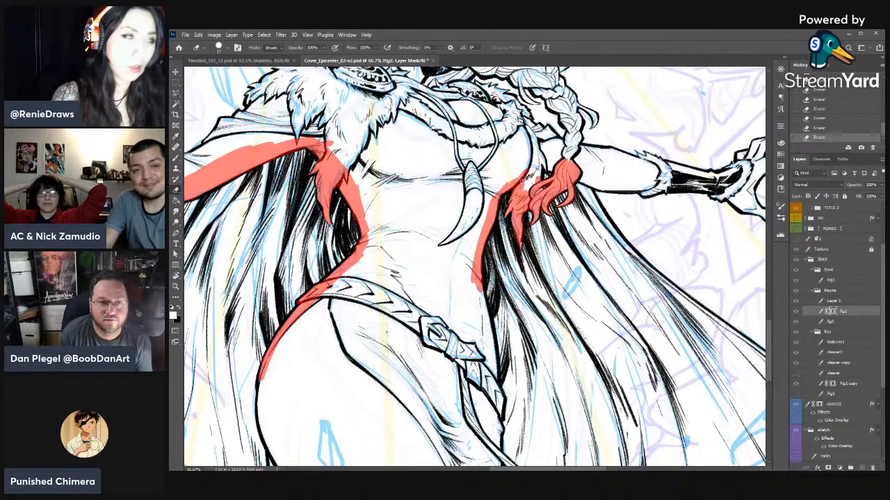
pyautogui.rightClick(534, 187)
pyautogui.click(587, 202)
pyautogui.click(531, 188)
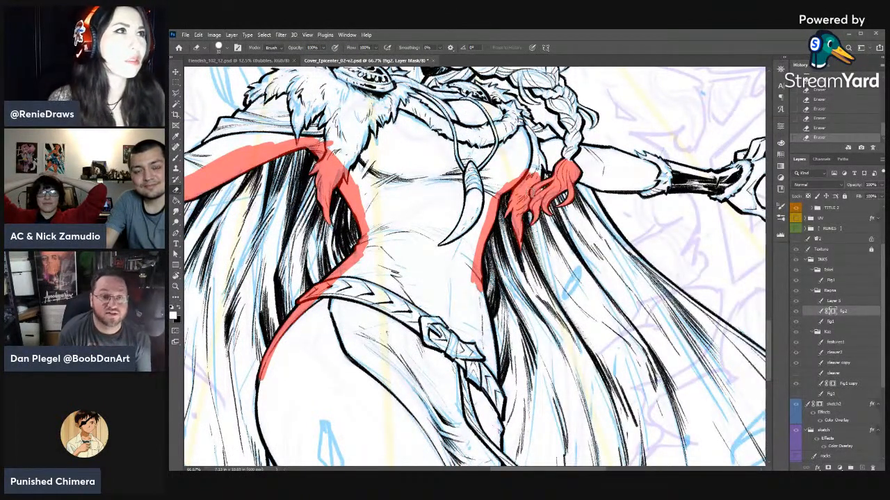
pyautogui.moveTo(548, 285); pyautogui.dragTo(576, 224)
pyautogui.moveTo(507, 220); pyautogui.dragTo(525, 335)
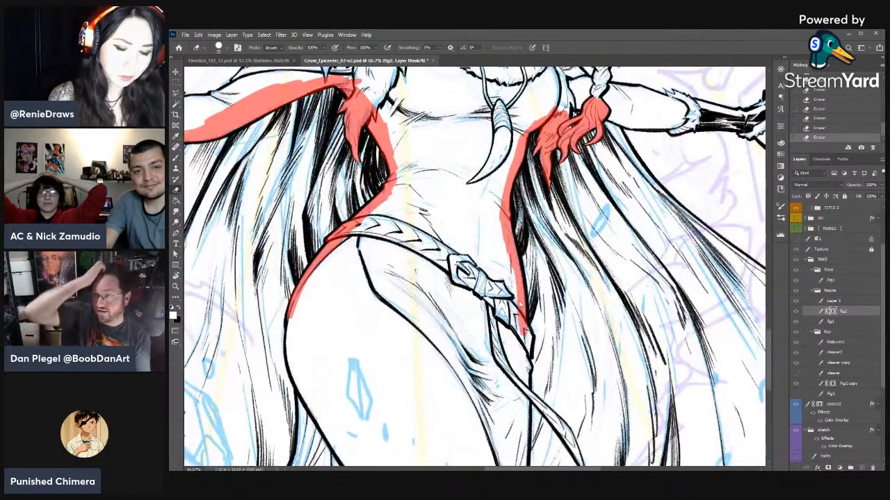
# - Mask the cape ink over the hanging belt tail and down the adjacent thigh edge to the page border
pyautogui.moveTo(518, 302)
pyautogui.mouseDown()
pyautogui.moveTo(495, 200)
pyautogui.moveTo(527, 338)
pyautogui.moveTo(540, 223)
pyautogui.moveTo(532, 219)
pyautogui.moveTo(533, 271)
pyautogui.moveTo(582, 318)
pyautogui.mouseUp()
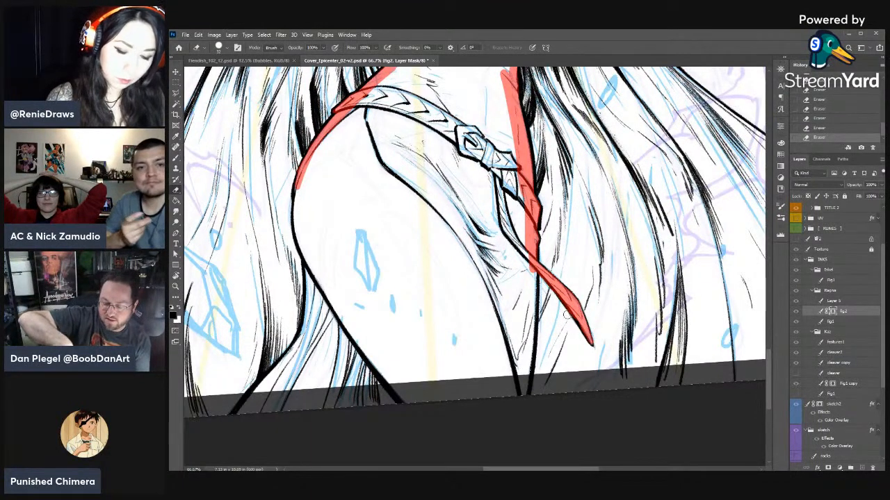
pyautogui.moveTo(533, 264); pyautogui.dragTo(531, 310)
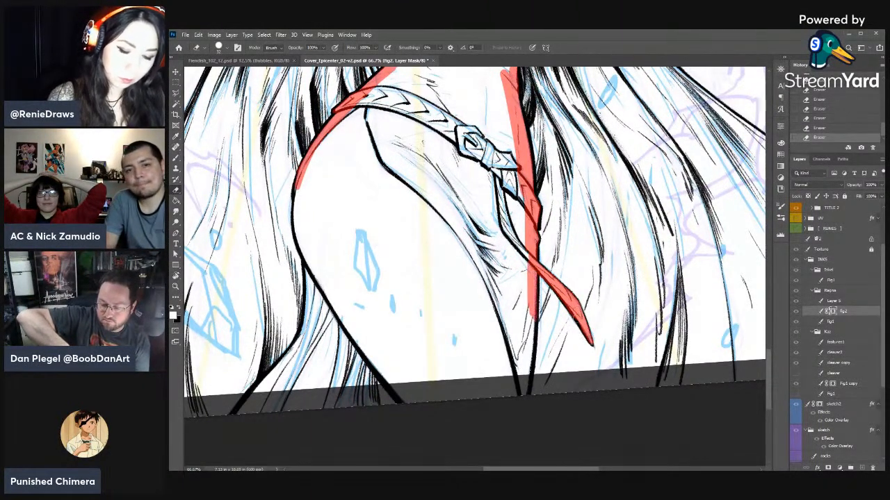
pyautogui.moveTo(527, 278)
pyautogui.mouseDown()
pyautogui.moveTo(527, 371)
pyautogui.moveTo(520, 183)
pyautogui.mouseUp()
pyautogui.moveTo(511, 217)
pyautogui.mouseDown()
pyautogui.moveTo(600, 250)
pyautogui.moveTo(644, 245)
pyautogui.mouseUp()
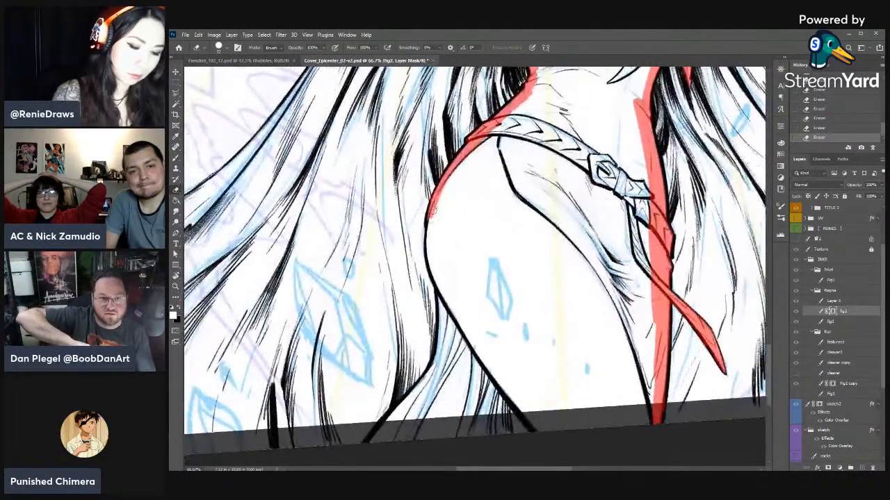
# - Mask the cape ink along the outer hip and thigh and over the cloth fold beside the leg down to the page border
pyautogui.moveTo(432, 211)
pyautogui.mouseDown()
pyautogui.moveTo(429, 253)
pyautogui.moveTo(452, 310)
pyautogui.moveTo(428, 388)
pyautogui.moveTo(381, 431)
pyautogui.mouseUp()
pyautogui.moveTo(422, 391)
pyautogui.mouseDown()
pyautogui.moveTo(448, 296)
pyautogui.moveTo(446, 340)
pyautogui.moveTo(392, 444)
pyautogui.mouseUp()
pyautogui.moveTo(421, 413); pyautogui.dragTo(436, 391)
pyautogui.moveTo(417, 434)
pyautogui.mouseDown()
pyautogui.moveTo(455, 351)
pyautogui.moveTo(457, 309)
pyautogui.moveTo(436, 229)
pyautogui.moveTo(470, 154)
pyautogui.moveTo(445, 243)
pyautogui.moveTo(460, 325)
pyautogui.moveTo(486, 139)
pyautogui.moveTo(541, 87)
pyautogui.mouseUp()
pyautogui.moveTo(557, 135); pyautogui.dragTo(492, 334)
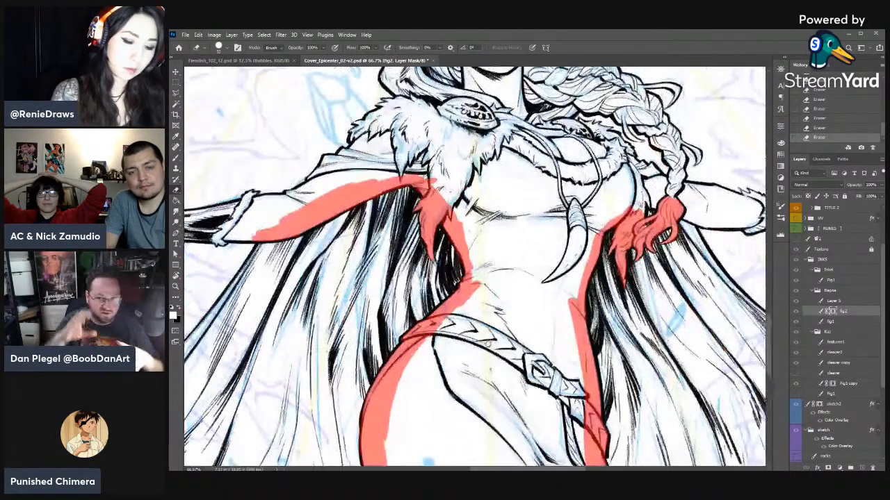
# - Enlarge the eraser and widen the mask over the braid-side torso, the bust edge and the arm behind the braid
pyautogui.moveTo(477, 278)
pyautogui.mouseDown()
pyautogui.moveTo(460, 220)
pyautogui.moveTo(425, 175)
pyautogui.mouseUp()
pyautogui.moveTo(687, 253); pyautogui.dragTo(493, 255)
pyautogui.moveTo(449, 199)
pyautogui.mouseDown()
pyautogui.moveTo(447, 228)
pyautogui.moveTo(448, 197)
pyautogui.moveTo(513, 221)
pyautogui.moveTo(495, 227)
pyautogui.moveTo(482, 204)
pyautogui.moveTo(436, 193)
pyautogui.moveTo(437, 213)
pyautogui.mouseUp()
pyautogui.moveTo(518, 295); pyautogui.dragTo(658, 299)
pyautogui.rightClick(531, 184)
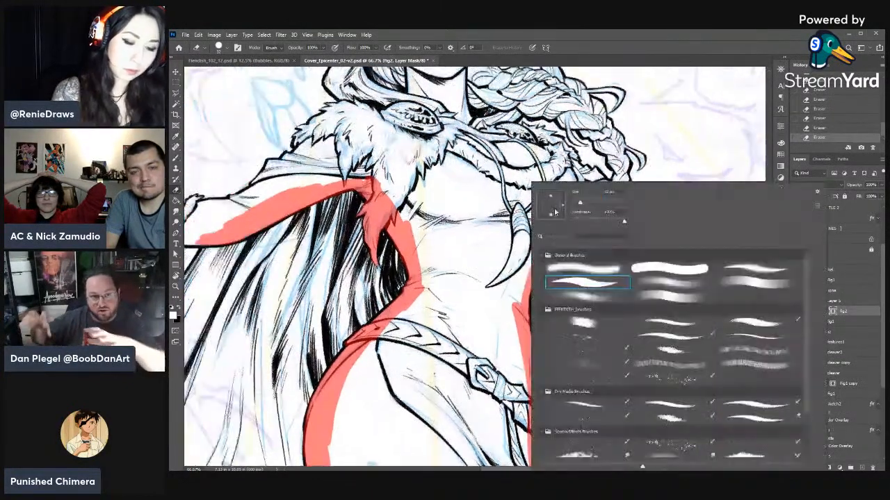
pyautogui.click(496, 250)
pyautogui.moveTo(553, 199)
pyautogui.mouseDown()
pyautogui.moveTo(534, 231)
pyautogui.moveTo(485, 272)
pyautogui.moveTo(545, 191)
pyautogui.moveTo(494, 316)
pyautogui.mouseUp()
pyautogui.moveTo(542, 224)
pyautogui.mouseDown()
pyautogui.moveTo(530, 248)
pyautogui.moveTo(564, 197)
pyautogui.moveTo(560, 211)
pyautogui.moveTo(579, 192)
pyautogui.moveTo(658, 214)
pyautogui.mouseUp()
pyautogui.moveTo(564, 204); pyautogui.dragTo(558, 217)
pyautogui.moveTo(512, 298)
pyautogui.mouseDown()
pyautogui.moveTo(509, 341)
pyautogui.moveTo(540, 171)
pyautogui.moveTo(538, 418)
pyautogui.mouseUp()
pyautogui.moveTo(538, 334)
pyautogui.mouseDown()
pyautogui.moveTo(535, 239)
pyautogui.moveTo(538, 368)
pyautogui.moveTo(529, 352)
pyautogui.mouseUp()
# - Widen the mask inside the outer hip and thigh and across the cloth fold beside the leg
pyautogui.moveTo(341, 223)
pyautogui.mouseDown()
pyautogui.moveTo(354, 338)
pyautogui.moveTo(327, 390)
pyautogui.mouseUp()
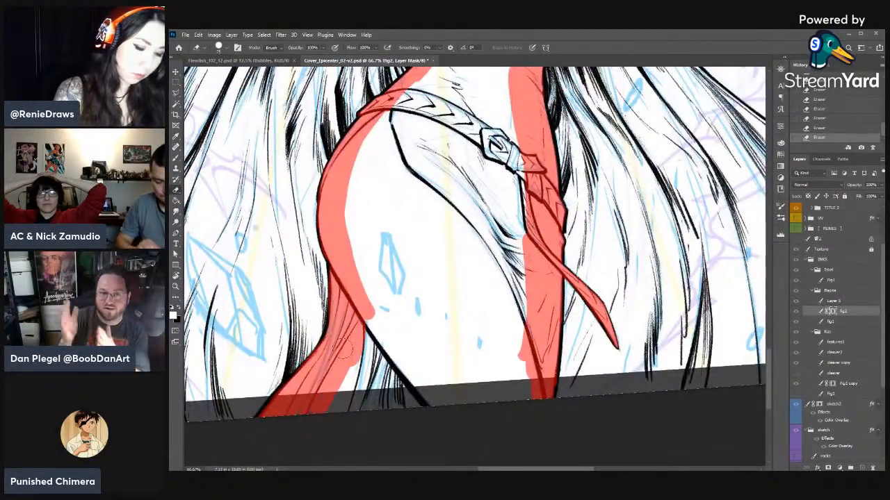
pyautogui.moveTo(353, 253); pyautogui.dragTo(359, 297)
pyautogui.moveTo(358, 153); pyautogui.dragTo(348, 233)
pyautogui.moveTo(352, 193); pyautogui.dragTo(399, 104)
pyautogui.moveTo(400, 103); pyautogui.dragTo(393, 323)
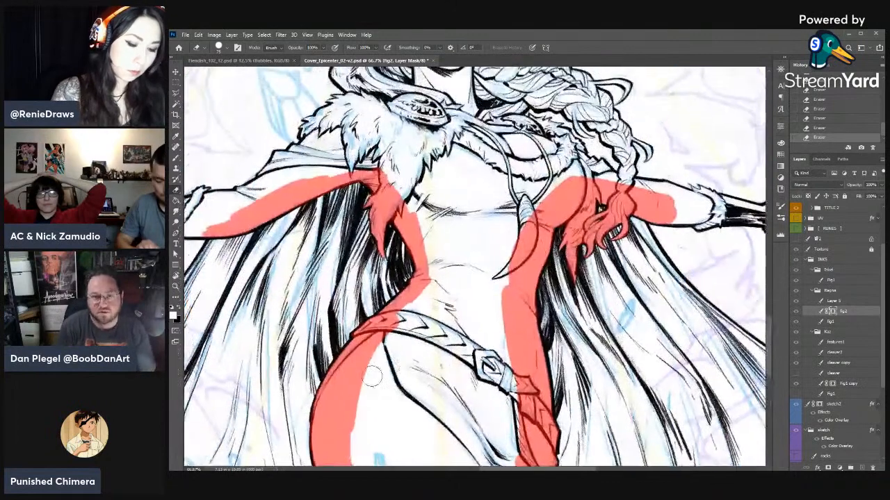
pyautogui.moveTo(371, 386)
pyautogui.mouseDown()
pyautogui.moveTo(430, 292)
pyautogui.moveTo(397, 185)
pyautogui.mouseUp()
# - Widen the mask over the waist, ribs and fur tips on the side opposite the braid
pyautogui.moveTo(397, 185); pyautogui.dragTo(436, 274)
pyautogui.moveTo(534, 315)
pyautogui.mouseDown()
pyautogui.moveTo(612, 319)
pyautogui.moveTo(695, 342)
pyautogui.mouseUp()
pyautogui.moveTo(540, 188); pyautogui.dragTo(367, 249)
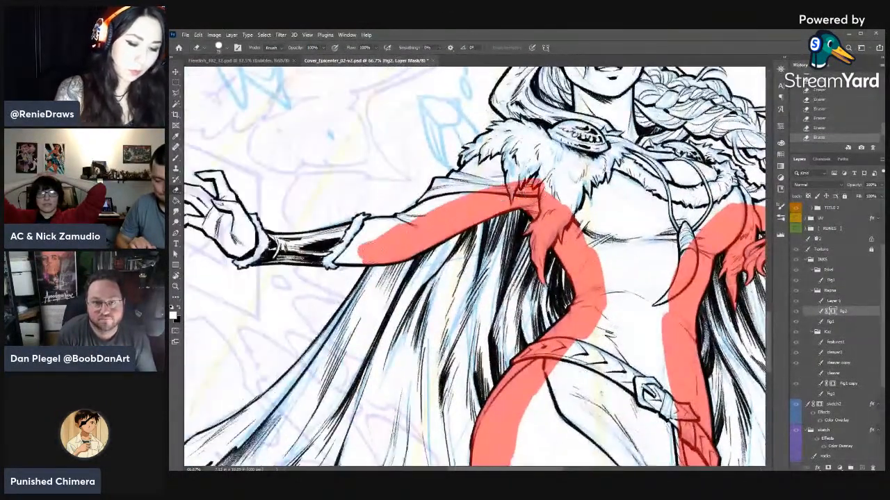
pyautogui.moveTo(534, 193)
pyautogui.mouseDown()
pyautogui.moveTo(569, 209)
pyautogui.moveTo(587, 243)
pyautogui.mouseUp()
pyautogui.moveTo(606, 311); pyautogui.dragTo(549, 313)
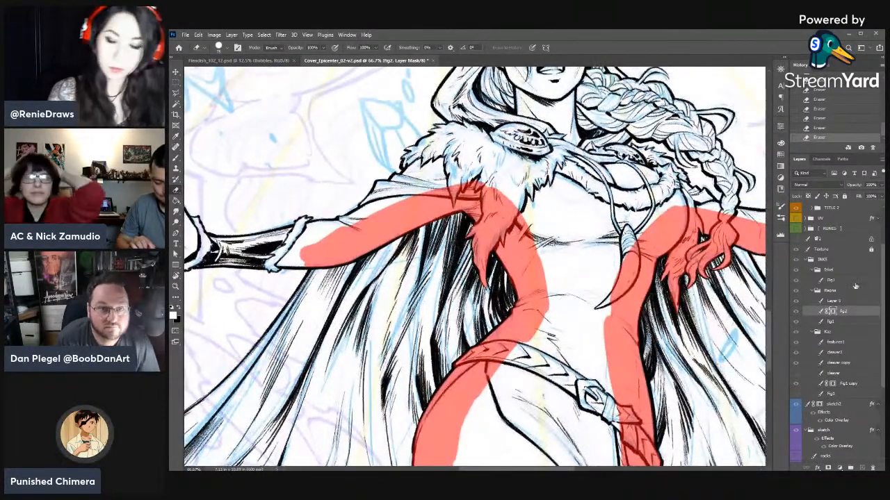
# - Review the masked figure from a wider view and up close while switching between the woman's ink layers
pyautogui.click(831, 321)
pyautogui.hotkey('ctrl', '-')
pyautogui.hotkey('ctrl', '-')
pyautogui.hotkey('ctrl', '-')
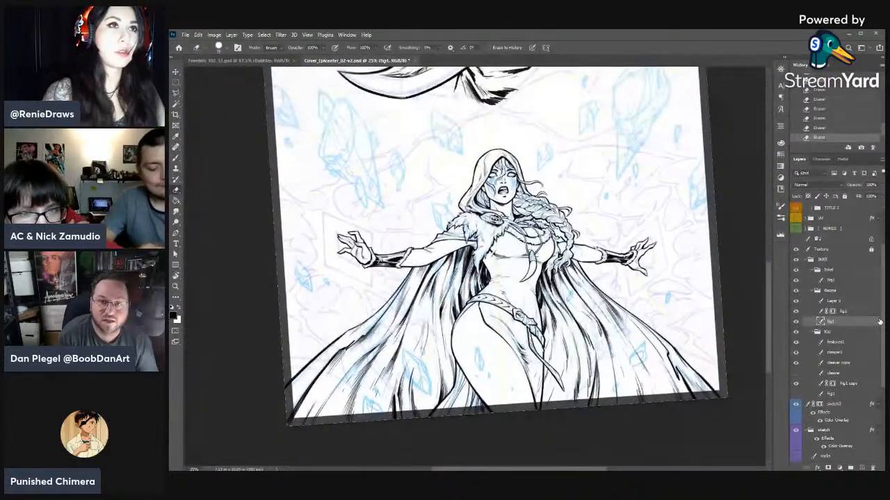
pyautogui.click(841, 312)
pyautogui.press('b')
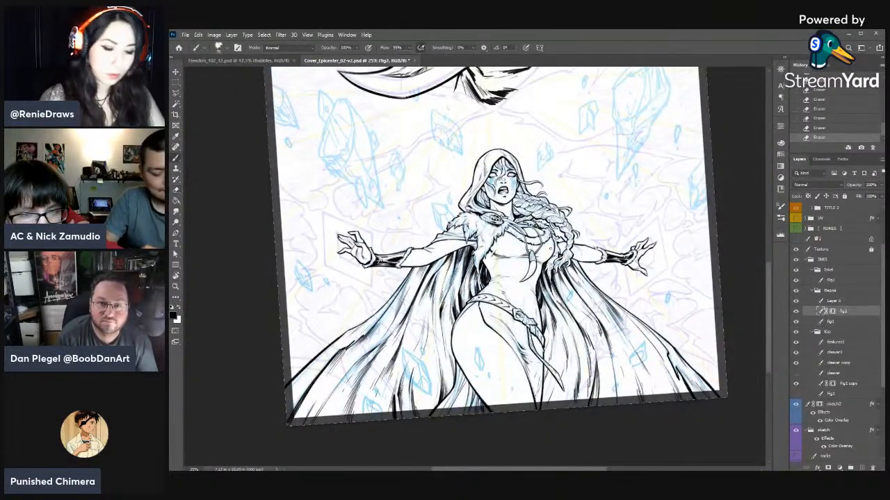
pyautogui.hotkey('ctrl', '+')
pyautogui.hotkey('ctrl', '+')
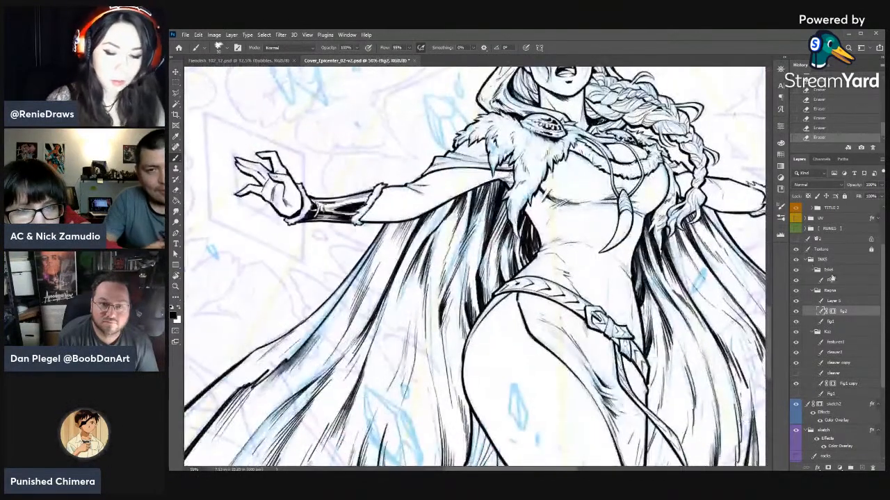
pyautogui.click(830, 302)
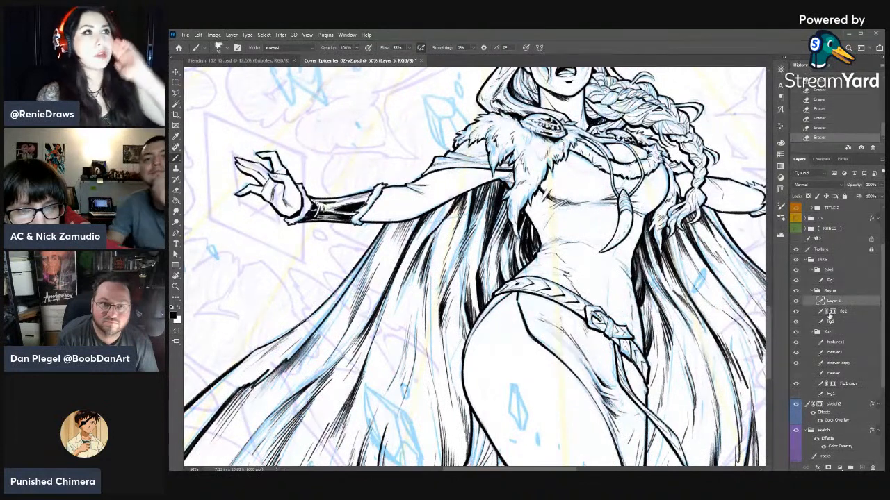
# - Compare the cape ink with the fig2 layer mask disabled and enabled, and view the whole cover
pyautogui.keyDown('shift'); pyautogui.click(832, 313); pyautogui.keyUp('shift')
pyautogui.keyDown('shift'); pyautogui.click(832, 312); pyautogui.keyUp('shift')
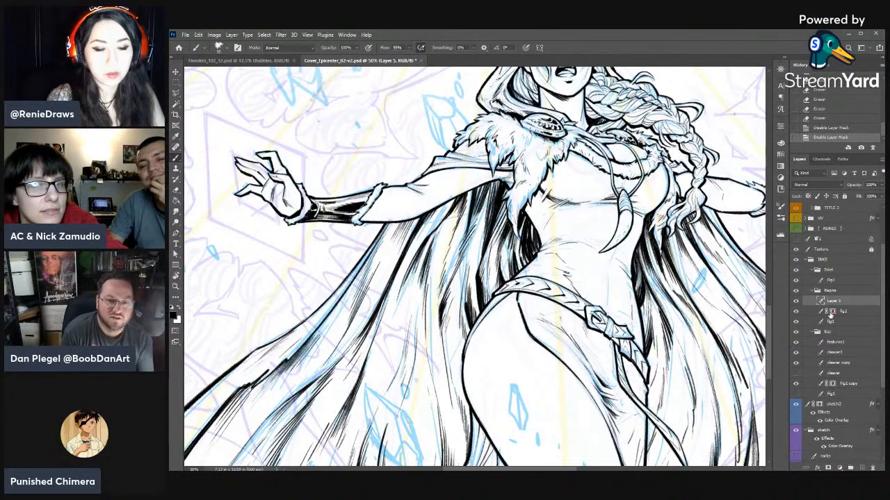
pyautogui.keyDown('shift'); pyautogui.click(832, 312); pyautogui.keyUp('shift')
pyautogui.keyDown('shift'); pyautogui.click(831, 312); pyautogui.keyUp('shift')
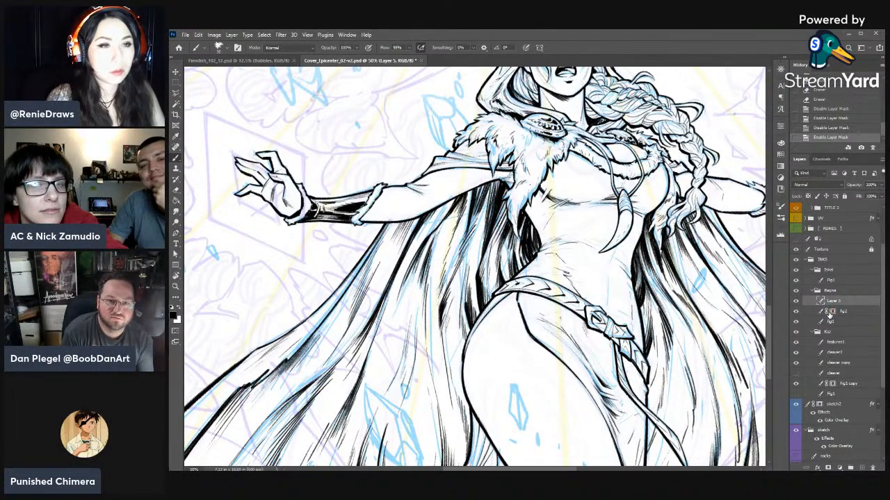
pyautogui.hotkey('ctrl', '-')
pyautogui.hotkey('ctrl', '-')
pyautogui.hotkey('ctrl', '-')
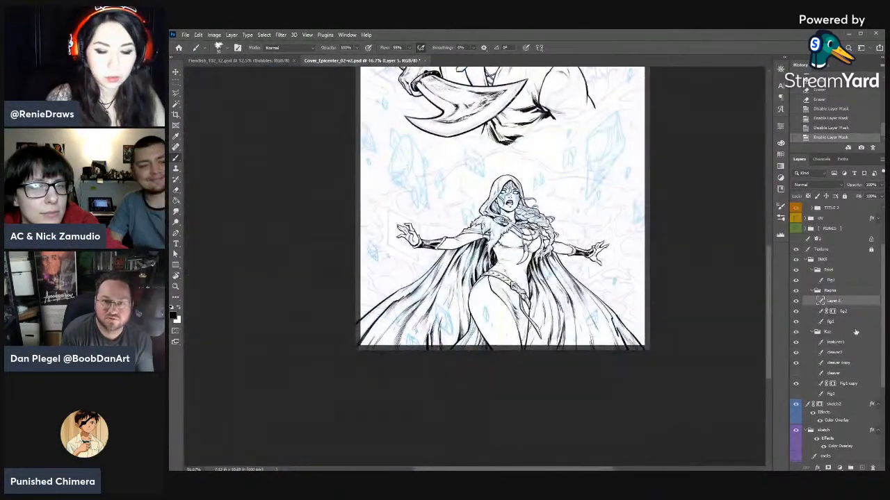
pyautogui.hotkey('ctrl', '-')
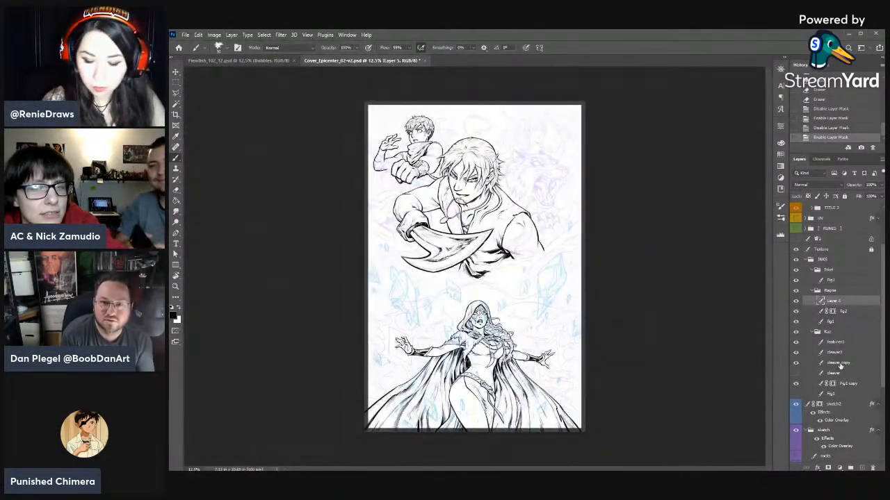
# - Raise the opacity of the purple sketch group to 82%
pyautogui.click(842, 394)
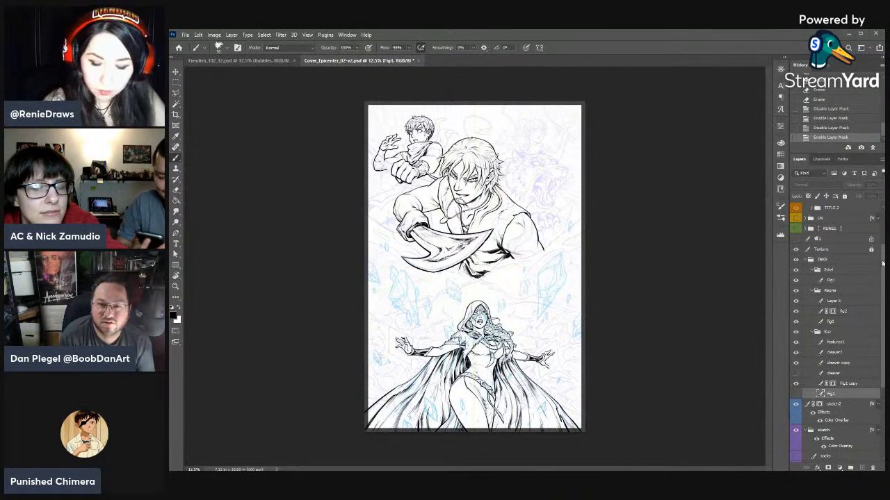
pyautogui.scroll(-2, 841, 334)
pyautogui.click(839, 359)
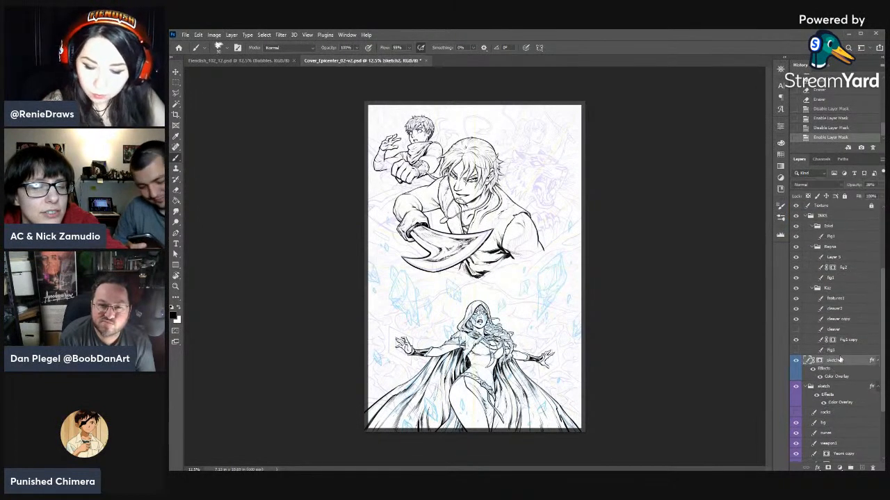
pyautogui.click(830, 386)
pyautogui.click(881, 187)
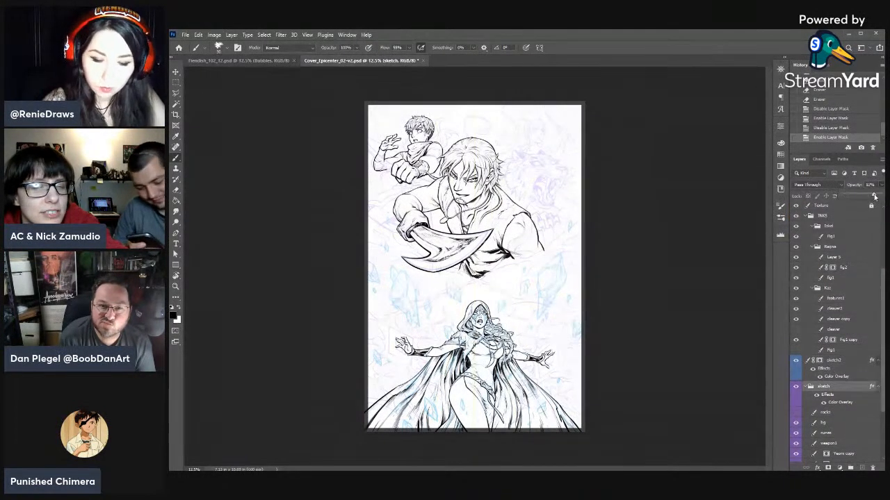
pyautogui.click(874, 195)
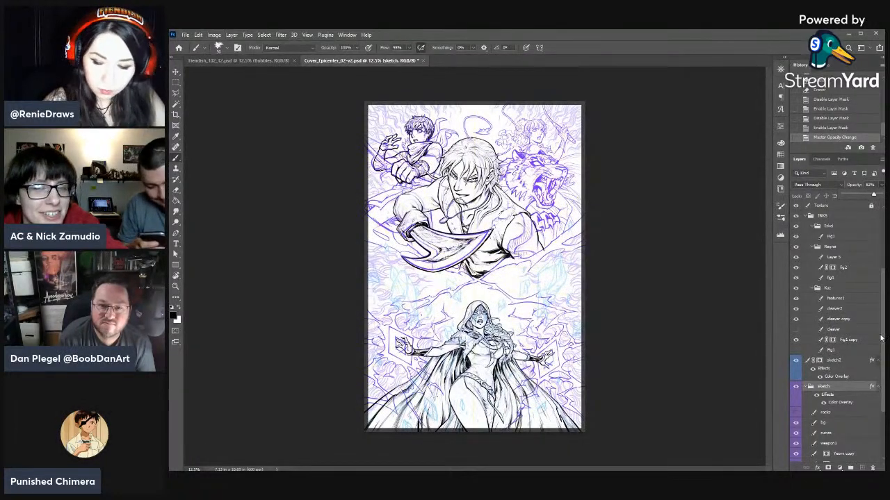
# - Delete Layer 5 from the hooded woman's ink group
pyautogui.scroll(-1, 880, 337)
pyautogui.hotkey('ctrl', '+')
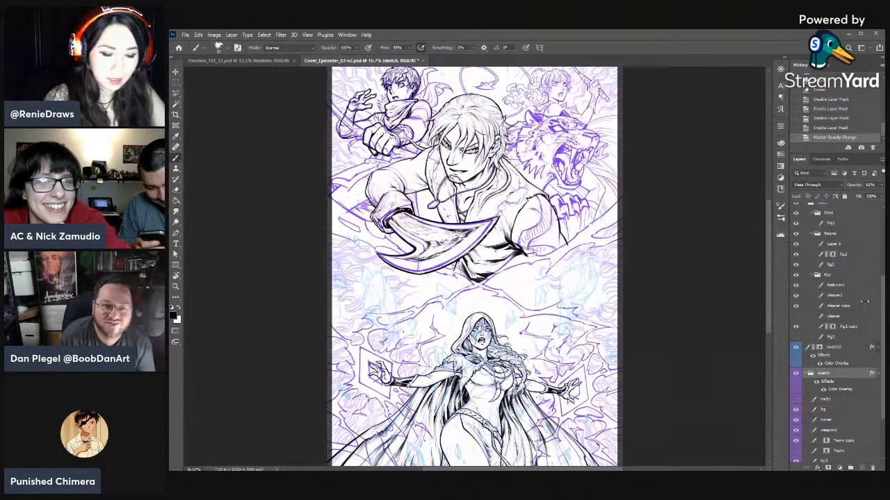
pyautogui.hotkey('ctrl', '+')
pyautogui.scroll(-2, 700, 264)
pyautogui.scroll(-3, 701, 264)
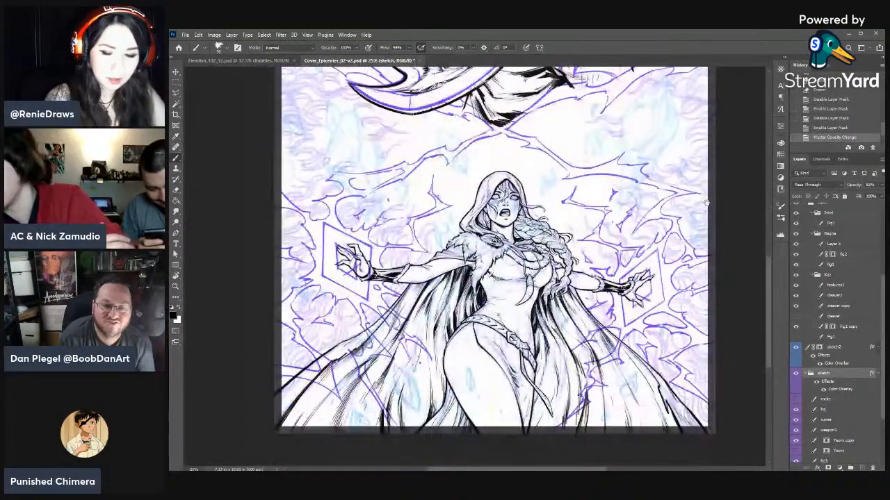
pyautogui.click(877, 258)
pyautogui.scroll(1, 850, 262)
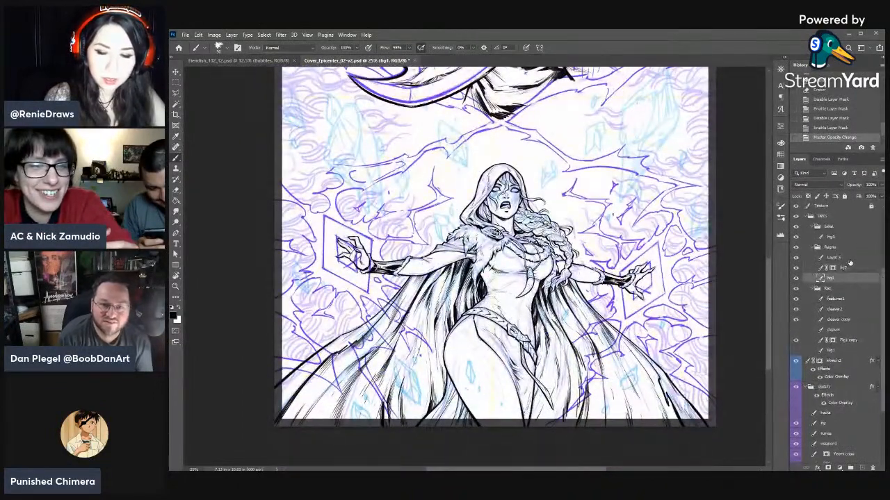
pyautogui.click(845, 261)
pyautogui.press('Delete')
# - Hide and reshow the woman's fig1 and fig2 layers to check which ink each one holds
pyautogui.click(834, 268)
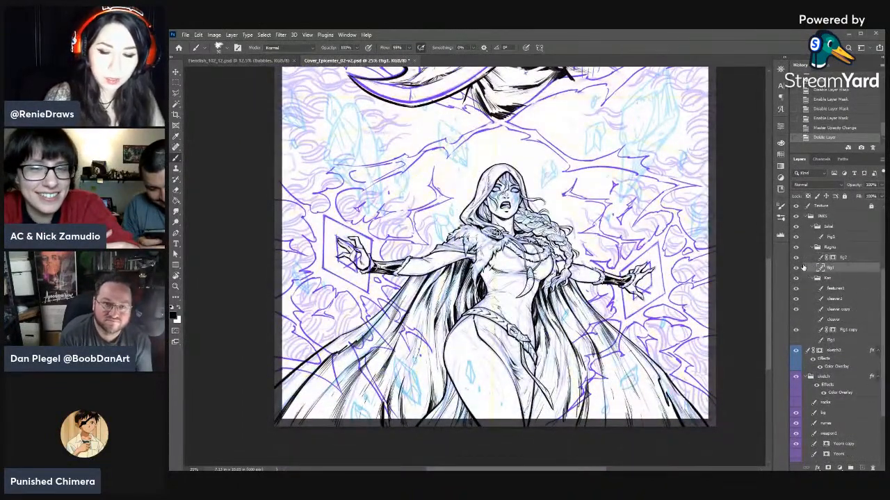
pyautogui.click(796, 268)
pyautogui.click(795, 267)
pyautogui.click(796, 258)
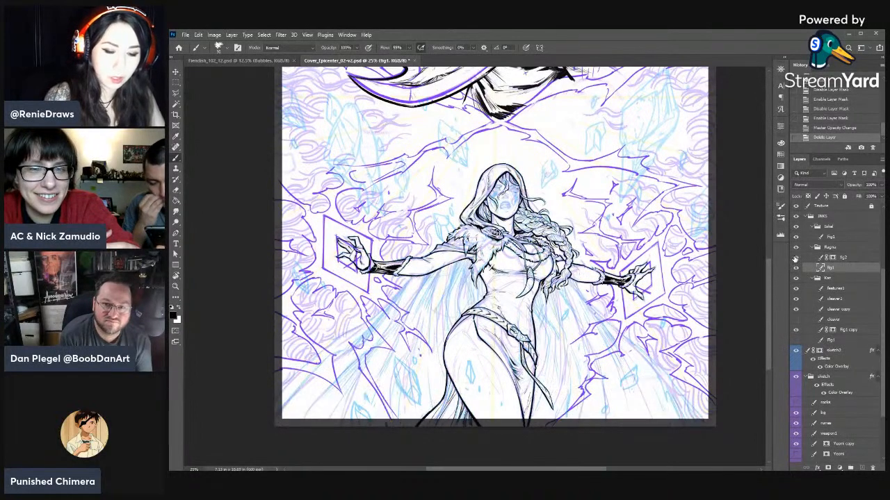
pyautogui.click(796, 258)
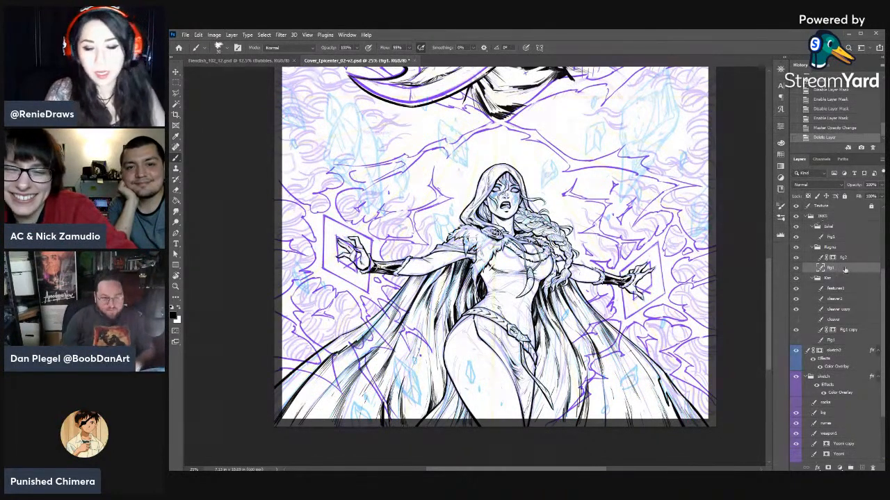
# - Check the Ragna group and hide and reshow the Kaz group to see which figure it contains
pyautogui.click(827, 247)
pyautogui.click(817, 248)
pyautogui.click(814, 248)
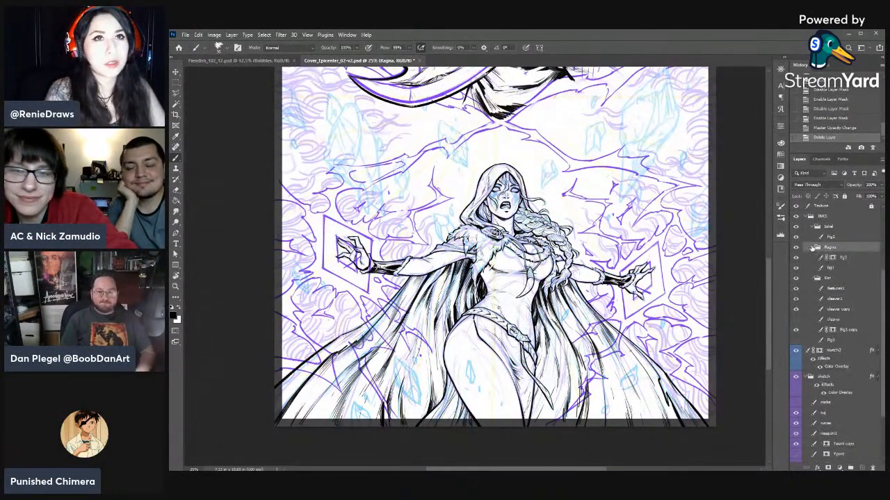
pyautogui.click(809, 280)
pyautogui.click(796, 279)
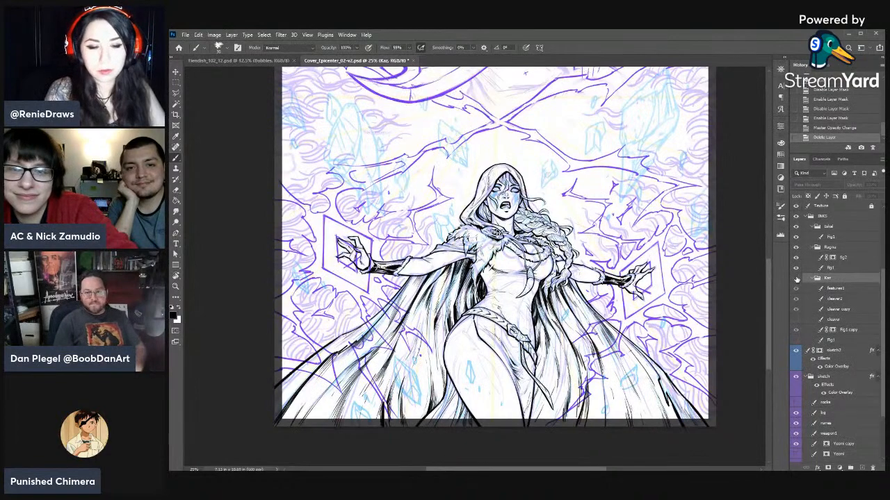
pyautogui.click(796, 280)
pyautogui.moveTo(556, 182); pyautogui.dragTo(550, 244)
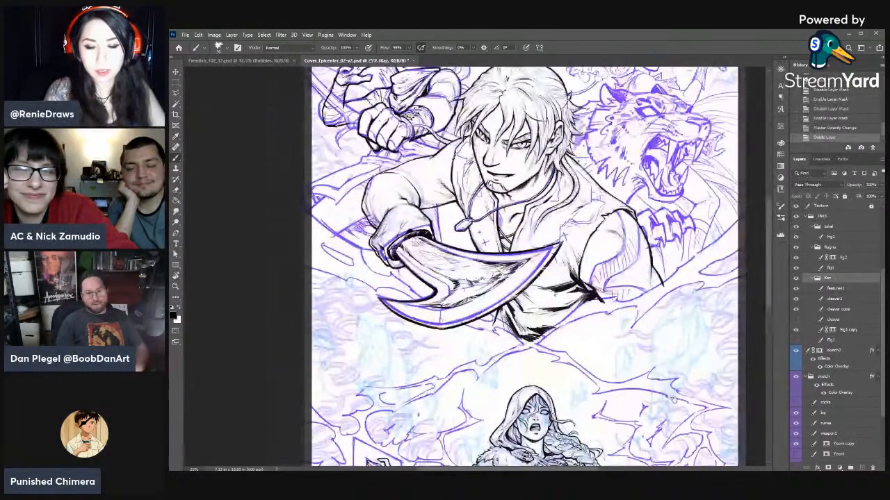
# - Go through the Kaz group's cleaver and features layers and compare the swordsman with his inks hidden and shown
pyautogui.scroll(2, 673, 398)
pyautogui.click(838, 299)
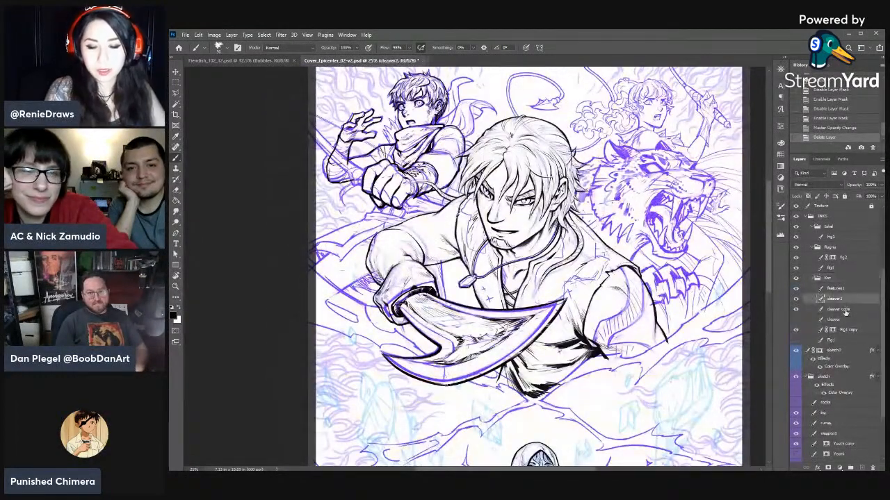
pyautogui.click(845, 311)
pyautogui.click(845, 319)
pyautogui.click(845, 310)
pyautogui.click(842, 288)
pyautogui.click(840, 279)
pyautogui.click(796, 279)
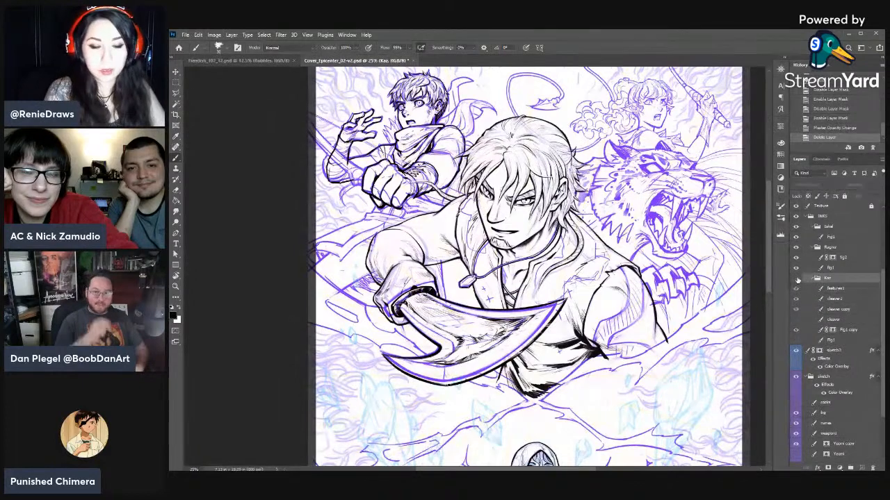
pyautogui.click(796, 278)
pyautogui.click(796, 279)
pyautogui.click(797, 279)
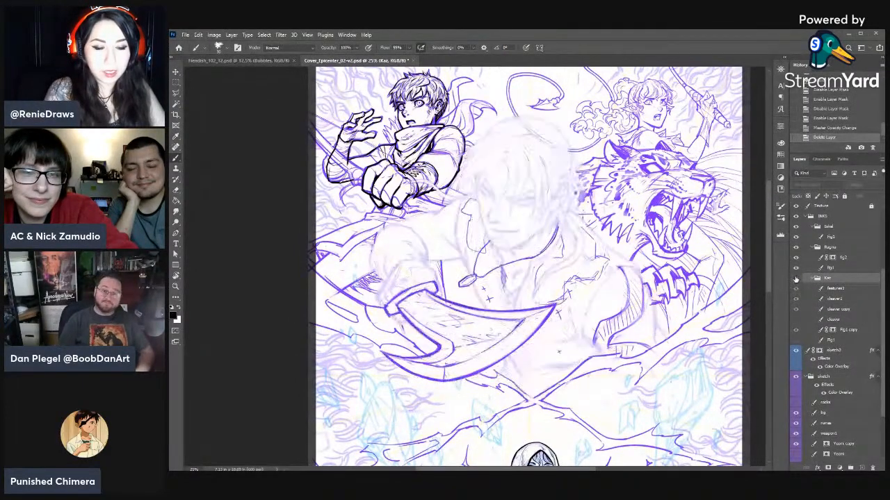
pyautogui.click(796, 279)
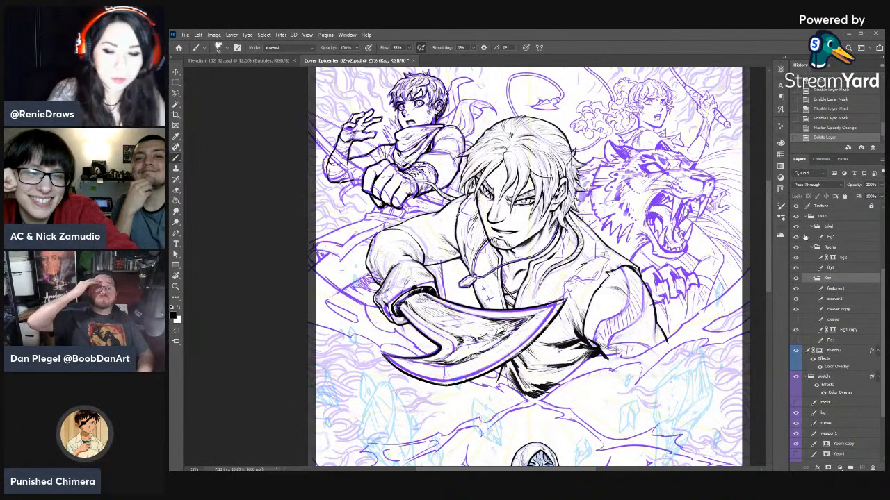
# - Select the sketch group and fit the whole cover in view to review the inked and sketched figures
pyautogui.click(857, 268)
pyautogui.hotkey('ctrl', '-')
pyautogui.hotkey('ctrl', '-')
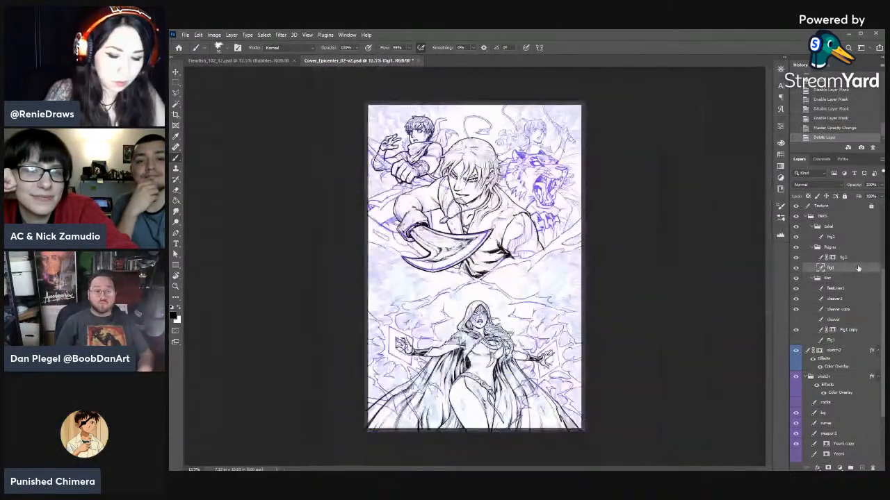
pyautogui.click(839, 278)
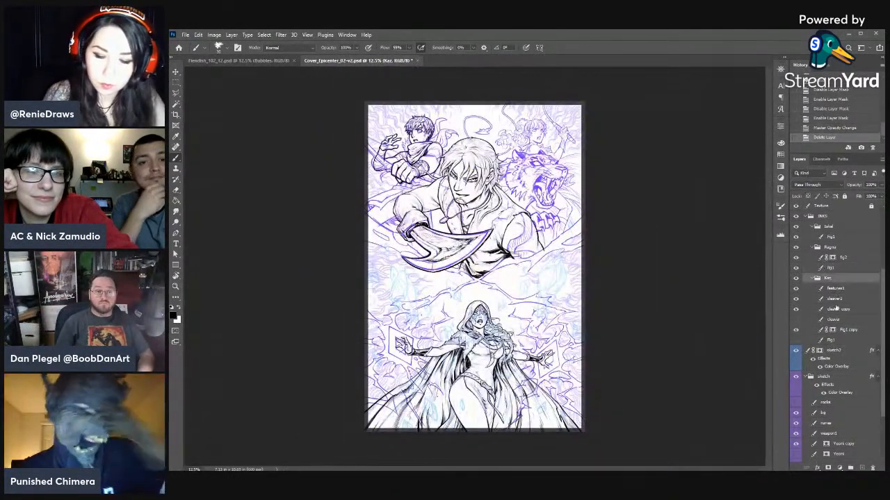
pyautogui.click(836, 380)
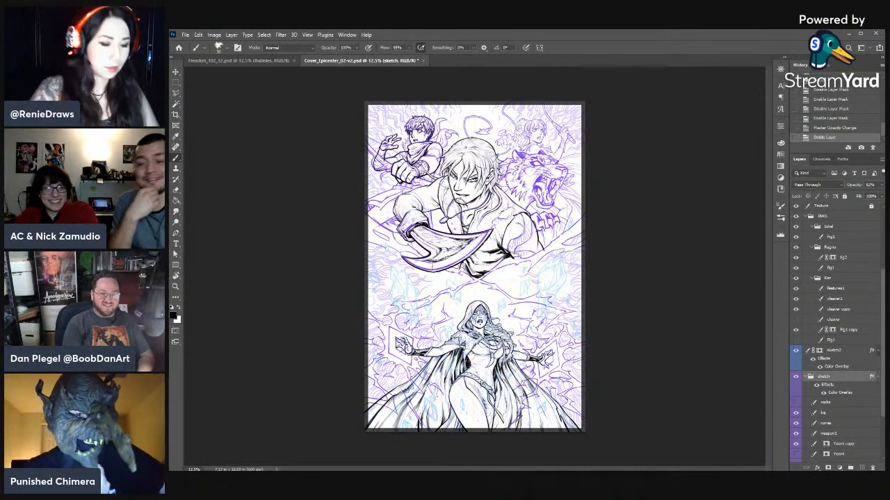
pyautogui.press('z')
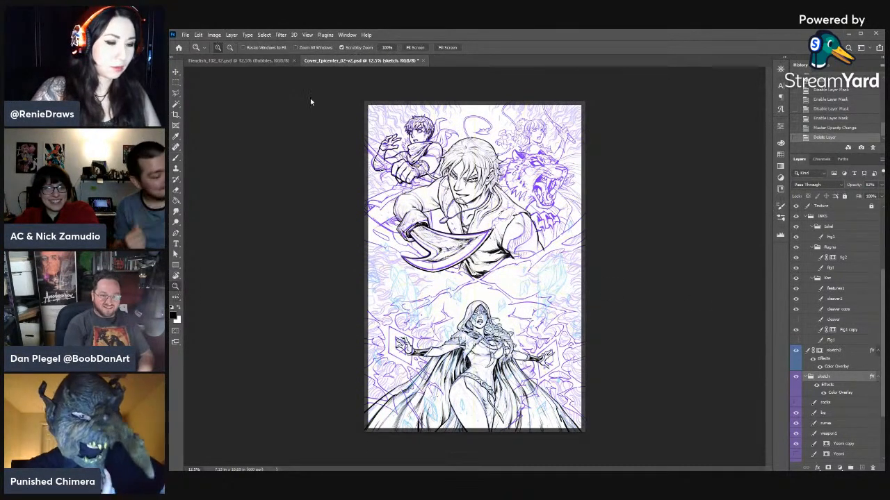
pyautogui.click(410, 50)
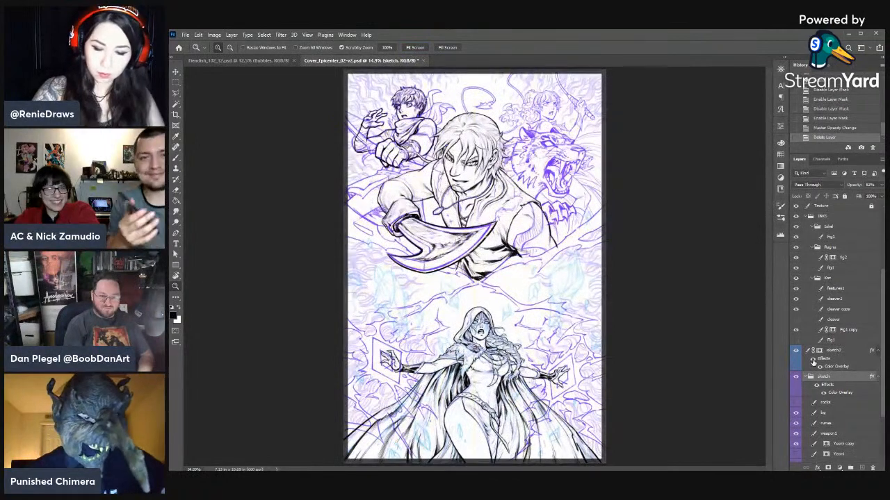
# - Switch the sketch group's effects off and on to compare the linework with and without its colour overlay
pyautogui.click(815, 385)
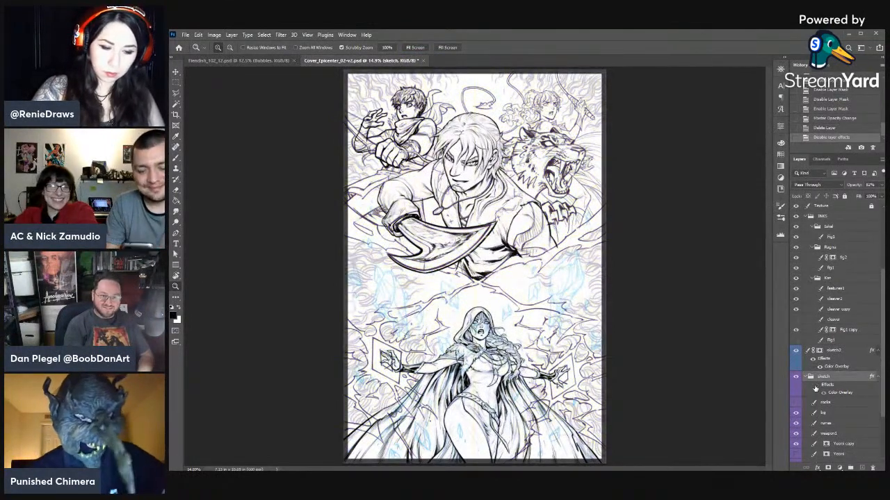
pyautogui.click(815, 386)
pyautogui.scroll(-3, 810, 393)
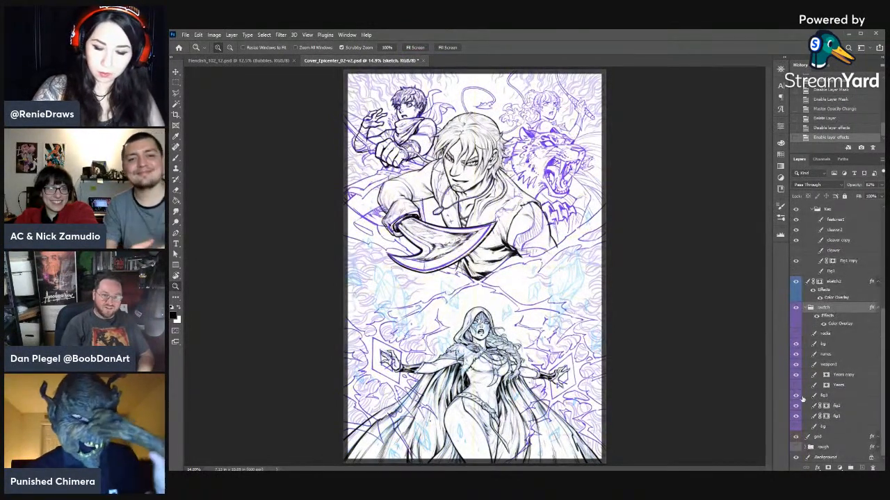
pyautogui.click(818, 316)
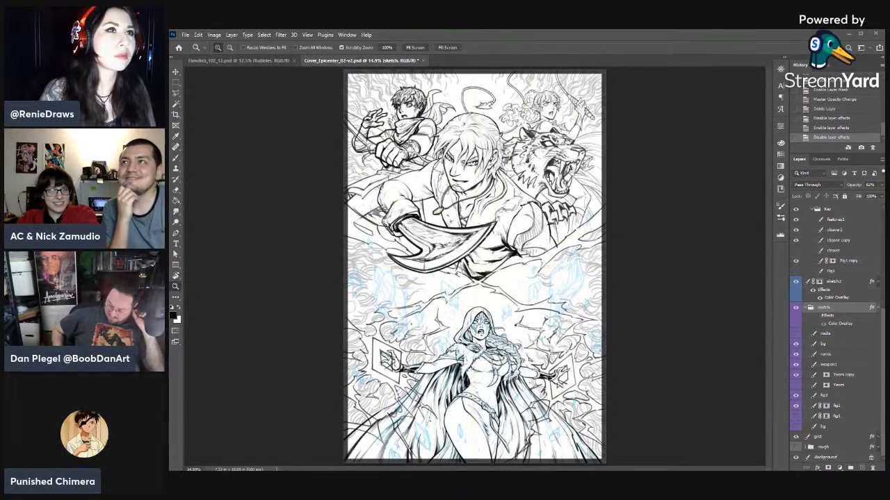
pyautogui.click(700, 396)
pyautogui.click(831, 130)
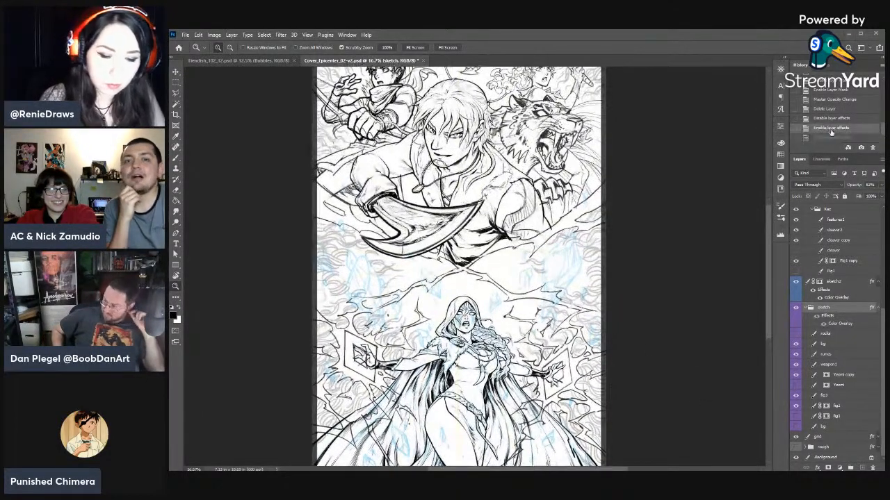
pyautogui.click(827, 137)
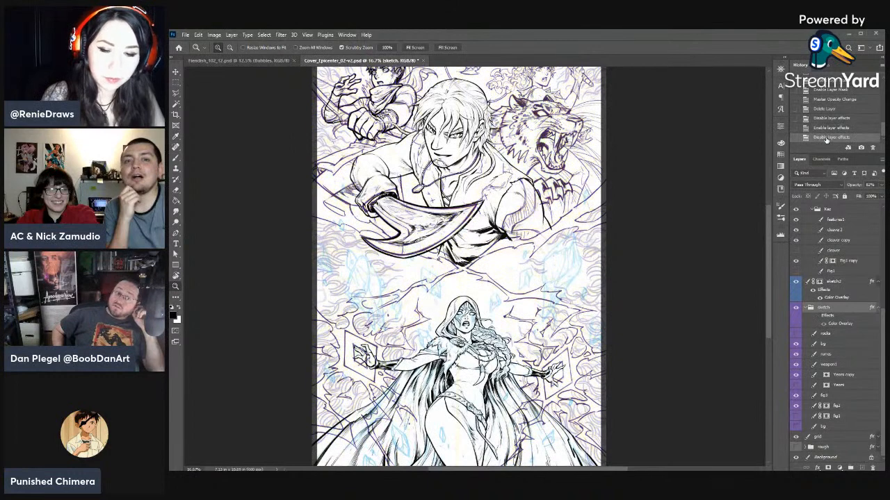
pyautogui.click(831, 128)
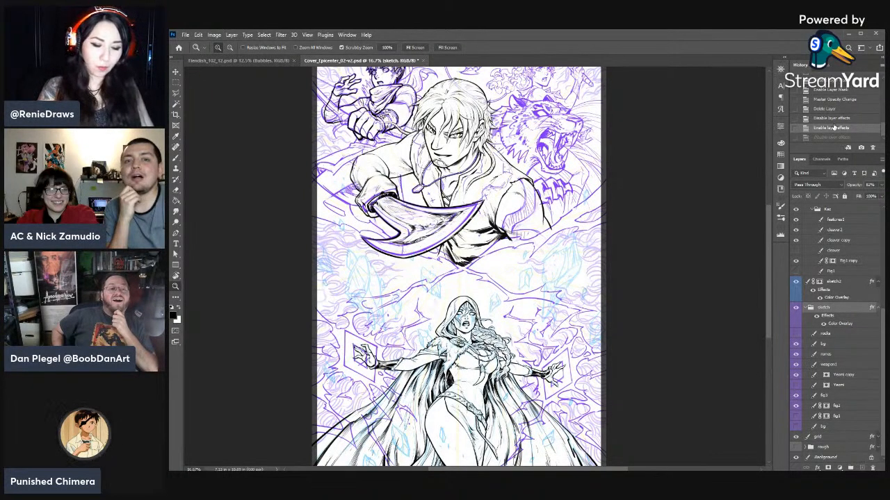
# - Lower the sketch group's opacity to 14%
pyautogui.click(881, 185)
pyautogui.moveTo(873, 195); pyautogui.dragTo(848, 196)
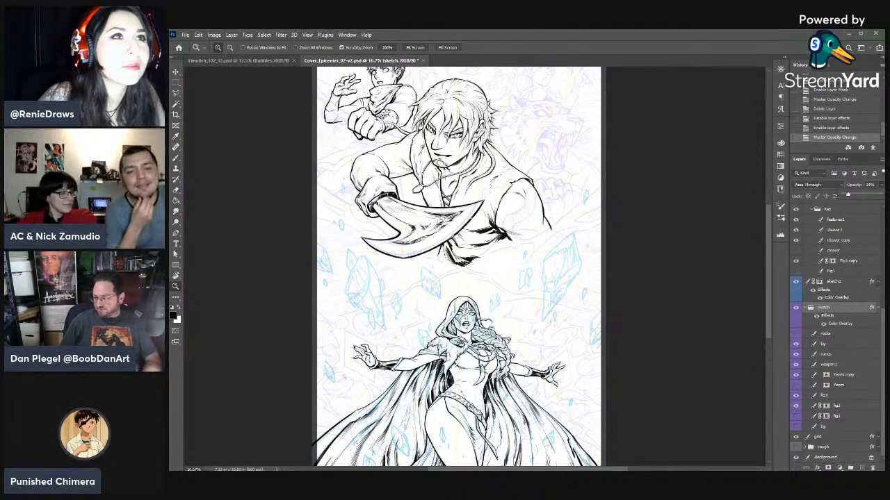
pyautogui.click(841, 312)
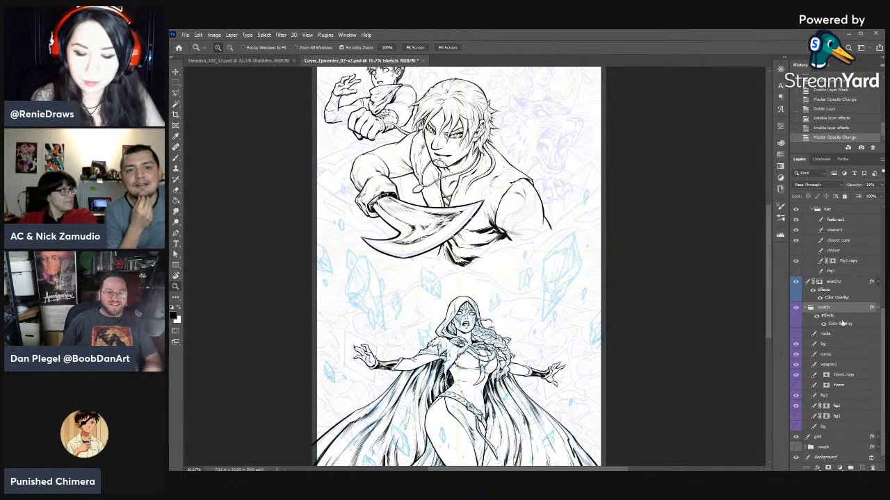
# - Add a new layer and place it at the top of the INKS group, above the character groups
pyautogui.click(831, 210)
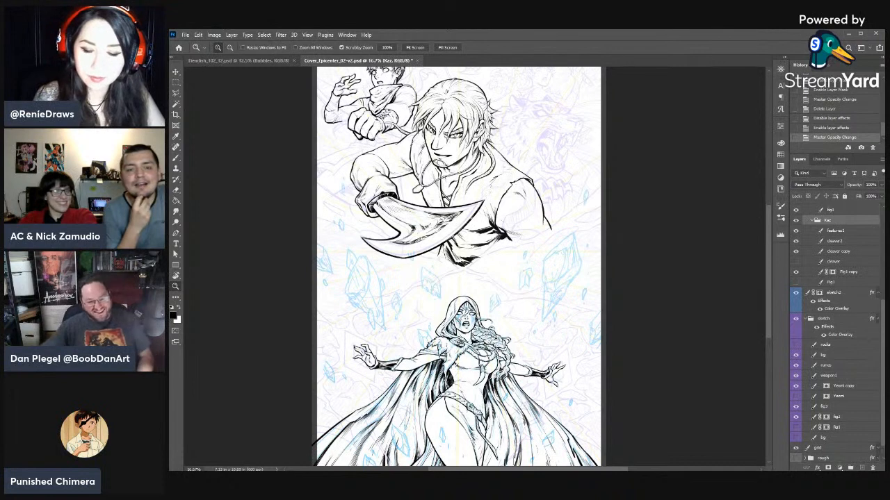
pyautogui.scroll(4, 841, 271)
pyautogui.click(846, 264)
pyautogui.click(841, 249)
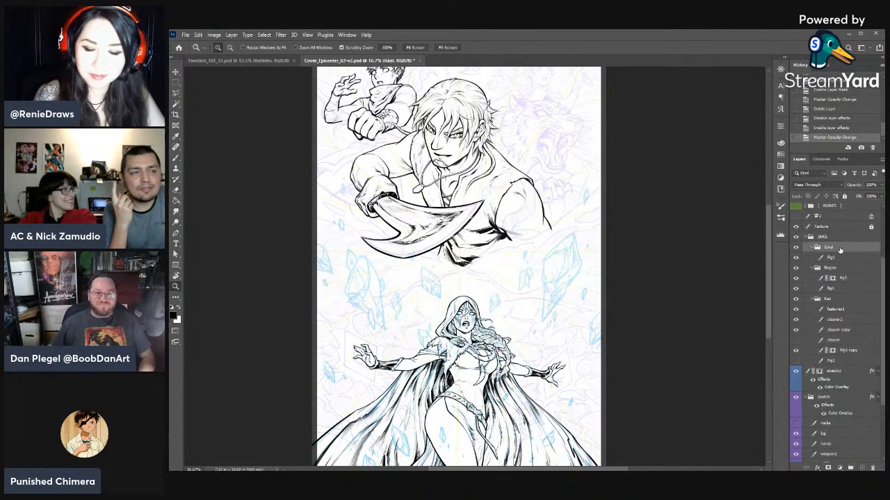
pyautogui.click(862, 468)
pyautogui.moveTo(831, 257); pyautogui.dragTo(827, 244)
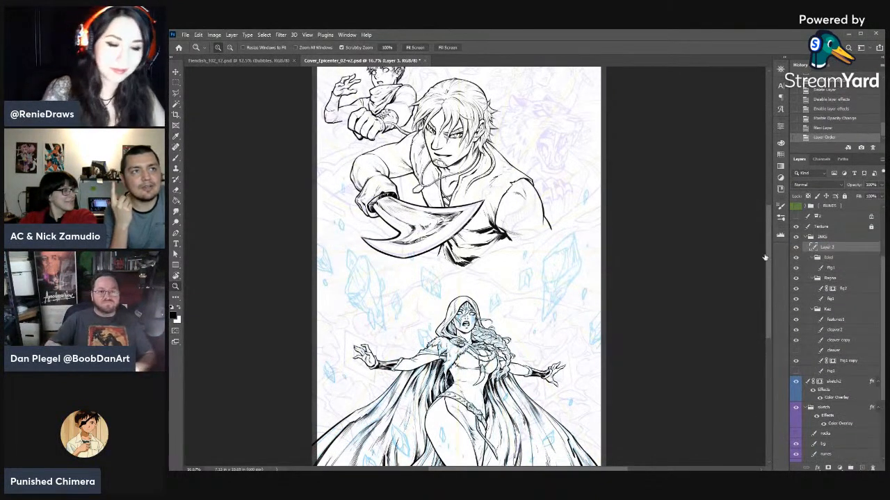
# - Ink the first fur strokes of the big cat's ruff beside the swordsman's hair on the new layer
pyautogui.scroll(5, 625, 288)
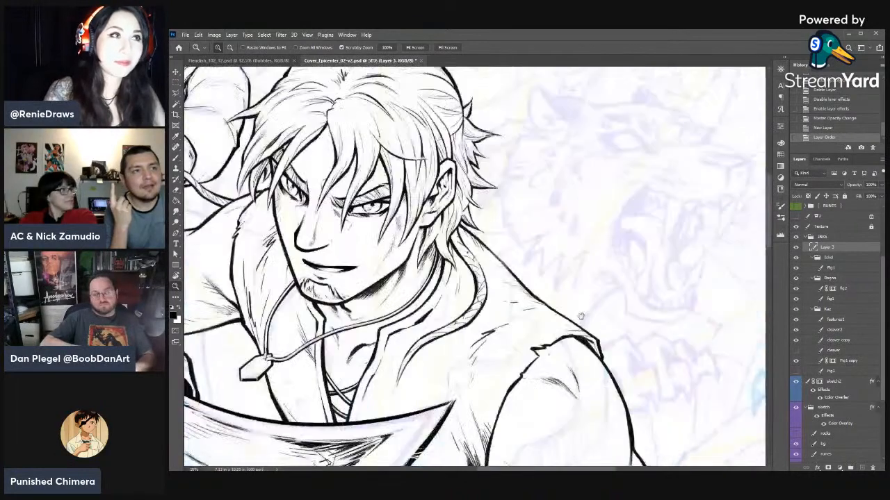
pyautogui.moveTo(581, 316); pyautogui.dragTo(591, 378)
pyautogui.press('b')
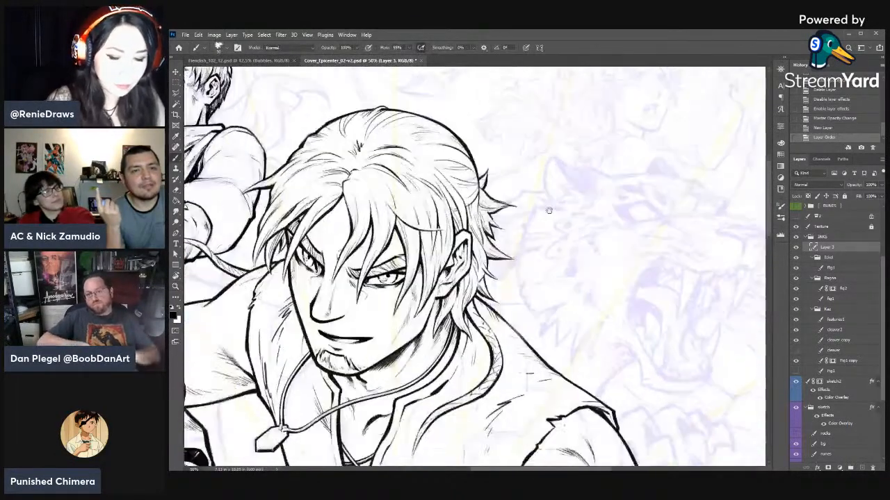
pyautogui.moveTo(548, 211)
pyautogui.mouseDown()
pyautogui.moveTo(559, 196)
pyautogui.moveTo(531, 232)
pyautogui.mouseUp()
pyautogui.press('r')
pyautogui.moveTo(599, 226)
pyautogui.mouseDown()
pyautogui.moveTo(606, 164)
pyautogui.moveTo(588, 146)
pyautogui.mouseUp()
pyautogui.press('b')
pyautogui.moveTo(506, 210)
pyautogui.mouseDown()
pyautogui.moveTo(520, 204)
pyautogui.moveTo(510, 221)
pyautogui.moveTo(520, 212)
pyautogui.mouseUp()
# - Change the eraser tip to a brush from the FIENDISH_brushes group
pyautogui.press('e')
pyautogui.rightClick(561, 185)
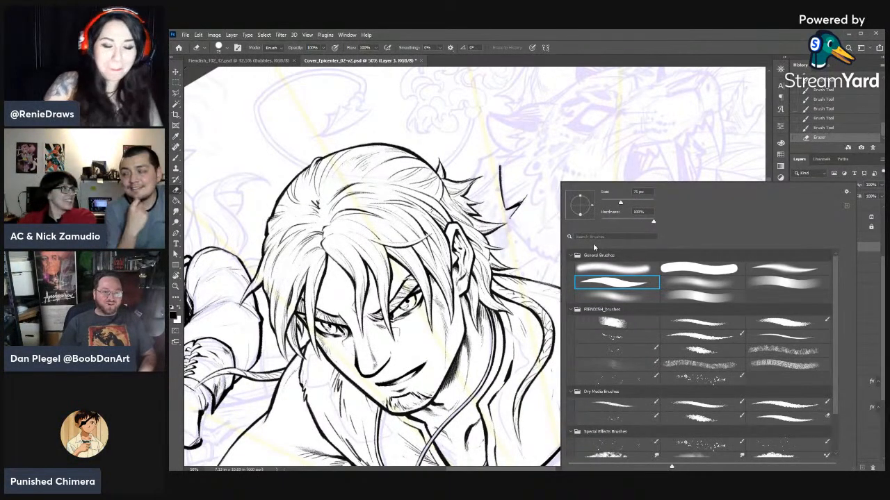
pyautogui.click(702, 323)
pyautogui.press('Return')
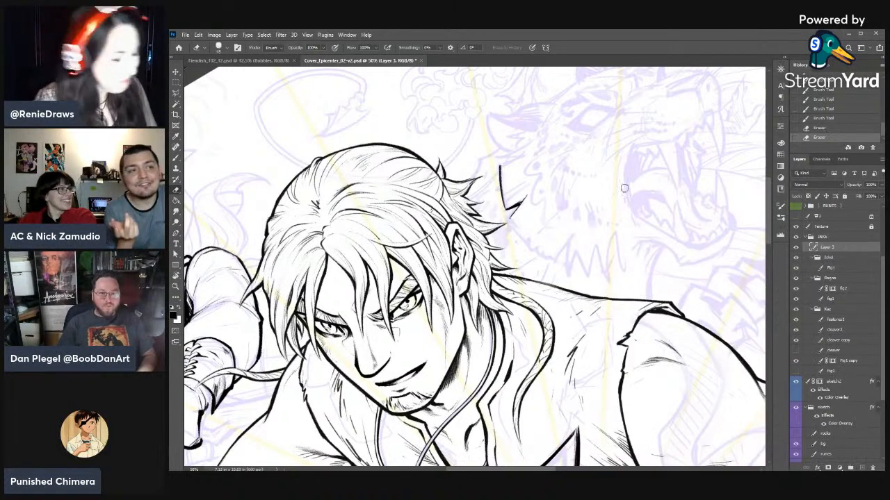
# - Continue the big cat's ruff outline downward with short jagged fur strokes above the swordsman's shoulder
pyautogui.press('b')
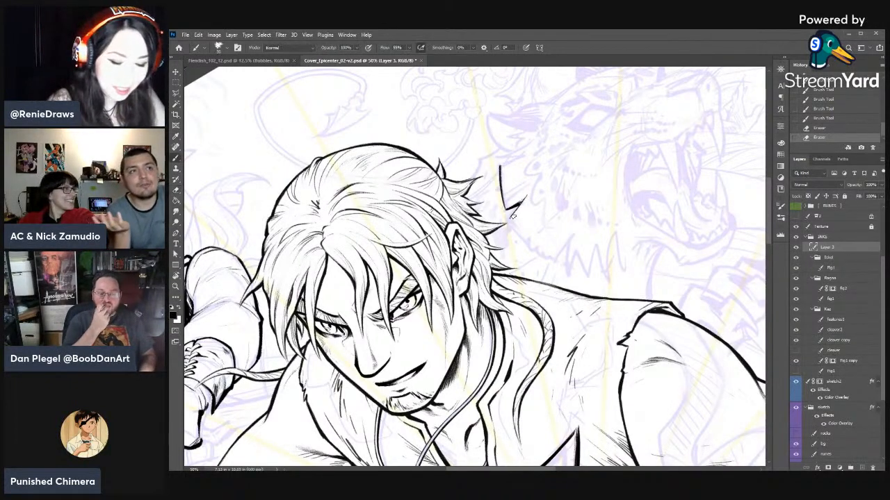
pyautogui.moveTo(519, 208); pyautogui.dragTo(513, 223)
pyautogui.press('b')
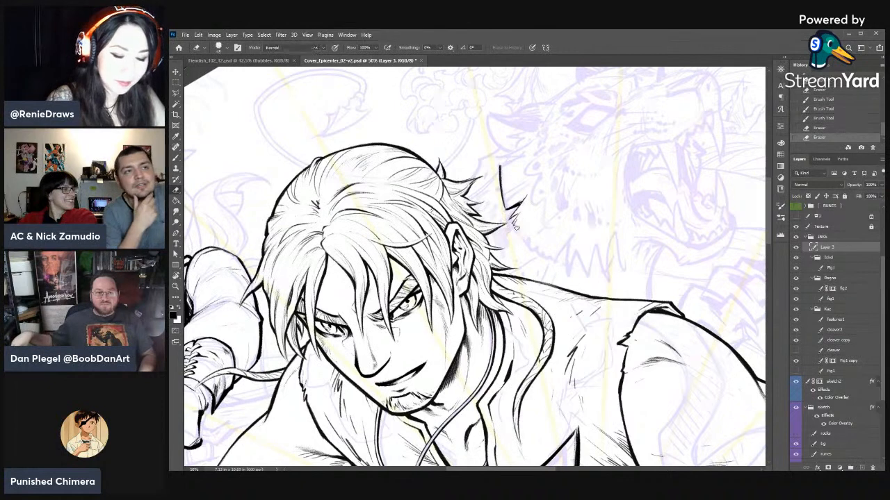
pyautogui.moveTo(512, 221); pyautogui.dragTo(544, 258)
pyautogui.moveTo(544, 257); pyautogui.dragTo(546, 232)
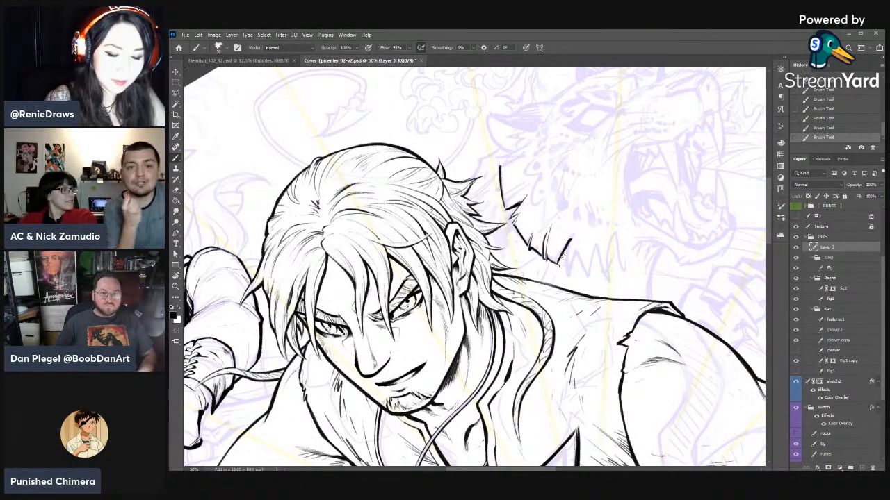
# - Ink pointed fur tufts along the big cat's lower cheek, alternating brush and eraser to taper their tips
pyautogui.press('e')
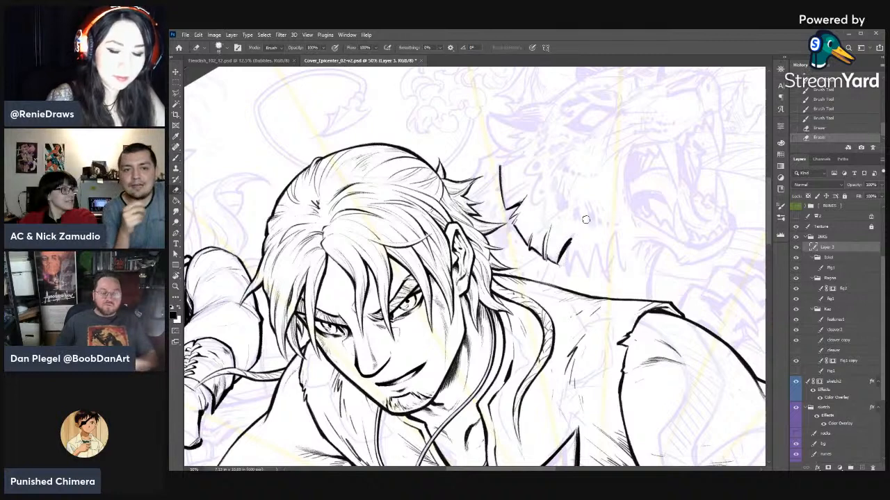
pyautogui.rightClick(587, 215)
pyautogui.press('b')
pyautogui.moveTo(572, 247)
pyautogui.mouseDown()
pyautogui.moveTo(565, 262)
pyautogui.moveTo(574, 235)
pyautogui.moveTo(566, 279)
pyautogui.moveTo(584, 275)
pyautogui.moveTo(581, 264)
pyautogui.moveTo(584, 273)
pyautogui.mouseUp()
pyautogui.press('e')
pyautogui.press('b')
pyautogui.press('e')
pyautogui.press('b')
pyautogui.press('e')
pyautogui.moveTo(581, 258); pyautogui.dragTo(573, 274)
pyautogui.press('b')
pyautogui.press('e')
pyautogui.moveTo(580, 258)
pyautogui.mouseDown()
pyautogui.moveTo(581, 271)
pyautogui.moveTo(574, 241)
pyautogui.moveTo(578, 254)
pyautogui.mouseUp()
pyautogui.press('b')
pyautogui.press('e')
pyautogui.moveTo(579, 248); pyautogui.dragTo(587, 270)
pyautogui.press('b')
pyautogui.press('e')
pyautogui.moveTo(581, 244)
pyautogui.mouseDown()
pyautogui.moveTo(584, 269)
pyautogui.moveTo(599, 276)
pyautogui.mouseUp()
pyautogui.press('b')
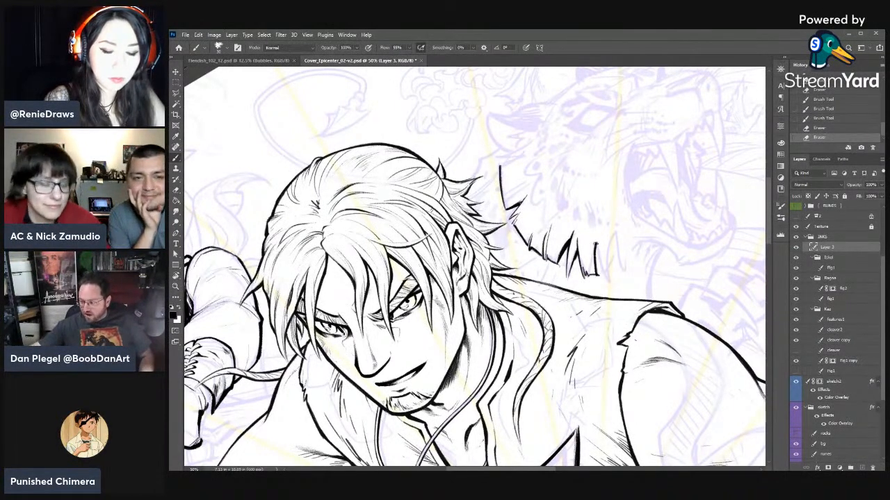
# - Add the next row of cheek tufts toward the big cat's jaw and trim them into sharp points
pyautogui.press('e')
pyautogui.moveTo(595, 246); pyautogui.dragTo(600, 276)
pyautogui.moveTo(599, 250)
pyautogui.mouseDown()
pyautogui.moveTo(599, 272)
pyautogui.moveTo(608, 277)
pyautogui.mouseUp()
pyautogui.press('b')
pyautogui.press('e')
pyautogui.moveTo(603, 263); pyautogui.dragTo(606, 276)
pyautogui.press('b')
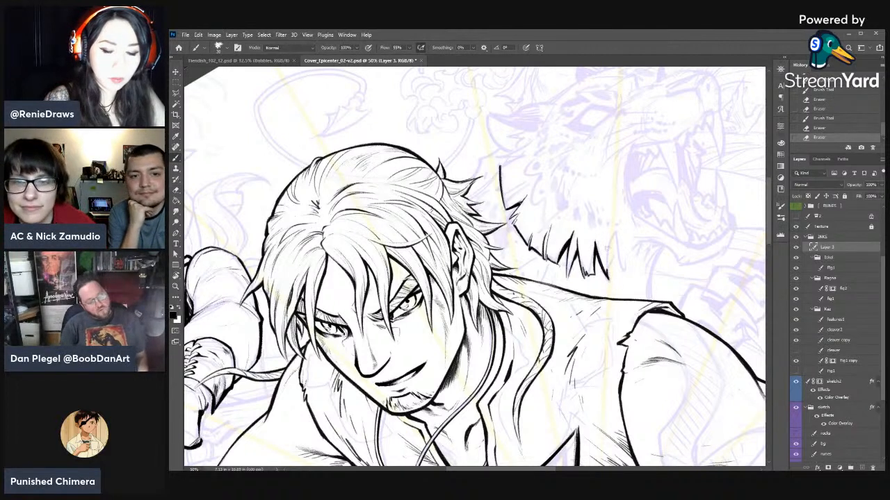
pyautogui.moveTo(606, 234); pyautogui.dragTo(610, 272)
pyautogui.press('e')
pyautogui.press('b')
pyautogui.moveTo(595, 244); pyautogui.dragTo(607, 271)
pyautogui.press('e')
pyautogui.moveTo(600, 258)
pyautogui.mouseDown()
pyautogui.moveTo(610, 274)
pyautogui.moveTo(624, 269)
pyautogui.mouseUp()
pyautogui.press('b')
pyautogui.press('e')
pyautogui.press('b')
pyautogui.press('e')
# - Finish the last cheek tufts near the big cat's jaw and mark small fur ticks beneath its mouth
pyautogui.moveTo(610, 248)
pyautogui.mouseDown()
pyautogui.moveTo(625, 309)
pyautogui.moveTo(610, 330)
pyautogui.mouseUp()
pyautogui.press('r')
pyautogui.press('b')
pyautogui.press('e')
pyautogui.press('b')
pyautogui.press('e')
pyautogui.press('b')
pyautogui.moveTo(614, 330)
pyautogui.mouseDown()
pyautogui.moveTo(603, 329)
pyautogui.moveTo(624, 307)
pyautogui.mouseUp()
pyautogui.press('e')
pyautogui.press('b')
pyautogui.press('e')
pyautogui.moveTo(631, 300)
pyautogui.mouseDown()
pyautogui.moveTo(625, 324)
pyautogui.moveTo(635, 316)
pyautogui.mouseUp()
pyautogui.press('b')
pyautogui.press('e')
pyautogui.moveTo(636, 309); pyautogui.dragTo(649, 312)
pyautogui.moveTo(642, 310); pyautogui.dragTo(636, 312)
pyautogui.press('b')
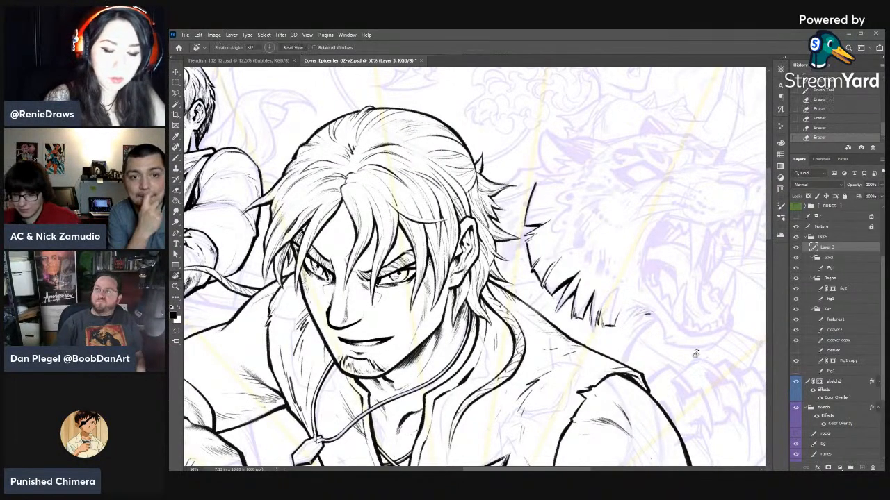
# - Ink the upper edge of the big cat's ruff toward its ear and thin the strokes with the eraser
pyautogui.press('r')
pyautogui.moveTo(567, 159)
pyautogui.mouseDown()
pyautogui.moveTo(604, 215)
pyautogui.moveTo(599, 350)
pyautogui.moveTo(569, 347)
pyautogui.moveTo(585, 268)
pyautogui.moveTo(582, 298)
pyautogui.mouseUp()
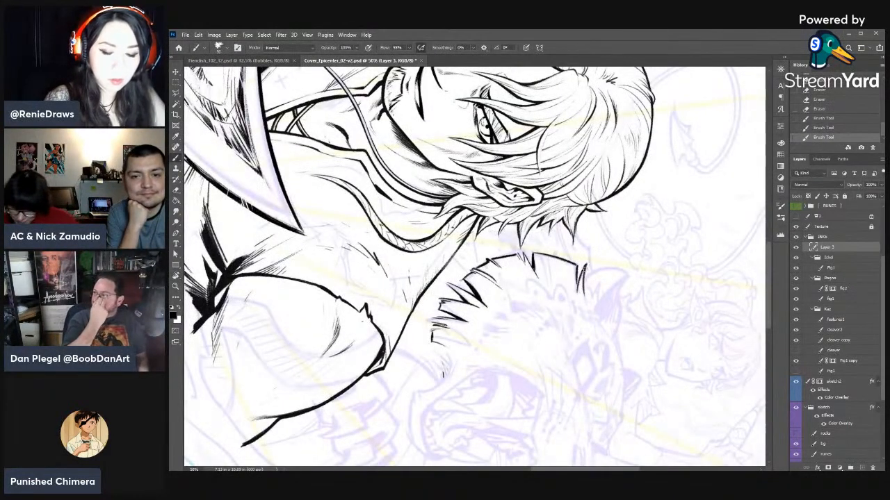
pyautogui.press('e')
pyautogui.moveTo(588, 267); pyautogui.dragTo(585, 303)
pyautogui.moveTo(582, 267); pyautogui.dragTo(578, 294)
pyautogui.press('b')
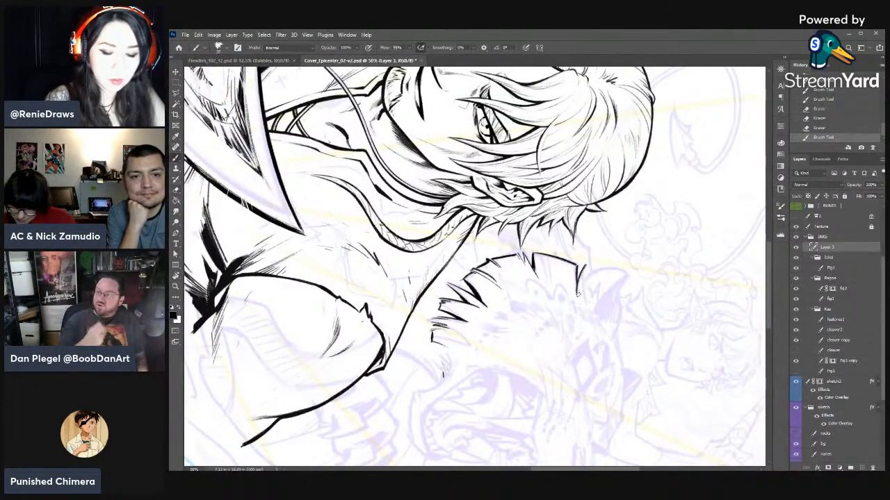
pyautogui.press('e')
pyautogui.moveTo(586, 264); pyautogui.dragTo(582, 280)
pyautogui.moveTo(585, 266)
pyautogui.mouseDown()
pyautogui.moveTo(587, 301)
pyautogui.moveTo(588, 273)
pyautogui.moveTo(578, 288)
pyautogui.mouseUp()
pyautogui.press('b')
pyautogui.press('e')
pyautogui.press('b')
pyautogui.moveTo(531, 253)
pyautogui.mouseDown()
pyautogui.moveTo(534, 268)
pyautogui.moveTo(477, 224)
pyautogui.mouseUp()
pyautogui.press('r')
pyautogui.press('e')
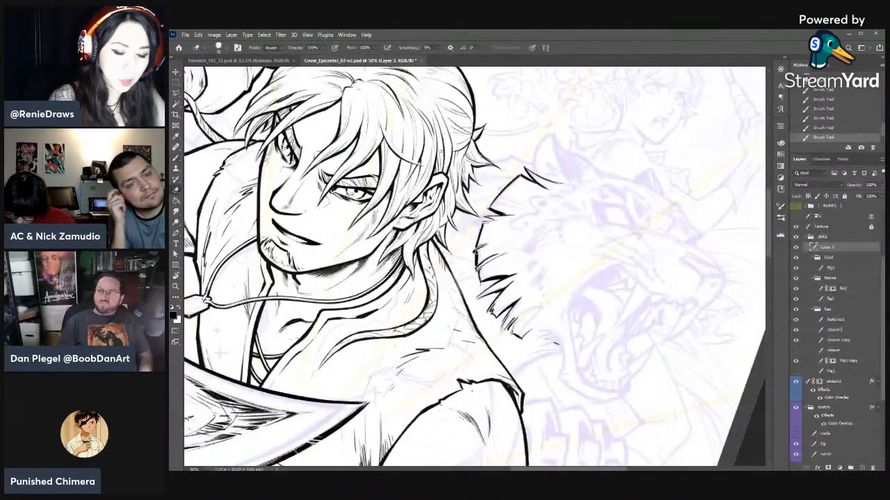
# - Ink the back curve of the big cat's open mouth from the upper lip down to the lower jaw
pyautogui.press('b')
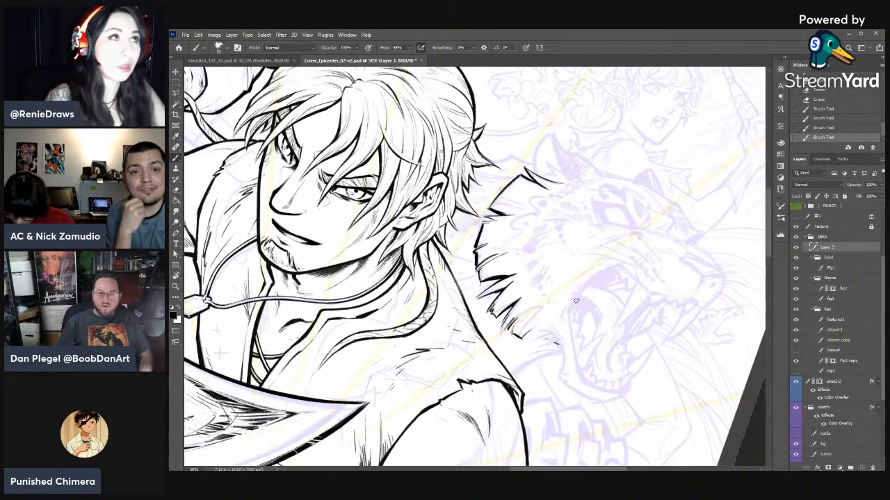
pyautogui.press('r')
pyautogui.moveTo(616, 298)
pyautogui.mouseDown()
pyautogui.moveTo(624, 270)
pyautogui.moveTo(590, 183)
pyautogui.moveTo(572, 208)
pyautogui.moveTo(576, 242)
pyautogui.mouseUp()
pyautogui.press('e')
pyautogui.press('b')
pyautogui.moveTo(574, 226)
pyautogui.mouseDown()
pyautogui.moveTo(580, 304)
pyautogui.moveTo(572, 314)
pyautogui.mouseUp()
pyautogui.press('r')
pyautogui.press('b')
pyautogui.moveTo(575, 296); pyautogui.dragTo(572, 310)
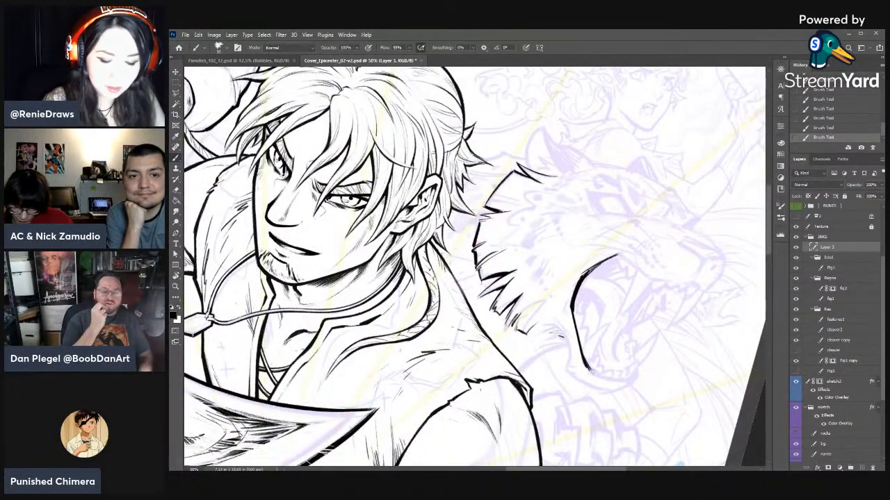
pyautogui.moveTo(585, 363); pyautogui.dragTo(601, 379)
# - Extend the mouth line along the big cat's lower jaw toward its chin
pyautogui.press('e')
pyautogui.press('r')
pyautogui.moveTo(658, 342); pyautogui.dragTo(614, 406)
pyautogui.press('space')
pyautogui.moveTo(554, 373)
pyautogui.mouseDown()
pyautogui.moveTo(542, 319)
pyautogui.moveTo(546, 246)
pyautogui.moveTo(560, 222)
pyautogui.moveTo(543, 243)
pyautogui.mouseUp()
pyautogui.press('b')
pyautogui.moveTo(542, 232); pyautogui.dragTo(544, 238)
pyautogui.moveTo(545, 226); pyautogui.dragTo(544, 241)
pyautogui.moveTo(544, 227); pyautogui.dragTo(544, 242)
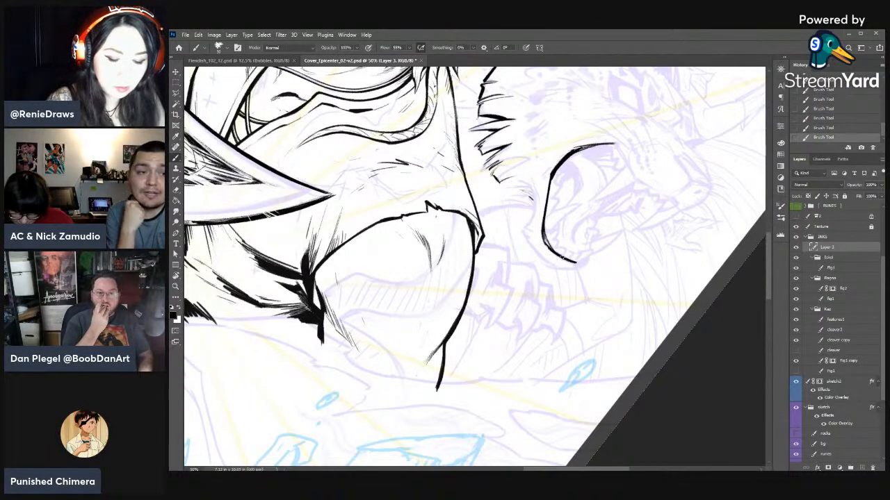
pyautogui.press('r')
pyautogui.moveTo(566, 259); pyautogui.dragTo(598, 173)
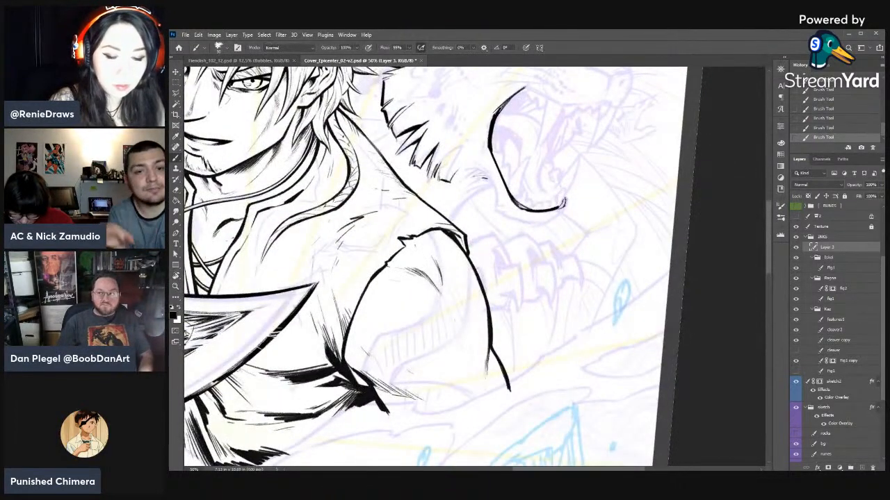
# - Clean up the end of the big cat's lower-jaw mouth line at the chin with the eraser
pyautogui.press('r')
pyautogui.moveTo(587, 215); pyautogui.dragTo(564, 353)
pyautogui.press('e')
pyautogui.moveTo(548, 300); pyautogui.dragTo(564, 325)
pyautogui.press('b')
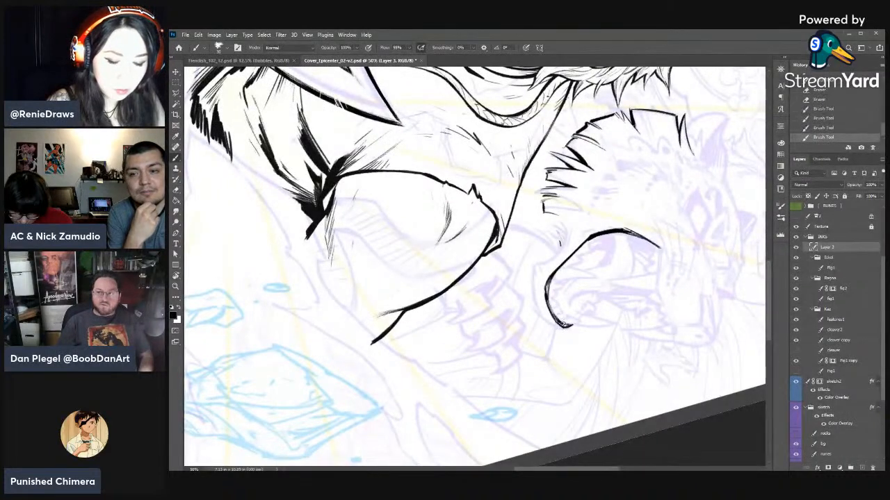
# - Ink the front tip of the big cat's chin, closing the end of the lower-jaw line
pyautogui.press('r')
pyautogui.moveTo(546, 291); pyautogui.dragTo(517, 246)
pyautogui.press('b')
pyautogui.press('r')
pyautogui.moveTo(627, 243)
pyautogui.mouseDown()
pyautogui.moveTo(627, 204)
pyautogui.moveTo(464, 208)
pyautogui.moveTo(468, 217)
pyautogui.moveTo(477, 203)
pyautogui.mouseUp()
pyautogui.press('e')
pyautogui.press('b')
pyautogui.moveTo(465, 212); pyautogui.dragTo(490, 202)
pyautogui.moveTo(473, 205); pyautogui.dragTo(492, 203)
# - Ink the underside of the big cat's lower jaw from the chin back to the cheek tufts, thinning it with the eraser
pyautogui.press('r')
pyautogui.moveTo(633, 203); pyautogui.dragTo(609, 376)
pyautogui.moveTo(533, 242)
pyautogui.mouseDown()
pyautogui.moveTo(542, 267)
pyautogui.moveTo(540, 255)
pyautogui.mouseUp()
pyautogui.press('e')
pyautogui.press('b')
pyautogui.press('e')
pyautogui.press('b')
pyautogui.press('e')
pyautogui.moveTo(544, 266)
pyautogui.mouseDown()
pyautogui.moveTo(533, 253)
pyautogui.moveTo(546, 200)
pyautogui.moveTo(538, 212)
pyautogui.mouseUp()
pyautogui.press('r')
pyautogui.press('b')
pyautogui.press('e')
pyautogui.moveTo(530, 221); pyautogui.dragTo(539, 213)
pyautogui.moveTo(533, 219); pyautogui.dragTo(537, 216)
pyautogui.press('b')
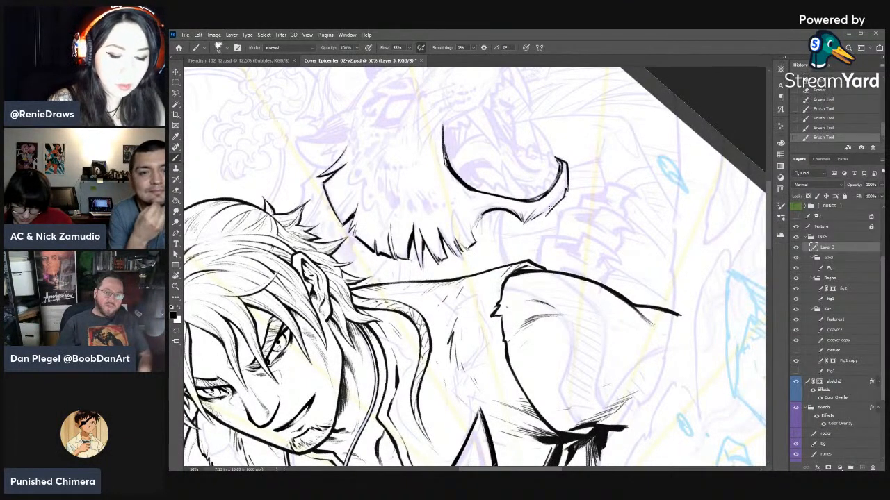
# - Erase stray ink beneath the big cat's chin and save the document
pyautogui.press('e')
pyautogui.moveTo(562, 199); pyautogui.dragTo(547, 222)
pyautogui.moveTo(549, 221)
pyautogui.mouseDown()
pyautogui.moveTo(563, 200)
pyautogui.moveTo(555, 203)
pyautogui.mouseUp()
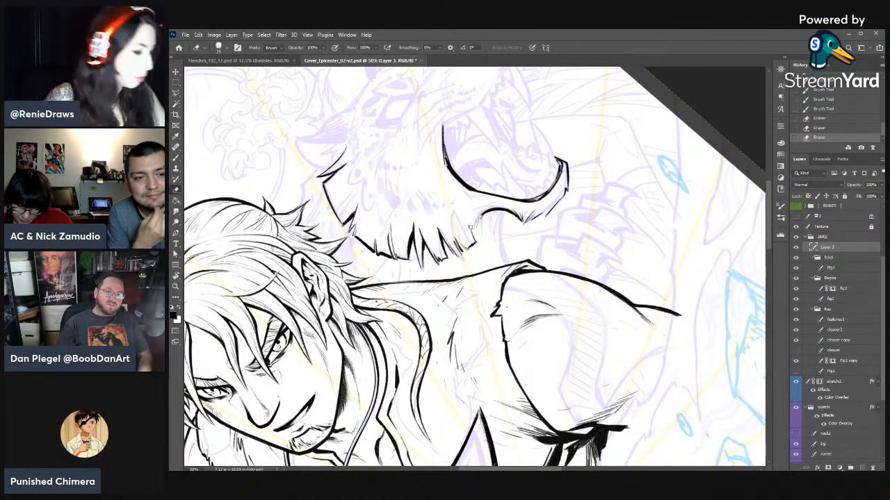
pyautogui.hotkey('ctrl', 's')
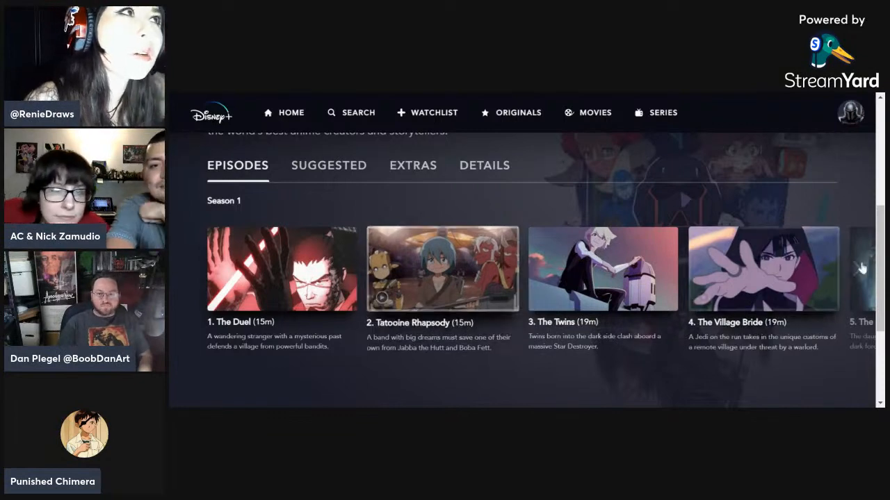
# - Switch to Disney+ and look through the Season 1 episodes up to Akakiri, returning to The Duel
pyautogui.click(857, 268)
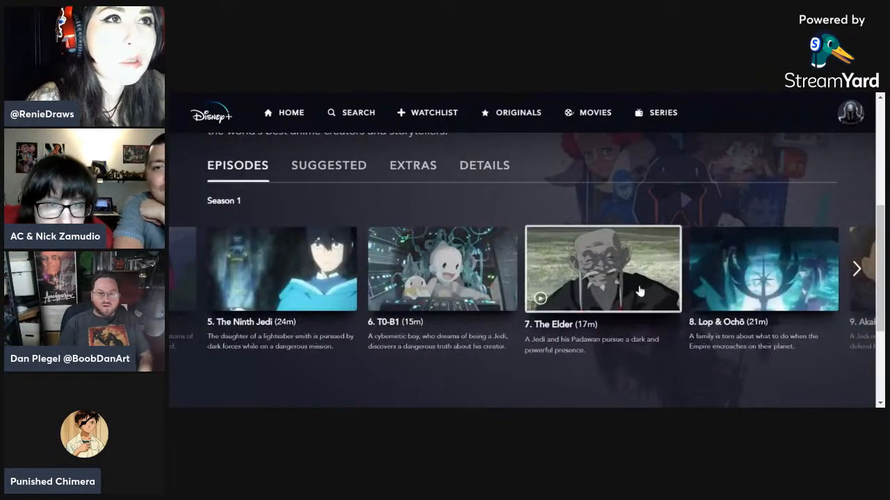
pyautogui.click(855, 269)
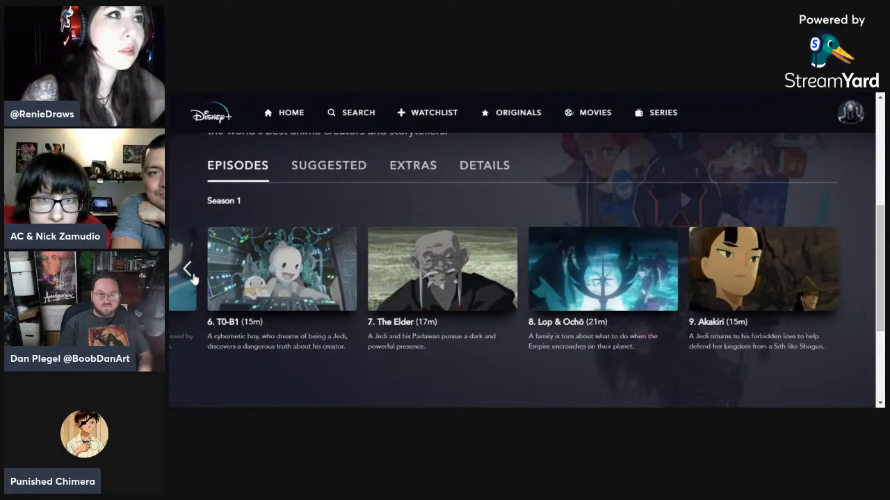
pyautogui.click(188, 269)
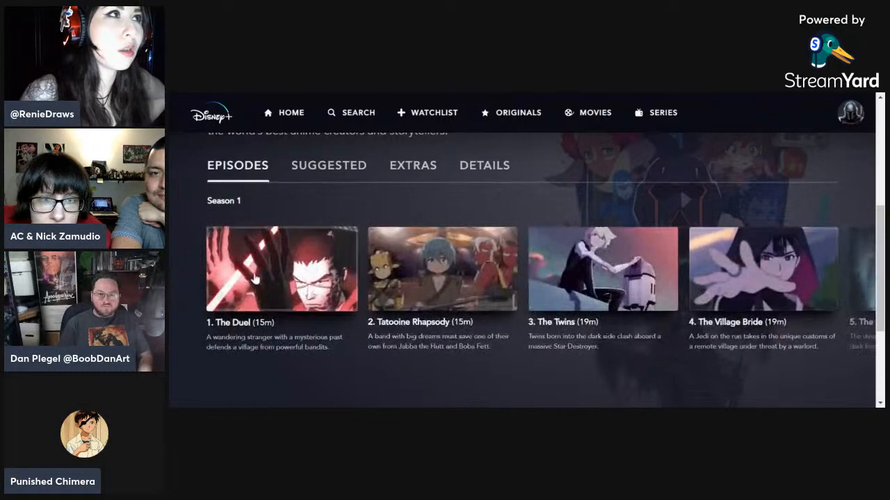
pyautogui.click(282, 281)
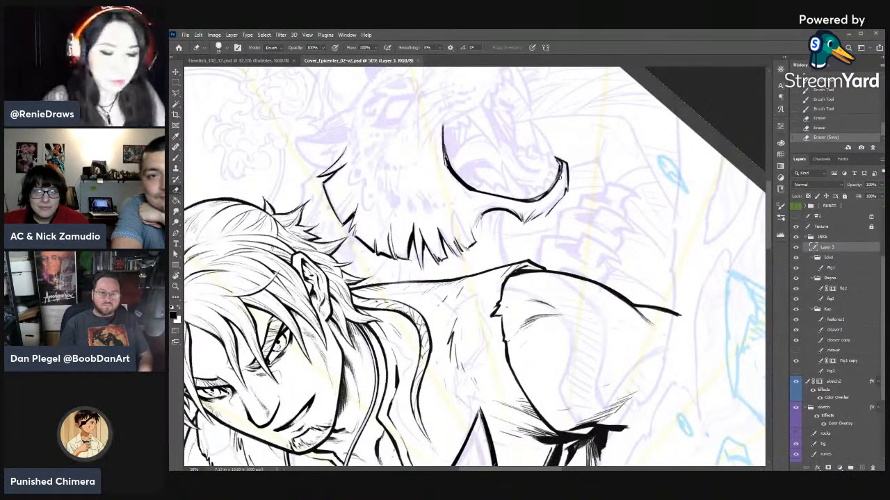
# - Return to Photoshop and roughen the big cat's lower jaw edge with short fur strokes, trimming them with the eraser
pyautogui.press('b')
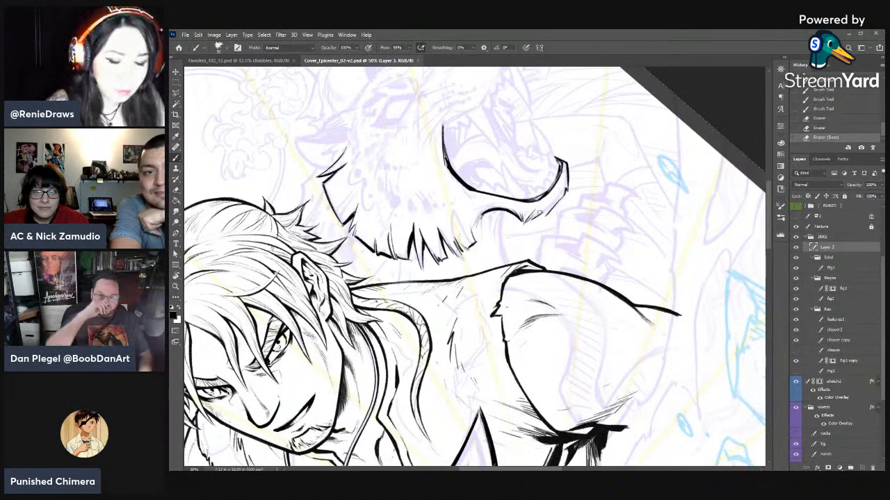
pyautogui.moveTo(528, 222); pyautogui.dragTo(534, 217)
pyautogui.moveTo(531, 221); pyautogui.dragTo(545, 215)
pyautogui.moveTo(533, 219)
pyautogui.mouseDown()
pyautogui.moveTo(545, 214)
pyautogui.moveTo(539, 220)
pyautogui.mouseUp()
pyautogui.press('e')
pyautogui.moveTo(548, 216); pyautogui.dragTo(537, 220)
pyautogui.press('b')
pyautogui.press('e')
# - Ink further fur ticks along the underside of the chin toward its front tip
pyautogui.press('r')
pyautogui.moveTo(571, 231)
pyautogui.mouseDown()
pyautogui.moveTo(612, 331)
pyautogui.moveTo(587, 362)
pyautogui.mouseUp()
pyautogui.moveTo(553, 290)
pyautogui.mouseDown()
pyautogui.moveTo(551, 281)
pyautogui.moveTo(561, 295)
pyautogui.mouseUp()
pyautogui.press('b')
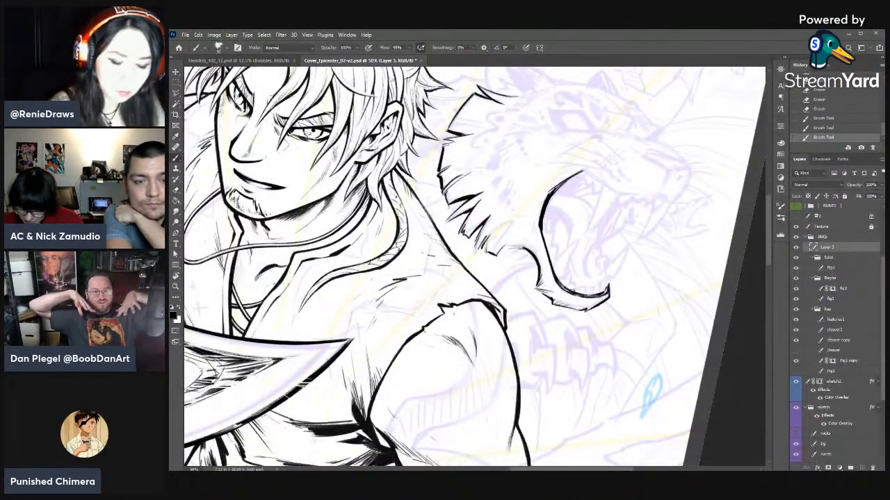
pyautogui.press('e')
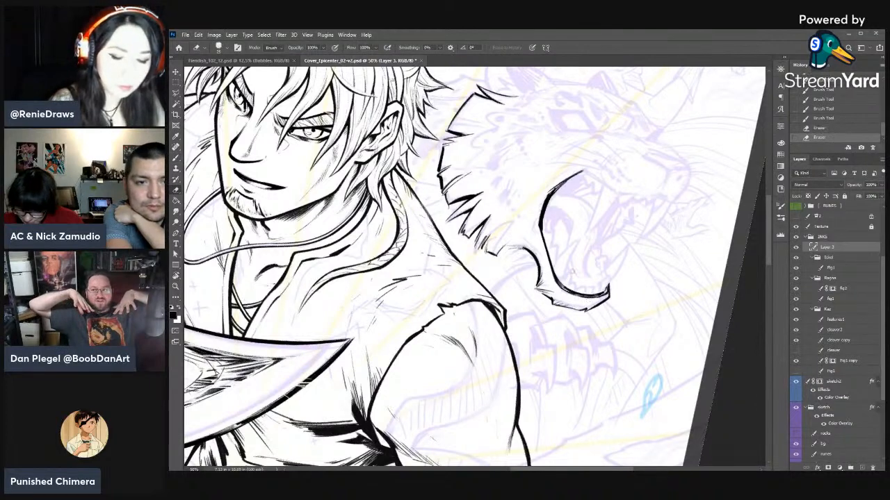
pyautogui.press('r')
pyautogui.moveTo(618, 275); pyautogui.dragTo(584, 168)
pyautogui.press('b')
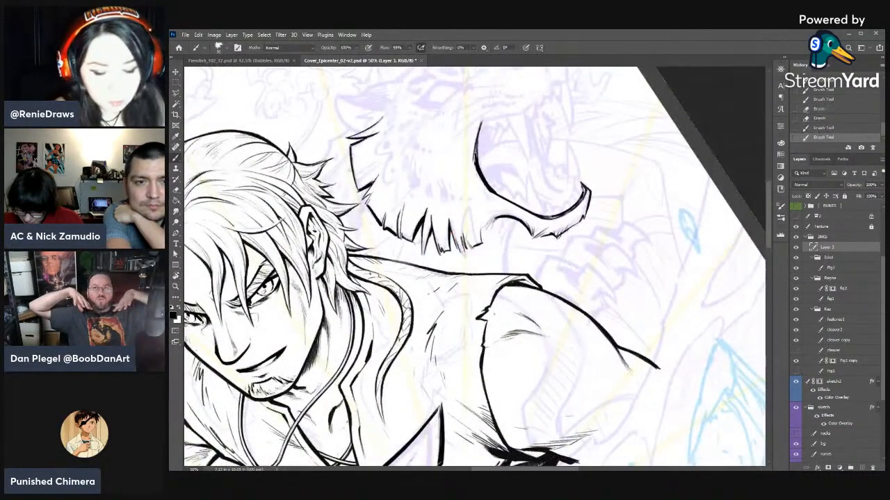
pyautogui.moveTo(582, 218); pyautogui.dragTo(556, 238)
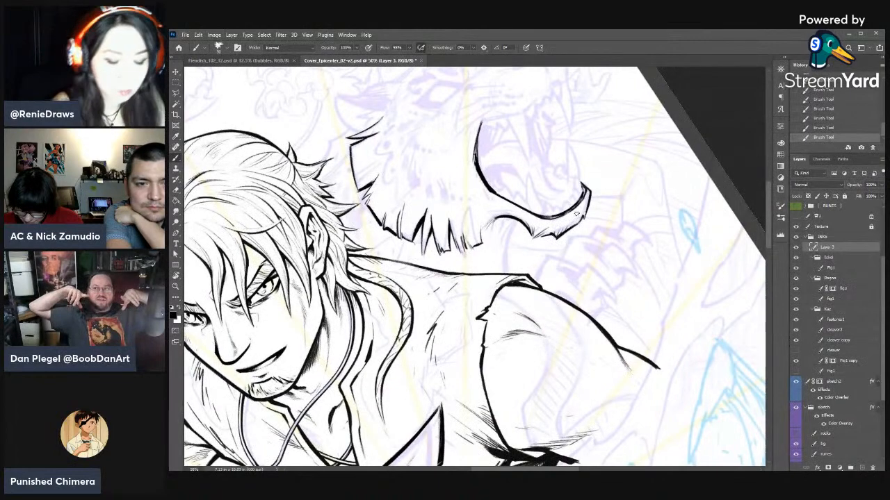
# - Refine the curve where the big cat's jaw meets its throat, thinning the strokes with the eraser
pyautogui.press('r')
pyautogui.moveTo(626, 234); pyautogui.dragTo(645, 312)
pyautogui.moveTo(616, 203)
pyautogui.mouseDown()
pyautogui.moveTo(548, 147)
pyautogui.moveTo(465, 154)
pyautogui.mouseUp()
pyautogui.press('e')
pyautogui.moveTo(466, 209); pyautogui.dragTo(456, 223)
pyautogui.moveTo(463, 211); pyautogui.dragTo(455, 226)
pyautogui.moveTo(462, 210); pyautogui.dragTo(460, 221)
pyautogui.press('b')
pyautogui.press('e')
pyautogui.moveTo(466, 209); pyautogui.dragTo(459, 225)
pyautogui.press('b')
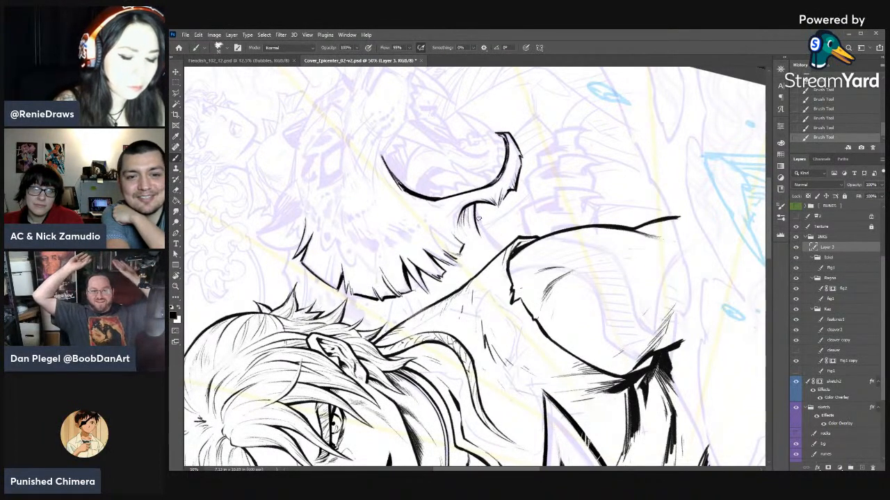
# - Ink the throat line from the big cat's jaw down to the man's shoulder and add fur ticks beside it
pyautogui.moveTo(477, 208); pyautogui.dragTo(495, 241)
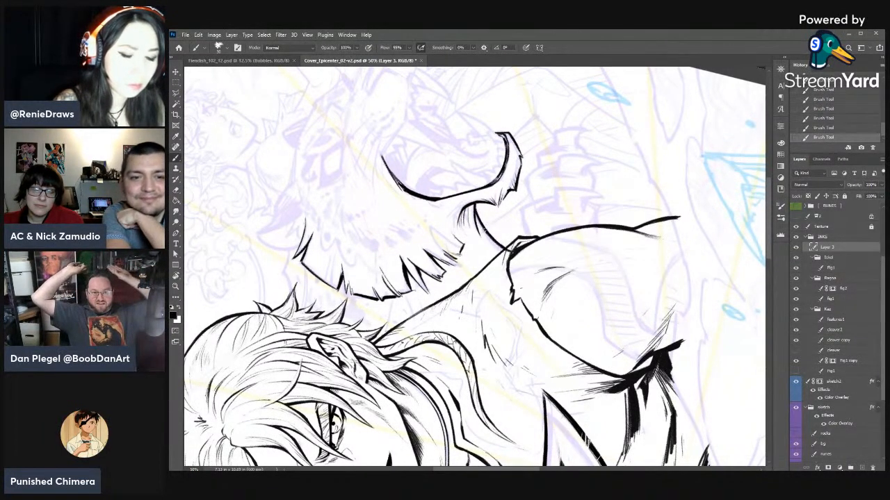
pyautogui.press('e')
pyautogui.press('b')
pyautogui.moveTo(463, 206); pyautogui.dragTo(464, 207)
pyautogui.moveTo(457, 230)
pyautogui.mouseDown()
pyautogui.moveTo(466, 208)
pyautogui.moveTo(469, 221)
pyautogui.mouseUp()
pyautogui.moveTo(465, 239)
pyautogui.mouseDown()
pyautogui.moveTo(472, 226)
pyautogui.moveTo(523, 227)
pyautogui.moveTo(531, 237)
pyautogui.mouseUp()
# - Thin the throat line and the fur ticks behind the jaw with the eraser and touch them up with the brush
pyautogui.press('r')
pyautogui.press('e')
pyautogui.moveTo(542, 246); pyautogui.dragTo(542, 253)
pyautogui.press('r')
pyautogui.moveTo(631, 235); pyautogui.dragTo(608, 176)
pyautogui.press('e')
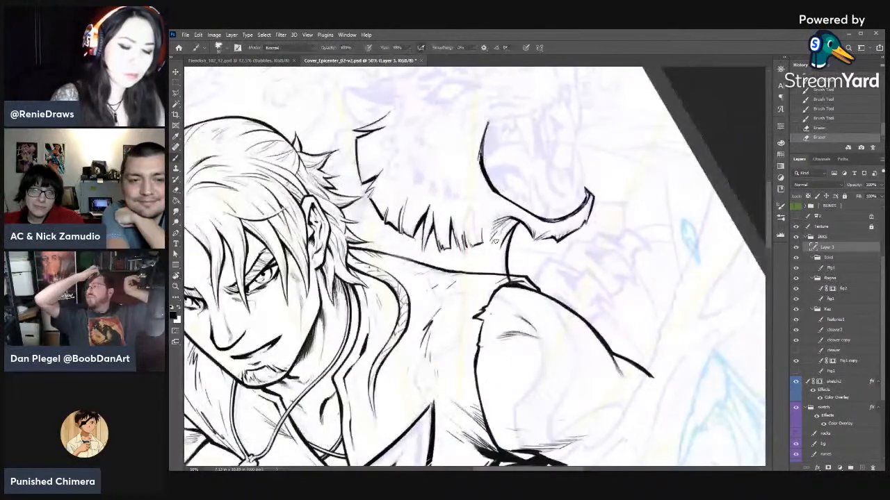
pyautogui.press('b')
pyautogui.moveTo(498, 250); pyautogui.dragTo(498, 274)
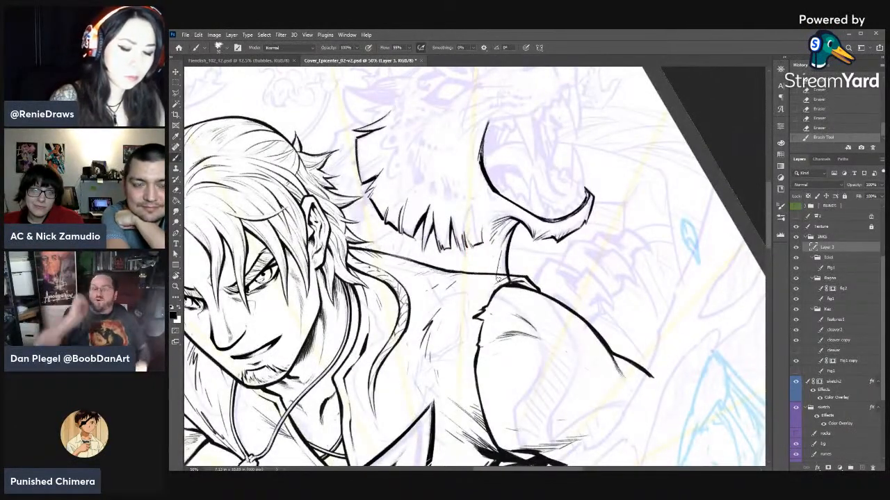
pyautogui.press('e')
pyautogui.moveTo(664, 313); pyautogui.dragTo(657, 388)
pyautogui.moveTo(505, 342); pyautogui.dragTo(624, 315)
# - Thicken the back contour of the big cat's ruff and trim its inner side with the eraser
pyautogui.press('b')
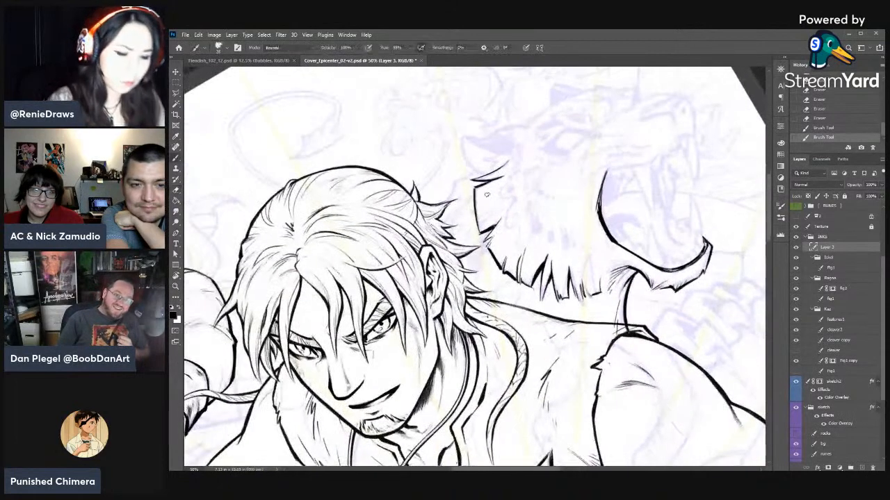
pyautogui.moveTo(474, 195); pyautogui.dragTo(476, 212)
pyautogui.press('e')
pyautogui.moveTo(478, 210); pyautogui.dragTo(478, 221)
pyautogui.moveTo(477, 202)
pyautogui.mouseDown()
pyautogui.moveTo(481, 223)
pyautogui.moveTo(509, 104)
pyautogui.moveTo(401, 221)
pyautogui.mouseUp()
# - Ink the neck fur line between the man's hair and the base of the big cat's ear
pyautogui.press('b')
pyautogui.press('r')
pyautogui.press('b')
pyautogui.press('b')
pyautogui.press('e')
pyautogui.press('b')
pyautogui.moveTo(404, 210); pyautogui.dragTo(411, 247)
pyautogui.press('e')
pyautogui.press('b')
pyautogui.press('r')
# - Outline the big cat's near ear from its base around the pointed tip and down the other side
pyautogui.moveTo(518, 188); pyautogui.dragTo(549, 118)
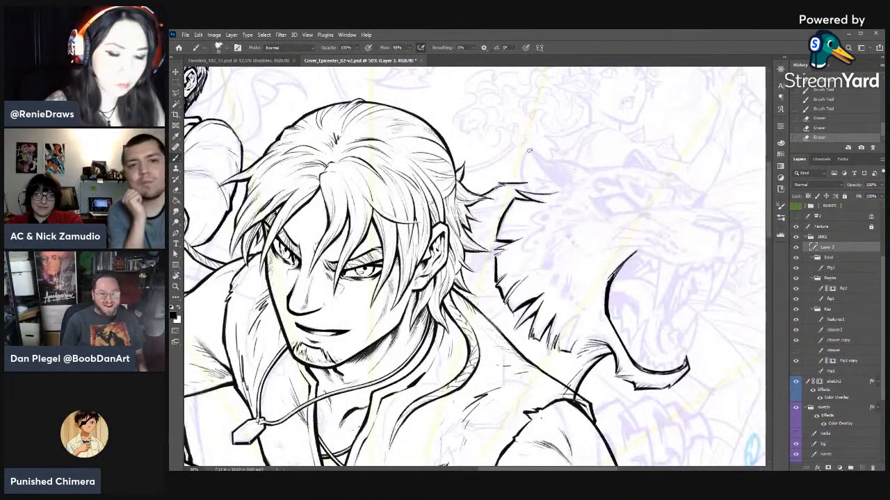
pyautogui.moveTo(529, 148)
pyautogui.mouseDown()
pyautogui.moveTo(522, 176)
pyautogui.moveTo(532, 193)
pyautogui.mouseUp()
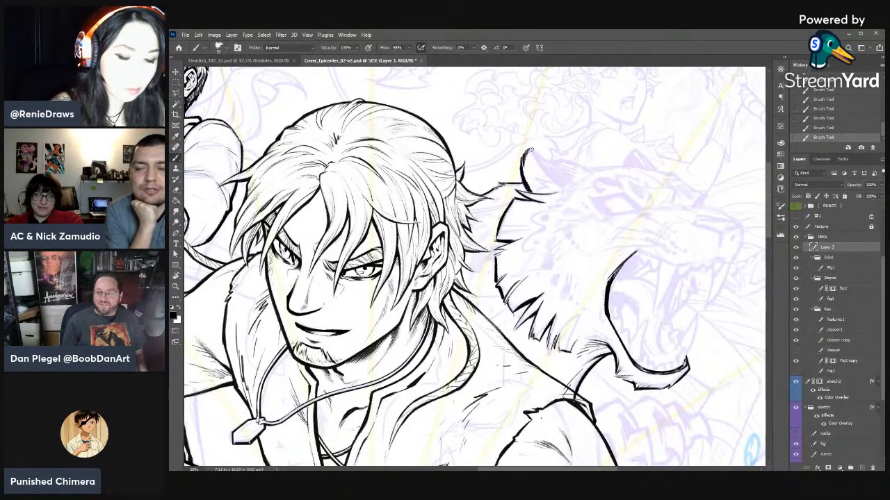
pyautogui.moveTo(530, 146); pyautogui.dragTo(542, 166)
pyautogui.press('e')
pyautogui.press('b')
pyautogui.moveTo(536, 156)
pyautogui.mouseDown()
pyautogui.moveTo(558, 186)
pyautogui.moveTo(569, 182)
pyautogui.mouseUp()
pyautogui.moveTo(533, 147)
pyautogui.mouseDown()
pyautogui.moveTo(635, 243)
pyautogui.moveTo(602, 232)
pyautogui.mouseUp()
pyautogui.press('r')
pyautogui.press('e')
pyautogui.moveTo(603, 235)
pyautogui.mouseDown()
pyautogui.moveTo(603, 227)
pyautogui.moveTo(613, 256)
pyautogui.mouseUp()
pyautogui.moveTo(613, 256)
pyautogui.mouseDown()
pyautogui.moveTo(593, 154)
pyautogui.moveTo(588, 178)
pyautogui.mouseUp()
# - Ink heavy tapered fur strokes along the ear's forehead-side edge, sharpening them with the eraser
pyautogui.press('b')
pyautogui.moveTo(583, 167); pyautogui.dragTo(590, 185)
pyautogui.moveTo(585, 160)
pyautogui.mouseDown()
pyautogui.moveTo(611, 200)
pyautogui.moveTo(602, 173)
pyautogui.moveTo(612, 204)
pyautogui.mouseUp()
pyautogui.press('e')
pyautogui.moveTo(602, 174); pyautogui.dragTo(613, 203)
pyautogui.press('b')
pyautogui.moveTo(604, 176)
pyautogui.mouseDown()
pyautogui.moveTo(614, 206)
pyautogui.moveTo(599, 175)
pyautogui.mouseUp()
pyautogui.moveTo(591, 168); pyautogui.dragTo(603, 180)
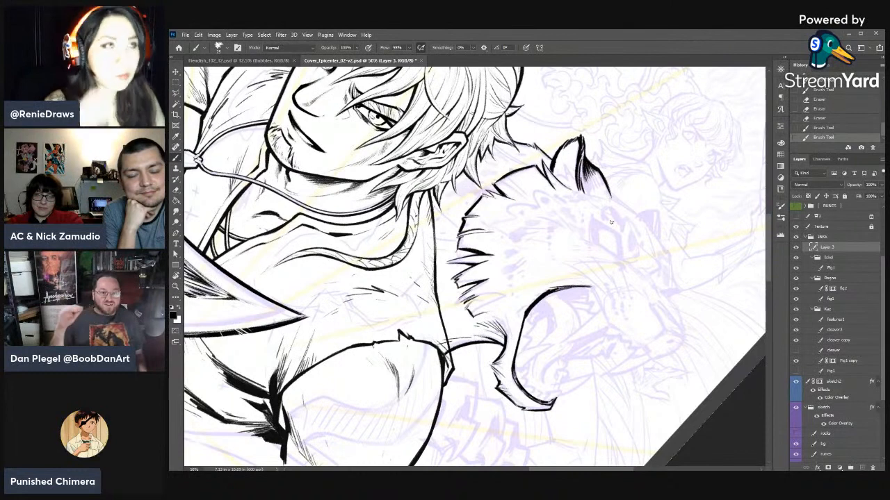
# - Fill in a dark marking near the base of the ear's forehead-side edge
pyautogui.press('r')
pyautogui.moveTo(616, 271); pyautogui.dragTo(613, 167)
pyautogui.press('b')
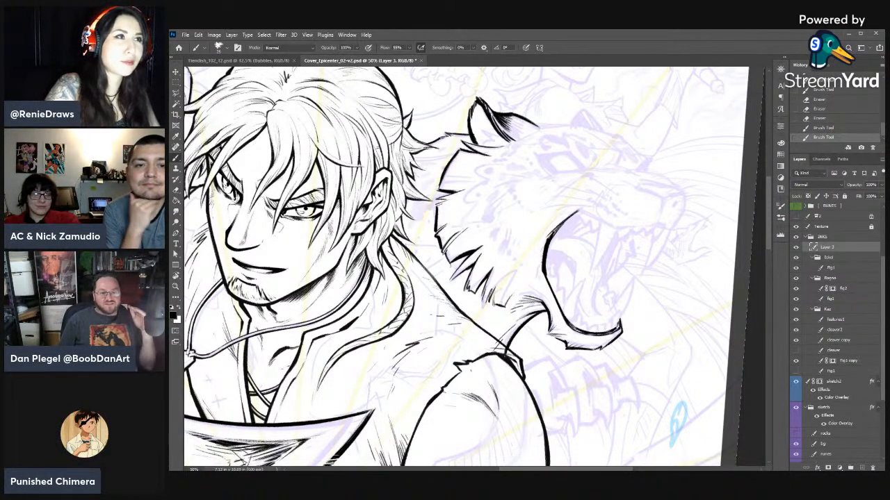
pyautogui.press('r')
pyautogui.moveTo(541, 131); pyautogui.dragTo(591, 173)
pyautogui.moveTo(552, 152); pyautogui.dragTo(561, 171)
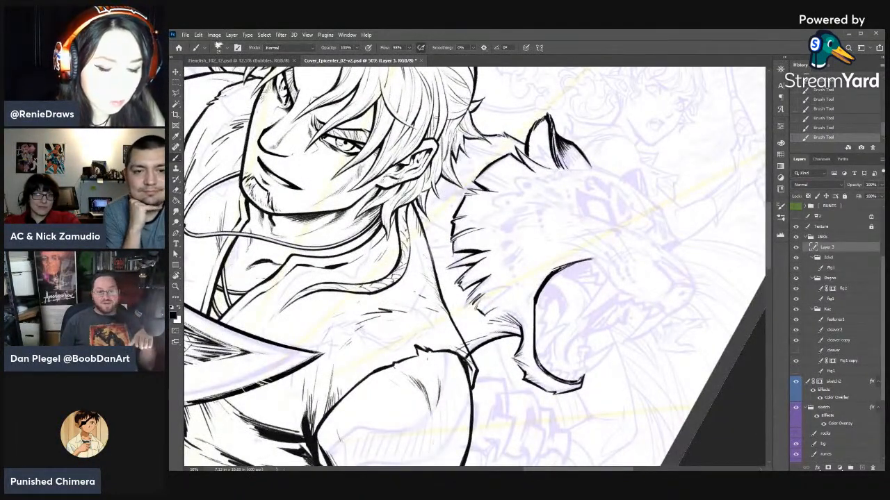
pyautogui.moveTo(564, 152); pyautogui.dragTo(570, 169)
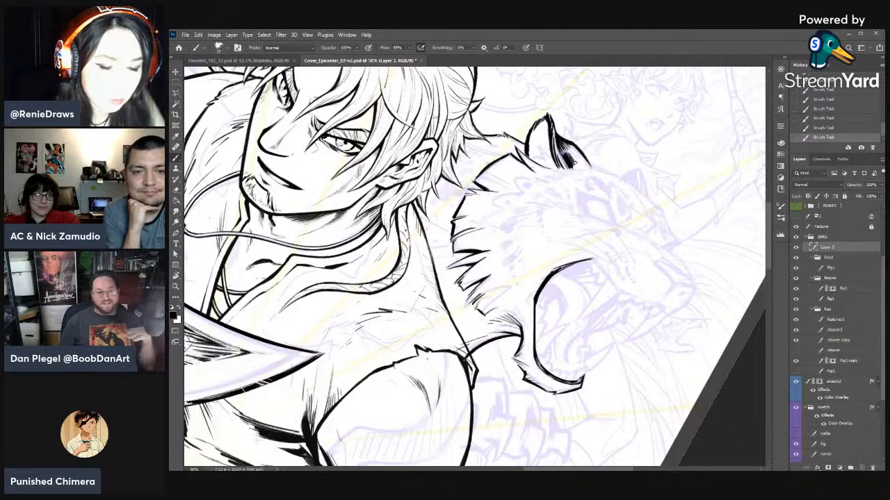
pyautogui.press('e')
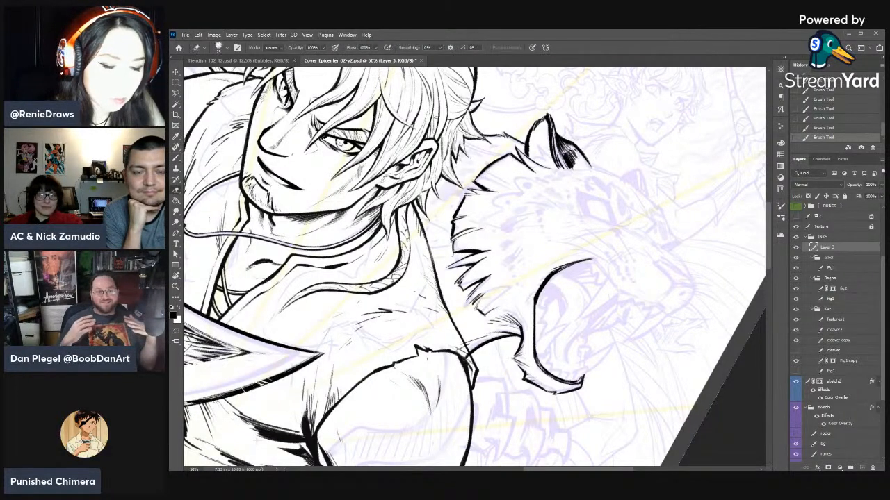
pyautogui.click(840, 99)
pyautogui.press('b')
pyautogui.moveTo(565, 146); pyautogui.dragTo(576, 167)
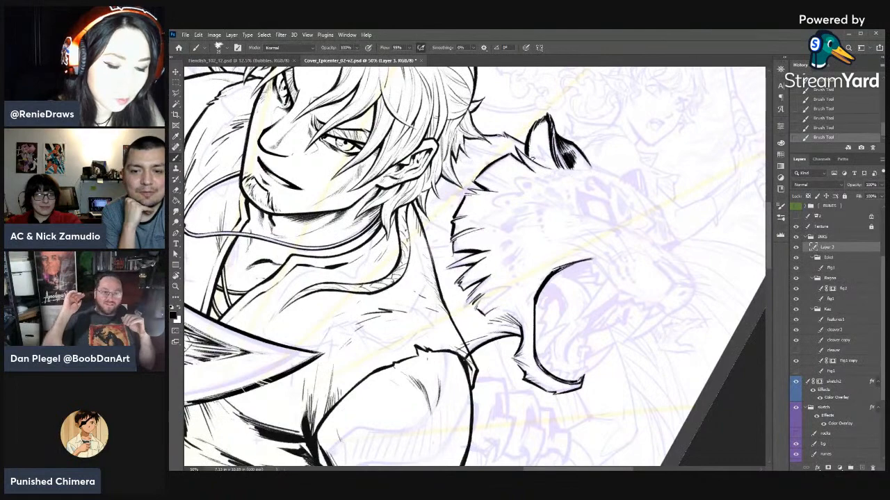
# - Step back through the latest ear strokes and finish the fur tufts inside the big cat's ear
pyautogui.click(826, 99)
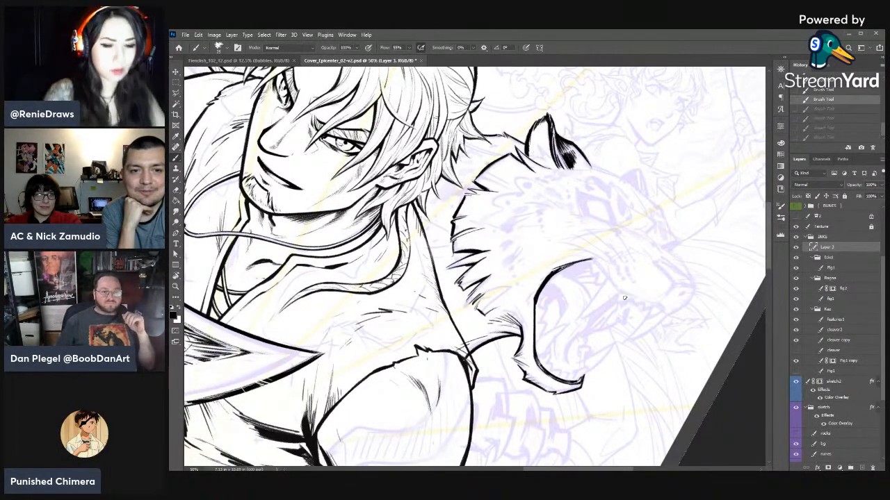
pyautogui.press('r')
pyautogui.moveTo(671, 340)
pyautogui.mouseDown()
pyautogui.moveTo(665, 160)
pyautogui.moveTo(533, 114)
pyautogui.mouseUp()
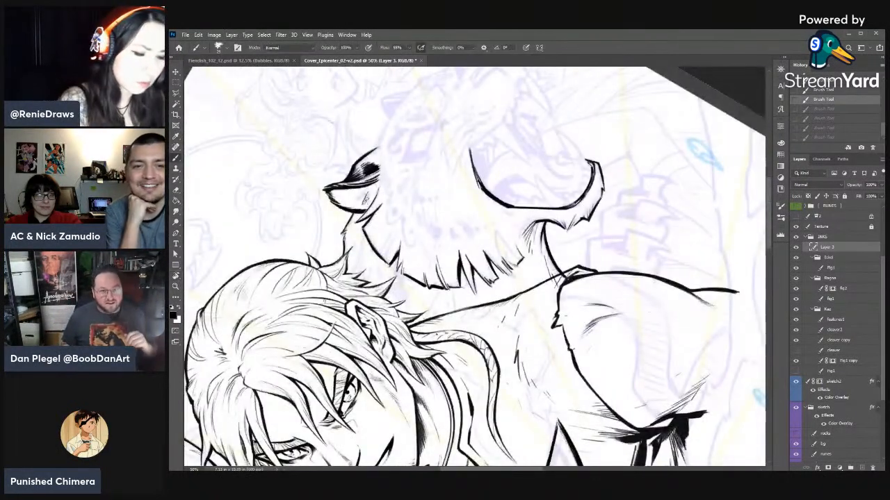
pyautogui.hotkey('ctrl', 'shift', 'z')
pyautogui.hotkey('ctrl', 'shift', 'z')
pyautogui.hotkey('ctrl', 'shift', 'z')
pyautogui.hotkey('ctrl', 'shift', 'z')
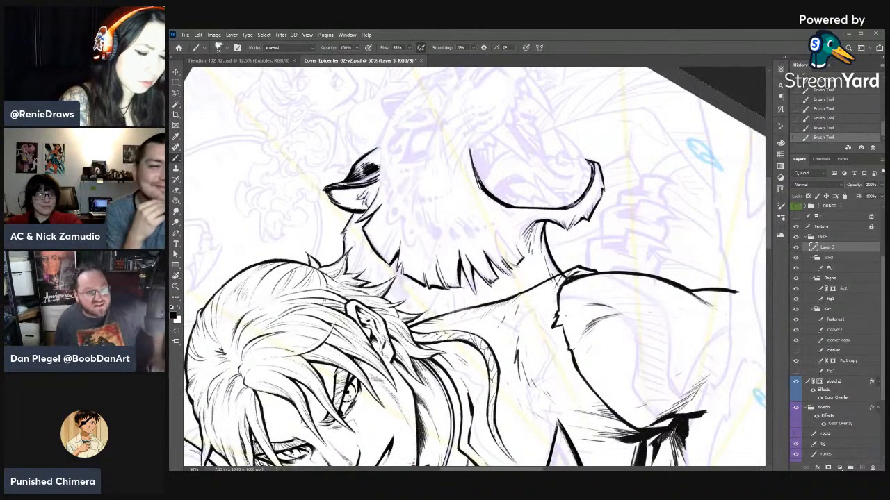
pyautogui.press('r')
pyautogui.moveTo(356, 193); pyautogui.dragTo(626, 325)
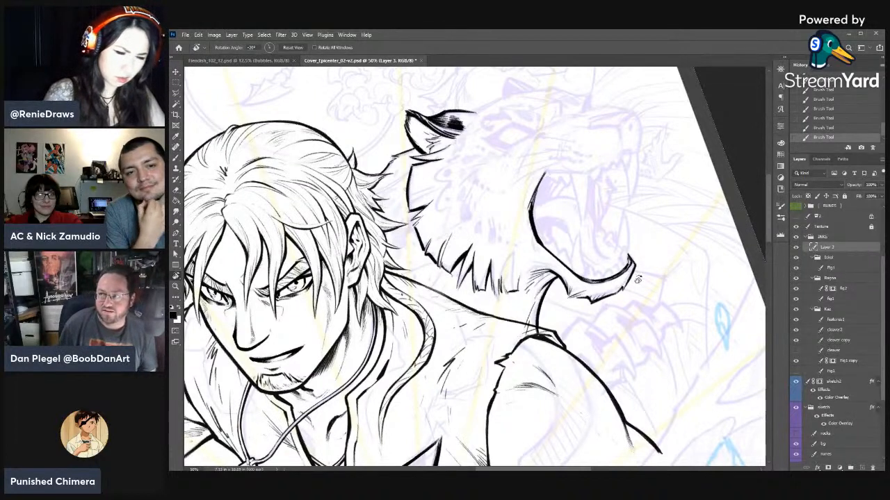
pyautogui.press('b')
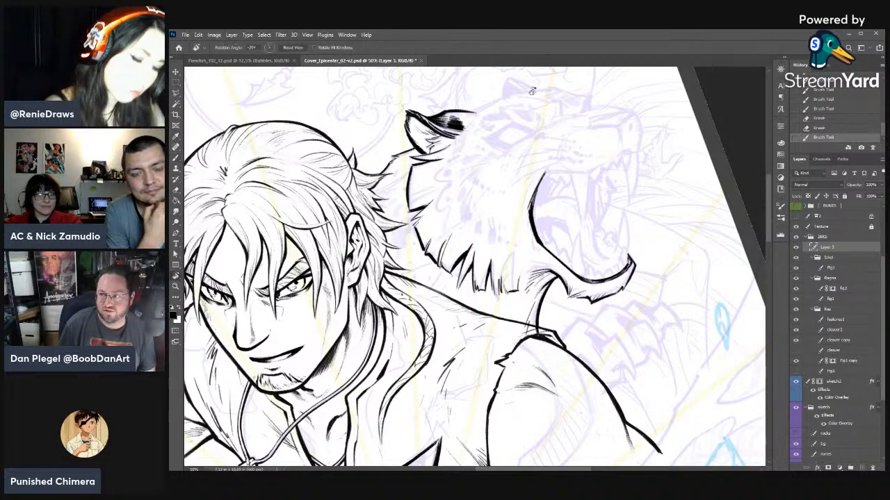
# - Rework the dark ear marking into separate fur streaks by alternating the brush and the eraser
pyautogui.press('r')
pyautogui.moveTo(567, 106); pyautogui.dragTo(650, 216)
pyautogui.press('e')
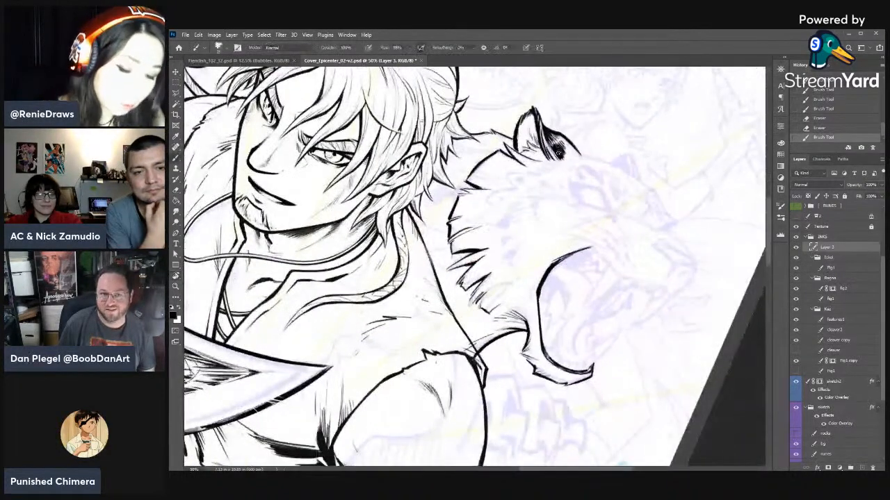
pyautogui.moveTo(562, 143)
pyautogui.mouseDown()
pyautogui.moveTo(560, 158)
pyautogui.moveTo(554, 144)
pyautogui.moveTo(564, 157)
pyautogui.mouseUp()
pyautogui.press('b')
pyautogui.press('e')
pyautogui.press('b')
pyautogui.moveTo(553, 146); pyautogui.dragTo(567, 157)
pyautogui.moveTo(558, 141); pyautogui.dragTo(566, 155)
pyautogui.moveTo(553, 145)
pyautogui.mouseDown()
pyautogui.moveTo(560, 157)
pyautogui.moveTo(564, 144)
pyautogui.moveTo(579, 154)
pyautogui.mouseUp()
pyautogui.press('e')
pyautogui.press('b')
pyautogui.press('e')
pyautogui.moveTo(572, 156); pyautogui.dragTo(566, 146)
pyautogui.moveTo(569, 157); pyautogui.dragTo(566, 149)
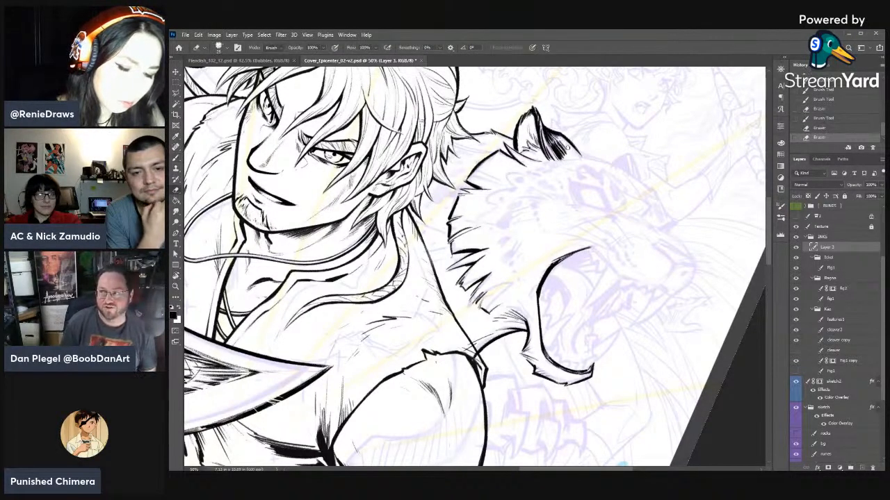
# - Ink heavy strokes at the near ear's base and the forehead contour running from it down towards the muzzle
pyautogui.press('b')
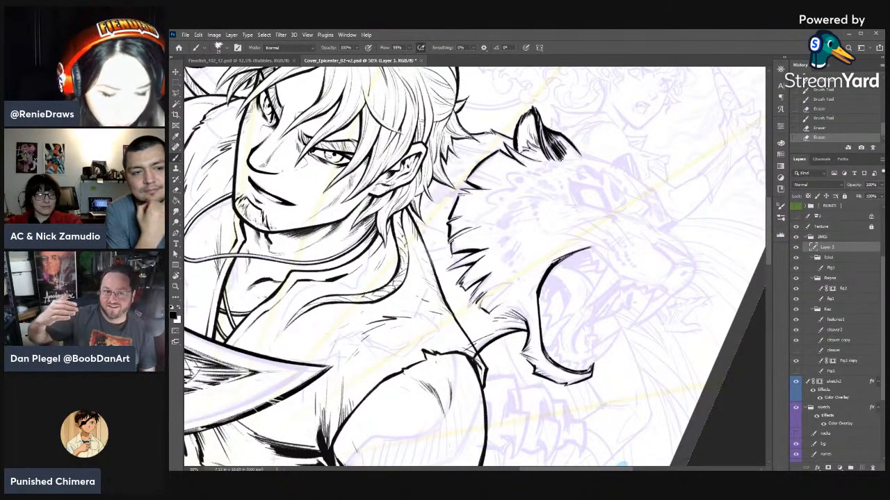
pyautogui.moveTo(542, 157); pyautogui.dragTo(548, 161)
pyautogui.moveTo(546, 157); pyautogui.dragTo(552, 162)
pyautogui.moveTo(550, 157); pyautogui.dragTo(559, 162)
pyautogui.moveTo(558, 155); pyautogui.dragTo(563, 161)
pyautogui.moveTo(563, 156)
pyautogui.mouseDown()
pyautogui.moveTo(582, 153)
pyautogui.moveTo(616, 163)
pyautogui.moveTo(658, 192)
pyautogui.mouseUp()
pyautogui.moveTo(622, 167); pyautogui.dragTo(659, 195)
# - Clean up and redraw the forehead line, and ink the dark far ear rising behind it
pyautogui.press('e')
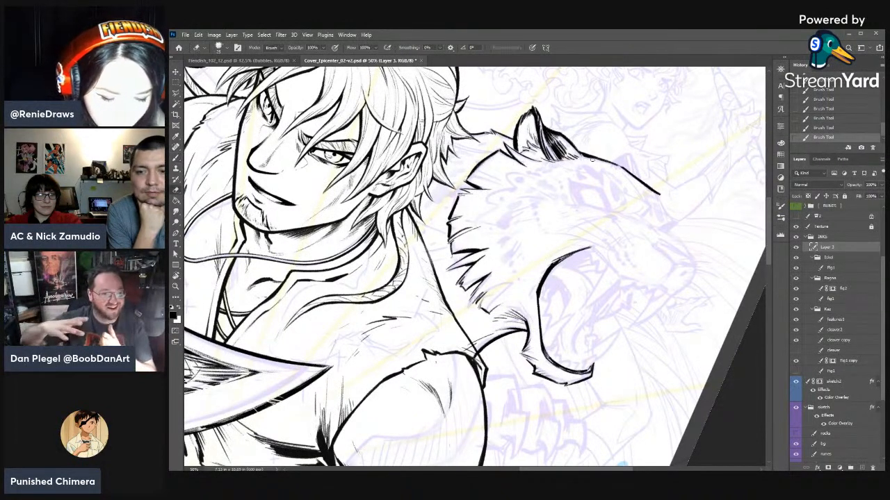
pyautogui.moveTo(592, 160)
pyautogui.mouseDown()
pyautogui.moveTo(584, 158)
pyautogui.moveTo(619, 166)
pyautogui.mouseUp()
pyautogui.press('b')
pyautogui.moveTo(581, 153); pyautogui.dragTo(621, 167)
pyautogui.press('e')
pyautogui.press('b')
pyautogui.moveTo(592, 157)
pyautogui.mouseDown()
pyautogui.moveTo(621, 166)
pyautogui.moveTo(622, 182)
pyautogui.moveTo(599, 192)
pyautogui.moveTo(589, 183)
pyautogui.moveTo(600, 173)
pyautogui.mouseUp()
pyautogui.press('r')
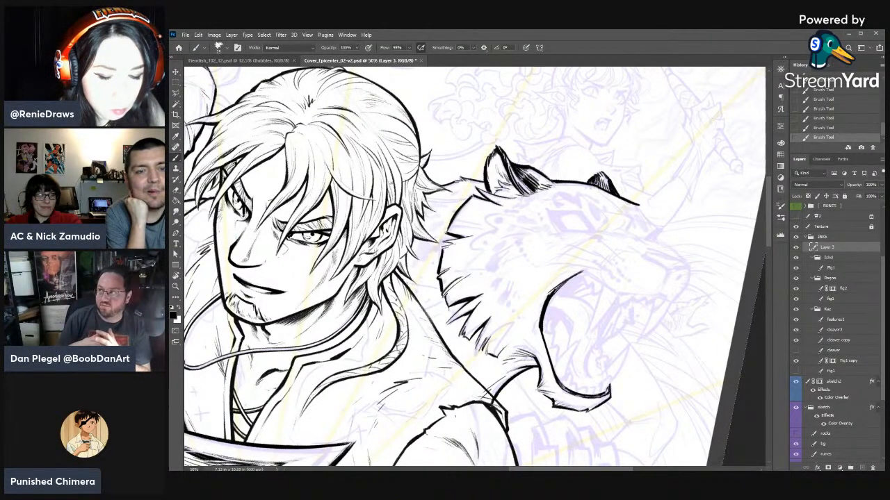
pyautogui.moveTo(593, 175)
pyautogui.mouseDown()
pyautogui.moveTo(599, 187)
pyautogui.moveTo(616, 171)
pyautogui.moveTo(651, 197)
pyautogui.mouseUp()
pyautogui.press('r')
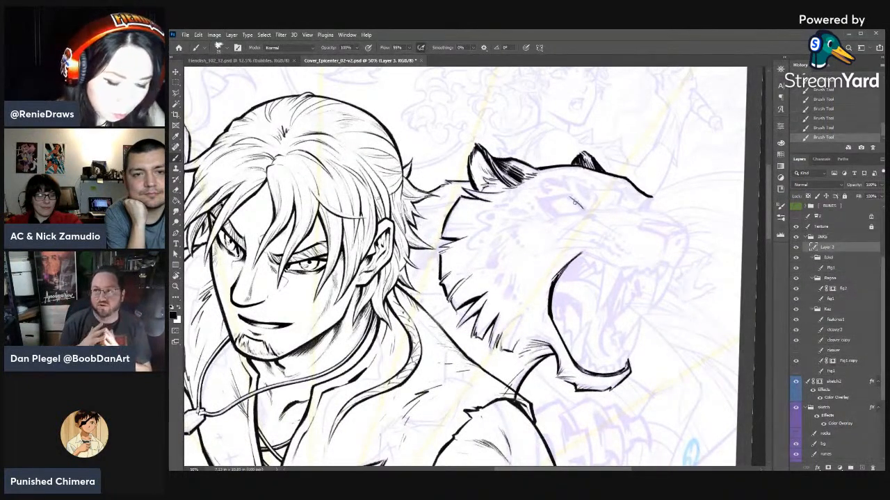
# - Ink the big cat's angular eye outline with heavy lid strokes, following the sketch
pyautogui.press('r')
pyautogui.moveTo(629, 252)
pyautogui.mouseDown()
pyautogui.moveTo(605, 148)
pyautogui.moveTo(550, 123)
pyautogui.mouseUp()
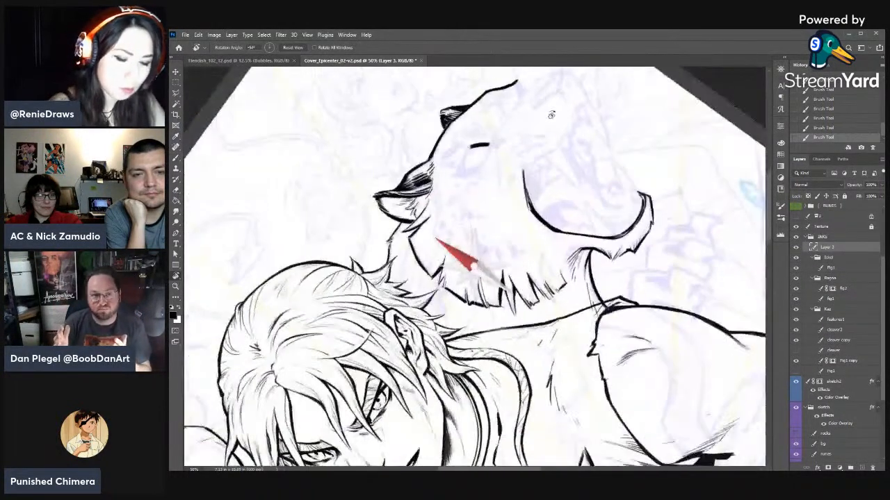
pyautogui.moveTo(471, 147); pyautogui.dragTo(458, 174)
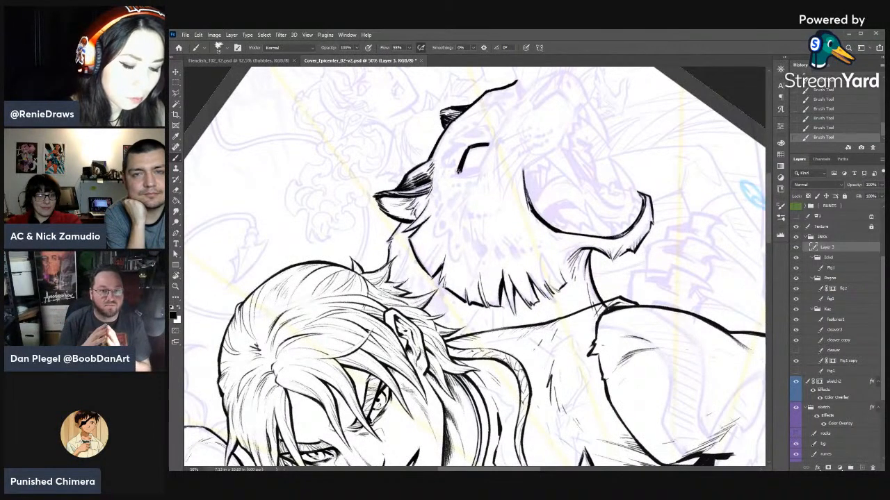
pyautogui.press('r')
pyautogui.moveTo(647, 148)
pyautogui.mouseDown()
pyautogui.moveTo(683, 272)
pyautogui.moveTo(629, 371)
pyautogui.mouseUp()
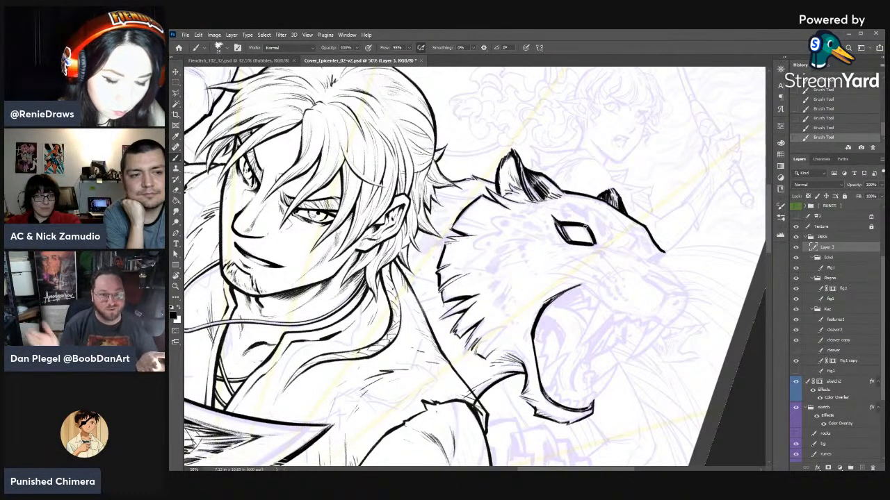
# - Ink the brow crease at the eye's inner corner and short fur strokes around the eye
pyautogui.moveTo(585, 226)
pyautogui.mouseDown()
pyautogui.moveTo(594, 243)
pyautogui.moveTo(579, 228)
pyautogui.moveTo(588, 237)
pyautogui.moveTo(447, 178)
pyautogui.mouseUp()
pyautogui.press('e')
pyautogui.press('b')
pyautogui.press('r')
pyautogui.moveTo(449, 178); pyautogui.dragTo(450, 184)
pyautogui.press('r')
pyautogui.moveTo(581, 176); pyautogui.dragTo(638, 325)
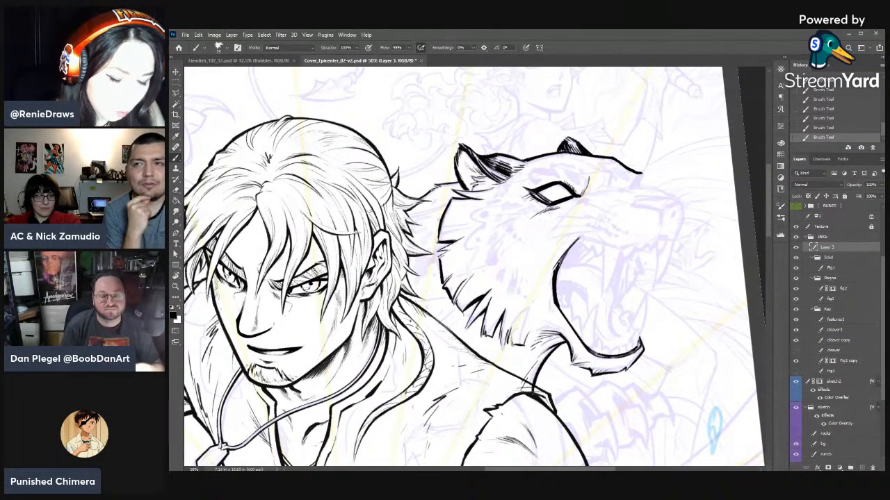
# - Rework the short fur strokes beneath the eye's lower lid by alternating the eraser and the brush
pyautogui.press('e')
pyautogui.moveTo(559, 207); pyautogui.dragTo(542, 213)
pyautogui.press('b')
pyautogui.moveTo(558, 207); pyautogui.dragTo(549, 211)
pyautogui.moveTo(559, 207)
pyautogui.mouseDown()
pyautogui.moveTo(550, 211)
pyautogui.moveTo(568, 202)
pyautogui.moveTo(550, 211)
pyautogui.mouseUp()
pyautogui.press('e')
pyautogui.press('b')
pyautogui.moveTo(560, 206); pyautogui.dragTo(554, 210)
pyautogui.moveTo(563, 205); pyautogui.dragTo(562, 207)
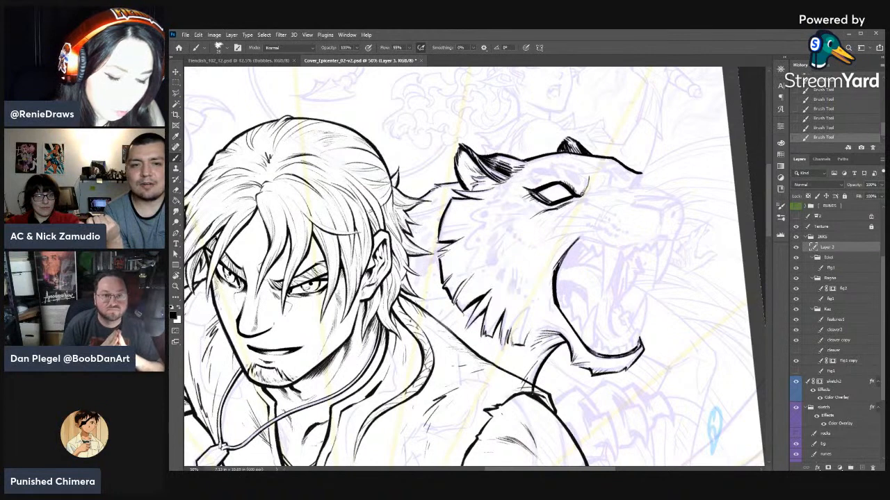
pyautogui.press('e')
pyautogui.press('b')
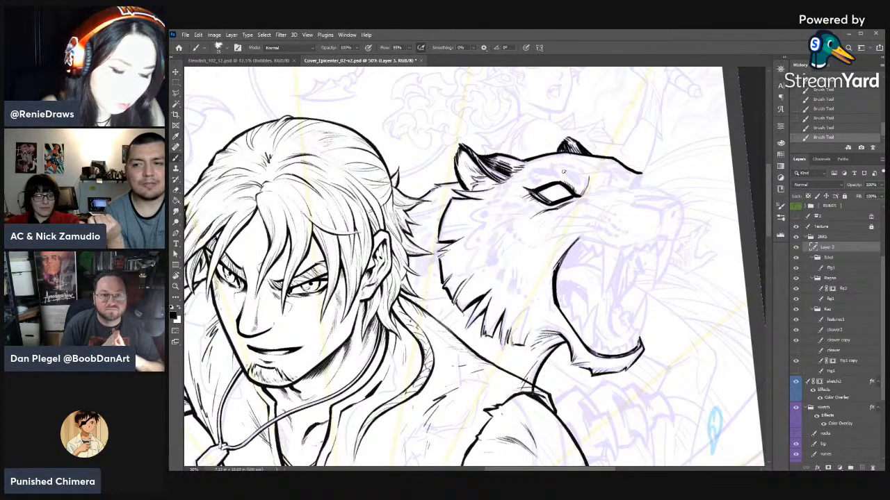
pyautogui.moveTo(535, 193); pyautogui.dragTo(552, 205)
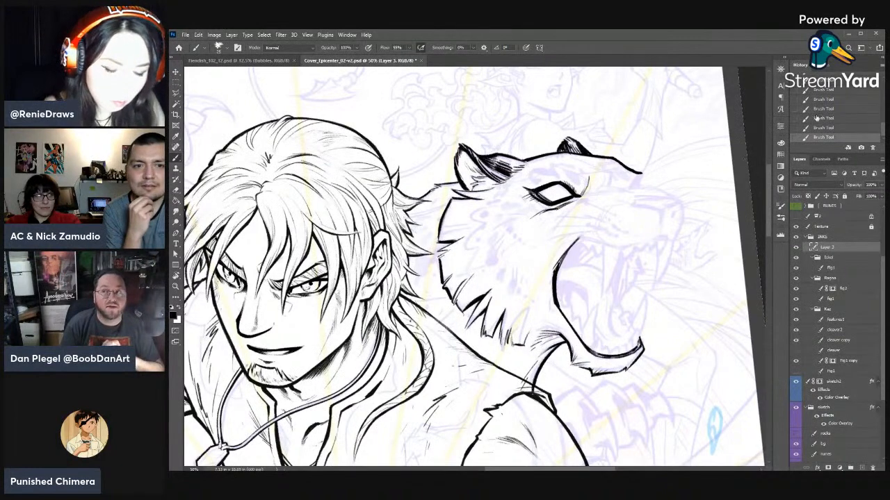
# - Refine the eye's outer corner with tapered brush strokes and trim them with the eraser
pyautogui.press('r')
pyautogui.moveTo(642, 218); pyautogui.dragTo(586, 137)
pyautogui.press('b')
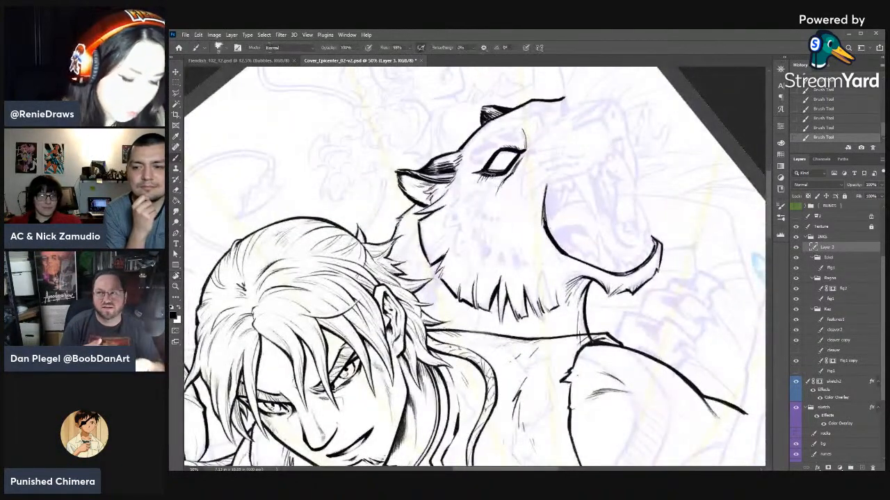
pyautogui.press('e')
pyautogui.moveTo(488, 174); pyautogui.dragTo(480, 179)
pyautogui.press('b')
pyautogui.moveTo(489, 172); pyautogui.dragTo(484, 176)
pyautogui.moveTo(494, 173)
pyautogui.mouseDown()
pyautogui.moveTo(486, 177)
pyautogui.moveTo(659, 258)
pyautogui.moveTo(566, 244)
pyautogui.mouseUp()
pyautogui.press('e')
pyautogui.press('r')
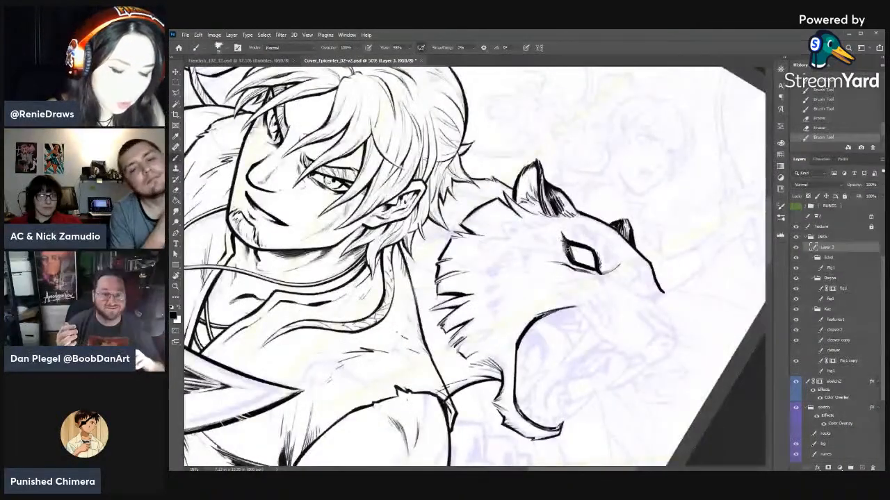
pyautogui.press('b')
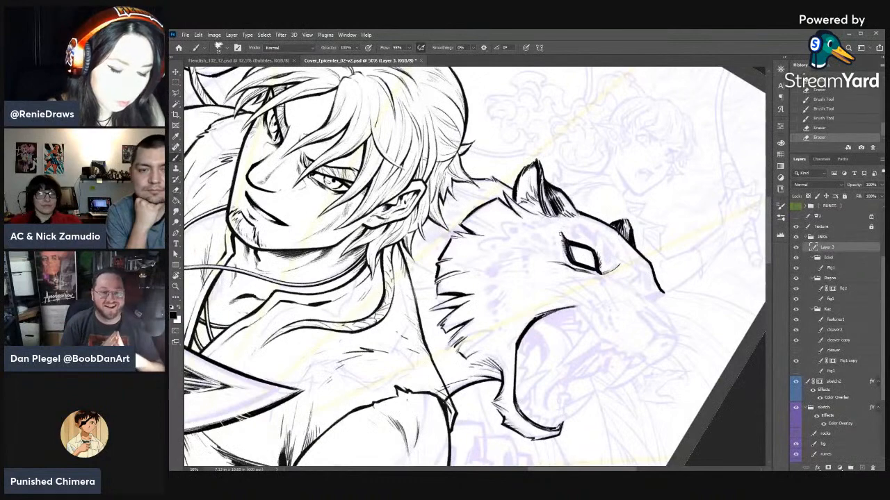
pyautogui.press('e')
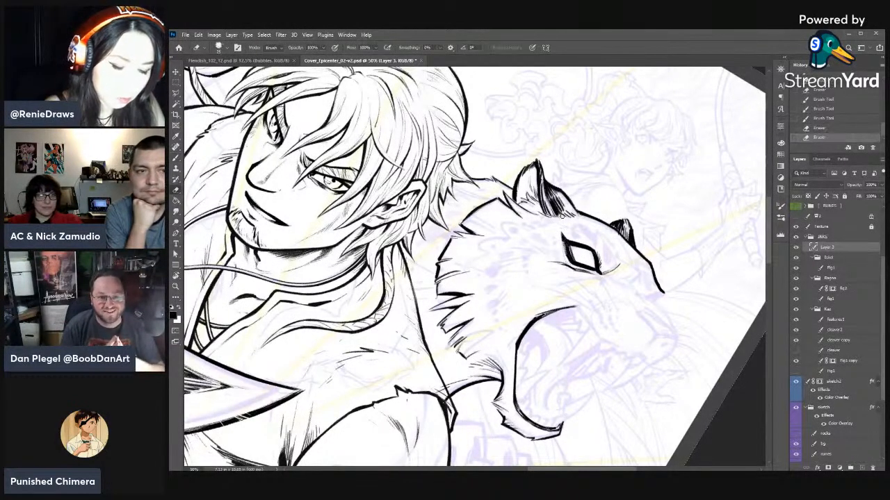
# - Ink small fur marks on the muzzle above the corner of the mouth and save the file
pyautogui.press('r')
pyautogui.moveTo(564, 229)
pyautogui.mouseDown()
pyautogui.moveTo(530, 200)
pyautogui.moveTo(675, 243)
pyautogui.moveTo(606, 200)
pyautogui.moveTo(593, 223)
pyautogui.mouseUp()
pyautogui.press('r')
pyautogui.press('b')
pyautogui.hotkey('ctrl', 's')
pyautogui.press('r')
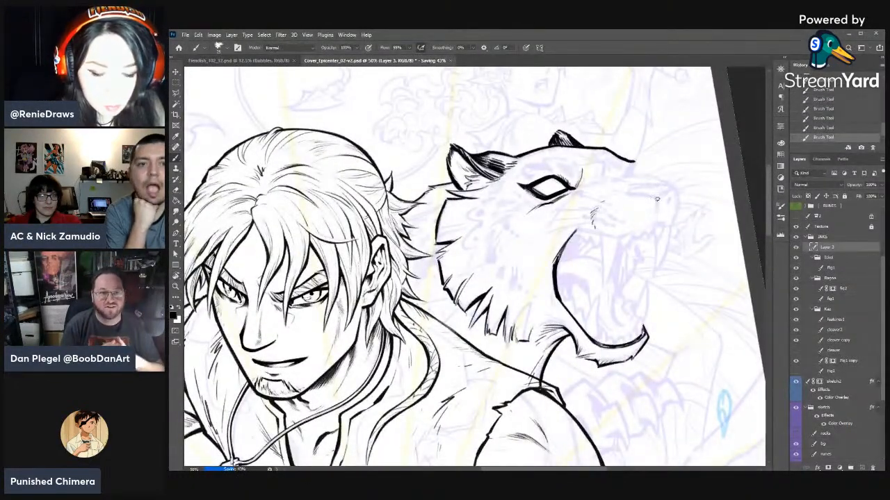
# - Ink the front edge of the muzzle below the nose, including the inner nostril line
pyautogui.moveTo(657, 201); pyautogui.dragTo(659, 210)
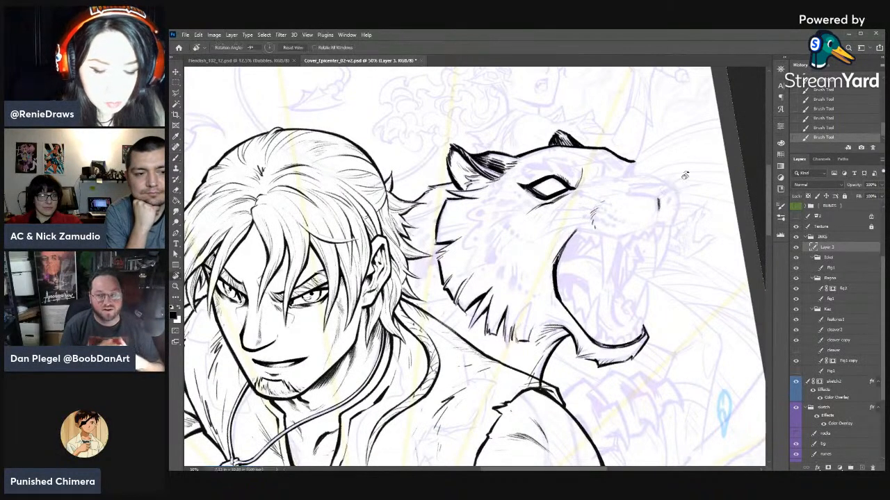
pyautogui.press('r')
pyautogui.moveTo(686, 176); pyautogui.dragTo(685, 213)
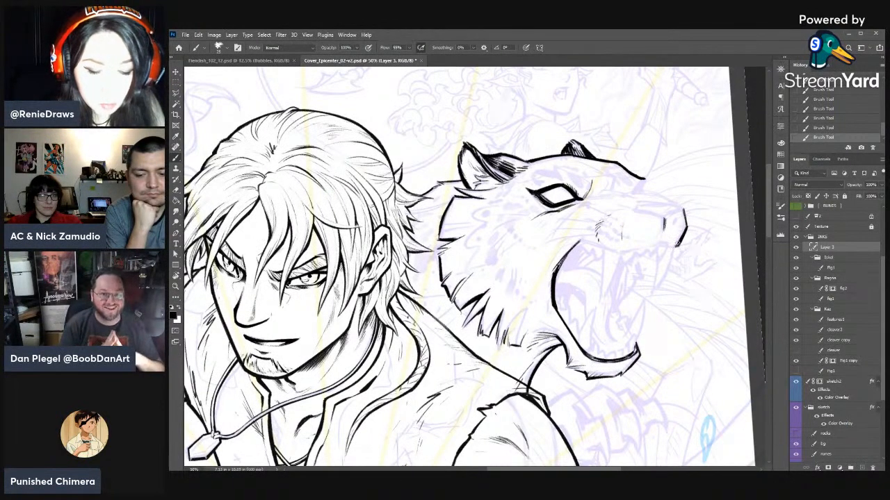
pyautogui.press('r')
pyautogui.moveTo(658, 252); pyautogui.dragTo(675, 173)
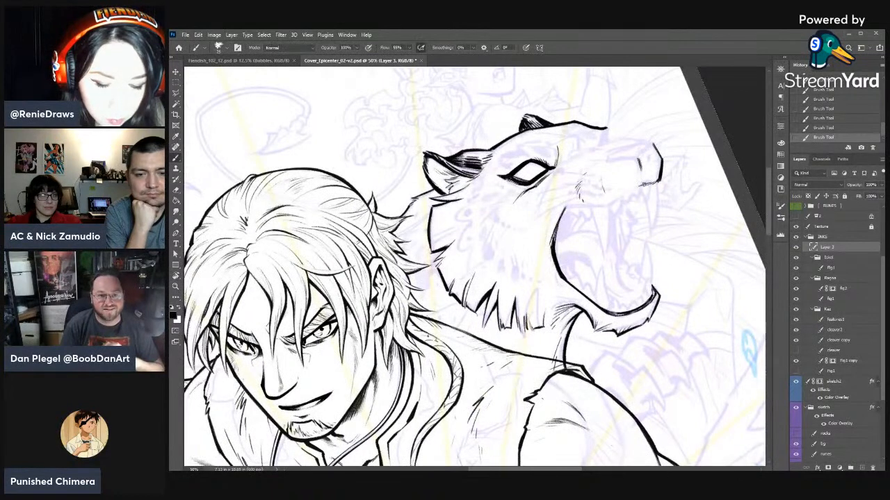
# - Ink the upper lip line from the front of the muzzle back towards the mouth opening
pyautogui.press('e')
pyautogui.press('b')
pyautogui.moveTo(637, 182); pyautogui.dragTo(612, 203)
pyautogui.press('e')
pyautogui.press('r')
pyautogui.moveTo(615, 202)
pyautogui.mouseDown()
pyautogui.moveTo(625, 200)
pyautogui.moveTo(639, 233)
pyautogui.moveTo(622, 214)
pyautogui.moveTo(629, 209)
pyautogui.moveTo(661, 245)
pyautogui.mouseUp()
# - Sharpen the front corner of the upper lip with repeated short brush strokes and eraser touches
pyautogui.press('b')
pyautogui.press('b')
pyautogui.moveTo(661, 241); pyautogui.dragTo(667, 244)
pyautogui.moveTo(667, 240); pyautogui.dragTo(669, 244)
pyautogui.moveTo(669, 240); pyautogui.dragTo(667, 244)
pyautogui.press('e')
pyautogui.moveTo(663, 246); pyautogui.dragTo(678, 239)
pyautogui.press('b')
pyautogui.moveTo(670, 243)
pyautogui.mouseDown()
pyautogui.moveTo(688, 228)
pyautogui.moveTo(676, 238)
pyautogui.mouseUp()
pyautogui.moveTo(667, 242); pyautogui.dragTo(673, 241)
pyautogui.press('e')
pyautogui.press('b')
pyautogui.moveTo(667, 243); pyautogui.dragTo(676, 238)
pyautogui.press('e')
pyautogui.moveTo(669, 243)
pyautogui.mouseDown()
pyautogui.moveTo(677, 237)
pyautogui.moveTo(666, 246)
pyautogui.mouseUp()
# - Complete the upper lip line back to the mouth corner and start inking the nose's upper edge
pyautogui.press('b')
pyautogui.moveTo(665, 246)
pyautogui.mouseDown()
pyautogui.moveTo(674, 244)
pyautogui.moveTo(652, 194)
pyautogui.moveTo(607, 129)
pyautogui.moveTo(616, 213)
pyautogui.moveTo(602, 238)
pyautogui.mouseUp()
pyautogui.press('e')
pyautogui.press('b')
pyautogui.press('r')
pyautogui.press('b')
pyautogui.press('r')
pyautogui.press('b')
pyautogui.moveTo(603, 217)
pyautogui.mouseDown()
pyautogui.moveTo(602, 243)
pyautogui.moveTo(650, 328)
pyautogui.moveTo(622, 210)
pyautogui.moveTo(649, 227)
pyautogui.moveTo(626, 213)
pyautogui.mouseUp()
pyautogui.press('r')
pyautogui.press('b')
pyautogui.press('e')
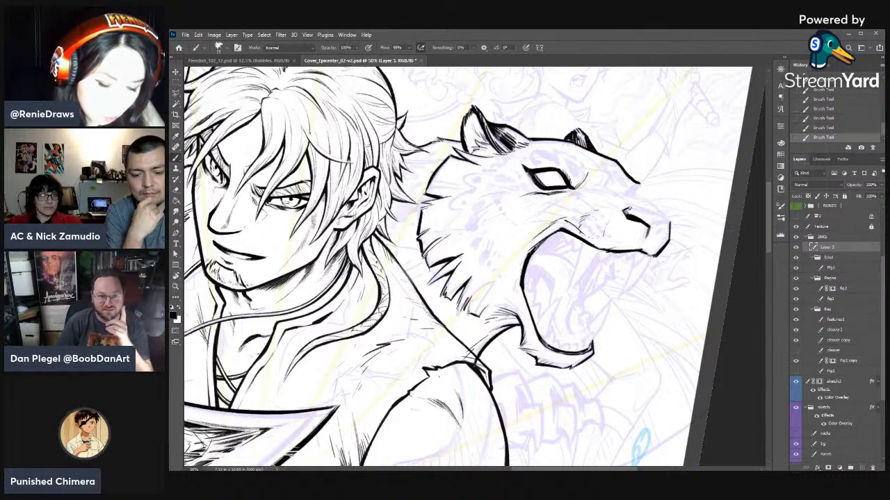
# - Outline the big cat's nose and nostril, correcting the strokes with undo and the eraser
pyautogui.moveTo(628, 209)
pyautogui.mouseDown()
pyautogui.moveTo(669, 222)
pyautogui.moveTo(647, 238)
pyautogui.mouseUp()
pyautogui.press('e')
pyautogui.press('b')
pyautogui.press('e')
pyautogui.hotkey('ctrl', 'z')
pyautogui.press('b')
pyautogui.press('e')
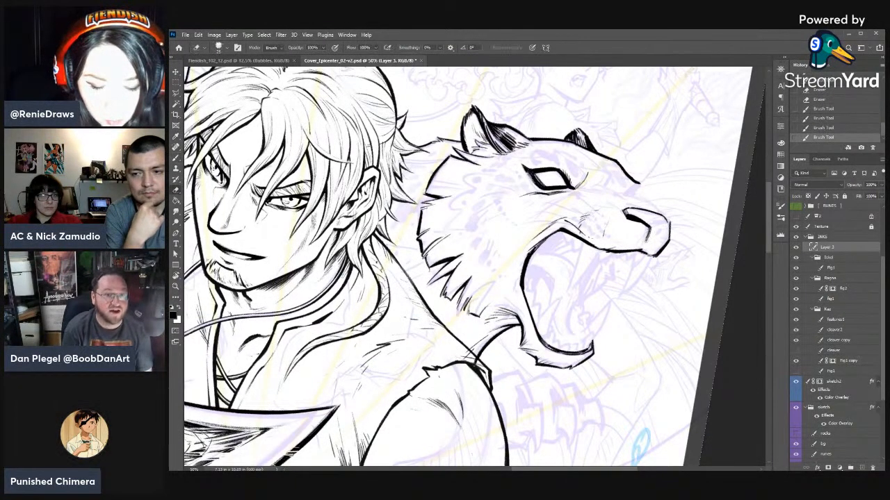
pyautogui.press('b')
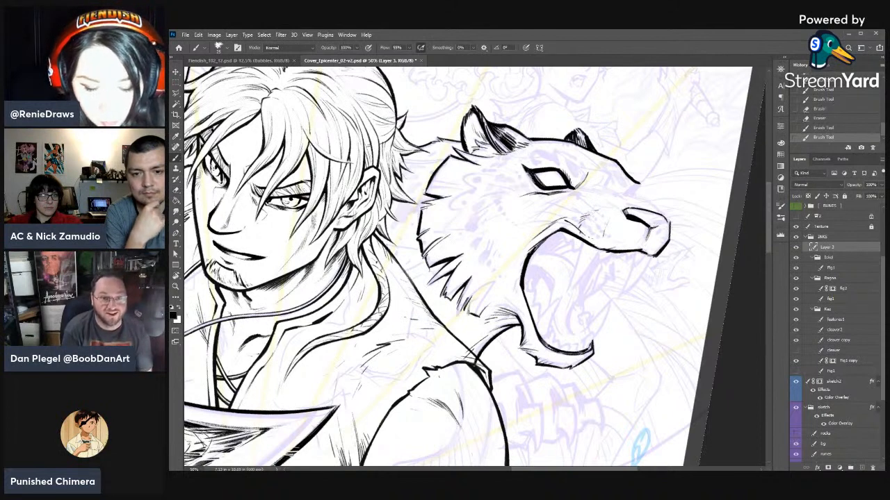
# - Finish the nose's front lower edge and add small marks on the muzzle bridge
pyautogui.moveTo(652, 228); pyautogui.dragTo(663, 221)
pyautogui.press('e')
pyautogui.moveTo(670, 221); pyautogui.dragTo(666, 222)
pyautogui.press('b')
pyautogui.moveTo(659, 225); pyautogui.dragTo(669, 225)
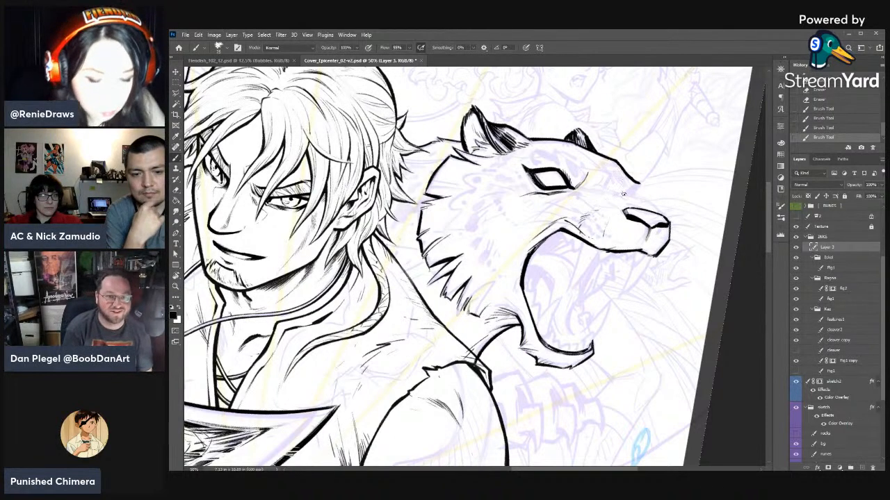
pyautogui.moveTo(623, 194); pyautogui.dragTo(625, 197)
pyautogui.moveTo(623, 195); pyautogui.dragTo(625, 198)
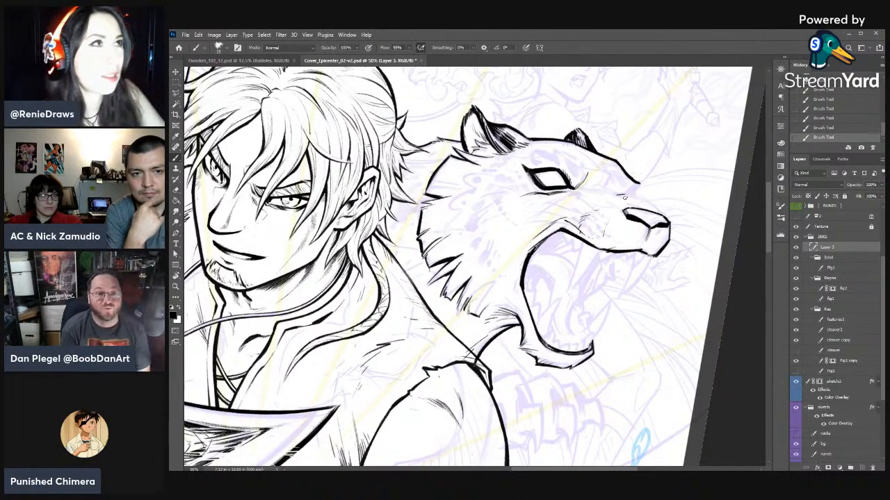
# - Ink the bridge of the muzzle from the nose back towards the eye, trimming the line with the eraser
pyautogui.press('r')
pyautogui.moveTo(599, 180)
pyautogui.mouseDown()
pyautogui.moveTo(622, 229)
pyautogui.moveTo(574, 183)
pyautogui.moveTo(594, 201)
pyautogui.mouseUp()
pyautogui.press('b')
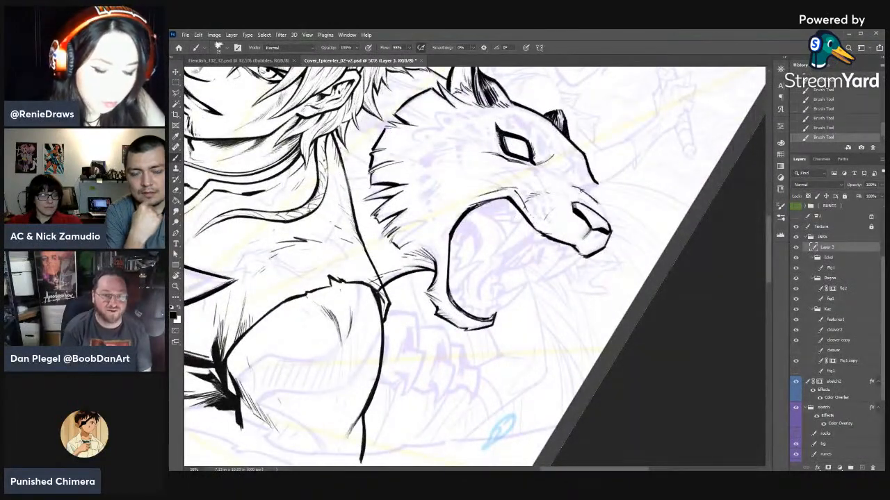
pyautogui.press('r')
pyautogui.moveTo(563, 365)
pyautogui.mouseDown()
pyautogui.moveTo(598, 313)
pyautogui.moveTo(577, 202)
pyautogui.mouseUp()
pyautogui.moveTo(548, 220); pyautogui.dragTo(689, 280)
pyautogui.press('b')
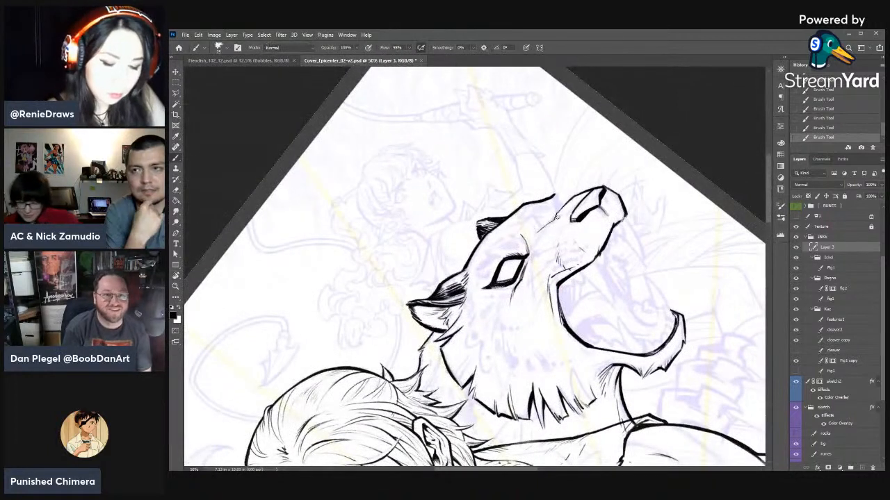
pyautogui.press('e')
pyautogui.moveTo(558, 212)
pyautogui.mouseDown()
pyautogui.moveTo(571, 200)
pyautogui.moveTo(557, 217)
pyautogui.mouseUp()
pyautogui.press('b')
pyautogui.moveTo(558, 217); pyautogui.dragTo(543, 227)
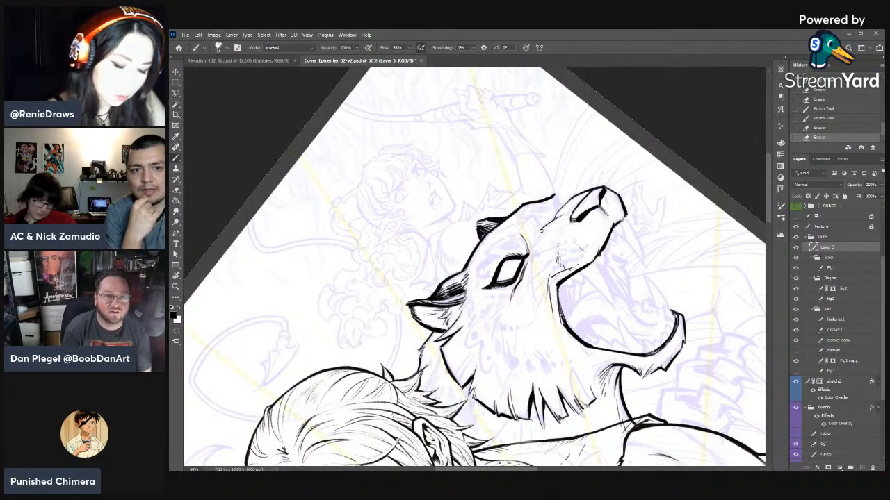
# - Extend the muzzle bridge line to the eye's inner corner and add tapered fur strokes beneath the eye
pyautogui.moveTo(544, 232)
pyautogui.mouseDown()
pyautogui.moveTo(529, 255)
pyautogui.moveTo(533, 248)
pyautogui.mouseUp()
pyautogui.press('e')
pyautogui.press('b')
pyautogui.moveTo(540, 237); pyautogui.dragTo(531, 252)
pyautogui.press('e')
pyautogui.press('b')
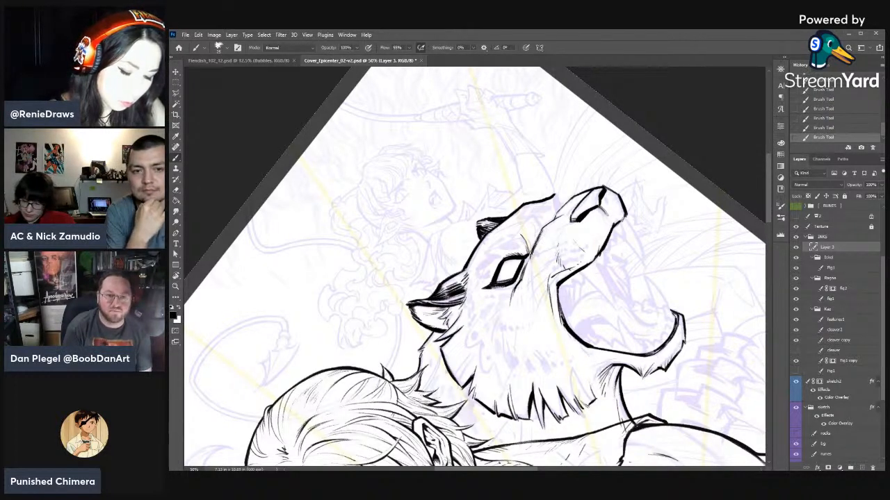
pyautogui.moveTo(533, 303); pyautogui.dragTo(530, 267)
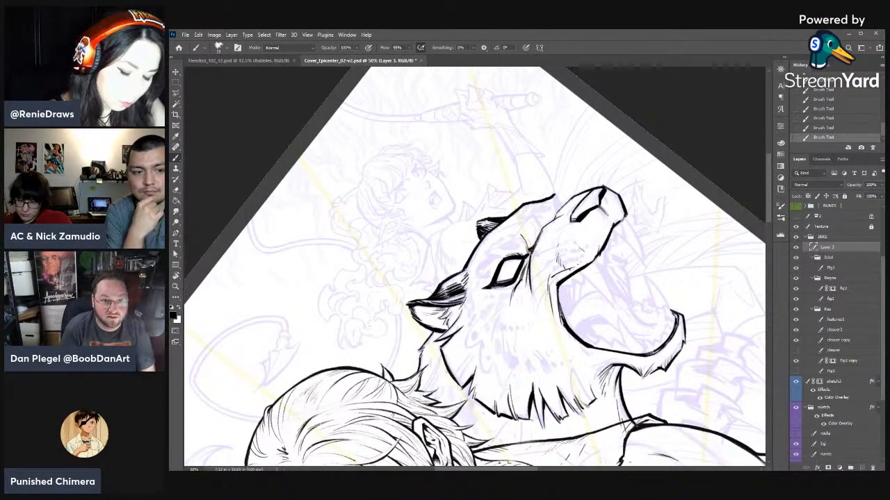
# - Ink the crease across the muzzle bridge and the dark edge of the far eye socket
pyautogui.press('r')
pyautogui.moveTo(547, 222)
pyautogui.mouseDown()
pyautogui.moveTo(559, 277)
pyautogui.moveTo(551, 281)
pyautogui.mouseUp()
pyautogui.press('r')
pyautogui.moveTo(592, 238); pyautogui.dragTo(570, 334)
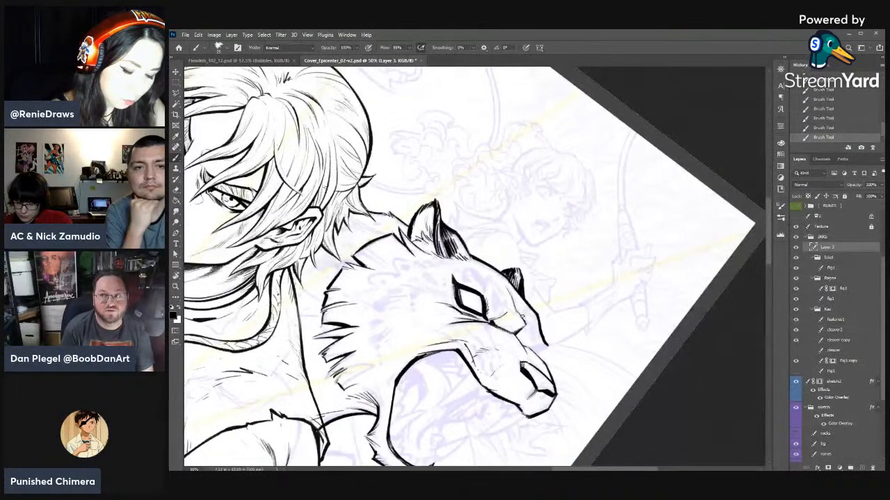
pyautogui.moveTo(523, 333); pyautogui.dragTo(569, 257)
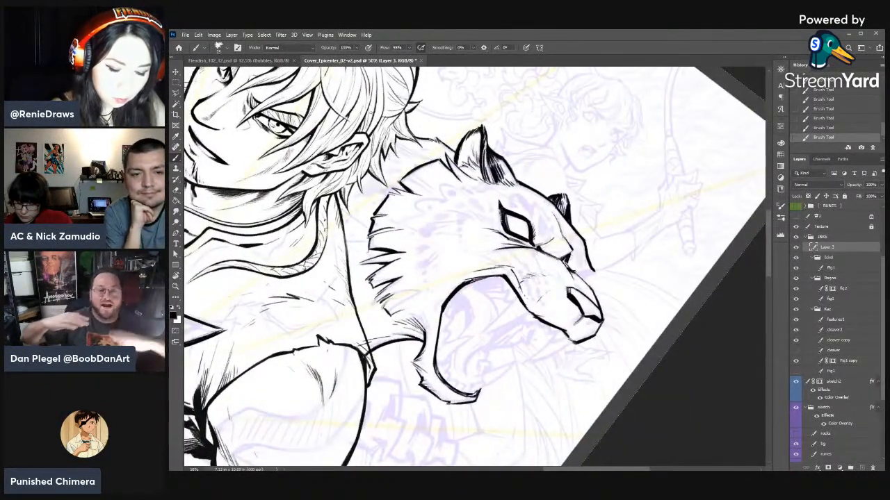
# - Refine the far eye socket and the adjoining forehead contour with the eraser and brush
pyautogui.press('e')
pyautogui.moveTo(568, 262)
pyautogui.mouseDown()
pyautogui.moveTo(594, 271)
pyautogui.moveTo(588, 197)
pyautogui.moveTo(581, 214)
pyautogui.moveTo(626, 245)
pyautogui.moveTo(620, 310)
pyautogui.mouseUp()
pyautogui.press('b')
pyautogui.press('r')
pyautogui.press('b')
pyautogui.press('r')
pyautogui.press('e')
pyautogui.moveTo(587, 251); pyautogui.dragTo(592, 278)
pyautogui.moveTo(589, 257); pyautogui.dragTo(593, 273)
pyautogui.press('b')
pyautogui.moveTo(588, 257)
pyautogui.mouseDown()
pyautogui.moveTo(592, 157)
pyautogui.moveTo(504, 119)
pyautogui.mouseUp()
# - Trim the end of the far brow line, add short fur tufts there, and save the file
pyautogui.press('r')
pyautogui.press('space')
pyautogui.moveTo(578, 155); pyautogui.dragTo(641, 220)
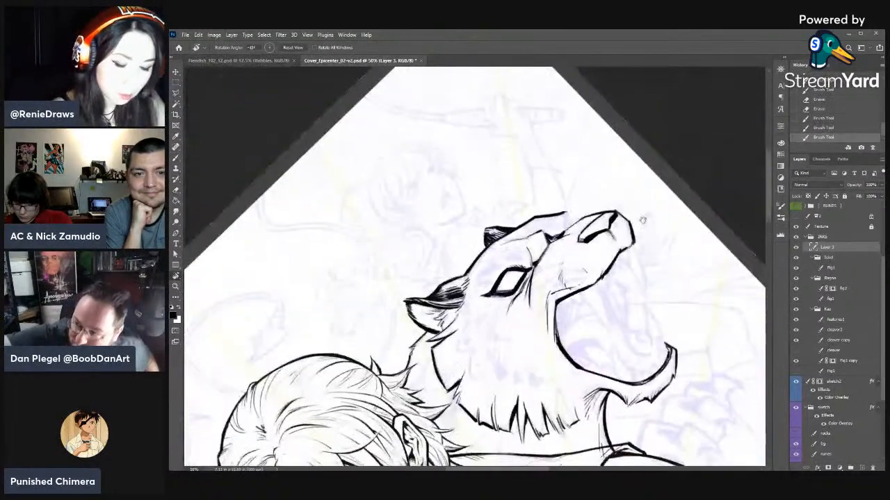
pyautogui.press('e')
pyautogui.moveTo(568, 208); pyautogui.dragTo(562, 212)
pyautogui.moveTo(566, 208); pyautogui.dragTo(568, 207)
pyautogui.press('b')
pyautogui.moveTo(562, 217); pyautogui.dragTo(571, 214)
pyautogui.moveTo(565, 221); pyautogui.dragTo(571, 215)
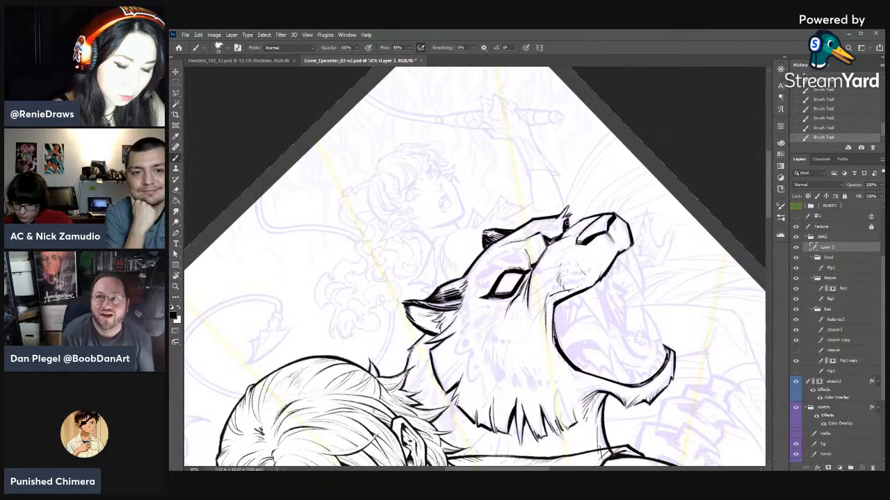
pyautogui.press('r')
pyautogui.moveTo(650, 235)
pyautogui.mouseDown()
pyautogui.moveTo(647, 335)
pyautogui.moveTo(632, 364)
pyautogui.mouseUp()
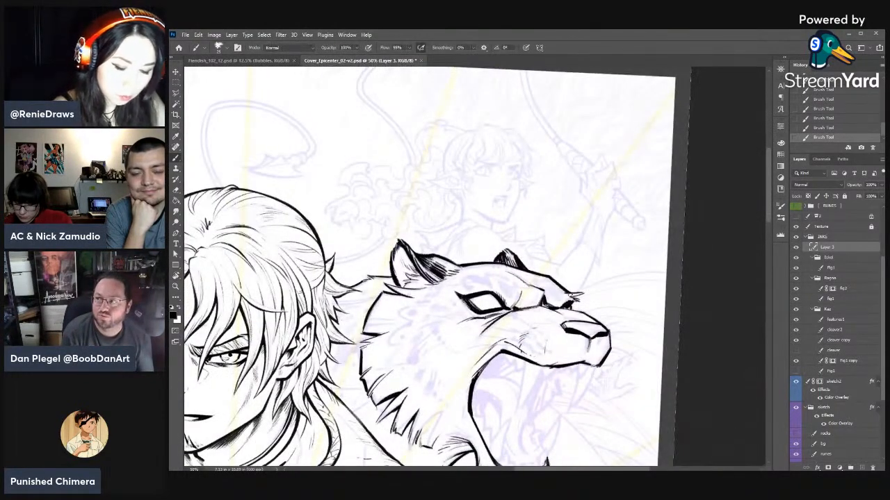
pyautogui.scroll(-3, 571, 296)
pyautogui.hotkey('ctrl', 's')
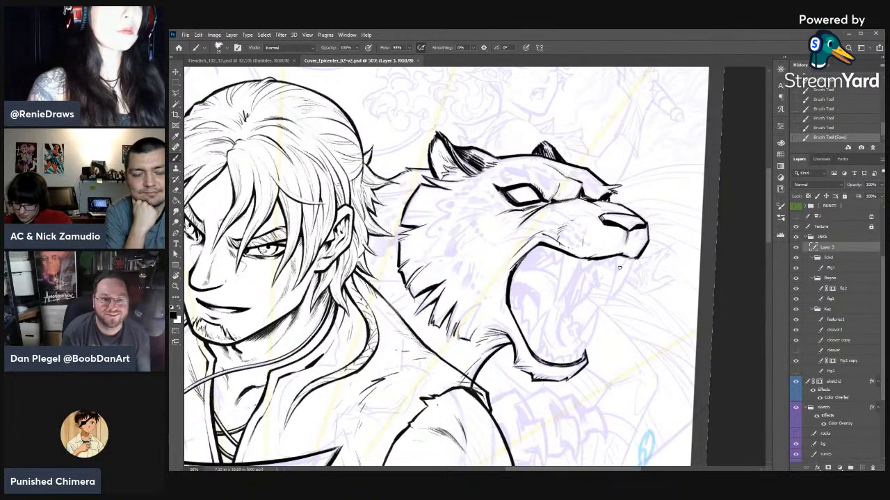
# - Thin the line along the muzzle bridge with the eraser and redraw its edge beneath the far eye
pyautogui.press('r')
pyautogui.moveTo(751, 265); pyautogui.dragTo(691, 225)
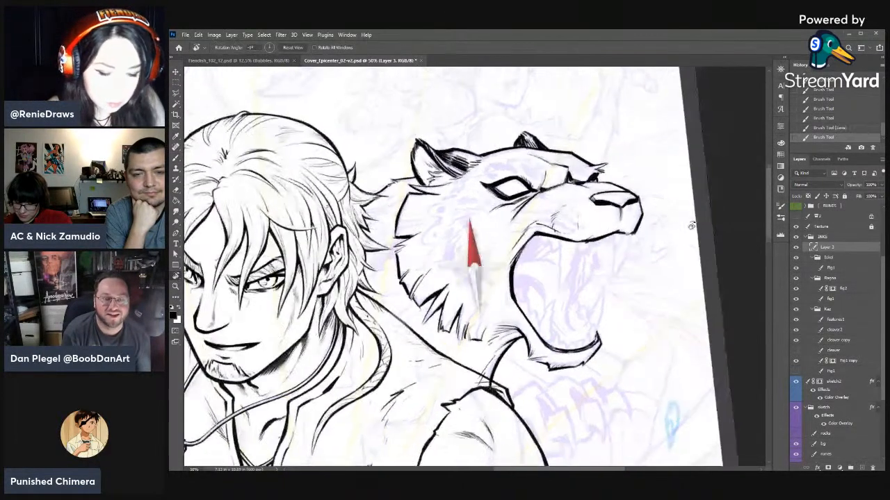
pyautogui.moveTo(572, 153); pyautogui.dragTo(581, 158)
pyautogui.press('r')
pyautogui.press('e')
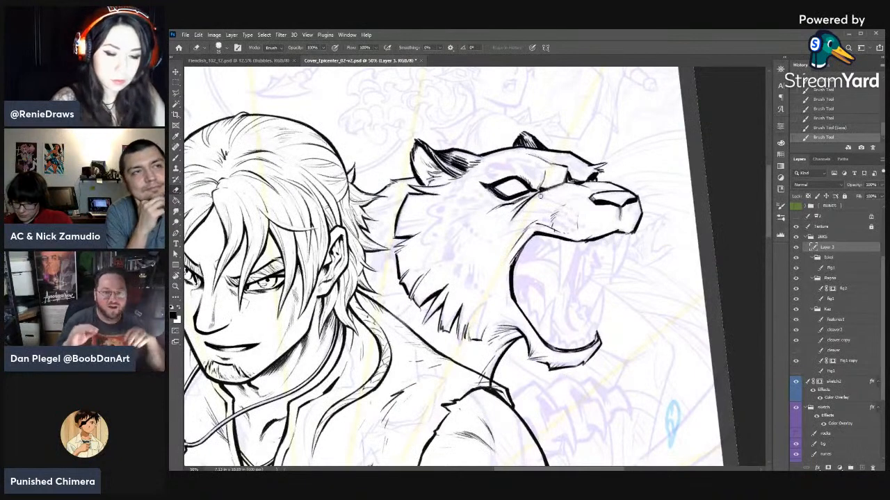
pyautogui.moveTo(541, 196); pyautogui.dragTo(553, 191)
pyautogui.moveTo(543, 196); pyautogui.dragTo(558, 189)
pyautogui.moveTo(545, 195); pyautogui.dragTo(558, 189)
pyautogui.moveTo(548, 193); pyautogui.dragTo(570, 186)
pyautogui.press('b')
pyautogui.moveTo(569, 182); pyautogui.dragTo(587, 185)
# - Undo the trial strokes on the forehead and ink short fur strokes between the near ear and the eye
pyautogui.moveTo(540, 154); pyautogui.dragTo(555, 160)
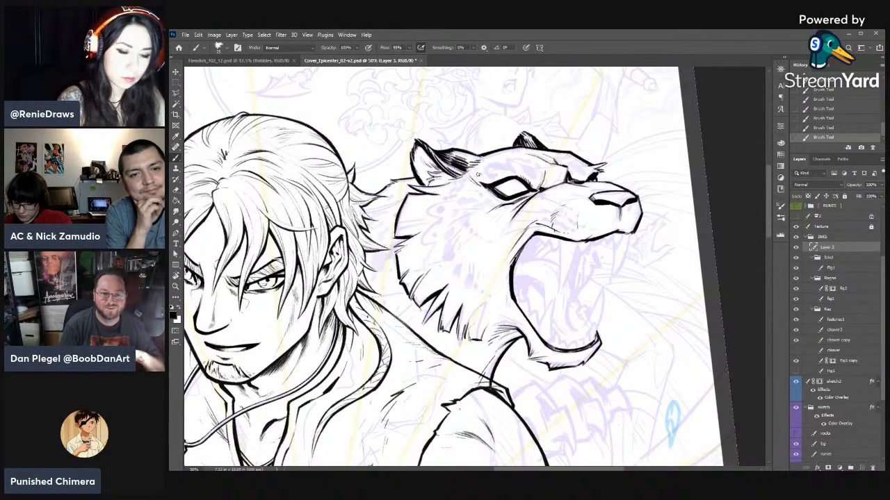
pyautogui.hotkey('ctrl', 'z')
pyautogui.hotkey('ctrl', 'z')
pyautogui.hotkey('ctrl', 'z')
pyautogui.moveTo(468, 178)
pyautogui.mouseDown()
pyautogui.moveTo(483, 189)
pyautogui.moveTo(463, 180)
pyautogui.mouseUp()
pyautogui.press('e')
pyautogui.press('b')
pyautogui.moveTo(485, 165); pyautogui.dragTo(467, 179)
pyautogui.press('e')
pyautogui.press('b')
pyautogui.moveTo(483, 167); pyautogui.dragTo(469, 176)
pyautogui.moveTo(485, 167); pyautogui.dragTo(469, 177)
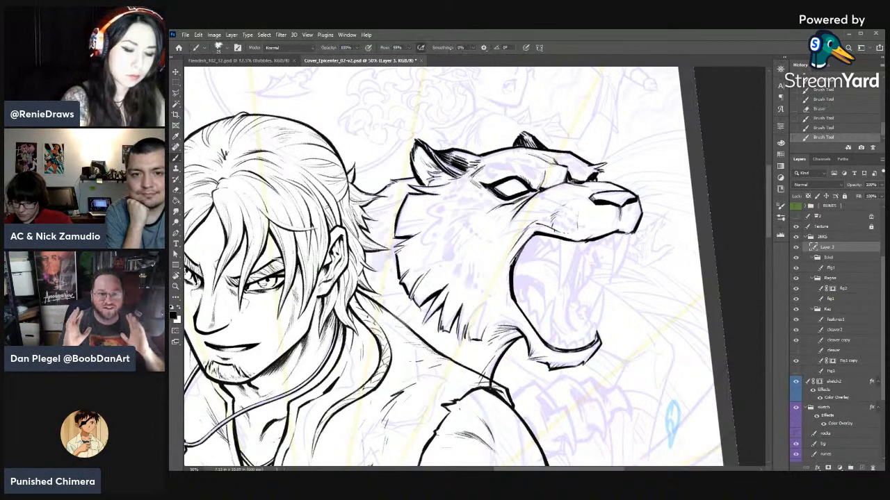
# - Ink tapered fur strokes across the cat's cheek behind the eye and thin their ends with the eraser
pyautogui.press('r')
pyautogui.moveTo(554, 199)
pyautogui.mouseDown()
pyautogui.moveTo(403, 224)
pyautogui.moveTo(397, 239)
pyautogui.mouseUp()
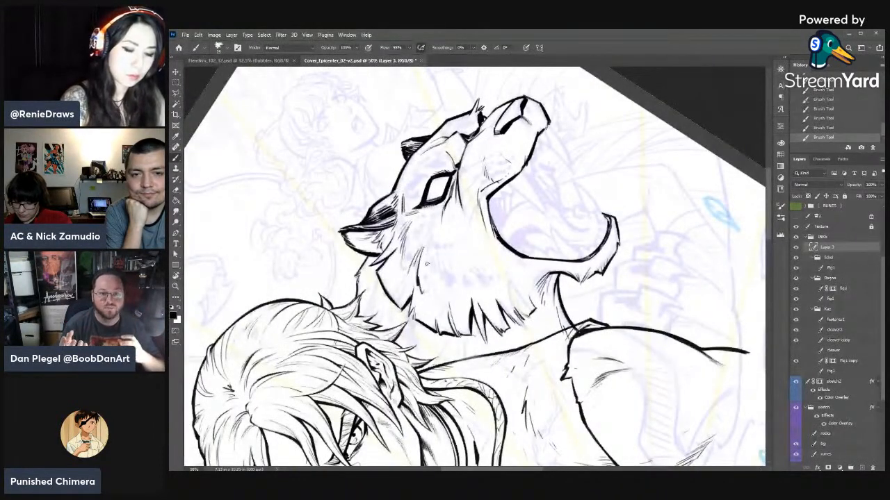
pyautogui.press('r')
pyautogui.moveTo(417, 216)
pyautogui.mouseDown()
pyautogui.moveTo(472, 194)
pyautogui.moveTo(448, 278)
pyautogui.mouseUp()
pyautogui.press('e')
pyautogui.moveTo(473, 224); pyautogui.dragTo(460, 241)
pyautogui.moveTo(470, 228); pyautogui.dragTo(460, 236)
pyautogui.moveTo(472, 230); pyautogui.dragTo(453, 270)
pyautogui.press('b')
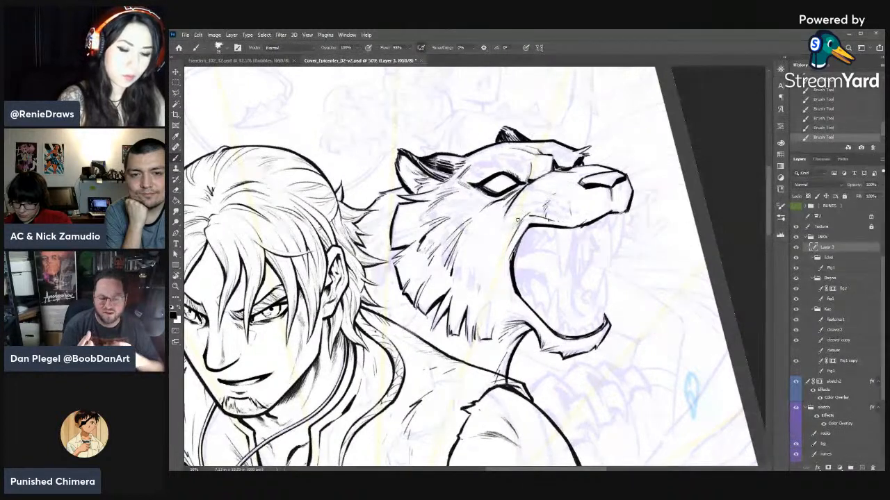
# - Add fur strokes around the corner of the open mouth, cleaning them up with the eraser
pyautogui.press('e')
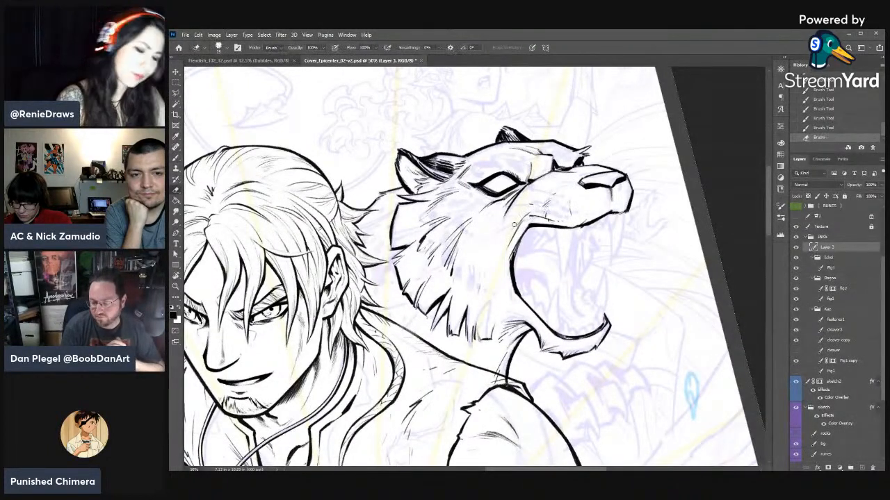
pyautogui.press('b')
pyautogui.moveTo(514, 225)
pyautogui.mouseDown()
pyautogui.moveTo(506, 248)
pyautogui.moveTo(517, 229)
pyautogui.moveTo(517, 240)
pyautogui.mouseUp()
pyautogui.press('e')
pyautogui.press('b')
pyautogui.moveTo(530, 215); pyautogui.dragTo(506, 249)
pyautogui.press('e')
pyautogui.press('b')
# - Ink fine crease lines on the side of the muzzle above the upper lip and trim them with the eraser
pyautogui.press('r')
pyautogui.moveTo(570, 195)
pyautogui.mouseDown()
pyautogui.moveTo(592, 287)
pyautogui.moveTo(551, 282)
pyautogui.moveTo(563, 276)
pyautogui.mouseUp()
pyautogui.press('e')
pyautogui.press('b')
pyautogui.moveTo(558, 266); pyautogui.dragTo(567, 278)
pyautogui.moveTo(561, 270)
pyautogui.mouseDown()
pyautogui.moveTo(576, 281)
pyautogui.moveTo(555, 177)
pyautogui.moveTo(504, 189)
pyautogui.moveTo(490, 206)
pyautogui.mouseUp()
pyautogui.press('r')
pyautogui.press('b')
pyautogui.press('e')
pyautogui.press('b')
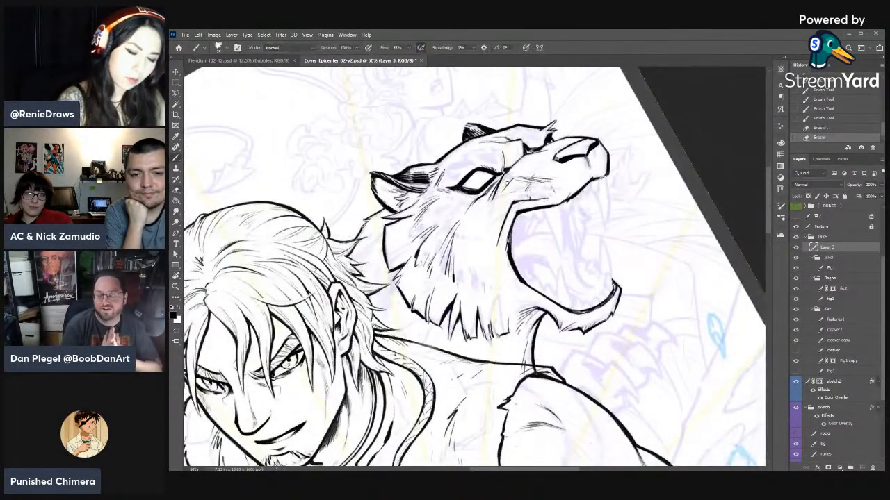
# - Ink the fold line along the muzzle from the near eye toward the nose, undoing the last stroke
pyautogui.moveTo(513, 178)
pyautogui.mouseDown()
pyautogui.moveTo(500, 200)
pyautogui.moveTo(543, 162)
pyautogui.moveTo(585, 150)
pyautogui.mouseUp()
pyautogui.press('r')
pyautogui.press('b')
pyautogui.moveTo(577, 157); pyautogui.dragTo(585, 153)
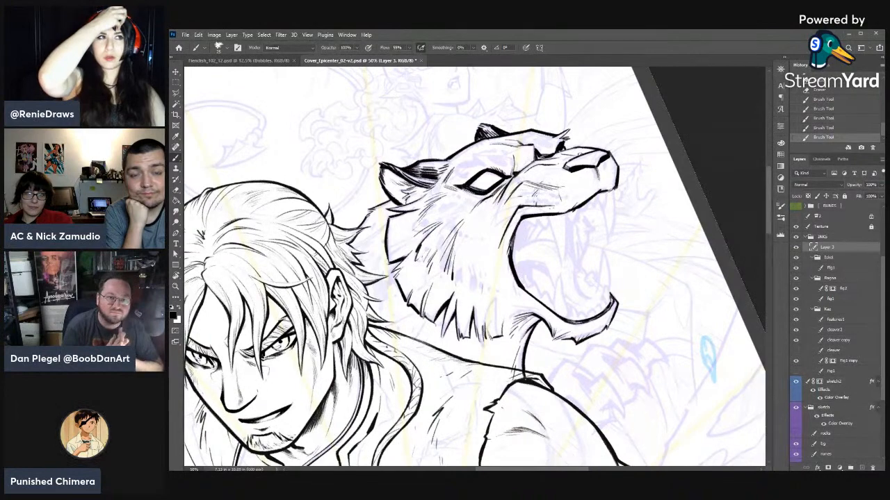
pyautogui.hotkey('ctrl', 'z')
pyautogui.press('e')
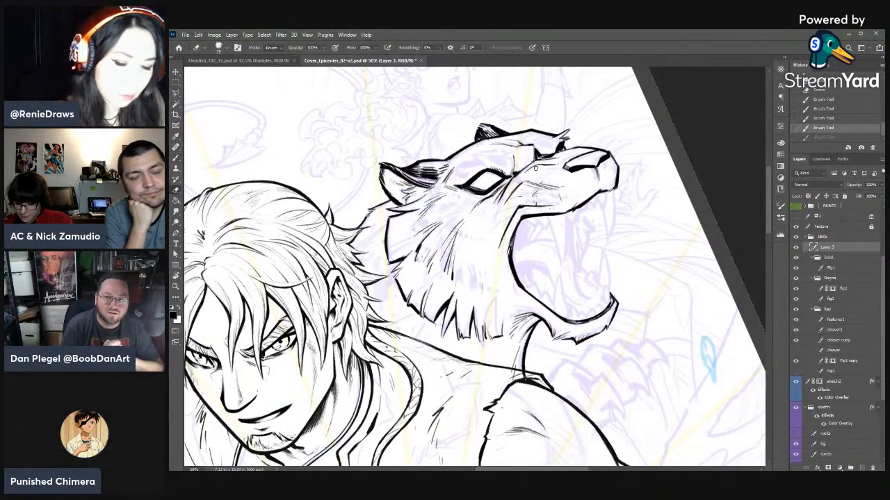
# - Refine the muzzle bridge contour beneath the far eye with alternating eraser and brush strokes
pyautogui.press('r')
pyautogui.moveTo(653, 181)
pyautogui.mouseDown()
pyautogui.moveTo(659, 348)
pyautogui.moveTo(642, 372)
pyautogui.mouseUp()
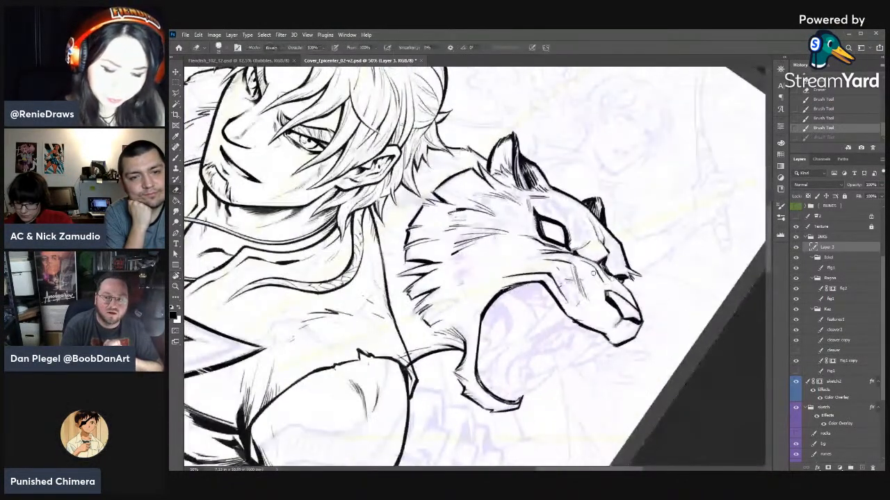
pyautogui.moveTo(593, 273); pyautogui.dragTo(621, 281)
pyautogui.press('b')
pyautogui.moveTo(614, 278); pyautogui.dragTo(618, 282)
pyautogui.moveTo(611, 278); pyautogui.dragTo(610, 281)
pyautogui.press('e')
pyautogui.press('b')
pyautogui.moveTo(605, 274); pyautogui.dragTo(611, 282)
pyautogui.moveTo(606, 275); pyautogui.dragTo(610, 289)
pyautogui.press('e')
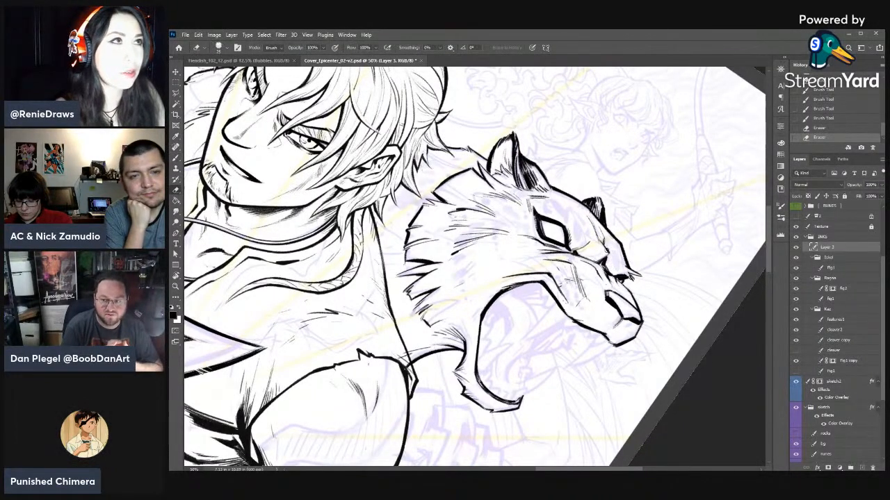
pyautogui.rightClick(655, 204)
pyautogui.moveTo(590, 267); pyautogui.dragTo(596, 273)
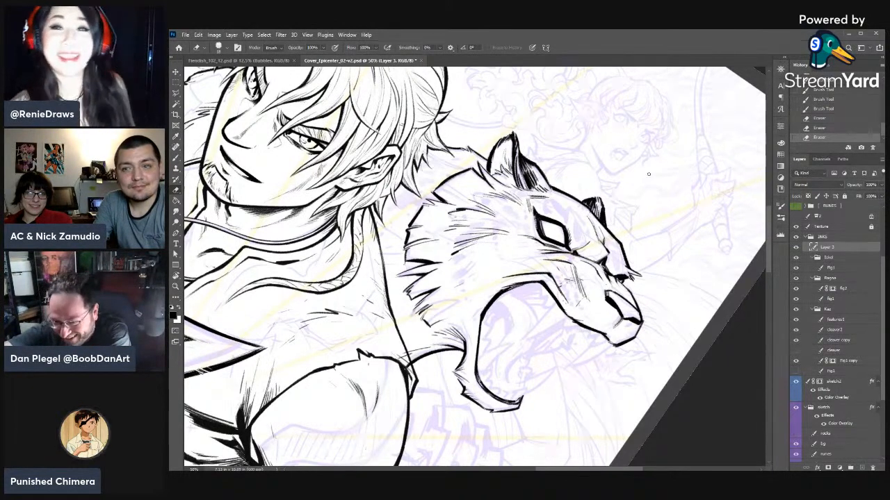
pyautogui.scroll(1, 648, 173)
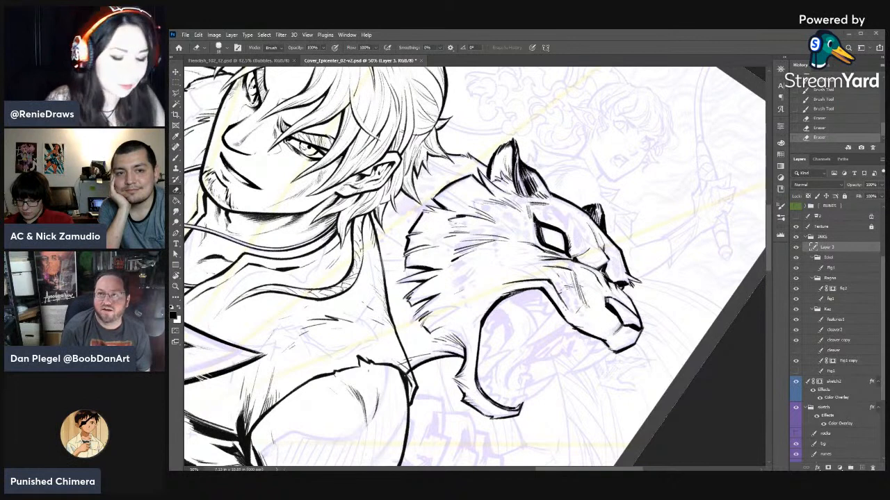
# - Clean up the base of the far ear and redraw its short dark strokes
pyautogui.press('r')
pyautogui.moveTo(635, 297); pyautogui.dragTo(631, 218)
pyautogui.moveTo(555, 161); pyautogui.dragTo(560, 167)
pyautogui.moveTo(557, 160); pyautogui.dragTo(560, 167)
pyautogui.press('b')
pyautogui.moveTo(556, 161); pyautogui.dragTo(560, 165)
pyautogui.press('r')
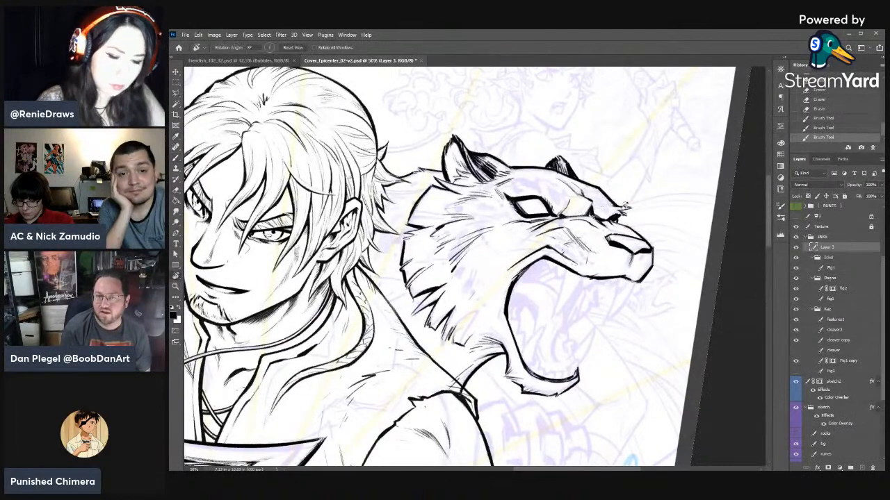
# - Thicken the inner lip line at the corner of the open mouth and trim its edge with the eraser
pyautogui.moveTo(664, 209); pyautogui.dragTo(659, 254)
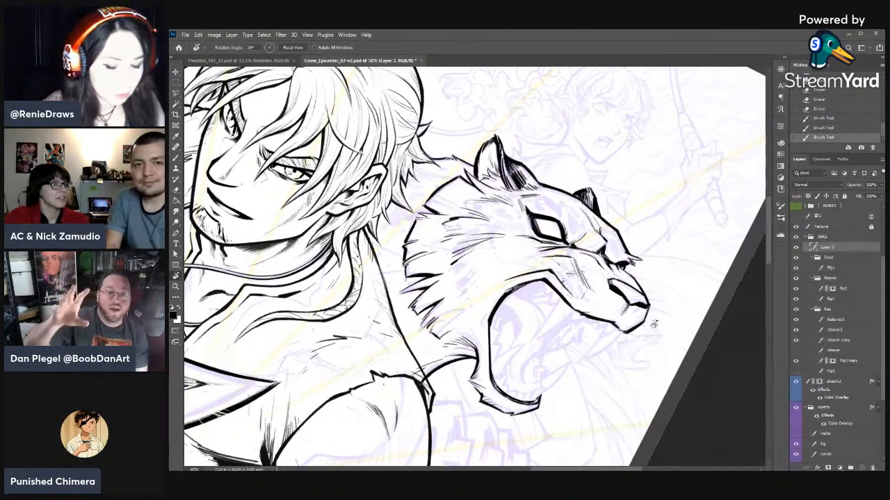
pyautogui.press('Escape')
pyautogui.press('b')
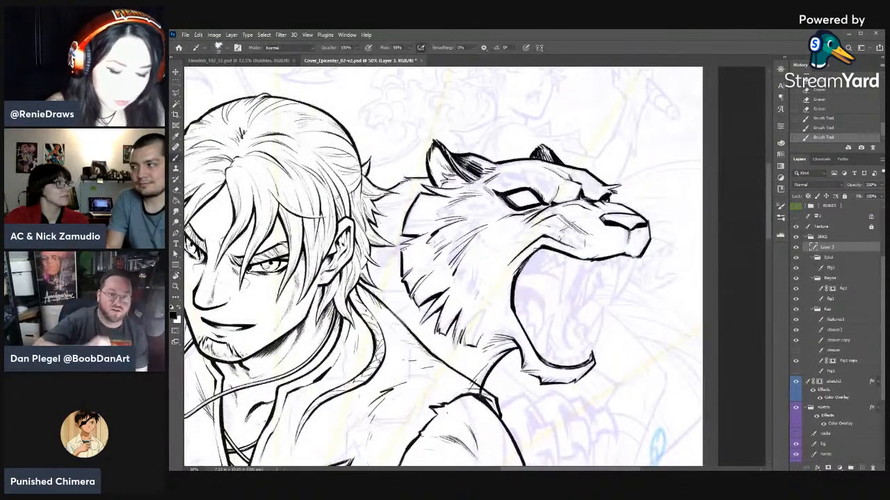
pyautogui.moveTo(531, 255); pyautogui.dragTo(543, 244)
pyautogui.moveTo(520, 266)
pyautogui.mouseDown()
pyautogui.moveTo(541, 246)
pyautogui.moveTo(525, 258)
pyautogui.mouseUp()
pyautogui.moveTo(530, 252)
pyautogui.mouseDown()
pyautogui.moveTo(523, 259)
pyautogui.moveTo(535, 256)
pyautogui.mouseUp()
pyautogui.press('e')
pyautogui.moveTo(517, 295); pyautogui.dragTo(518, 266)
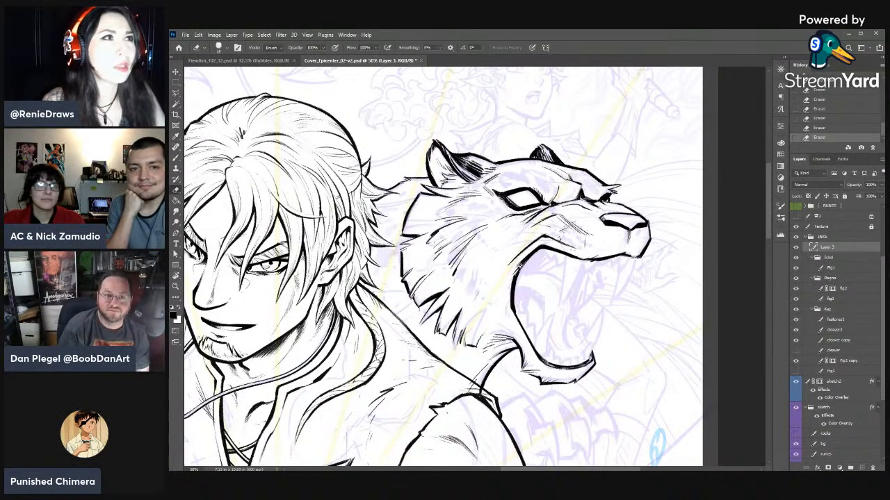
# - Adjust the eraser, touch up the muzzle above the nose, and ink fold strokes on the muzzle above the mouth corner
pyautogui.press('r')
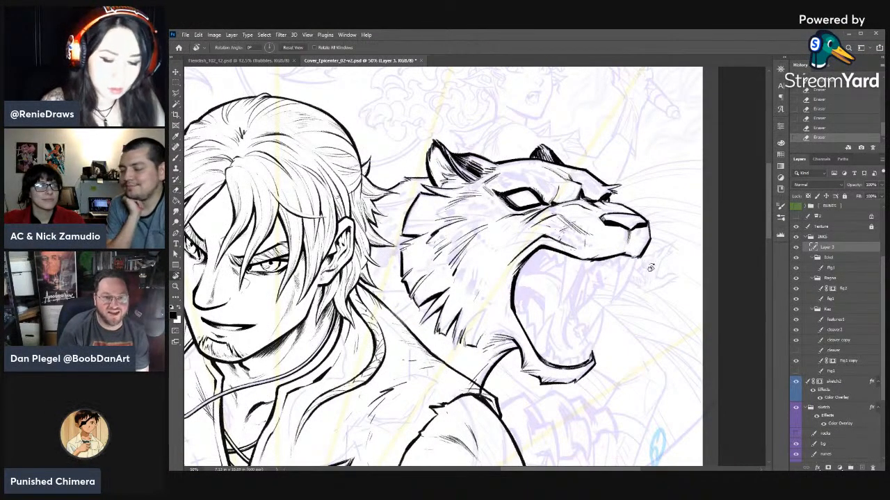
pyautogui.moveTo(649, 267); pyautogui.dragTo(648, 262)
pyautogui.press('b')
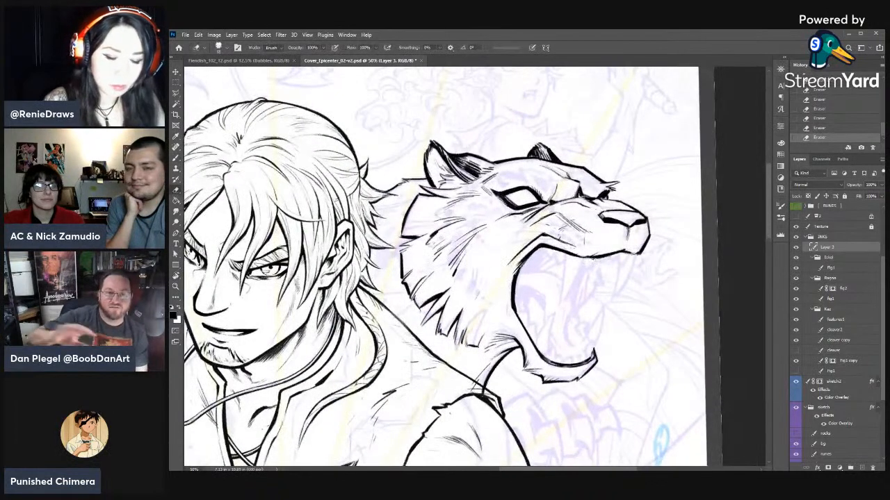
pyautogui.rightClick(648, 262)
pyautogui.moveTo(621, 203); pyautogui.dragTo(628, 203)
pyautogui.click(691, 147)
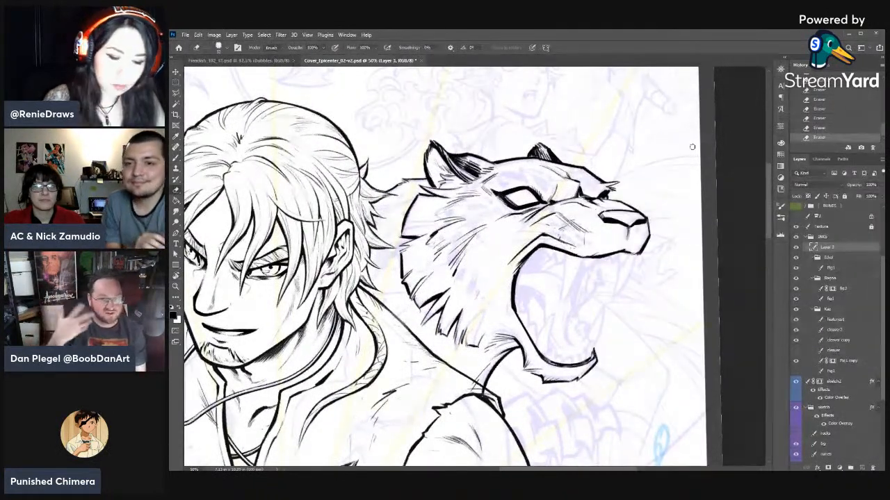
pyautogui.press('b')
pyautogui.moveTo(540, 232); pyautogui.dragTo(554, 238)
pyautogui.moveTo(542, 233)
pyautogui.mouseDown()
pyautogui.moveTo(553, 238)
pyautogui.moveTo(543, 222)
pyautogui.moveTo(556, 217)
pyautogui.mouseUp()
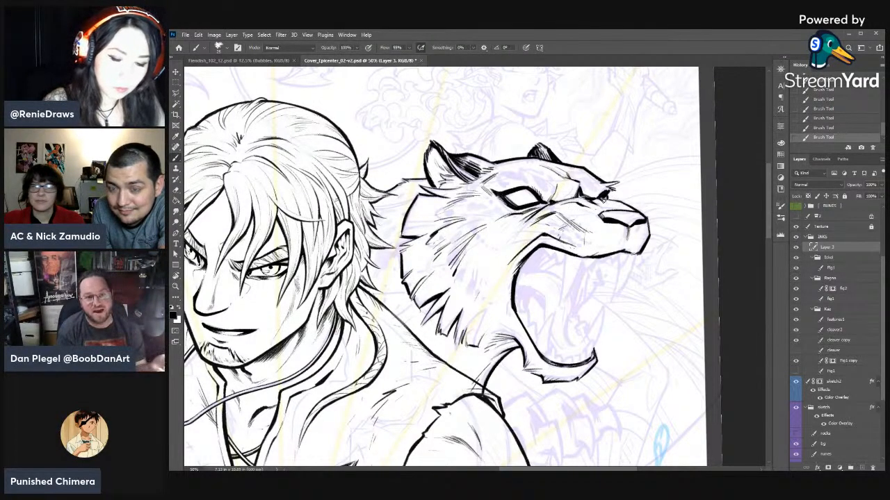
# - Ink short snarl wrinkles across the muzzle bridge beside the far eye, shaping them with the eraser
pyautogui.press('e')
pyautogui.click(614, 206)
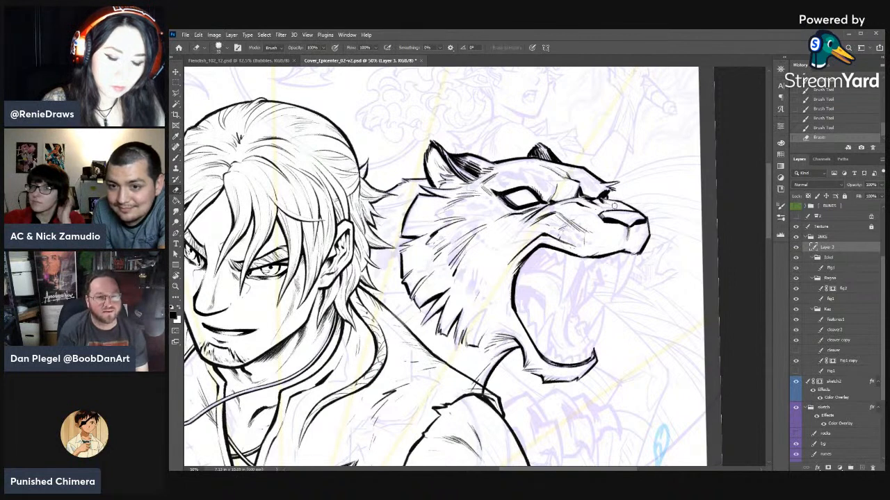
pyautogui.click(613, 205)
pyautogui.press('b')
pyautogui.moveTo(605, 202)
pyautogui.mouseDown()
pyautogui.moveTo(614, 208)
pyautogui.moveTo(592, 203)
pyautogui.moveTo(605, 208)
pyautogui.mouseUp()
pyautogui.press('e')
pyautogui.click(591, 202)
pyautogui.press('b')
pyautogui.moveTo(595, 203)
pyautogui.mouseDown()
pyautogui.moveTo(603, 210)
pyautogui.moveTo(572, 204)
pyautogui.moveTo(597, 210)
pyautogui.mouseUp()
pyautogui.press('e')
pyautogui.click(595, 206)
pyautogui.press('b')
pyautogui.press('e')
pyautogui.press('b')
# - Extend the wrinkle strokes along the top of the muzzle toward the nose
pyautogui.moveTo(584, 204)
pyautogui.mouseDown()
pyautogui.moveTo(592, 210)
pyautogui.moveTo(599, 191)
pyautogui.moveTo(610, 205)
pyautogui.mouseUp()
pyautogui.press('e')
pyautogui.press('b')
pyautogui.moveTo(604, 202); pyautogui.dragTo(618, 208)
pyautogui.press('e')
pyautogui.press('b')
pyautogui.moveTo(615, 205); pyautogui.dragTo(619, 206)
pyautogui.moveTo(616, 202); pyautogui.dragTo(624, 205)
pyautogui.moveTo(623, 203); pyautogui.dragTo(626, 205)
pyautogui.moveTo(628, 205)
pyautogui.mouseDown()
pyautogui.moveTo(634, 211)
pyautogui.moveTo(591, 181)
pyautogui.moveTo(599, 182)
pyautogui.mouseUp()
# - Adjust the eraser and lighten the black areas along the top of the nose
pyautogui.press('r')
pyautogui.press('e')
pyautogui.moveTo(595, 175)
pyautogui.mouseDown()
pyautogui.moveTo(600, 182)
pyautogui.moveTo(621, 170)
pyautogui.mouseUp()
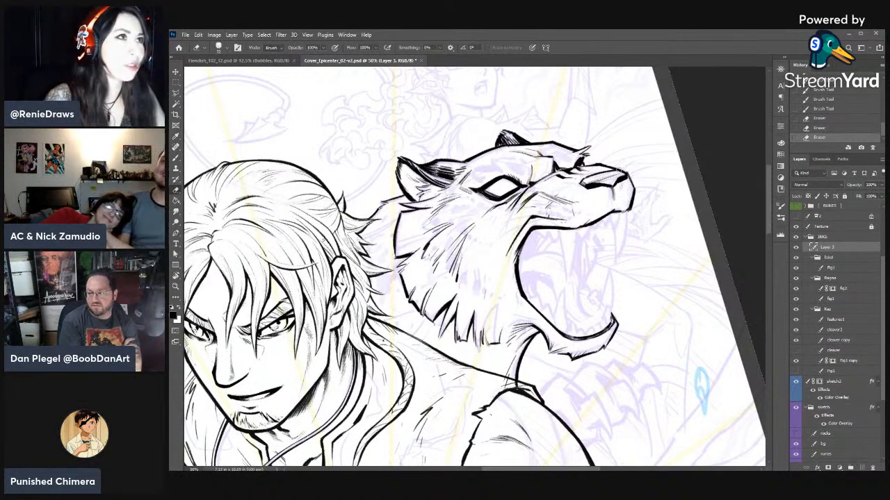
pyautogui.rightClick(621, 171)
pyautogui.click(642, 190)
pyautogui.click(639, 144)
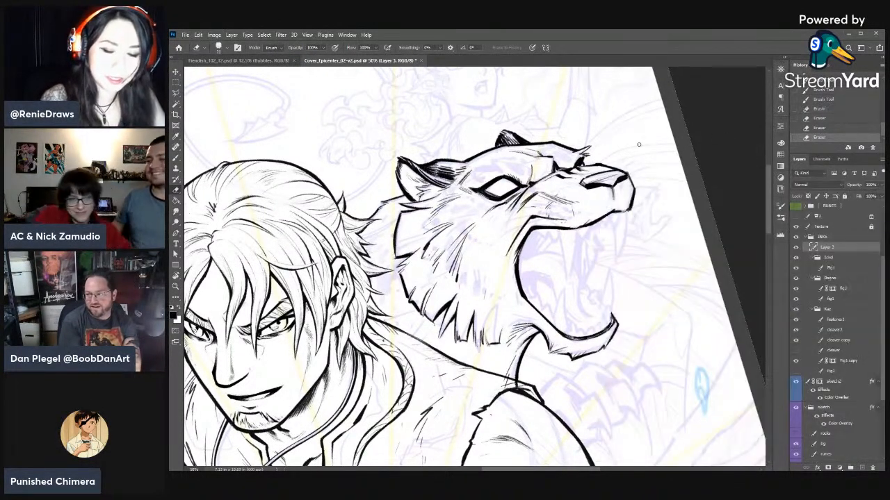
pyautogui.click(603, 180)
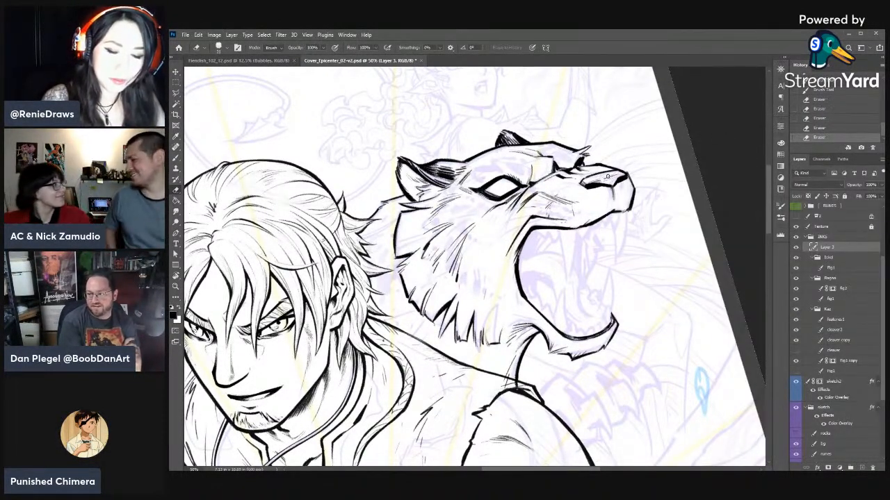
pyautogui.hotkey('ctrl', 'z')
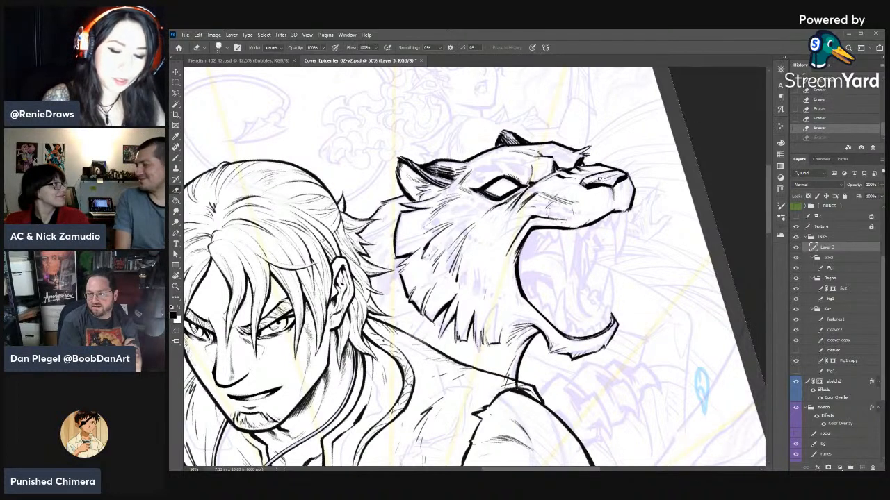
pyautogui.click(602, 180)
# - Reshape the nostril's upper edge with small brush and eraser strokes
pyautogui.press('b')
pyautogui.moveTo(601, 178)
pyautogui.mouseDown()
pyautogui.moveTo(624, 174)
pyautogui.moveTo(606, 178)
pyautogui.mouseUp()
pyautogui.press('e')
pyautogui.moveTo(613, 177)
pyautogui.mouseDown()
pyautogui.moveTo(602, 180)
pyautogui.moveTo(613, 176)
pyautogui.mouseUp()
pyautogui.moveTo(609, 178)
pyautogui.mouseDown()
pyautogui.moveTo(621, 173)
pyautogui.moveTo(599, 180)
pyautogui.mouseUp()
pyautogui.press('b')
pyautogui.press('e')
pyautogui.moveTo(603, 179); pyautogui.dragTo(595, 180)
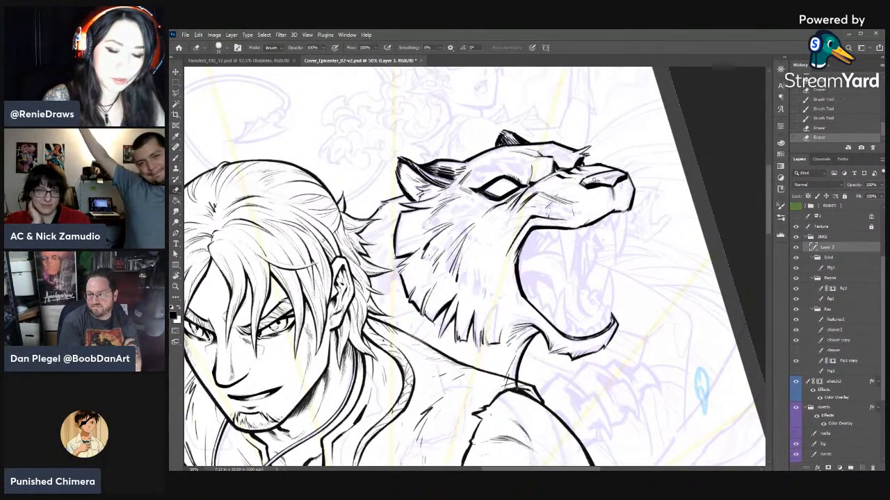
# - Darken the line across the top of the nose and trim the outline at the nose tip
pyautogui.press('r')
pyautogui.moveTo(703, 196); pyautogui.dragTo(711, 291)
pyautogui.press('b')
pyautogui.moveTo(607, 235); pyautogui.dragTo(630, 240)
pyautogui.moveTo(620, 235); pyautogui.dragTo(630, 240)
pyautogui.moveTo(621, 236); pyautogui.dragTo(639, 241)
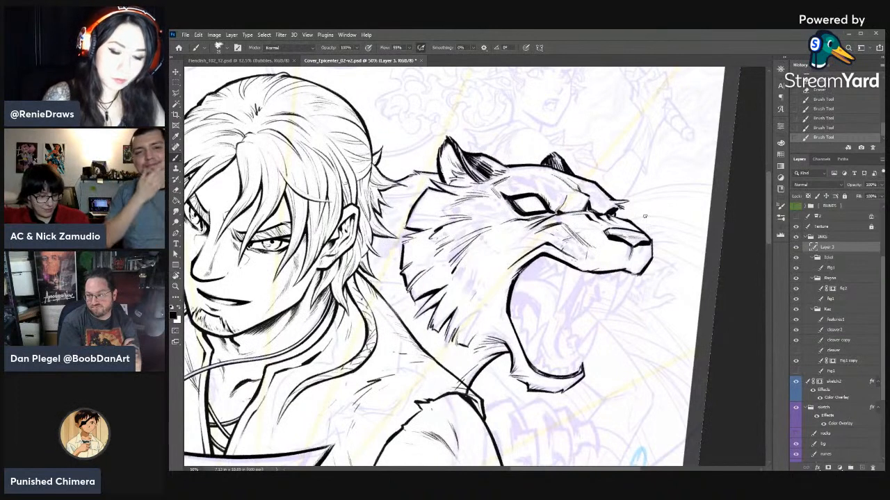
pyautogui.press('e')
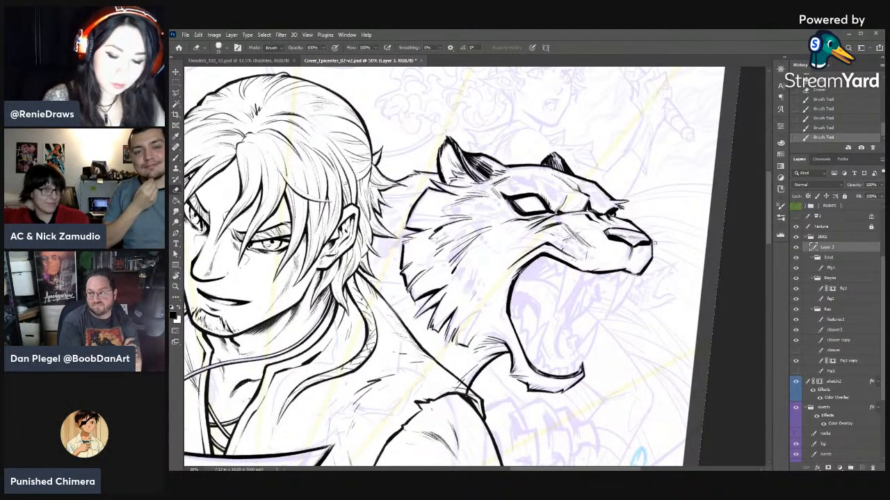
pyautogui.moveTo(654, 241); pyautogui.dragTo(650, 246)
pyautogui.press('b')
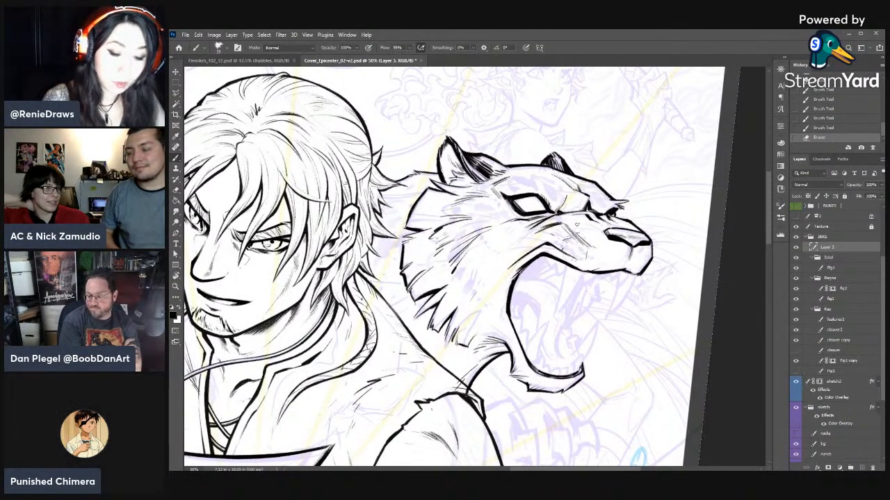
# - Add fine fur strokes on the muzzle below the eye and on the forehead beside the near ear
pyautogui.moveTo(570, 222); pyautogui.dragTo(558, 217)
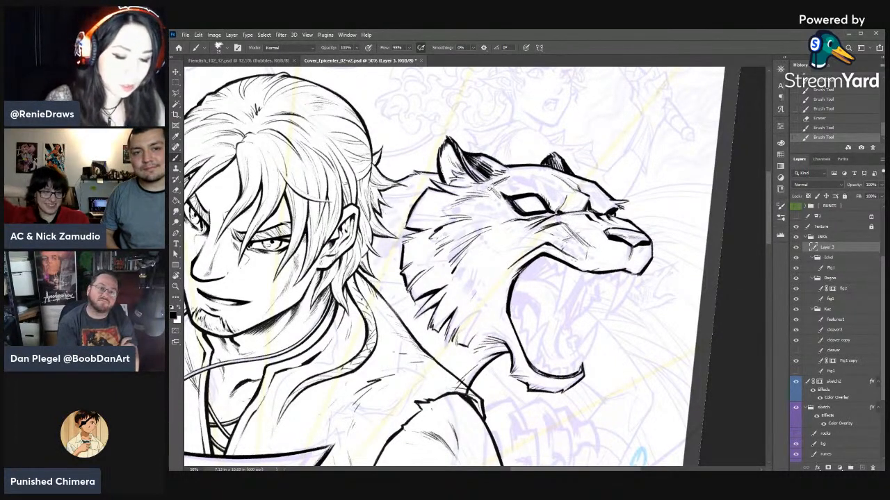
pyautogui.moveTo(489, 188); pyautogui.dragTo(496, 202)
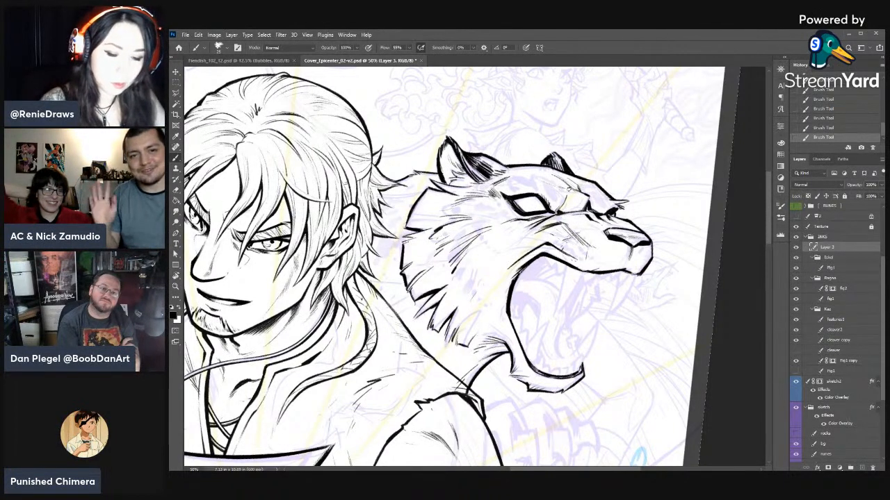
pyautogui.press('e')
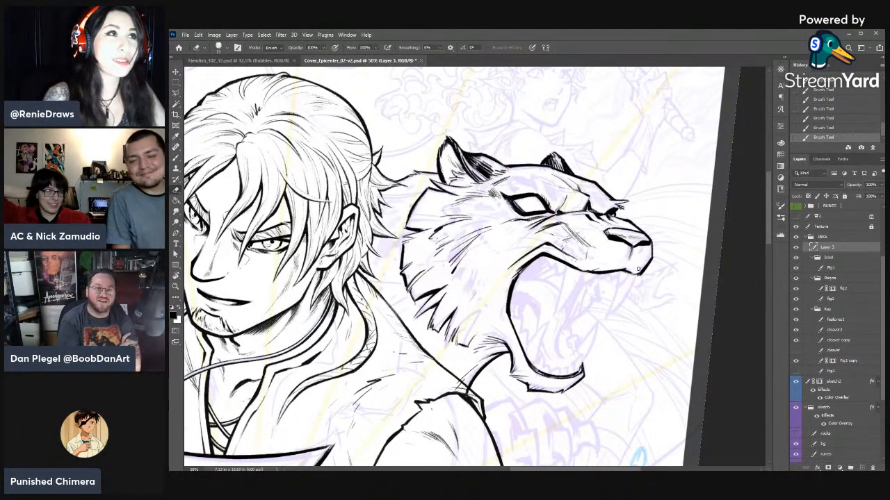
pyautogui.press('r')
pyautogui.moveTo(633, 298); pyautogui.dragTo(639, 271)
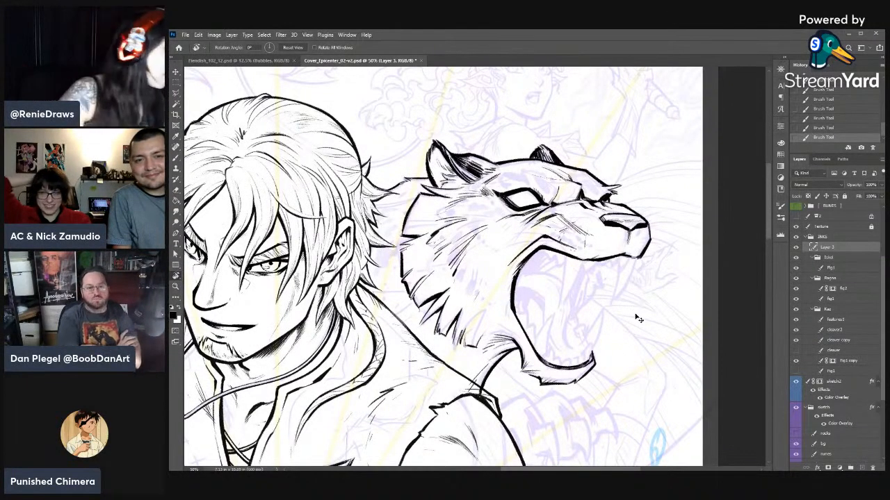
# - Raise the opacity of the sketch group to about 30% so its lines show more strongly beneath the inks
pyautogui.hotkey('ctrl', '-')
pyautogui.hotkey('ctrl', '-')
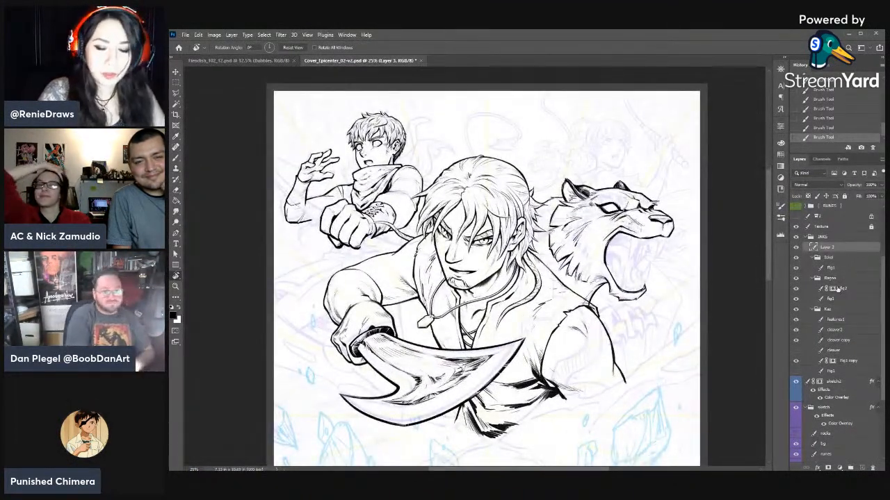
pyautogui.click(835, 387)
pyautogui.click(831, 408)
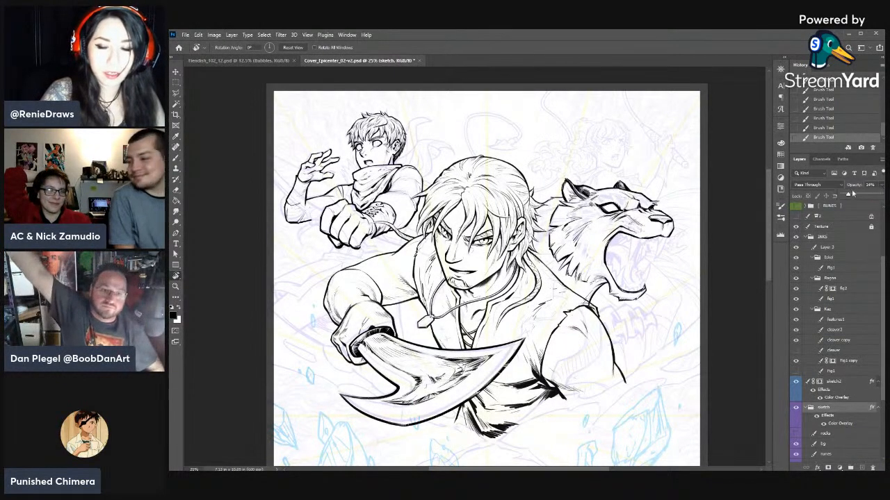
pyautogui.moveTo(850, 195); pyautogui.dragTo(855, 195)
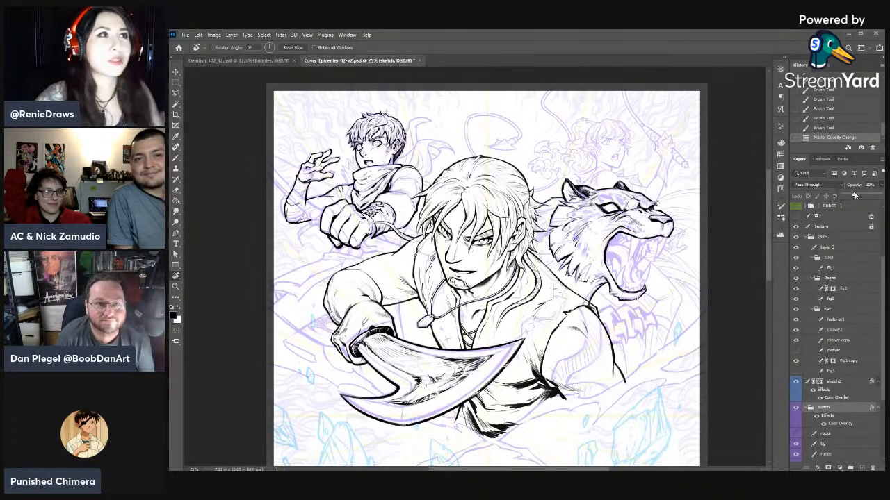
# - Increase the sketch group's opacity further while checking the whole cover, and select the uppermost Fig1 ink layer
pyautogui.moveTo(621, 308); pyautogui.dragTo(630, 247)
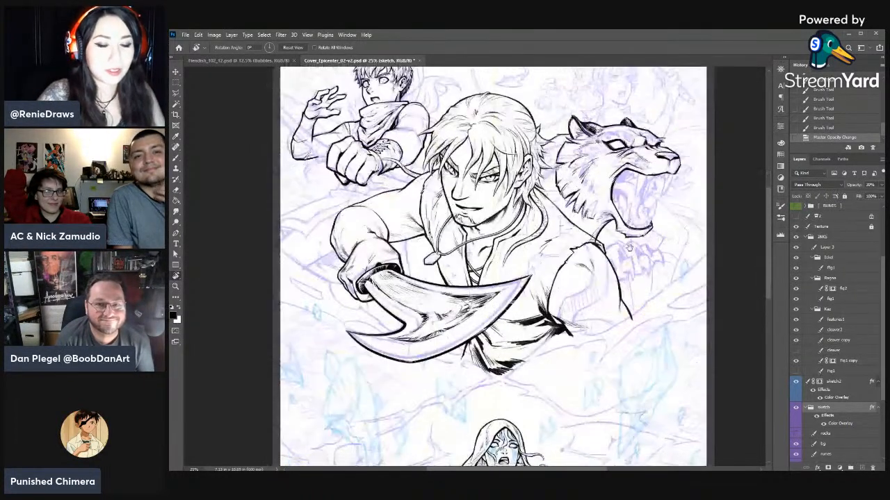
pyautogui.hotkey('ctrl', '-')
pyautogui.moveTo(602, 342); pyautogui.dragTo(614, 288)
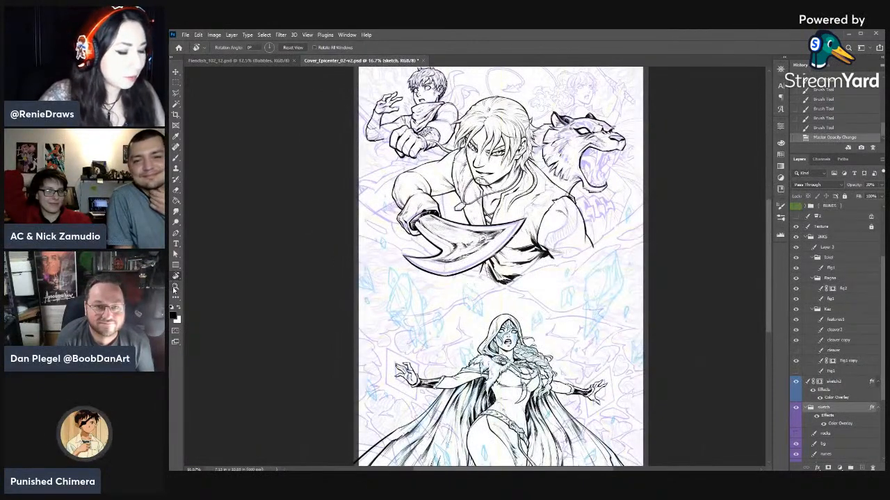
pyautogui.press('z')
pyautogui.click(415, 47)
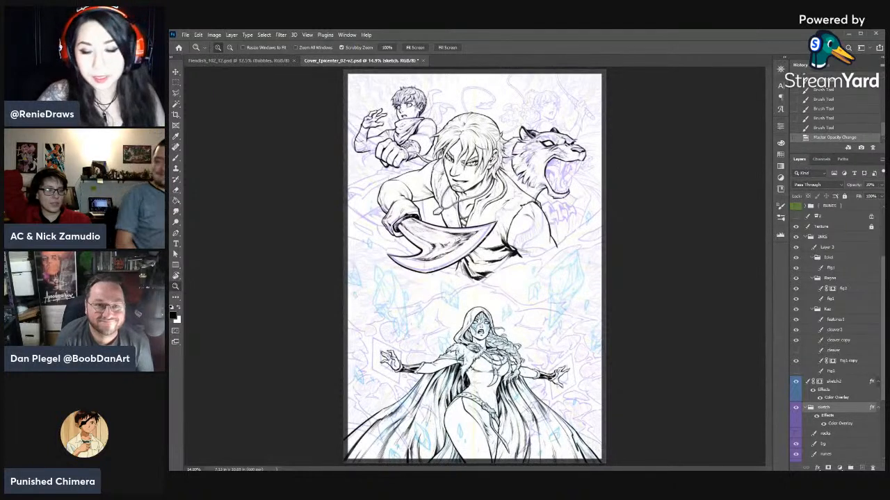
pyautogui.moveTo(859, 196); pyautogui.dragTo(862, 198)
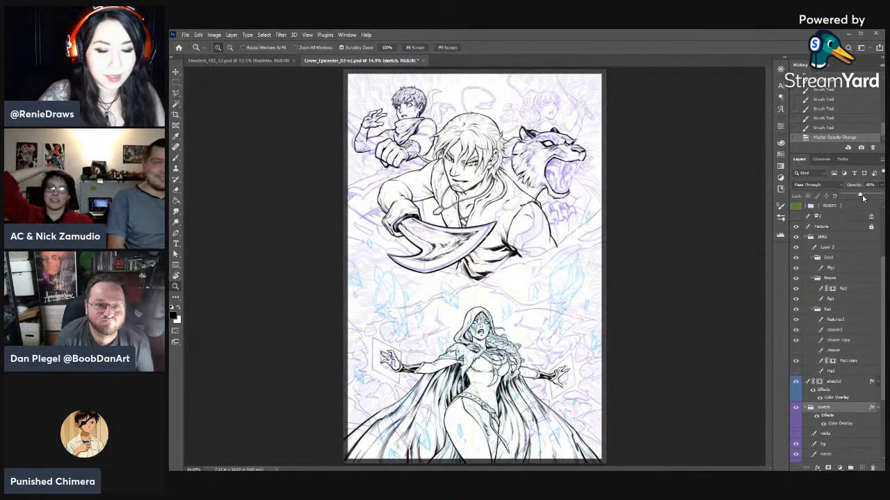
pyautogui.click(831, 268)
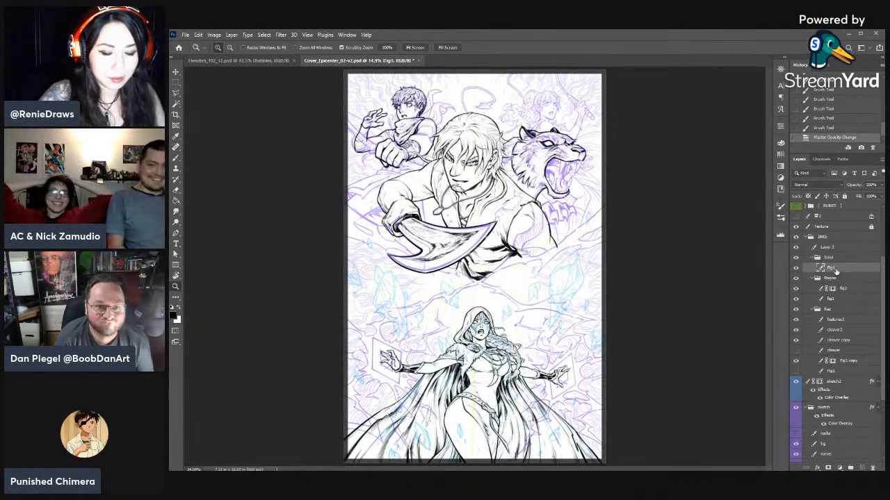
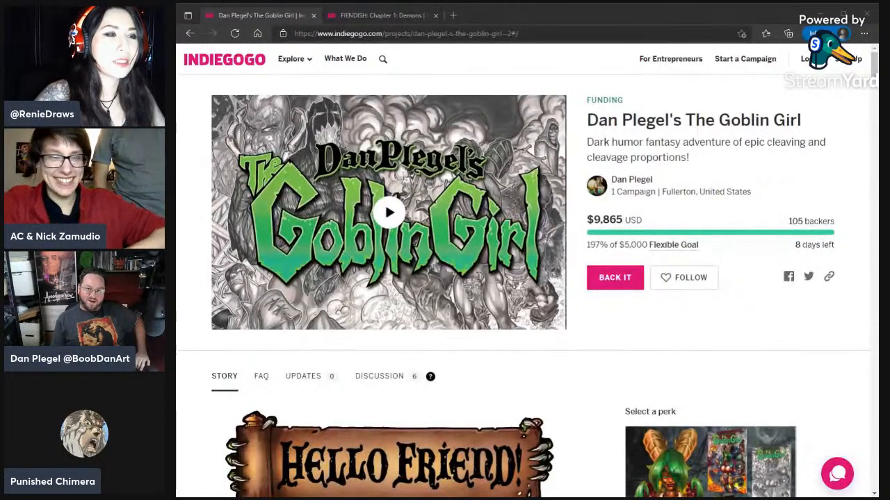
# - Look through The Goblin Girl campaign's cover art, story introduction and lower-priced book perks
pyautogui.click(191, 491)
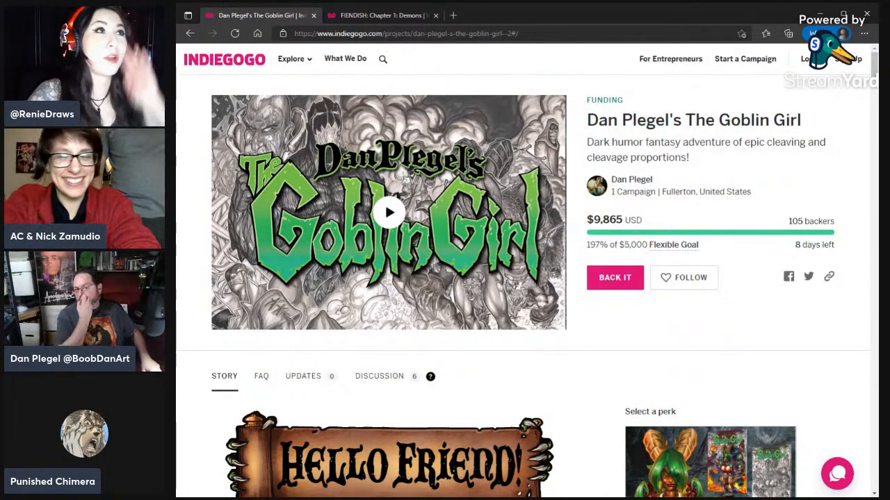
pyautogui.scroll(-4, 718, 212)
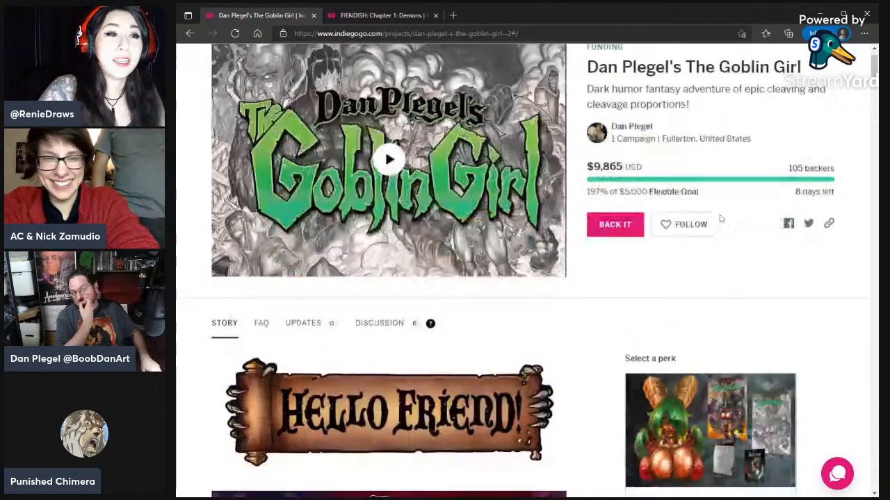
pyautogui.scroll(-2, 720, 218)
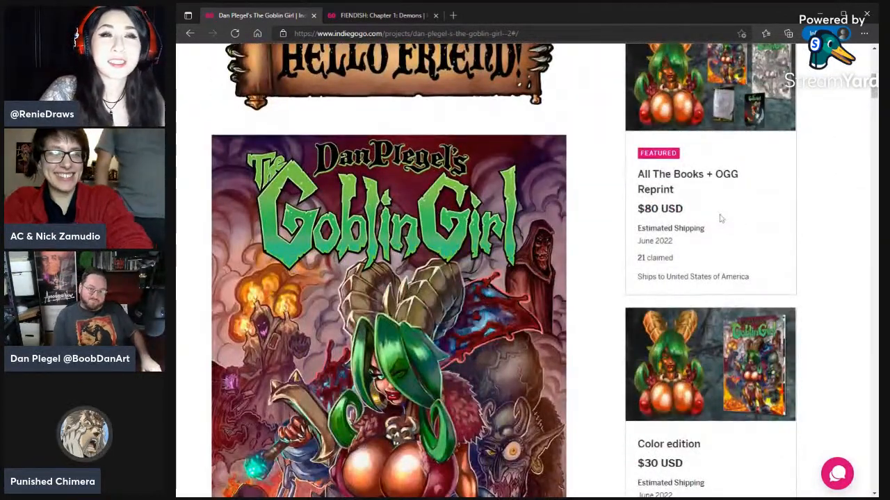
pyautogui.scroll(-2, 720, 219)
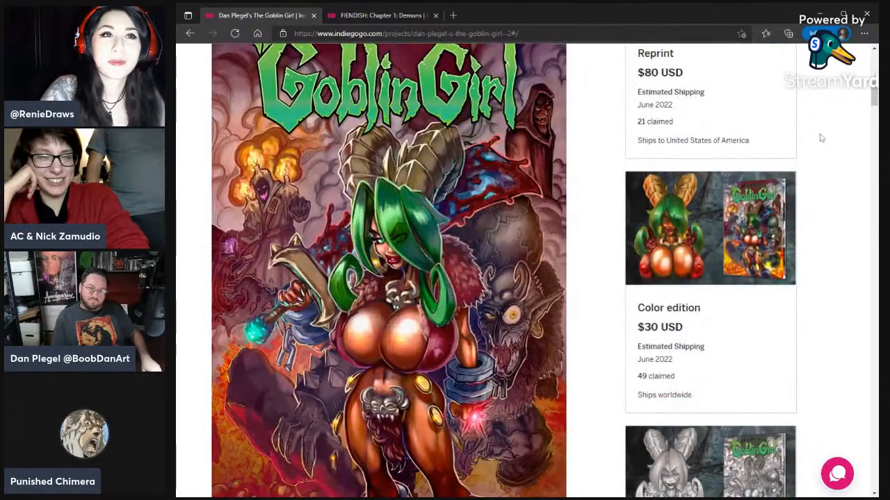
pyautogui.scroll(-6, 819, 142)
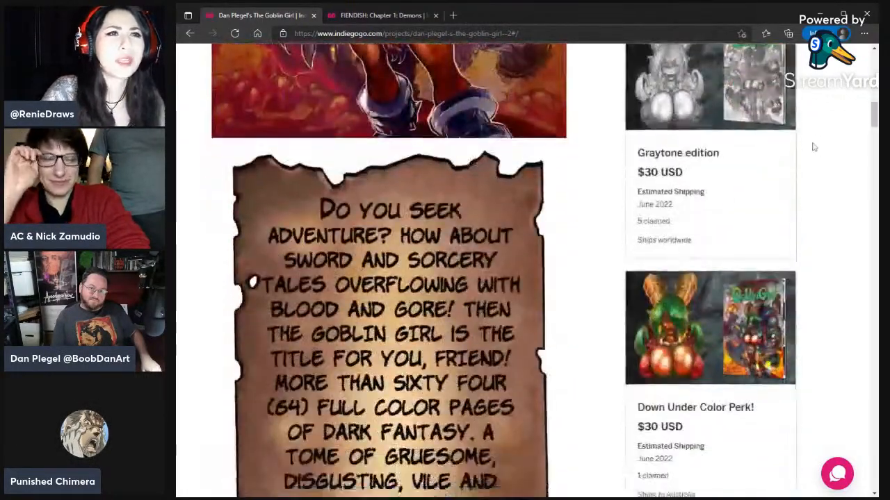
pyautogui.scroll(-8, 813, 147)
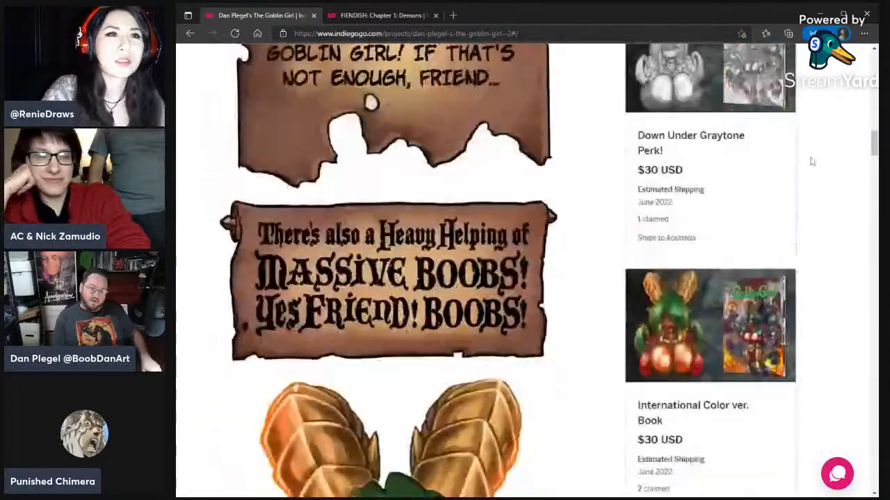
pyautogui.scroll(-6, 811, 161)
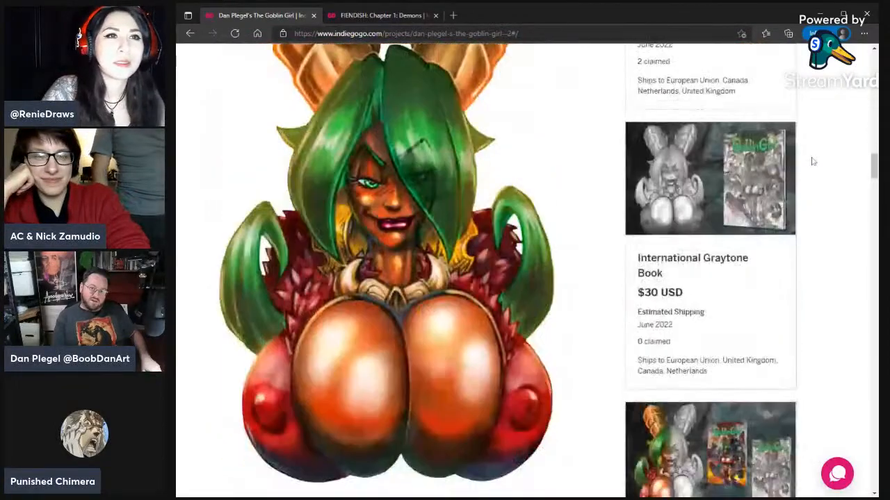
pyautogui.scroll(-2, 811, 161)
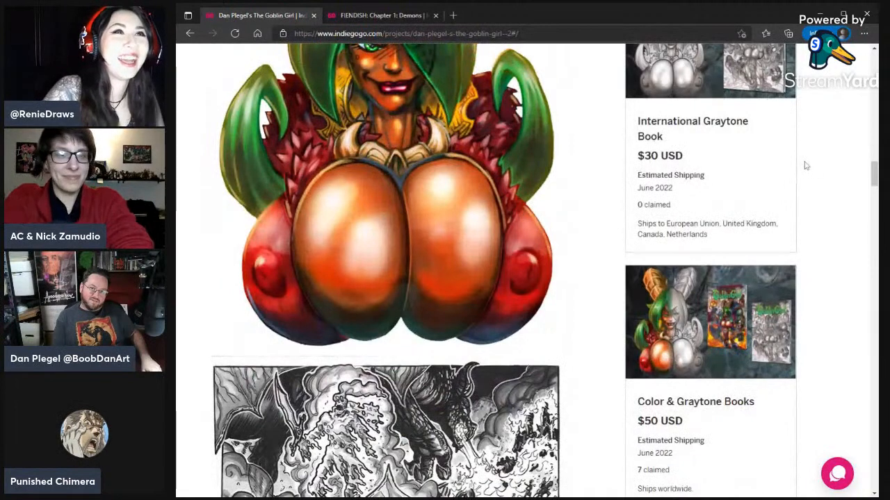
pyautogui.scroll(2, 806, 166)
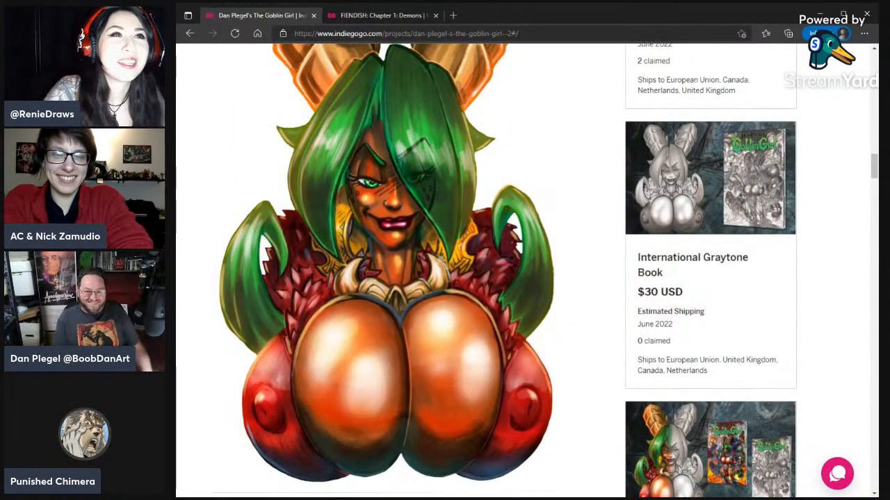
pyautogui.scroll(2, 807, 165)
pyautogui.scroll(-1, 807, 164)
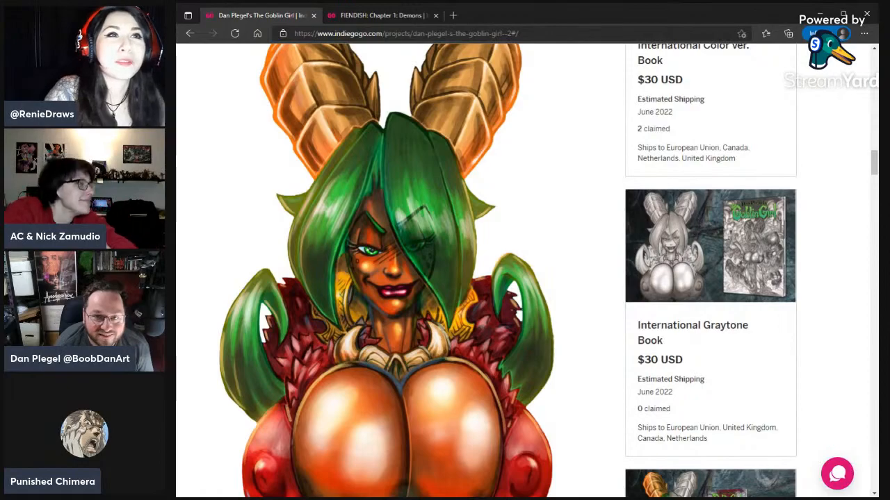
pyautogui.scroll(-1, 808, 165)
pyautogui.scroll(-3, 808, 164)
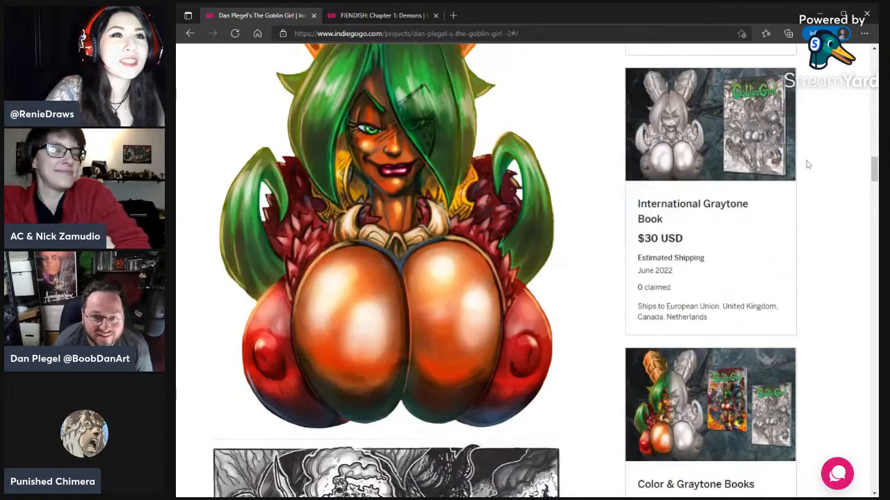
# - Examine The Goblin Girl's sample comic pages and higher-tier perks, and return to the campaign header
pyautogui.scroll(-8, 808, 165)
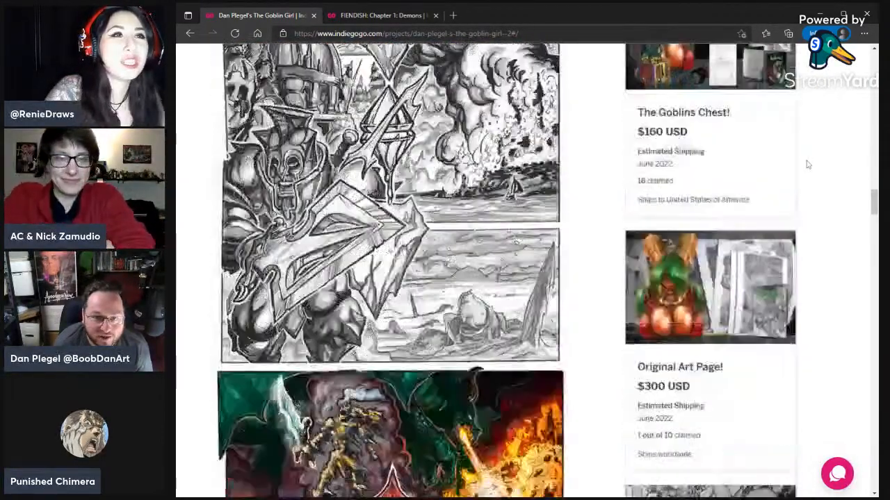
pyautogui.scroll(-8, 808, 165)
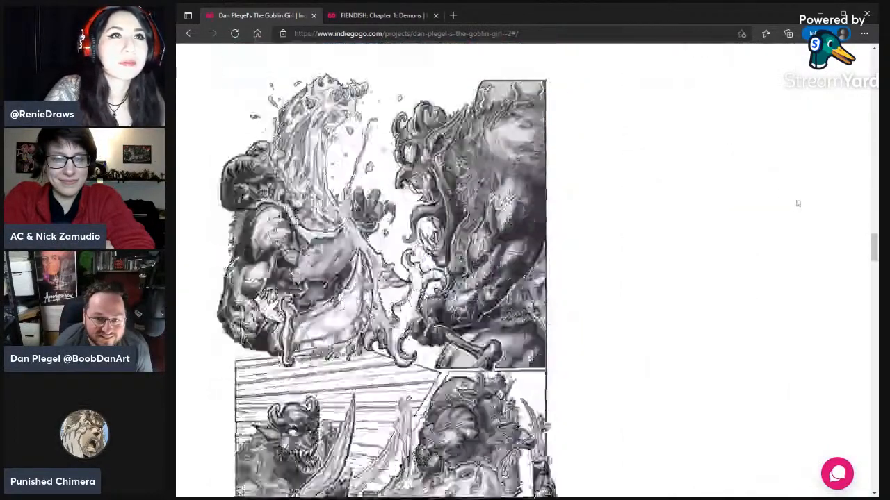
pyautogui.scroll(7, 797, 200)
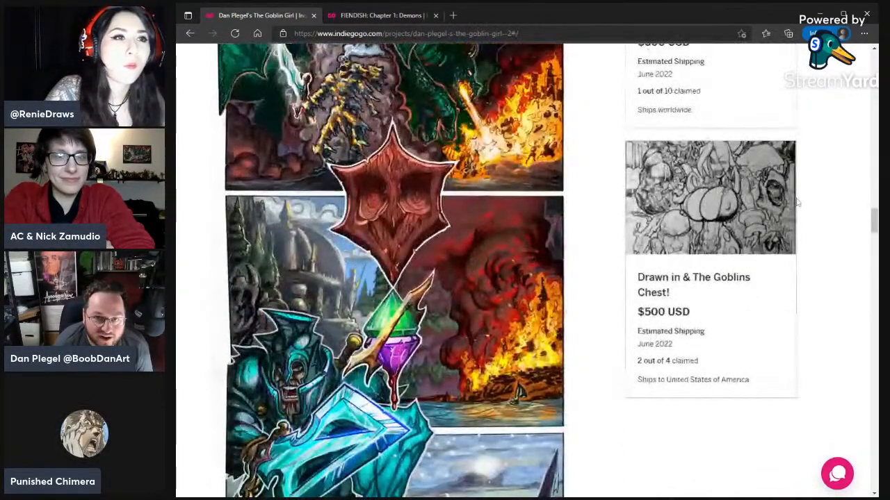
pyautogui.scroll(-1, 797, 202)
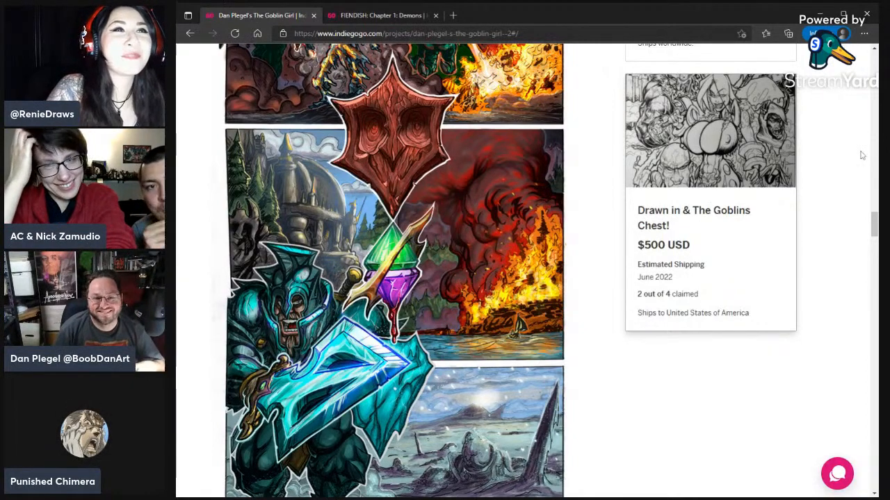
pyautogui.scroll(2, 744, 391)
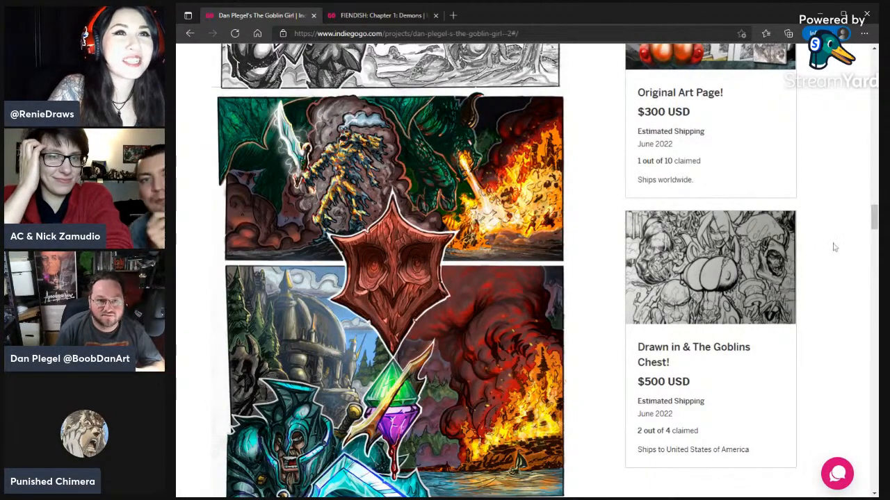
pyautogui.scroll(10, 834, 246)
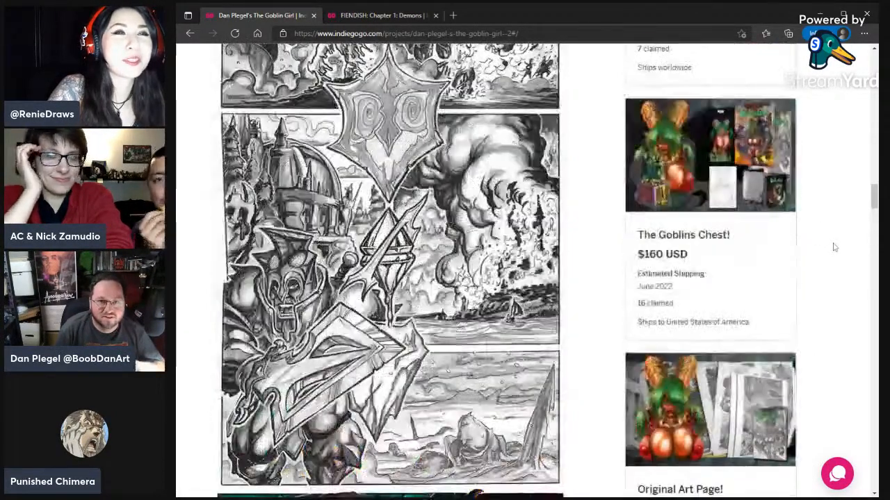
pyautogui.scroll(10, 834, 247)
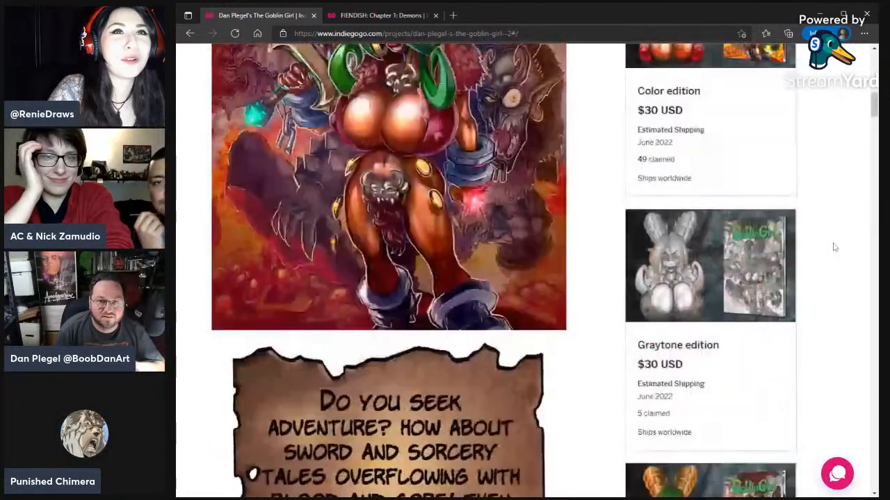
pyautogui.scroll(5, 835, 247)
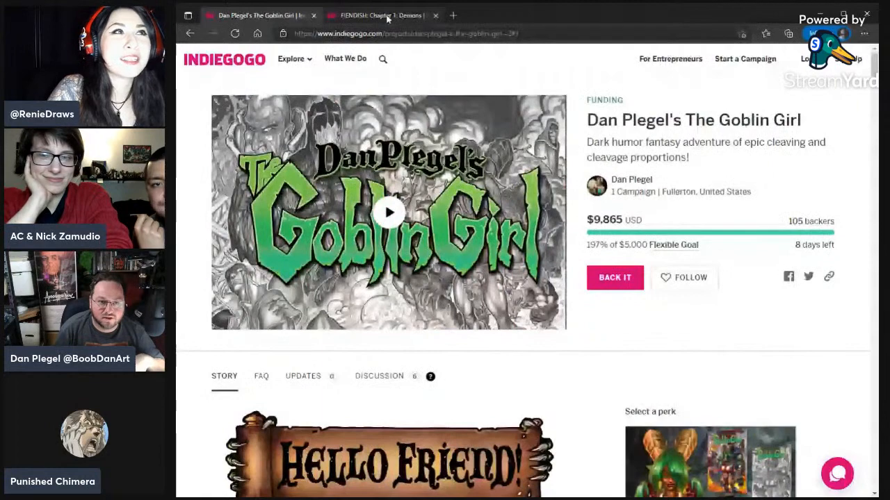
# - Switch to the FIENDISH: Chapter 1: Demons campaign page and accept its cookie notice
pyautogui.click(388, 19)
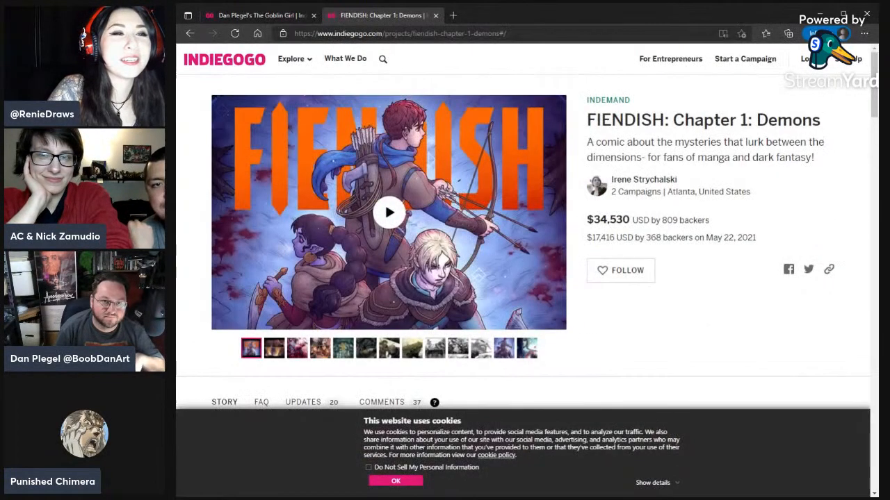
pyautogui.click(402, 480)
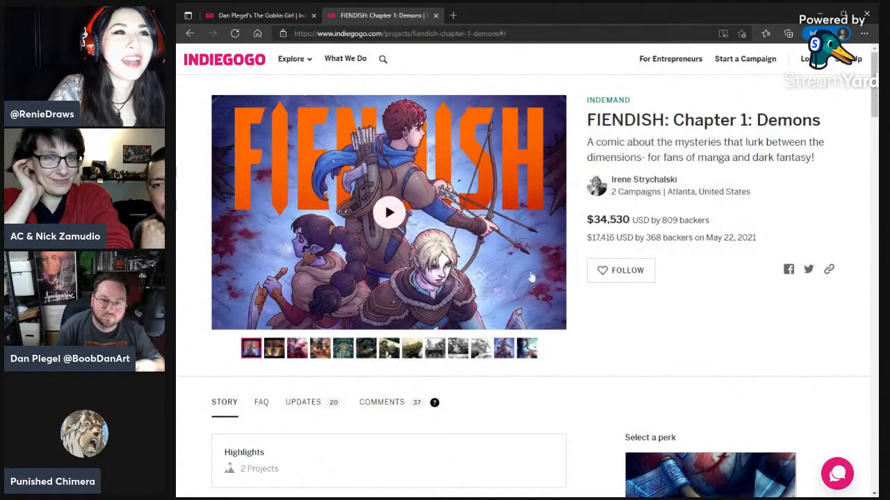
# - View the FIENDISH gallery's third image, look over the introduction, story summary and color cover, and return to the campaign header
pyautogui.click(297, 352)
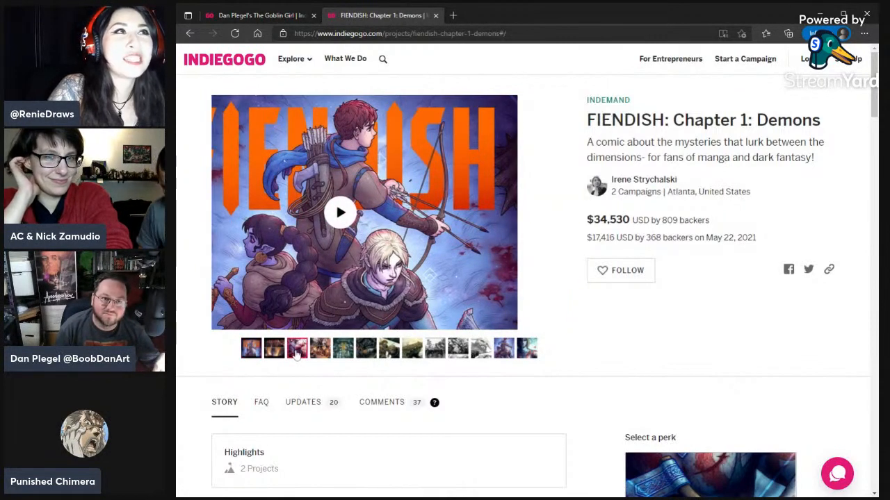
pyautogui.click(253, 351)
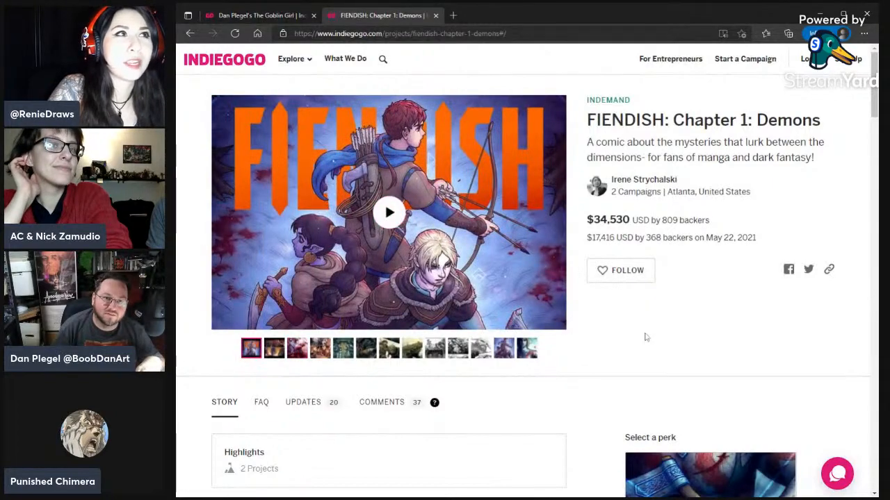
pyautogui.scroll(-6, 645, 337)
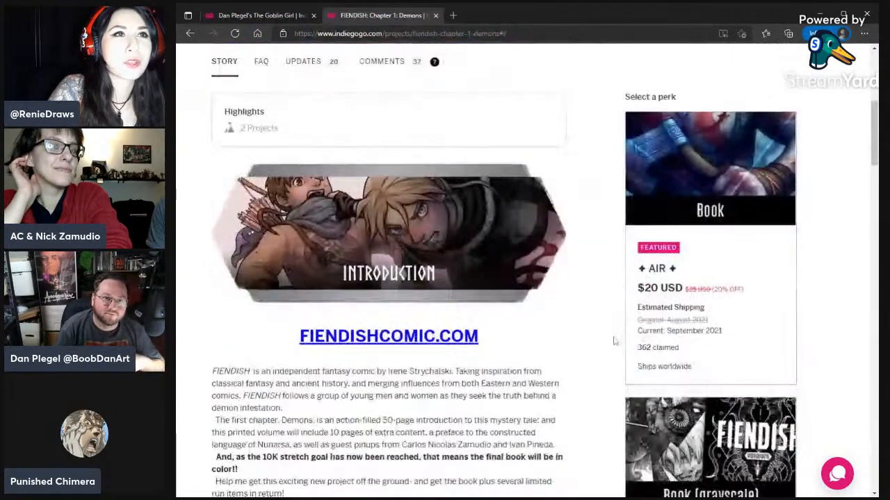
pyautogui.scroll(-5, 614, 341)
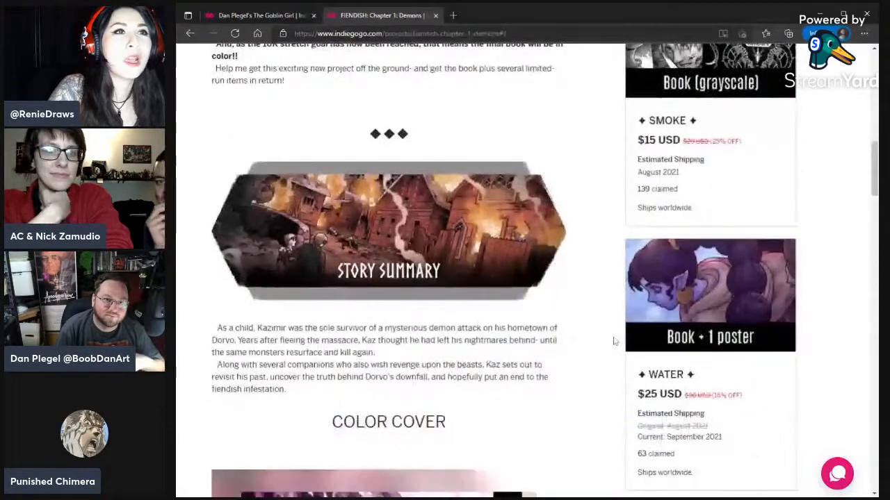
pyautogui.scroll(-6, 614, 340)
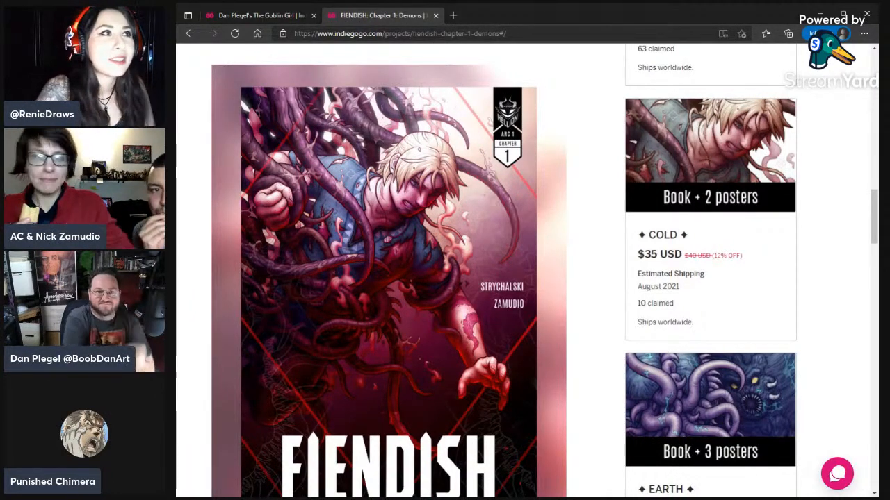
pyautogui.scroll(20, 516, 243)
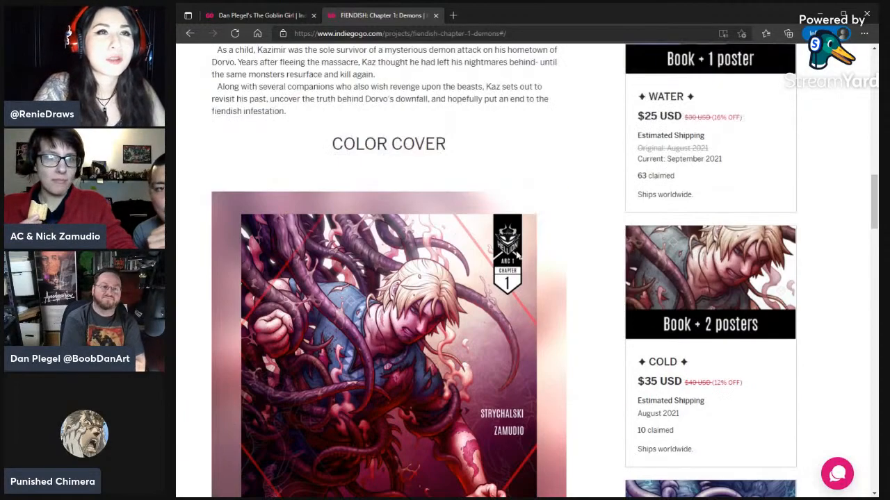
pyautogui.scroll(2, 390, 208)
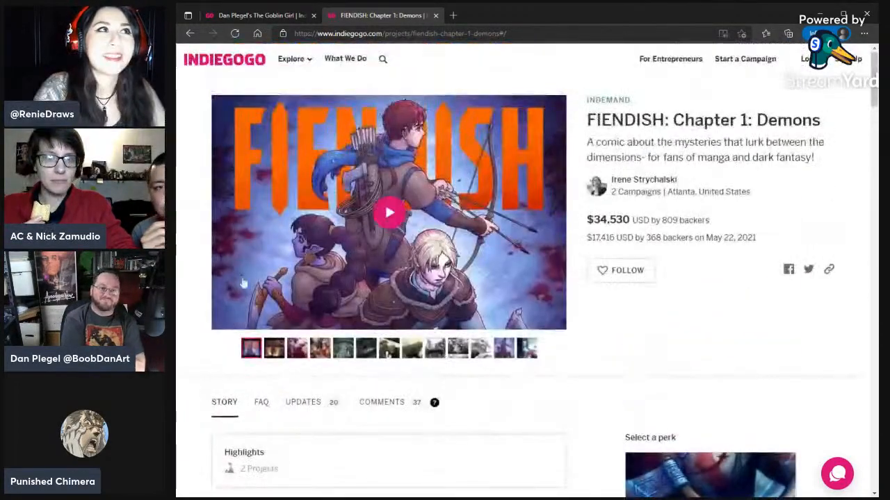